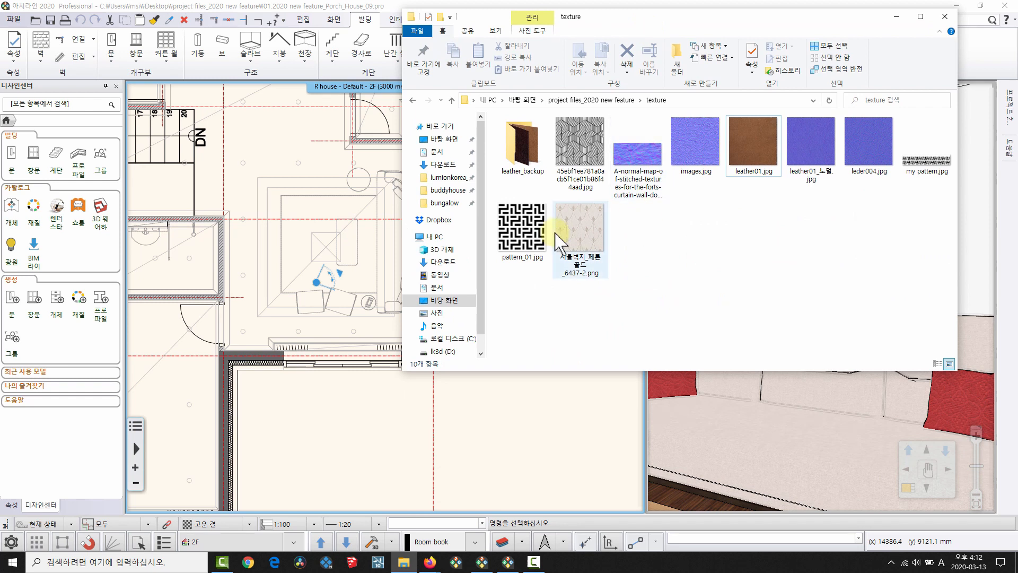
Drop the 서울벽지 wallpaper image onto the plan, then cancel its placement.
drag(580, 220, 526, 429)
click(896, 16)
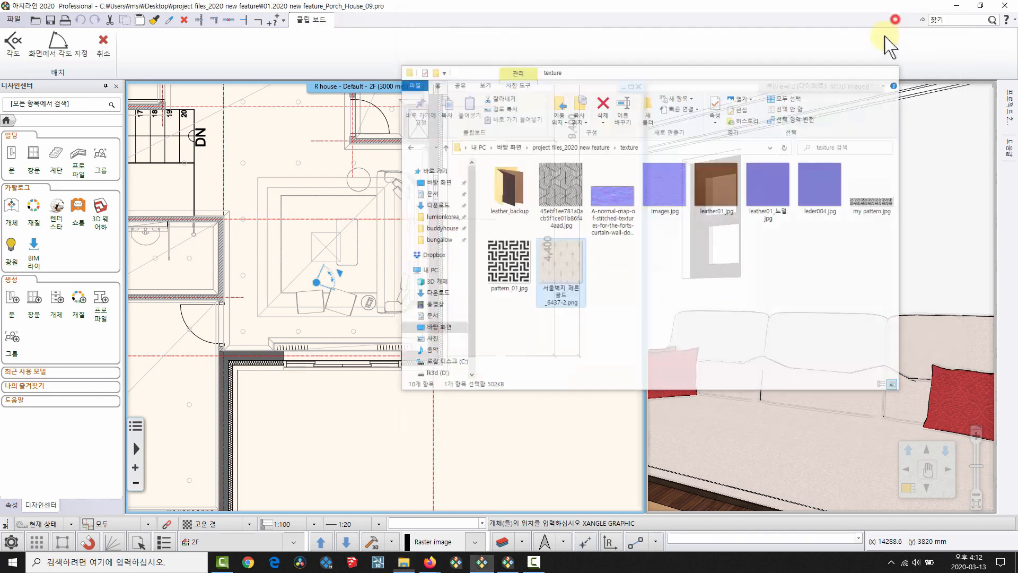
key(Escape)
click(404, 561)
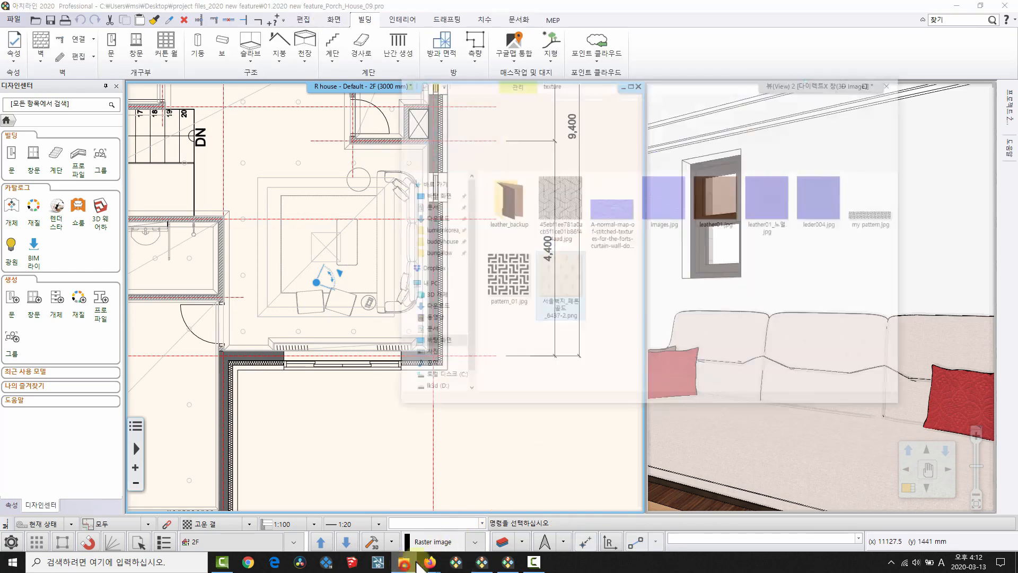
Add the wallpaper image to the material catalogue under category 나의, subcategory 0313.
drag(584, 222, 82, 447)
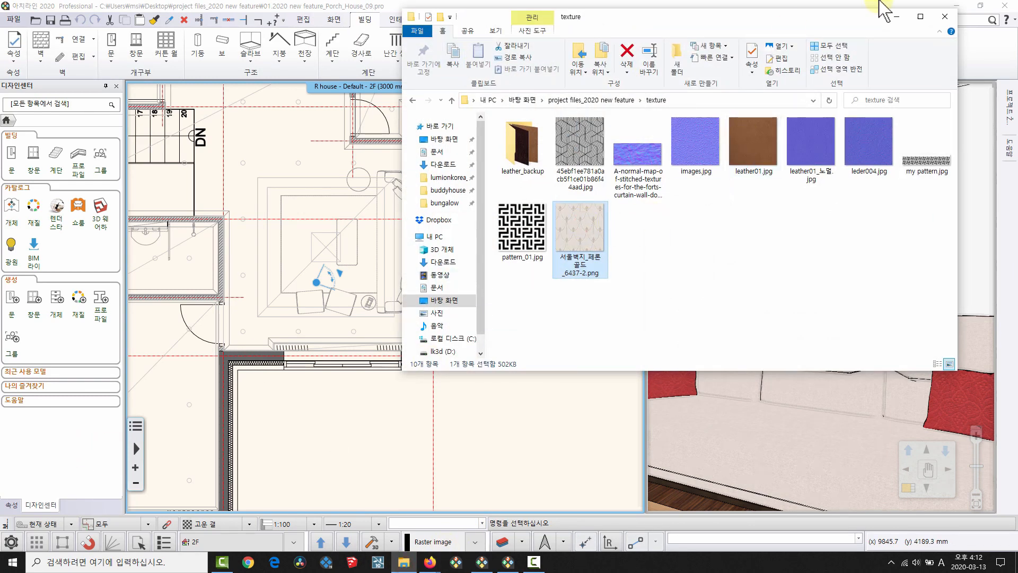
click(896, 17)
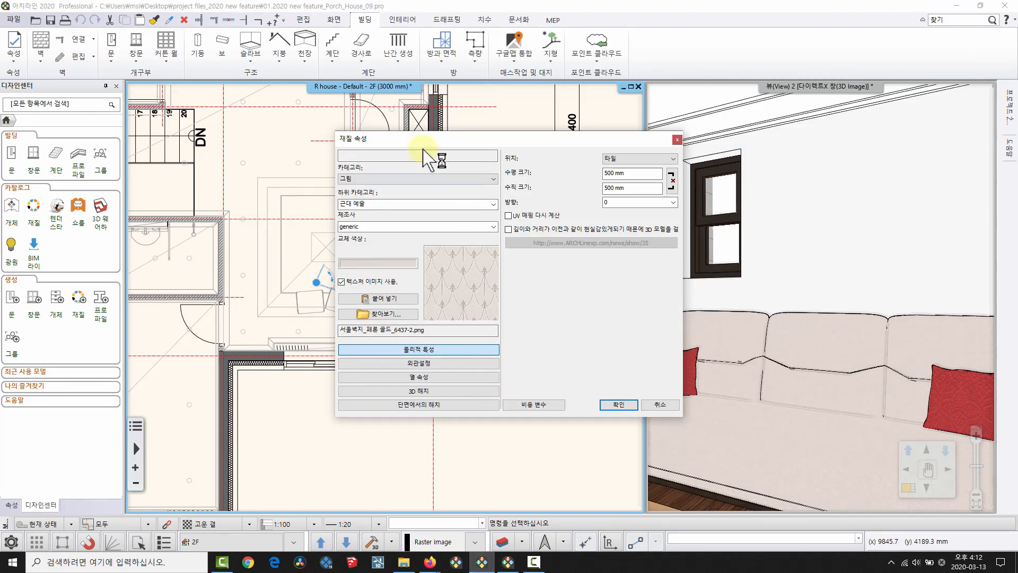
click(415, 178)
click(345, 196)
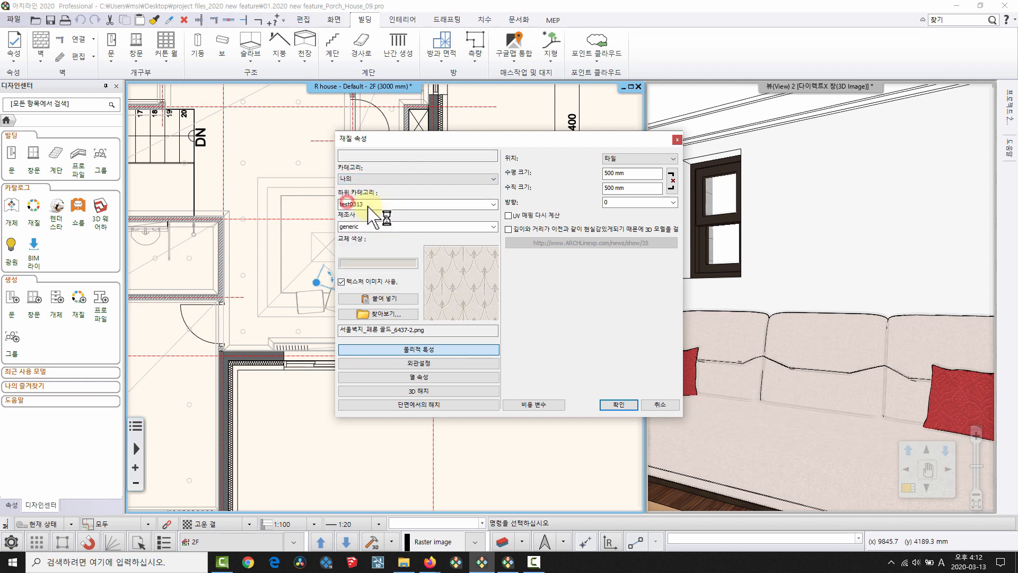
click(370, 203)
click(619, 403)
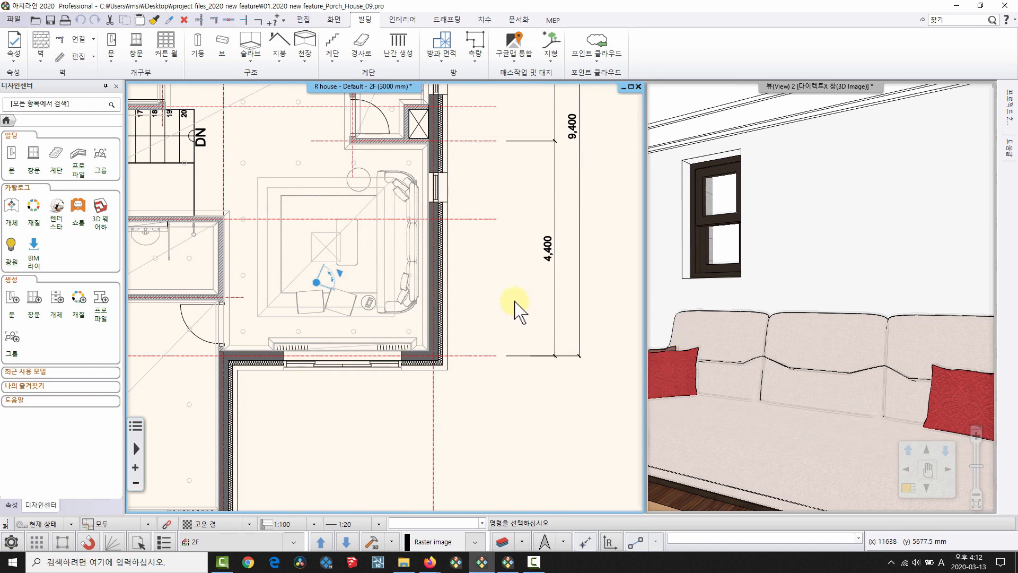
Show the 나의 › 0313 materials and maximize the 3D room view.
scroll(477, 289, down, 2)
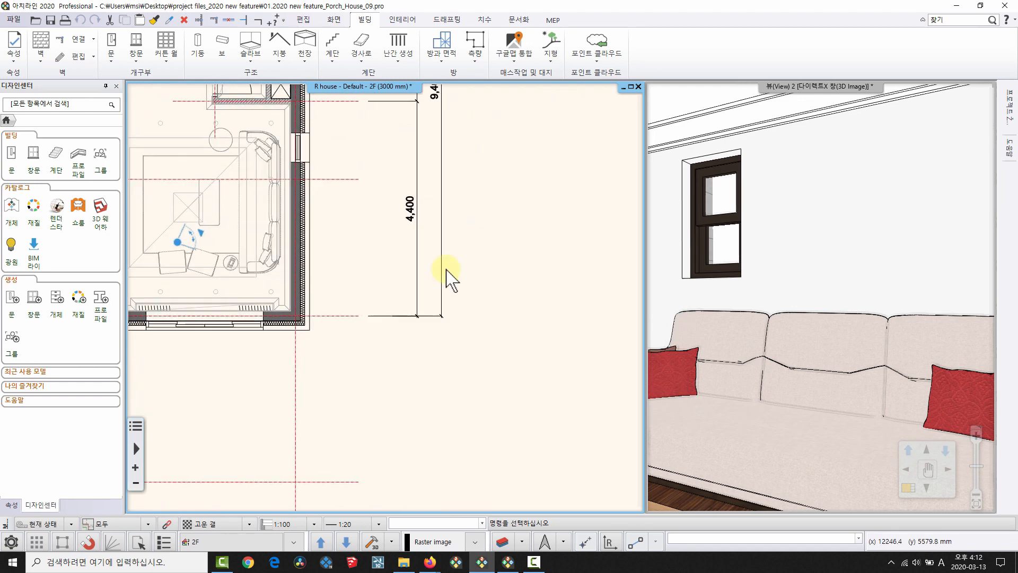
click(32, 212)
click(26, 170)
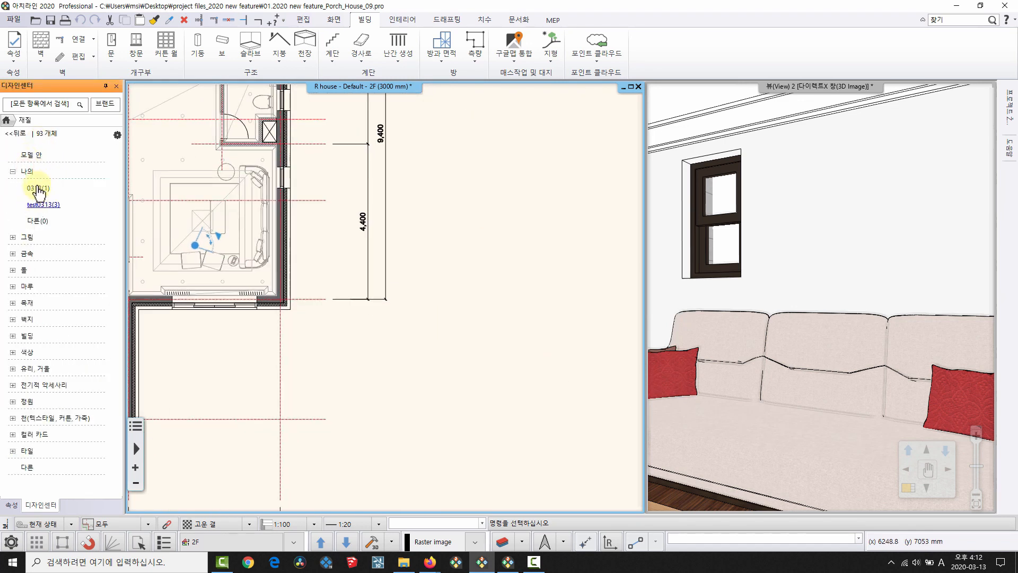
click(37, 188)
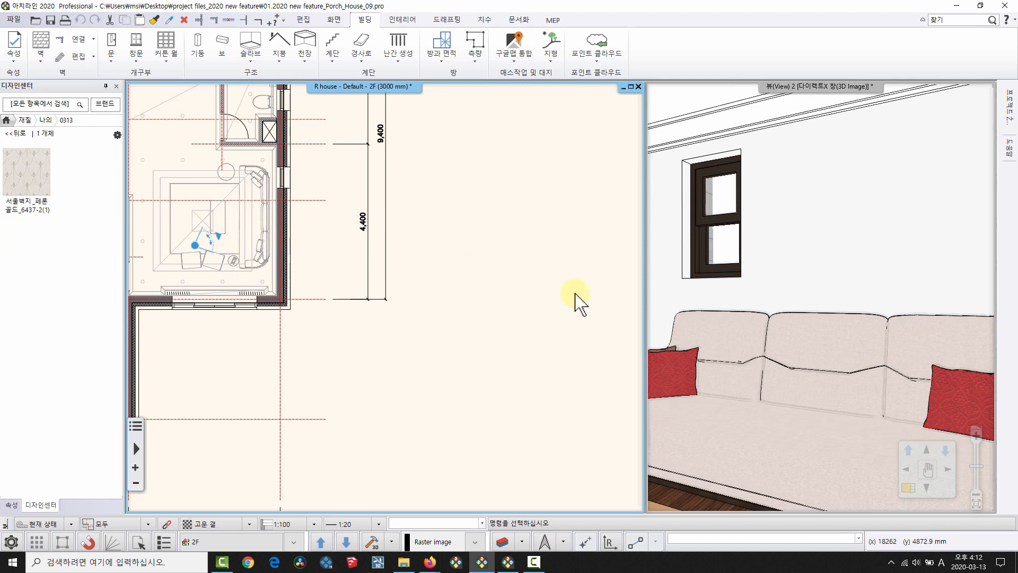
double_click(724, 295)
Apply the 서울벽지 wallpaper to the right and left walls, then restore side-by-side views.
middle_drag(387, 257, 372, 260)
drag(37, 163, 578, 192)
click(586, 200)
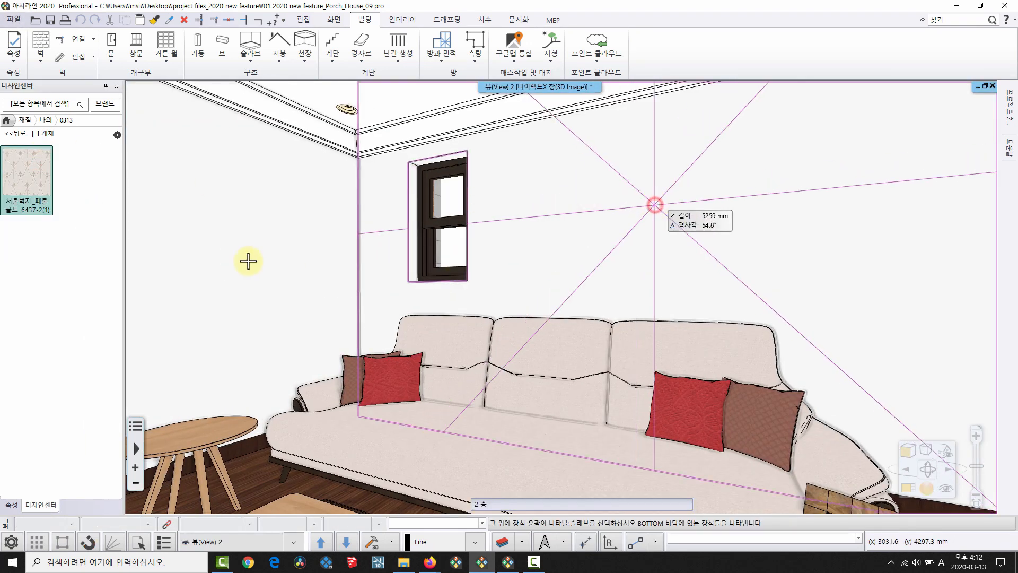
click(234, 179)
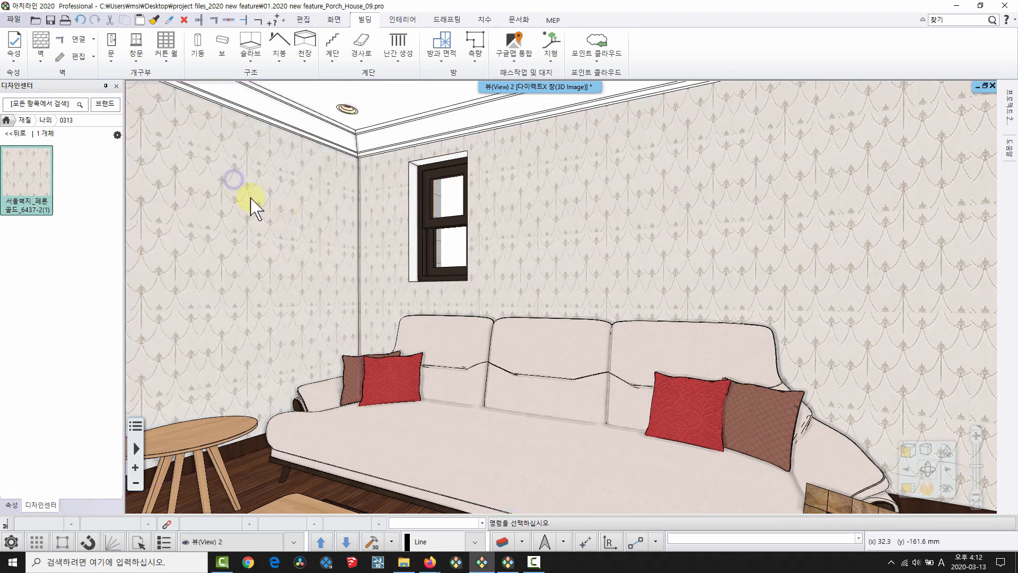
scroll(750, 386, up, 5)
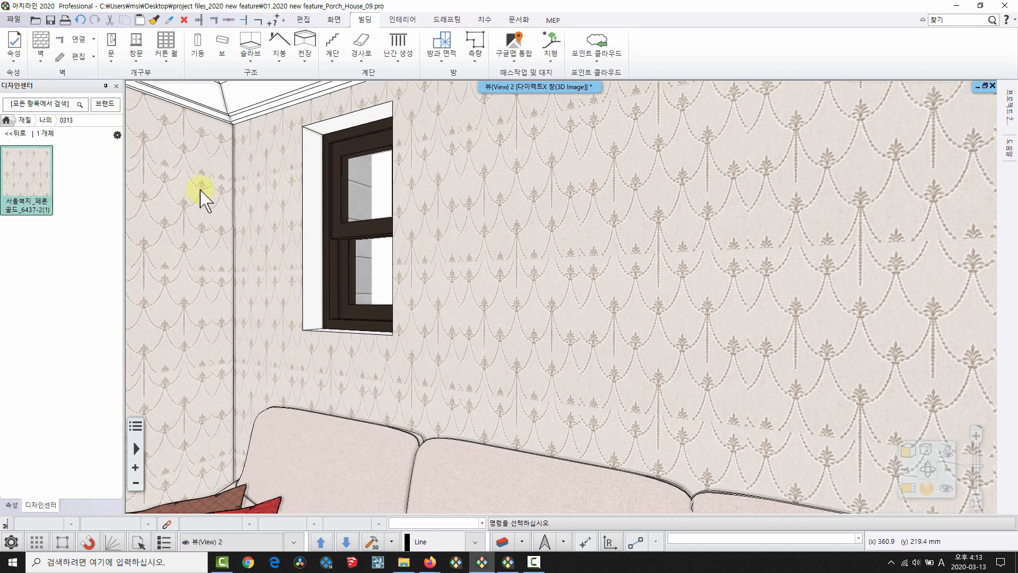
scroll(708, 347, down, 5)
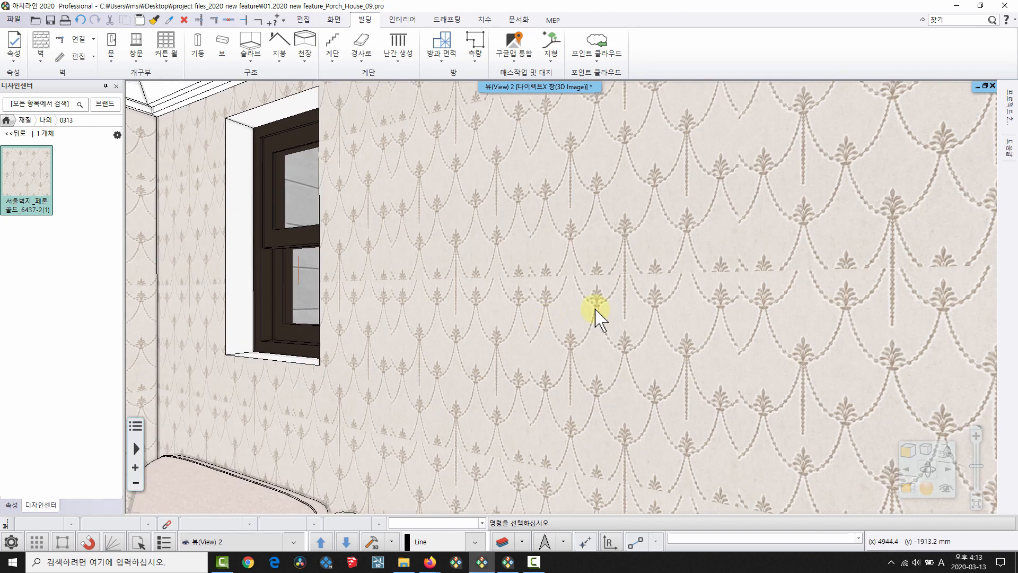
middle_drag(672, 266, 690, 252)
key(space)
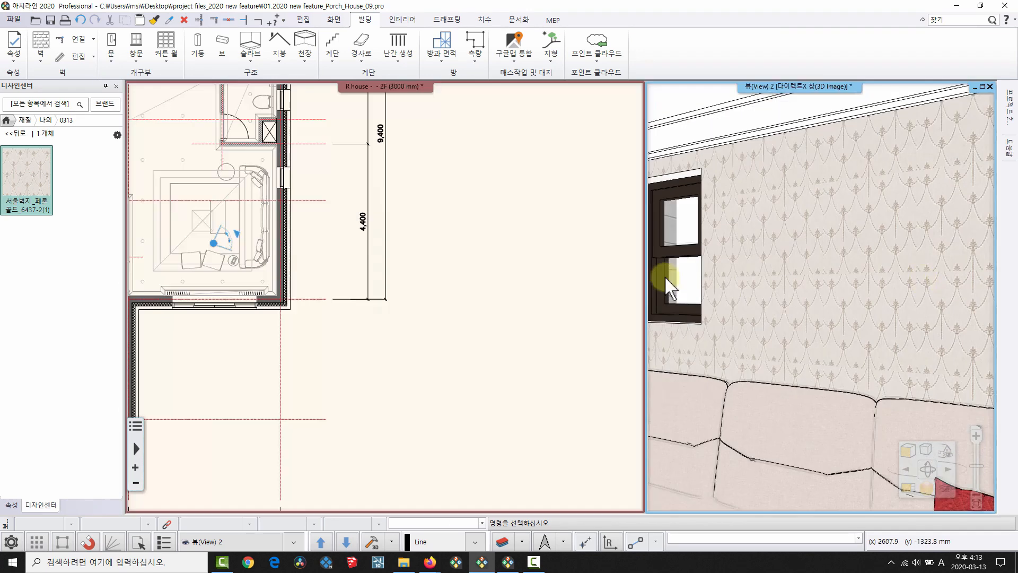
Insert the wallpaper material as a raster image on an empty area of the plan.
middle_drag(289, 361, 318, 275)
scroll(424, 287, up, 1)
scroll(425, 287, up, 1)
middle_drag(424, 287, 372, 292)
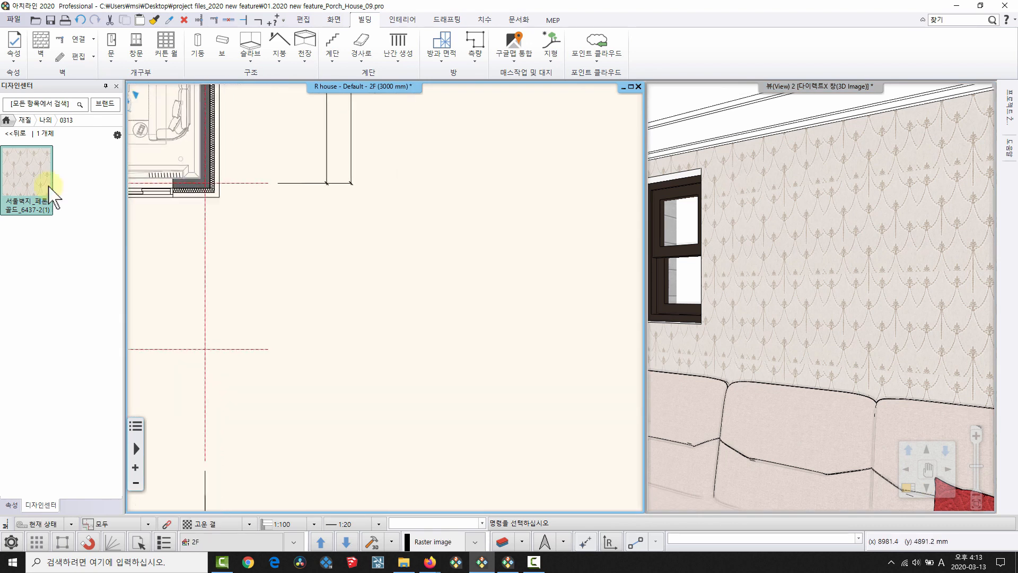
click(42, 181)
drag(50, 186, 303, 284)
click(388, 336)
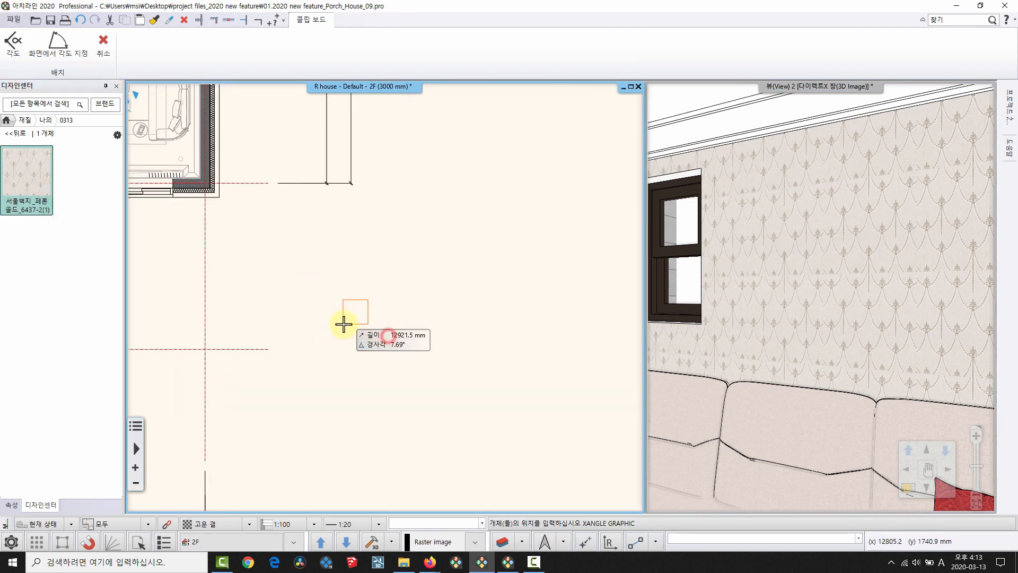
click(344, 323)
click(364, 334)
scroll(375, 300, up, 5)
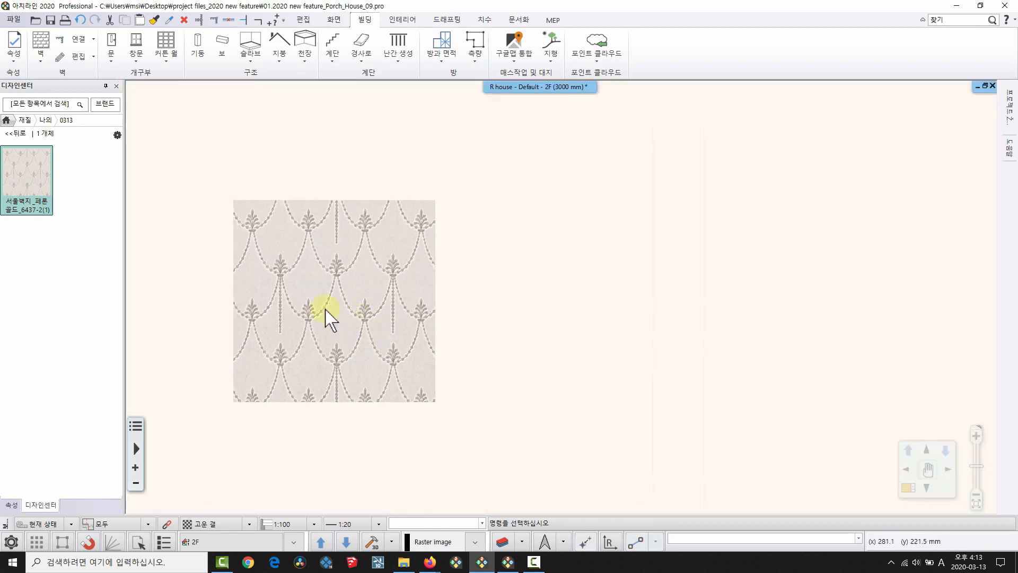
scroll(419, 324, up, 3)
Crop the wallpaper image into a seamless pattern by moving its right and bottom edges.
click(407, 221)
click(435, 165)
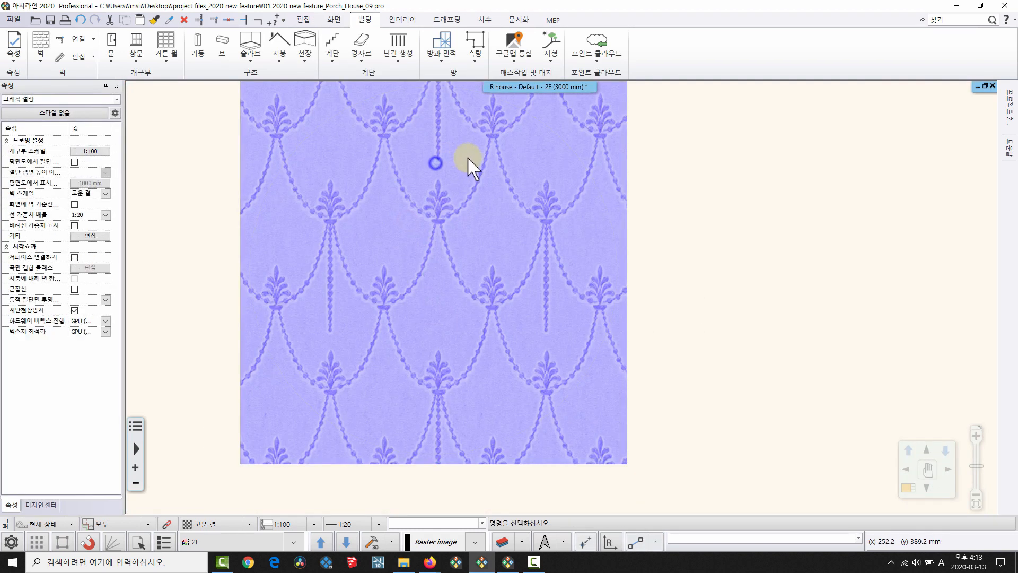
right_click(436, 165)
mouse_move(480, 360)
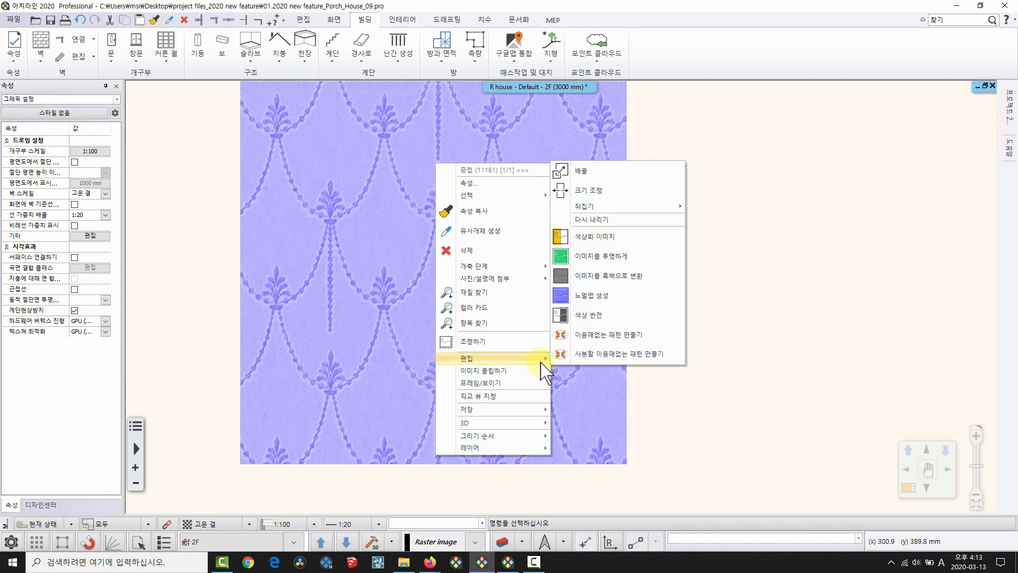
click(640, 339)
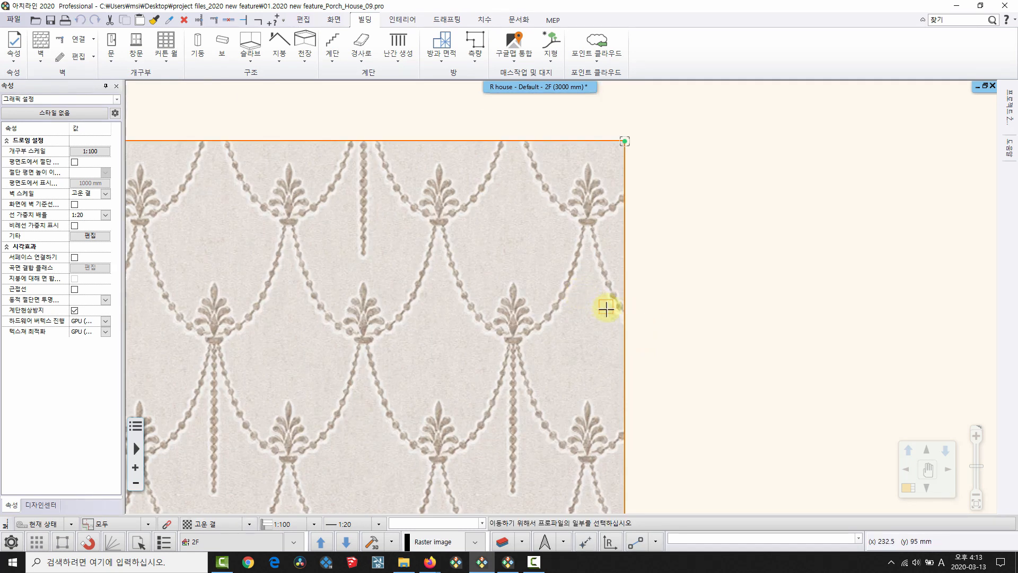
click(624, 340)
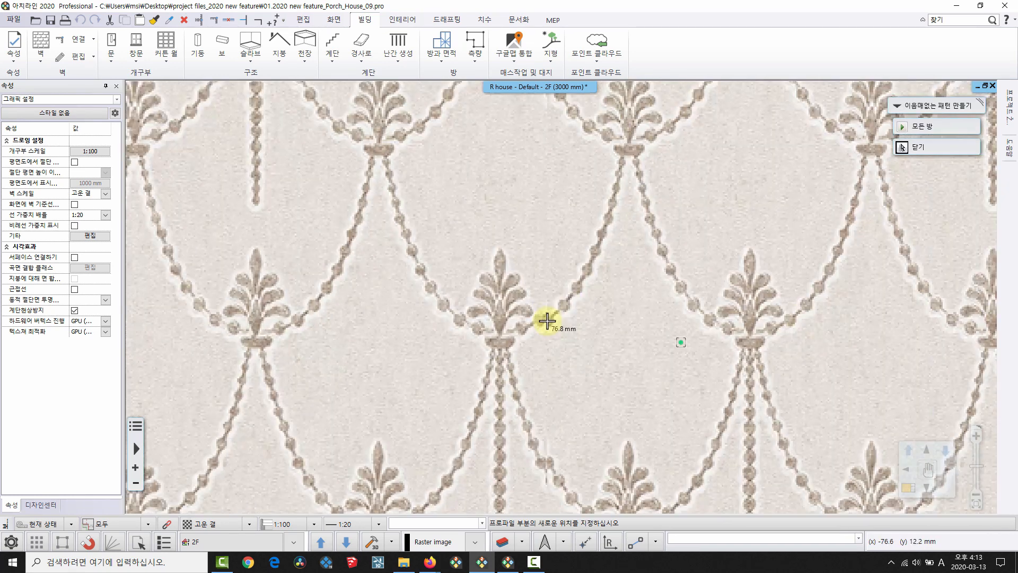
click(546, 317)
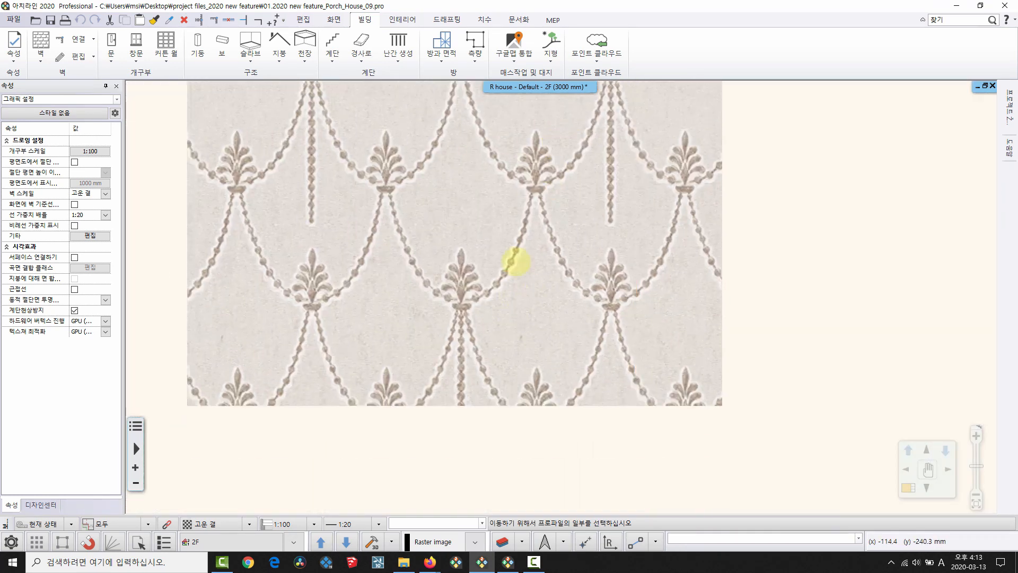
click(509, 376)
scroll(501, 313, up, 2)
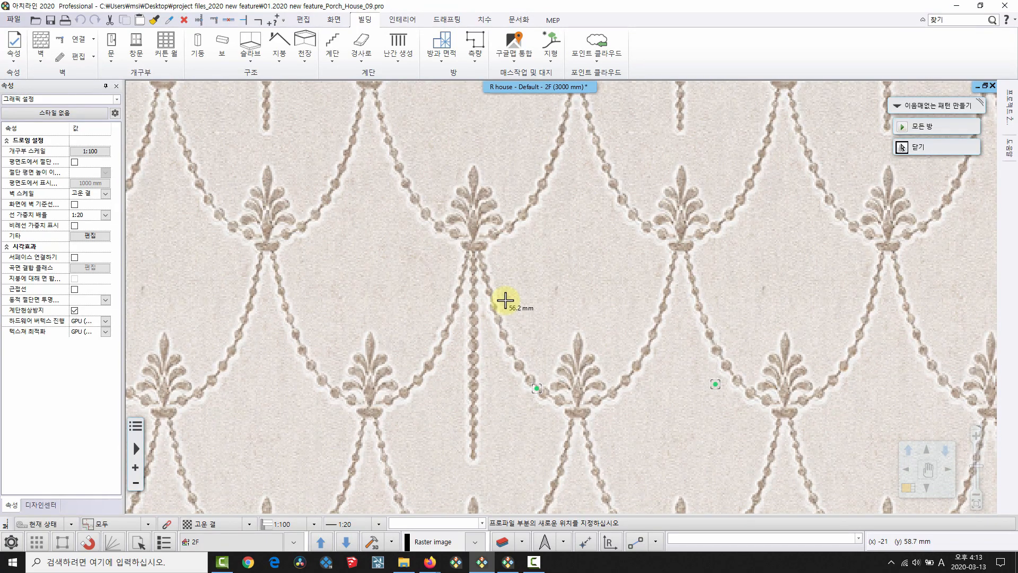
click(505, 299)
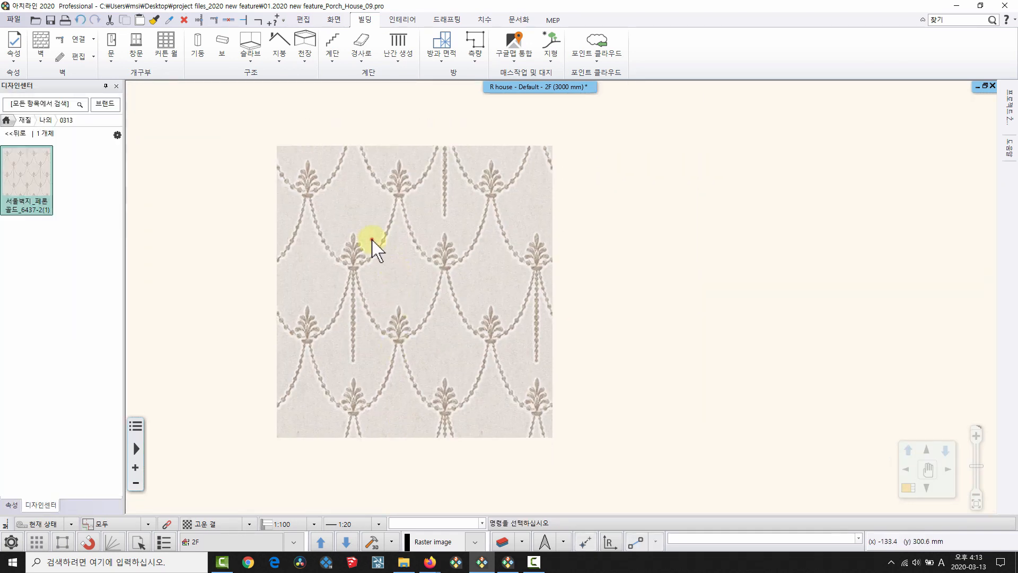
Save the seamless tile as new material 서울벽지_패론 골드_6437-2(2) in subcategory 0313.
click(372, 244)
right_click(374, 239)
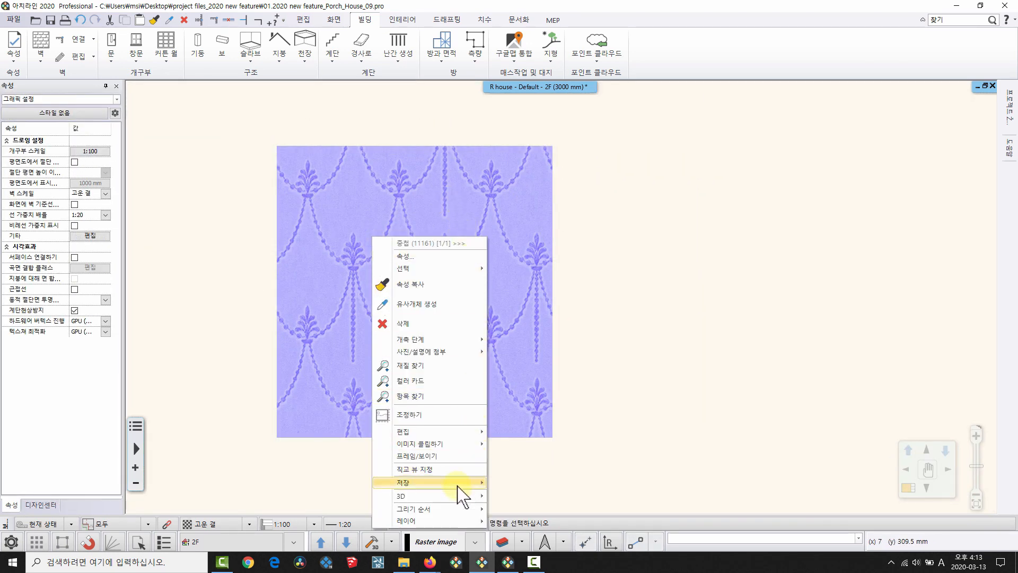
mouse_move(458, 486)
click(517, 484)
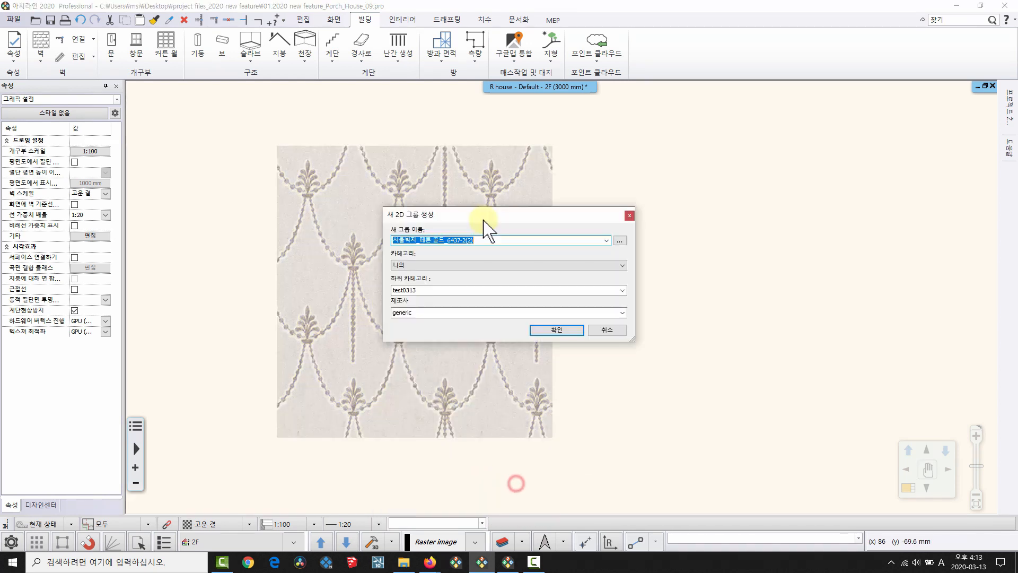
click(622, 290)
click(424, 301)
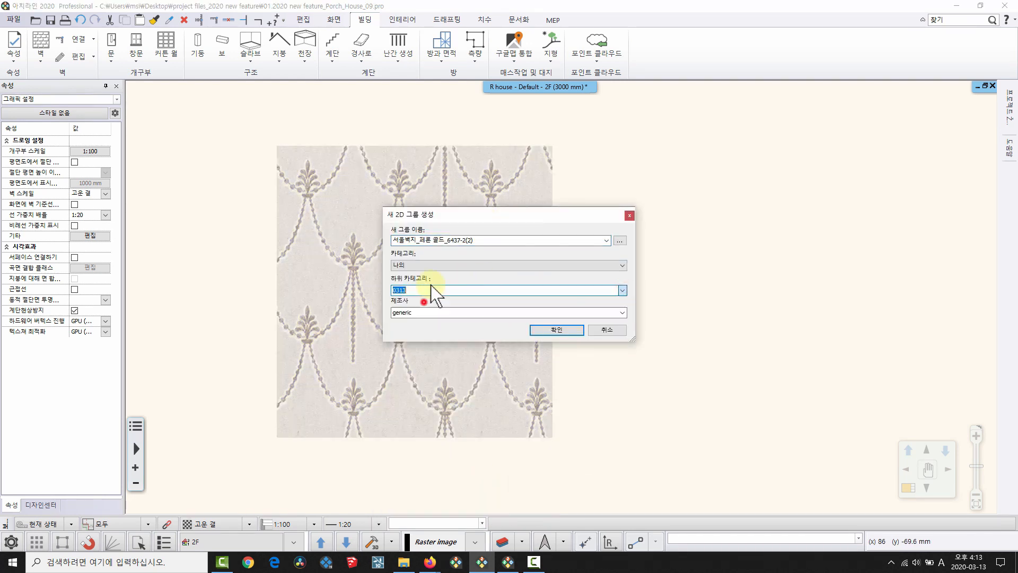
click(564, 329)
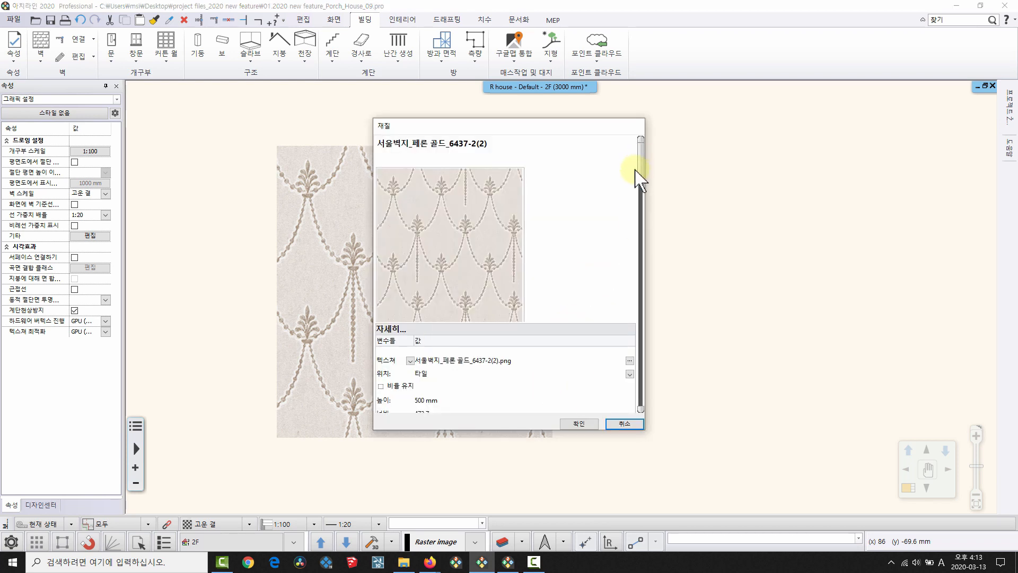
drag(639, 171, 639, 170)
click(590, 423)
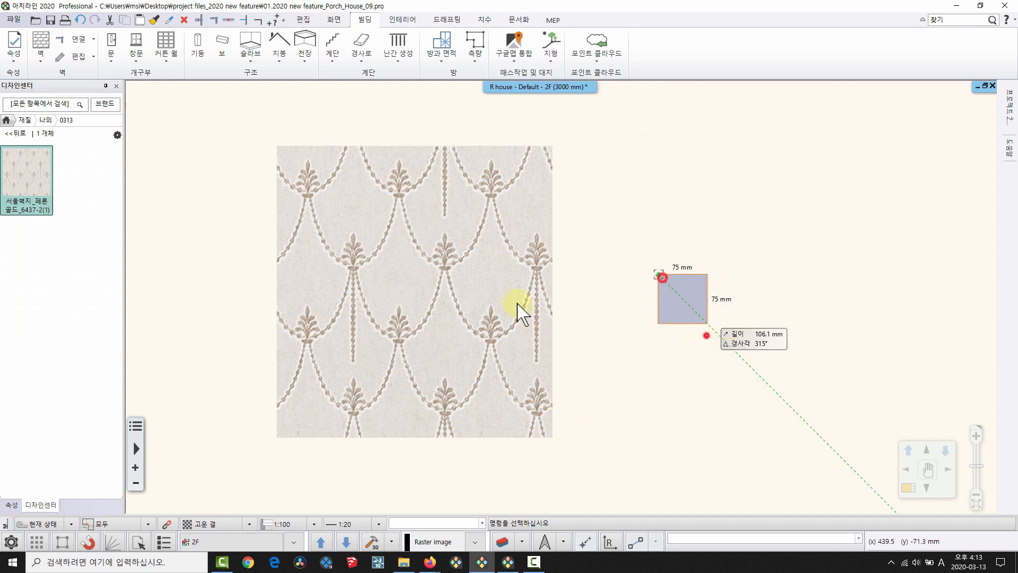
Reopen the 0313 folder to show the new material and enlarge the 3D room view.
click(11, 133)
click(39, 189)
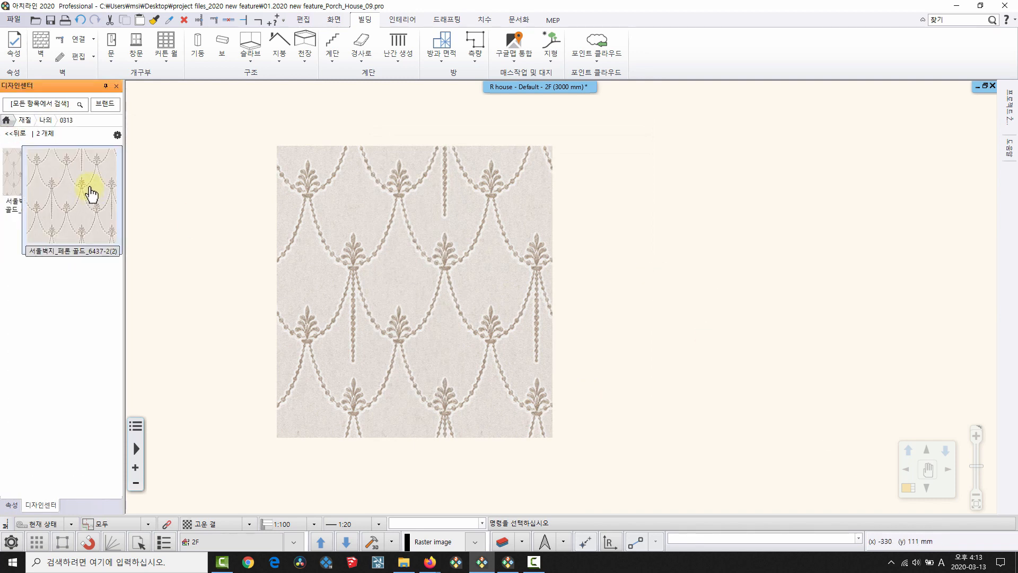
double_click(777, 293)
double_click(781, 292)
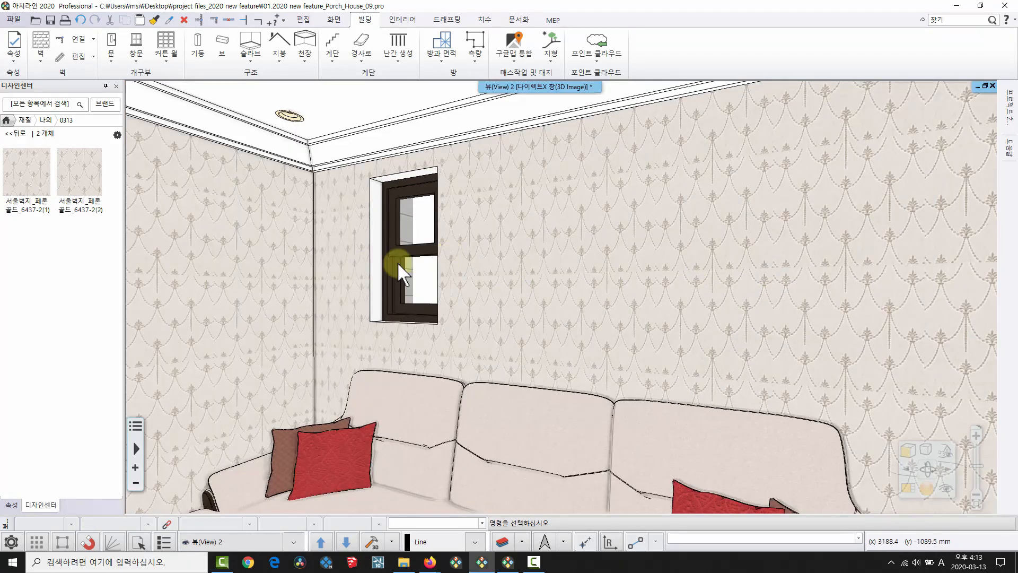
Apply the 6437-2(2) wallpaper to the wall behind the sofa from a new pattern origin.
drag(89, 186, 611, 269)
click(621, 275)
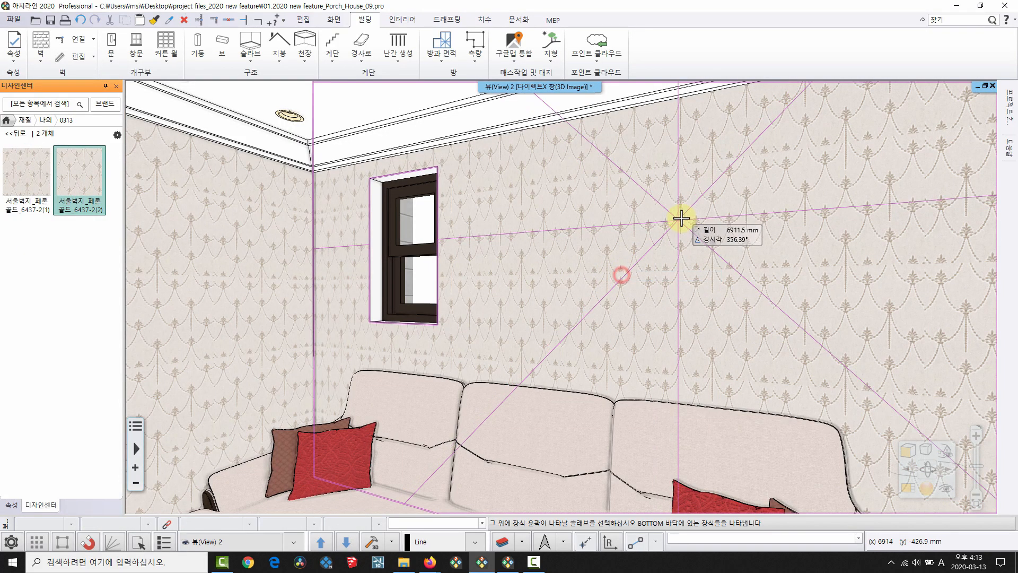
click(681, 218)
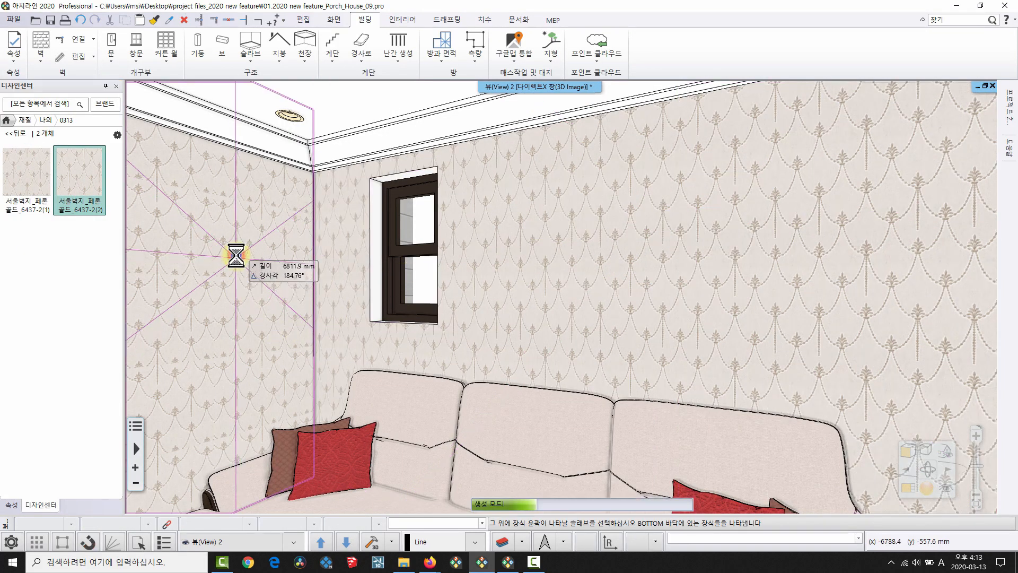
middle_drag(693, 279, 680, 179)
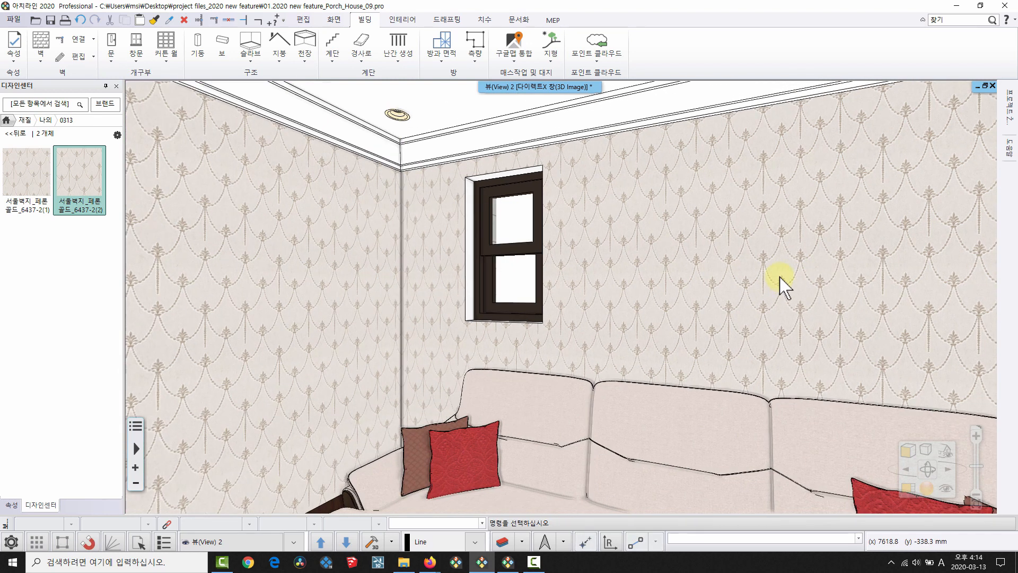
middle_drag(640, 213, 249, 229)
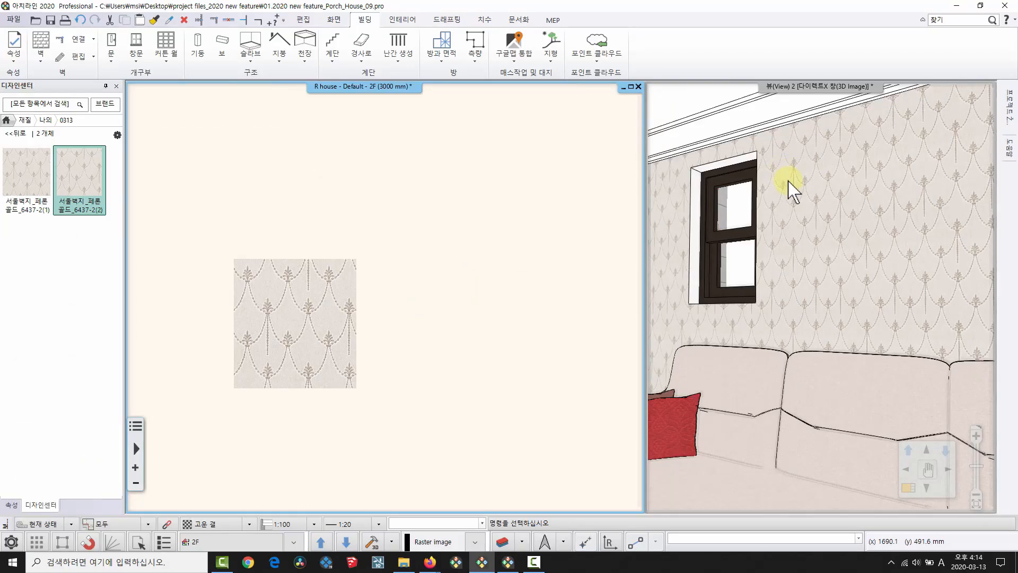
Fill the workspace with the 3D view at saved view 02 and look up the floor's material.
click(786, 185)
key(F11)
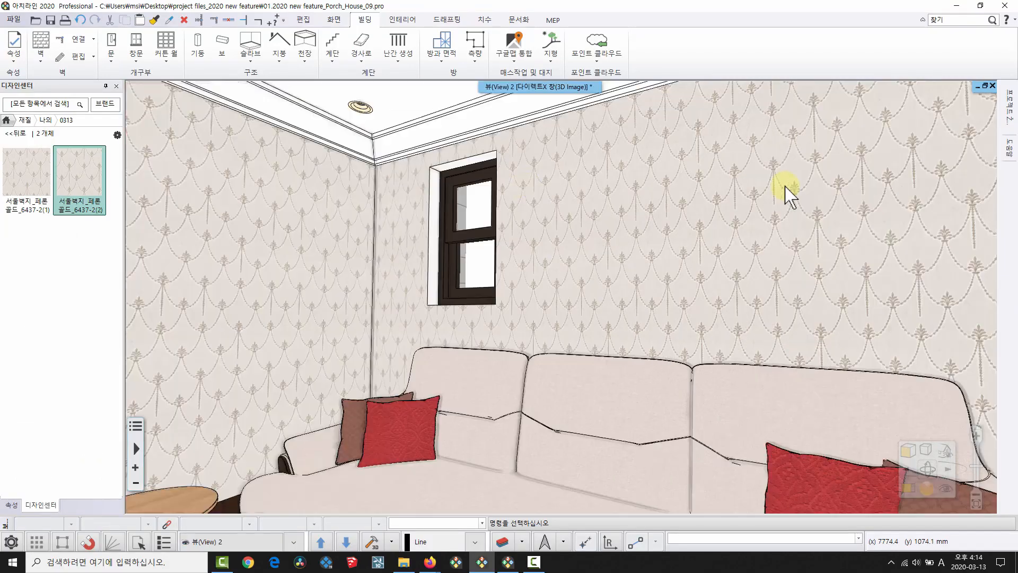
key(Page_Down)
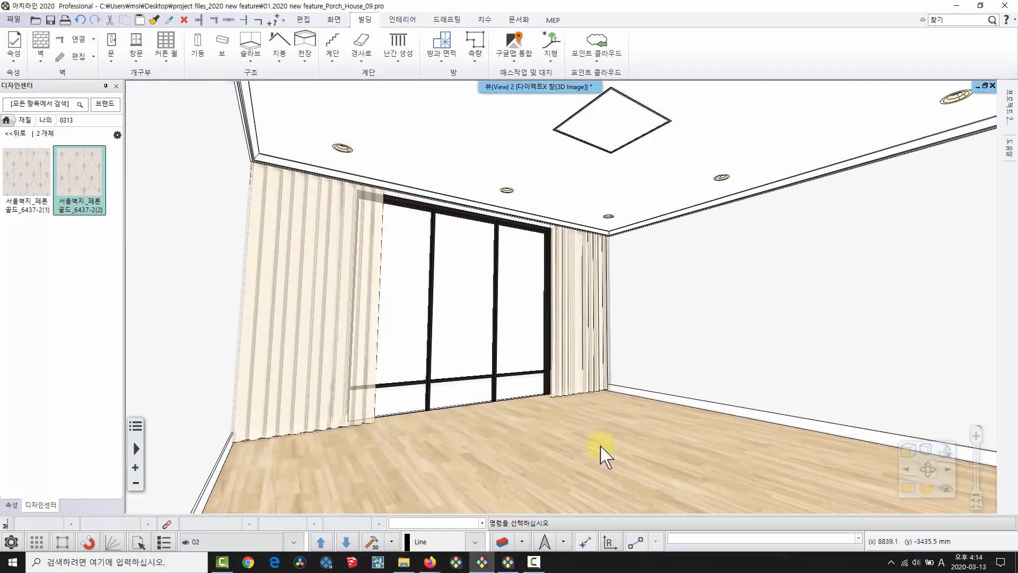
right_click(602, 445)
click(660, 311)
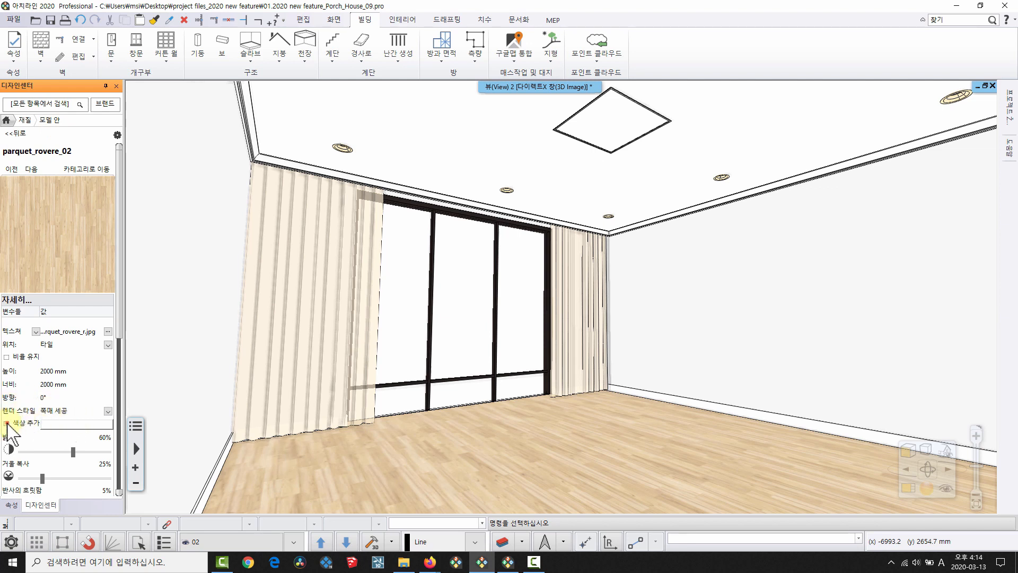
Tint the parquet_rovere_02 floor brown, then change it to light grey (RGB 204/204/204).
click(60, 424)
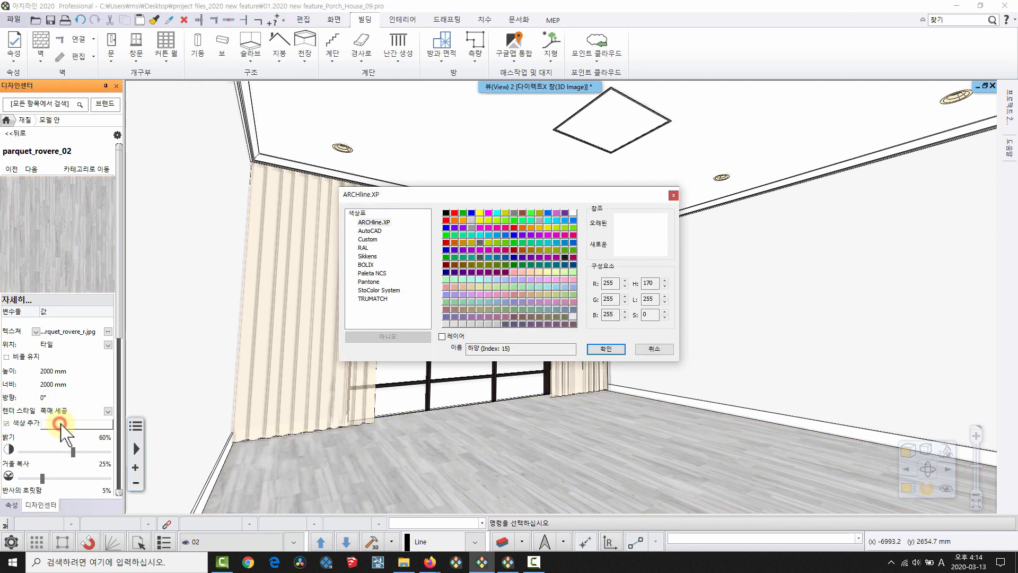
click(522, 212)
click(599, 350)
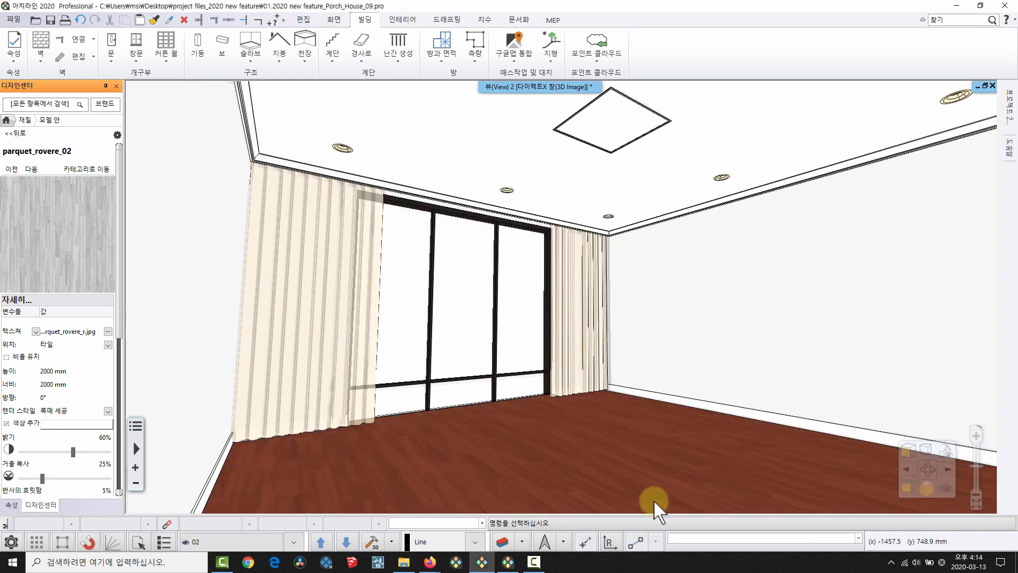
click(73, 424)
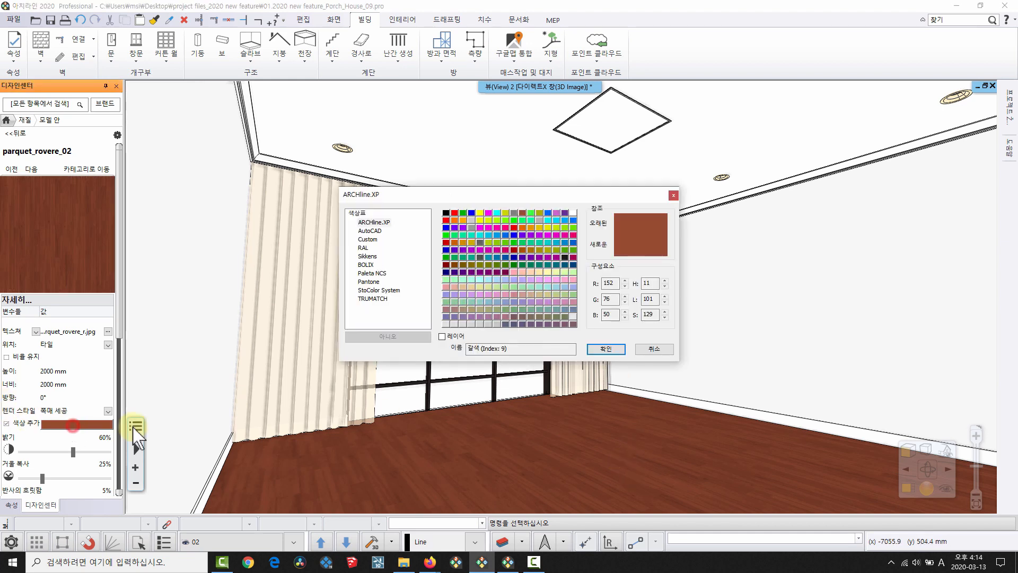
click(472, 220)
click(606, 348)
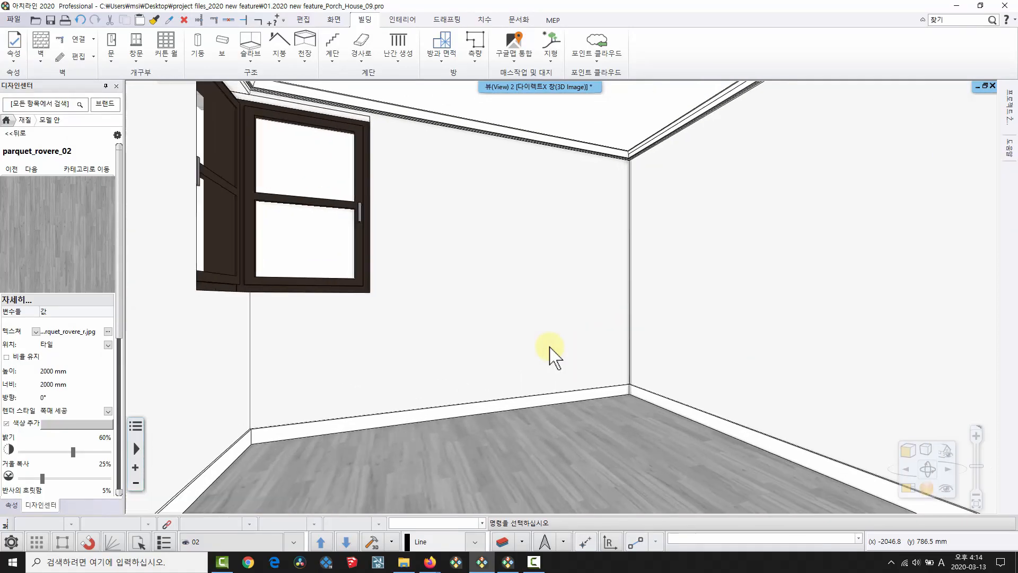
Place a MILANO lamp from 조명 › 테이블 램프 on the floor near the wall corner.
click(7, 120)
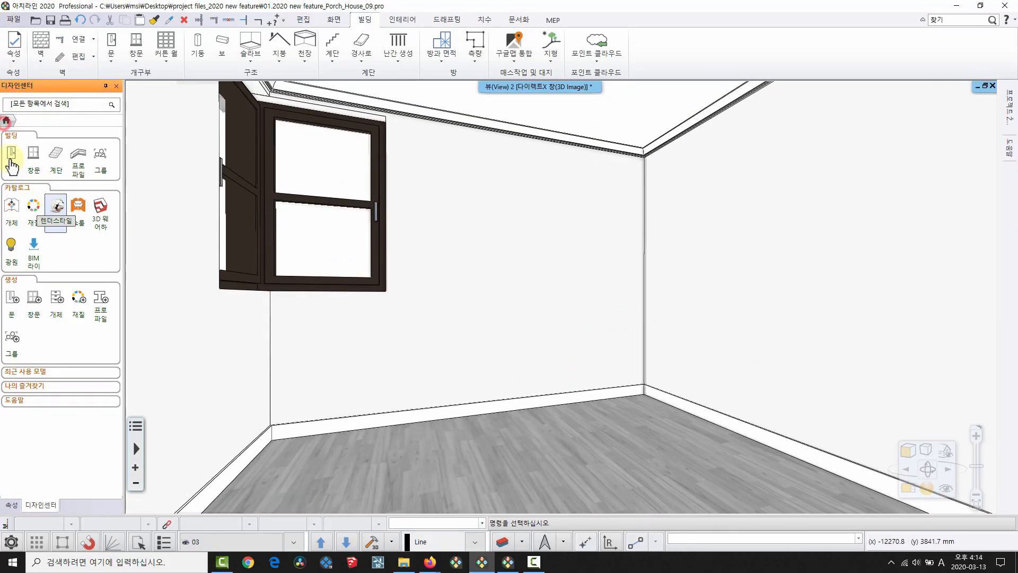
click(11, 208)
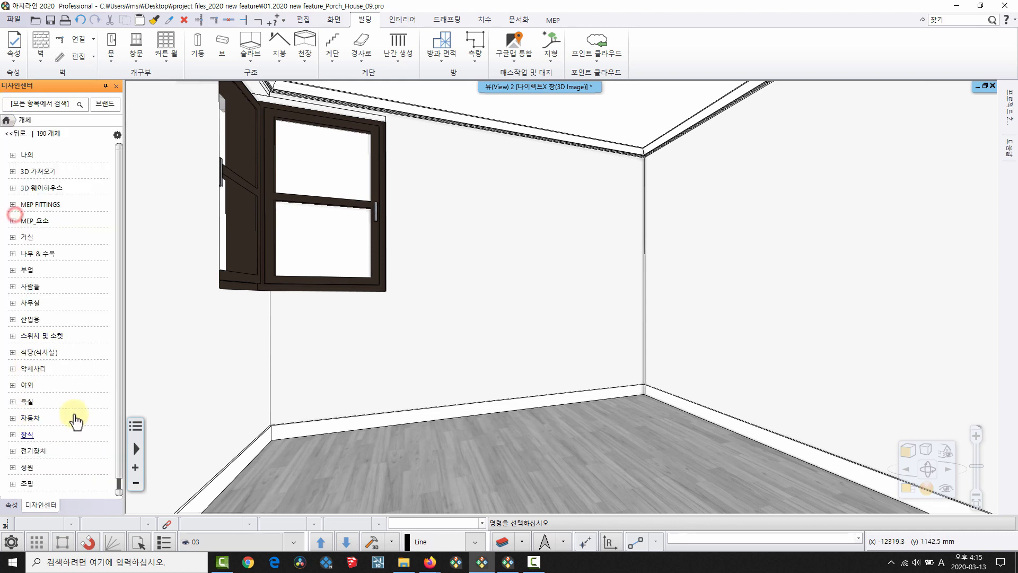
click(26, 452)
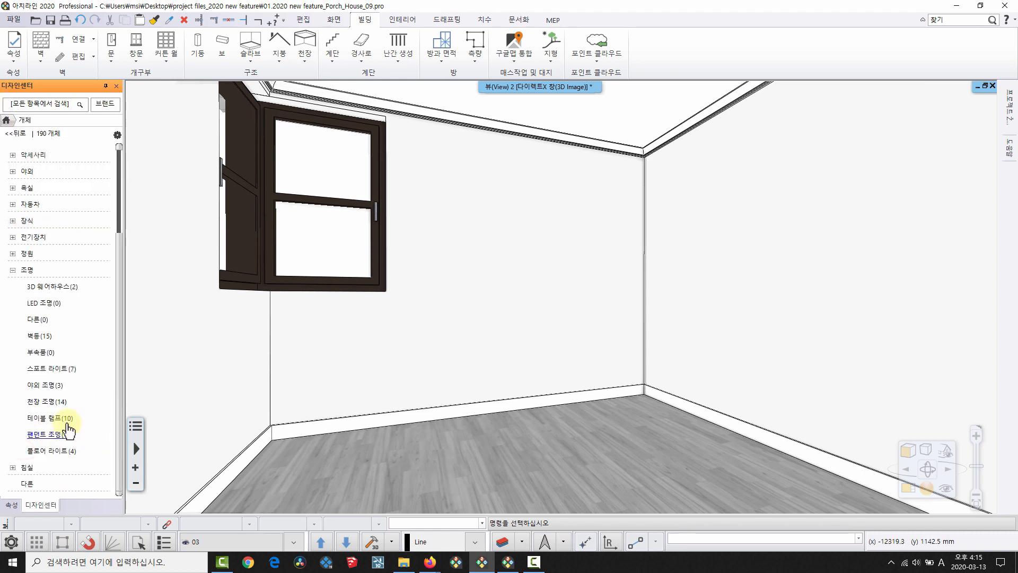
click(54, 419)
click(26, 387)
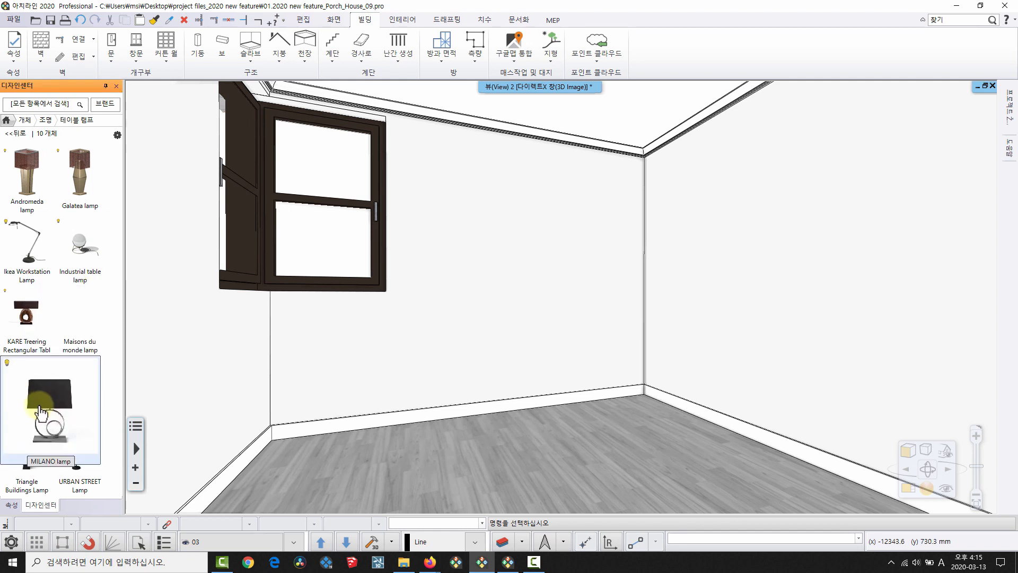
click(500, 446)
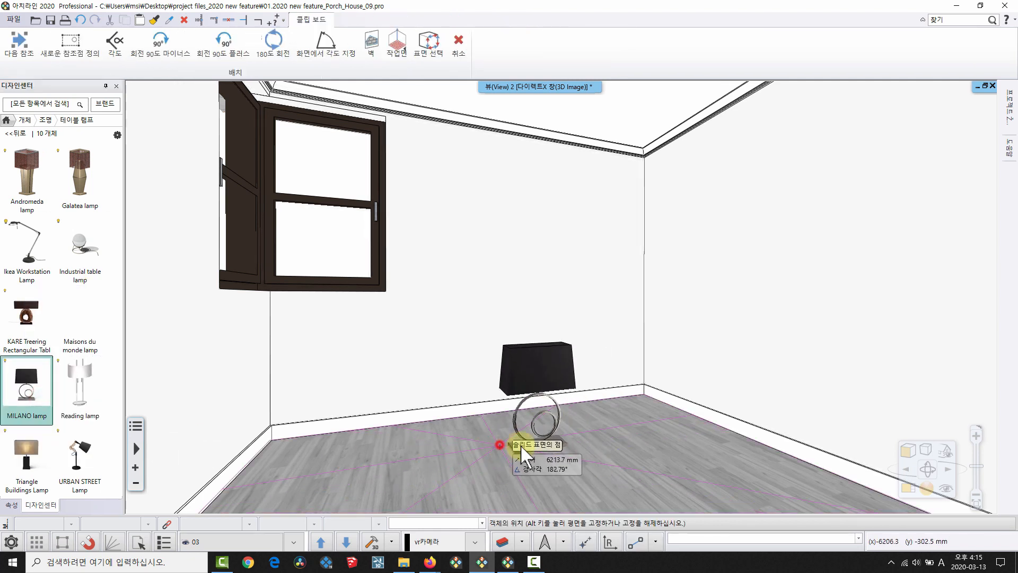
right_click(520, 446)
scroll(511, 364, up, 4)
scroll(520, 292, up, 2)
scroll(567, 323, up, 2)
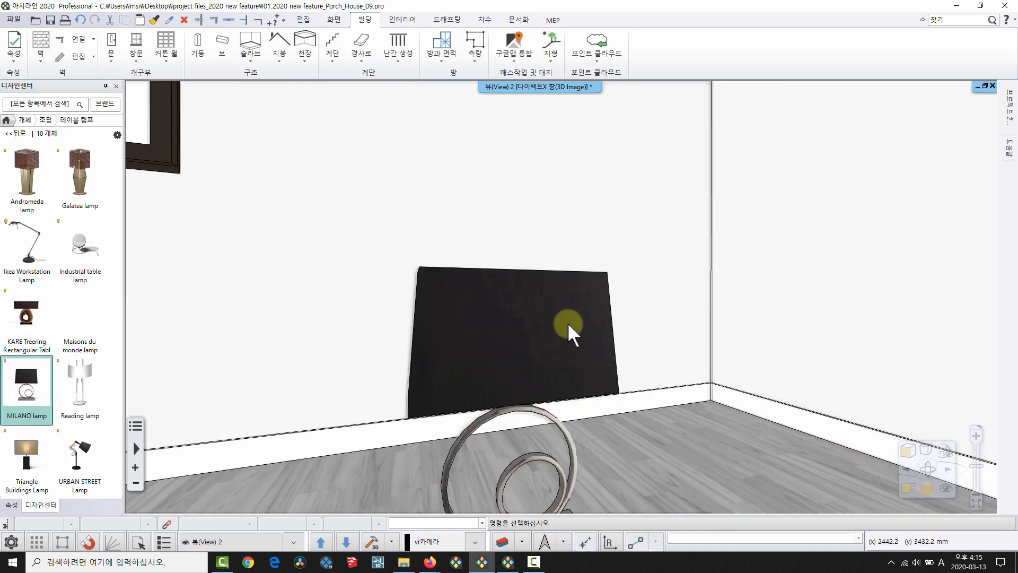
scroll(575, 377, down, 2)
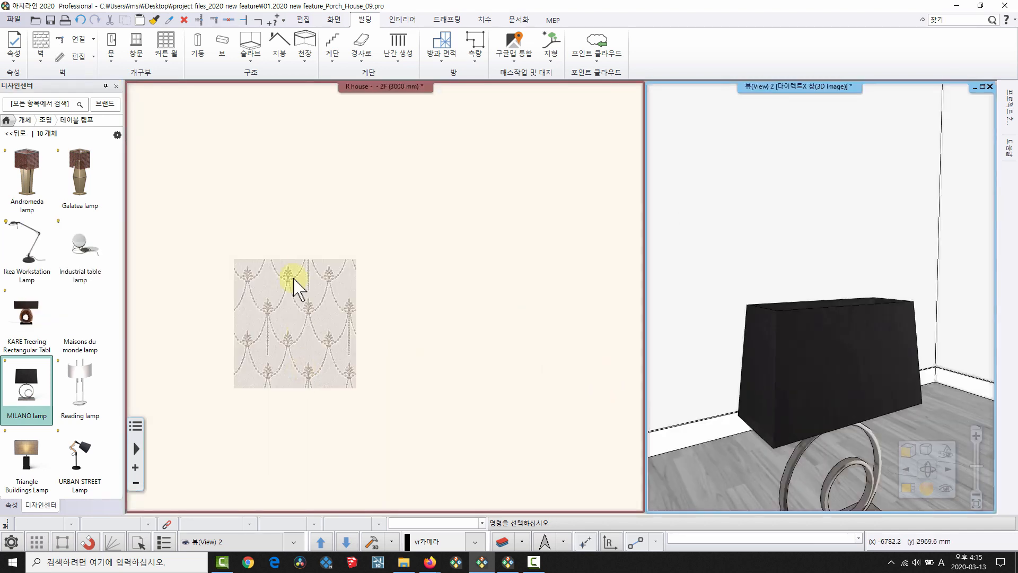
middle_drag(293, 277, 270, 185)
Add pattern_01.jpg from the texture folder as a material under 나의, subcategory 0313.
click(6, 122)
middle_drag(497, 337, 527, 435)
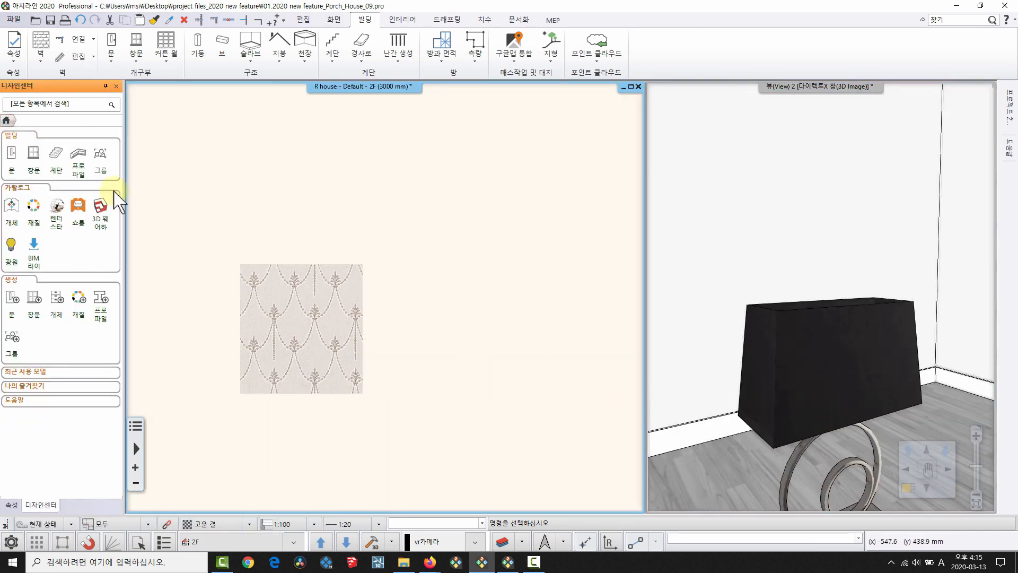
click(404, 562)
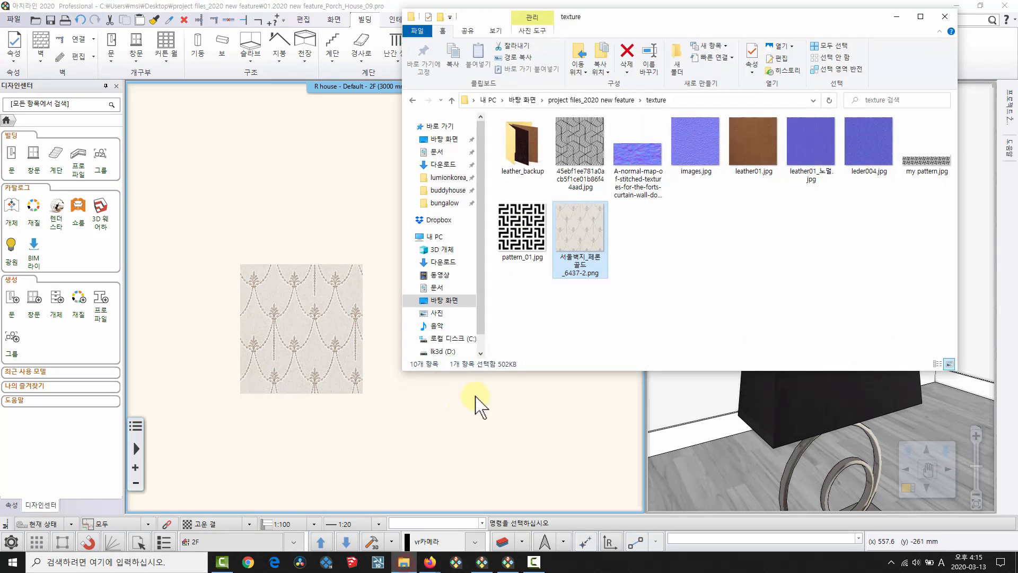
click(770, 236)
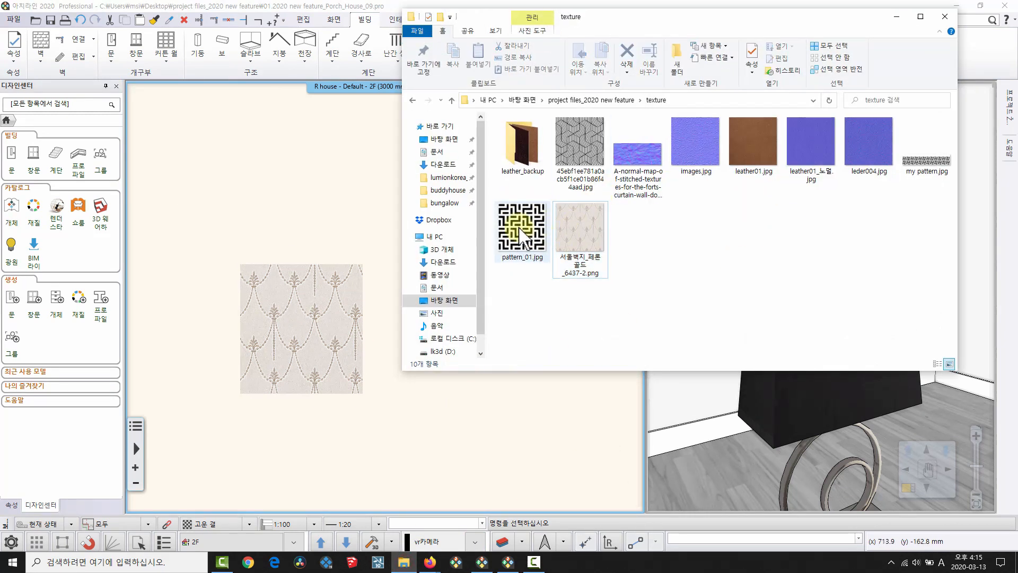
drag(522, 225, 59, 441)
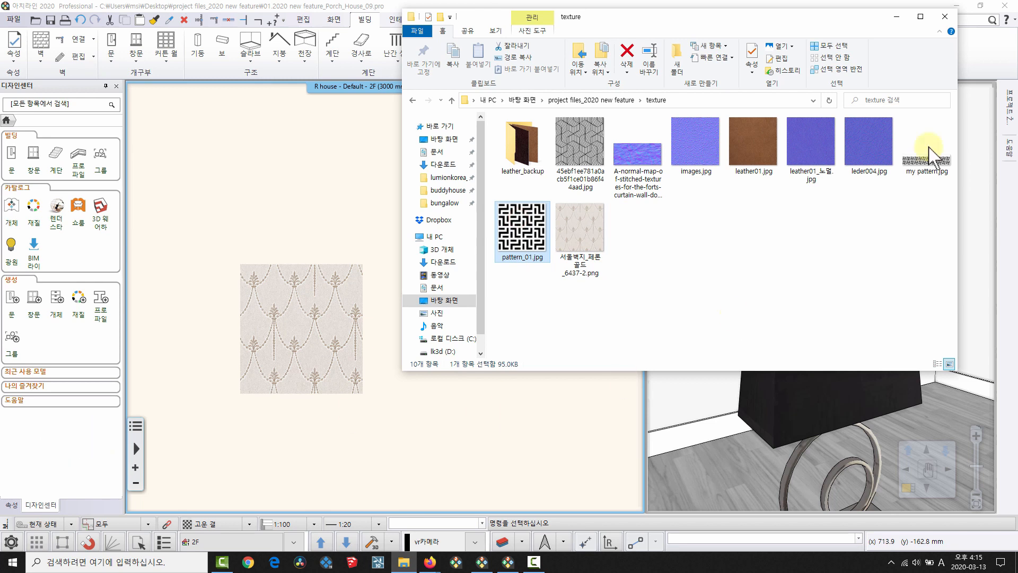
click(895, 15)
click(404, 179)
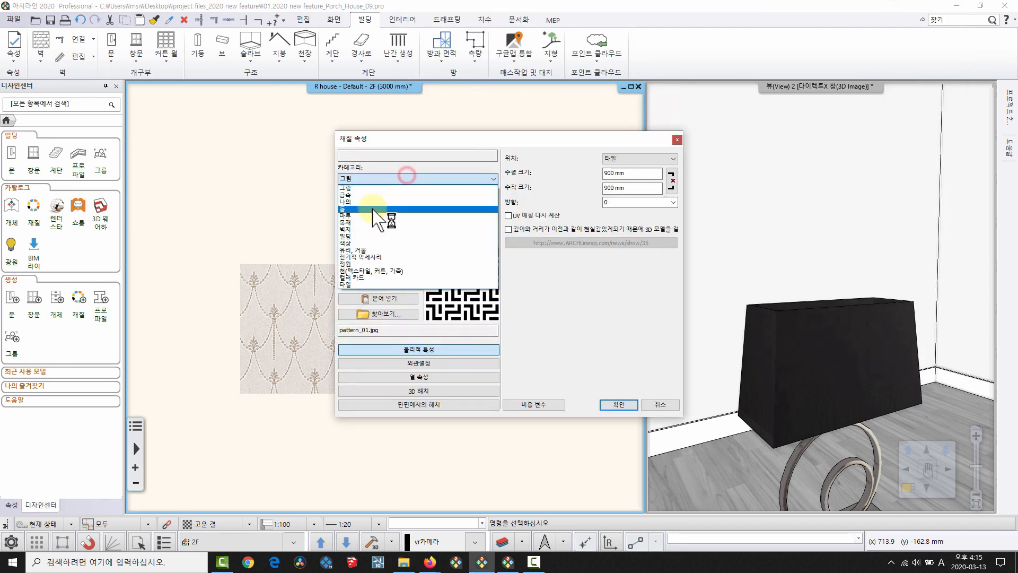
click(373, 205)
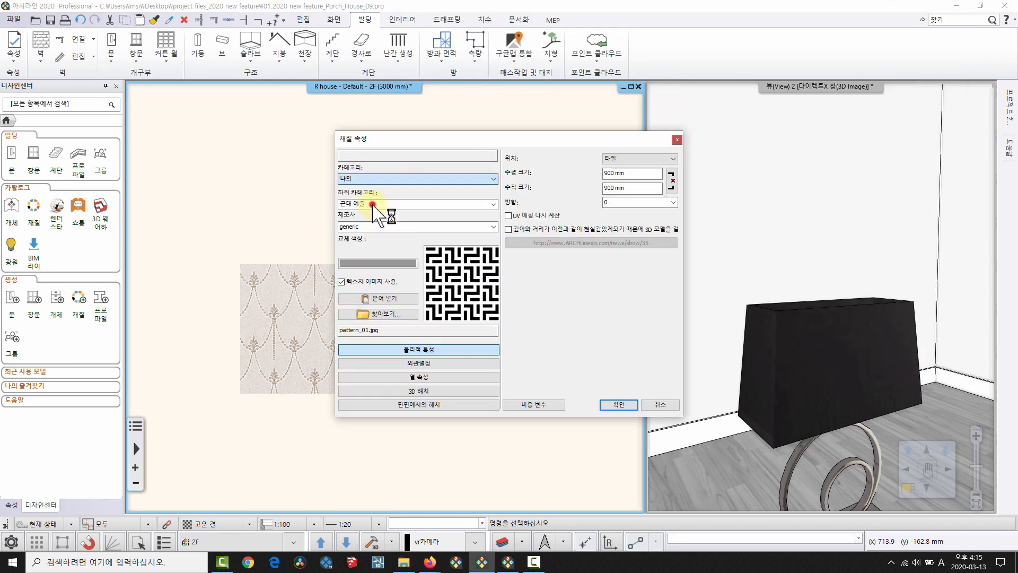
click(618, 404)
click(56, 210)
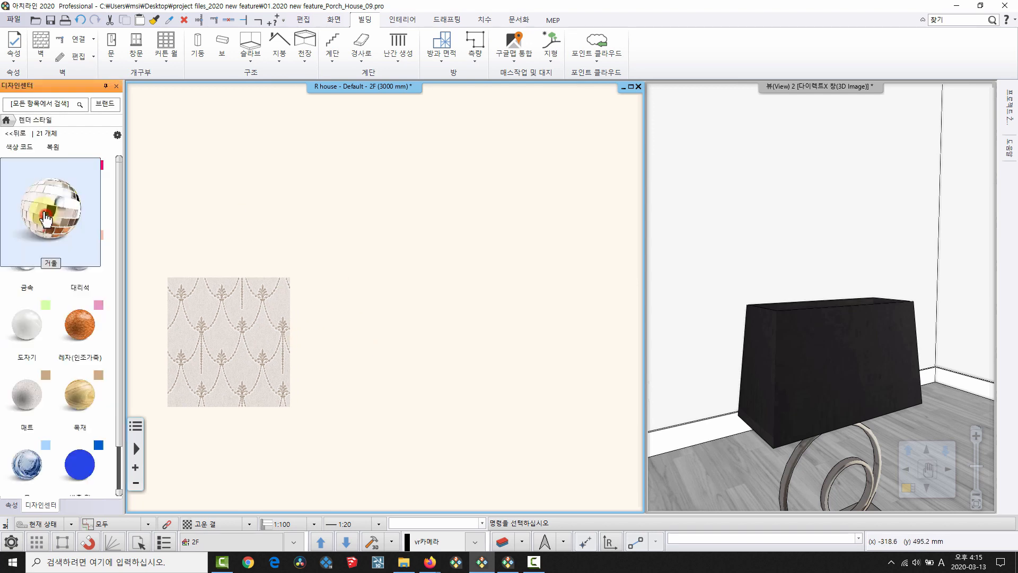
Insert the pattern_01 material from 나의 › 0313 as a raster image beside the wallpaper tile.
click(7, 133)
click(38, 226)
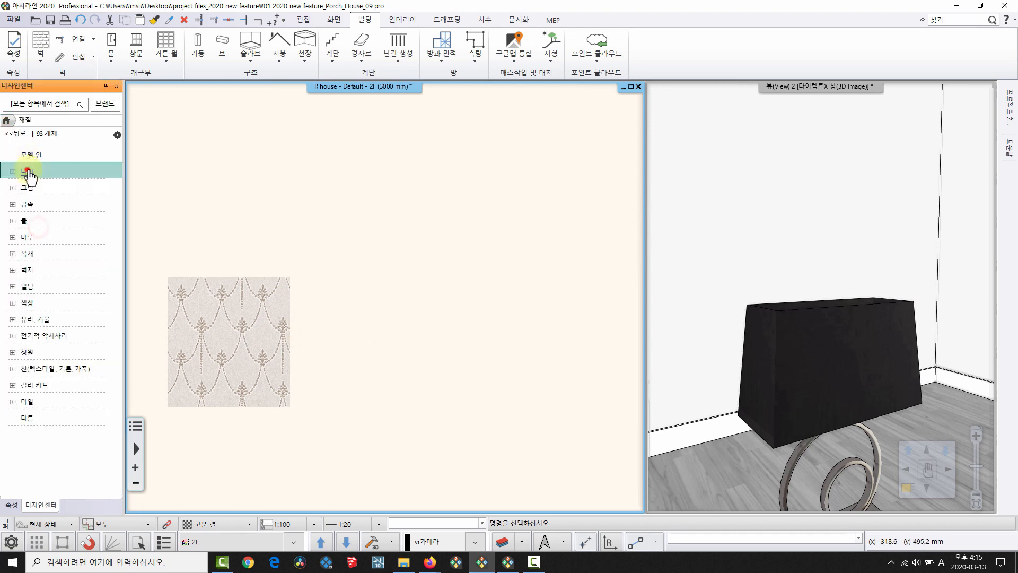
click(27, 170)
click(40, 188)
drag(23, 175, 431, 330)
click(471, 393)
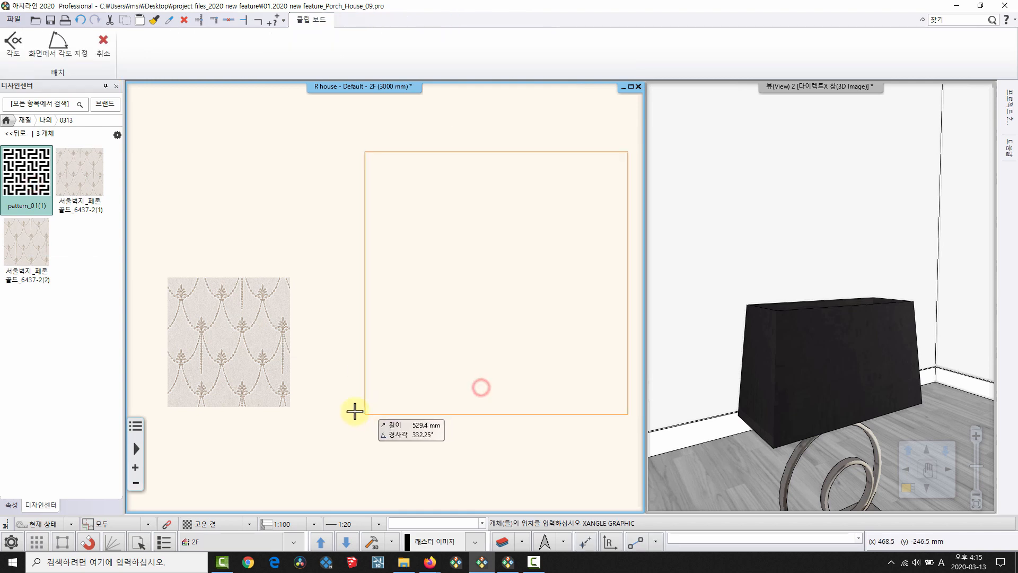
scroll(392, 388, down, 1)
middle_drag(397, 373, 332, 396)
click(411, 351)
middle_drag(309, 339, 250, 350)
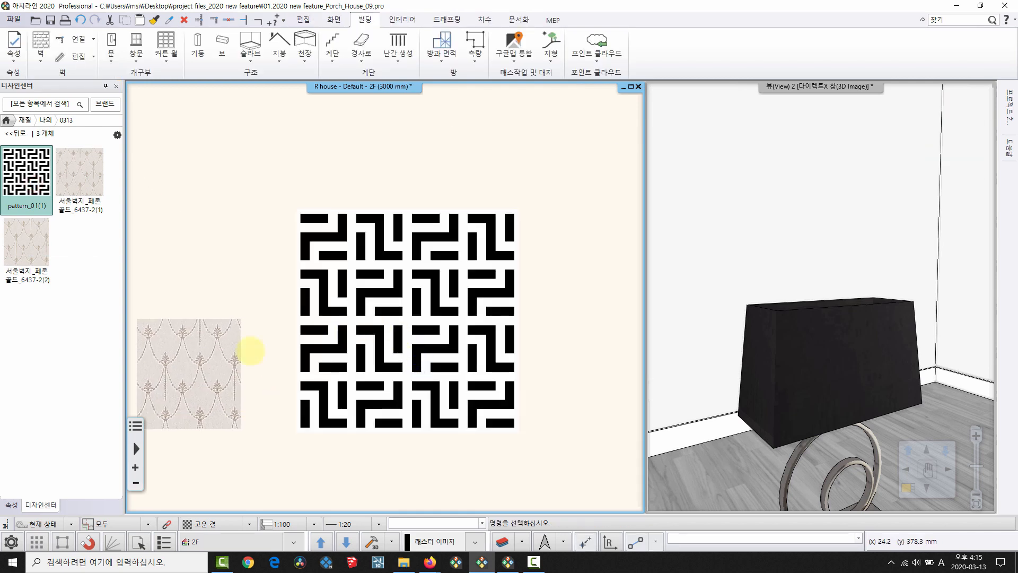
click(393, 247)
Invert the colours of the pattern_01 image on the plan.
key(Escape)
right_click(392, 243)
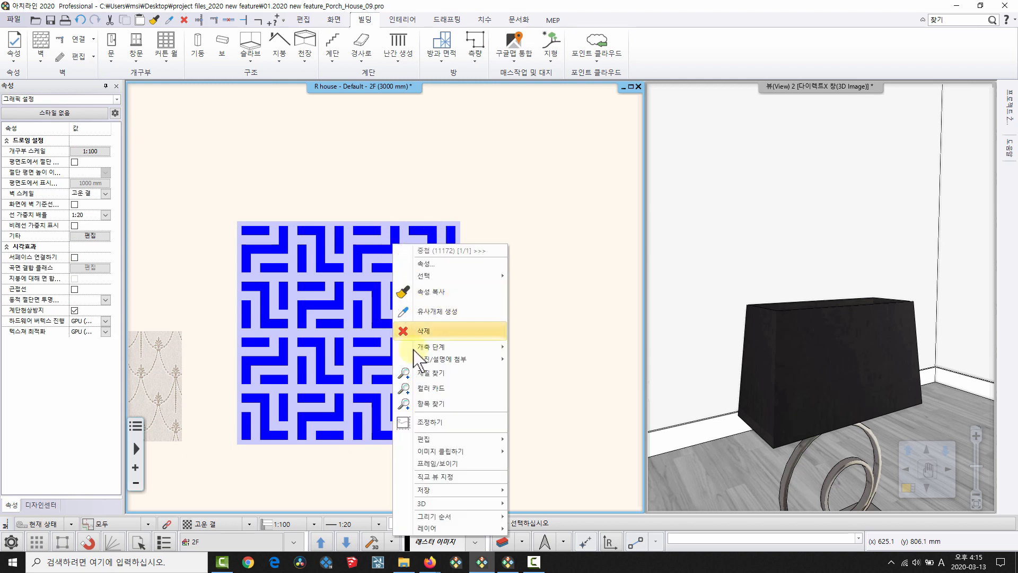
click(365, 289)
scroll(338, 255, up, 1)
middle_drag(338, 255, 321, 260)
scroll(321, 260, up, 1)
middle_drag(367, 297, 283, 227)
right_click(340, 189)
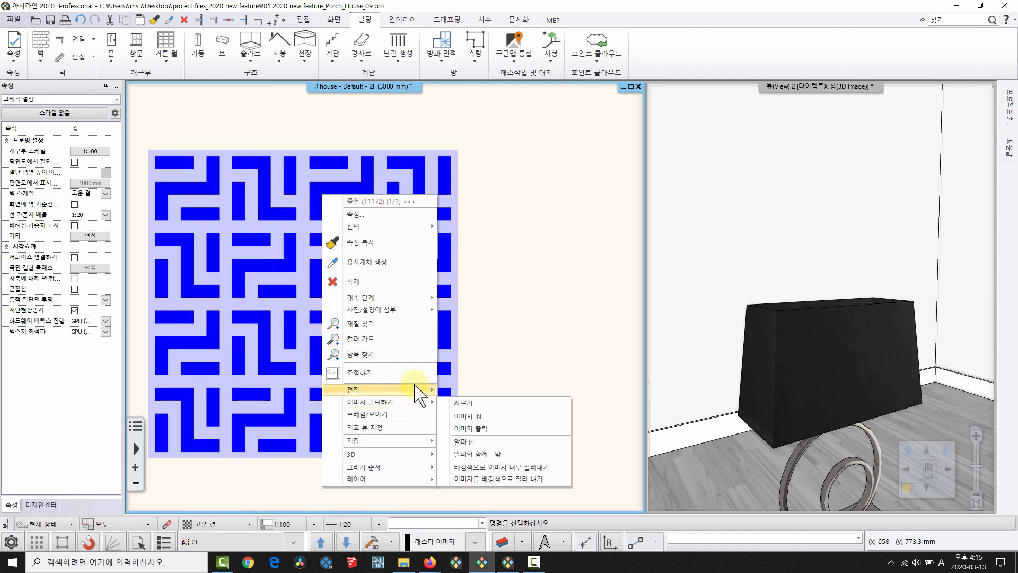
mouse_move(417, 387)
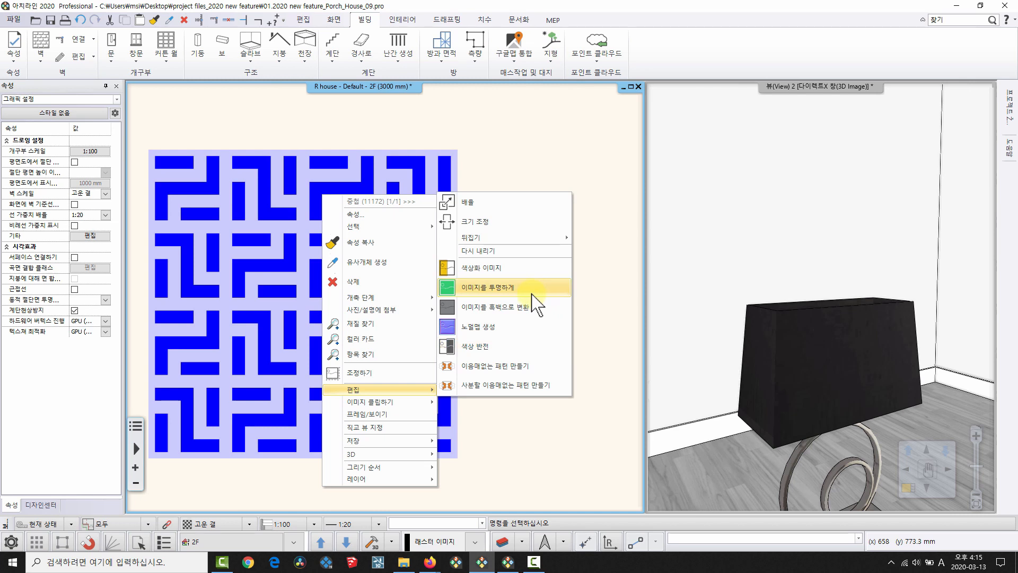
click(489, 345)
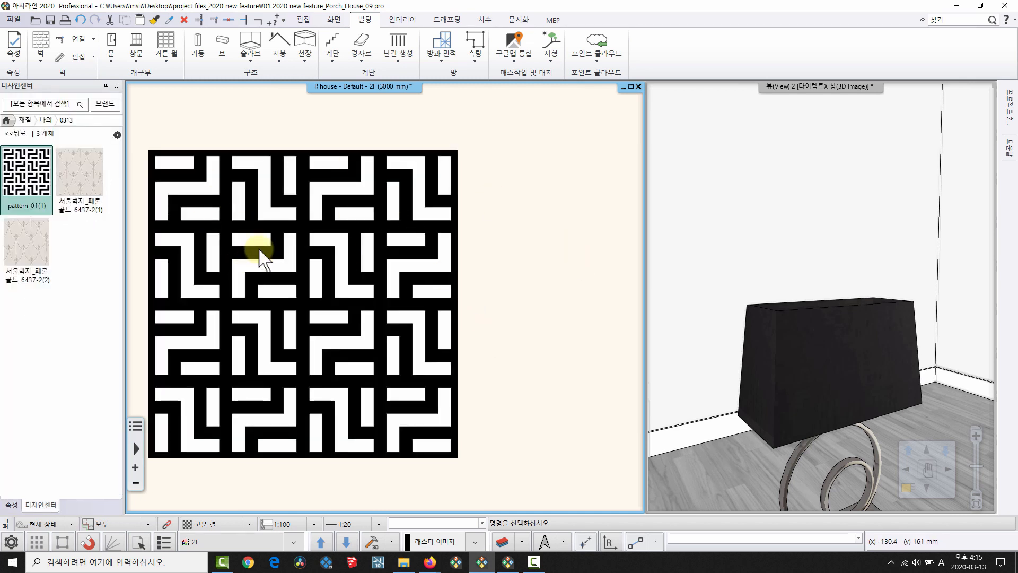
Colourise the pattern image's light areas dark blue (RGB 0/65/126).
right_click(326, 194)
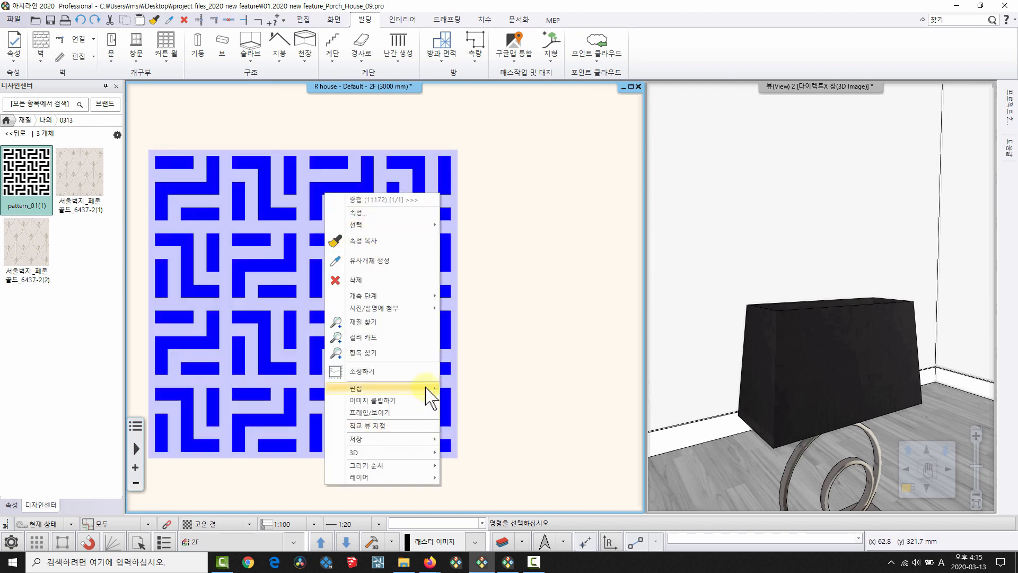
mouse_move(419, 387)
click(517, 267)
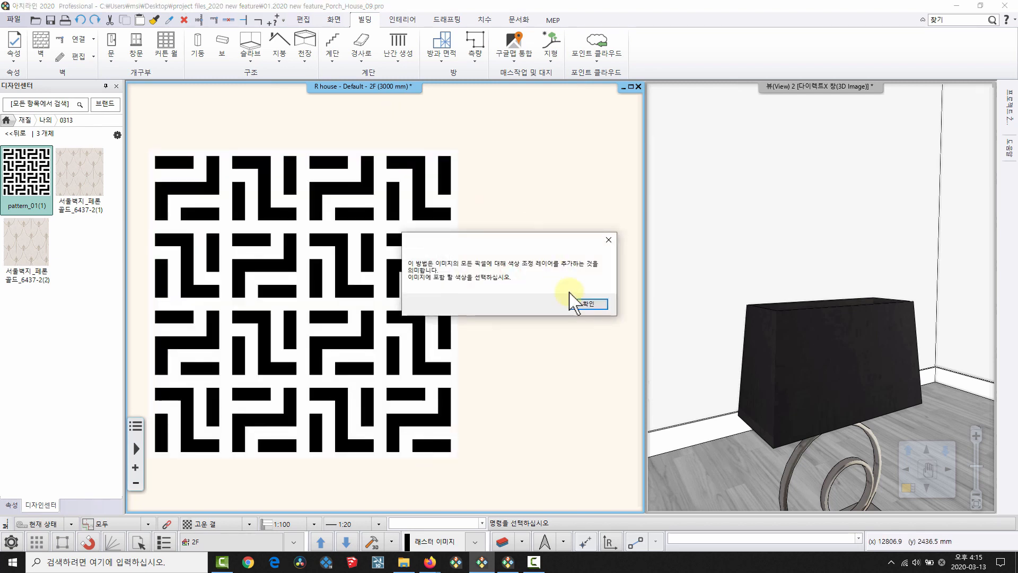
click(582, 301)
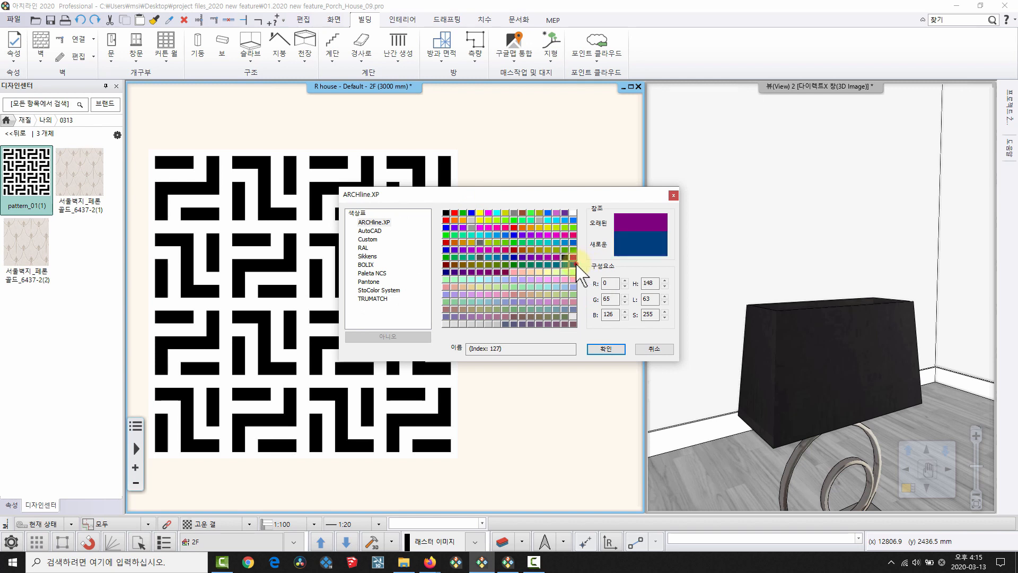
click(607, 350)
scroll(392, 244, up, 2)
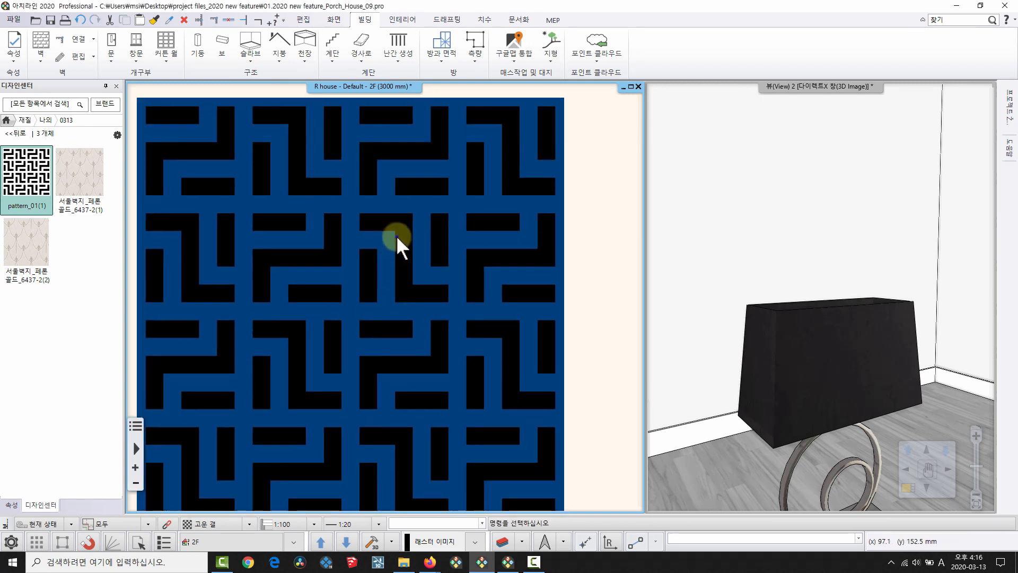
Make the black areas of the pattern_01 image transparent, leaving the dark blue maze.
right_click(397, 235)
mouse_move(484, 433)
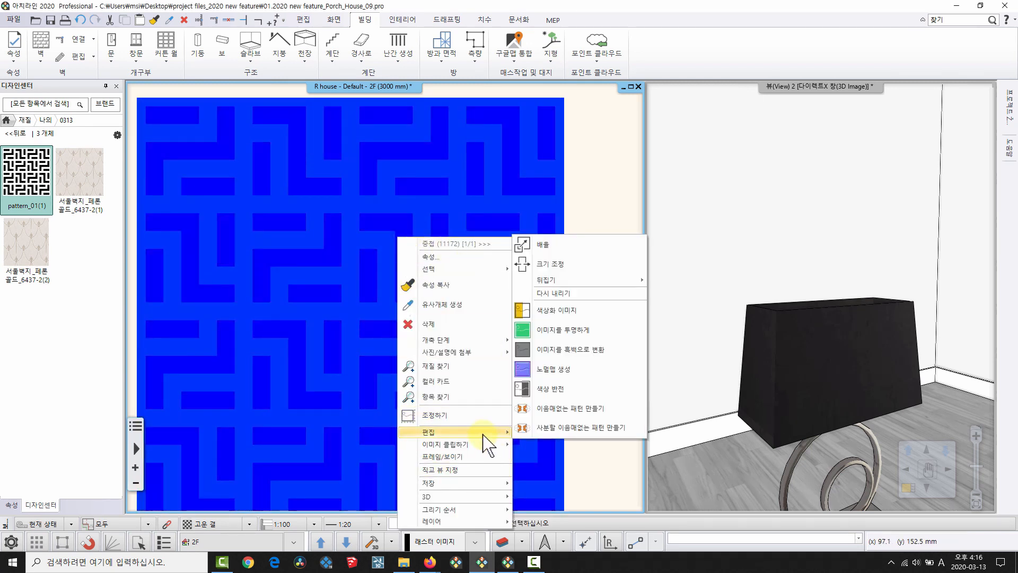
click(579, 329)
scroll(426, 209, up, 2)
middle_drag(320, 341, 343, 271)
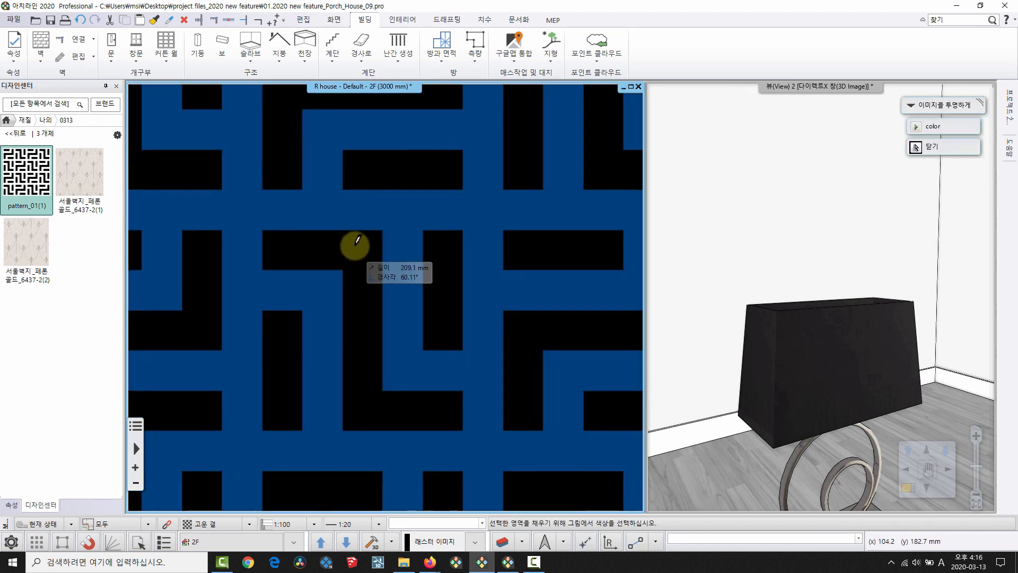
click(346, 258)
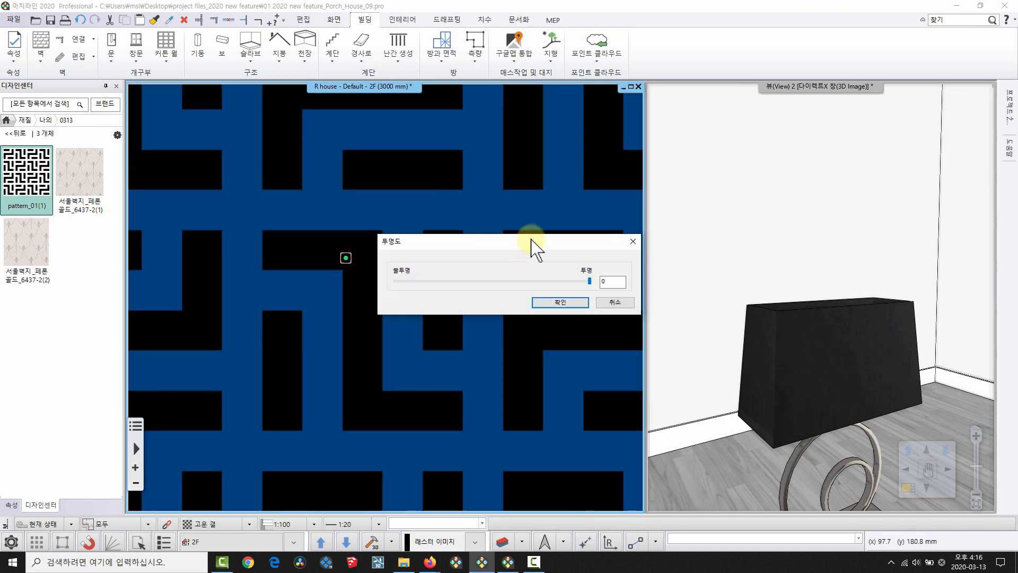
drag(530, 236, 453, 194)
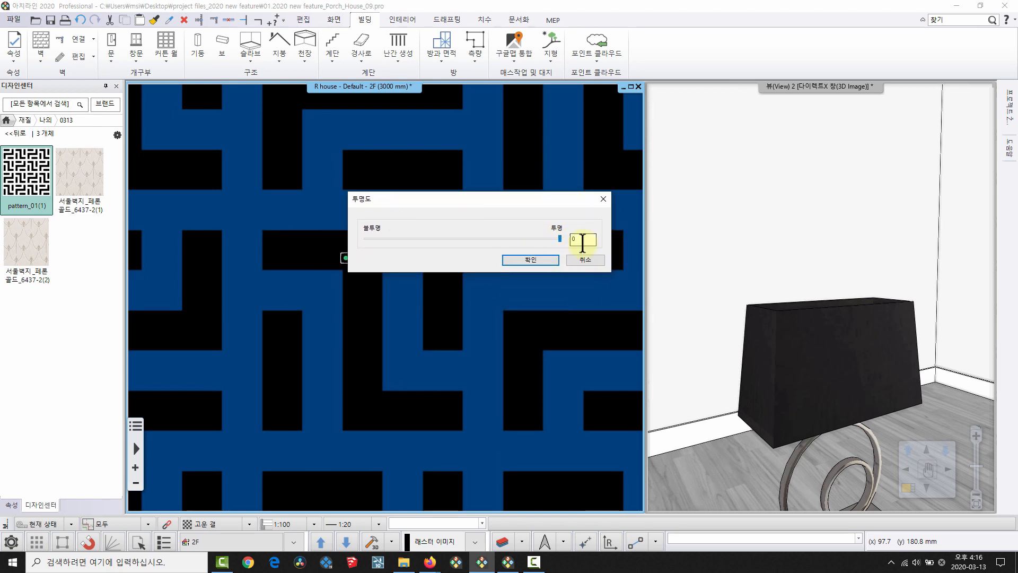
click(530, 261)
scroll(374, 283, down, 2)
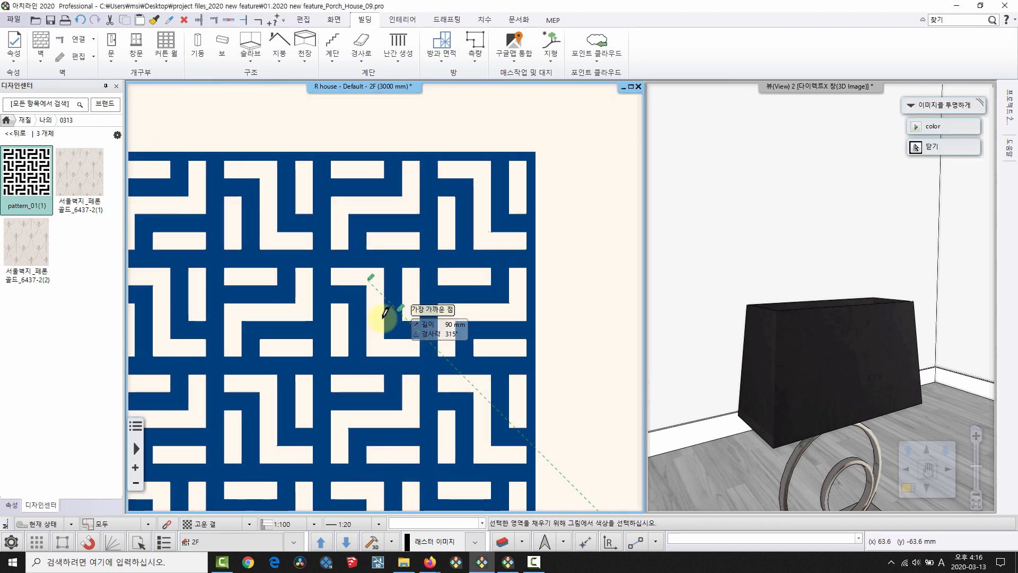
Save the blue maze image as a new material, pattern_01(1), in the 0313 folder.
scroll(373, 283, down, 2)
right_click(373, 287)
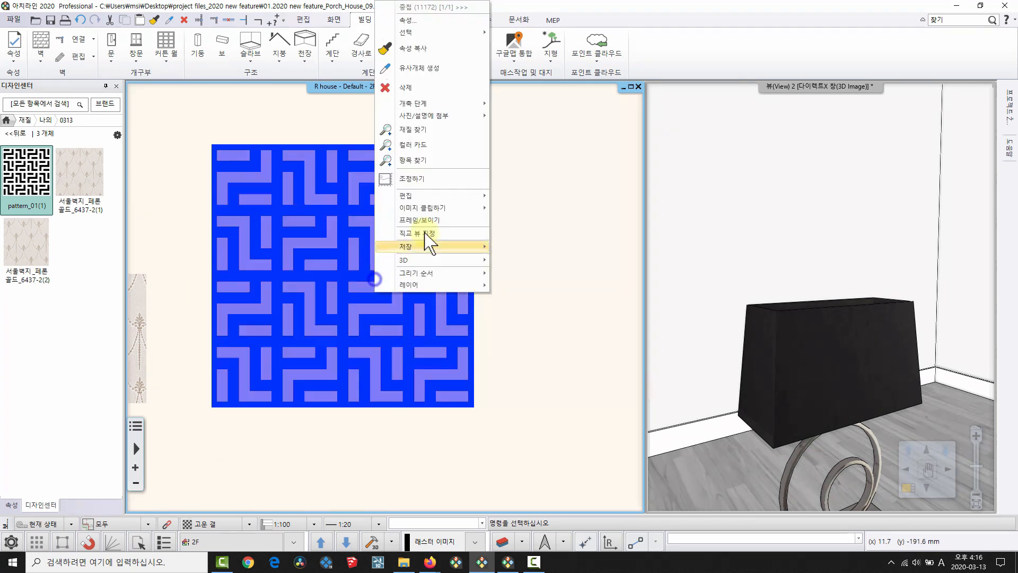
mouse_move(472, 246)
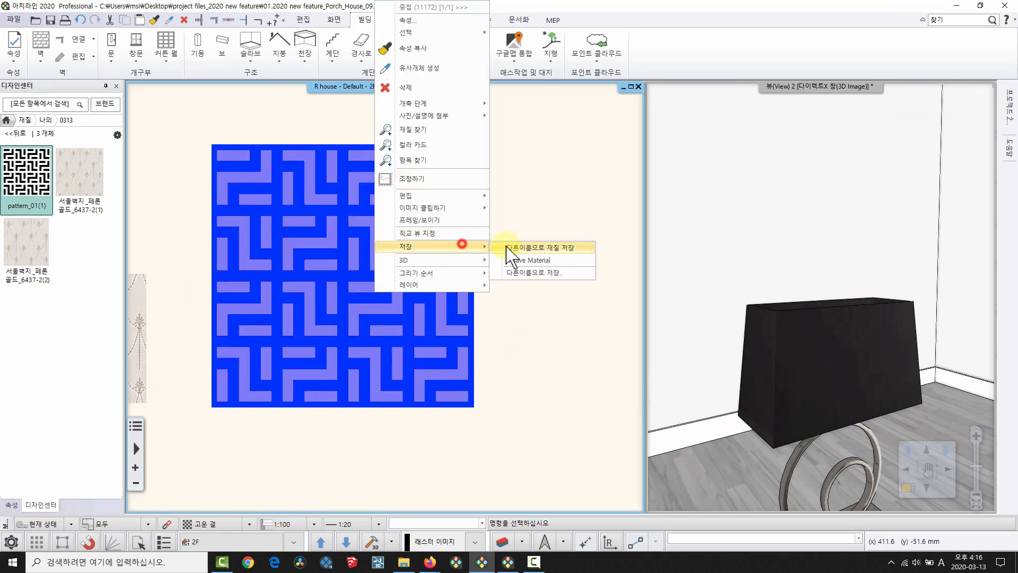
click(535, 246)
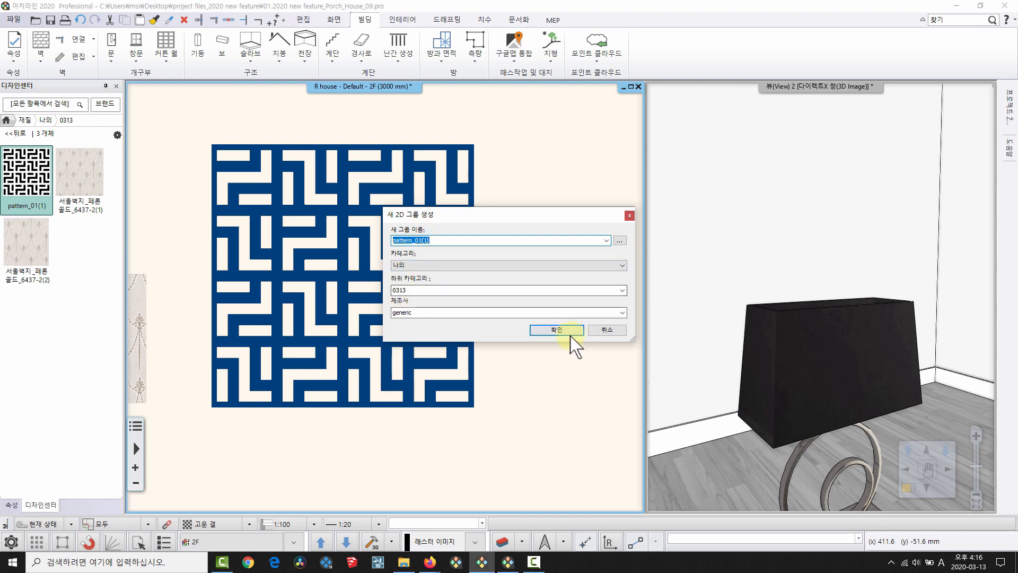
click(557, 331)
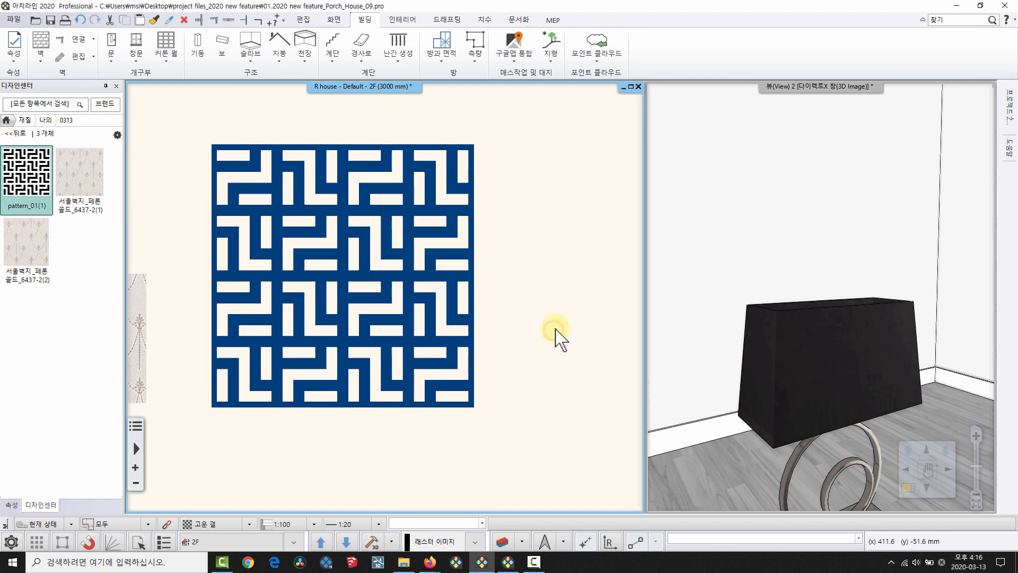
Size the material's texture to 100 mm × 100 mm with proportions kept.
click(381, 386)
scroll(439, 325, down, 2)
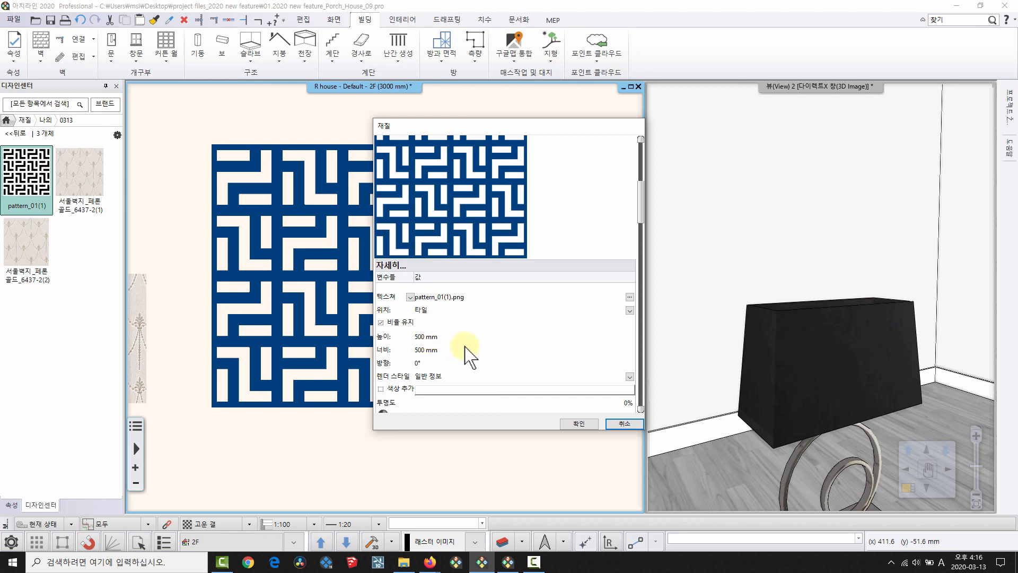
click(431, 336)
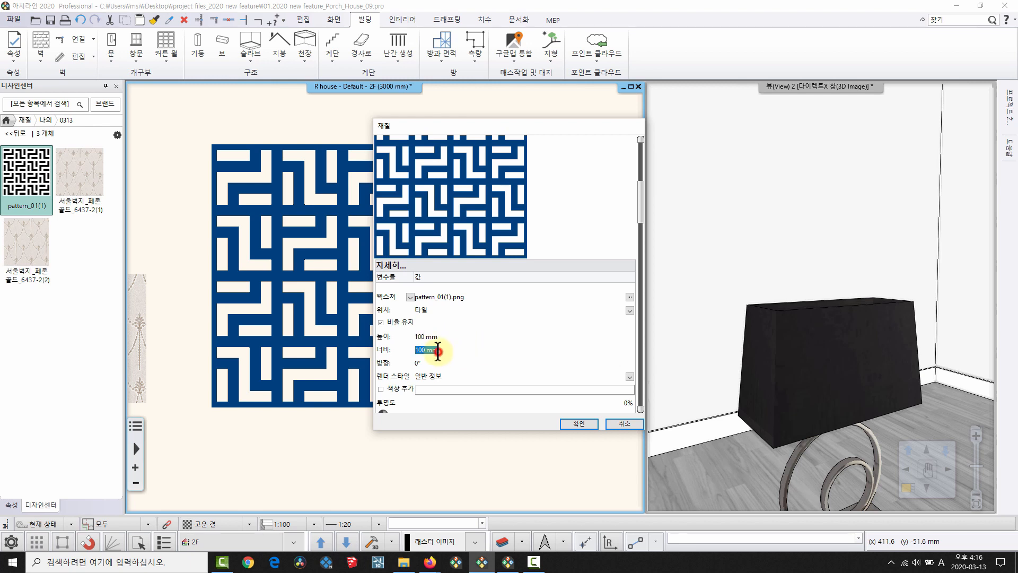
click(578, 424)
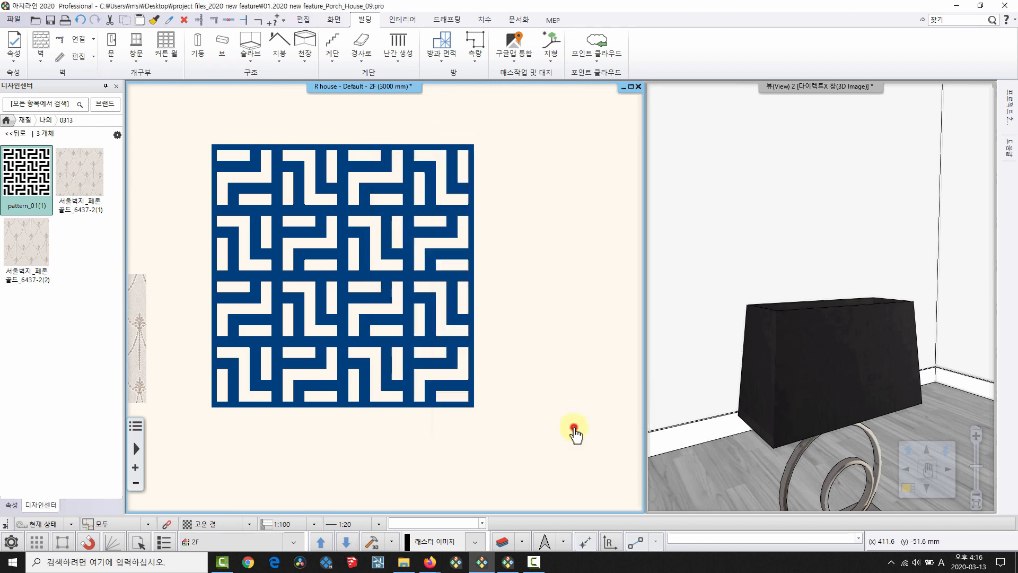
click(13, 135)
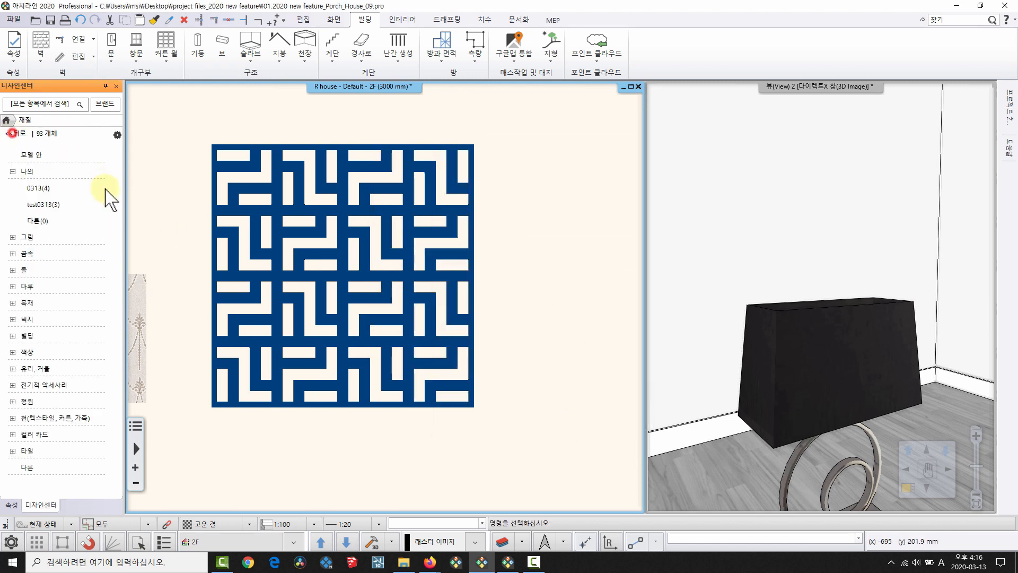
Apply the pattern_01(2) material to the lampshade face as a raster image in a maximized 3D view.
click(24, 188)
double_click(819, 86)
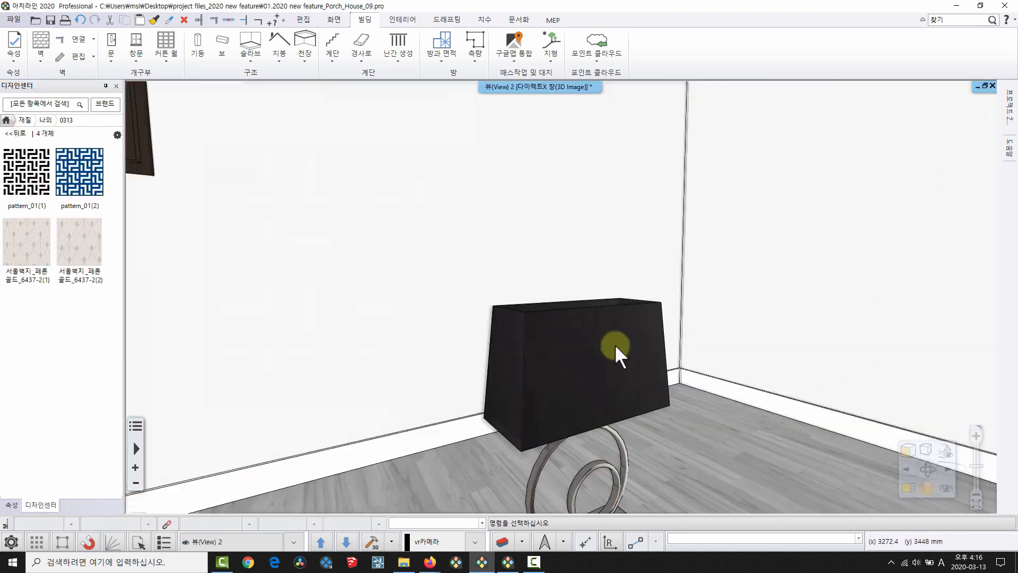
middle_drag(760, 425, 695, 318)
drag(103, 191, 469, 253)
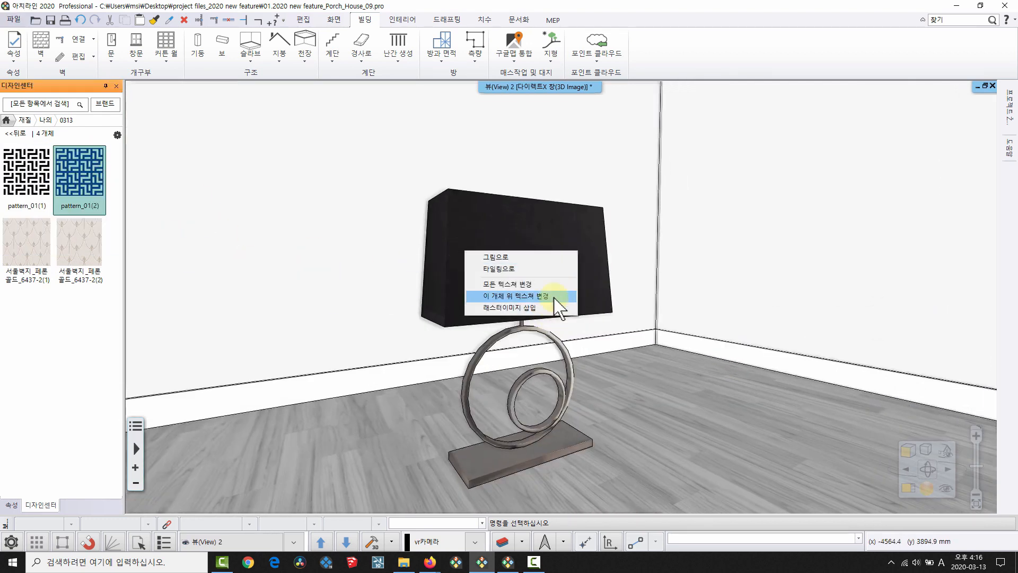
click(525, 307)
click(522, 267)
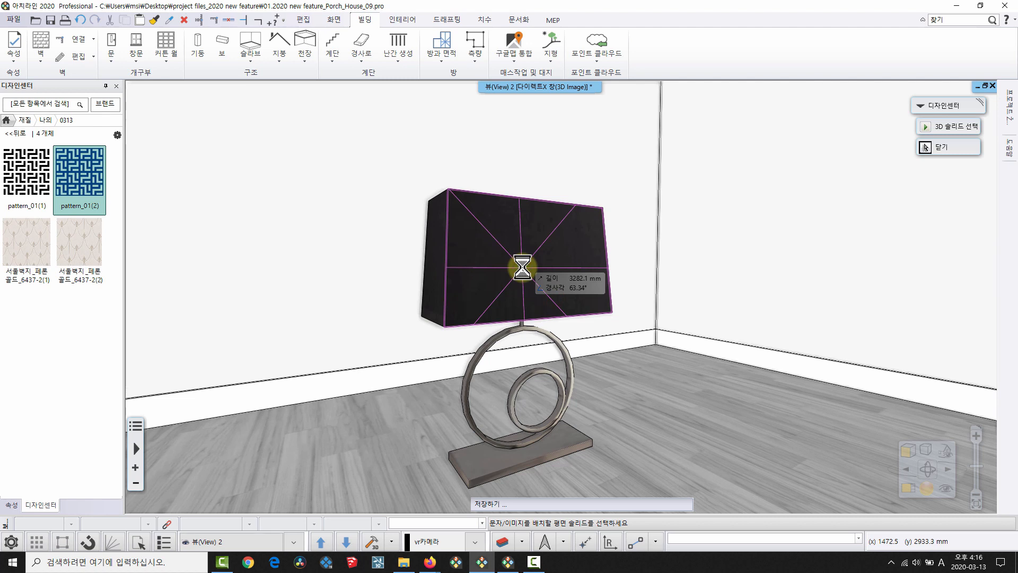
Orbit around the lamp to inspect the blue maze shade, then return to the slides.
scroll(525, 268, up, 3)
middle_drag(505, 276, 457, 408)
middle_drag(540, 370, 491, 305)
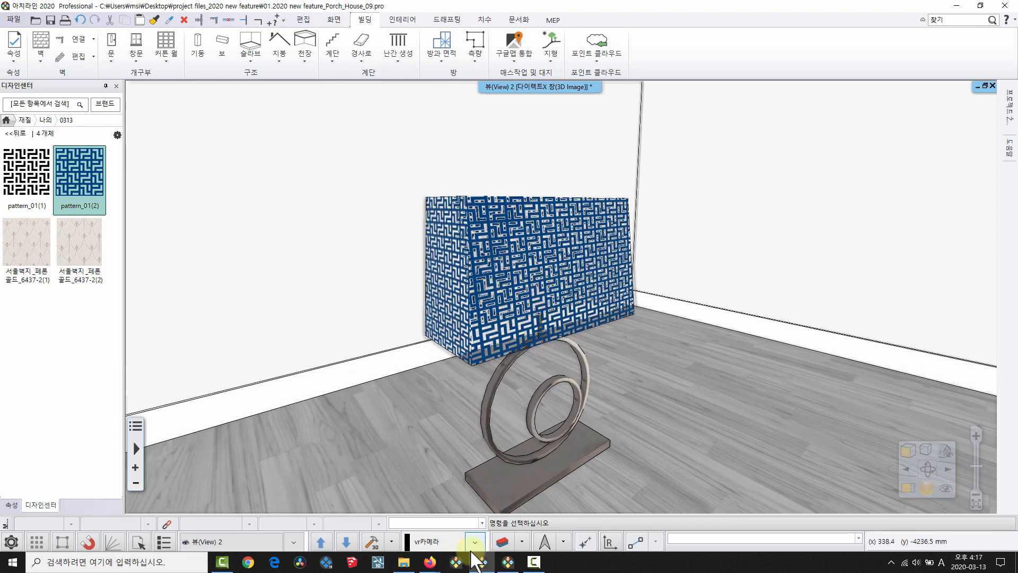
mouse_move(430, 562)
click(498, 516)
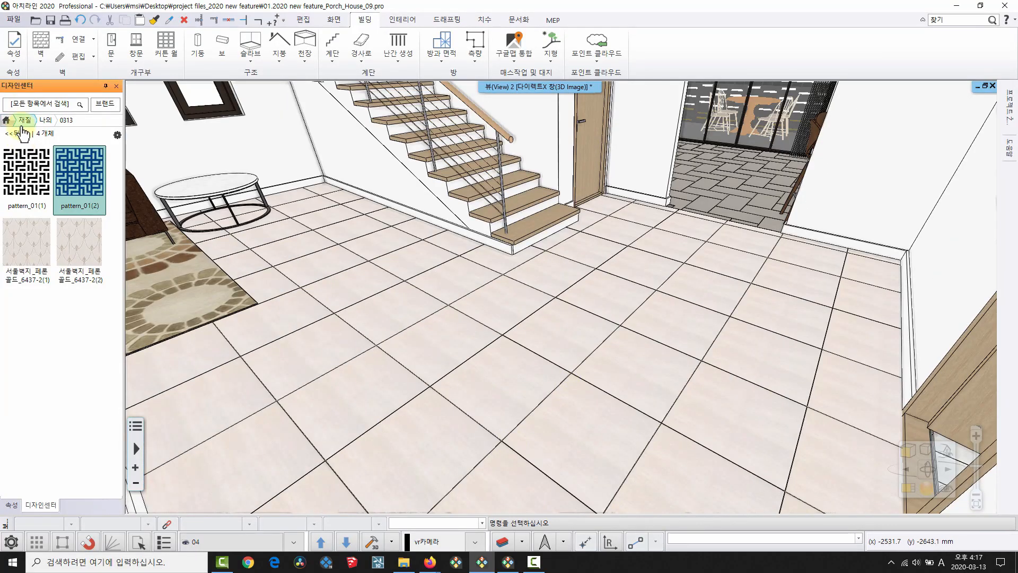
Apply Calacatta marble from Stone > Marble to the hall floor as tiling.
click(16, 135)
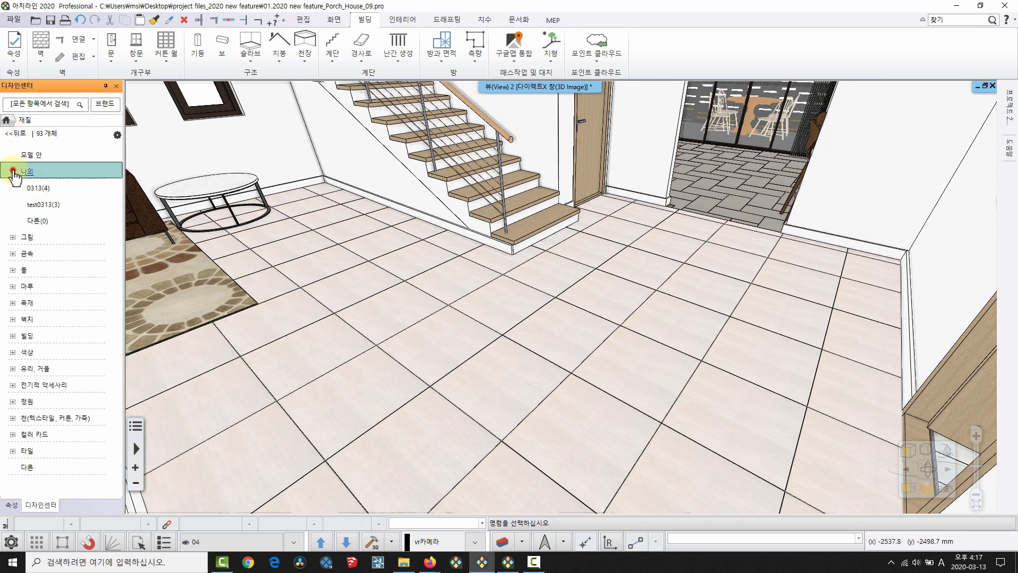
click(13, 171)
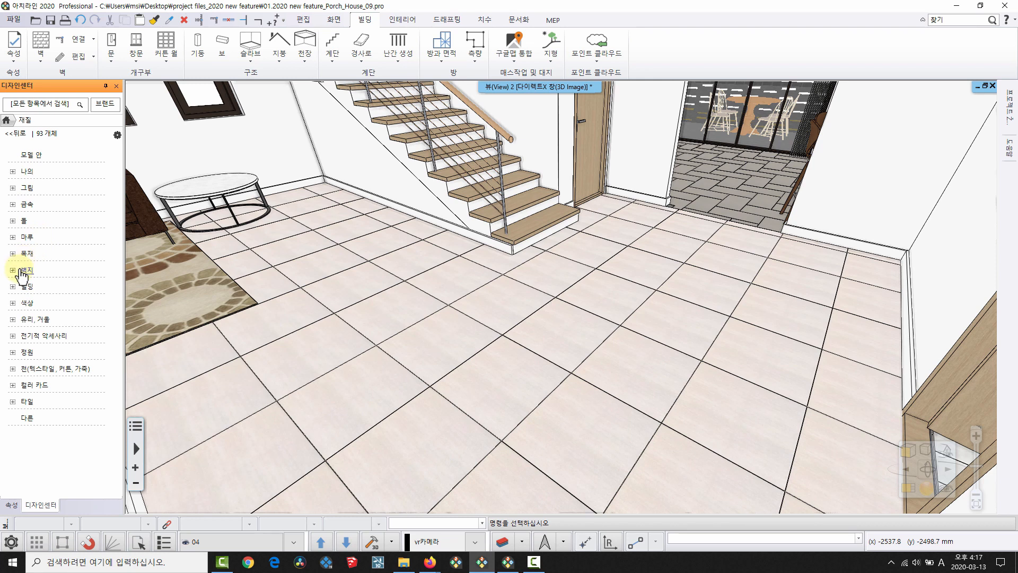
click(12, 220)
click(45, 254)
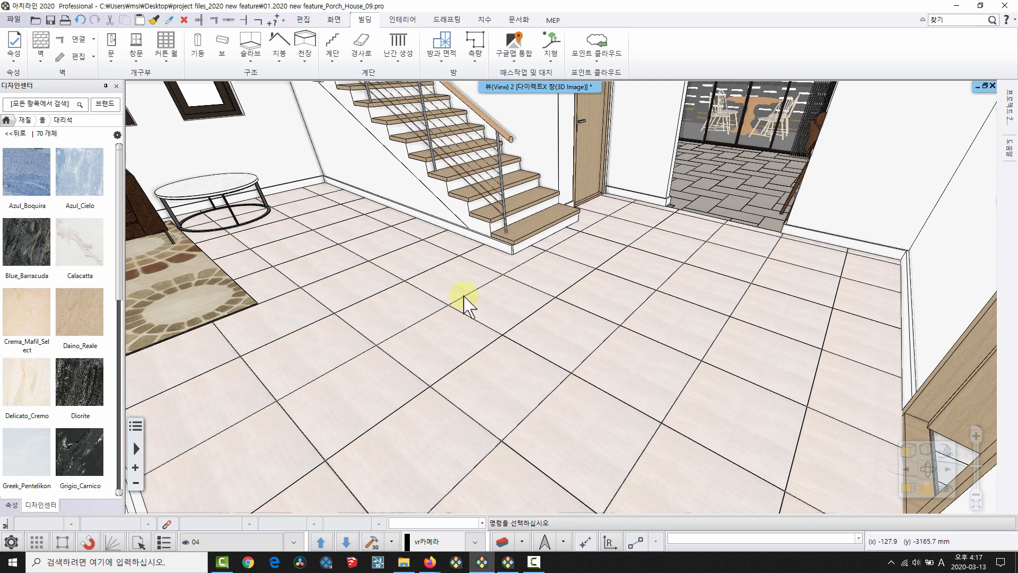
mouse_move(93, 255)
drag(77, 255, 440, 375)
click(490, 392)
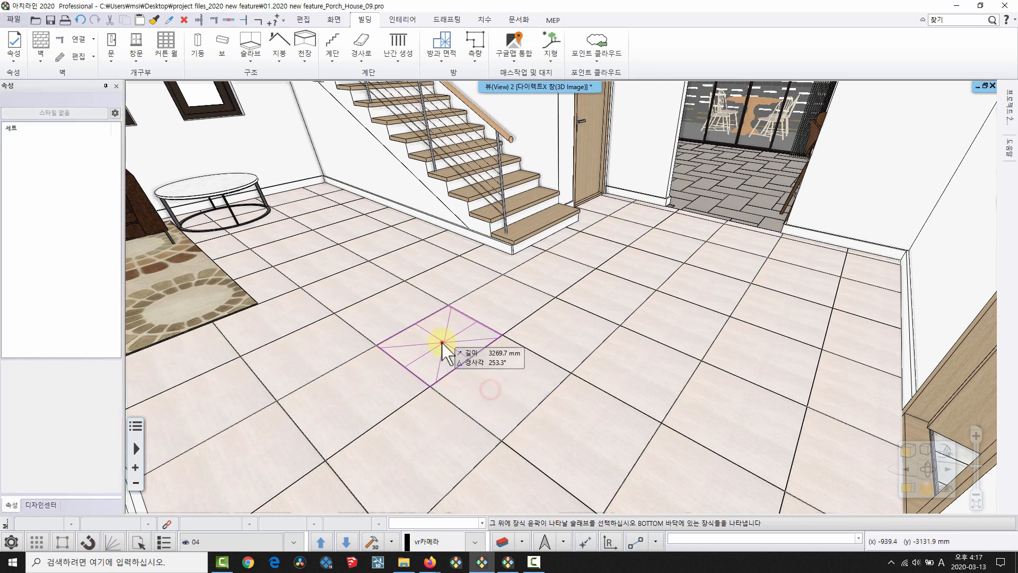
click(482, 402)
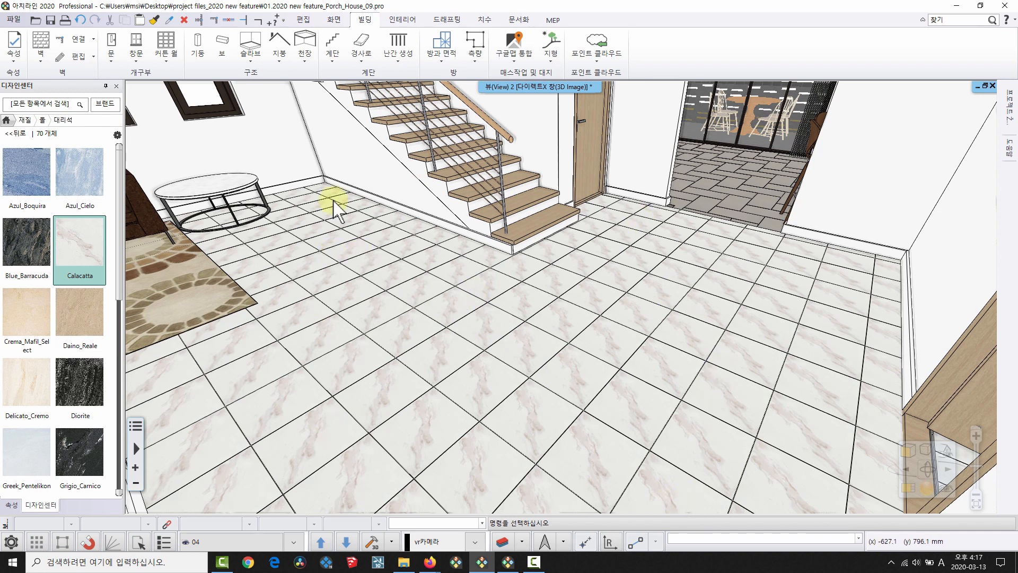
Keep 400 mm Calacatta tiles and re-place the hall floor tiling with a new start point and direction.
right_click(487, 333)
click(552, 100)
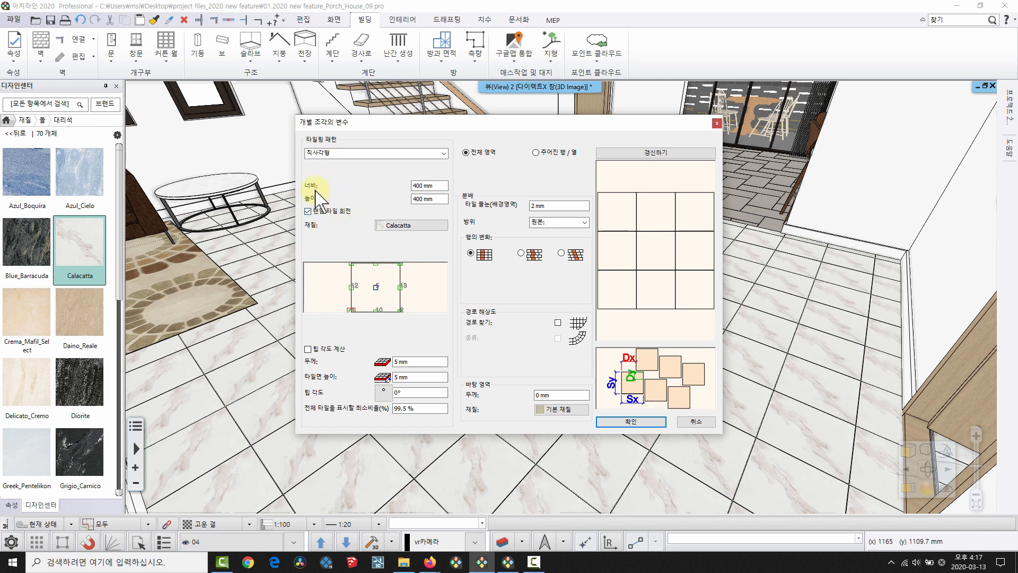
click(641, 420)
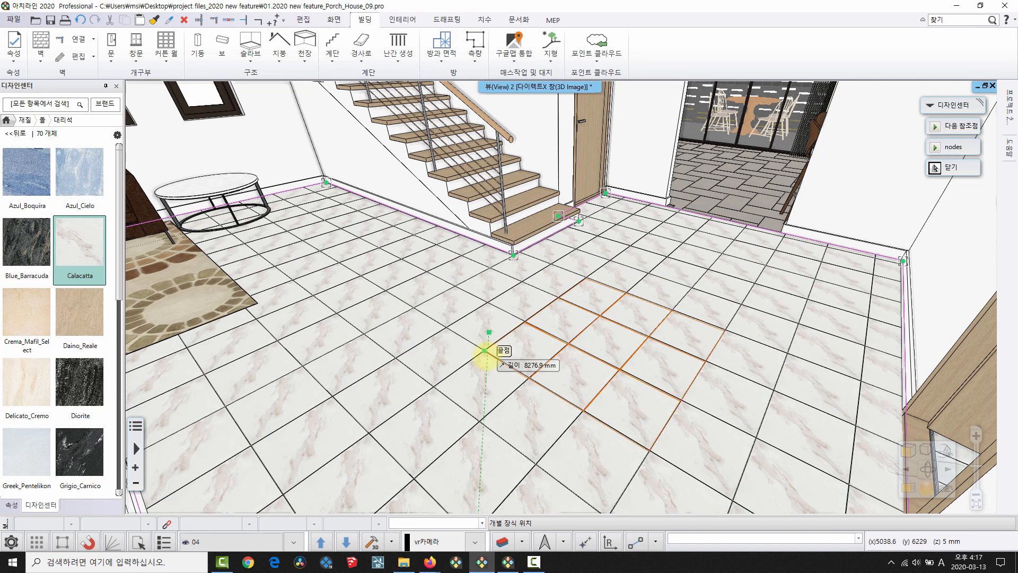
click(485, 352)
click(635, 435)
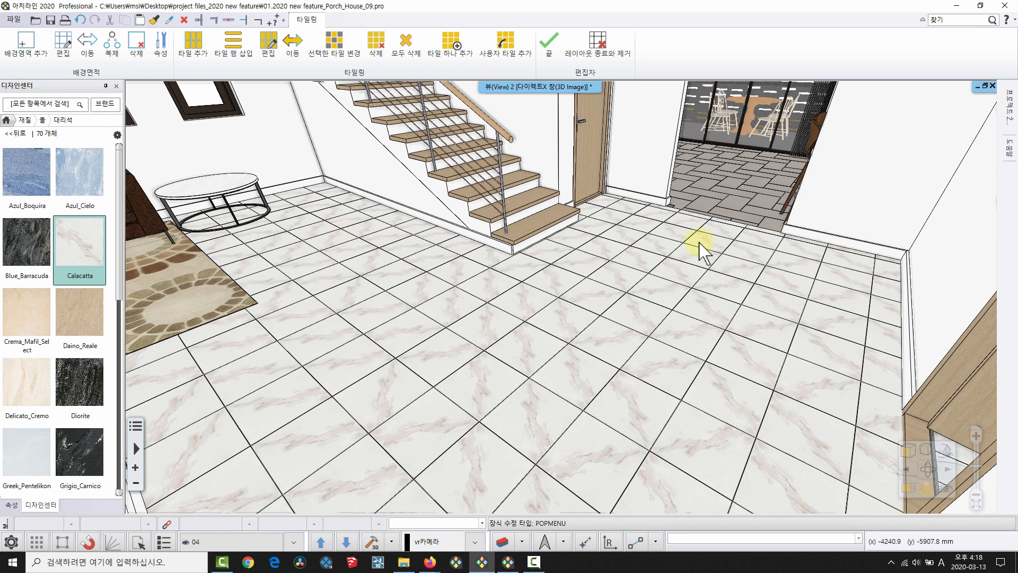
right_click(670, 348)
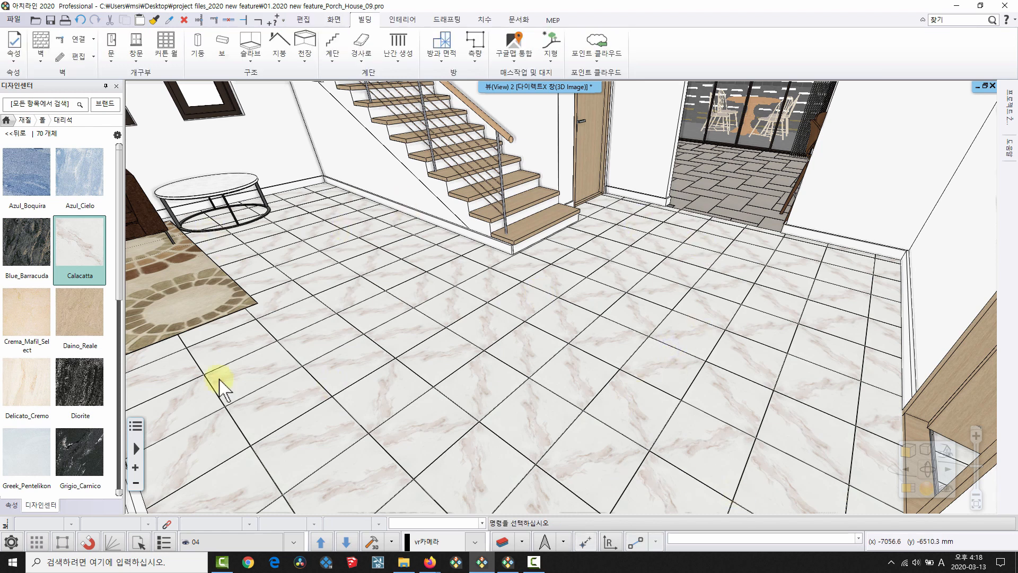
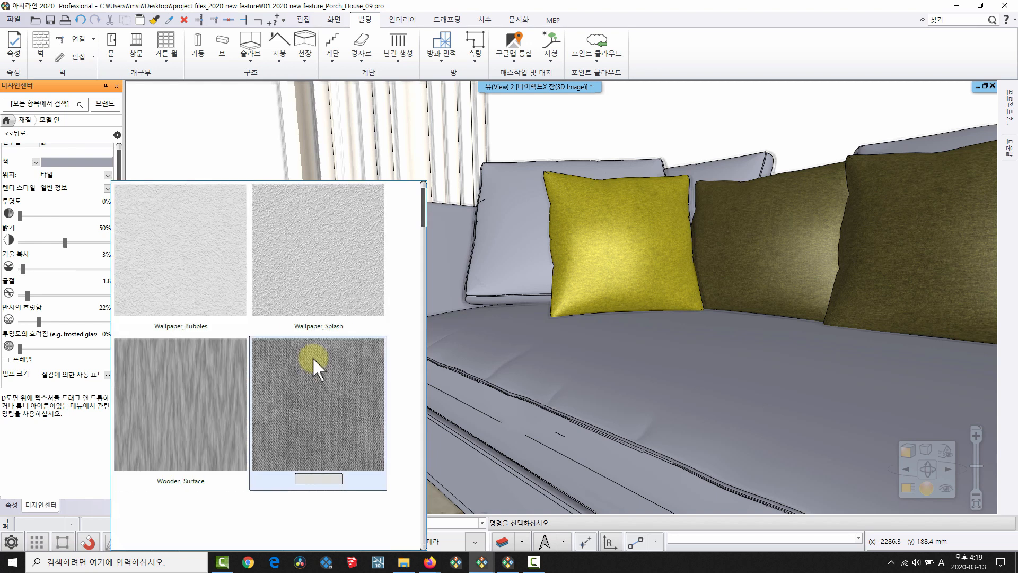
Apply Leather_Surface, then replace the sofa fabric's bump texture with Metal_Panel.
scroll(332, 302, up, 5)
click(289, 378)
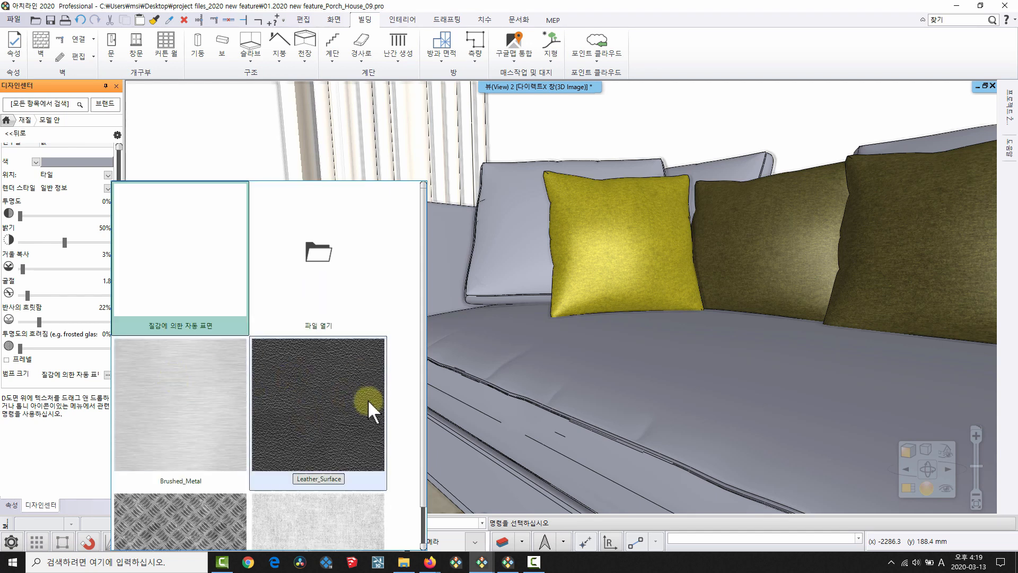
click(312, 392)
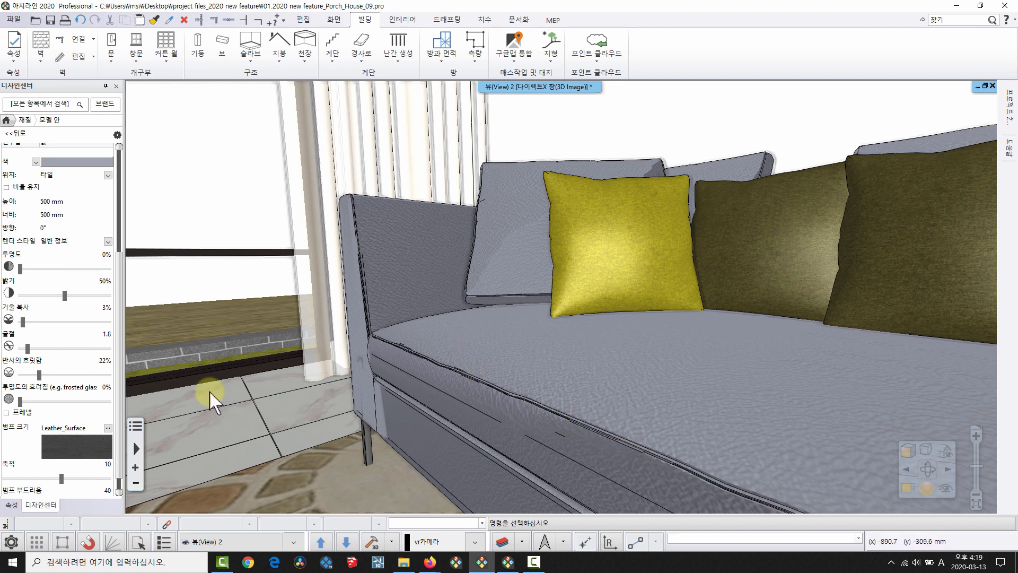
click(108, 428)
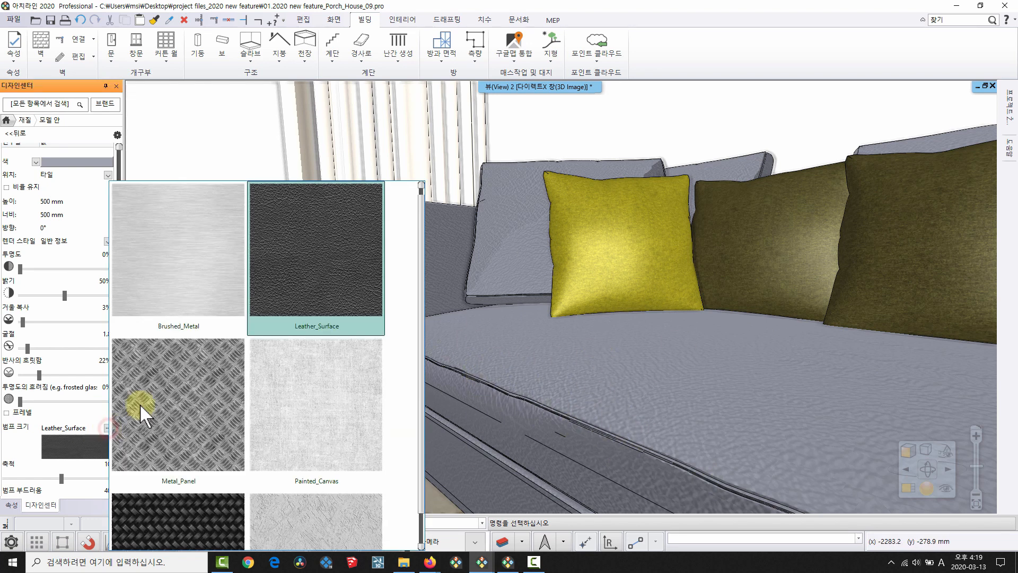
click(194, 402)
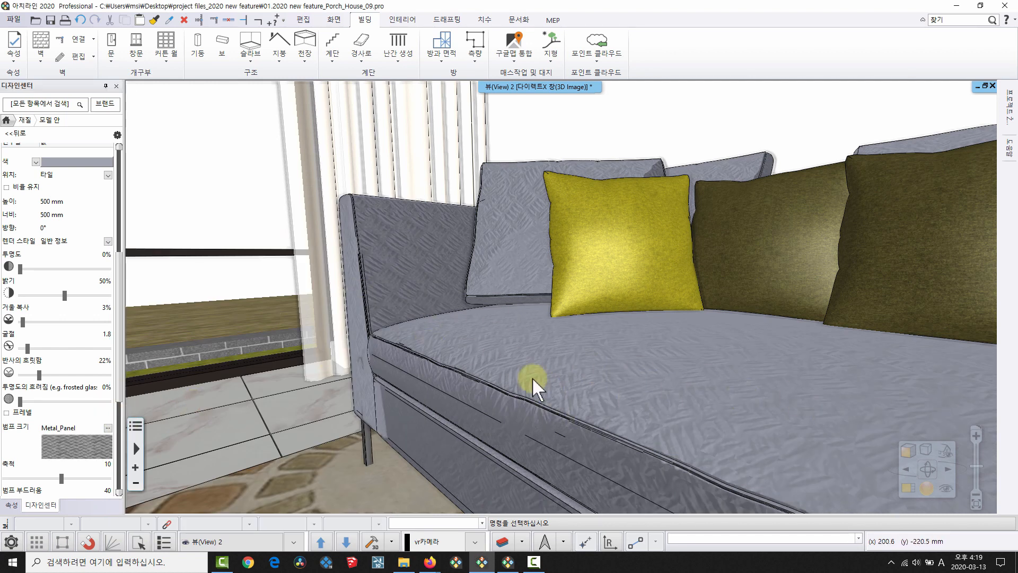
Tile the plan and 3D views, switch the plan to floor 2F, and pan to the room.
key(space)
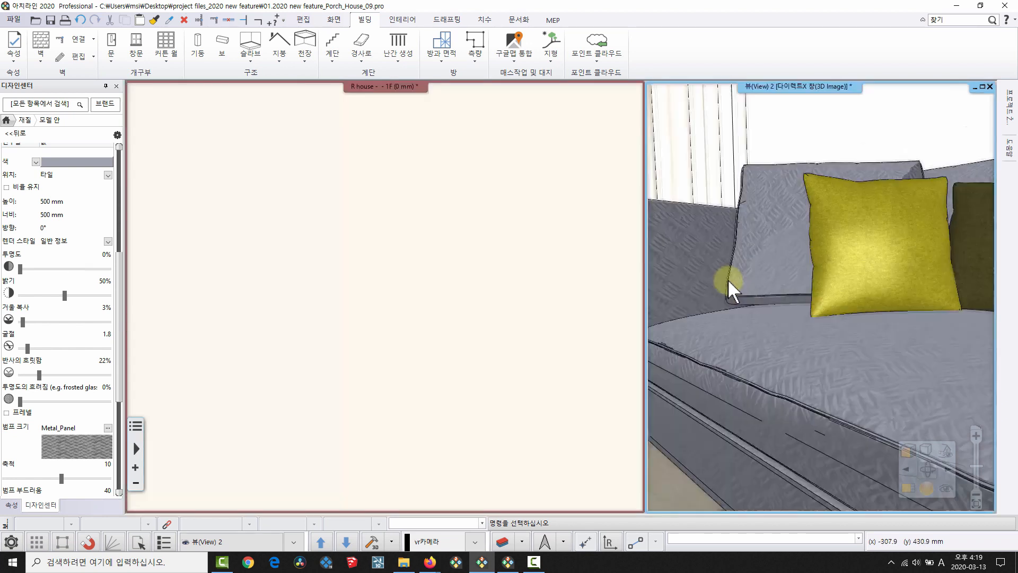
click(431, 298)
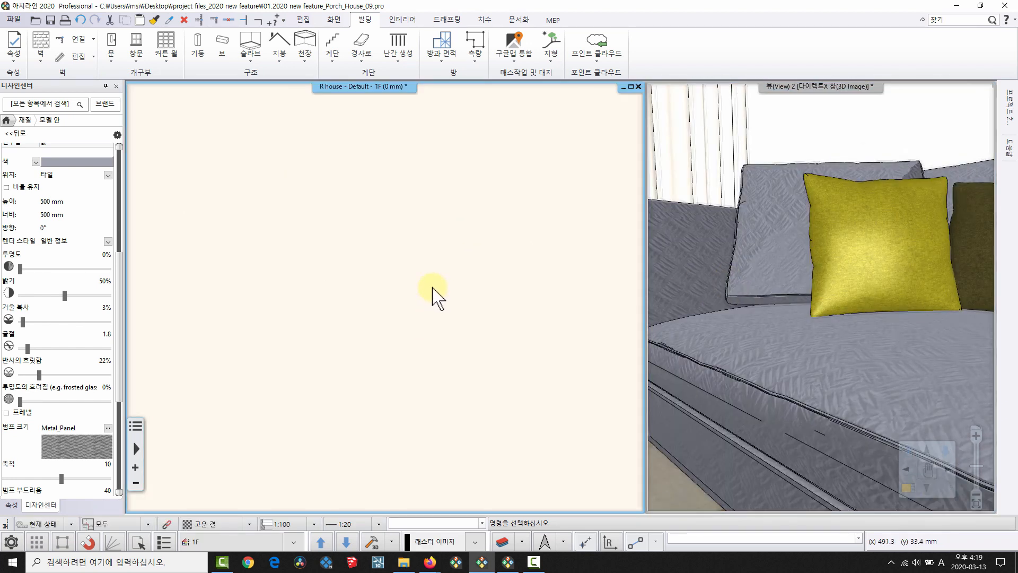
key(Page_Up)
scroll(414, 387, down, 5)
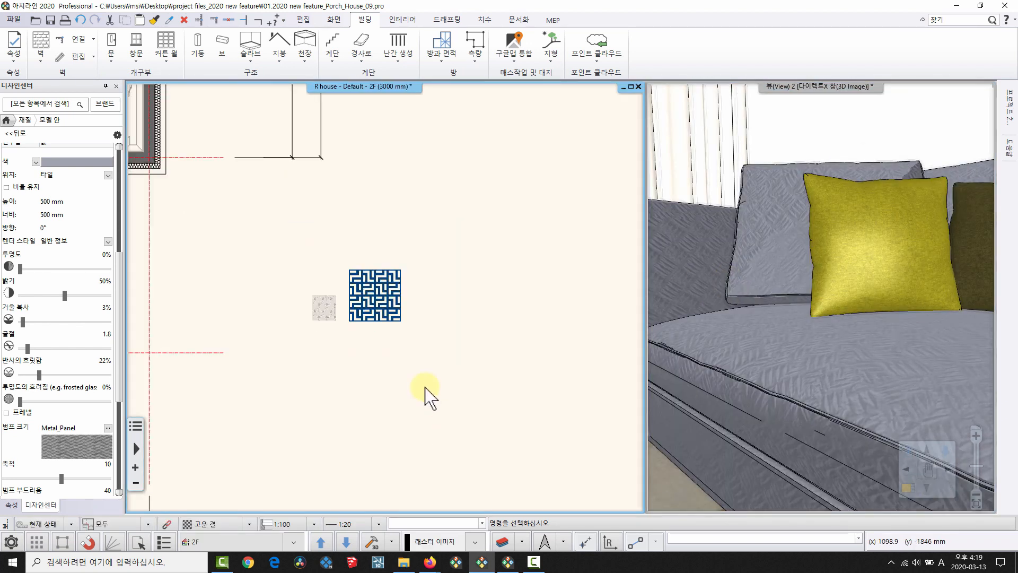
middle_drag(205, 177, 215, 224)
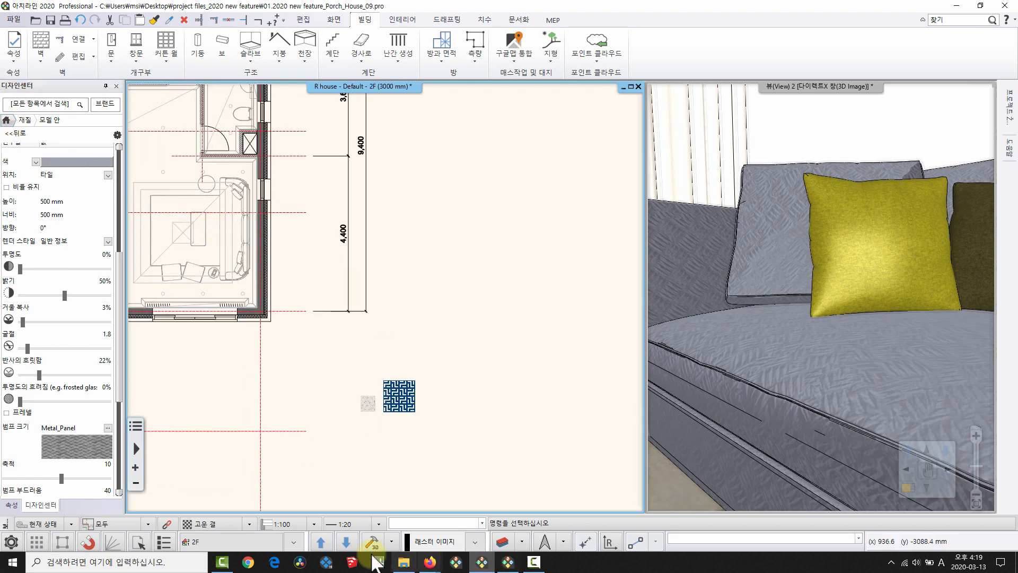
Preview the leather01.jpg texture image from the texture folder, then close the folder window.
click(403, 562)
double_click(751, 130)
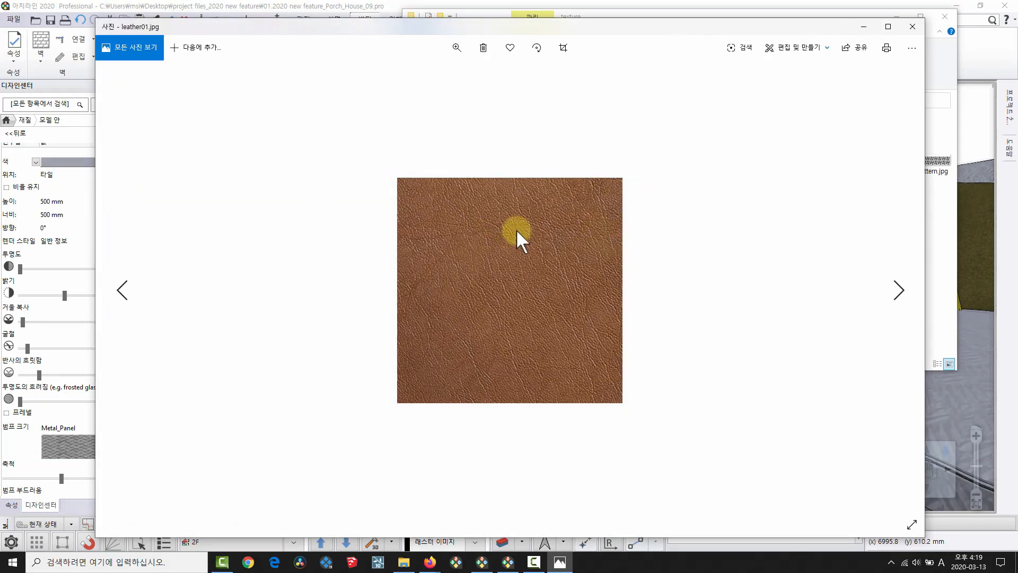
click(911, 27)
click(901, 13)
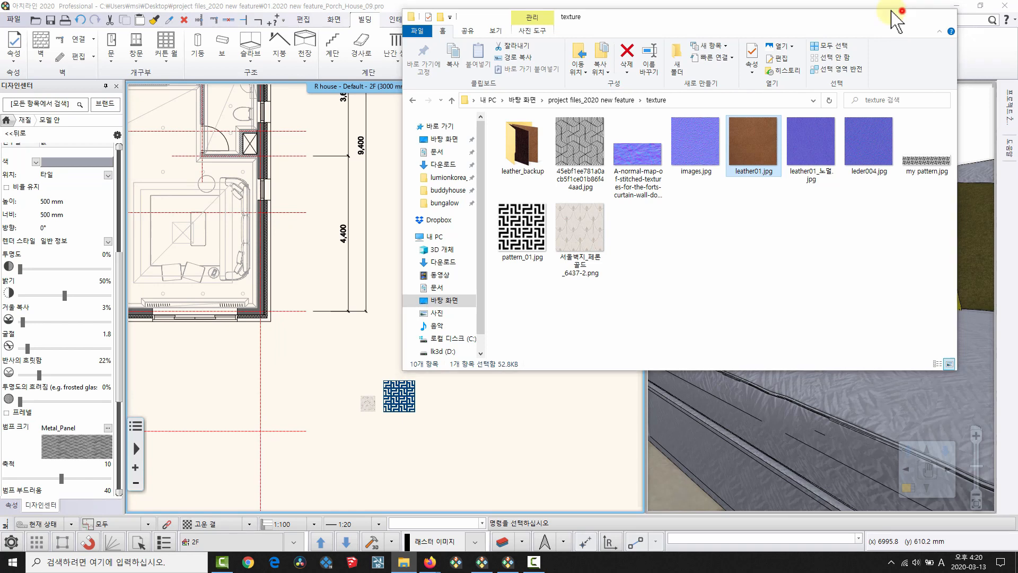
Search the Design Center for 'leather' and place Leather_001 on the plan as a raster image.
click(5, 118)
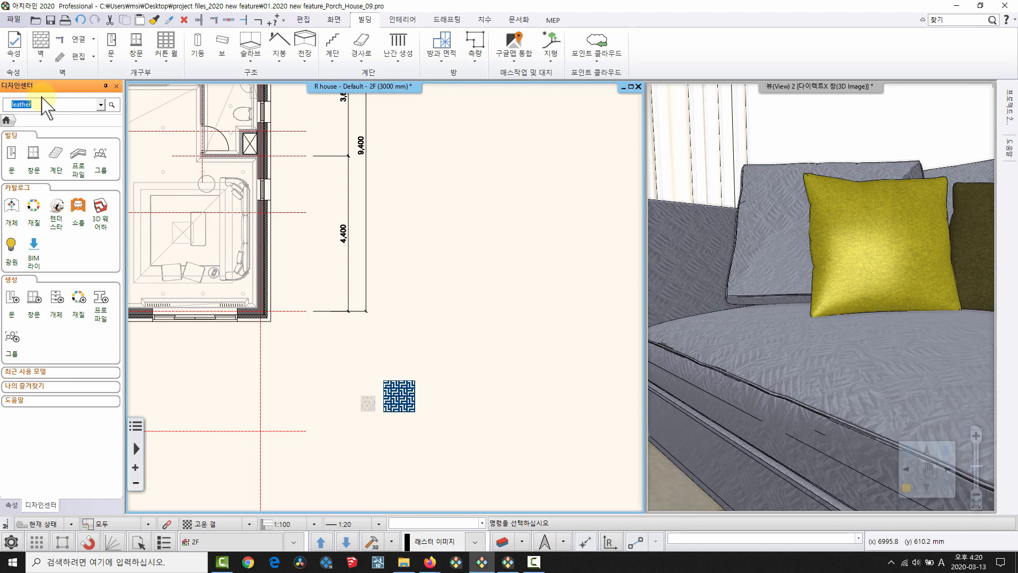
key(Return)
drag(24, 175, 468, 368)
click(530, 425)
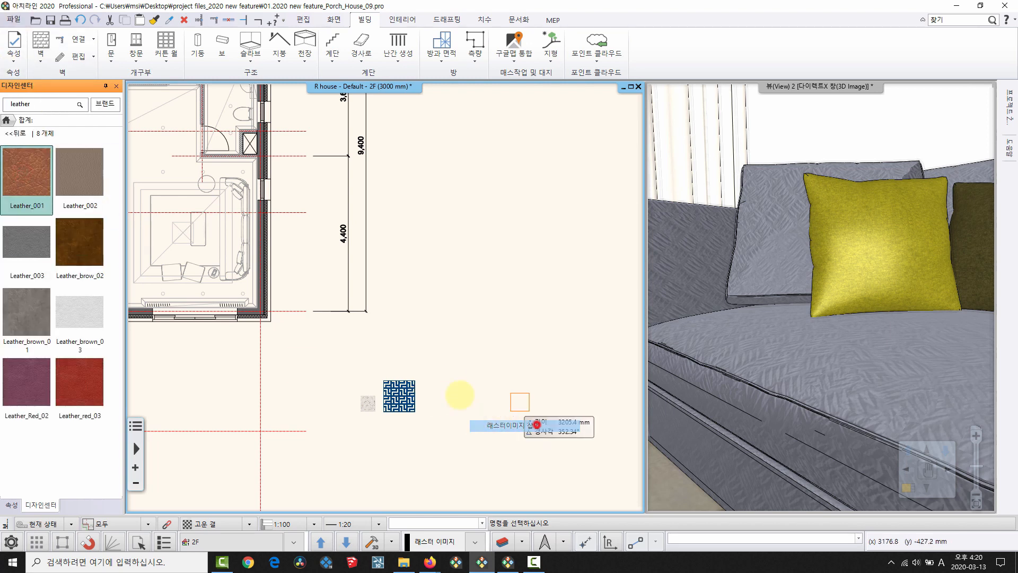
click(432, 412)
click(465, 380)
scroll(382, 330, up, 6)
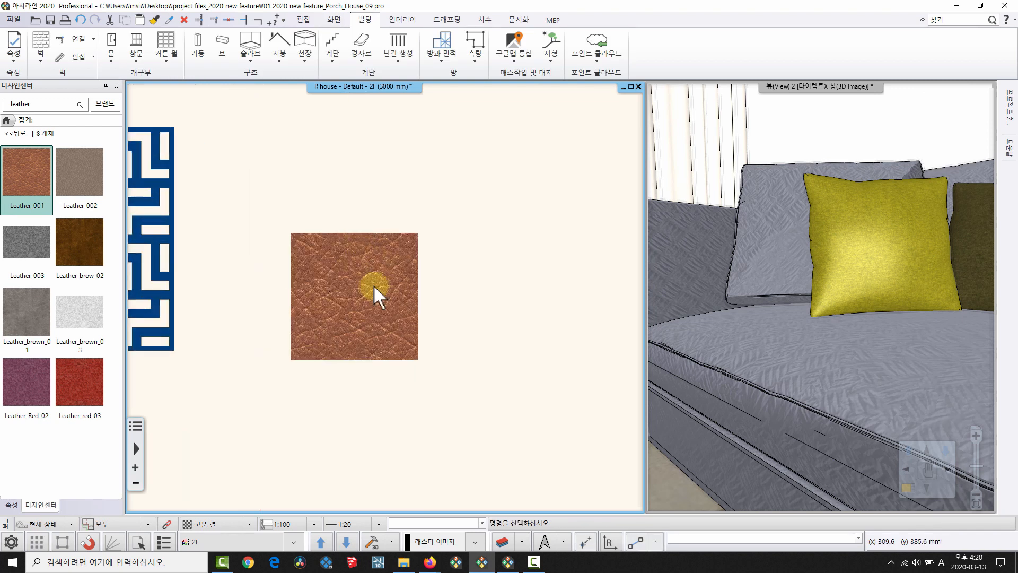
Generate a normal map from the leather image and recentre the blue result.
right_click(323, 277)
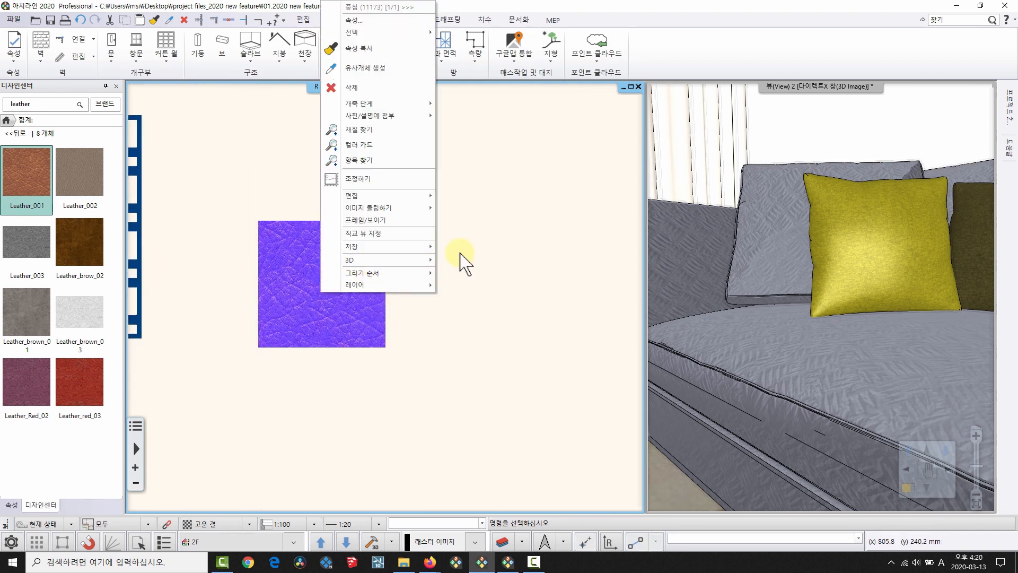
mouse_move(426, 204)
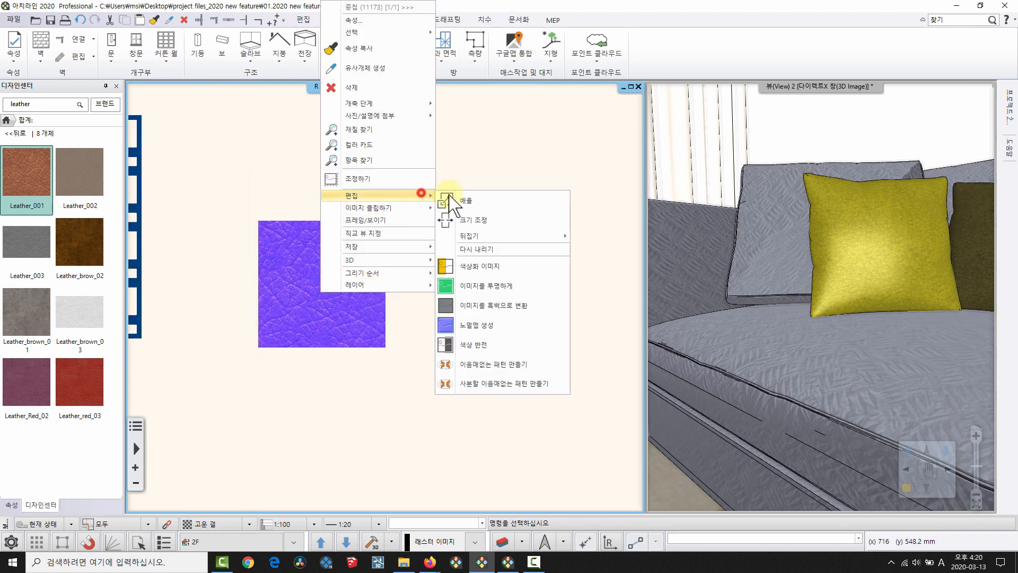
click(497, 322)
click(583, 318)
scroll(336, 291, up, 2)
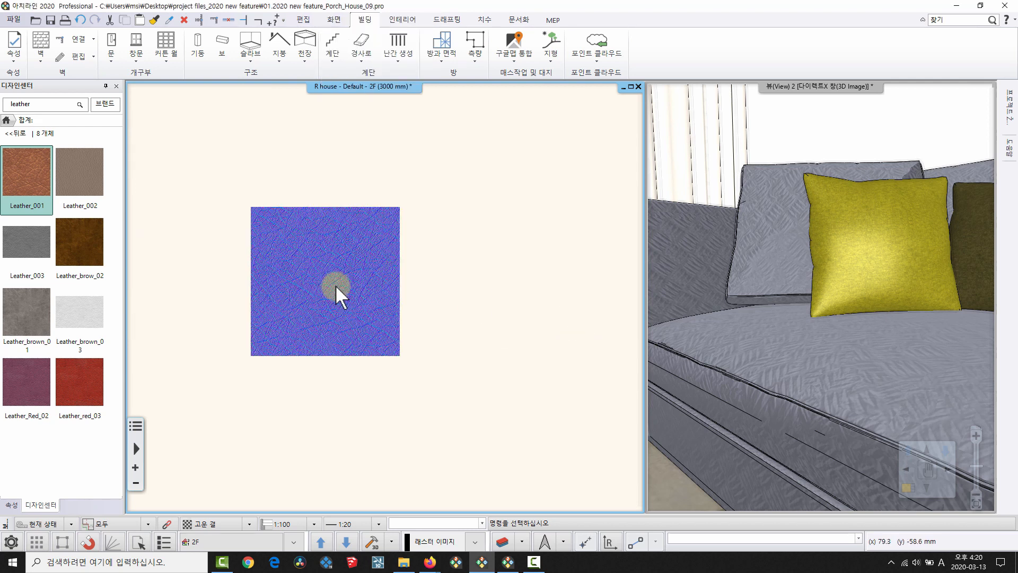
middle_drag(352, 272, 313, 276)
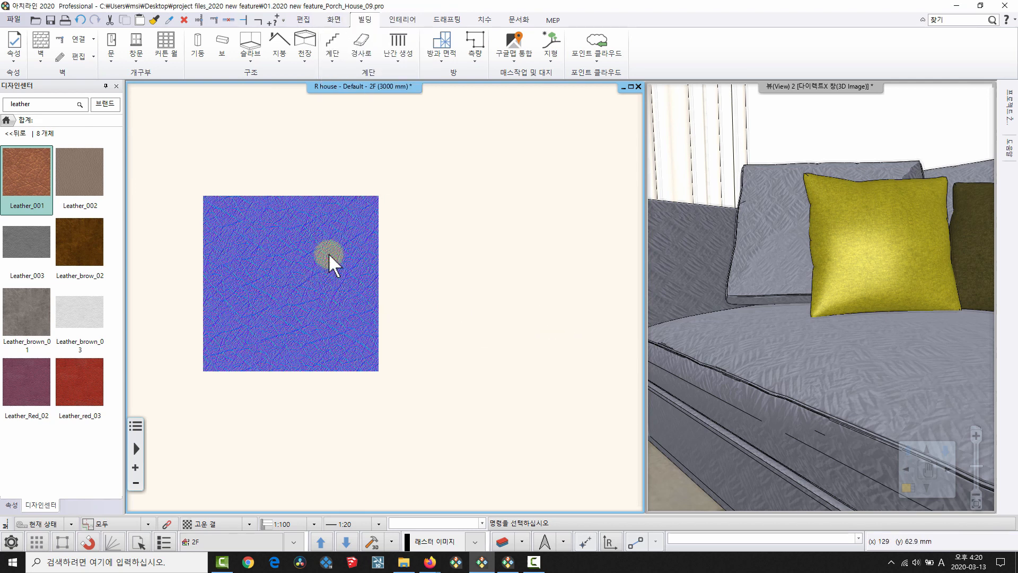
Start saving the normal-map image under a new name, then cancel.
click(253, 215)
right_click(262, 218)
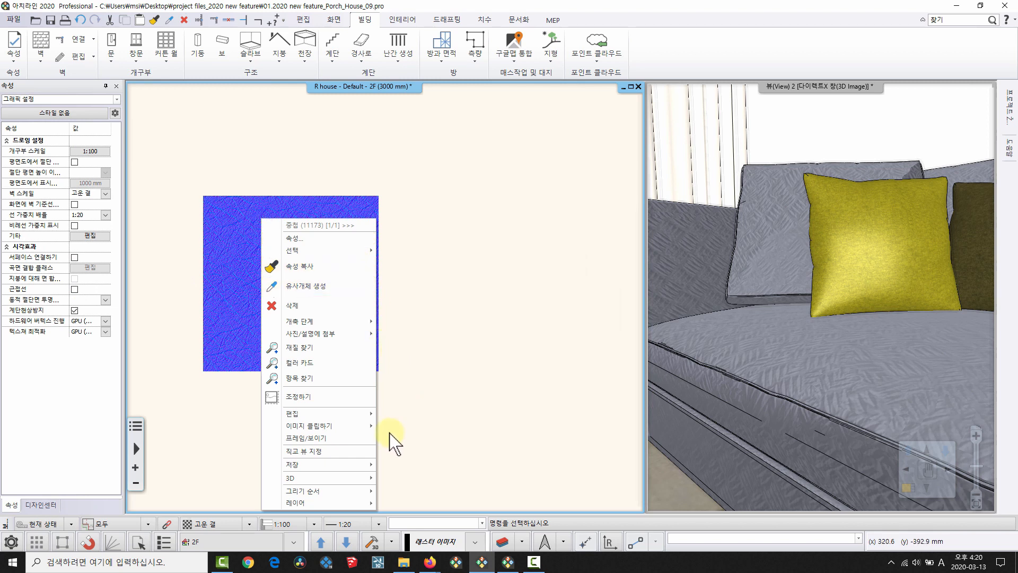
mouse_move(365, 464)
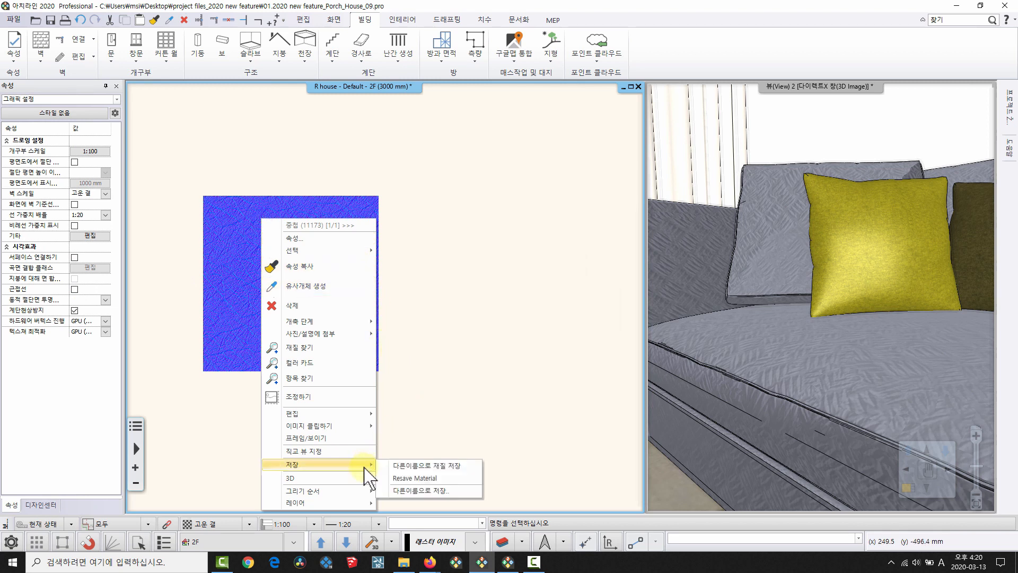
click(422, 490)
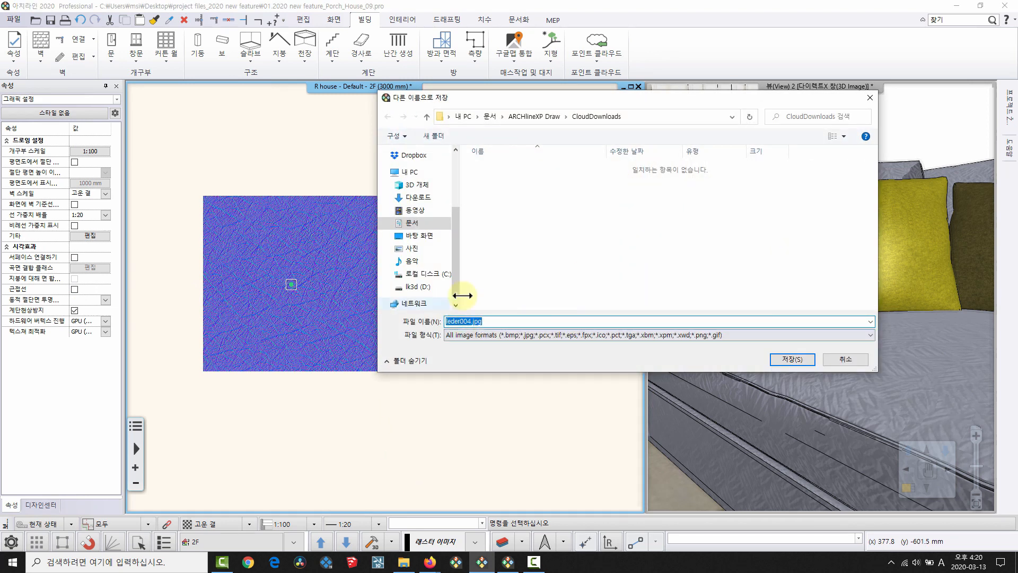
click(846, 359)
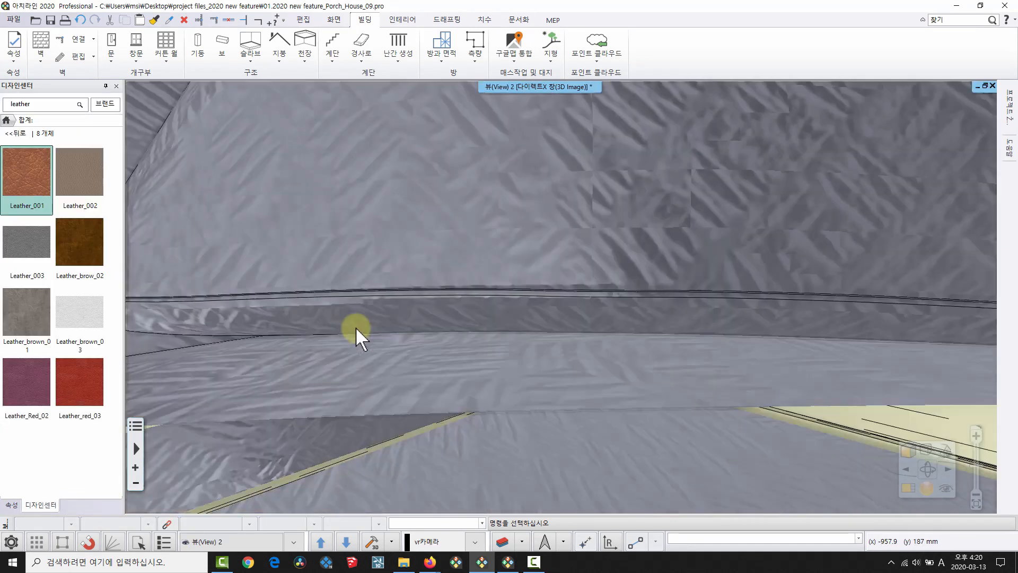
Open the sofa seat's material settings from the 3D view.
scroll(355, 329, down, 6)
mouse_move(517, 391)
middle_down()
mouse_move(493, 373)
mouse_move(523, 391)
middle_up()
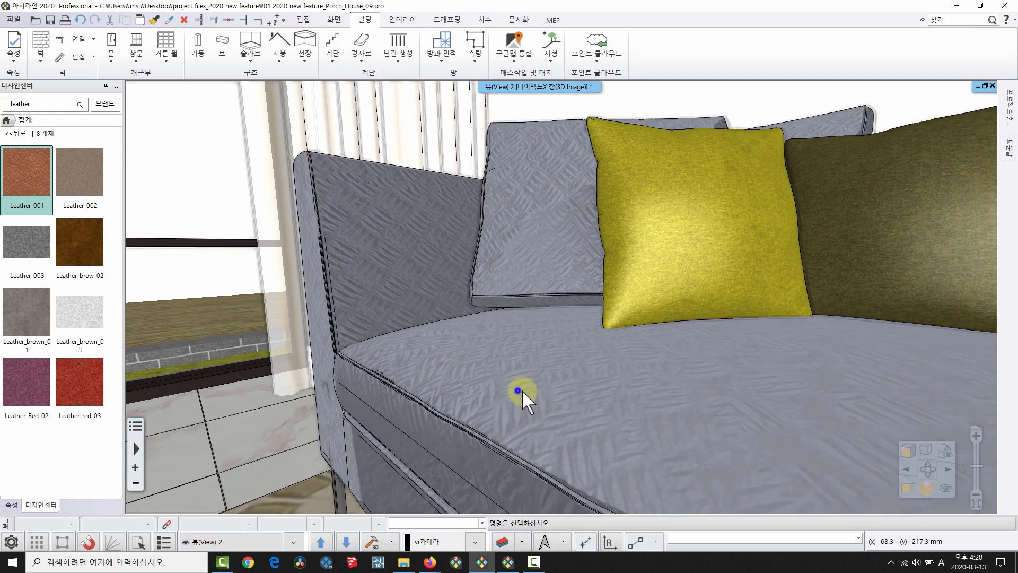
right_click(522, 392)
click(575, 220)
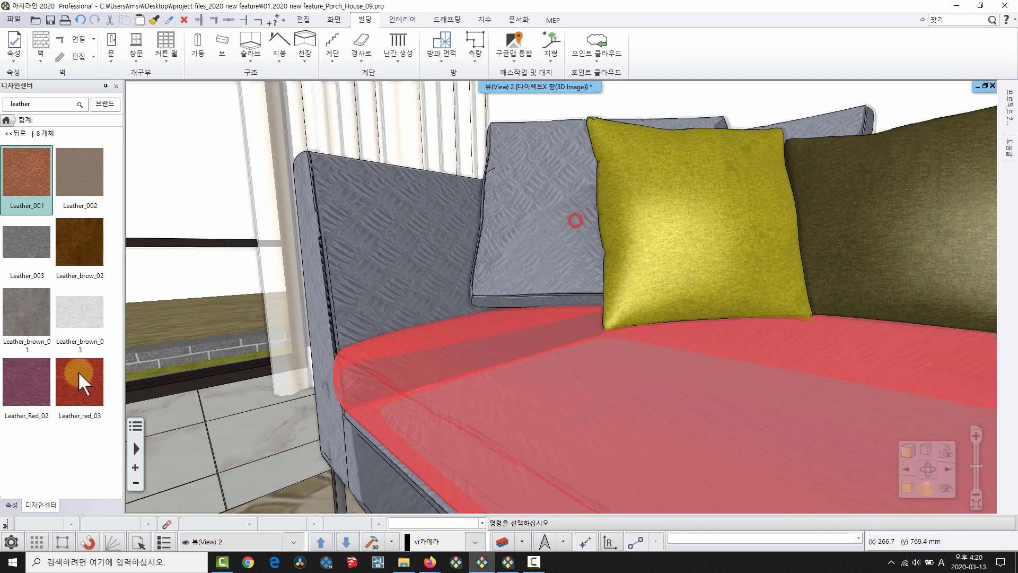
drag(118, 284, 108, 405)
Load leder004.jpg from the desktop 'project files_2020 new feature' folder as the bump texture.
click(108, 398)
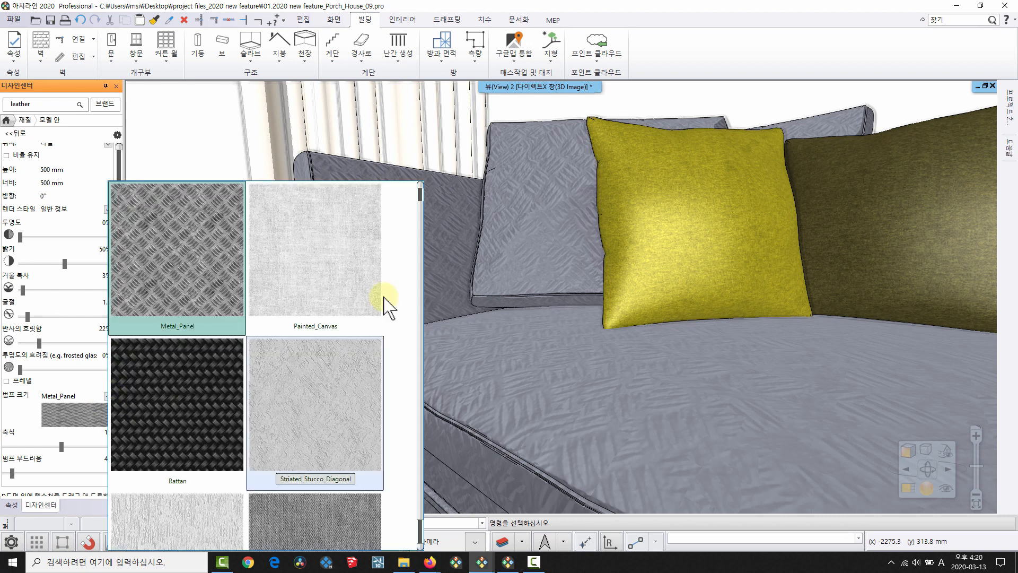
scroll(377, 297, up, 5)
click(332, 264)
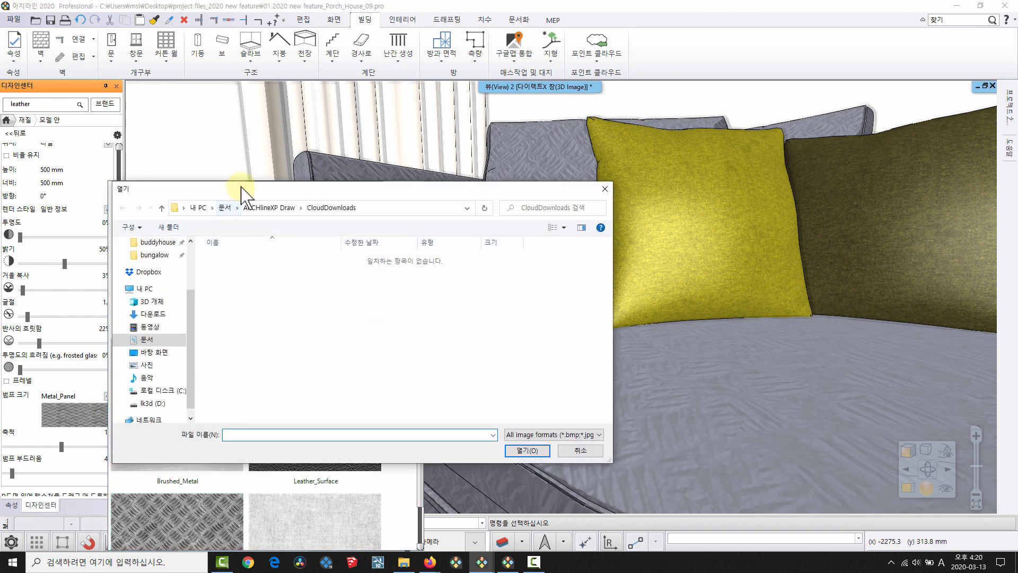
click(151, 352)
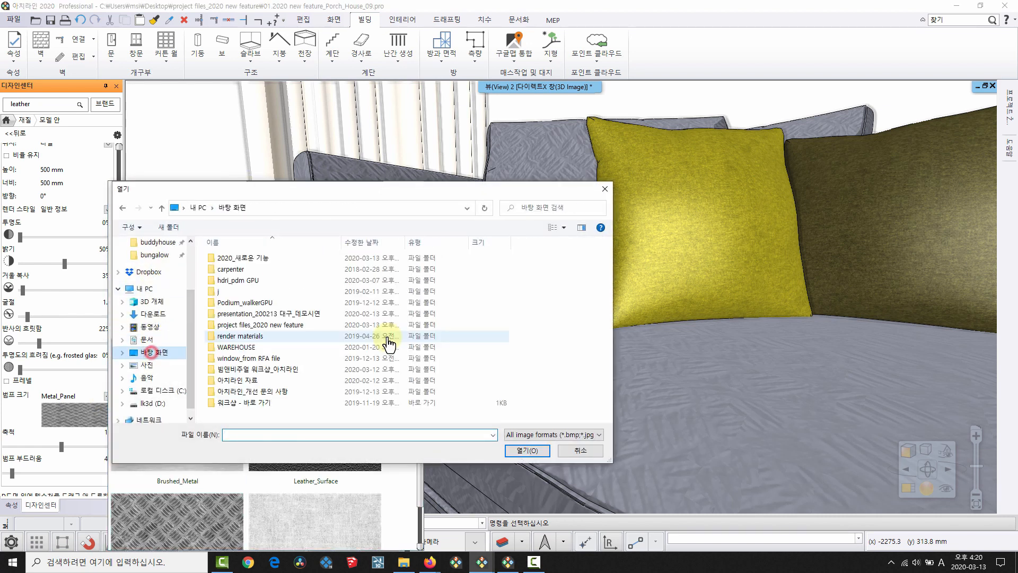
double_click(262, 309)
click(297, 291)
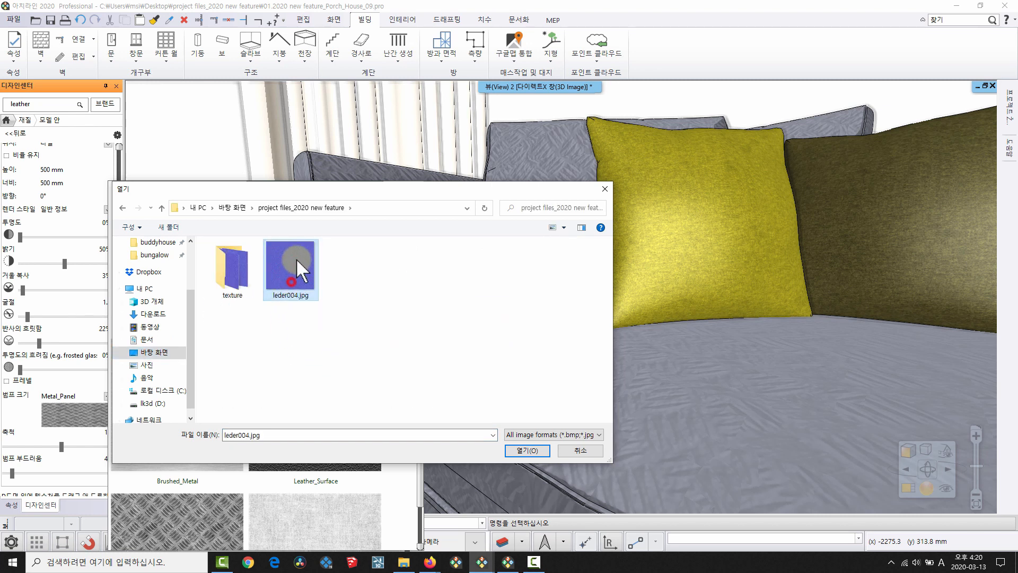
click(550, 449)
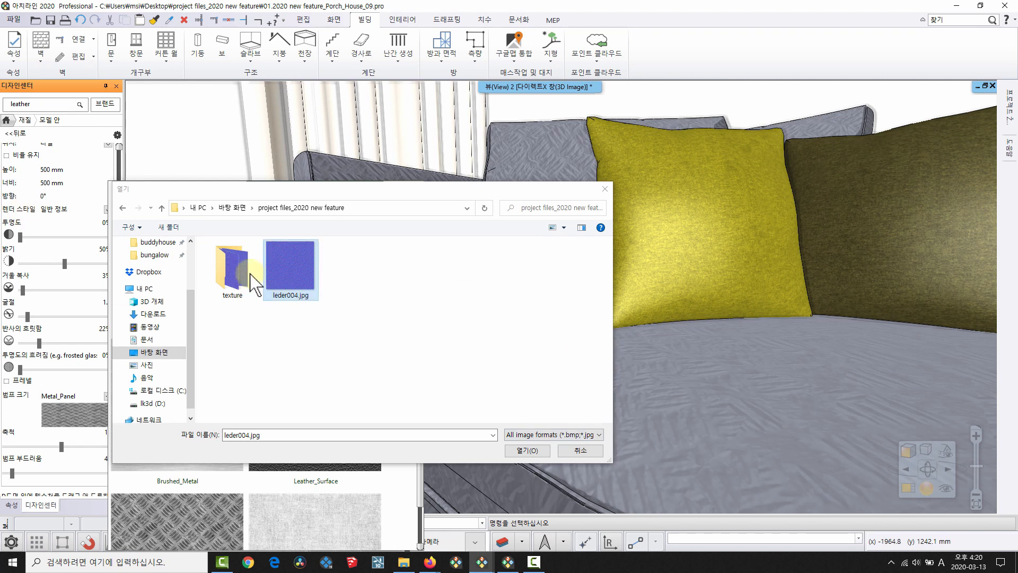
click(544, 450)
drag(513, 370, 396, 411)
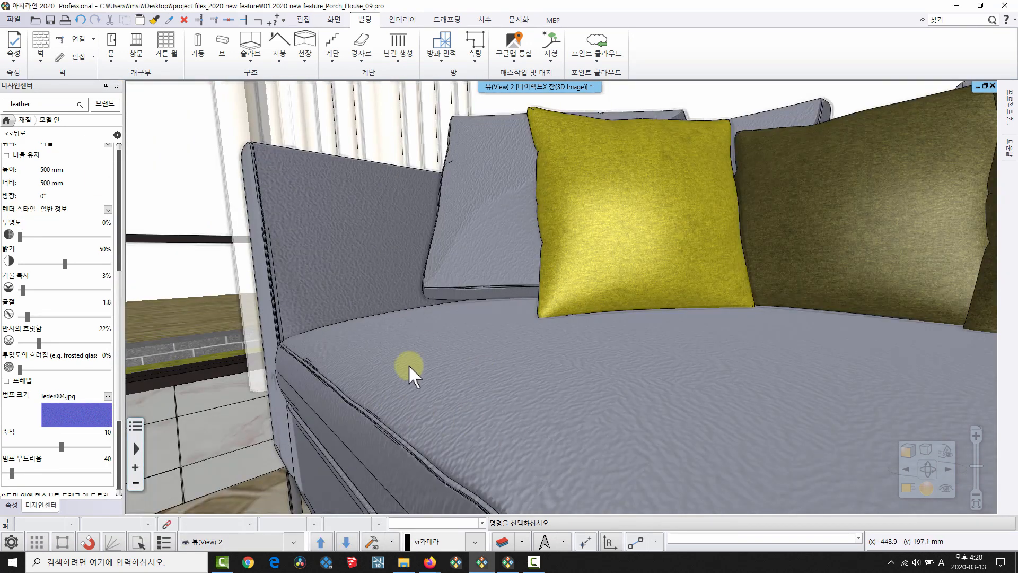
mouse_move(431, 563)
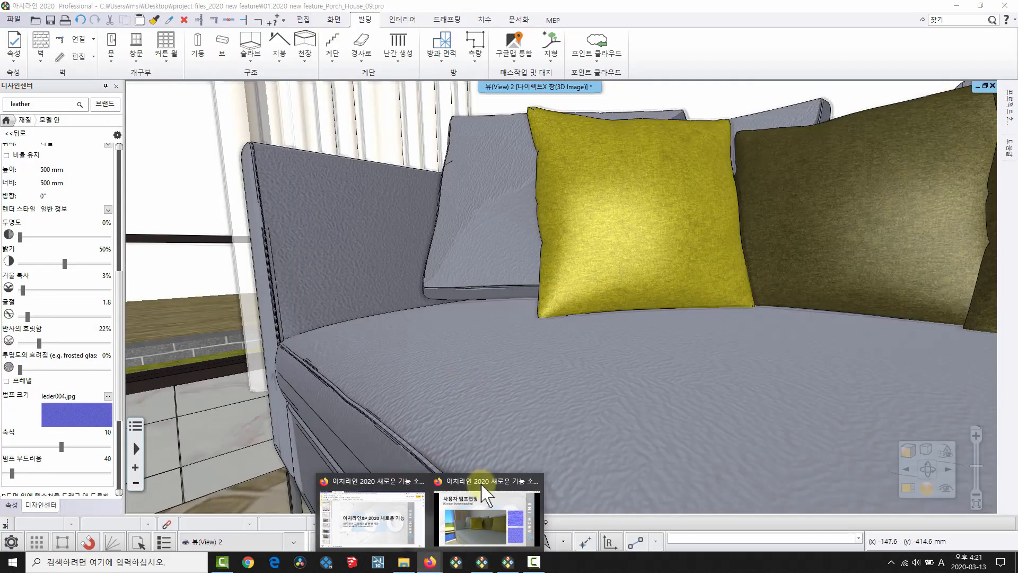
Reset the Design Center to its home view, change the 3D display style, and choose 렌더링.
click(481, 484)
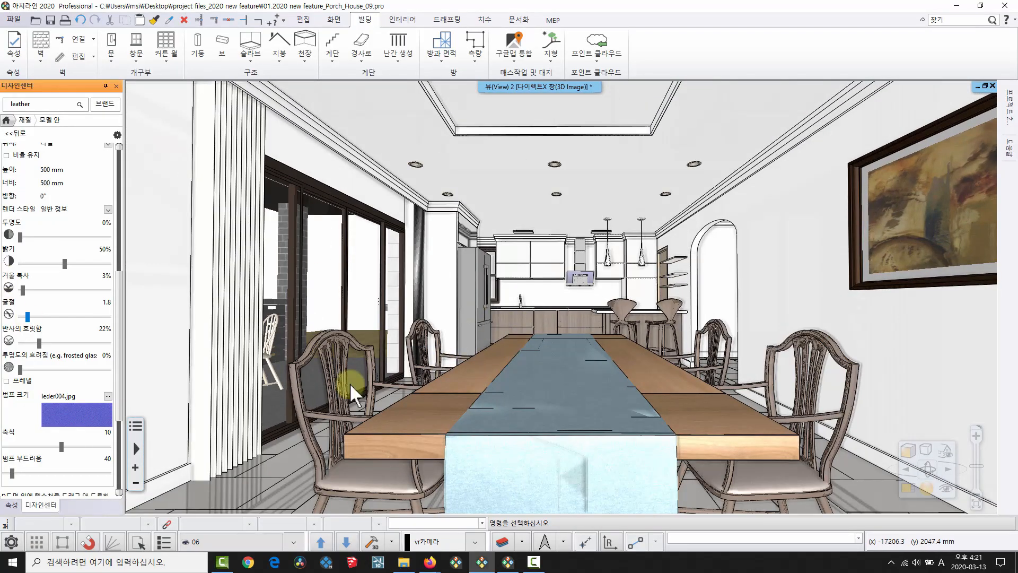
click(6, 120)
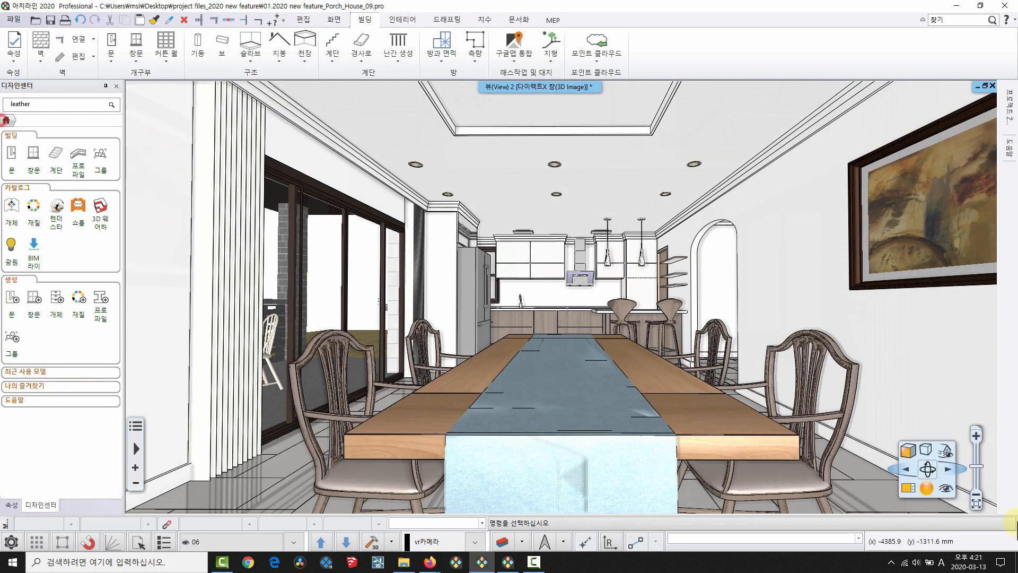
click(908, 451)
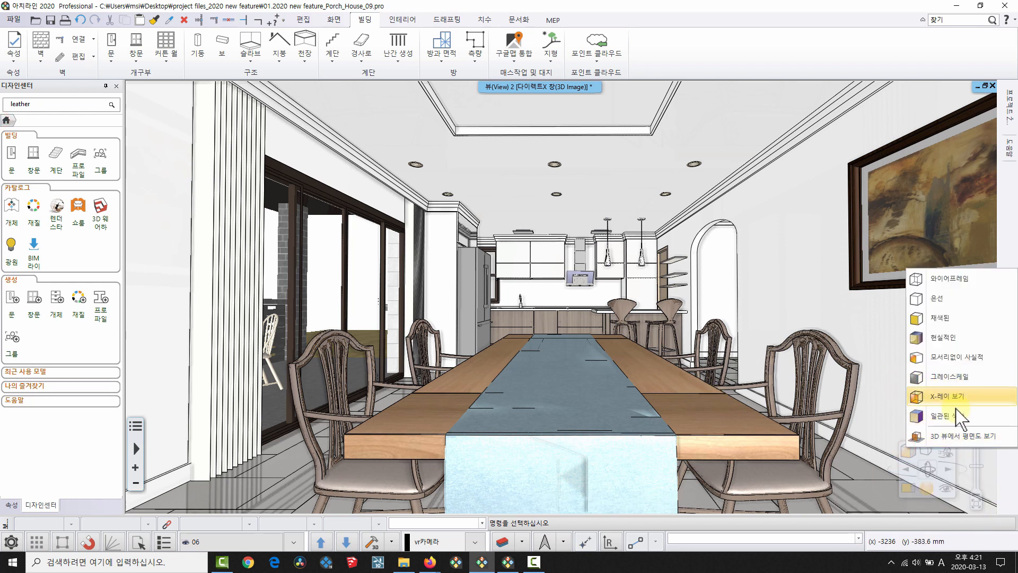
click(932, 396)
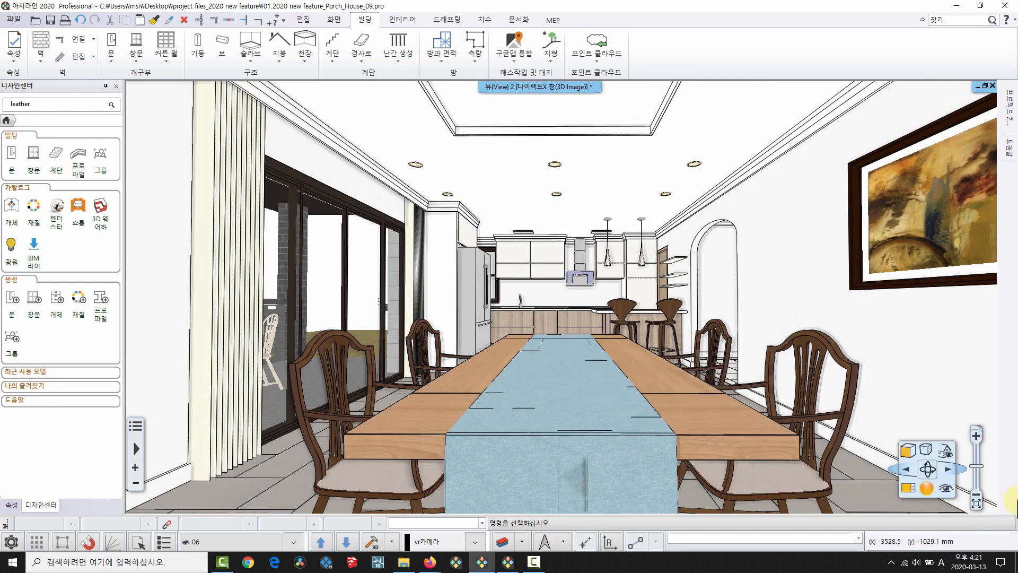
click(927, 494)
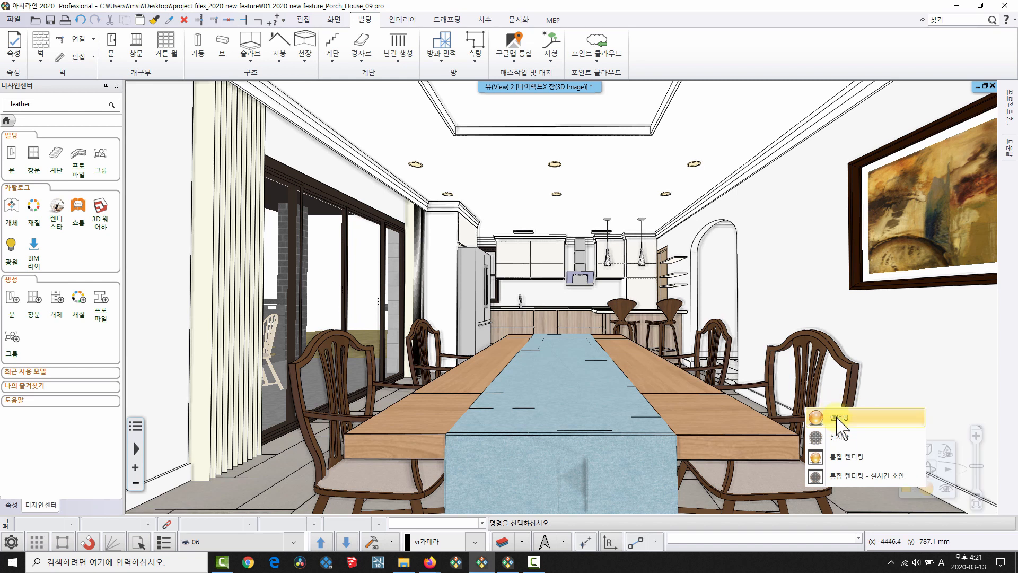
click(838, 419)
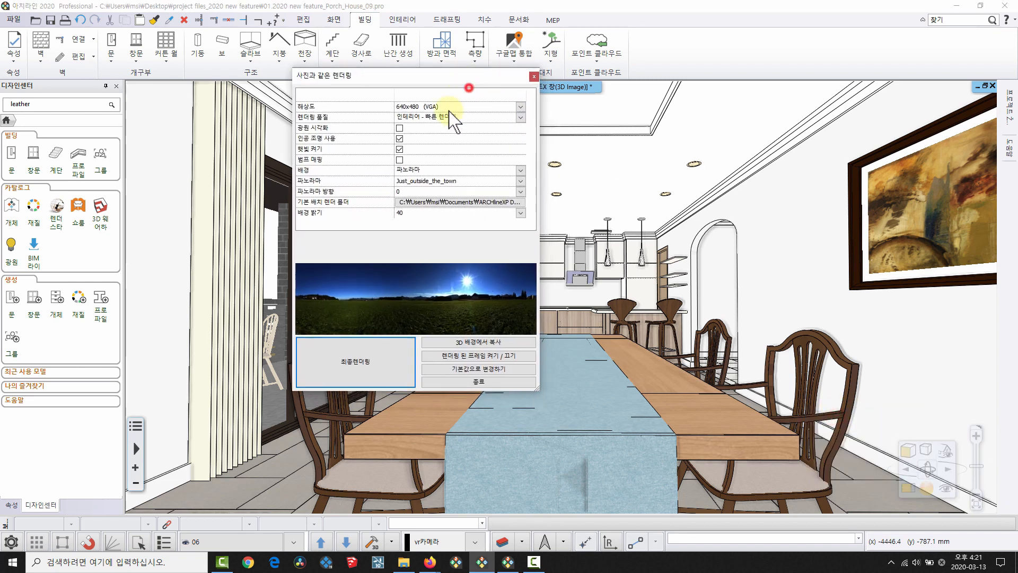
Start the final render of the dining room and enable depth of field in the DoF tab.
click(387, 363)
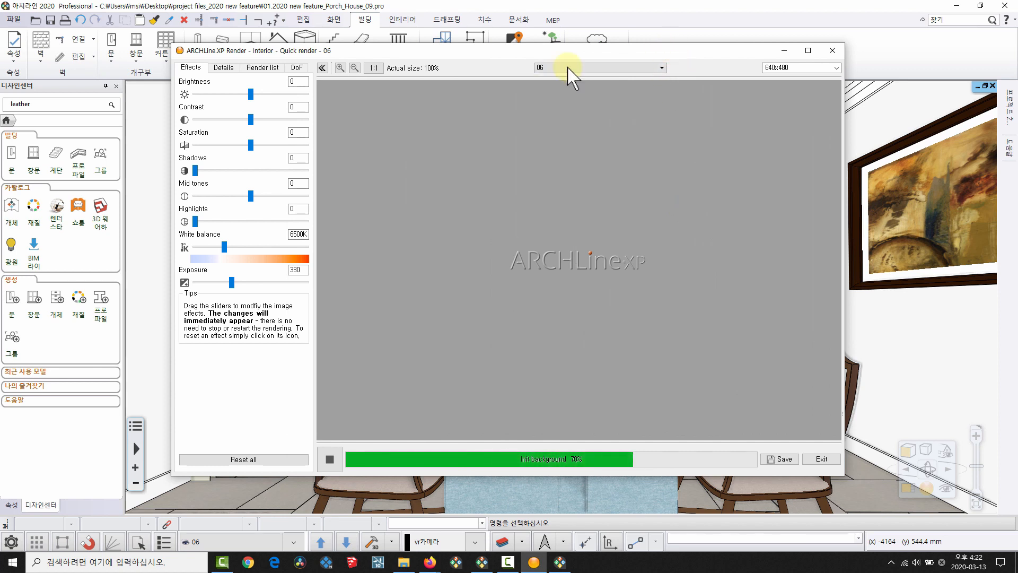
click(297, 67)
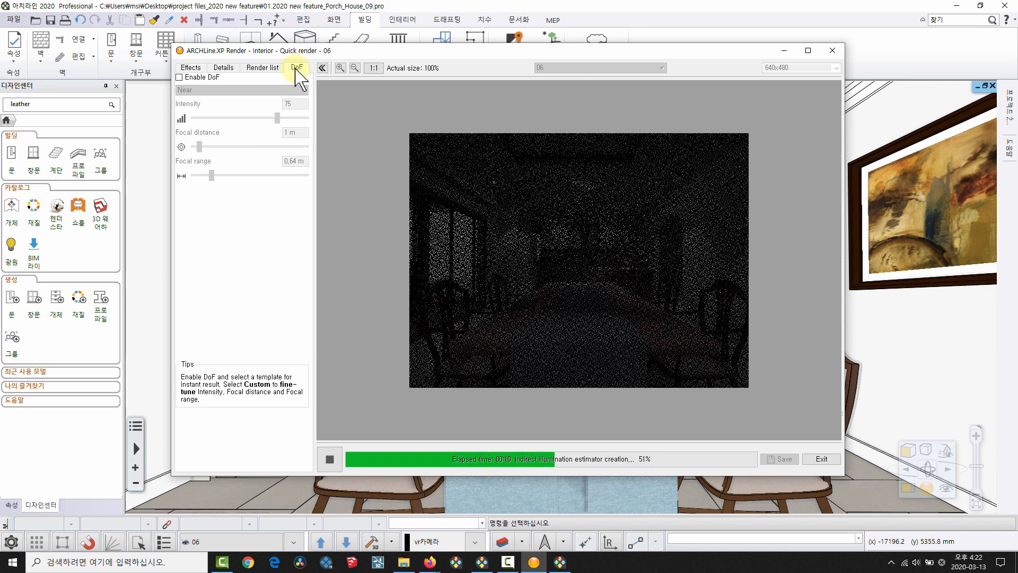
drag(361, 51, 356, 54)
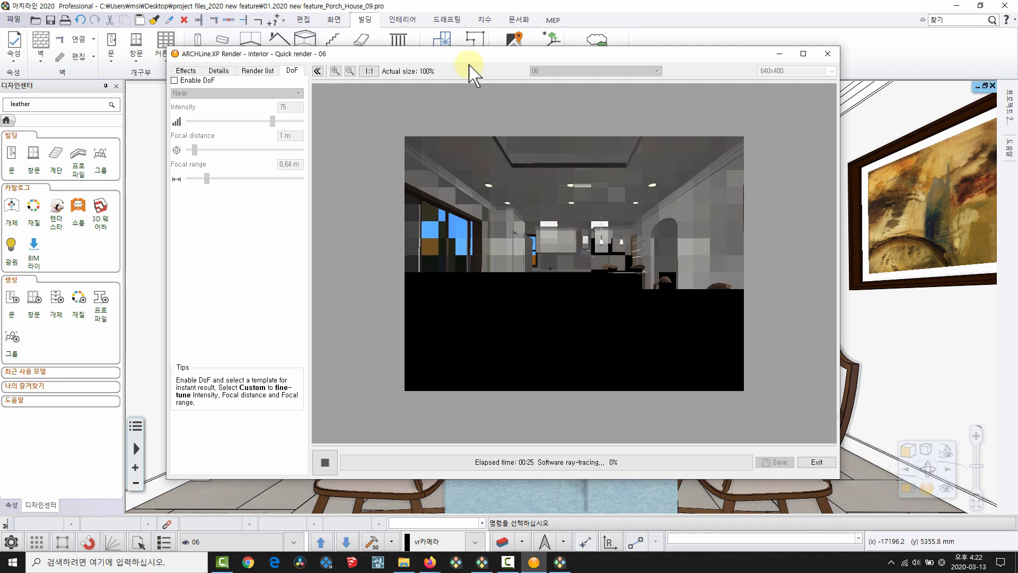
click(175, 81)
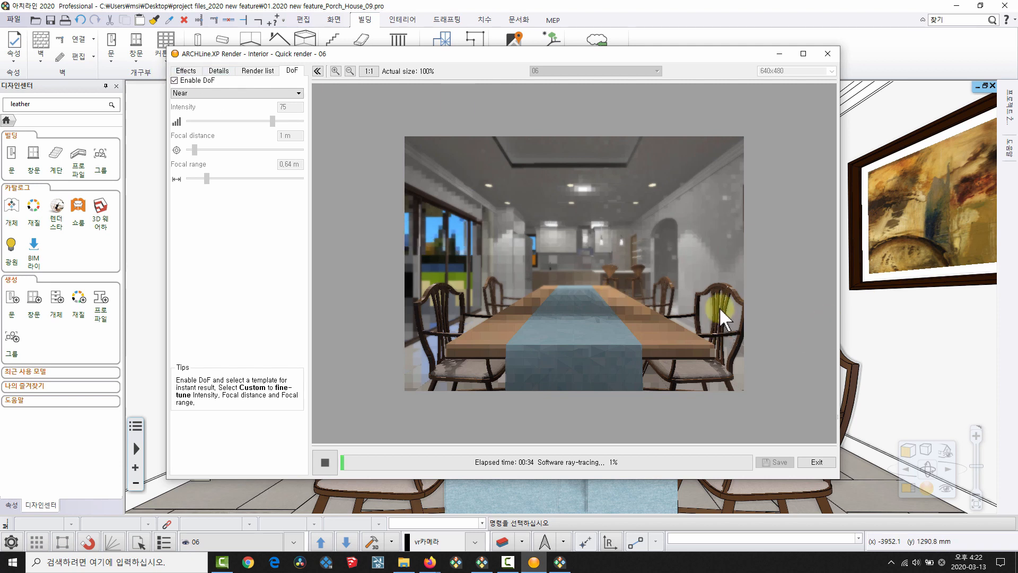
click(218, 93)
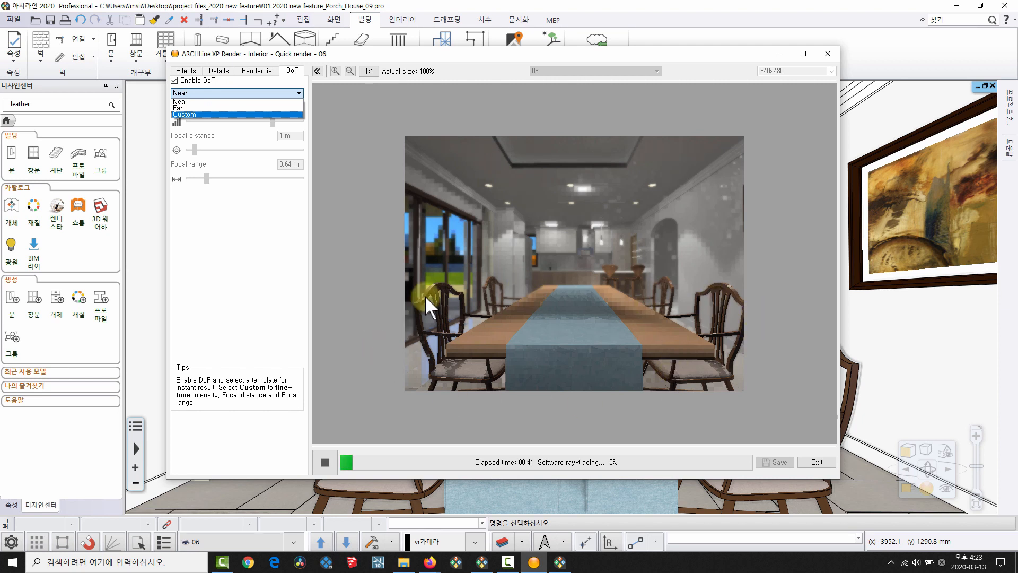
Set depth of field to Custom with 2.46 m focal distance and 1.27 m focal range.
click(202, 107)
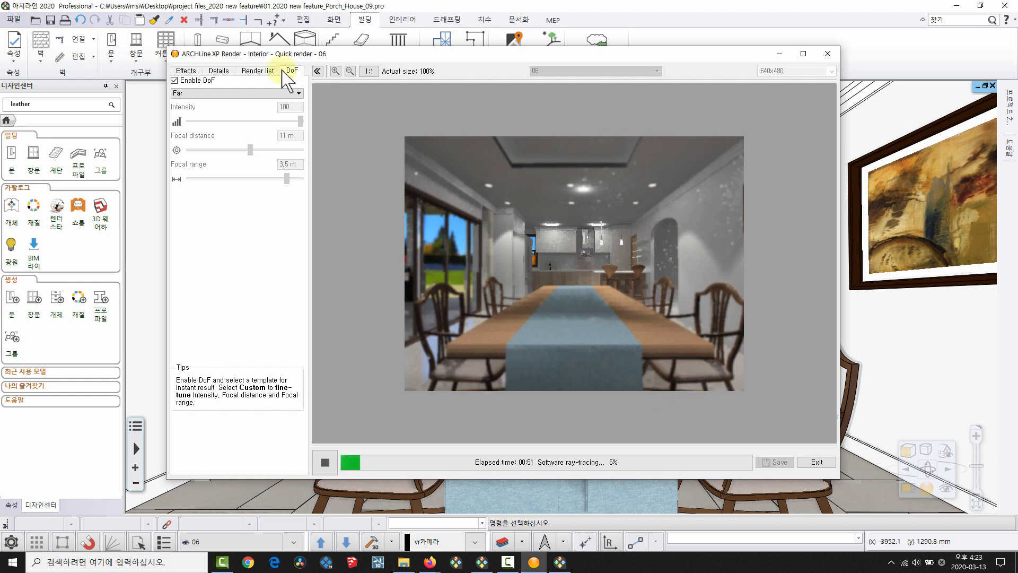
click(297, 94)
click(207, 113)
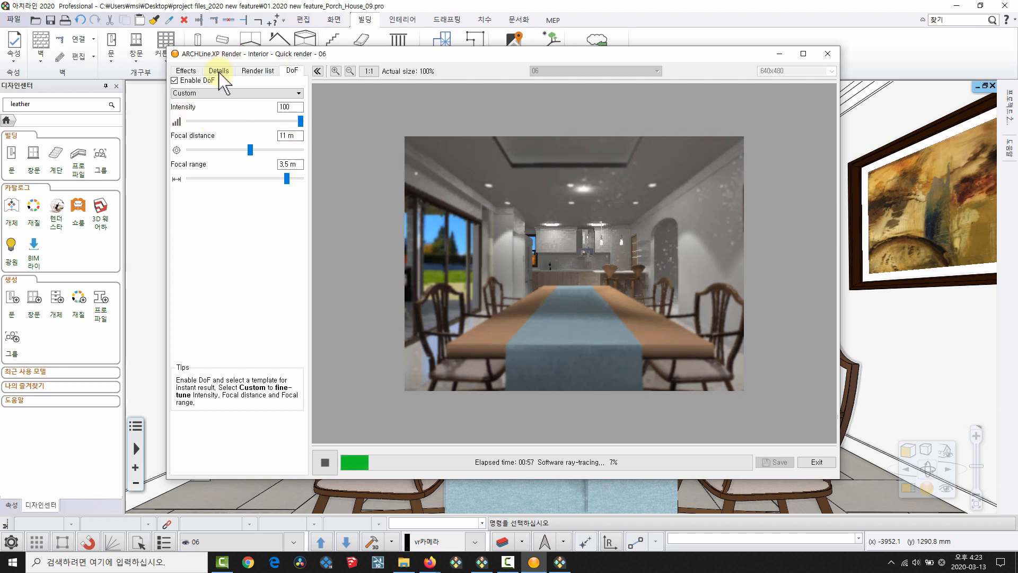
drag(248, 150, 219, 150)
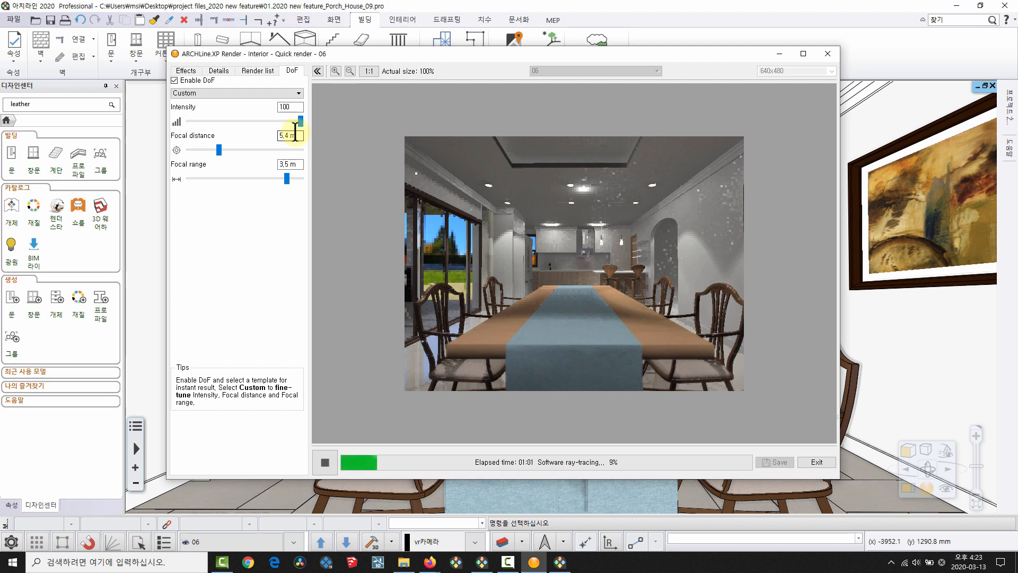
drag(219, 150, 203, 151)
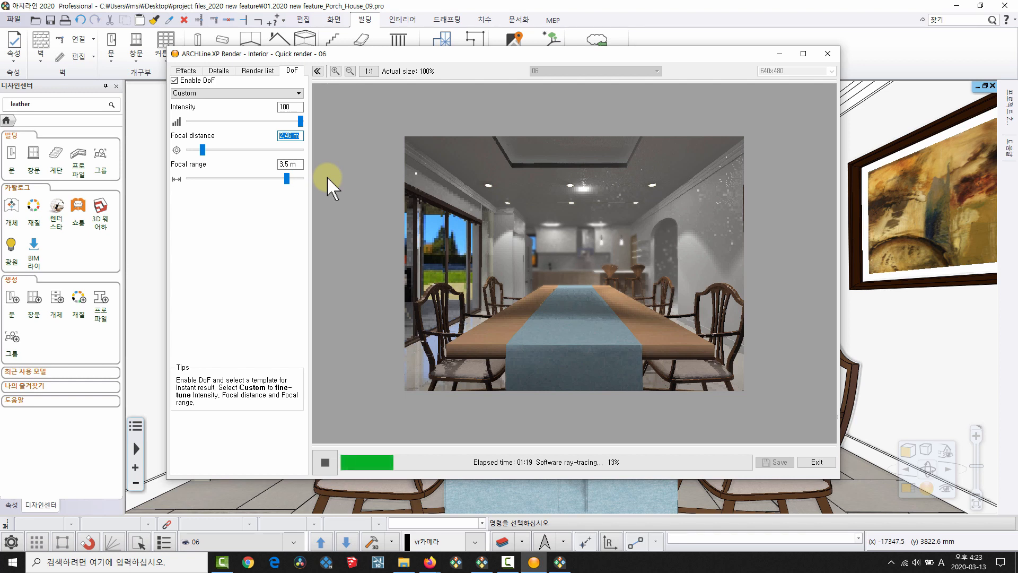
drag(284, 182, 223, 180)
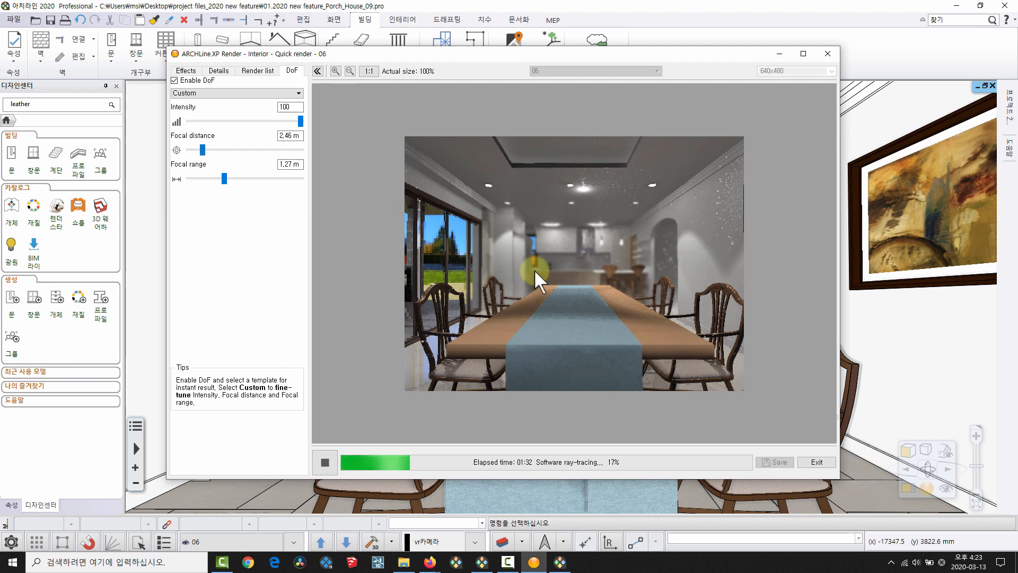
Stop the render, keep the result, and exit the render window.
click(221, 267)
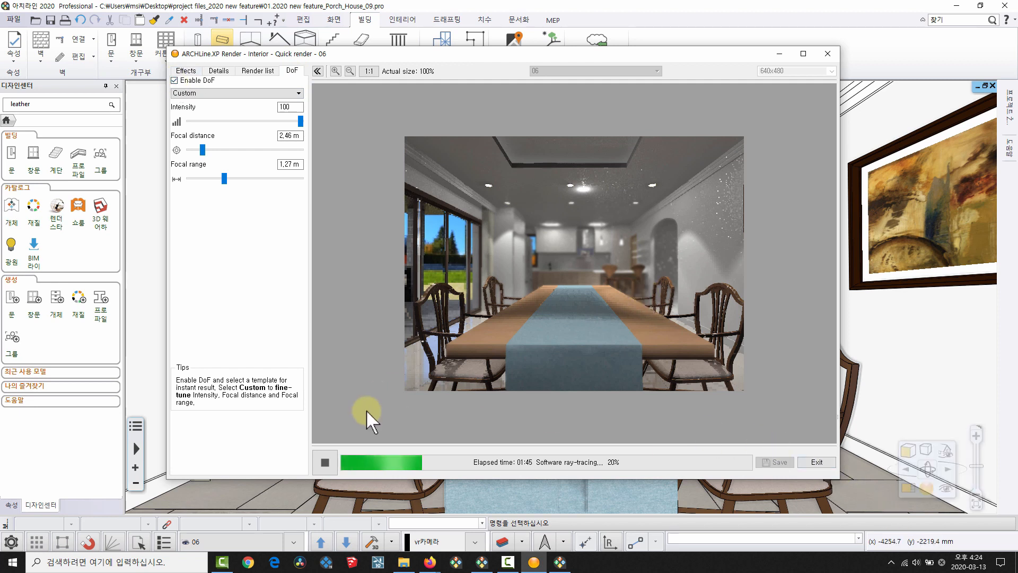
click(328, 462)
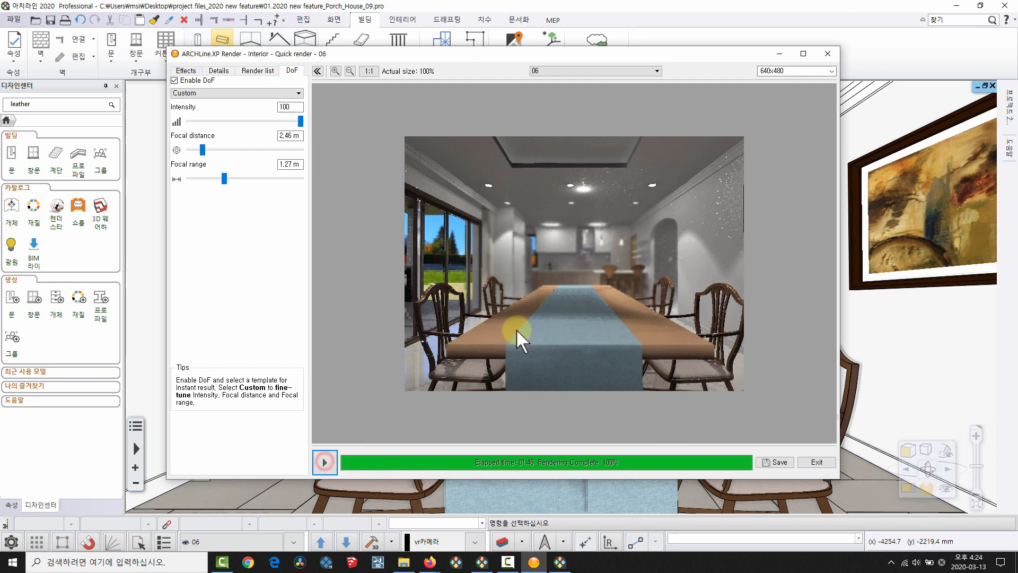
click(816, 462)
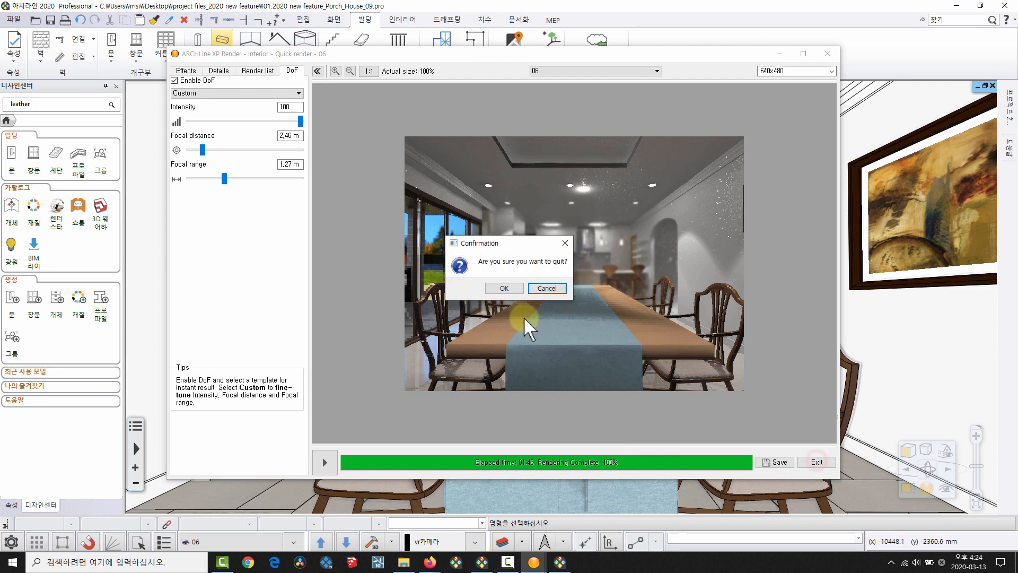
click(507, 289)
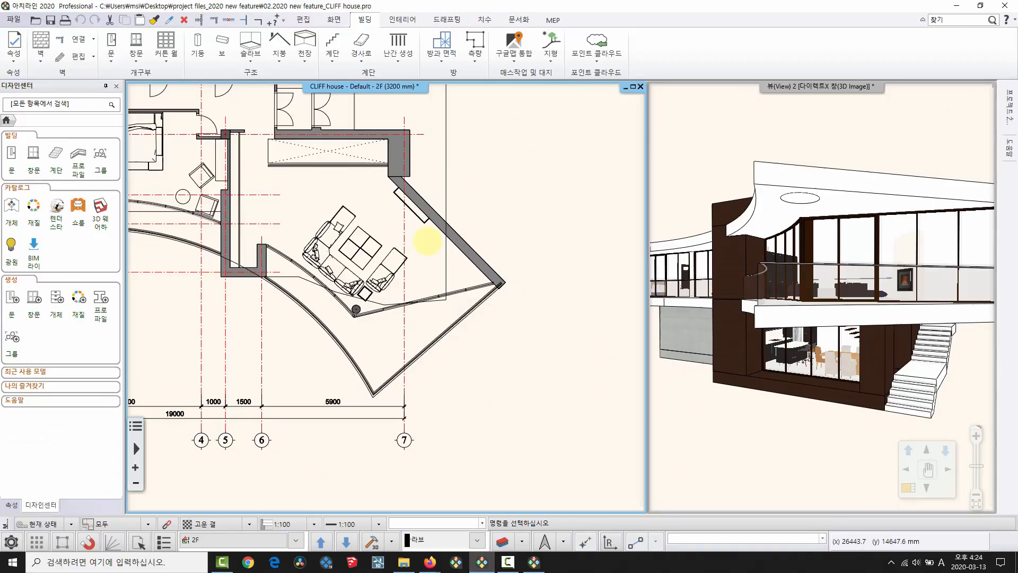
Pan and zoom the 2F plan in on the living room's diagonal wall.
scroll(353, 331, down, 5)
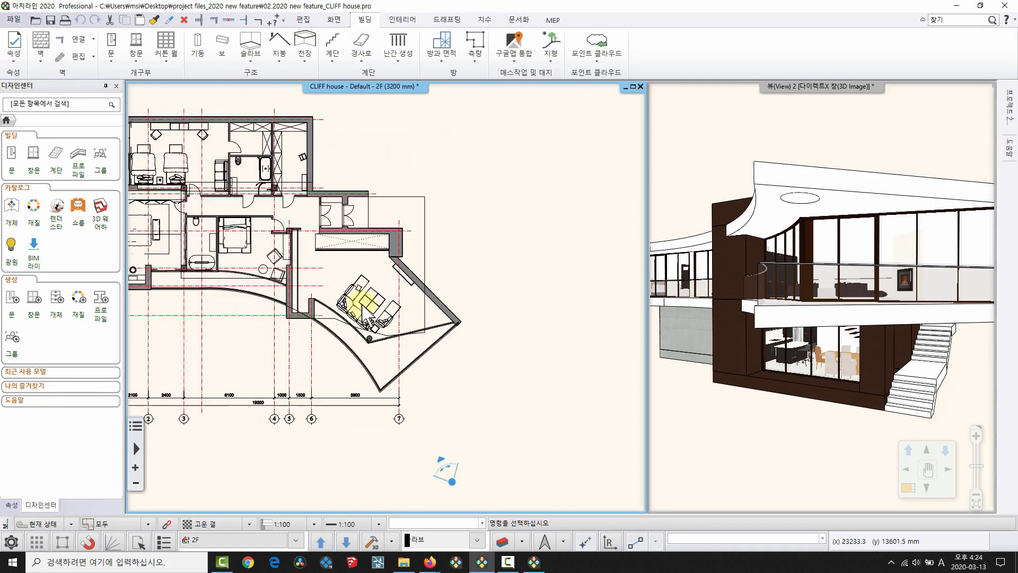
middle_drag(417, 334, 418, 294)
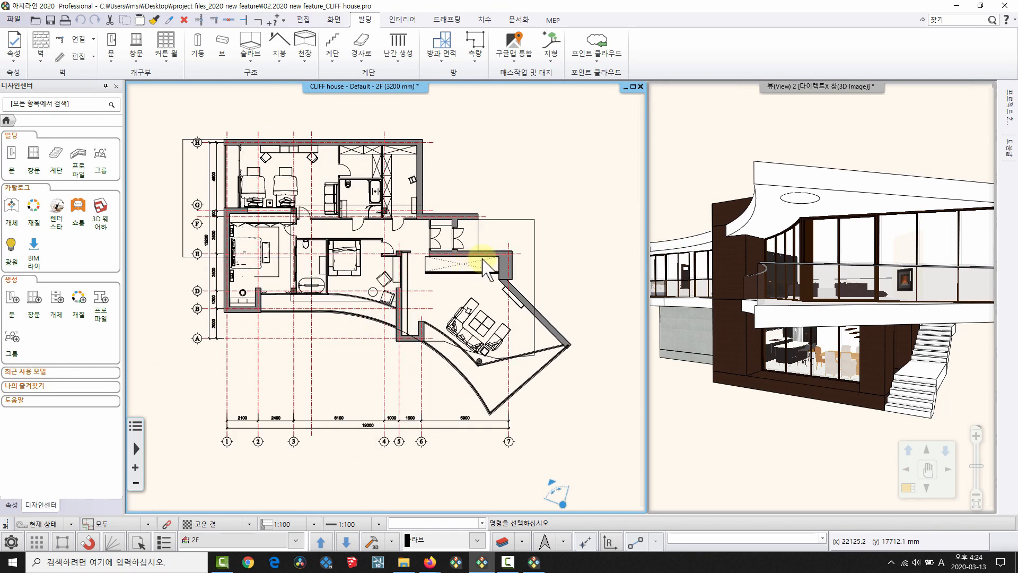
middle_drag(421, 203, 420, 235)
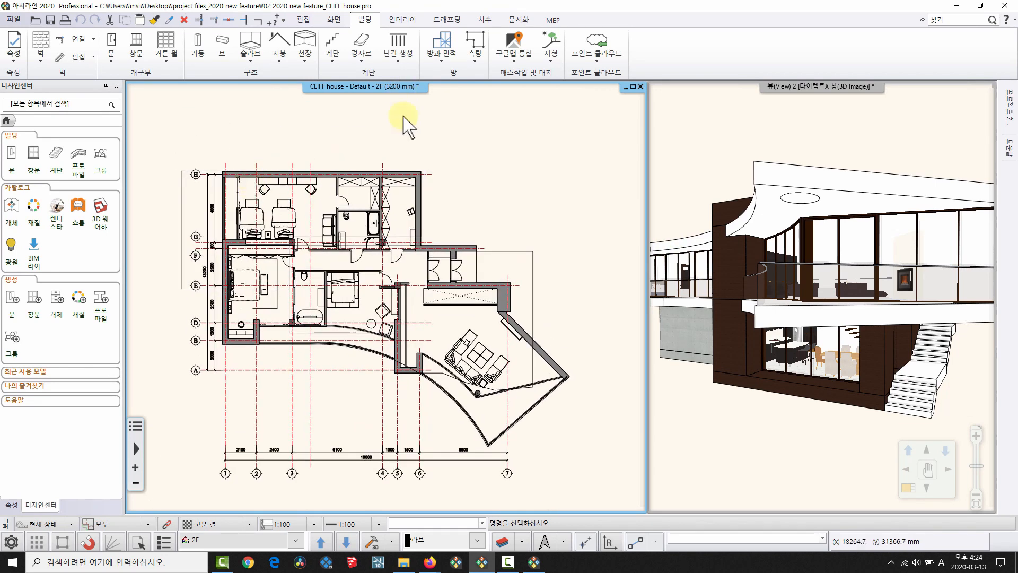
scroll(417, 204, up, 3)
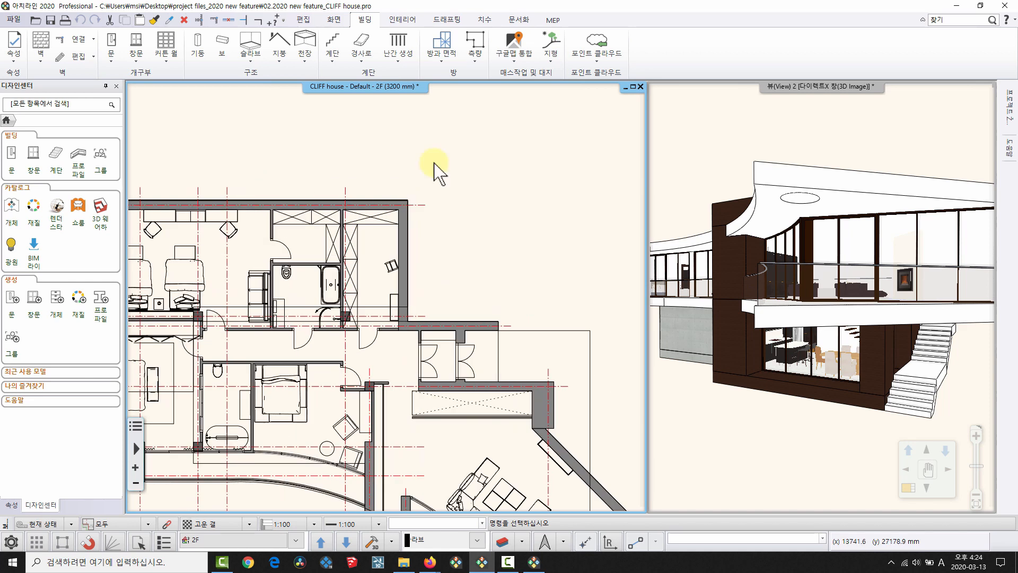
middle_drag(578, 471, 423, 239)
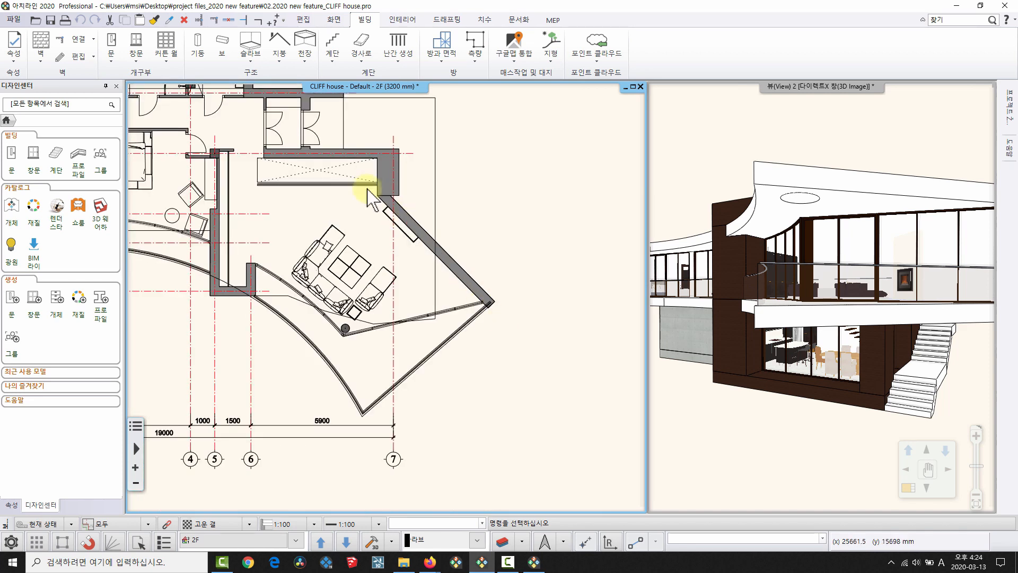
scroll(447, 260, up, 1)
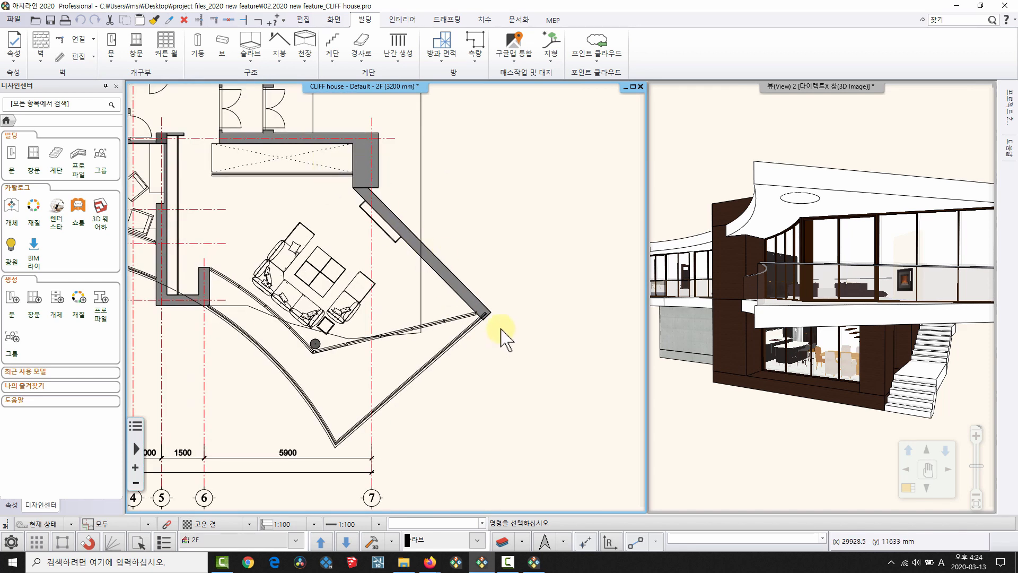
scroll(324, 146, up, 2)
middle_drag(449, 290, 495, 177)
Start a wall on the diagonal wall, cancel it, and bring the wall's top end into view.
key(w)
click(464, 315)
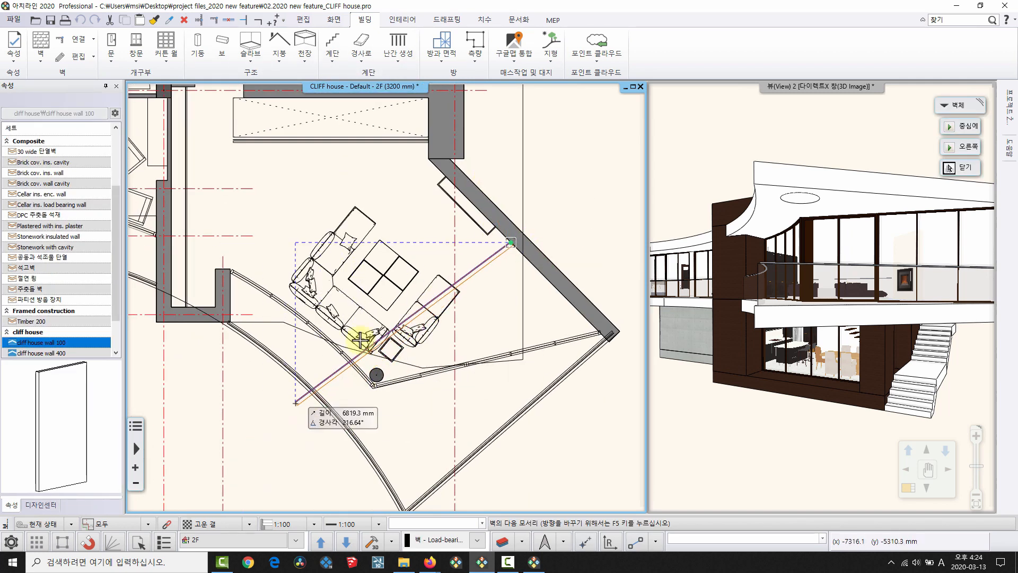
key(Escape)
key(Escape)
middle_drag(521, 192, 409, 212)
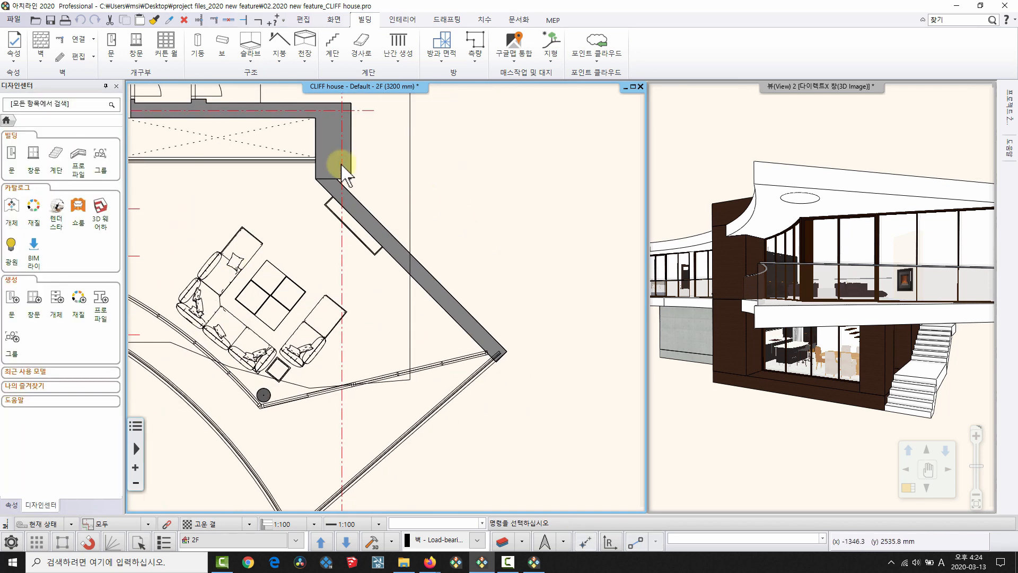
Rotate the 2F plan view to align with the diagonal living-room wall.
click(335, 19)
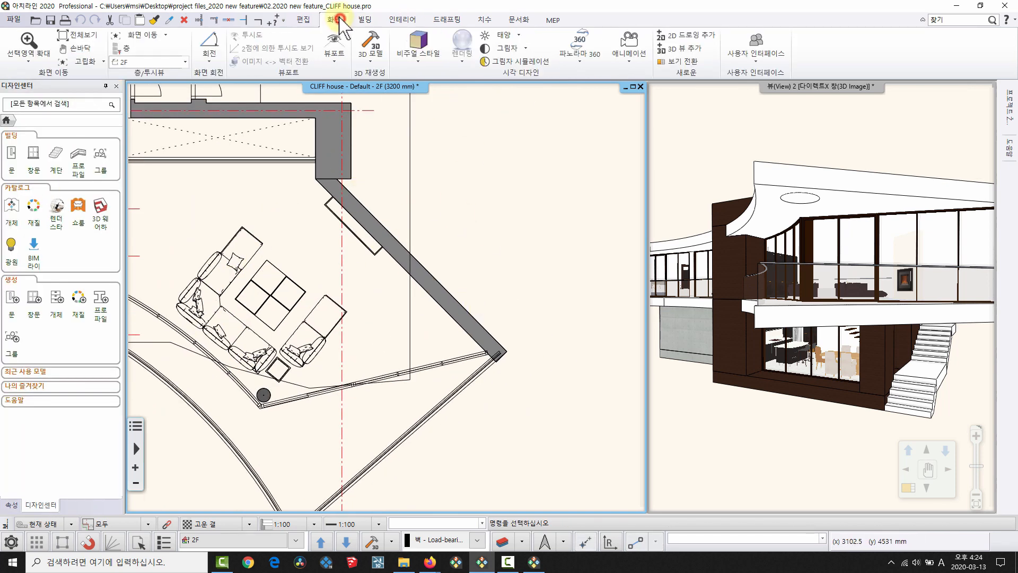
click(210, 62)
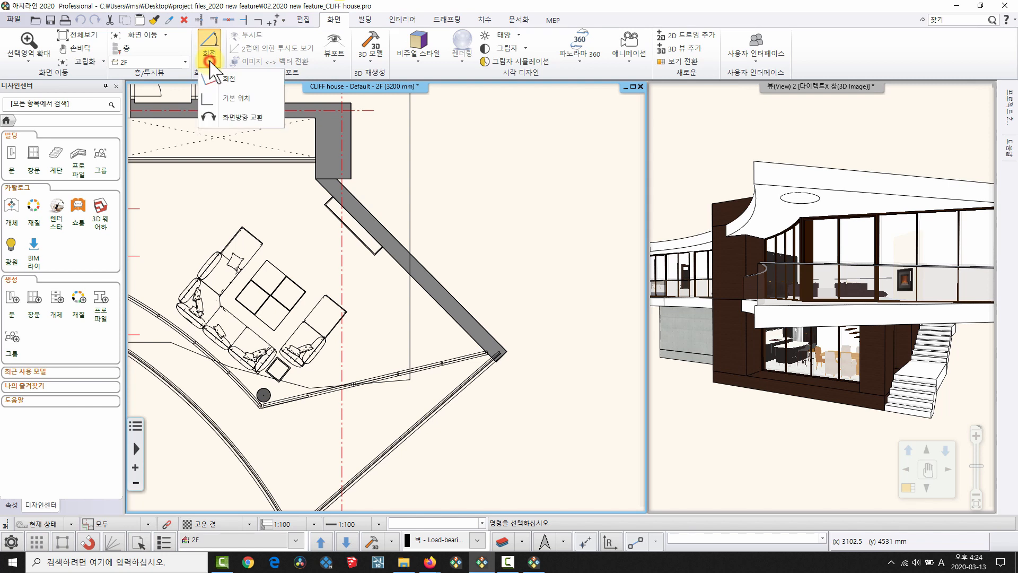
click(227, 79)
scroll(366, 143, up, 3)
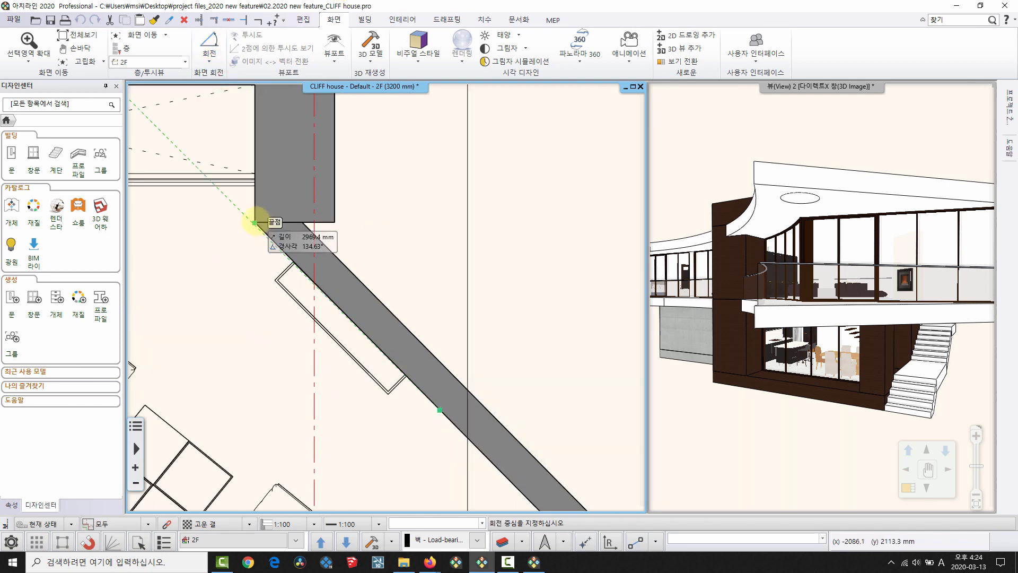
click(255, 222)
scroll(495, 346, up, 1)
middle_drag(505, 377, 450, 286)
scroll(559, 397, up, 1)
middle_drag(588, 422, 575, 388)
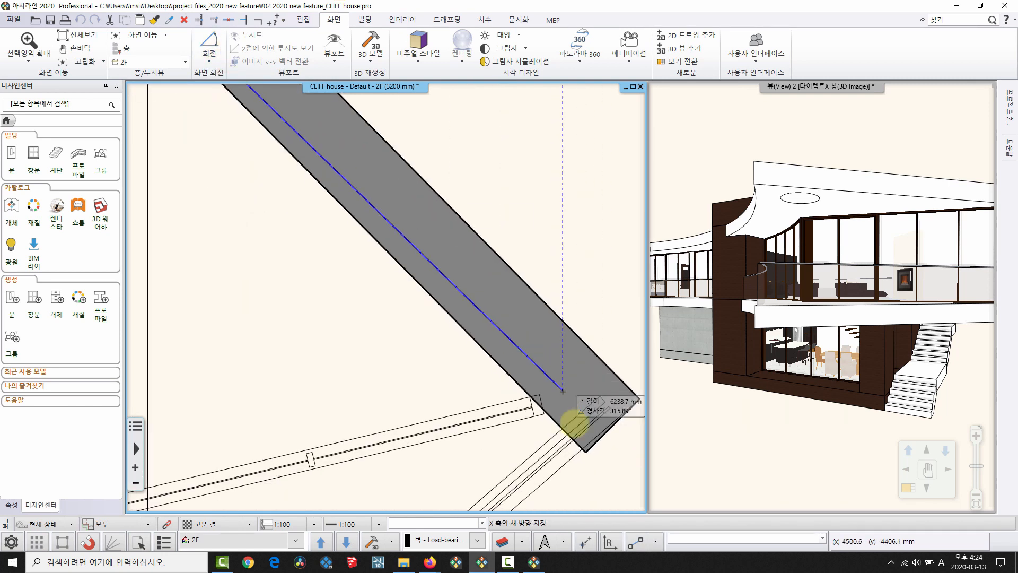
click(586, 452)
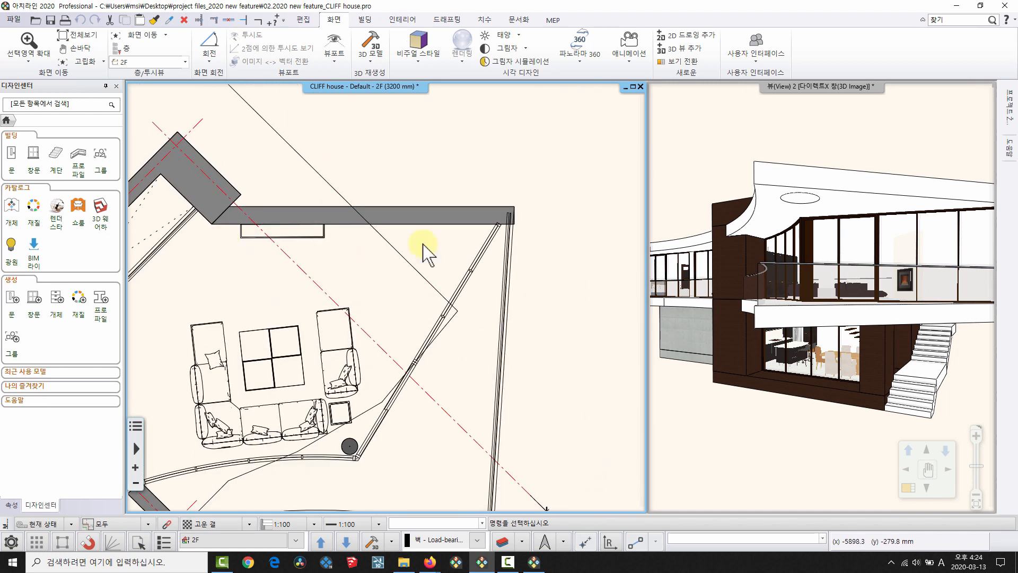
scroll(374, 250, down, 1)
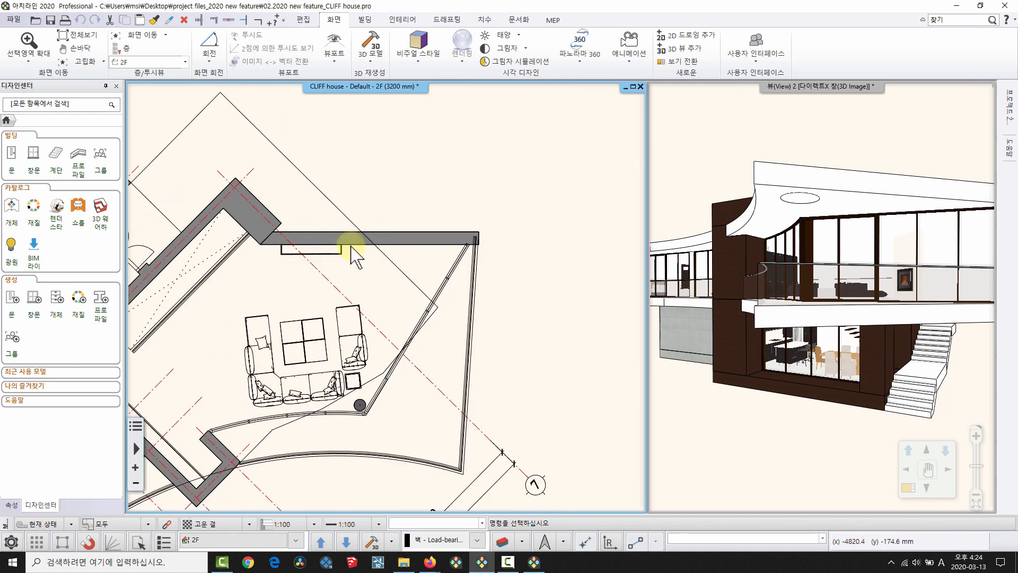
middle_drag(482, 125, 471, 91)
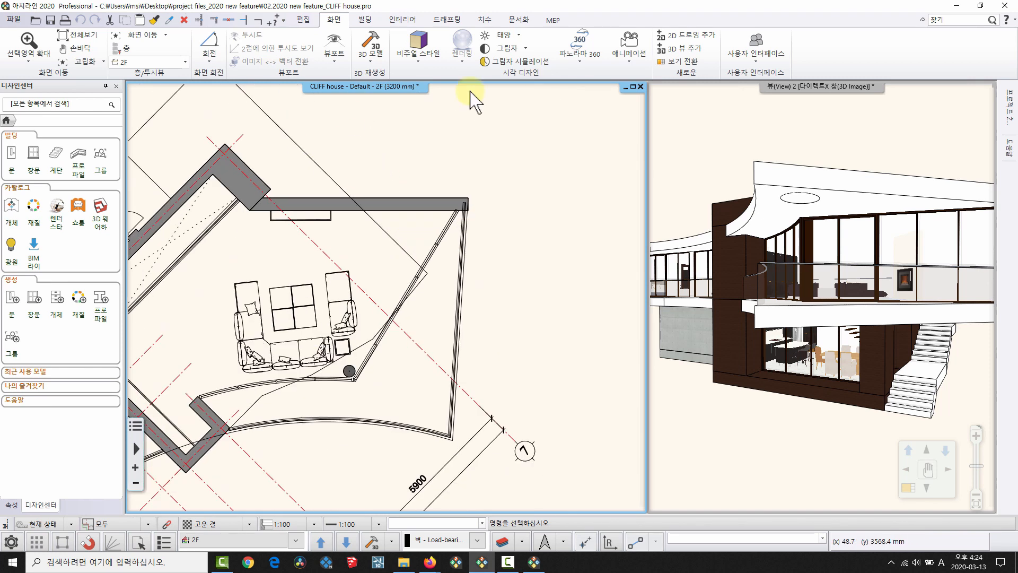
Draw a 4799 mm wall down from the top wall across the living room.
key(w)
click(380, 211)
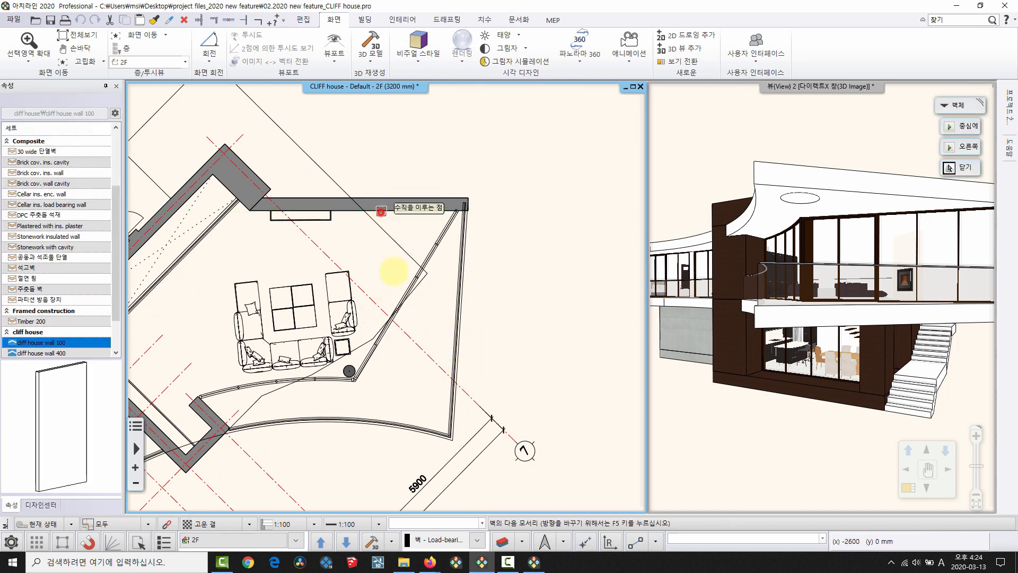
scroll(358, 334, up, 3)
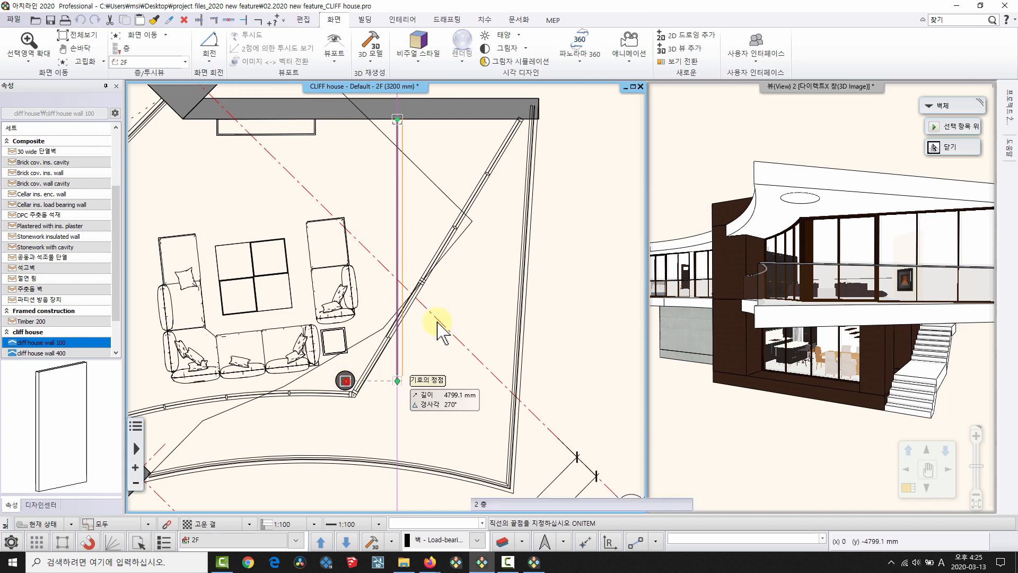
click(416, 212)
key(Escape)
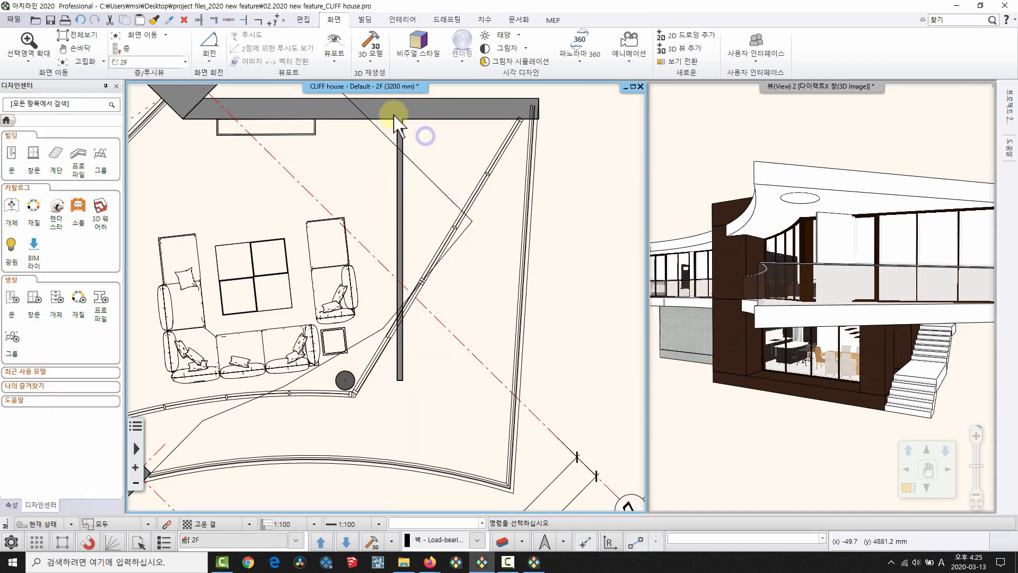
scroll(391, 297, down, 3)
Look over the plan rotation options without changing them, then pan the plan and orbit the 3D model.
middle_drag(314, 265, 364, 335)
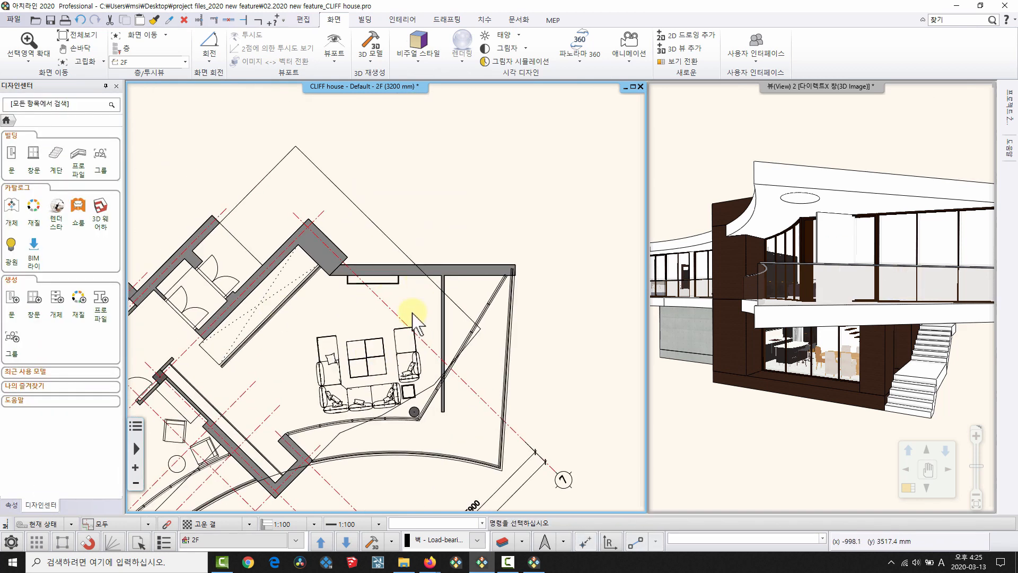
middle_drag(436, 386, 452, 329)
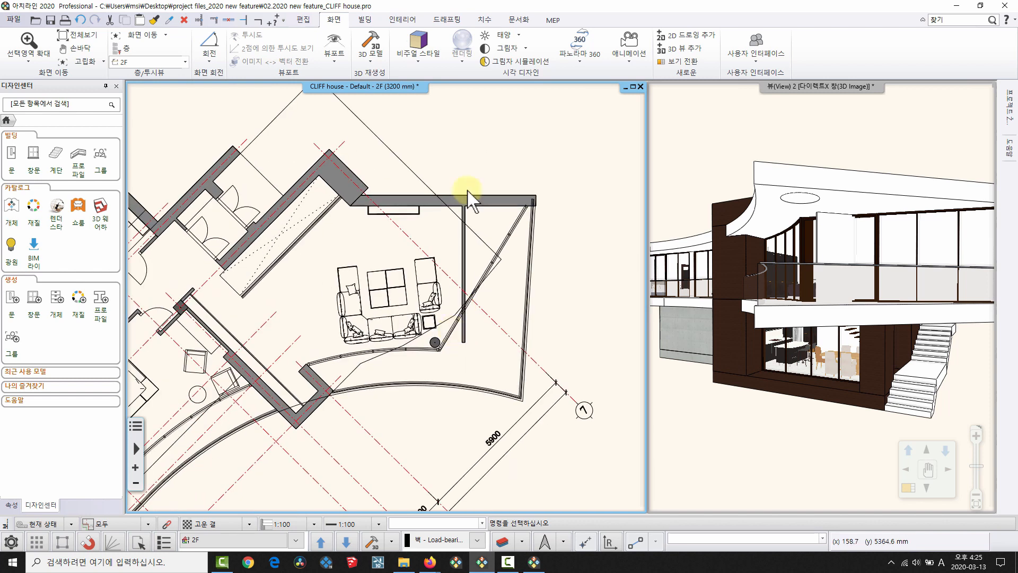
click(209, 51)
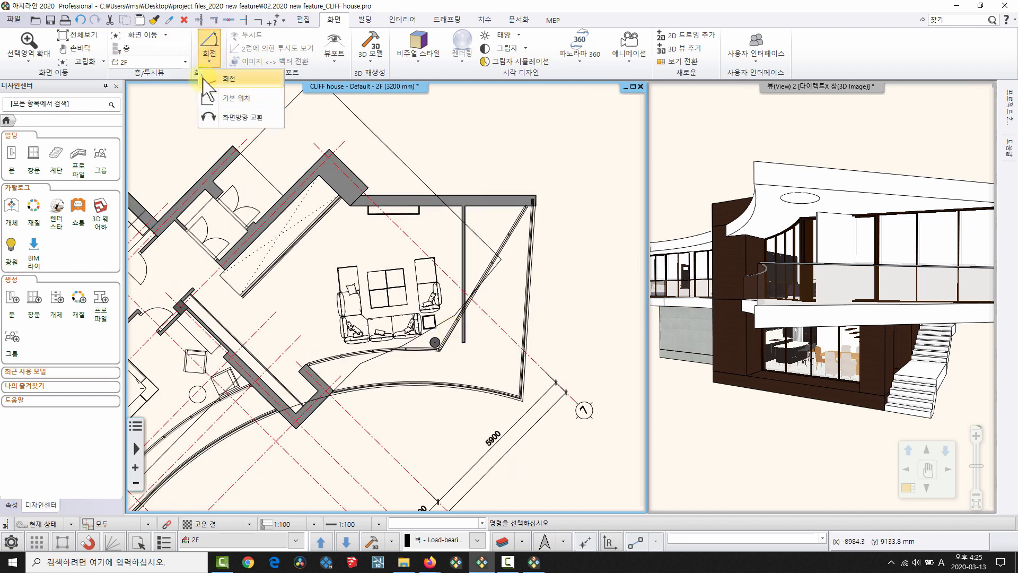
click(434, 506)
middle_drag(514, 362, 445, 364)
scroll(350, 403, down, 3)
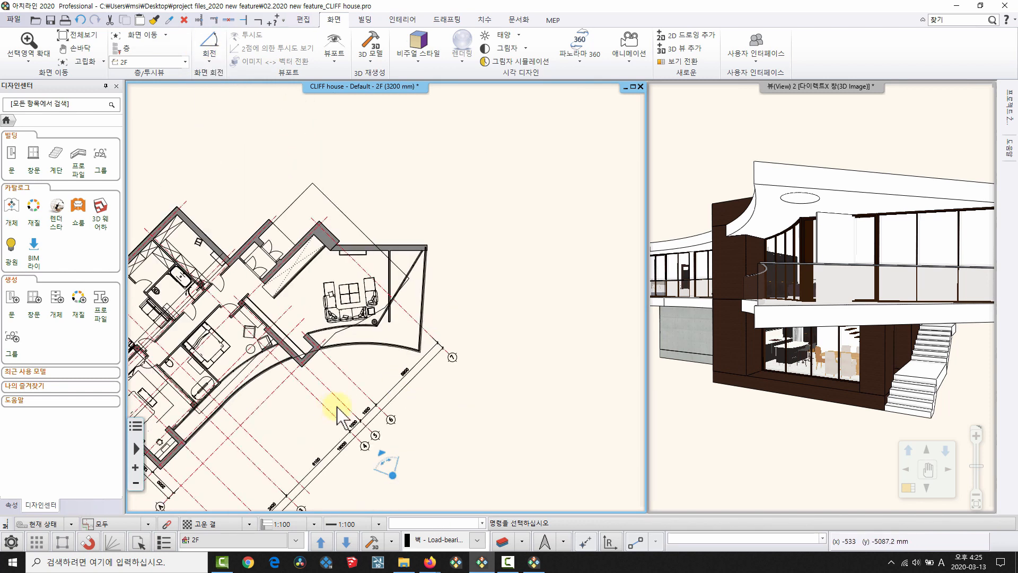
middle_drag(336, 409, 411, 334)
middle_drag(446, 228, 387, 318)
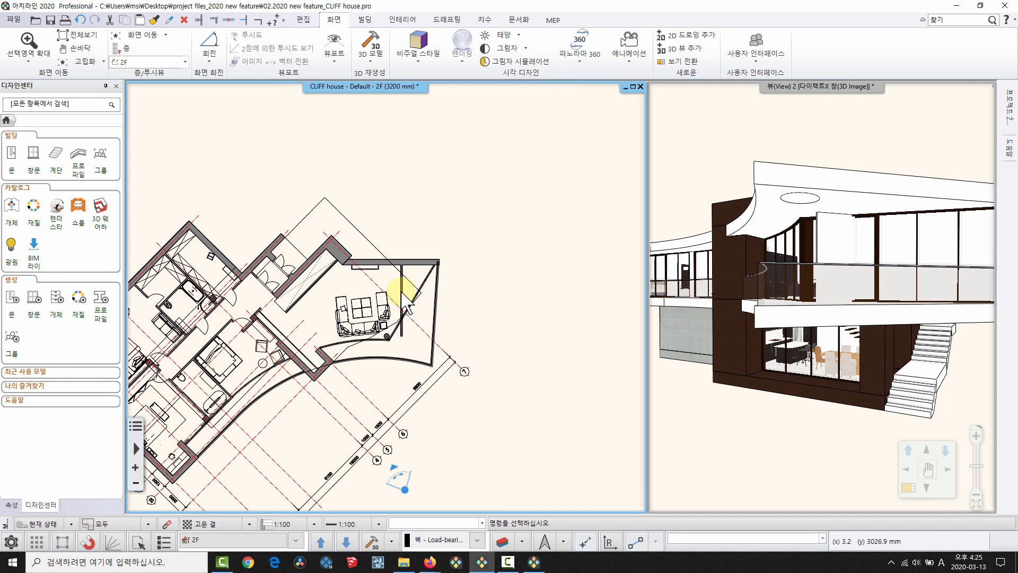
middle_drag(268, 253, 329, 201)
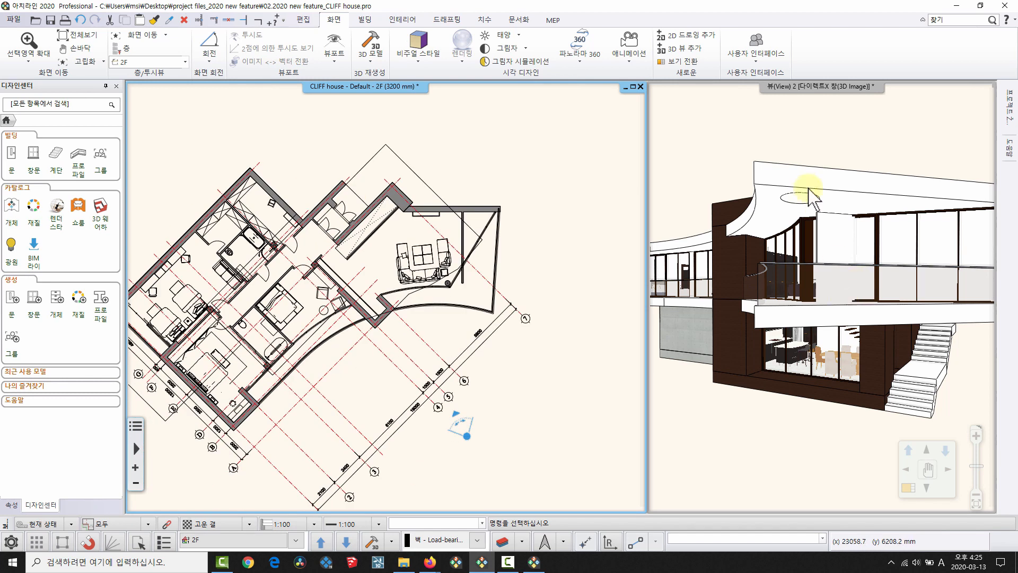
mouse_move(810, 191)
mouse_down()
mouse_move(841, 211)
mouse_move(777, 321)
mouse_move(722, 318)
mouse_up()
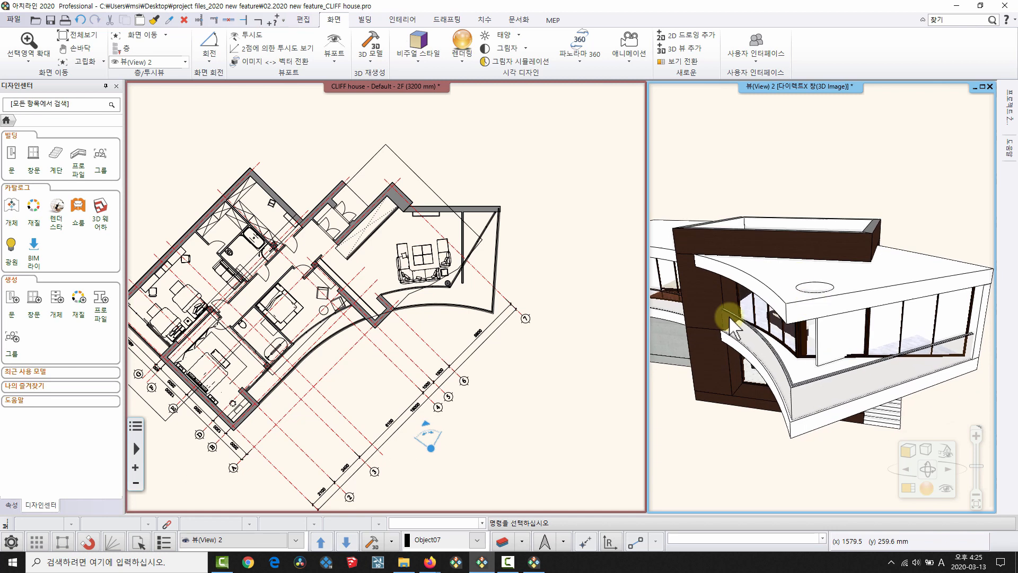
Cancel the North direction dialog and rotate the plan back to its default position.
click(544, 541)
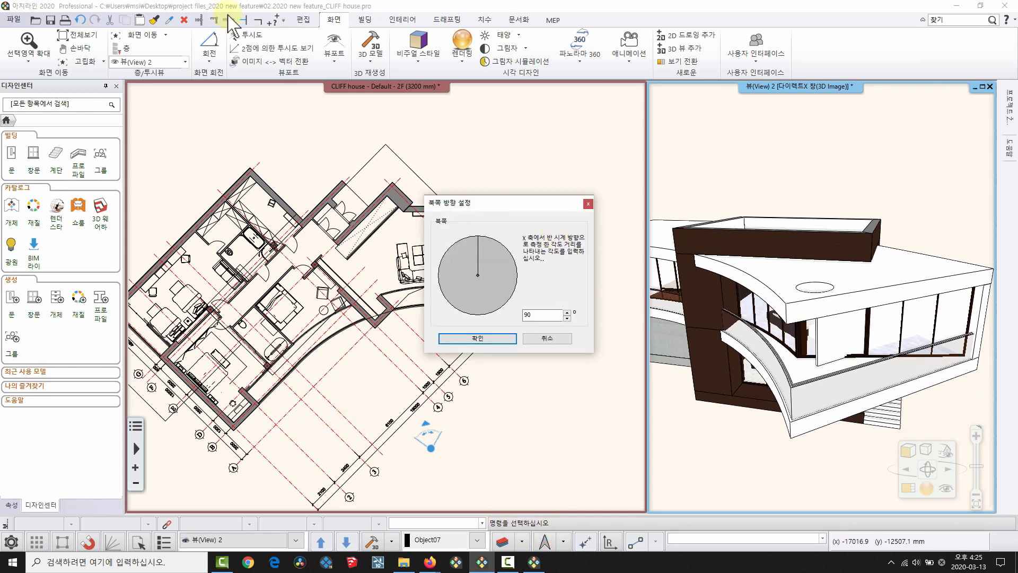
click(551, 338)
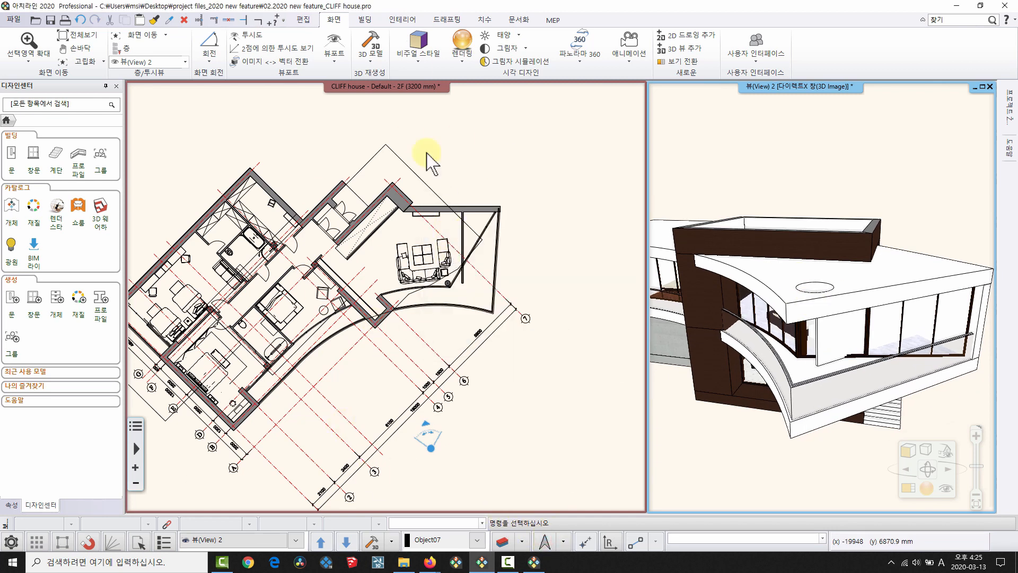
scroll(462, 238, up, 2)
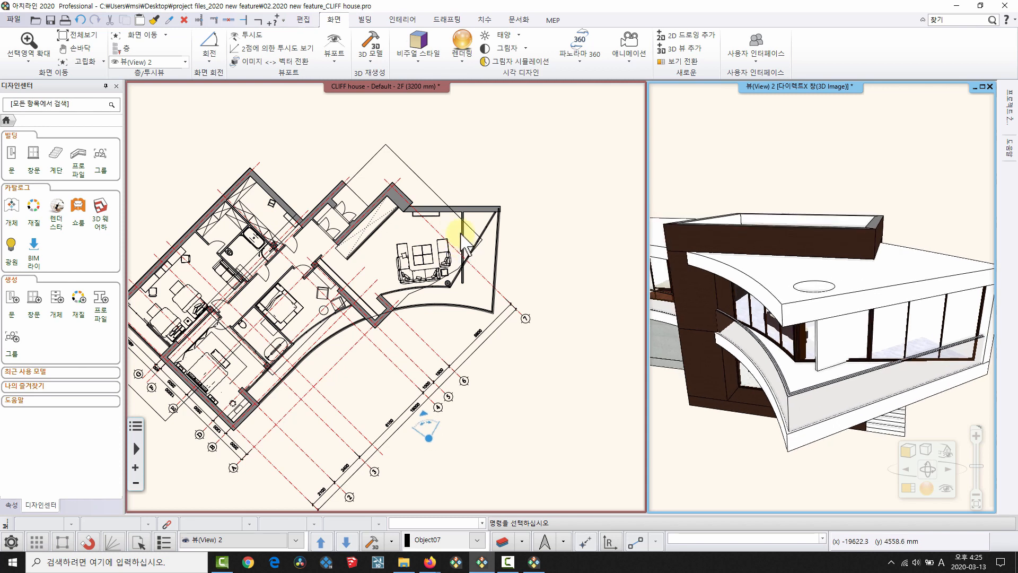
scroll(458, 238, up, 3)
click(209, 53)
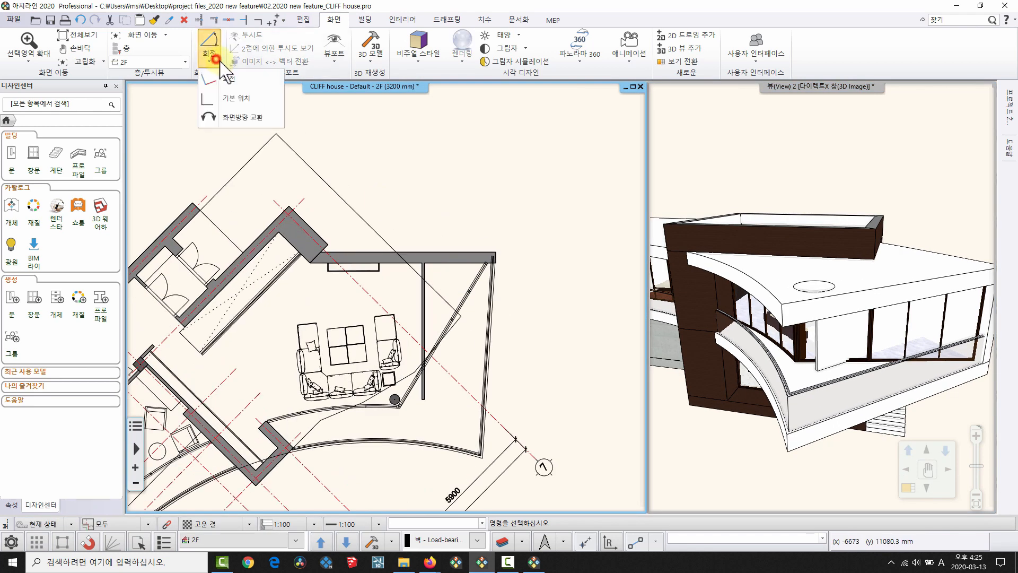
click(232, 99)
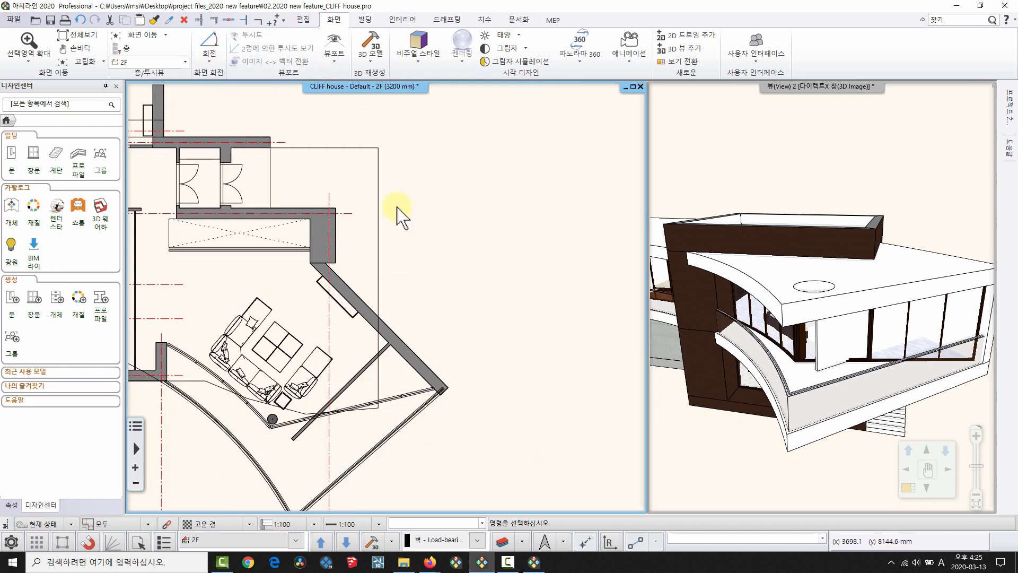
Use Swap view orientation repeatedly until the plan sits orthogonal.
click(209, 53)
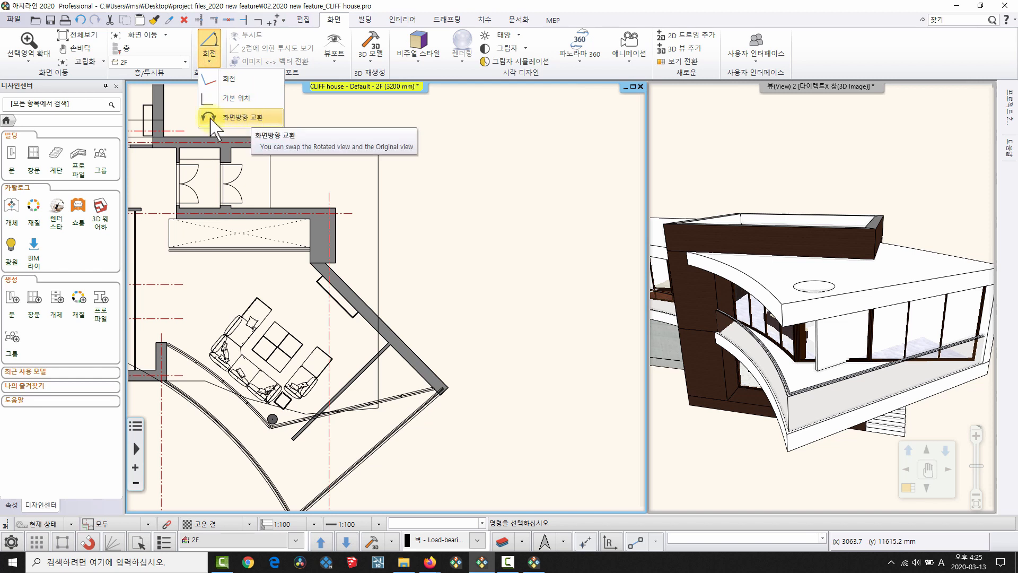
click(229, 112)
click(211, 62)
click(237, 117)
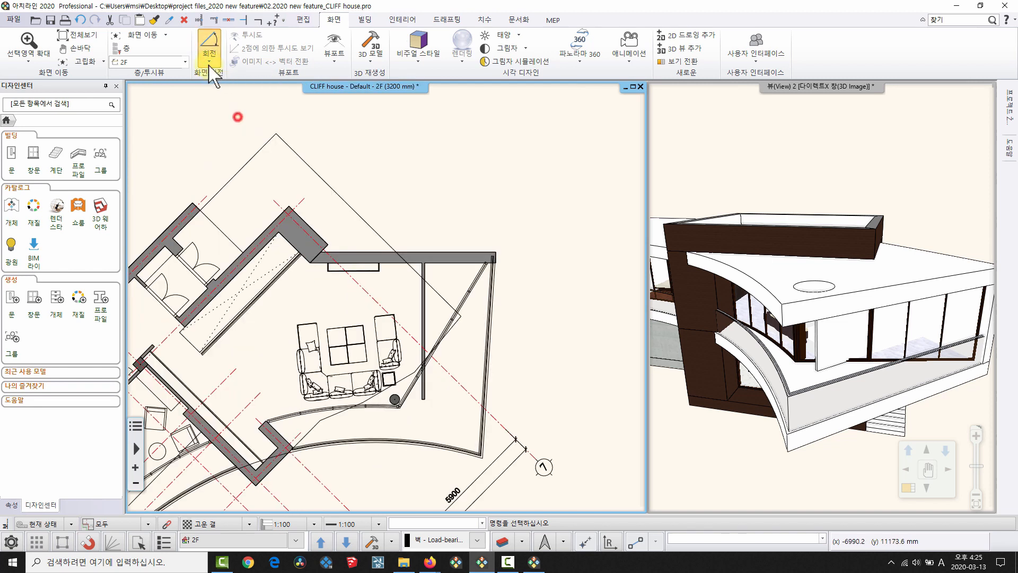
click(210, 60)
click(243, 118)
click(210, 60)
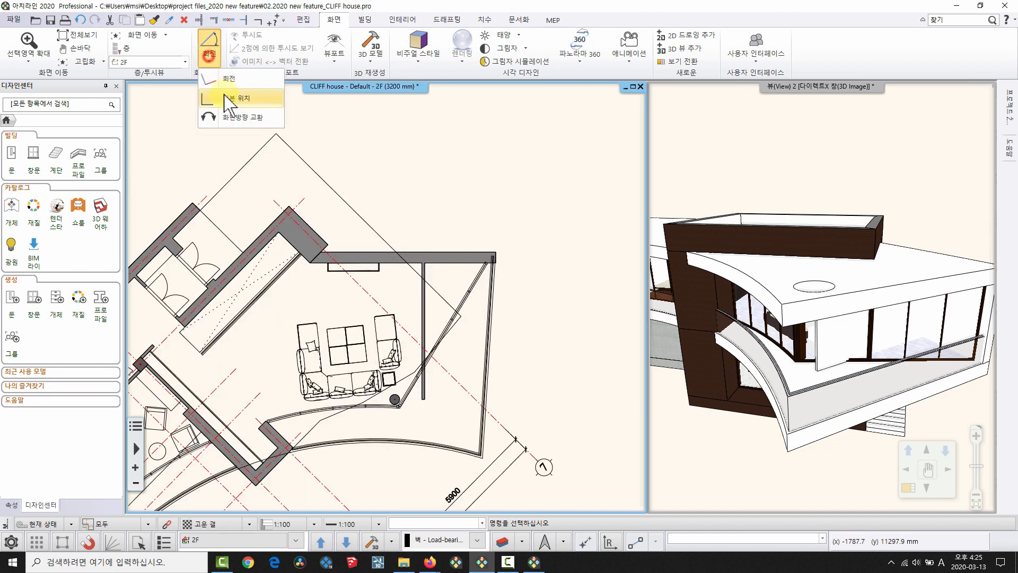
click(227, 112)
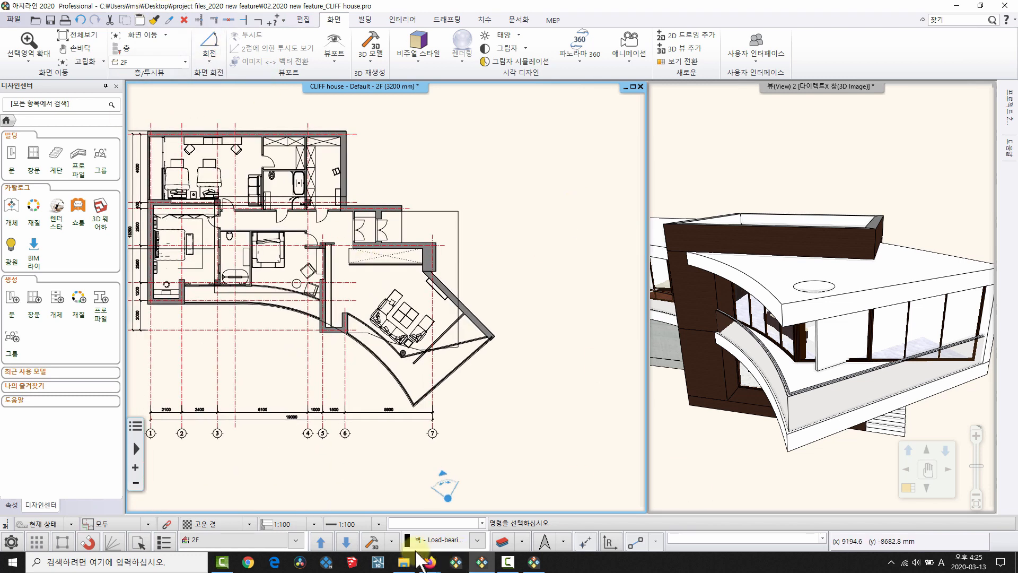
Bring up the Floor visibility slide, then pan and zoom the plan view.
mouse_move(420, 570)
click(506, 485)
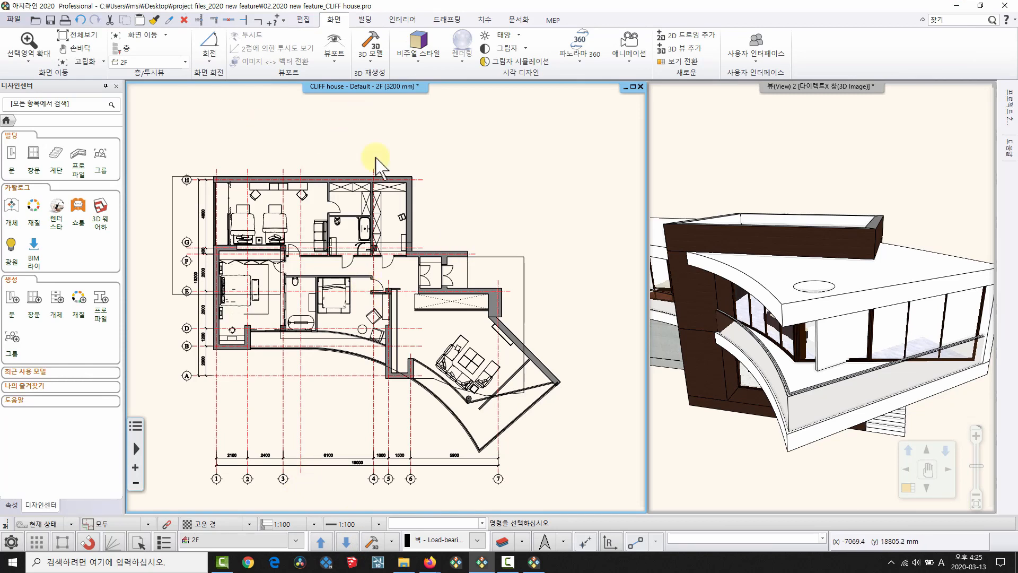
middle_drag(375, 157, 388, 151)
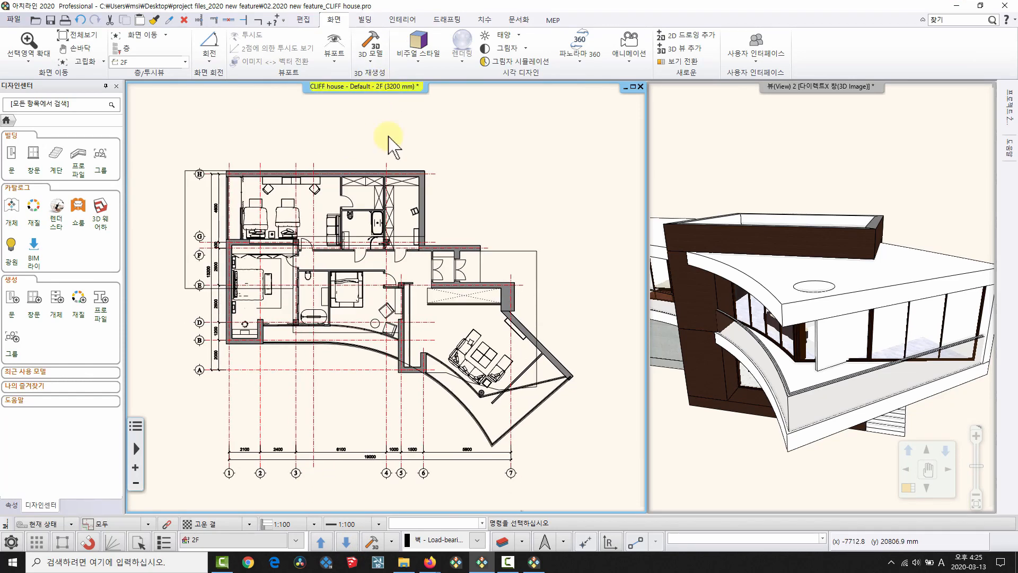
scroll(388, 143, up, 1)
Step through the floors from Basement up to the roof, then return to 2F and nudge the plan.
click(343, 540)
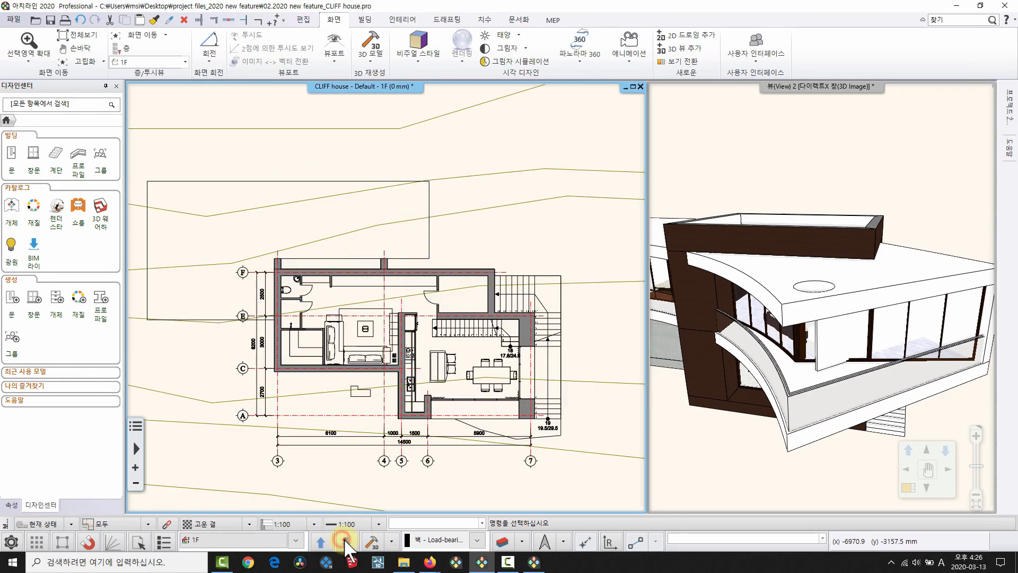
click(343, 541)
click(323, 541)
click(323, 541)
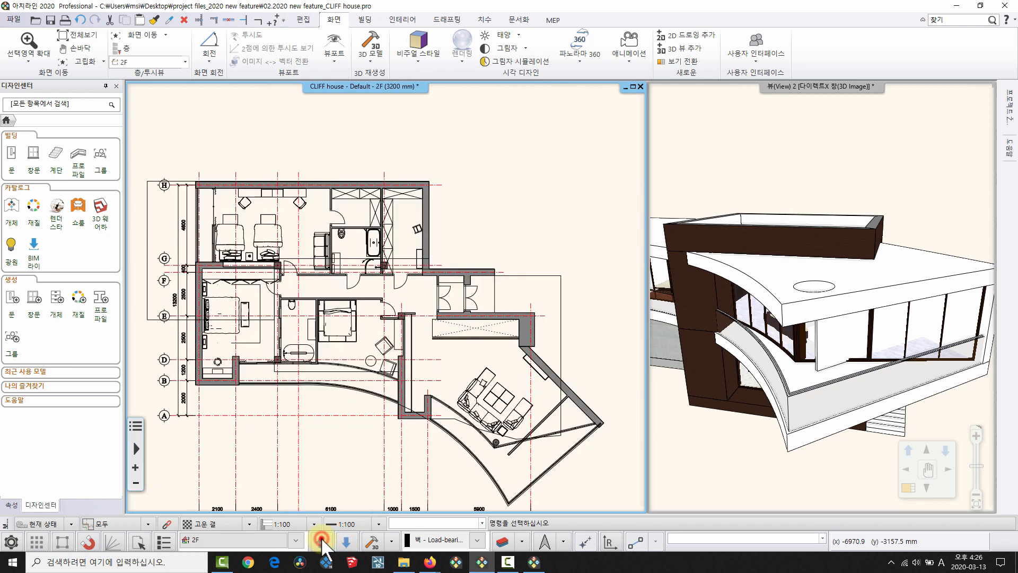
click(323, 540)
click(348, 541)
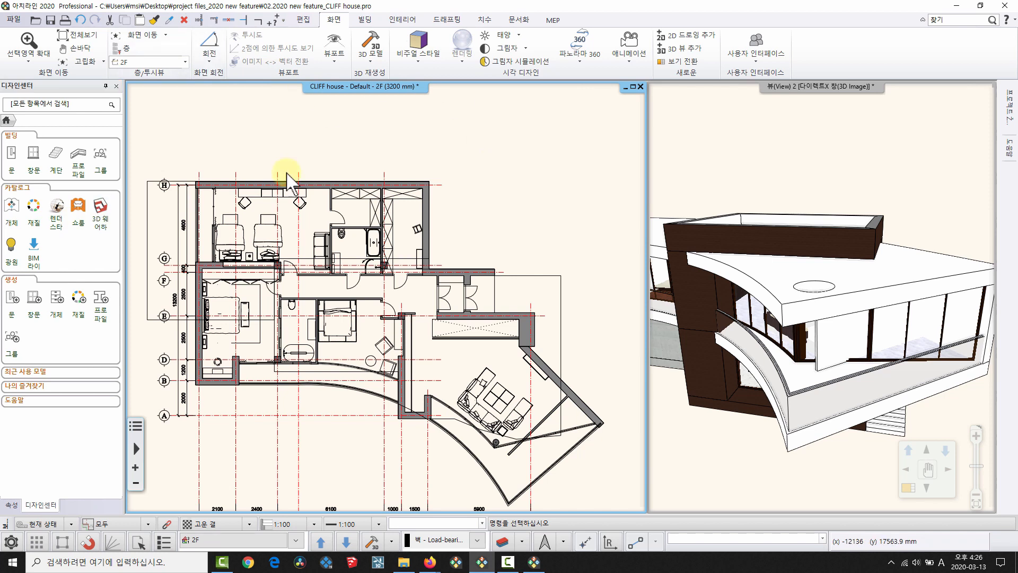
middle_drag(494, 418, 498, 398)
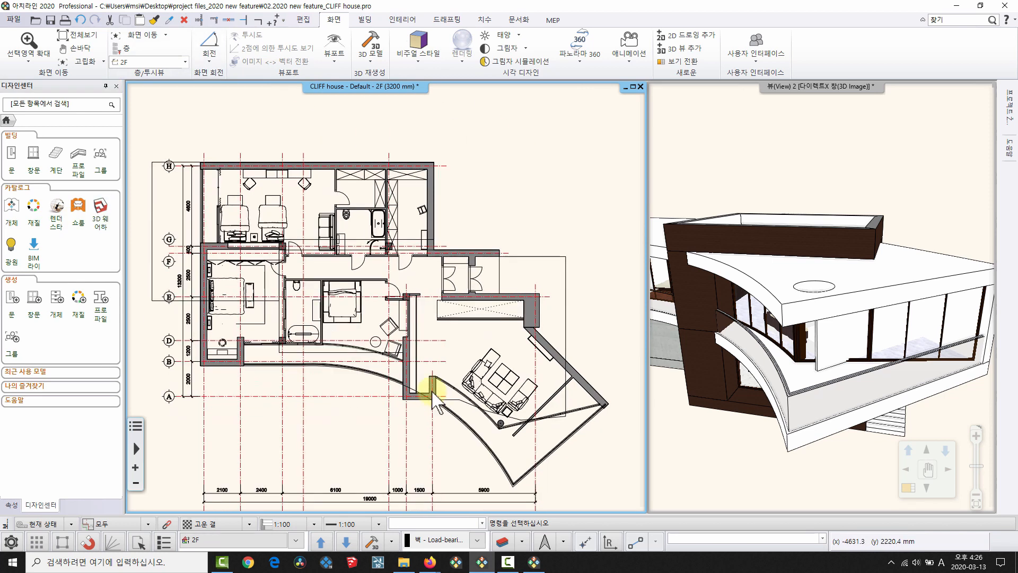
Change the 1F floor's display status in the floor editing window, then close it.
click(296, 540)
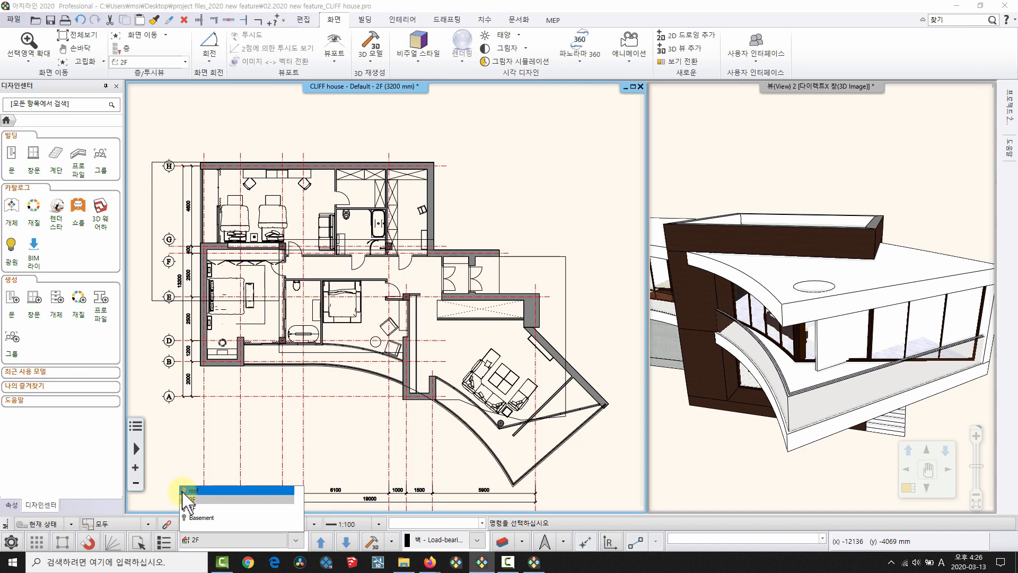
click(222, 536)
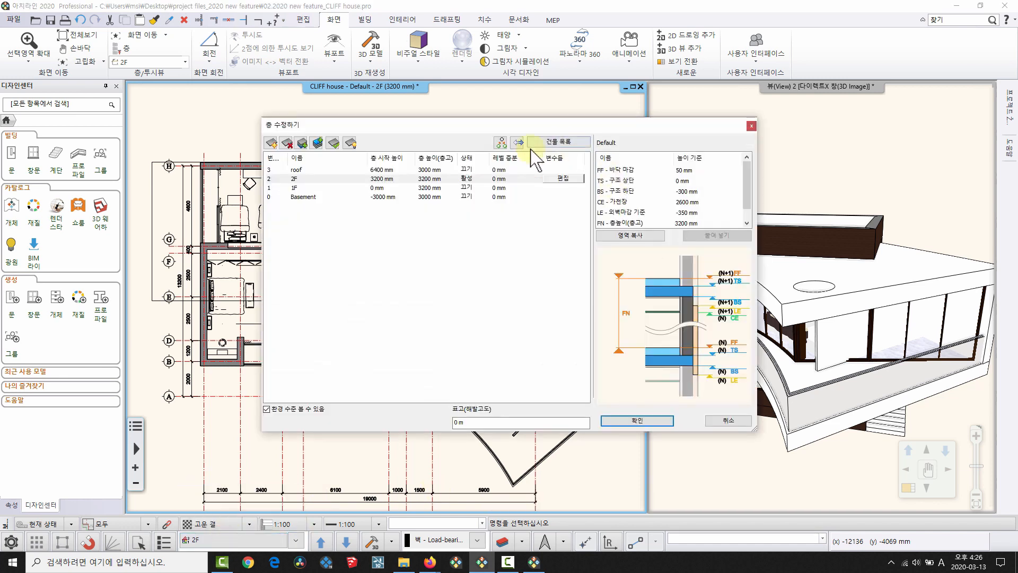
click(467, 187)
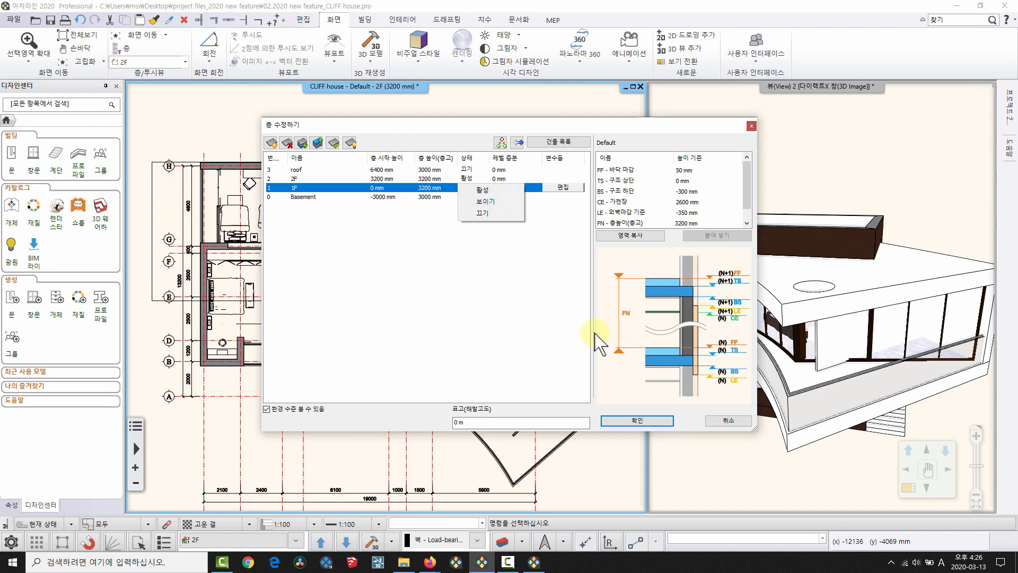
click(500, 316)
key(Escape)
middle_drag(421, 307, 427, 309)
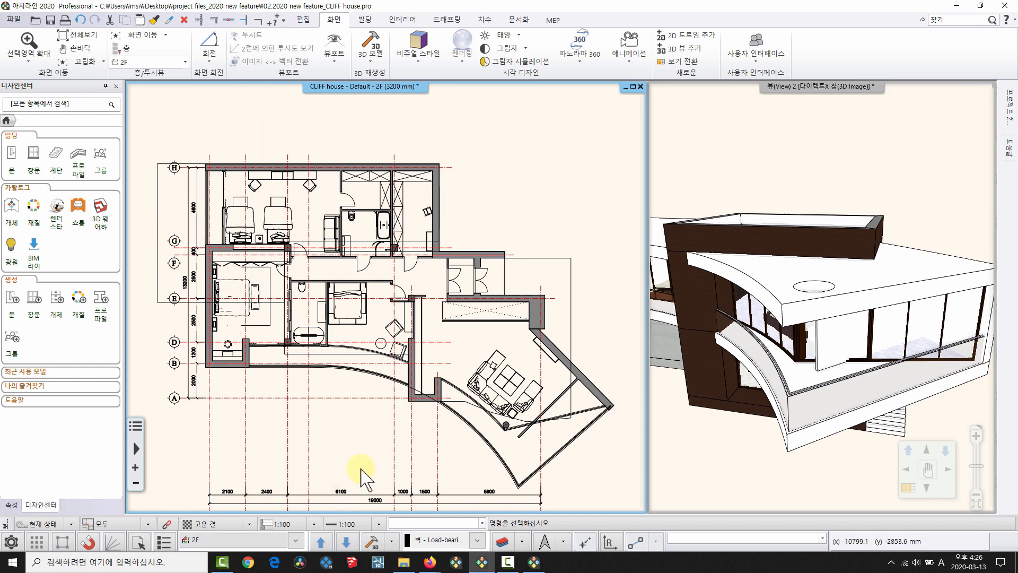
Show the lower floor as a blue ghost under the 2F plan and open the display settings.
click(323, 541)
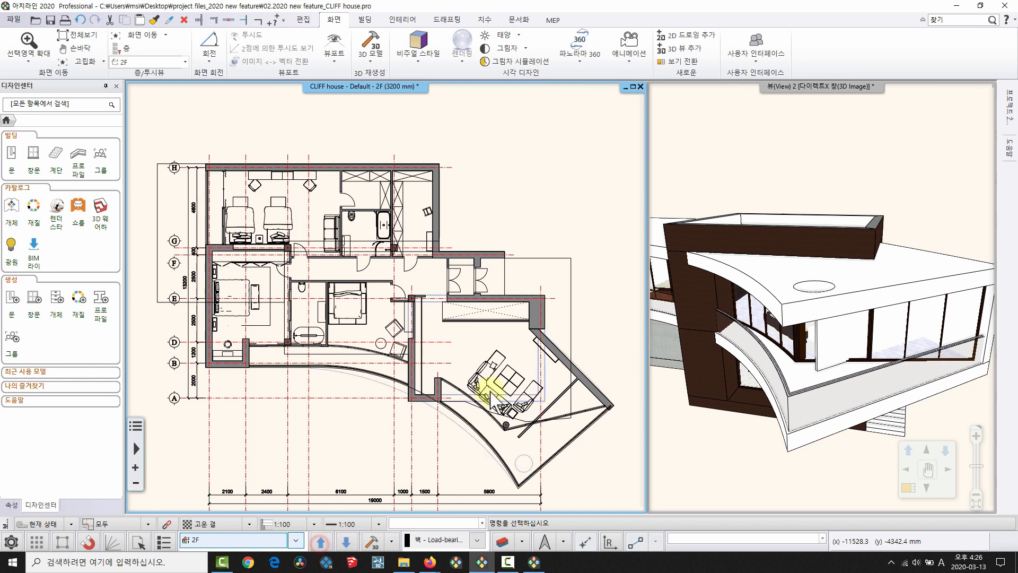
scroll(528, 376, up, 3)
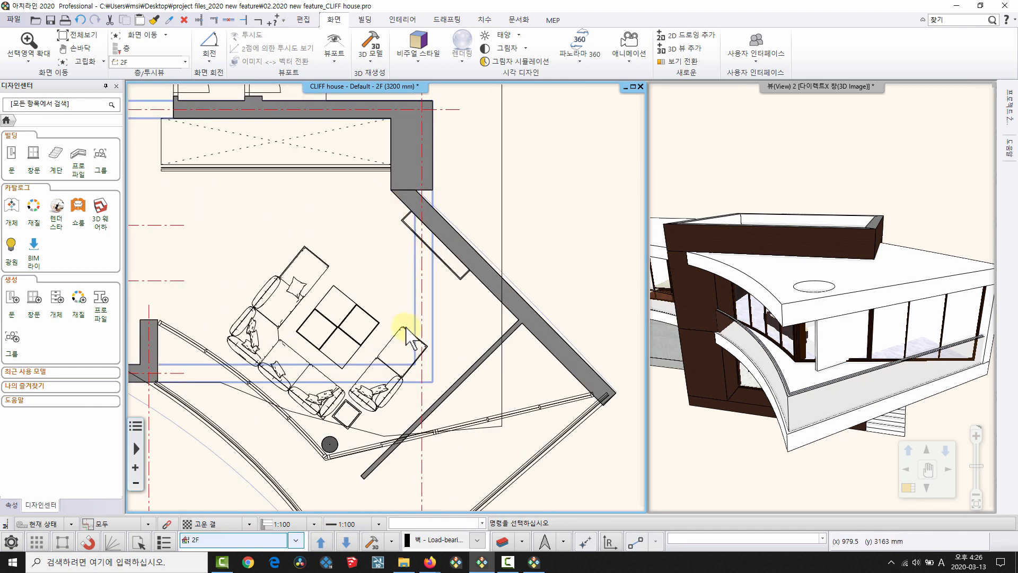
click(346, 542)
middle_drag(467, 287, 555, 355)
scroll(454, 318, down, 3)
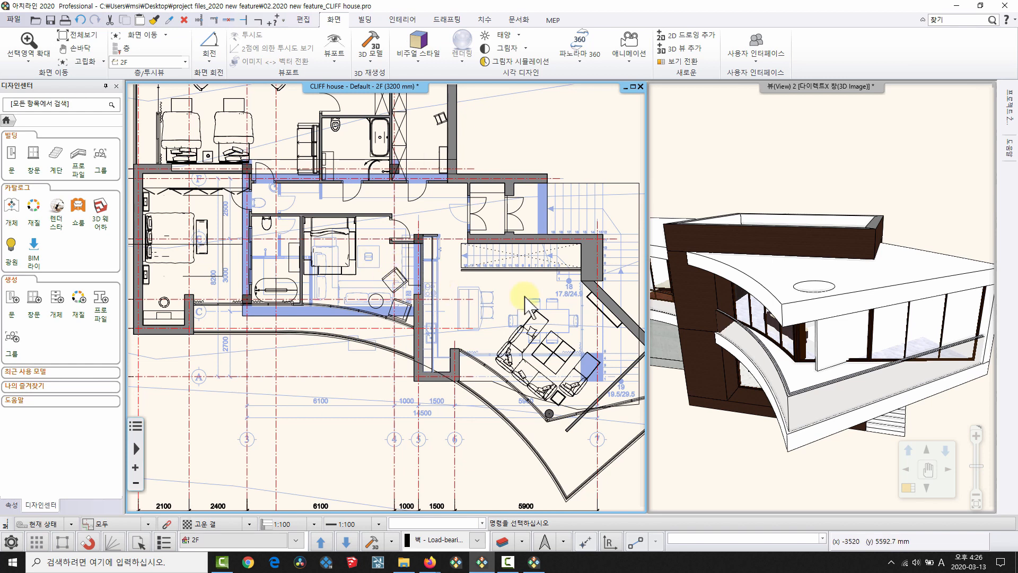
middle_drag(568, 193, 485, 240)
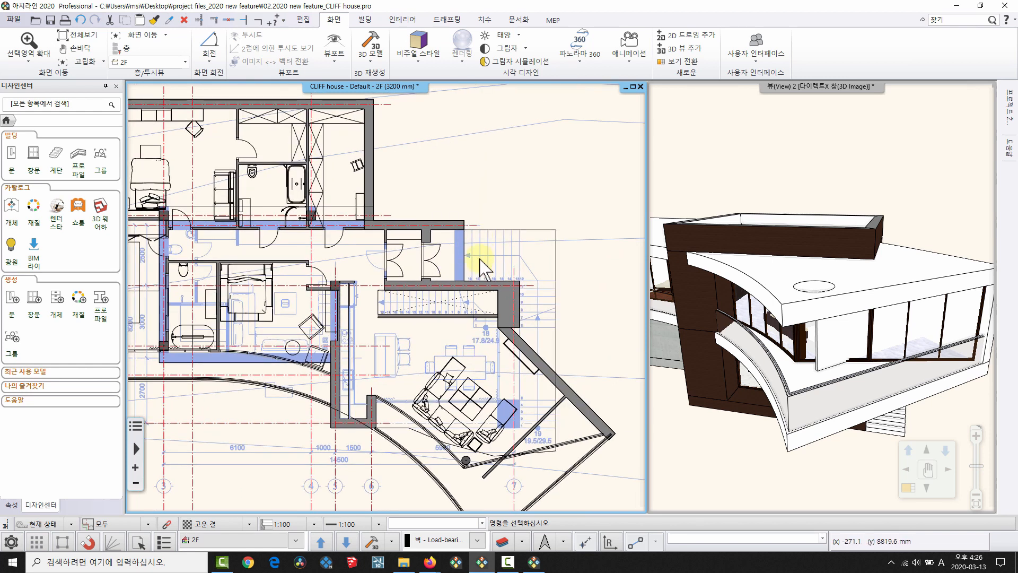
click(15, 545)
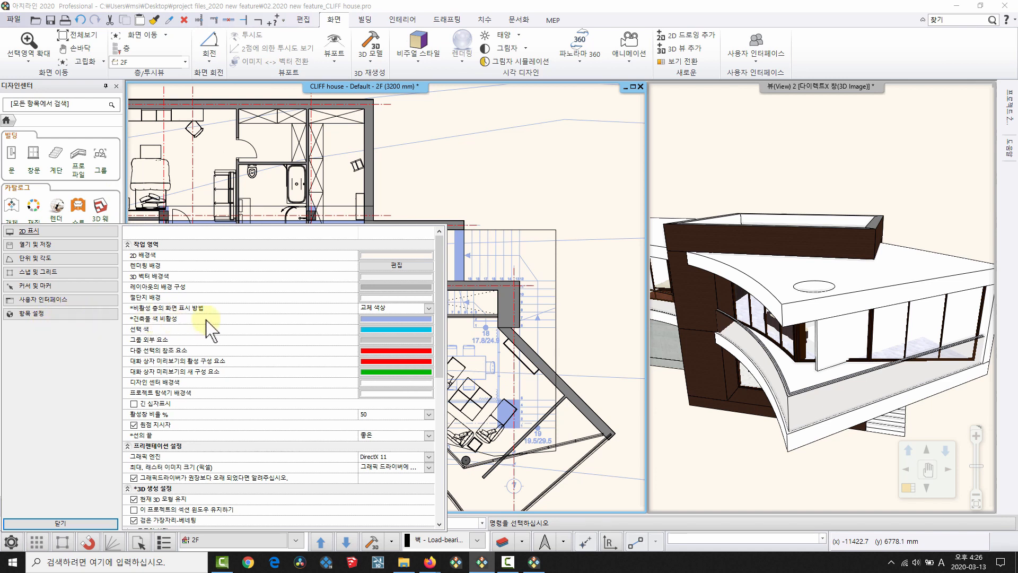
Set the inactive building colour to green and check the result on the plan.
click(395, 318)
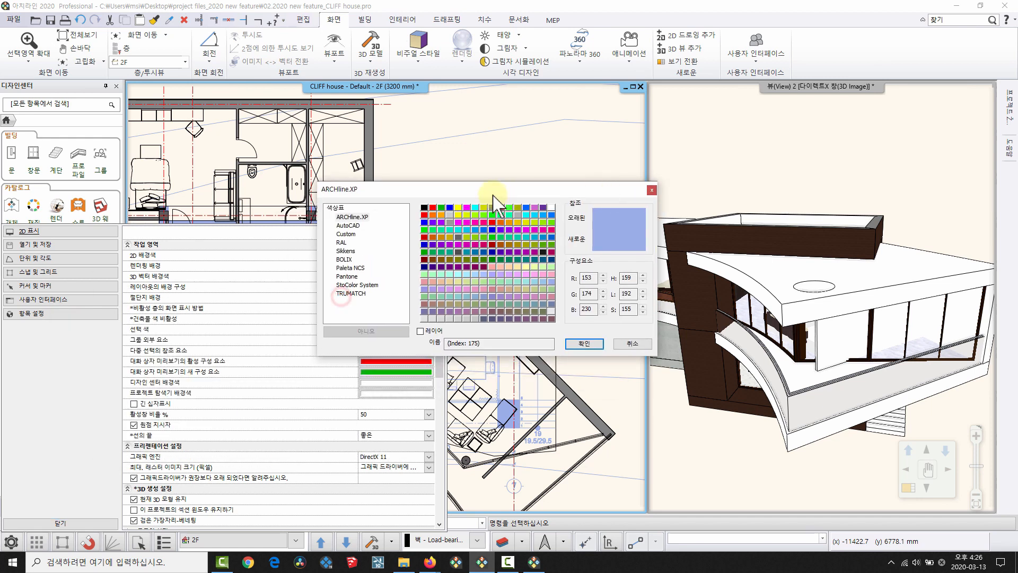
click(441, 208)
click(584, 343)
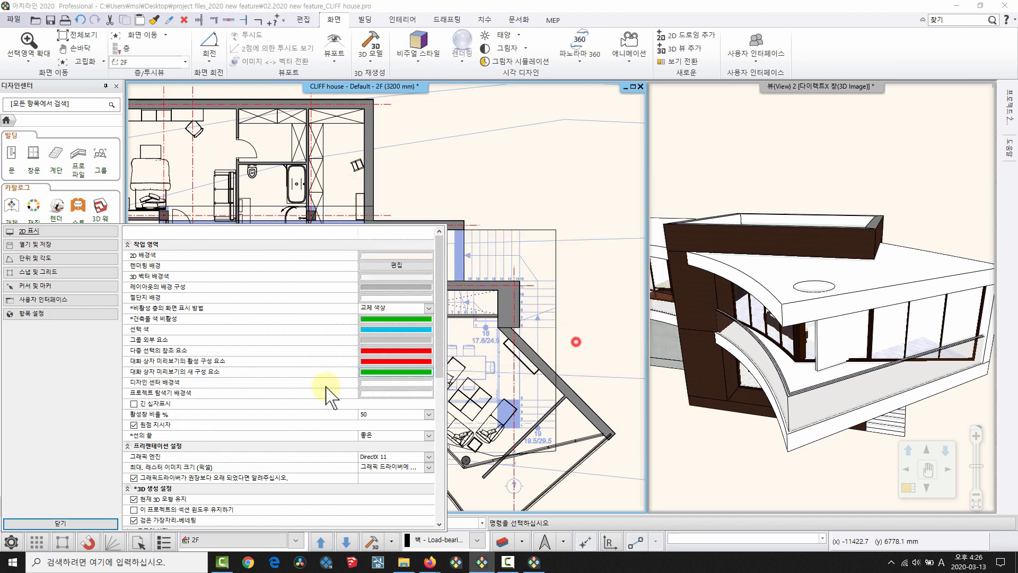
click(89, 524)
scroll(536, 231, up, 3)
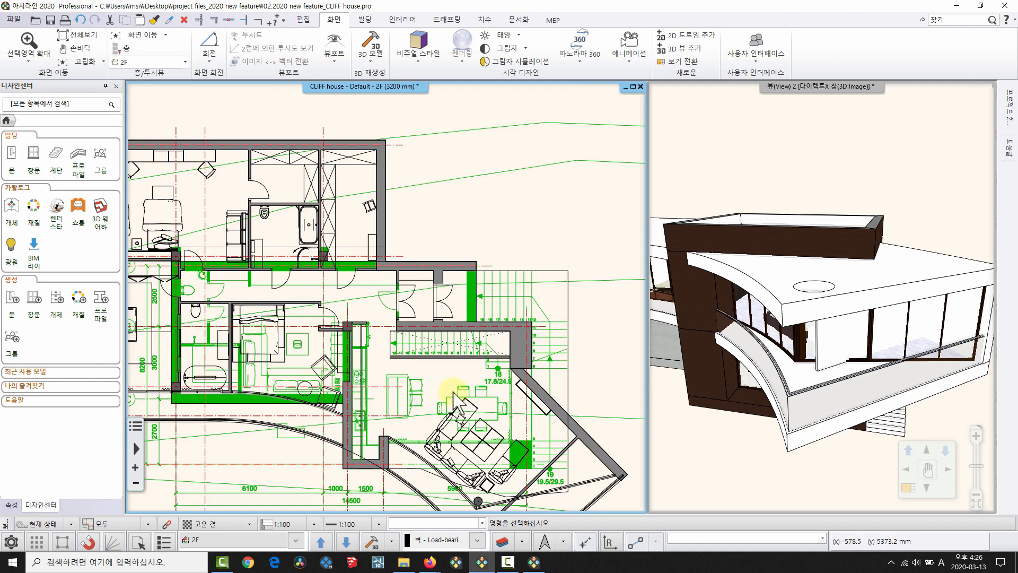
scroll(378, 261, down, 3)
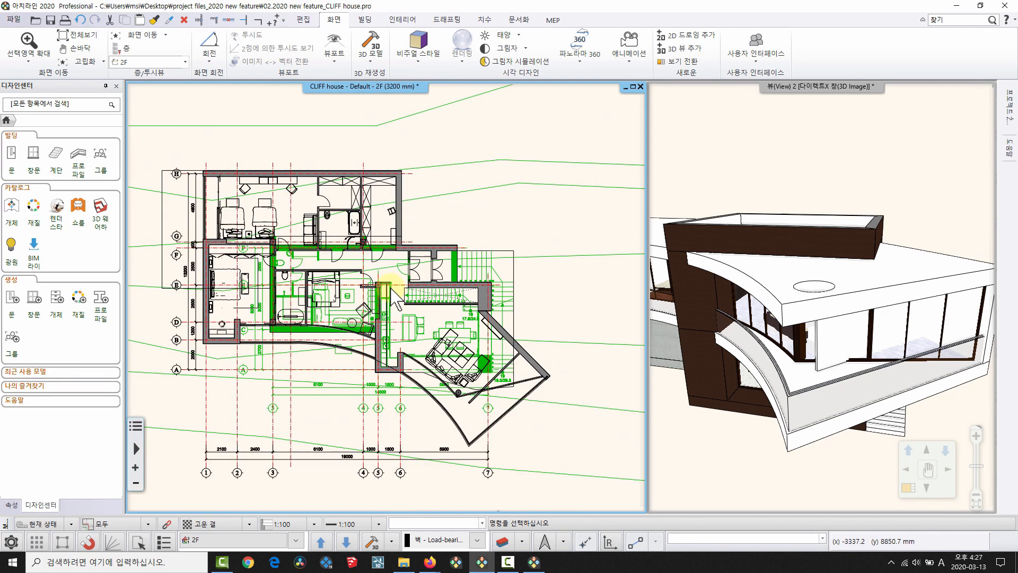
Change the inactive-floor display method to 중간 톤 (middle tone) and review the plan.
click(9, 542)
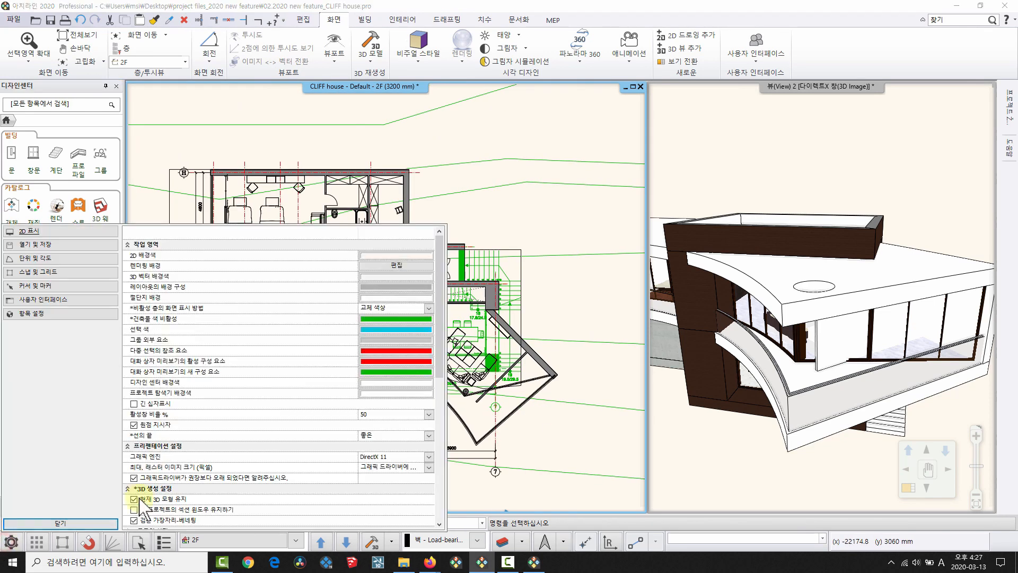
click(392, 308)
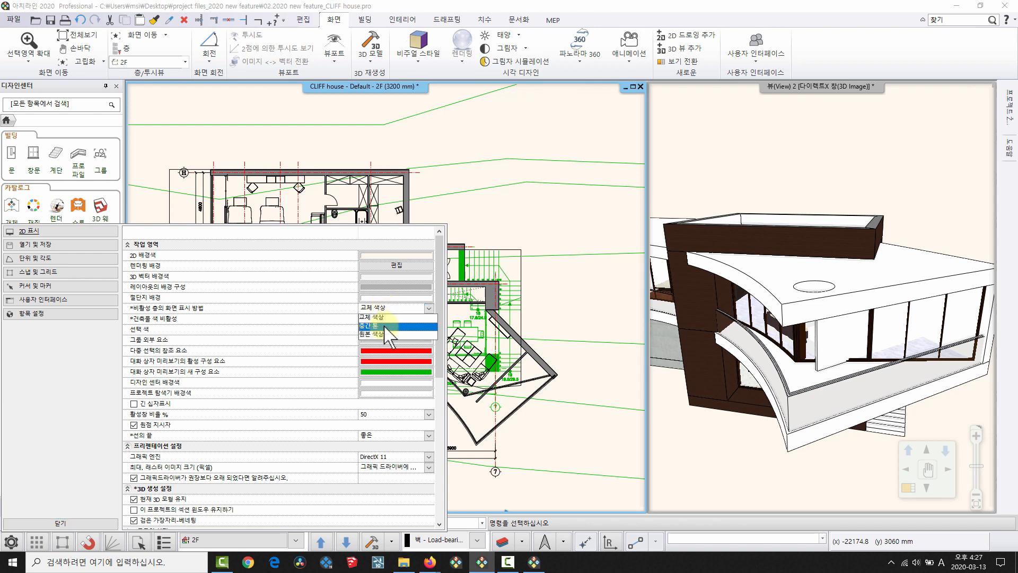
click(385, 325)
click(52, 523)
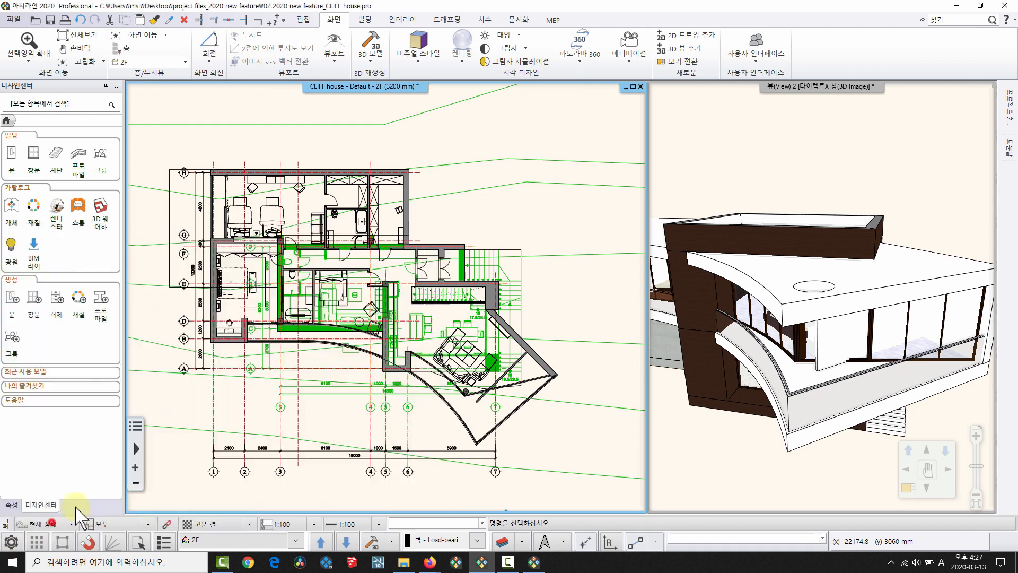
scroll(403, 342, up, 6)
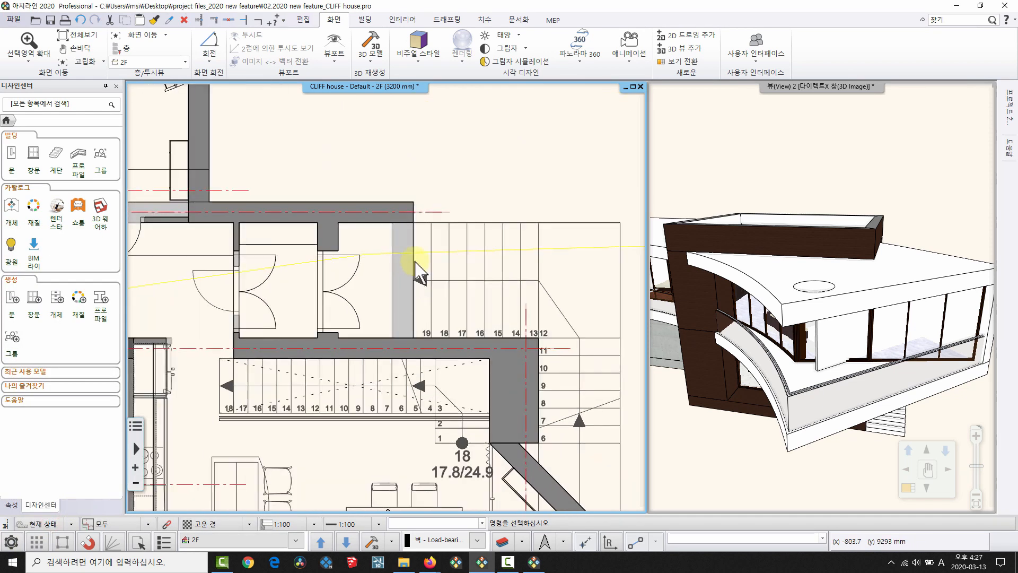
scroll(372, 254, down, 4)
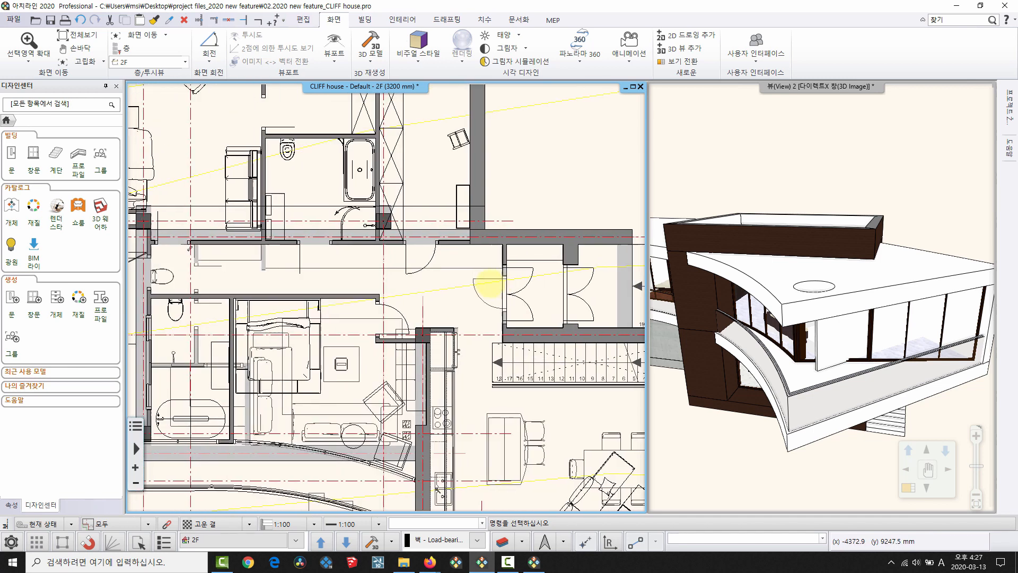
scroll(570, 307, down, 4)
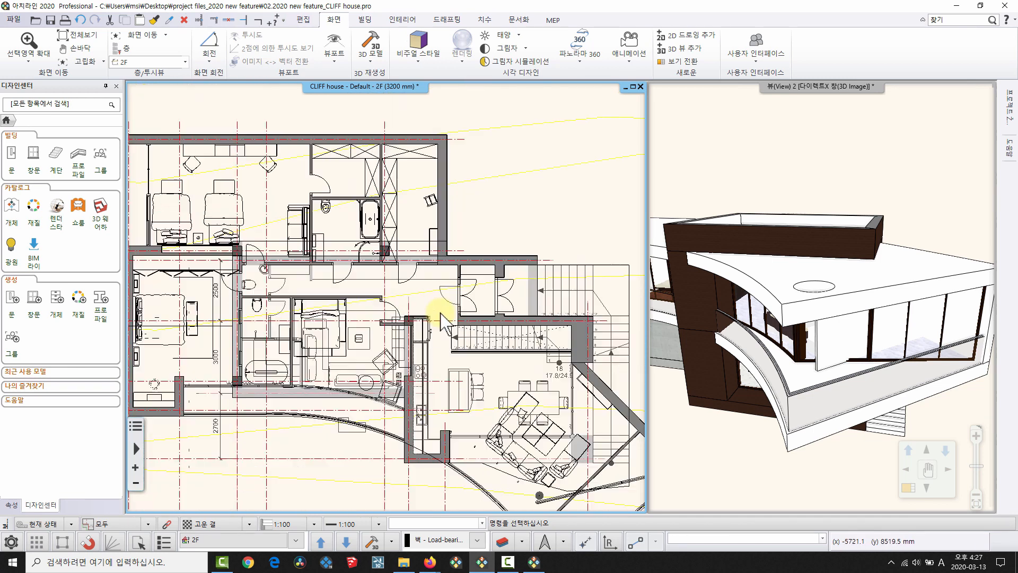
Switch to 1F and back to 2F, then set inactive floors to 원본 색상 (original colours).
click(347, 541)
click(321, 541)
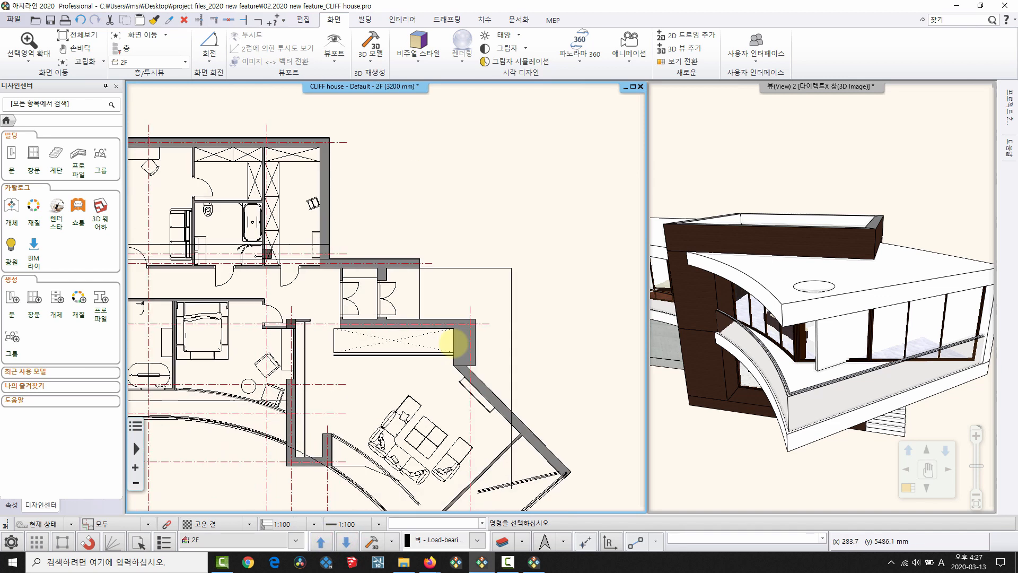
click(87, 540)
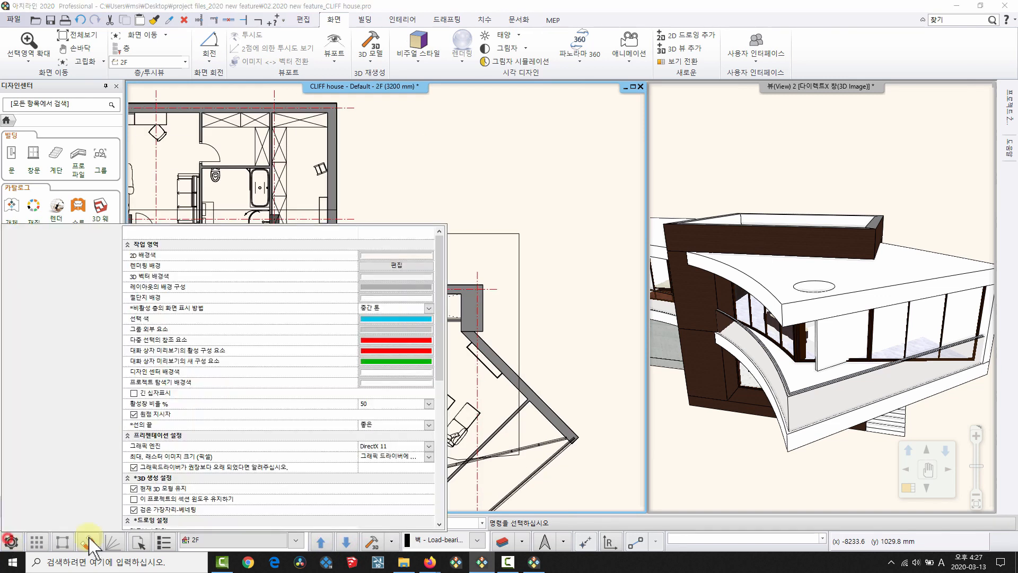
click(429, 307)
click(382, 328)
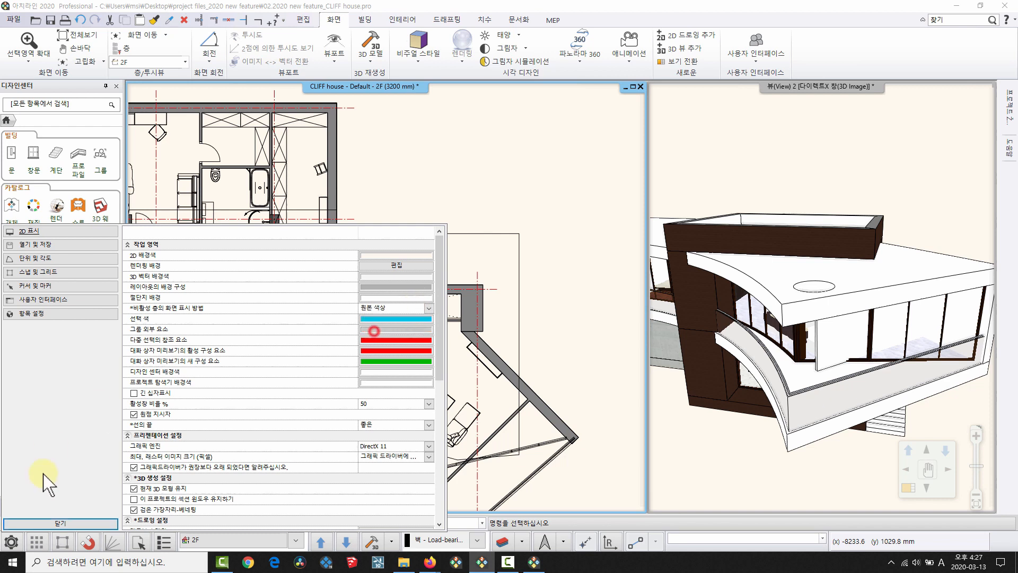
click(57, 521)
middle_drag(504, 289, 500, 226)
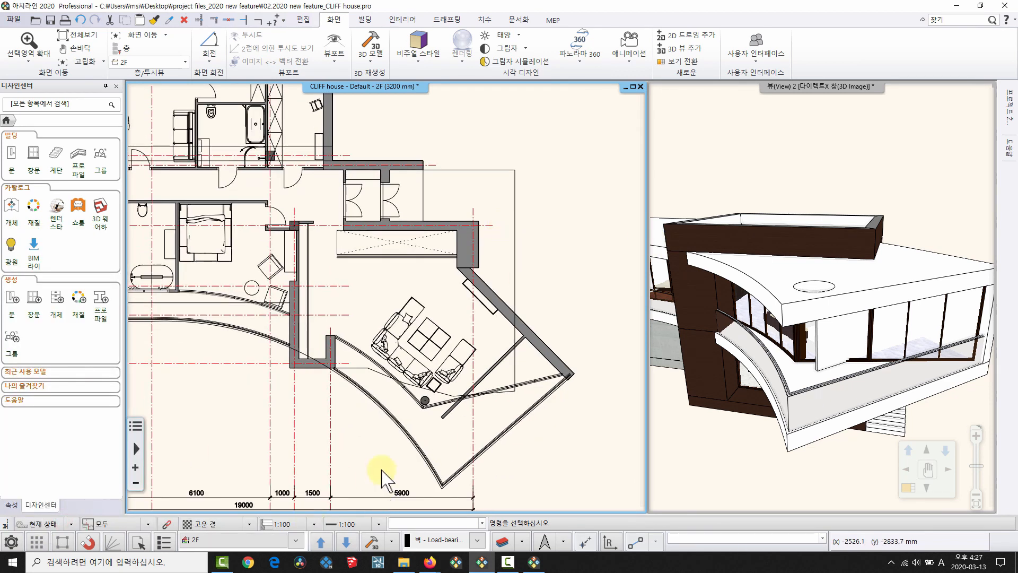
Overlay the lower floor in original colours beneath 2F, clear a stray selection, and reopen display settings.
click(346, 541)
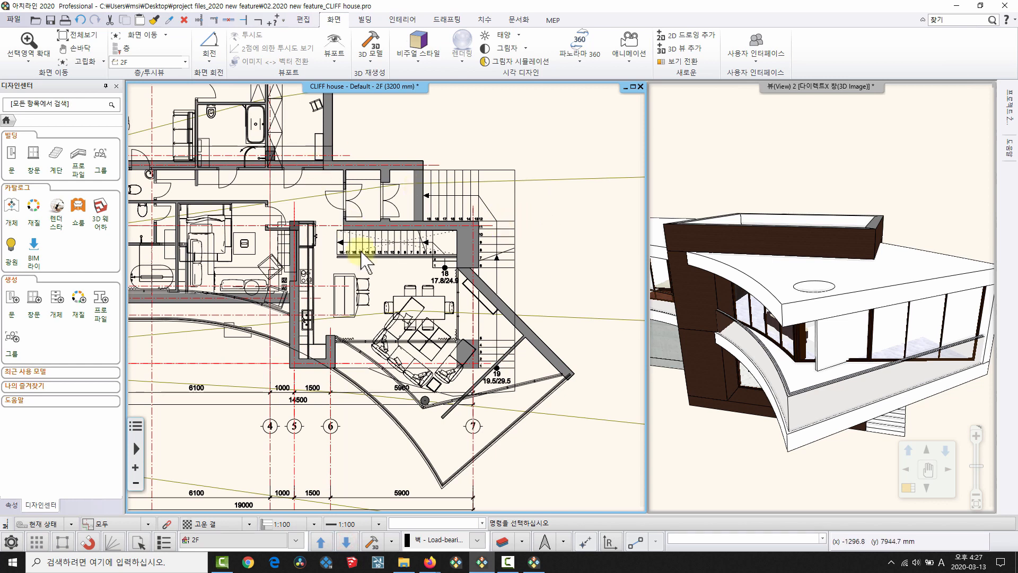
middle_drag(257, 97, 323, 192)
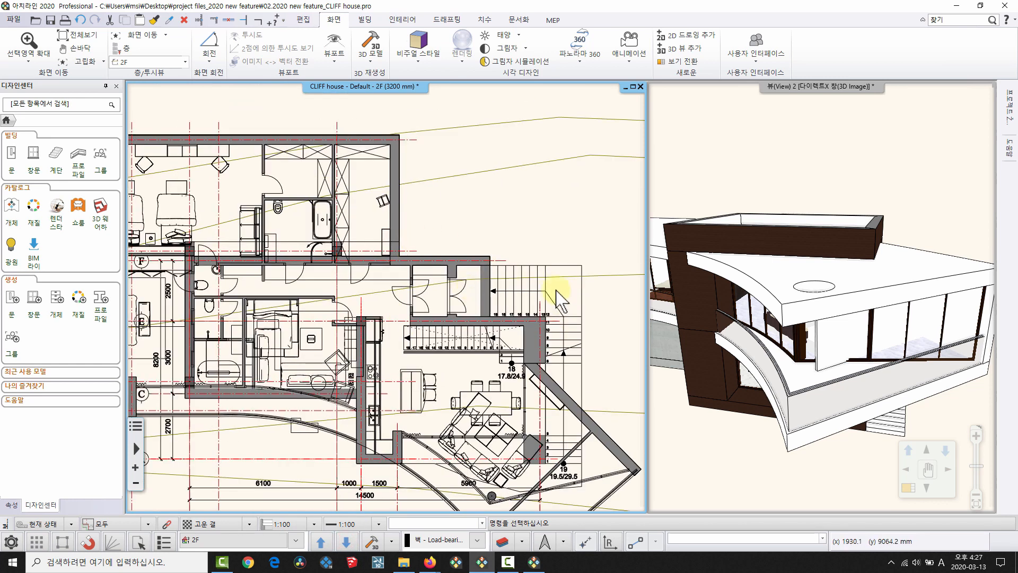
click(578, 318)
click(537, 288)
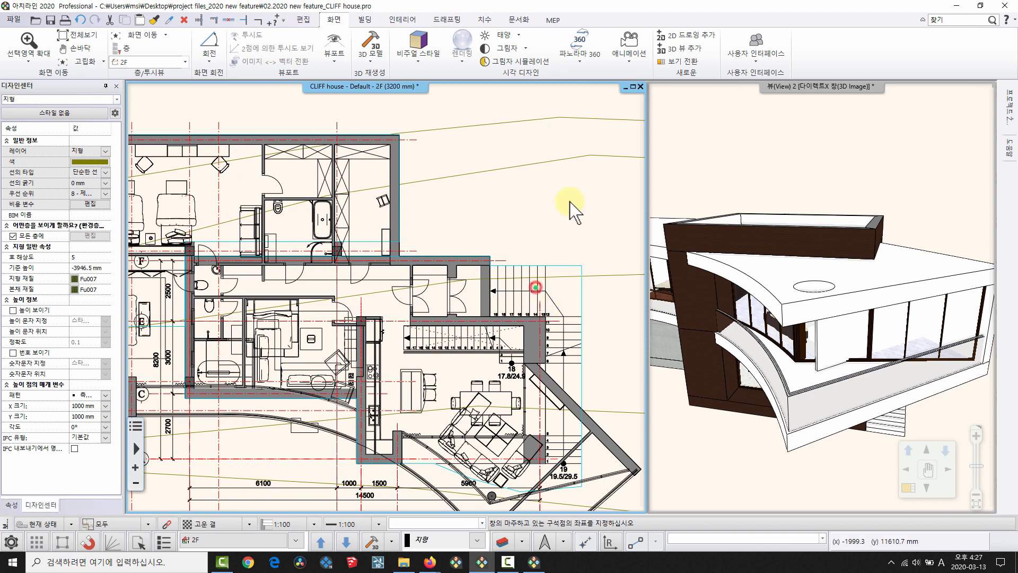
key(Escape)
middle_drag(538, 307, 544, 274)
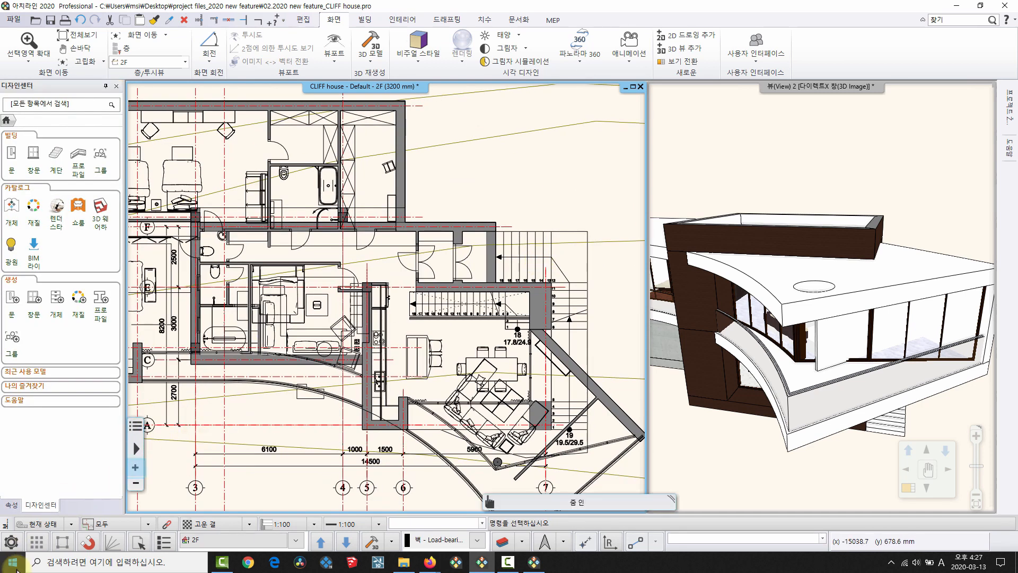
click(11, 542)
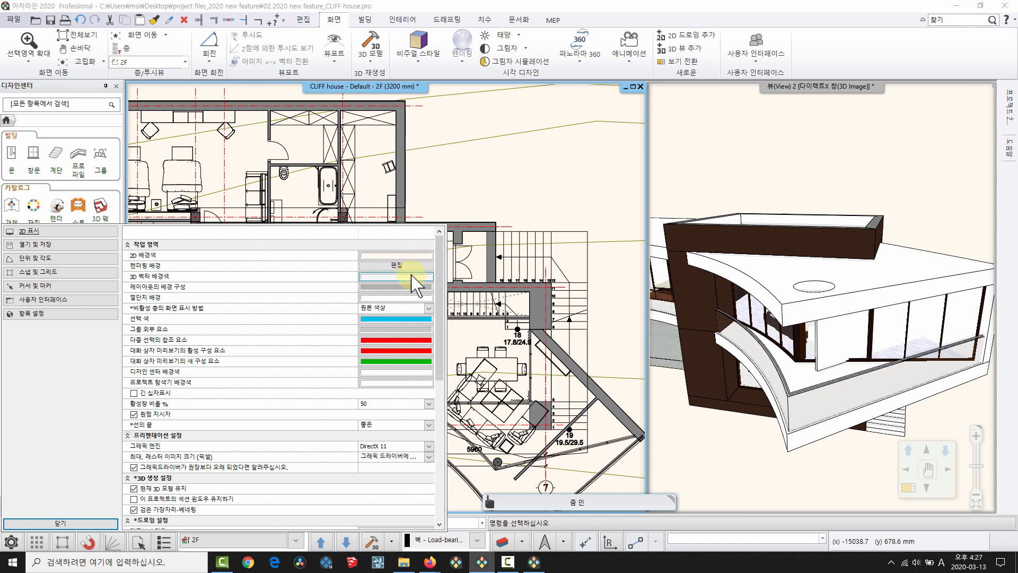
Close the display settings and adjust the Hundremeterskogen 2etg plan and 3D views.
key(Escape)
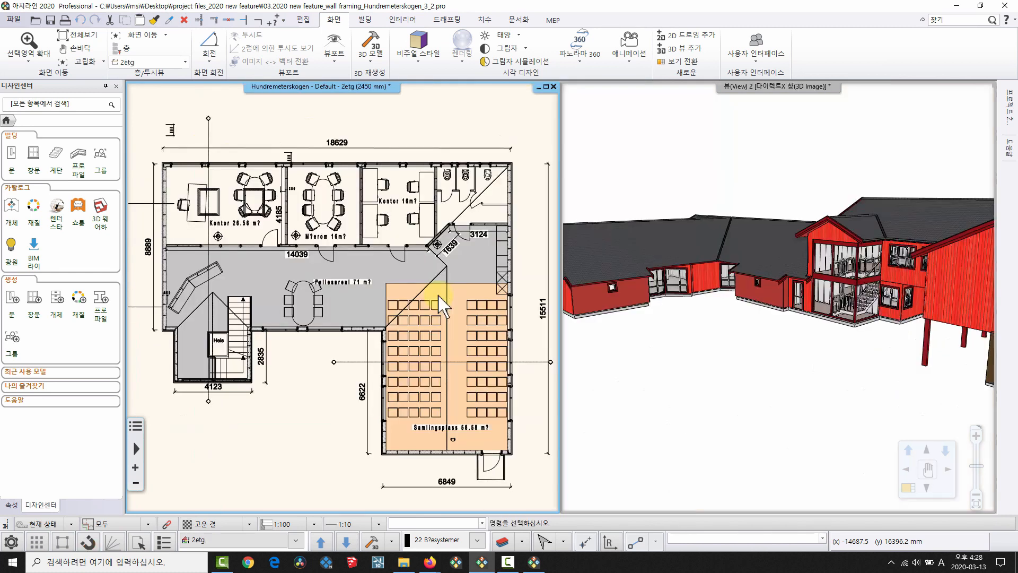
middle_drag(317, 224, 298, 183)
middle_drag(807, 307, 845, 302)
scroll(340, 313, up, 3)
scroll(341, 313, up, 3)
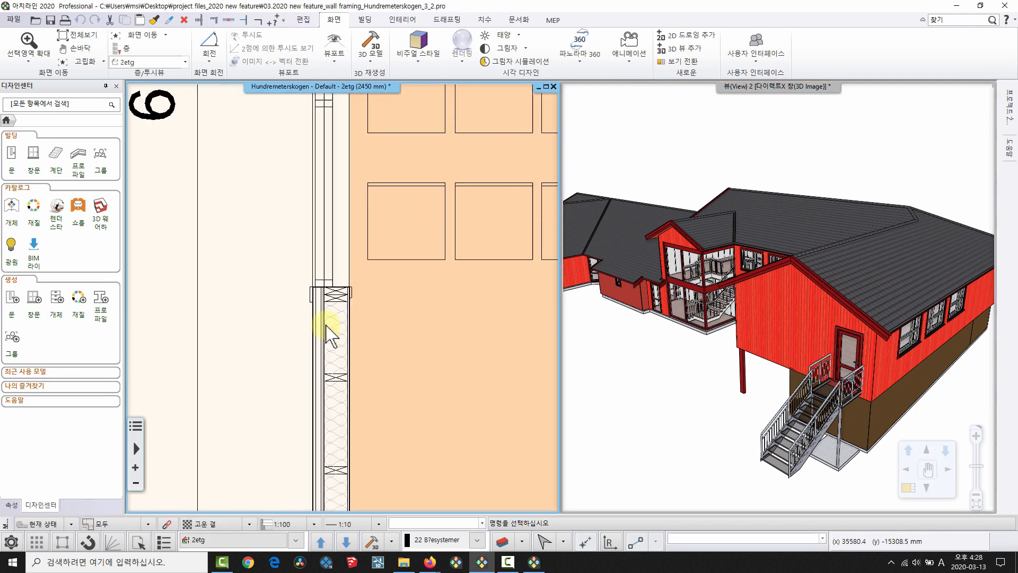
Select the wall beside the Samlingsplass room, then clear the selection.
click(339, 309)
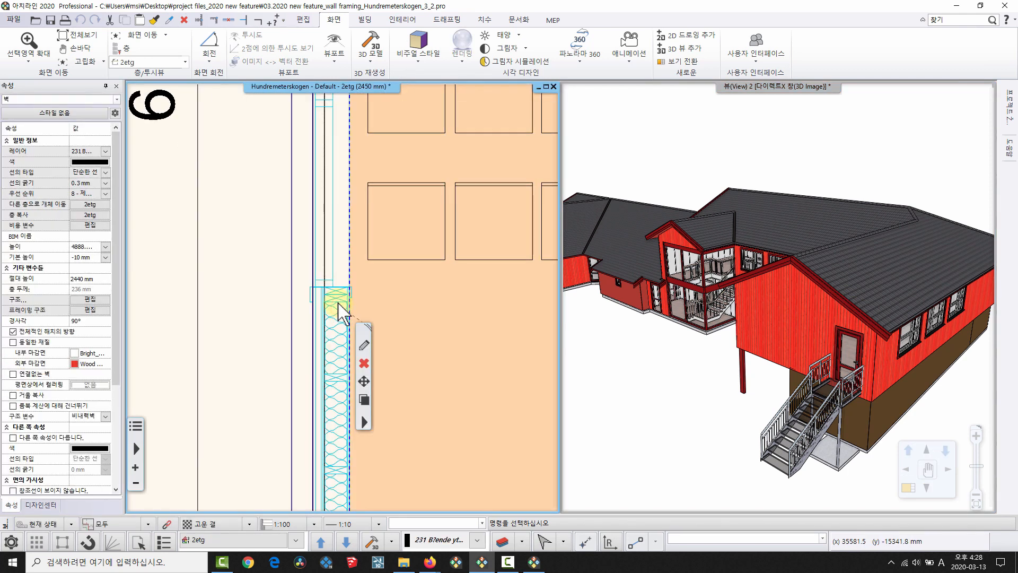
scroll(337, 310, down, 3)
scroll(305, 317, up, 2)
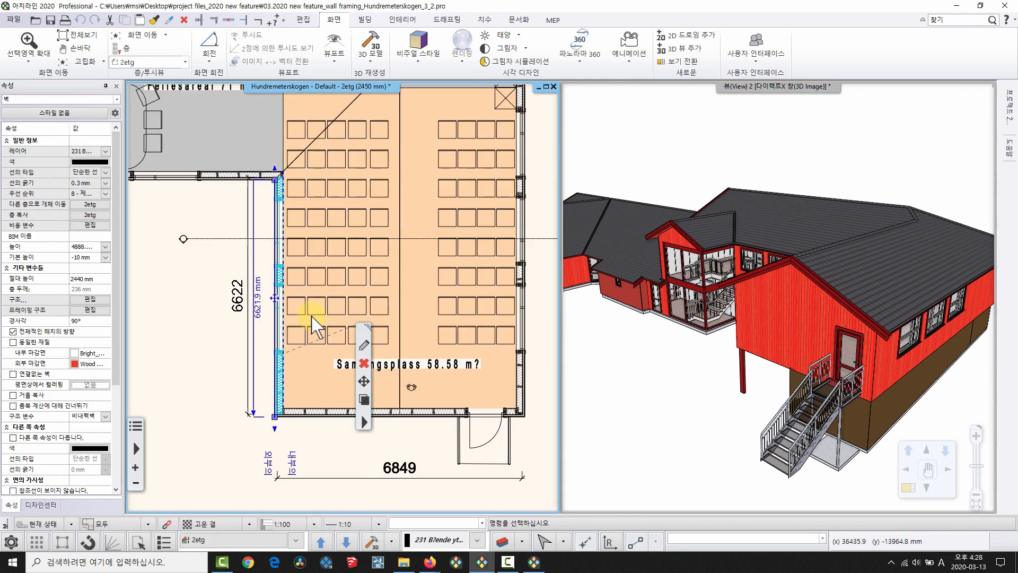
click(294, 237)
Regenerate the 3D model through 3D 생성 설정 with wall and roof framing kept on.
drag(928, 409, 626, 420)
click(340, 414)
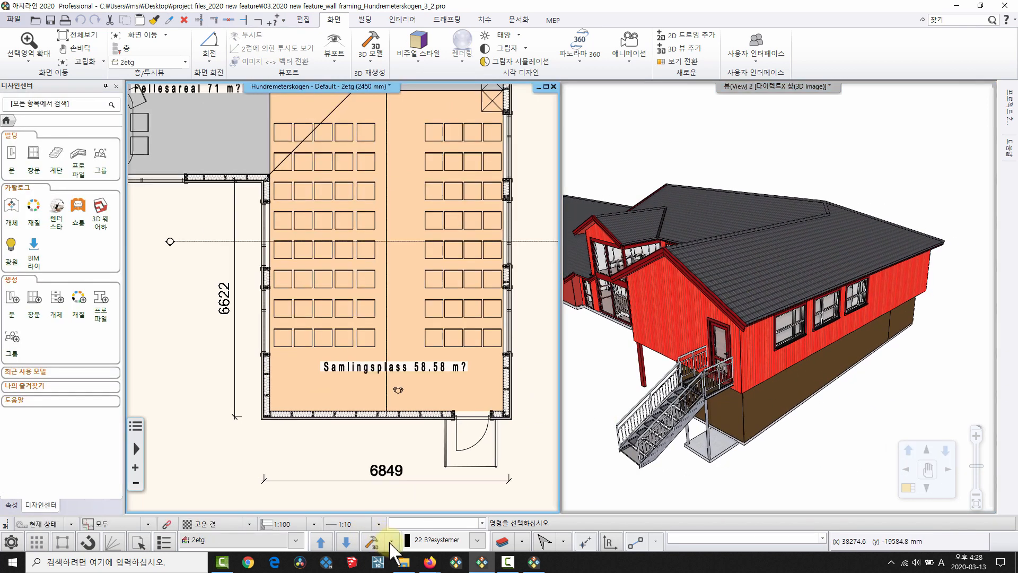
click(372, 541)
click(410, 464)
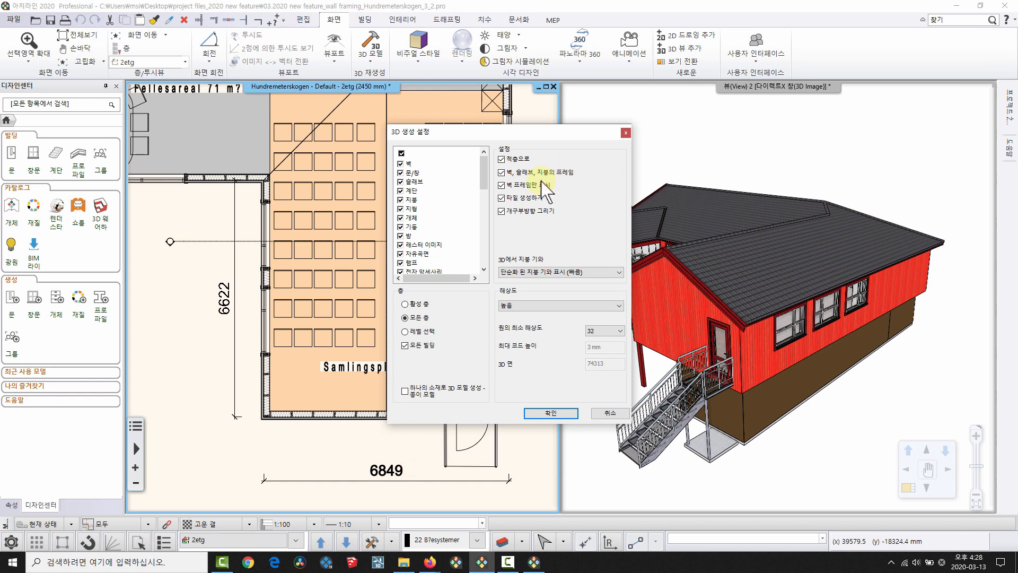
click(570, 409)
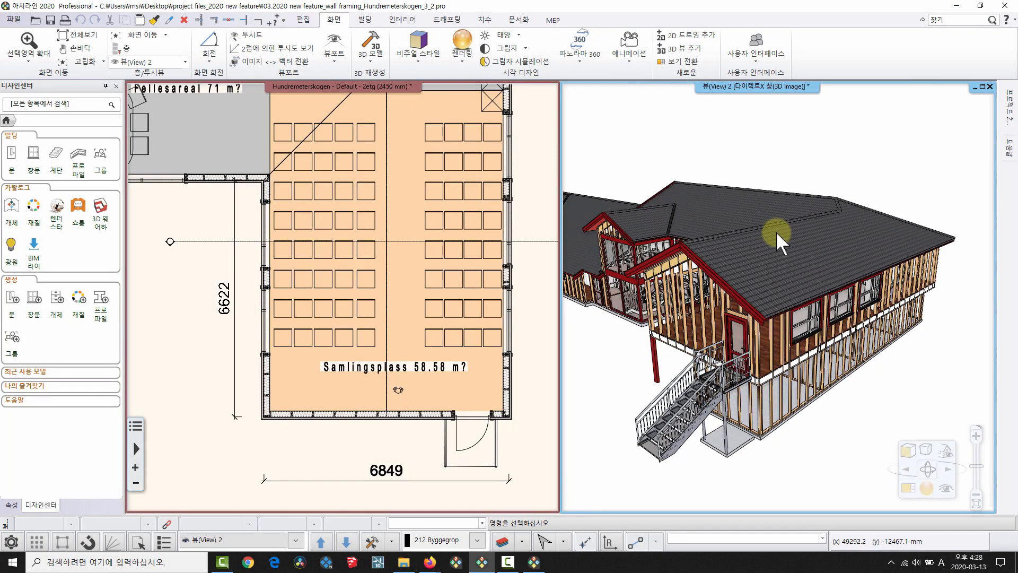
Maximize the 3D view and orbit the framed building, viewing window walls, carport and gabled wing.
double_click(756, 86)
middle_drag(455, 271, 611, 276)
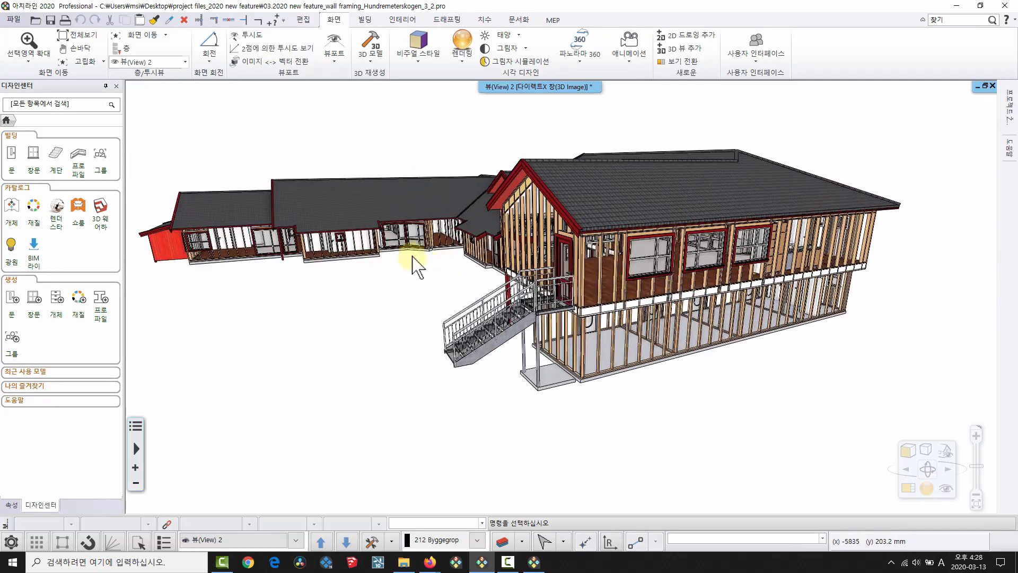
middle_drag(412, 257, 393, 281)
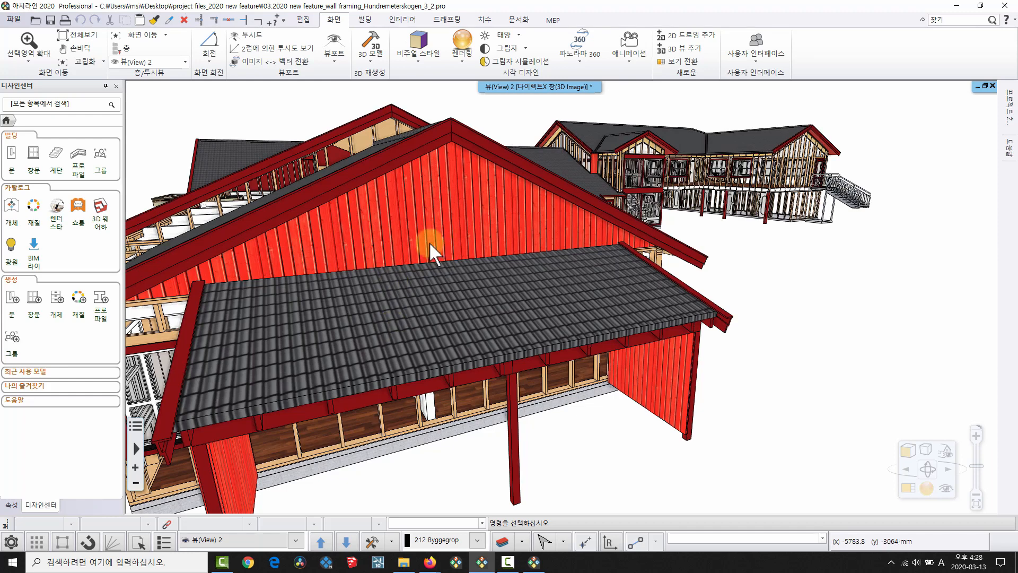
middle_drag(386, 333, 590, 320)
middle_drag(536, 295, 528, 198)
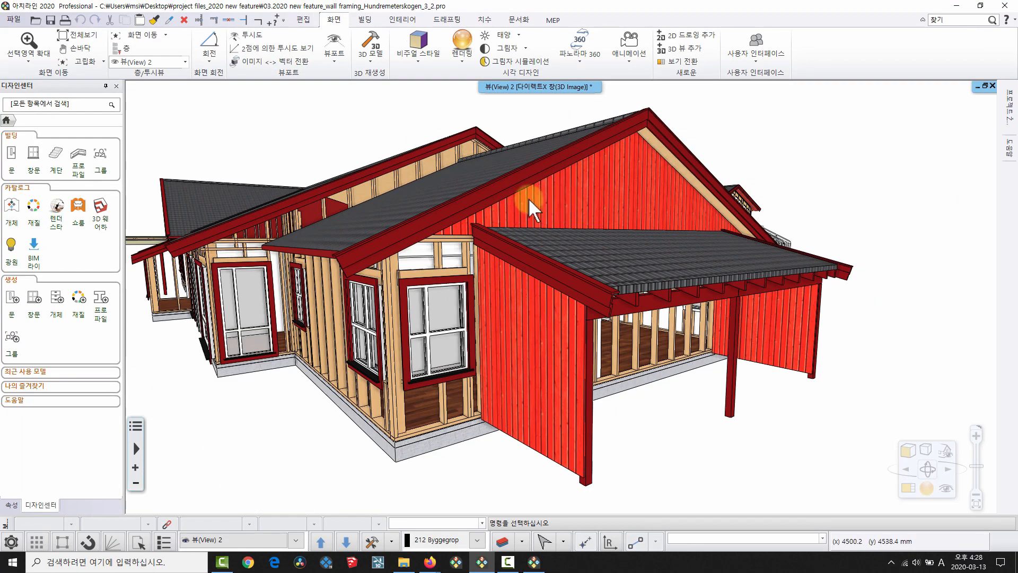
middle_drag(662, 346, 243, 355)
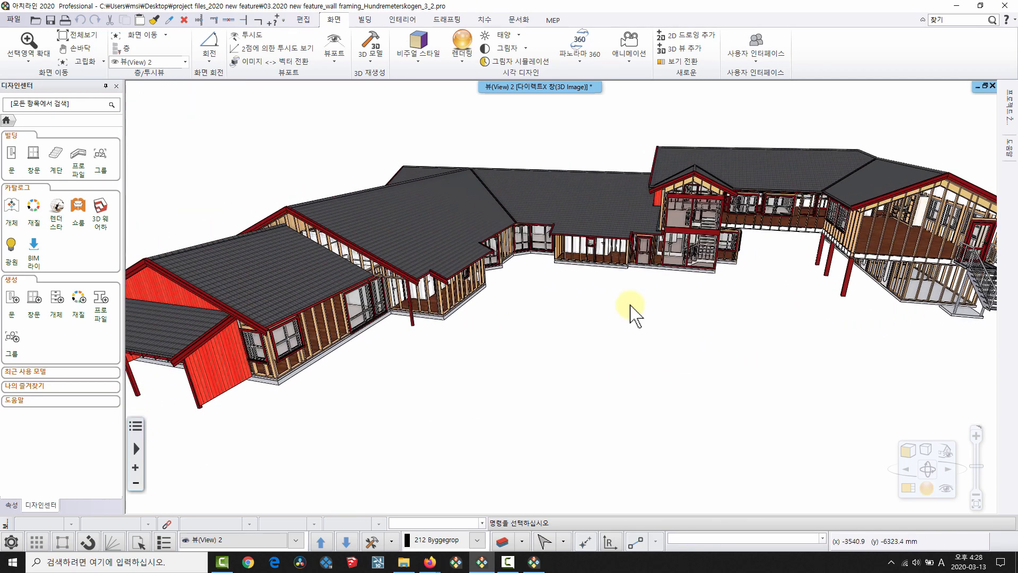
middle_drag(635, 315, 680, 314)
middle_drag(619, 251, 805, 205)
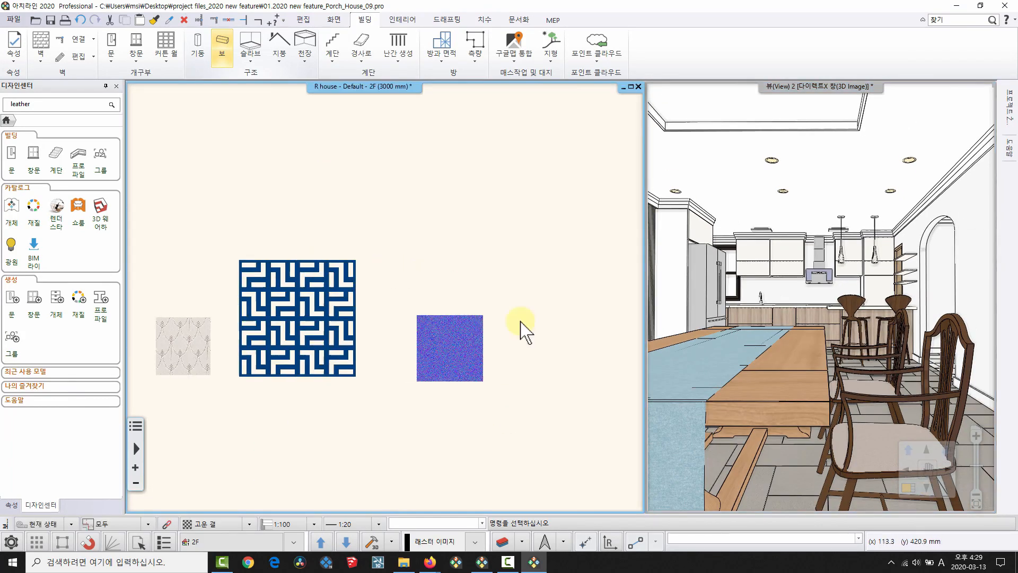
Zoom the 3D view out to the Porch house exterior and pan the plan to the Y1–Y2 room.
drag(546, 424, 165, 286)
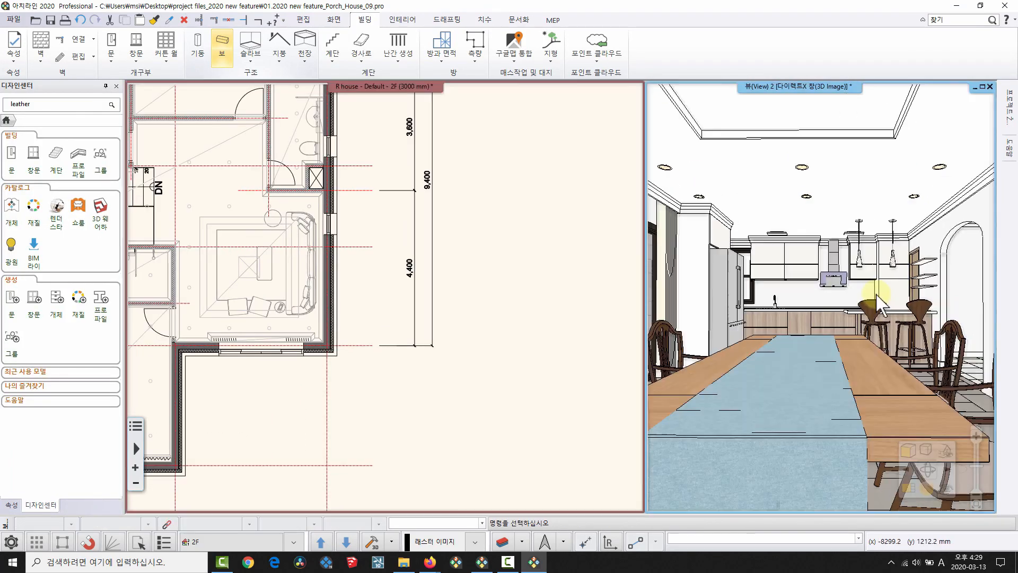
scroll(872, 292, down, 10)
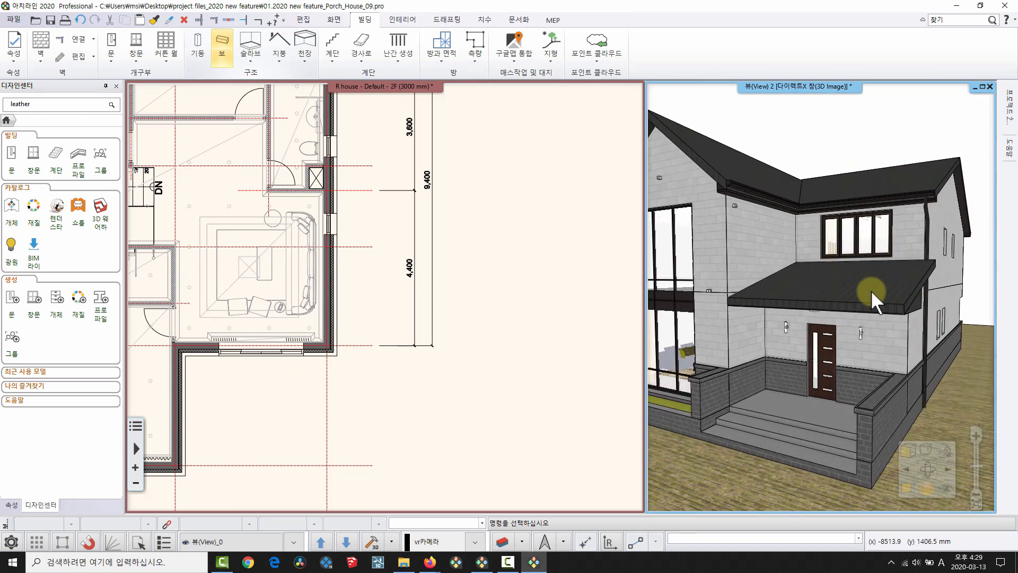
middle_drag(891, 314, 954, 318)
middle_drag(227, 339, 547, 282)
scroll(361, 421, up, 2)
middle_drag(363, 423, 374, 384)
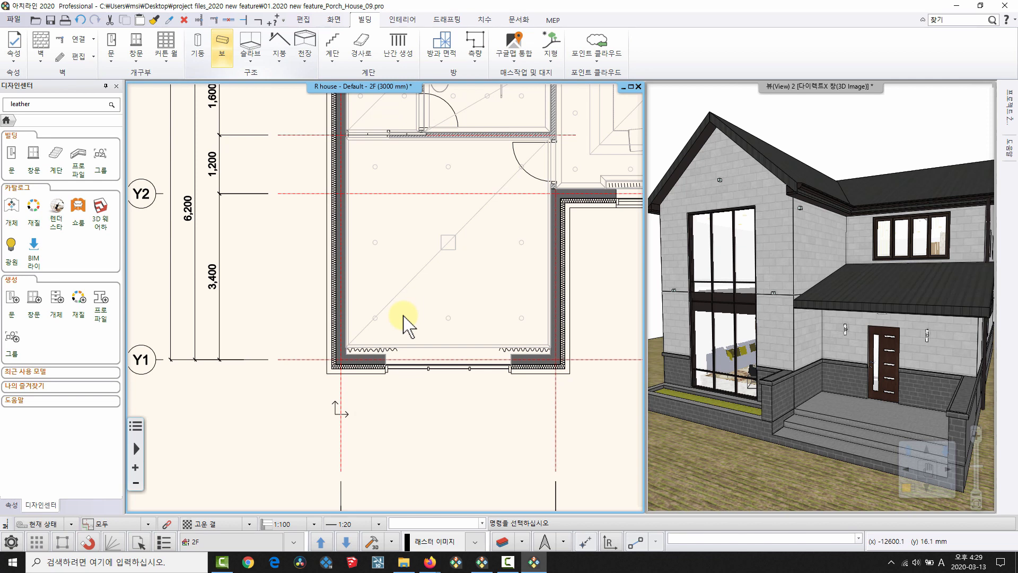
In 태그 정의, add 층 두께 to the Wall tag as row 2 with prefix '벽두께 :'.
click(517, 20)
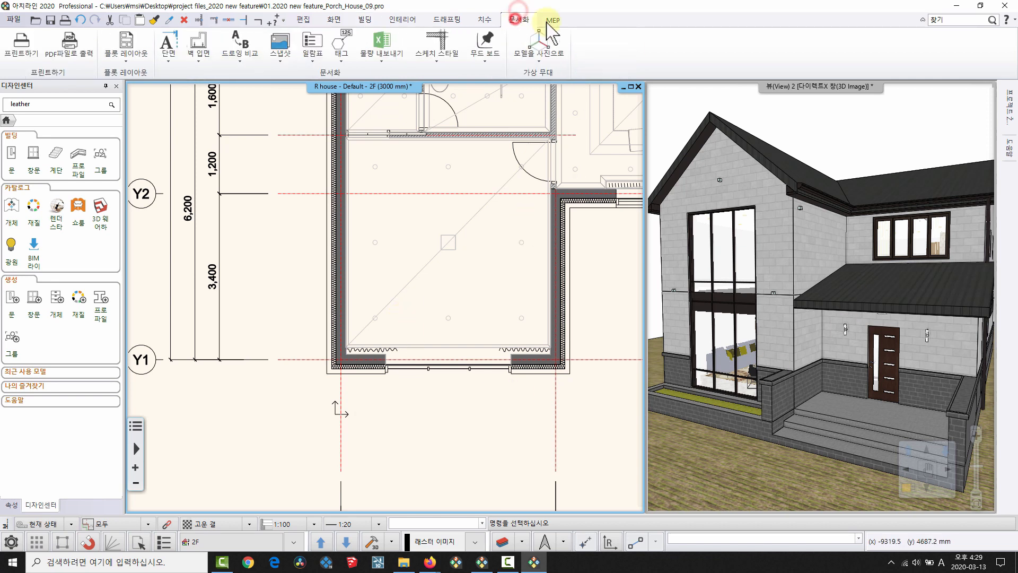
click(342, 55)
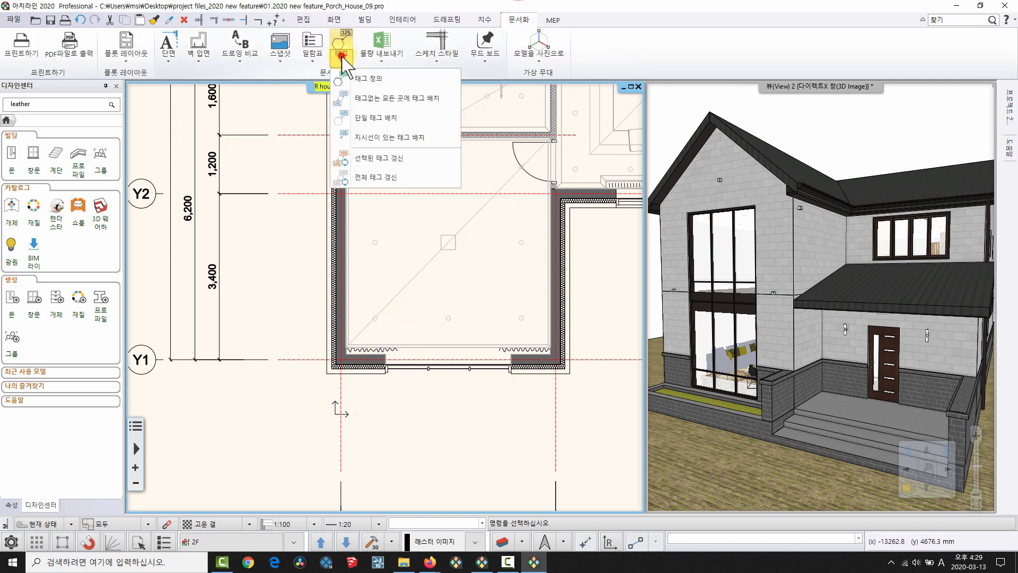
click(350, 78)
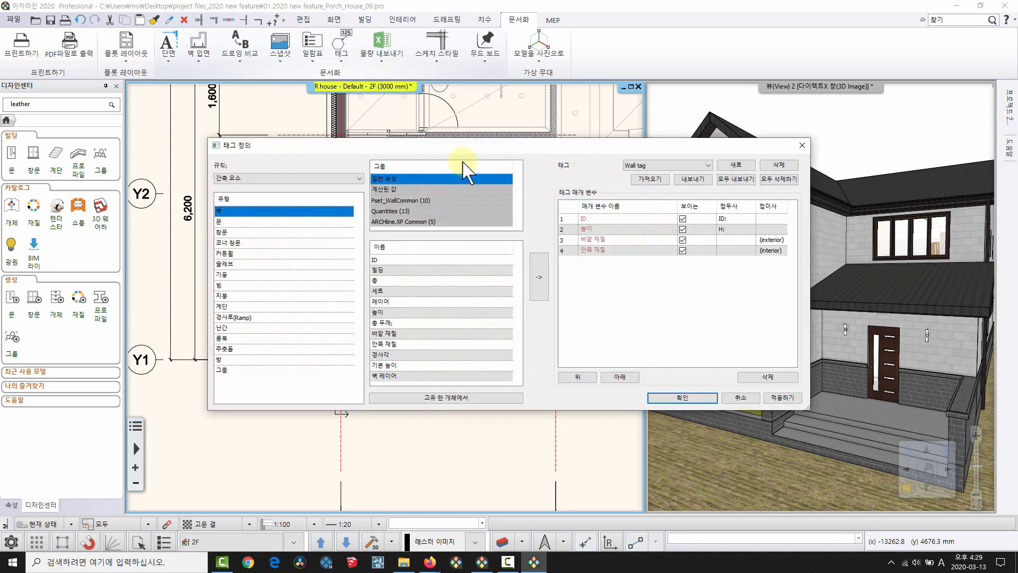
drag(476, 151, 431, 131)
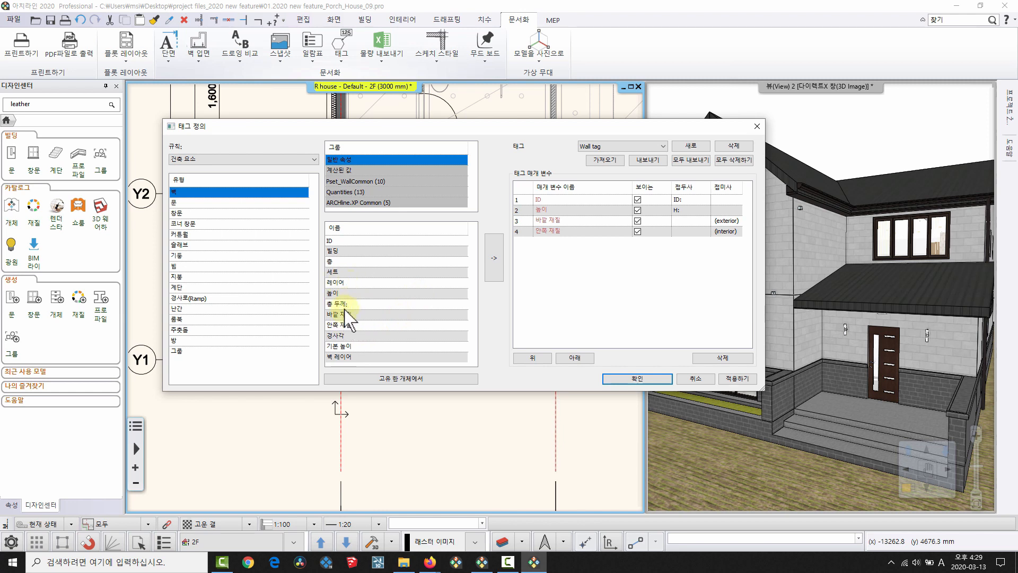
click(344, 304)
click(494, 258)
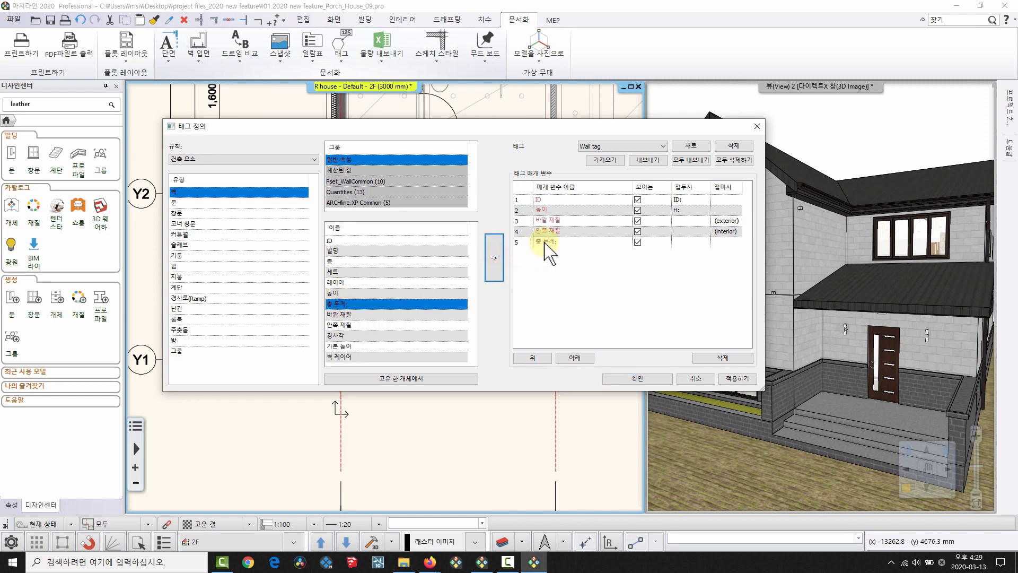
click(545, 242)
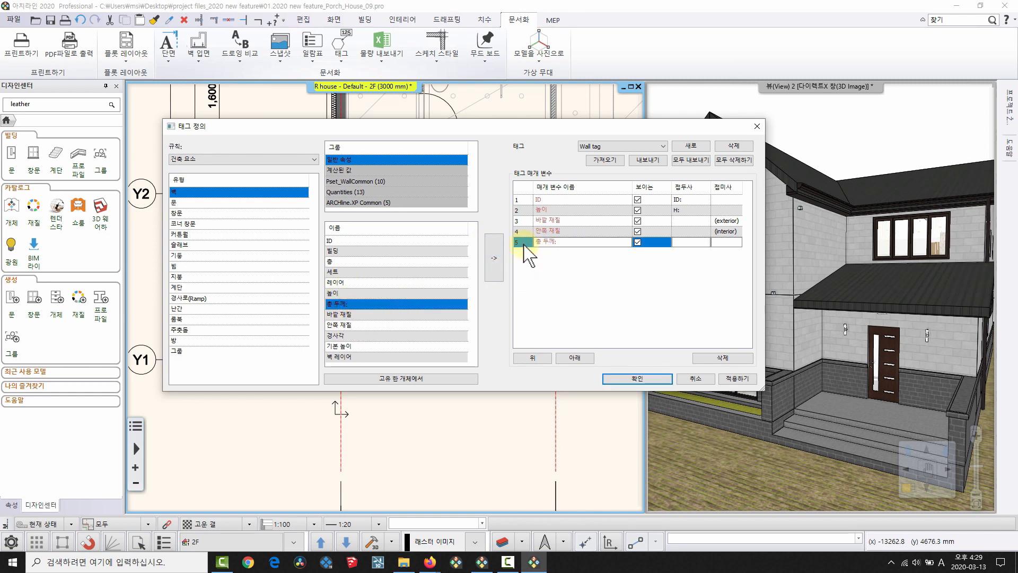
click(532, 357)
click(533, 358)
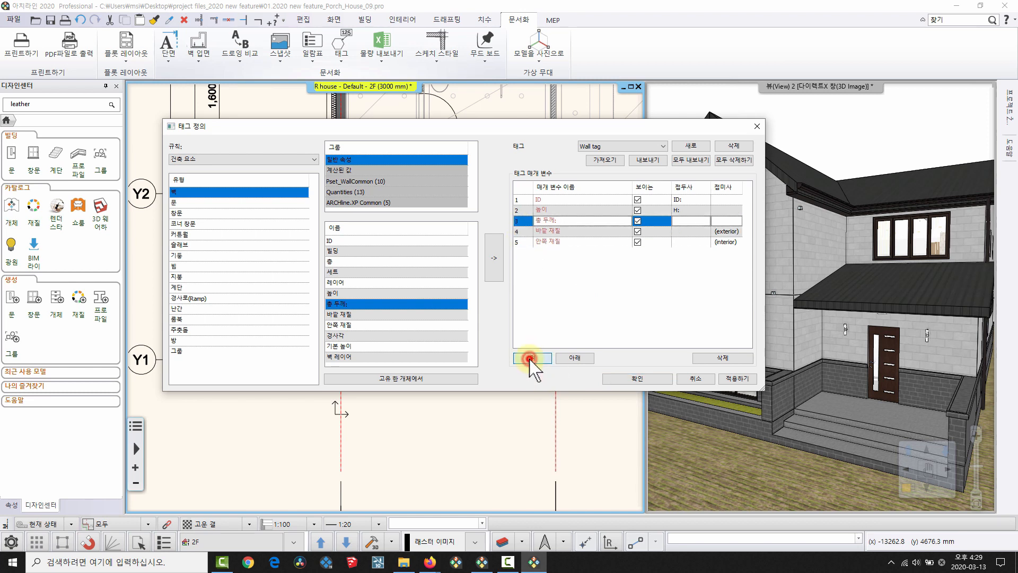
click(532, 357)
click(689, 210)
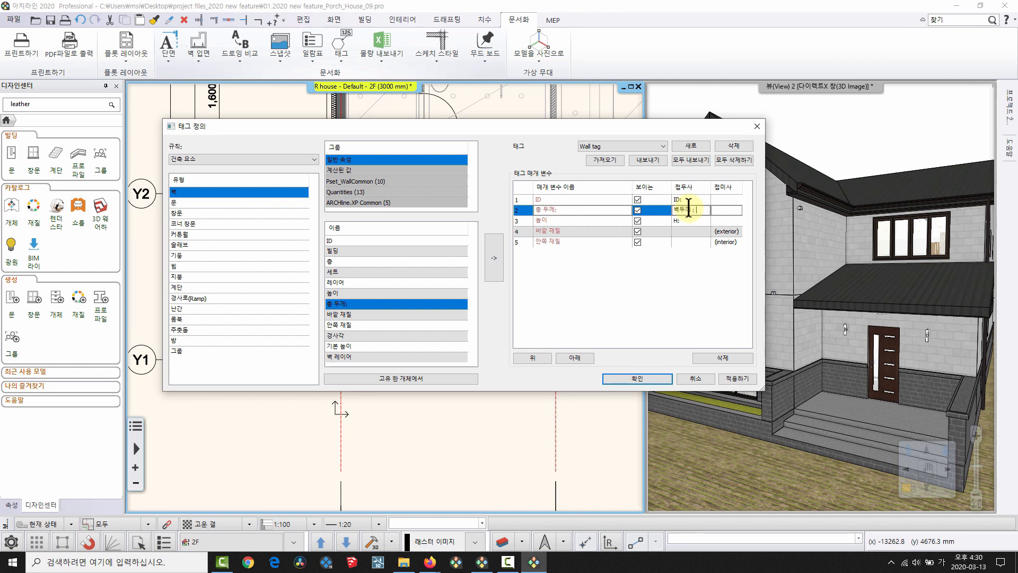
click(637, 379)
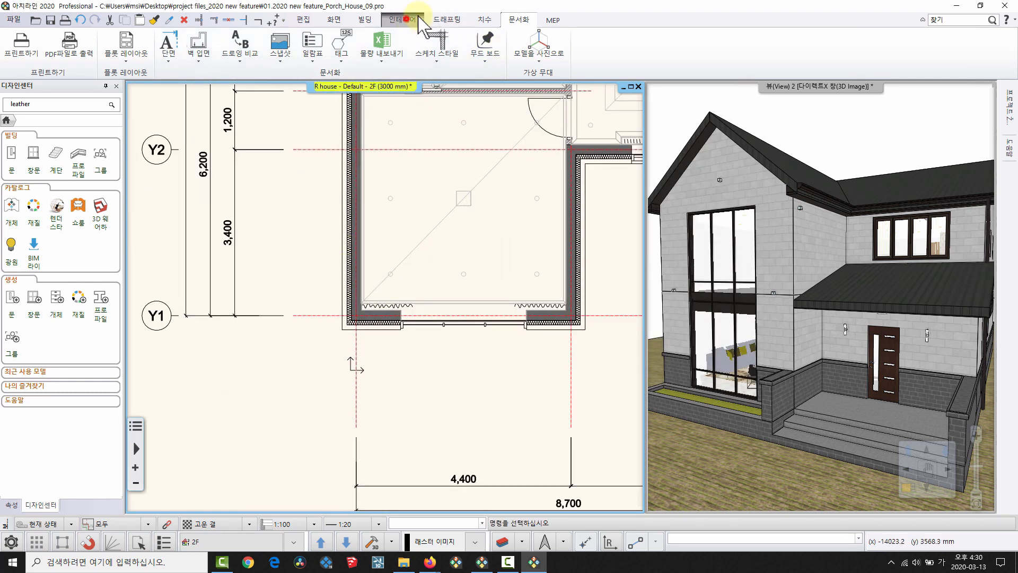
Set the default 텍스트 bounding to 사각 테두리 (rectangular frame) in the text properties.
click(446, 19)
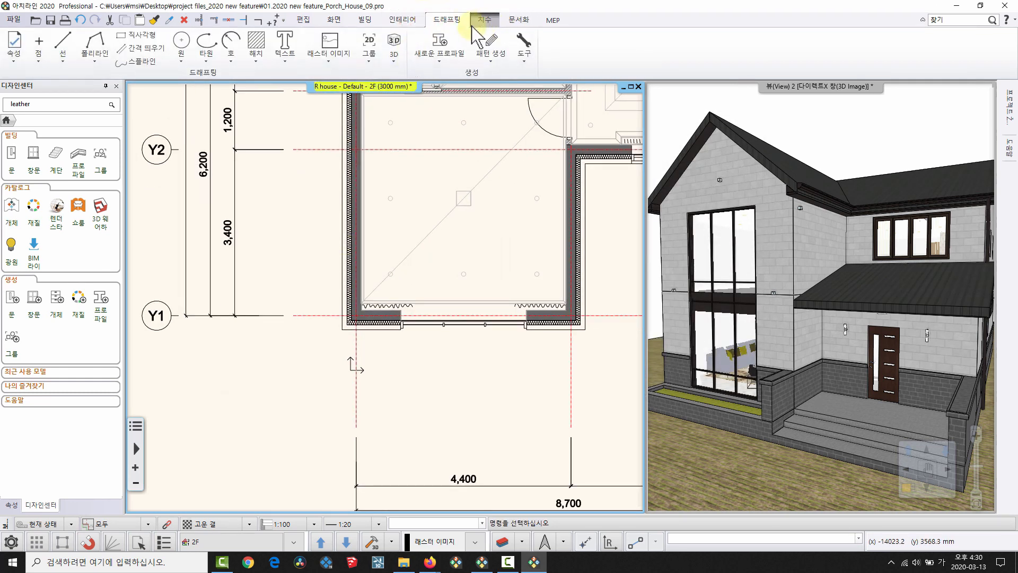
right_click(282, 38)
click(307, 49)
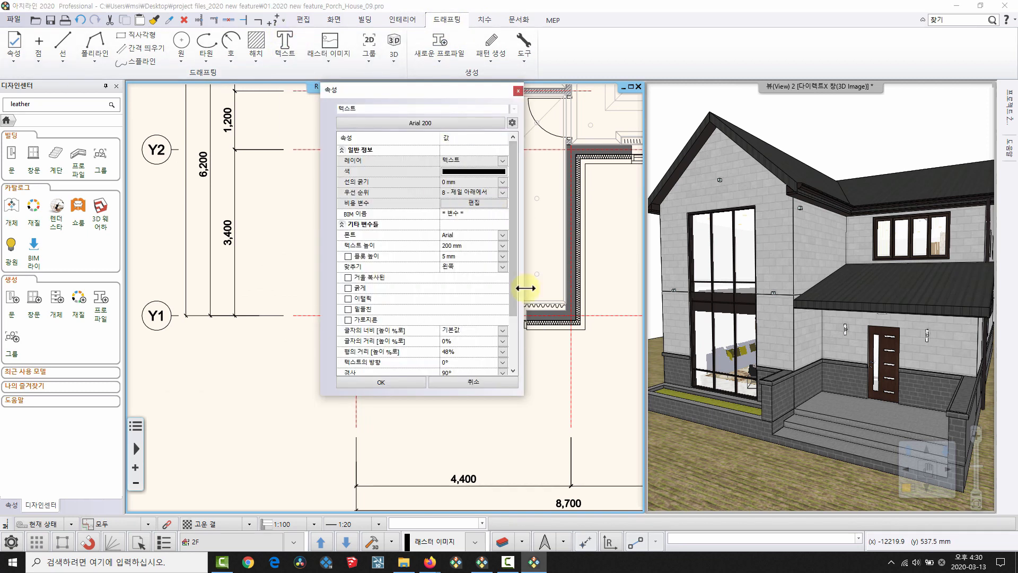
click(516, 305)
drag(517, 321, 520, 340)
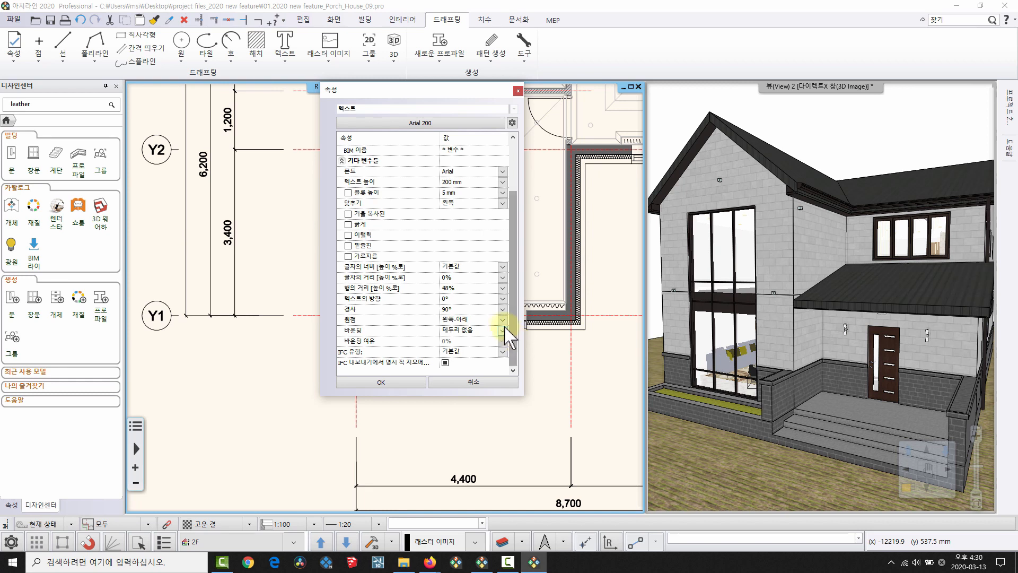
click(502, 330)
click(474, 349)
click(390, 383)
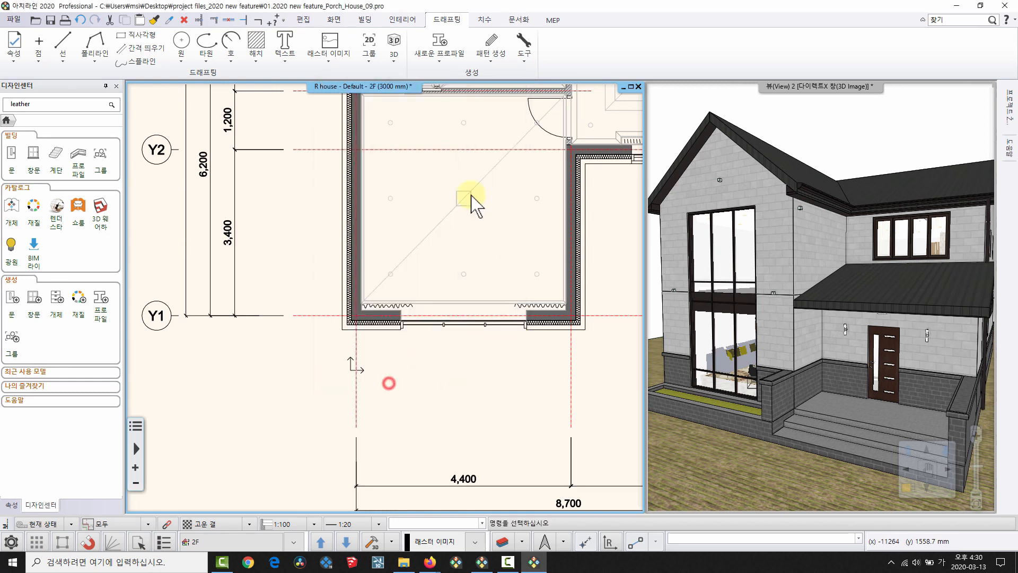
Place a single Wall tag at the lower corner of the 2F plan wall.
click(514, 20)
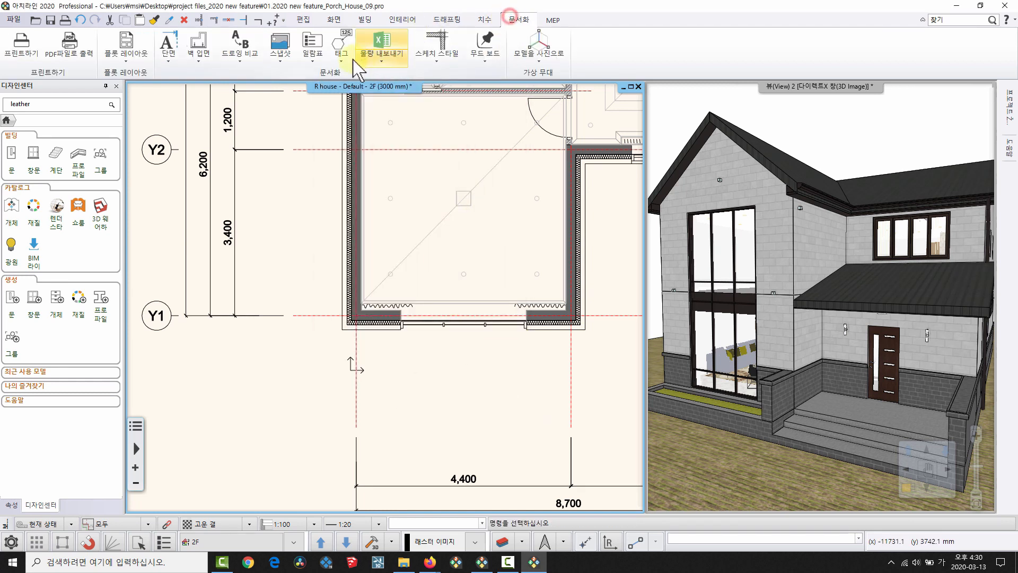
click(342, 47)
click(376, 117)
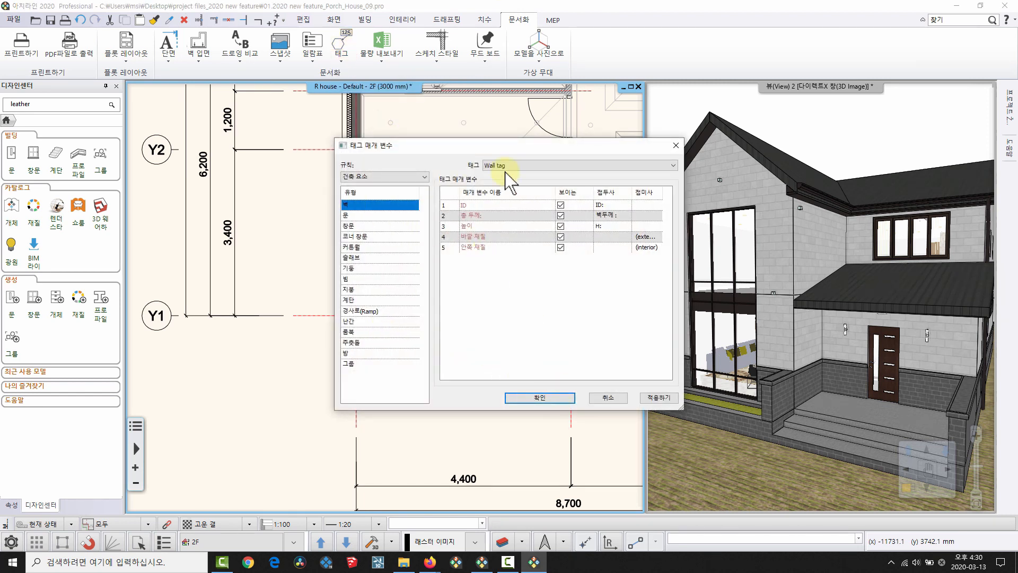
click(539, 397)
scroll(377, 317, up, 5)
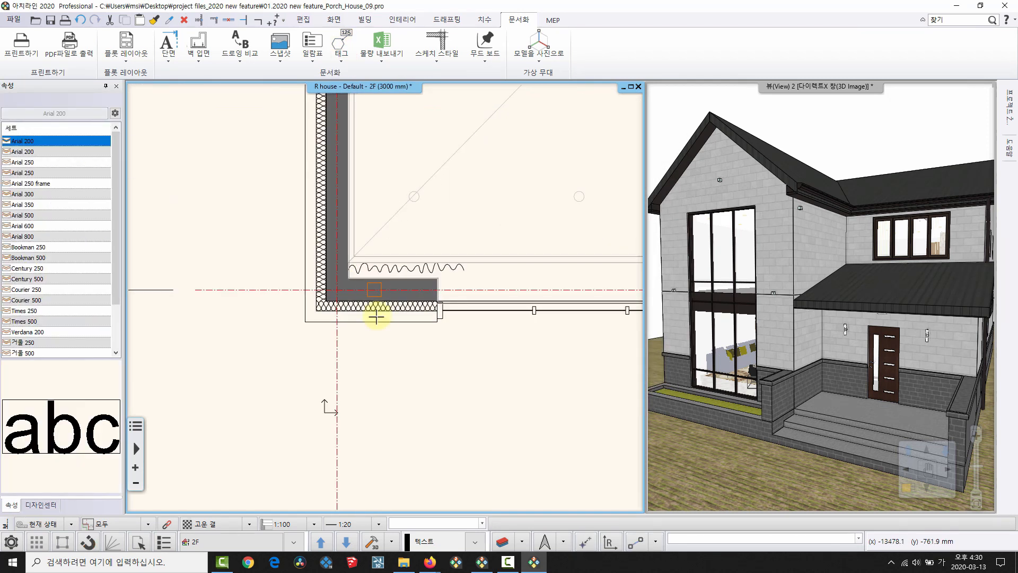
click(376, 312)
Move the wall tag below gridline Y1, left of the room.
click(519, 175)
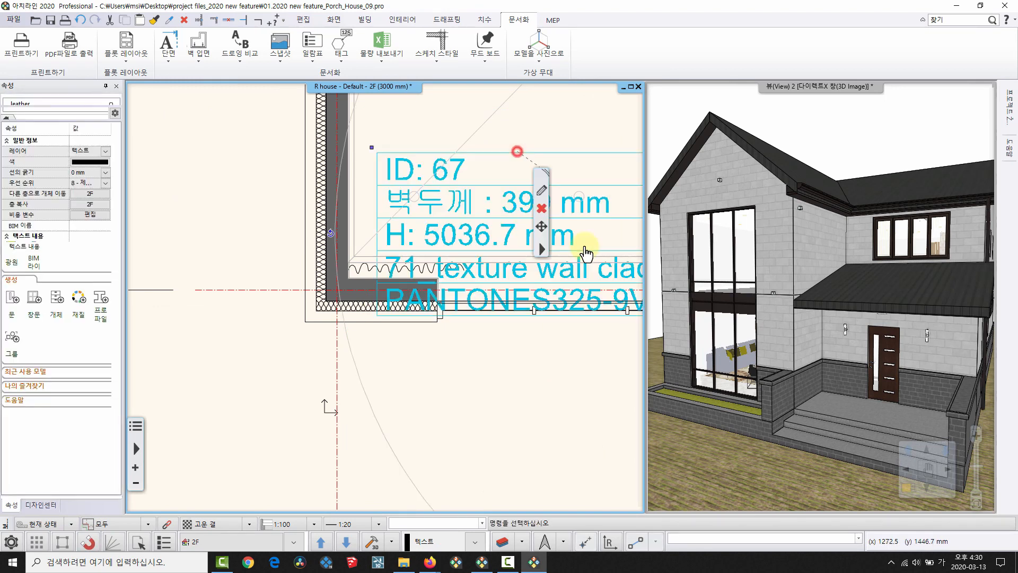
mouse_move(546, 236)
click(586, 239)
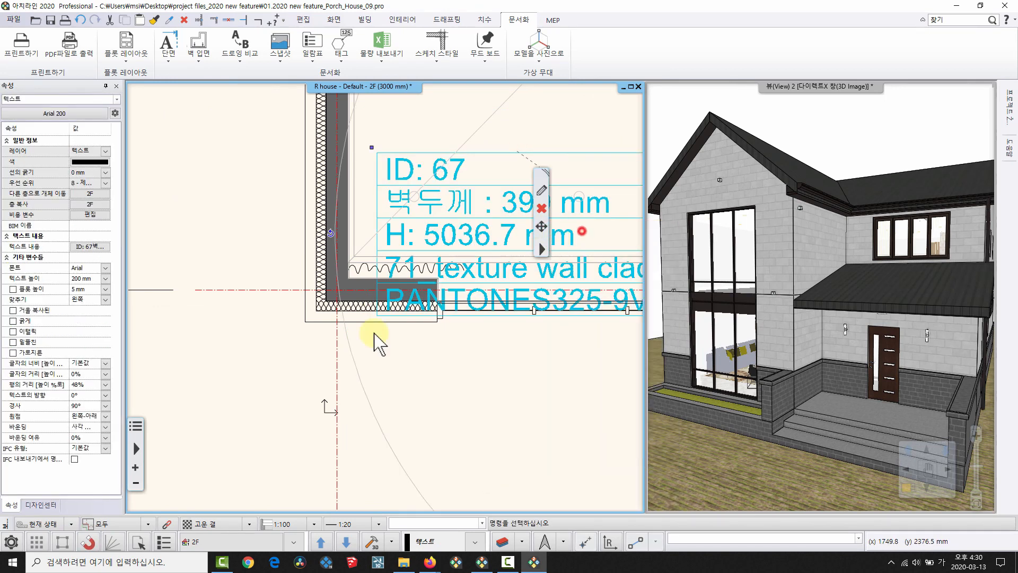
scroll(318, 371, down, 5)
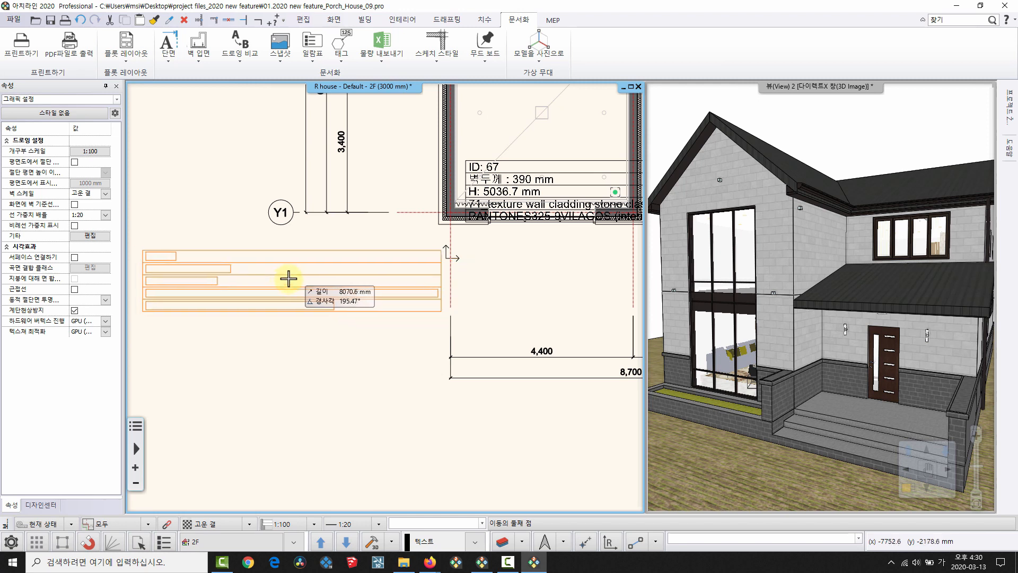
click(285, 275)
middle_drag(293, 290, 380, 317)
scroll(380, 317, up, 2)
key(Escape)
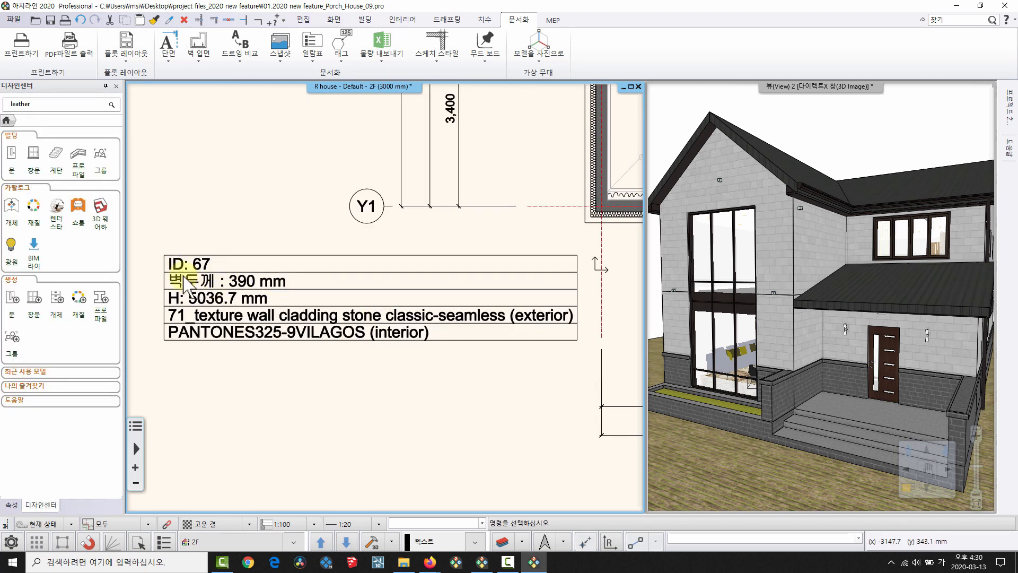
Pan the 2F plan to centre the wall ID 67 tag table and check it.
scroll(379, 298, down, 2)
middle_drag(325, 290, 247, 322)
middle_drag(490, 299, 506, 297)
scroll(268, 329, up, 3)
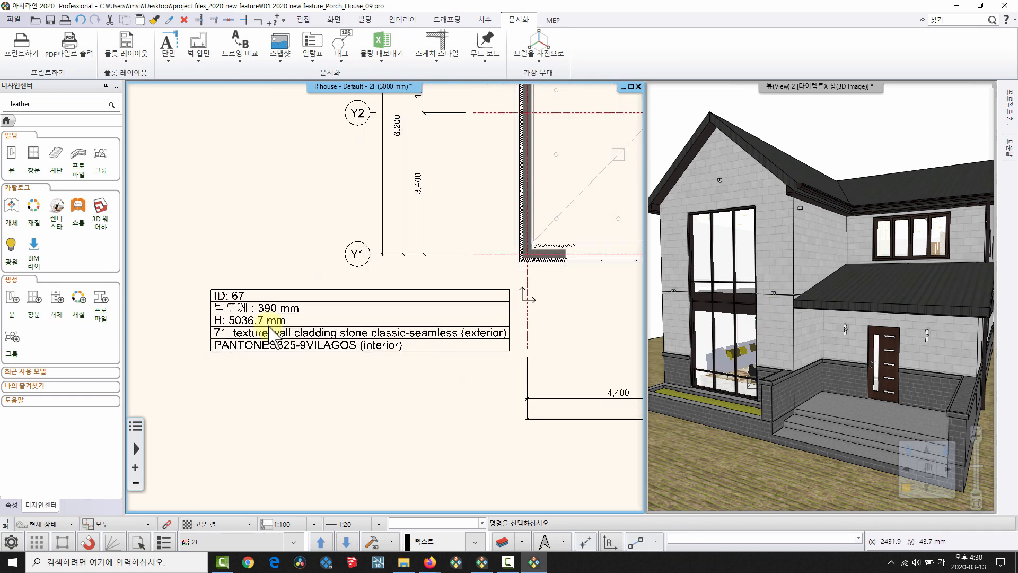
click(265, 312)
scroll(273, 313, up, 1)
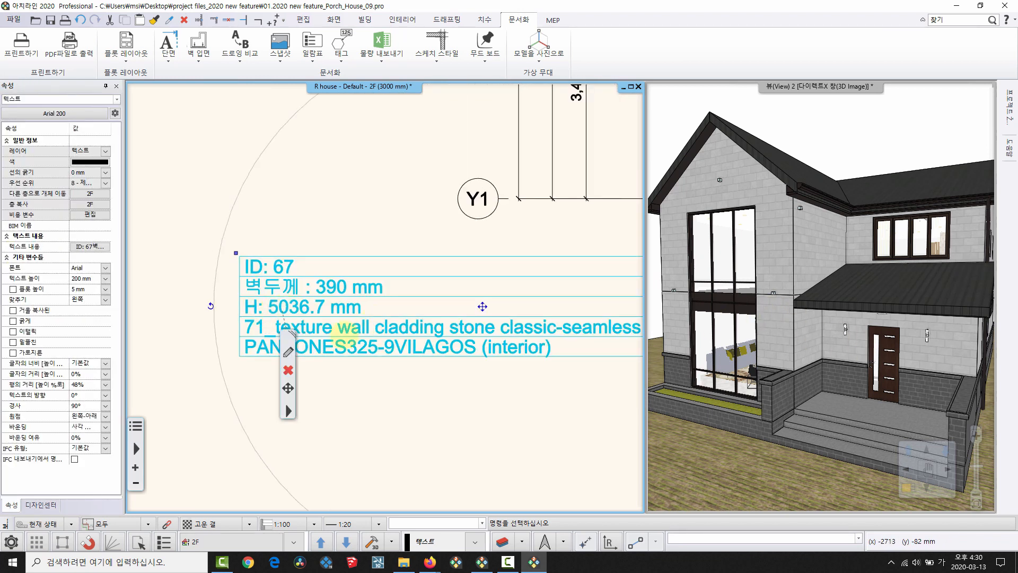
middle_drag(346, 334, 304, 282)
key(Escape)
Lower the front wall framing the tall window using Change Height in the 3D view.
click(771, 316)
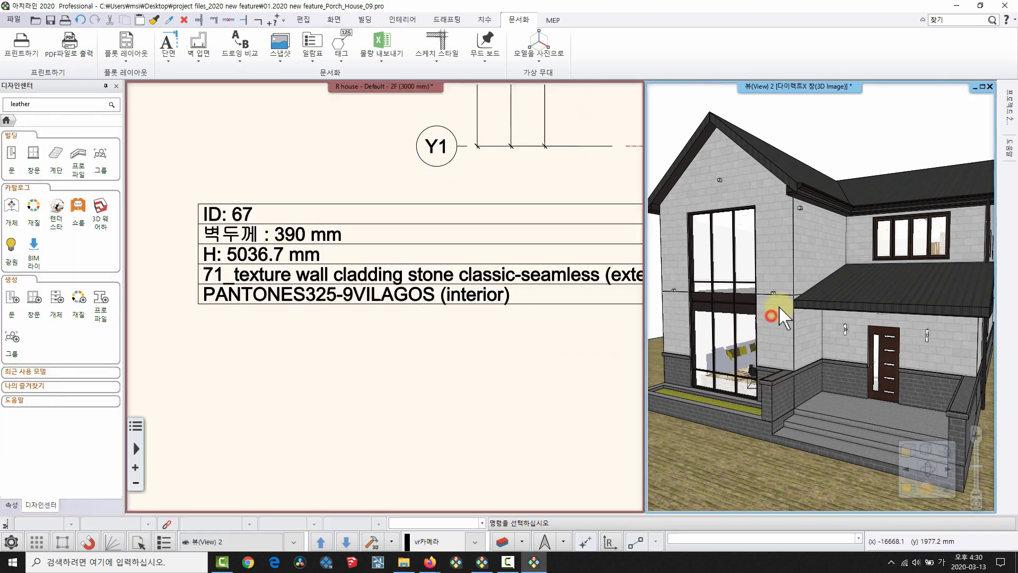
click(775, 324)
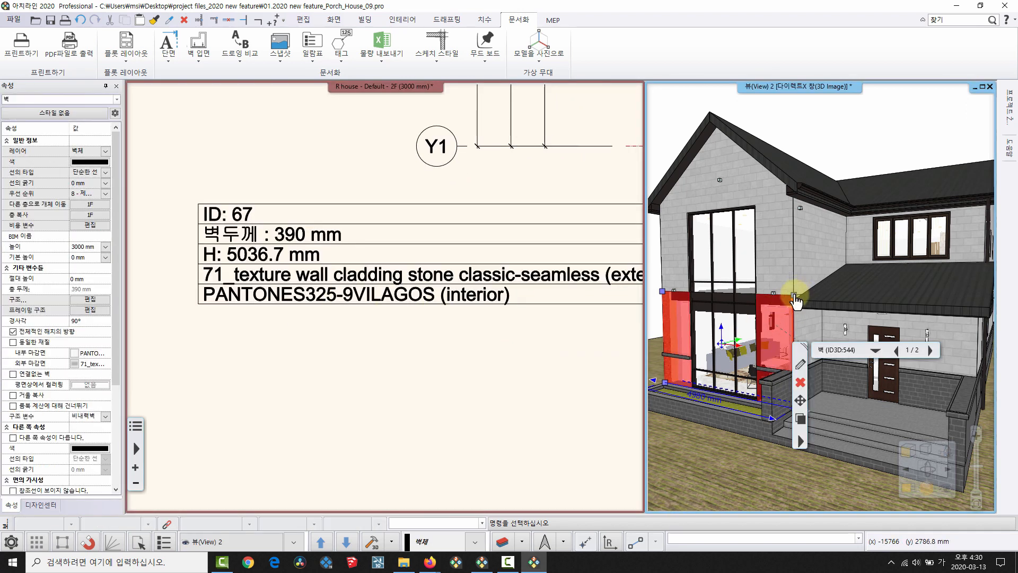
click(794, 293)
click(823, 302)
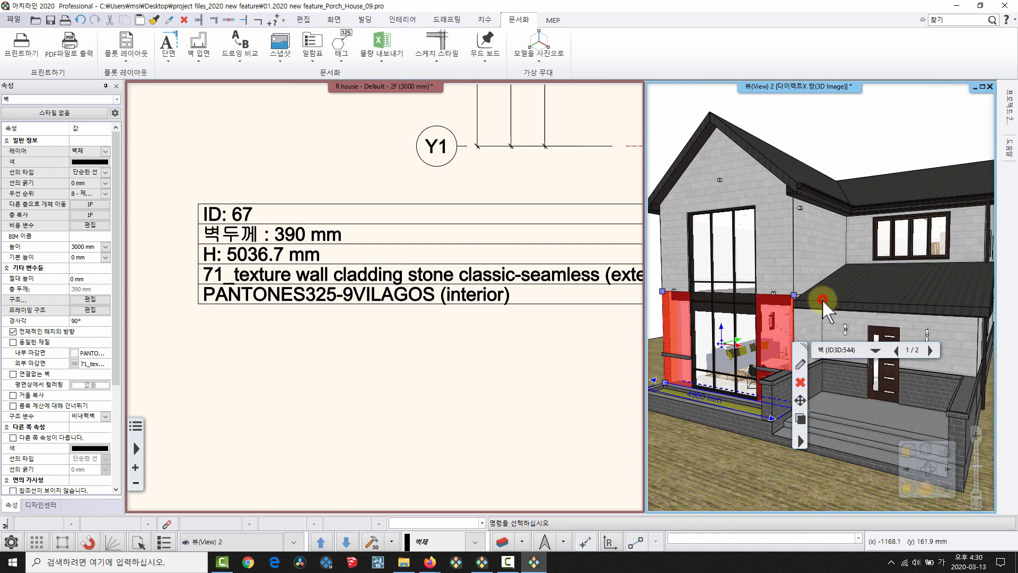
click(795, 322)
key(Escape)
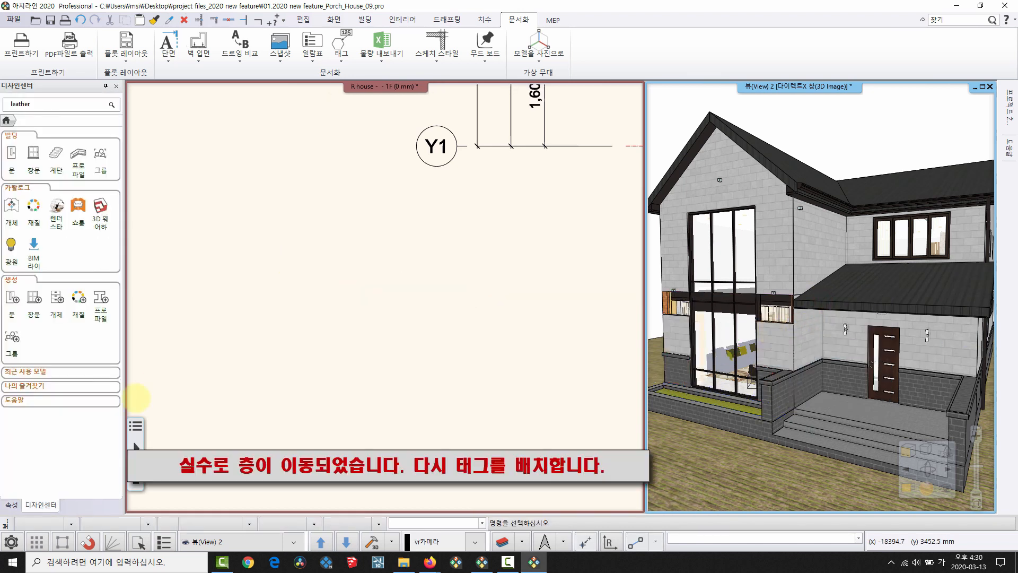
Place a single Wall tag on the 1F front wall.
scroll(199, 419, down, 5)
scroll(358, 364, up, 2)
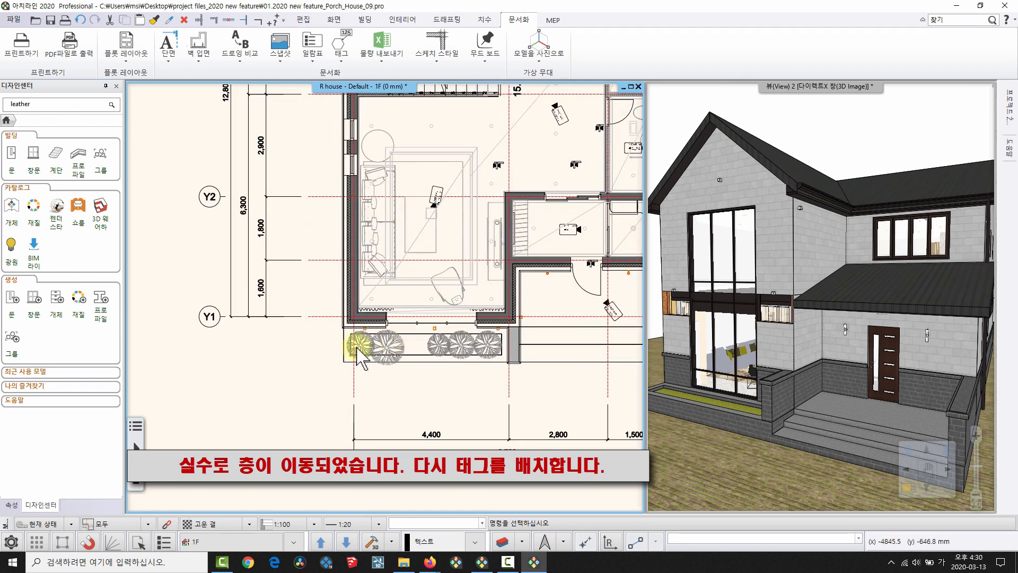
scroll(363, 366, up, 2)
click(342, 58)
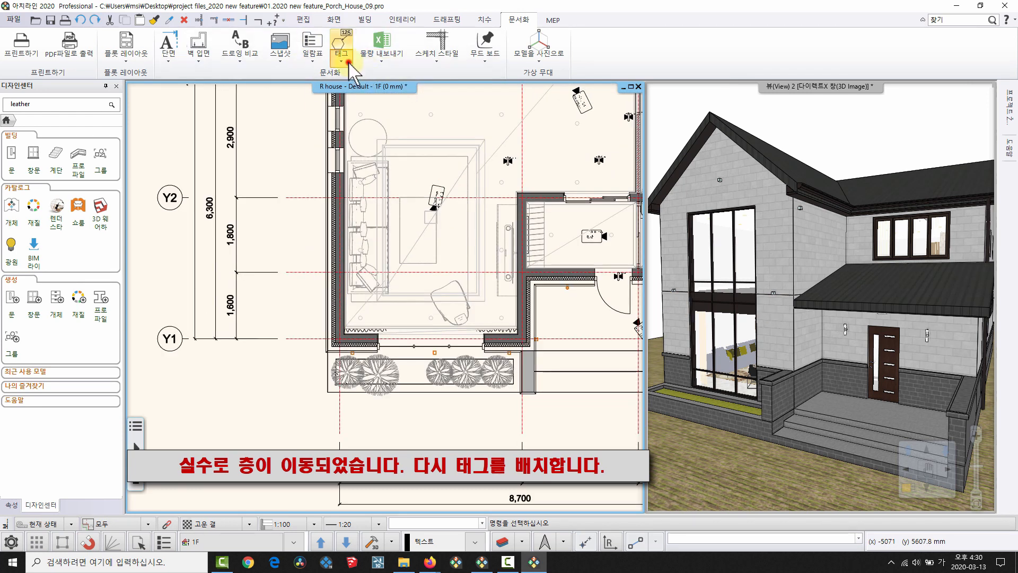
click(386, 118)
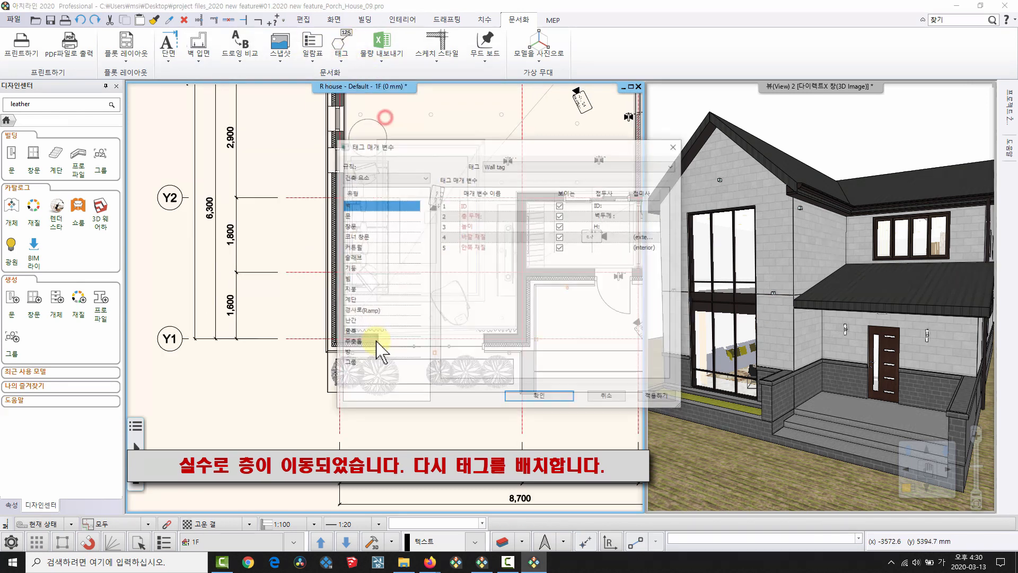
click(523, 397)
scroll(411, 346, up, 2)
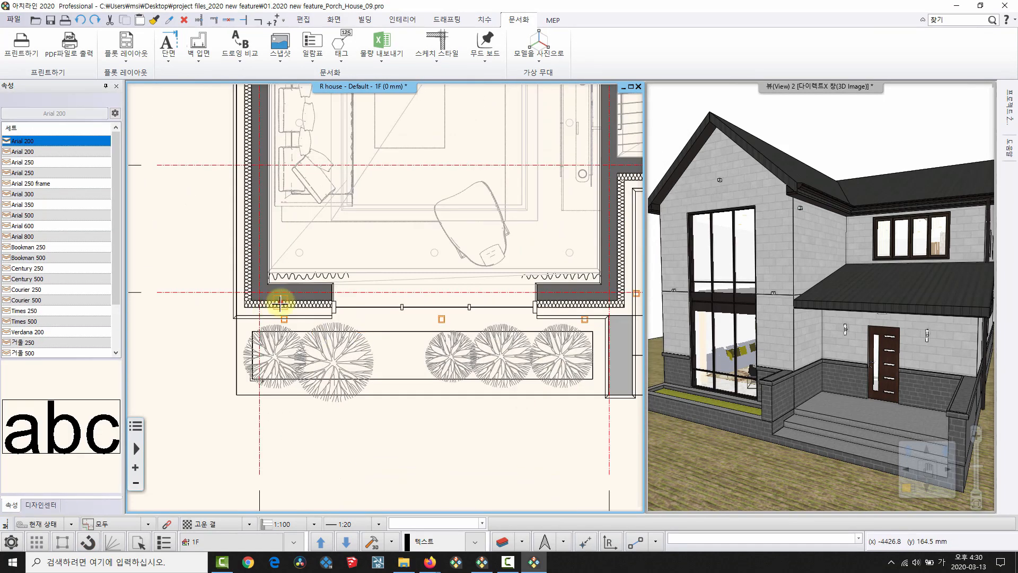
click(280, 302)
right_click(312, 307)
Move the ID 8 wall tag to the left of the building.
click(359, 248)
scroll(390, 281, down, 2)
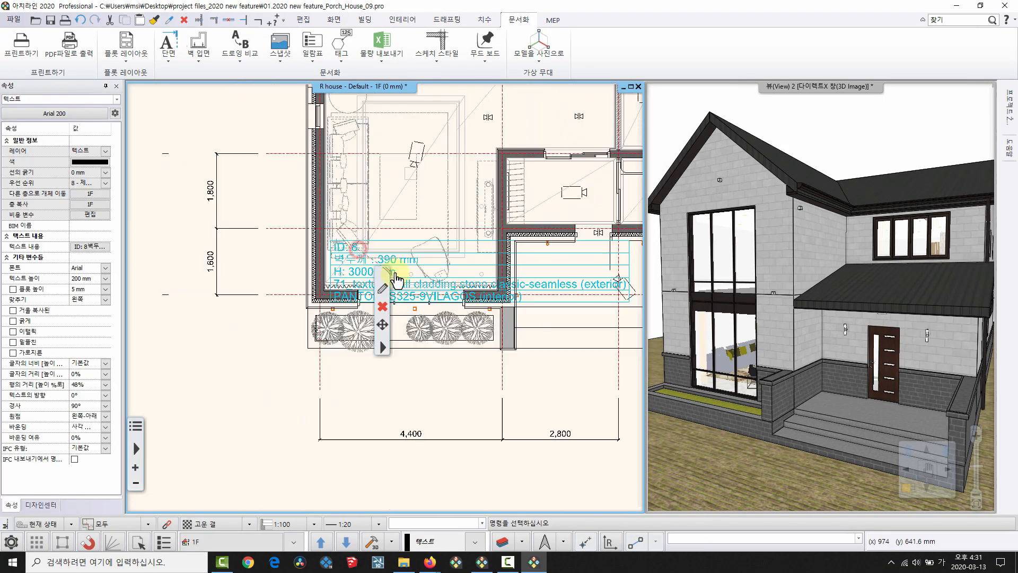
click(465, 259)
middle_drag(295, 411, 491, 280)
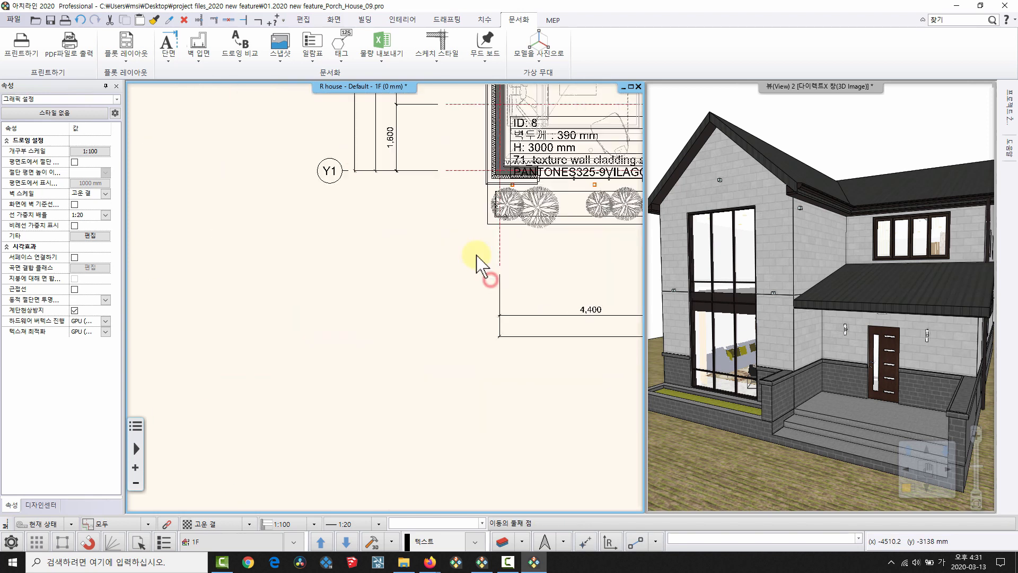
click(318, 237)
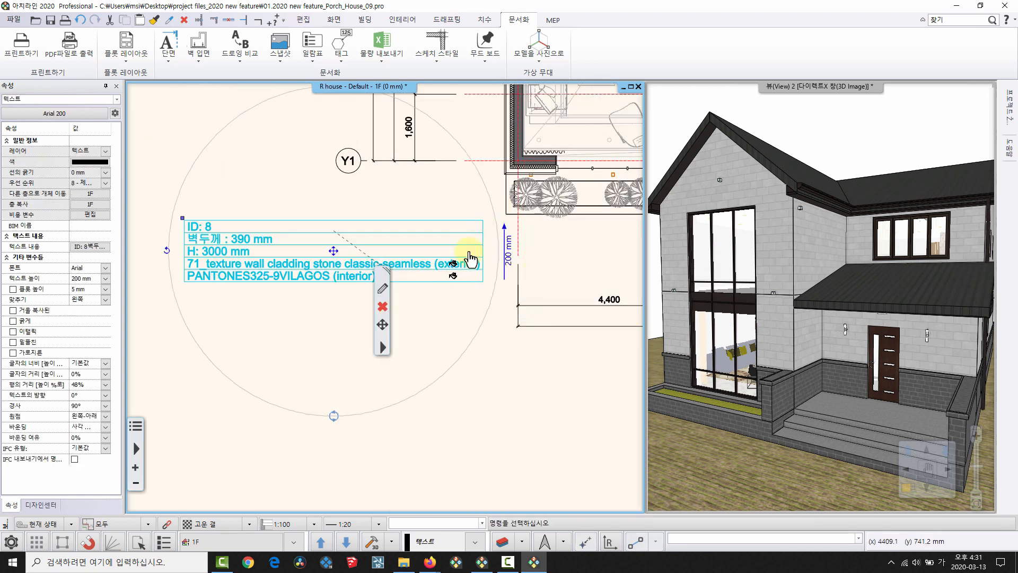
middle_drag(510, 225, 471, 257)
key(Escape)
Open the front wall's editing options in 3D, then select the ID 8 tag on the plan.
click(776, 328)
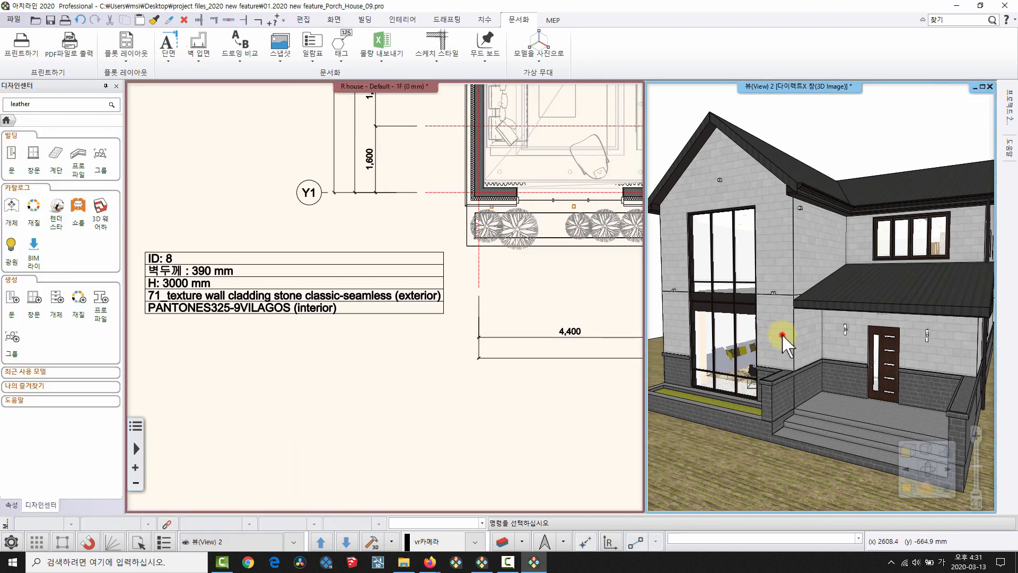
click(782, 335)
click(794, 295)
click(815, 303)
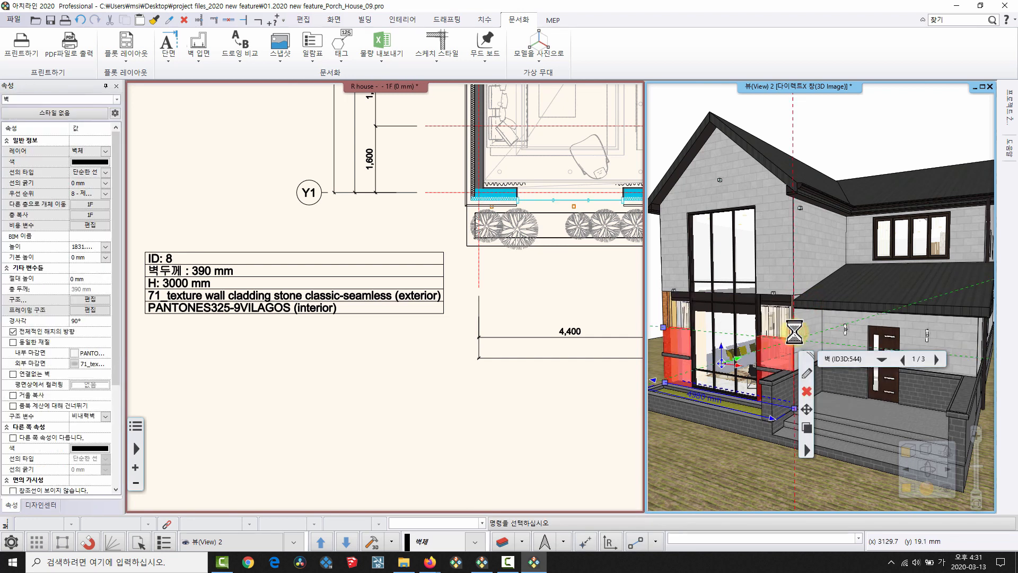
click(350, 295)
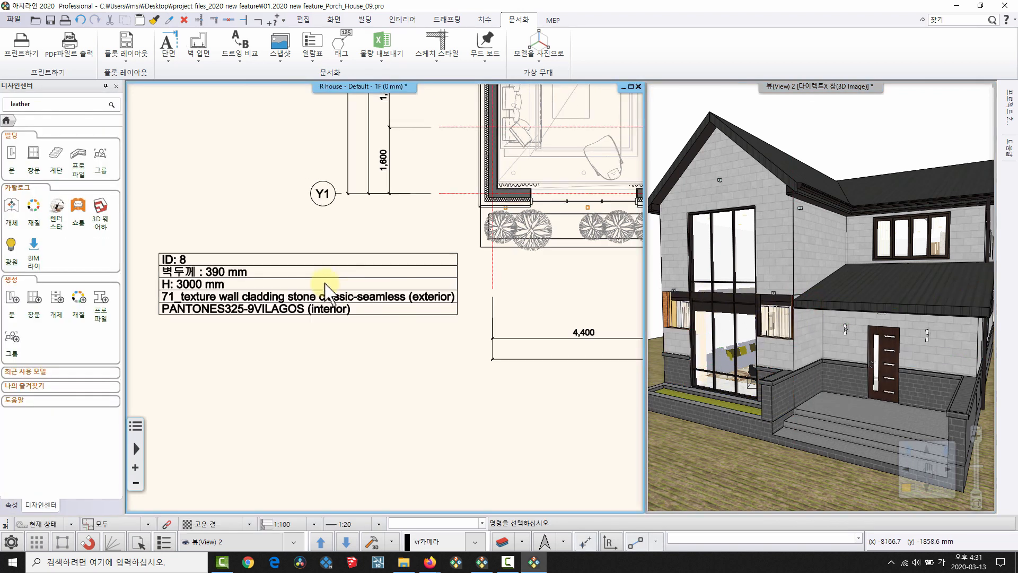
click(237, 298)
Update the ID 8 wall tag so its height reads 1831.5 mm, then reselect it.
right_click(341, 306)
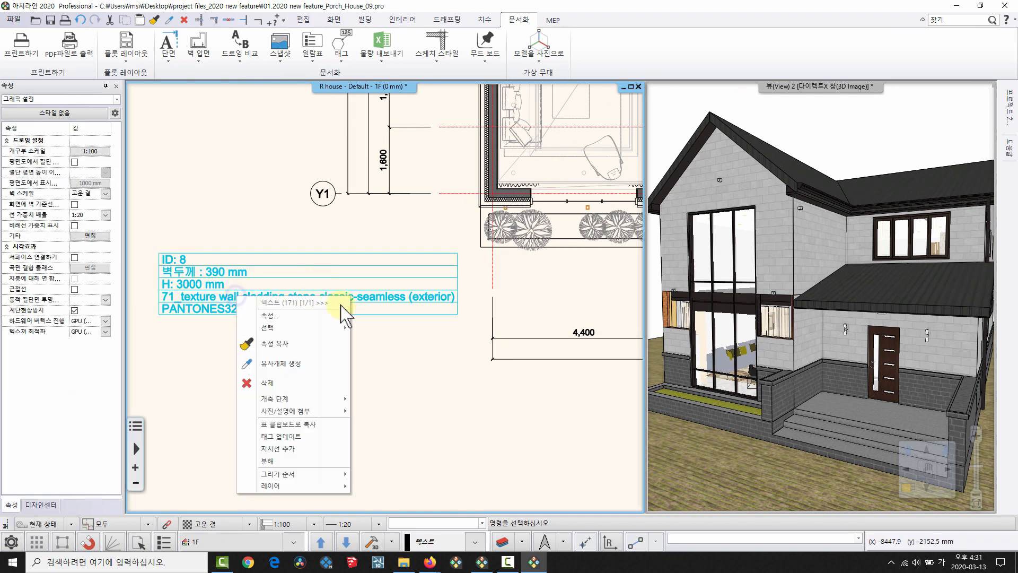
click(348, 436)
click(348, 437)
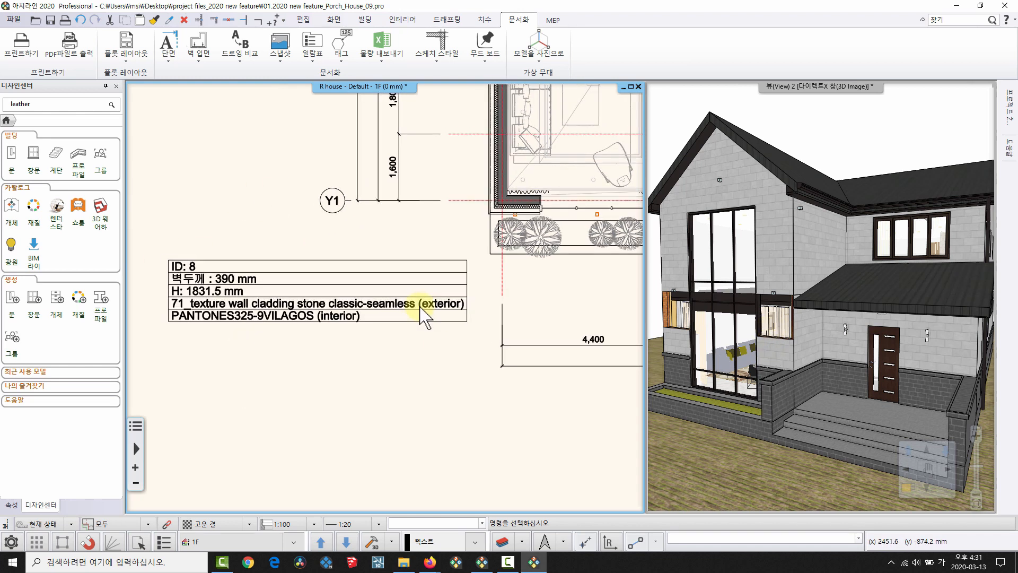
click(220, 276)
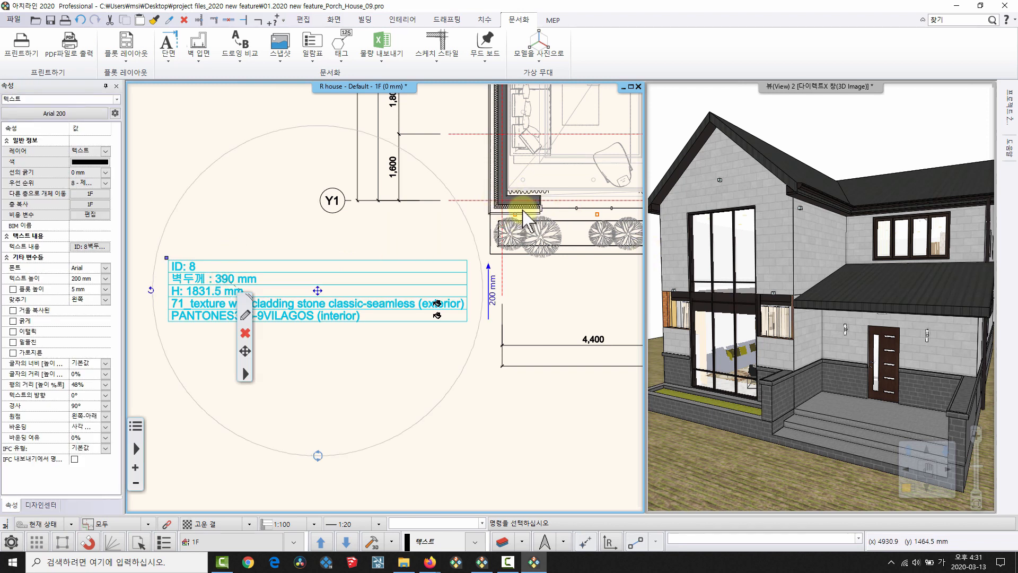
middle_drag(394, 238, 404, 176)
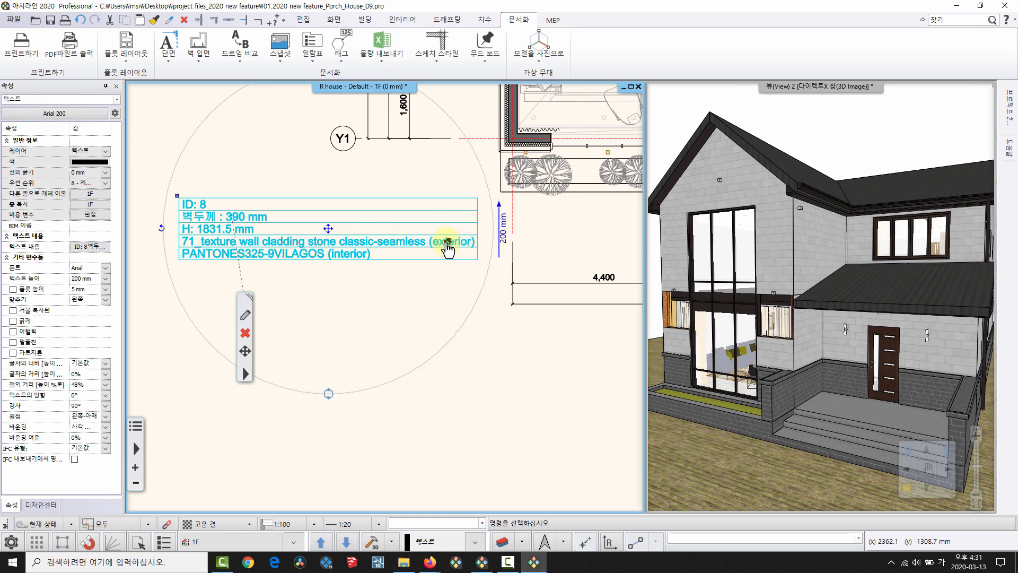
middle_drag(455, 247, 436, 272)
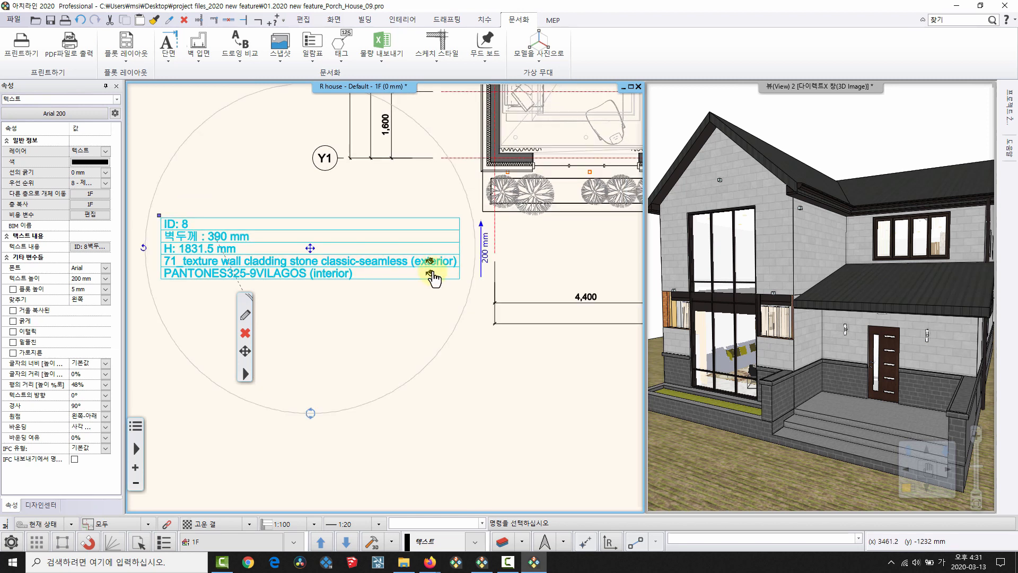
Set the wall's exterior finish to 31_wall cladding stone texture-seamless from its tag.
click(430, 262)
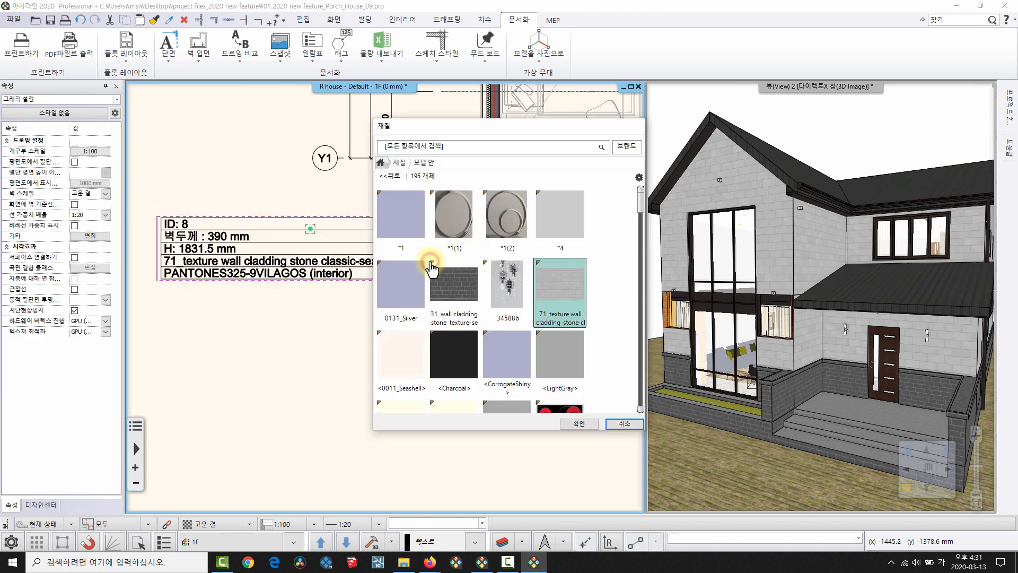
click(467, 282)
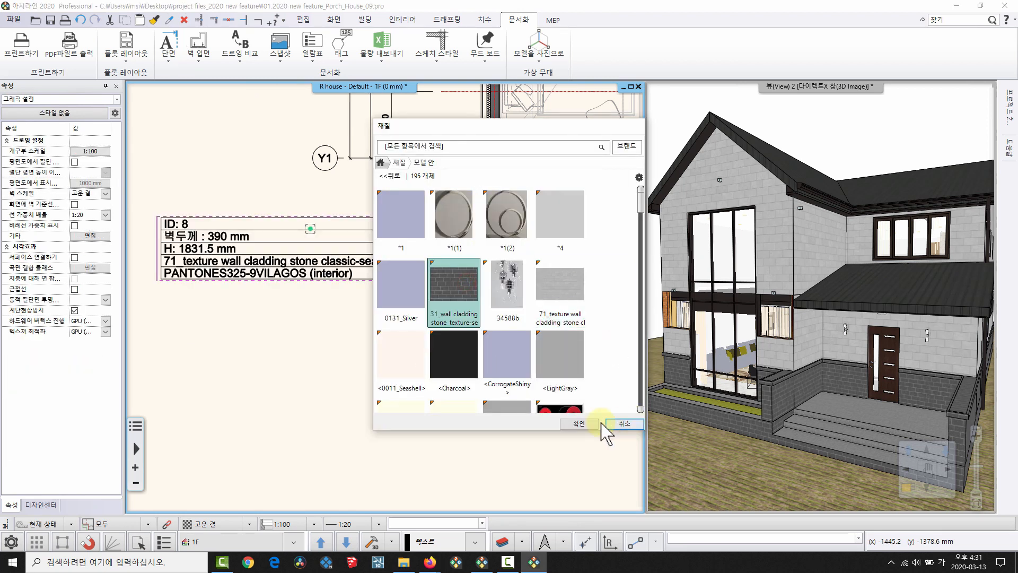
click(579, 423)
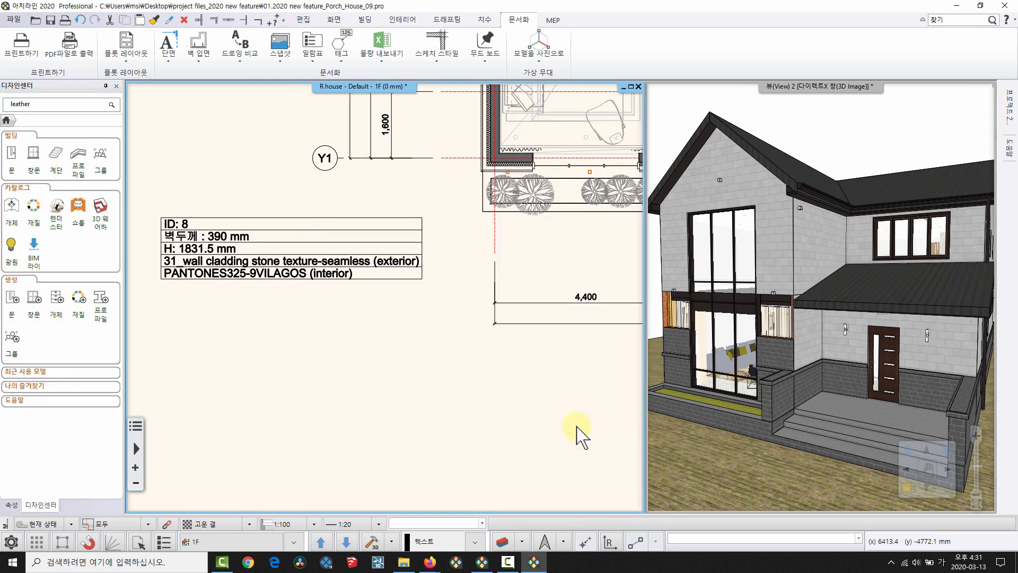
Restore the front wall to its full 3000 mm height in the 3D view.
click(770, 353)
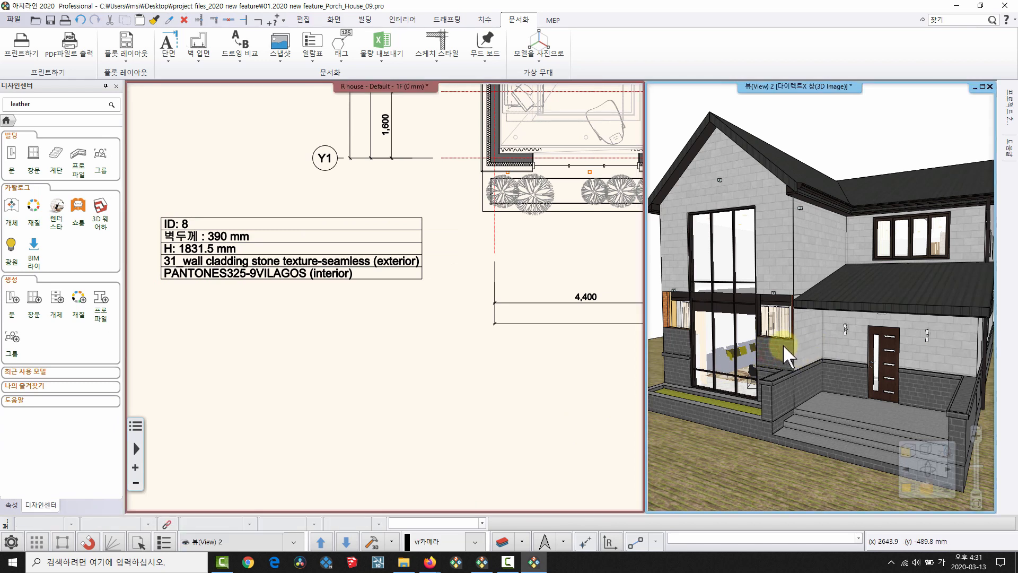
click(779, 345)
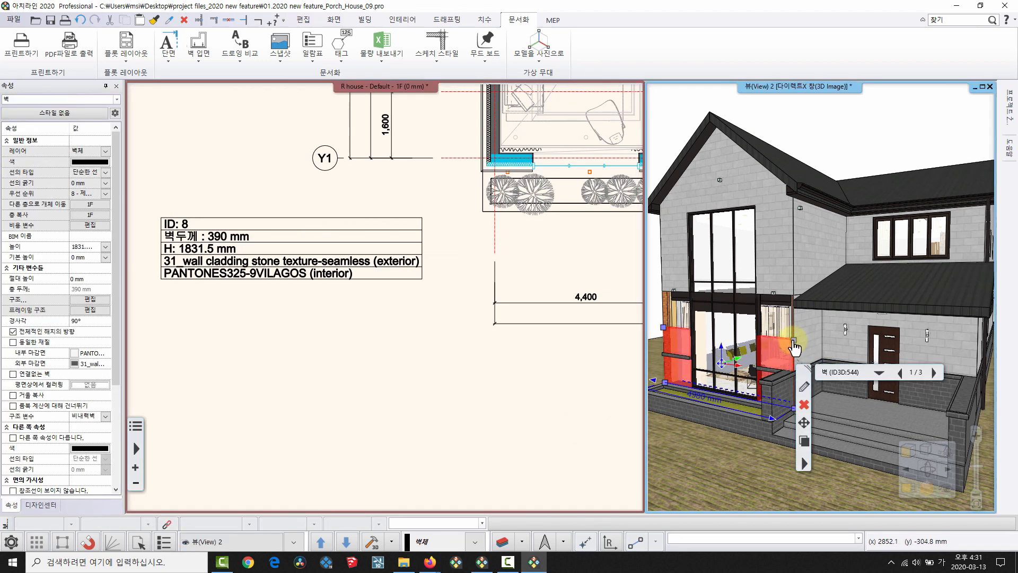
click(820, 350)
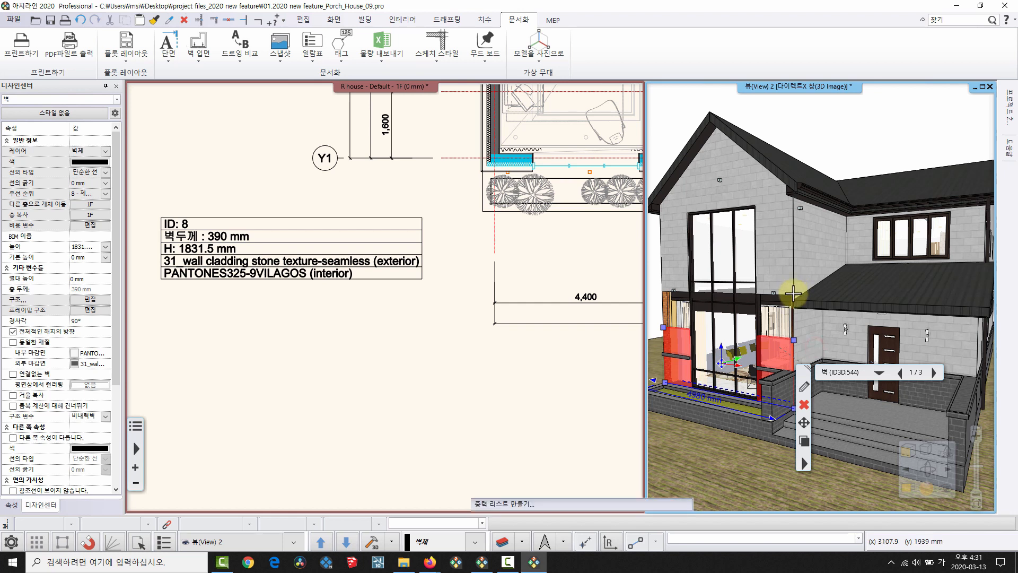
click(759, 292)
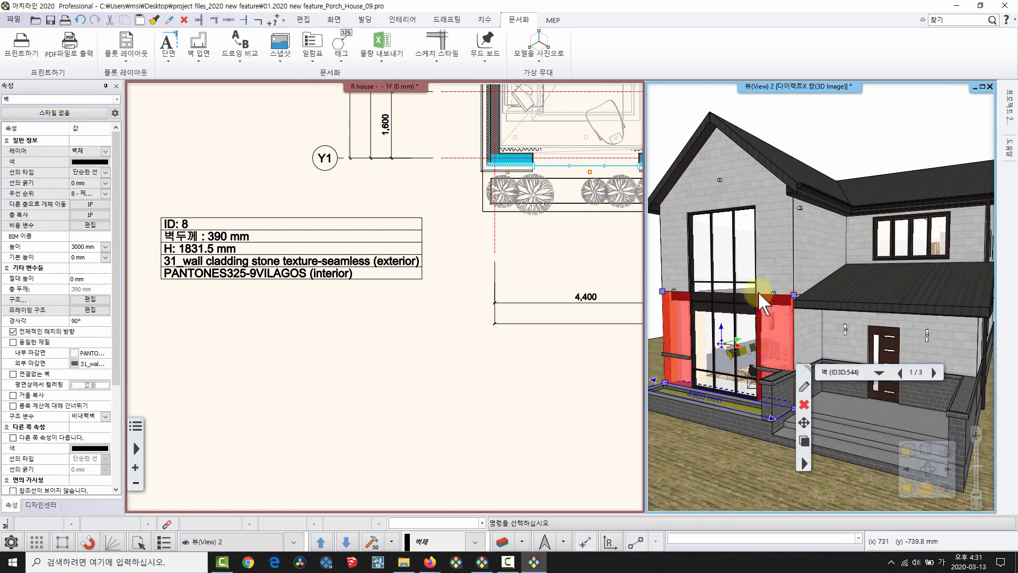
key(Escape)
click(421, 356)
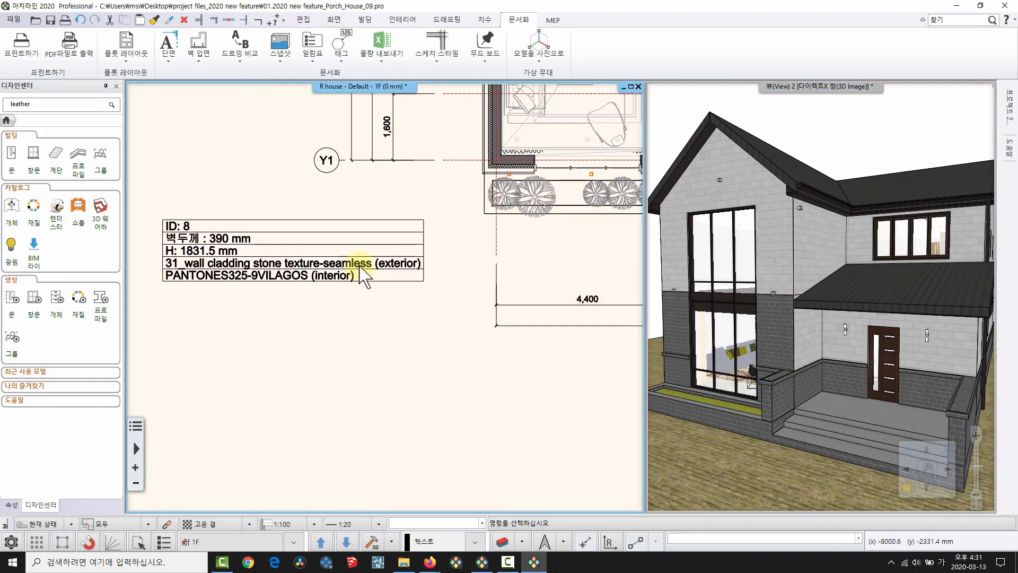
click(360, 265)
click(398, 264)
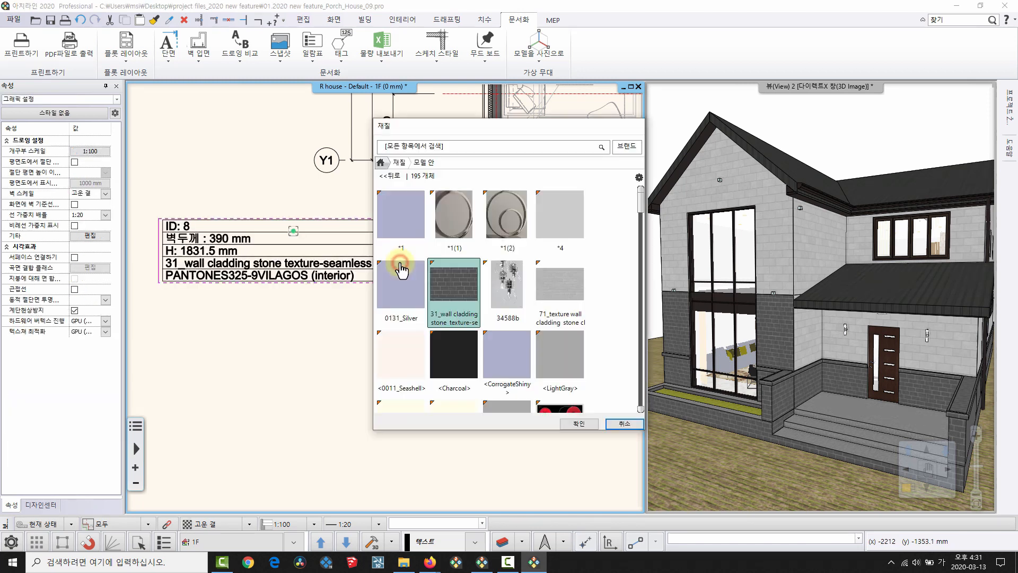
click(400, 161)
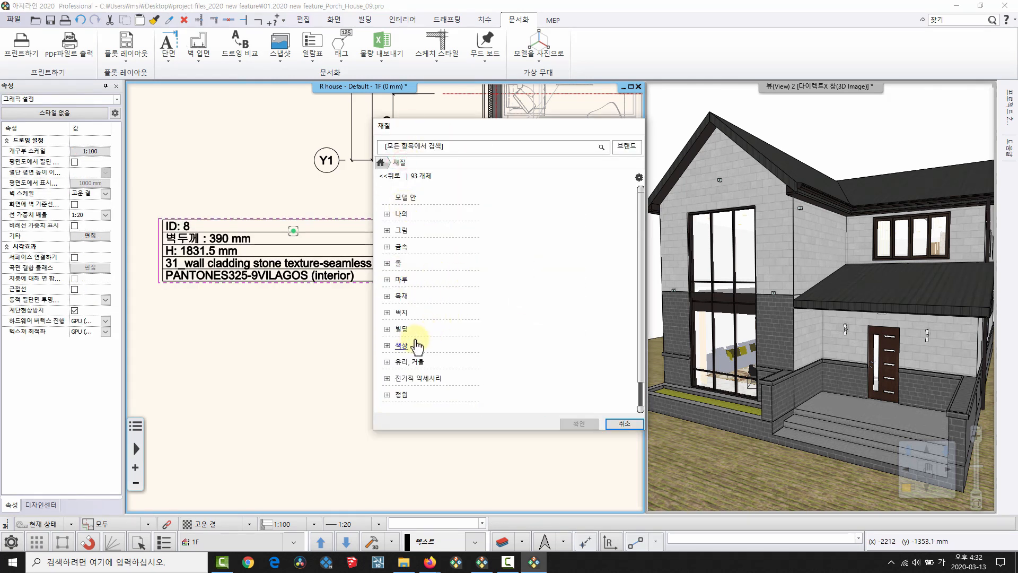
click(451, 329)
click(414, 378)
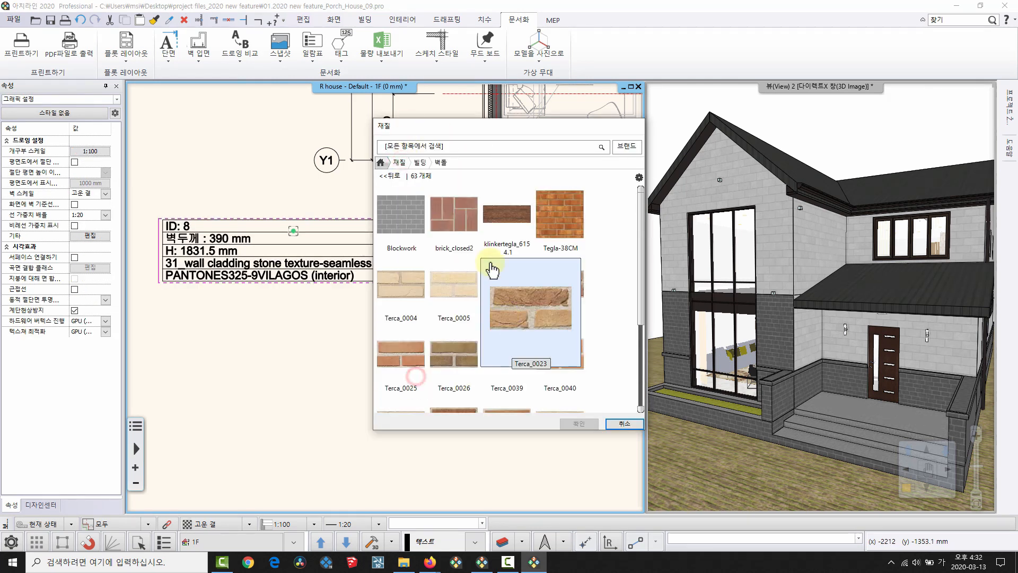
click(469, 236)
click(579, 423)
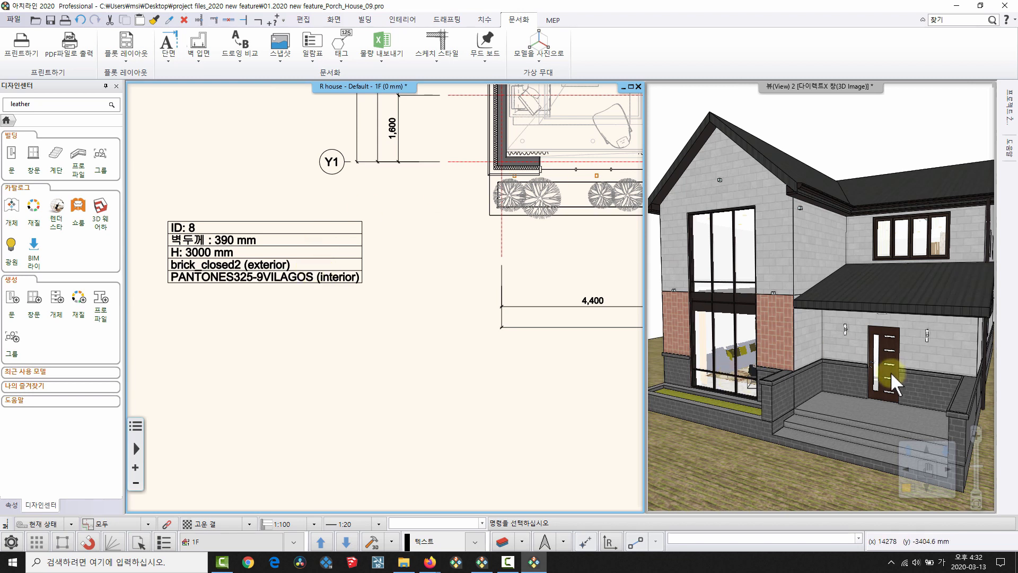
scroll(419, 281, down, 4)
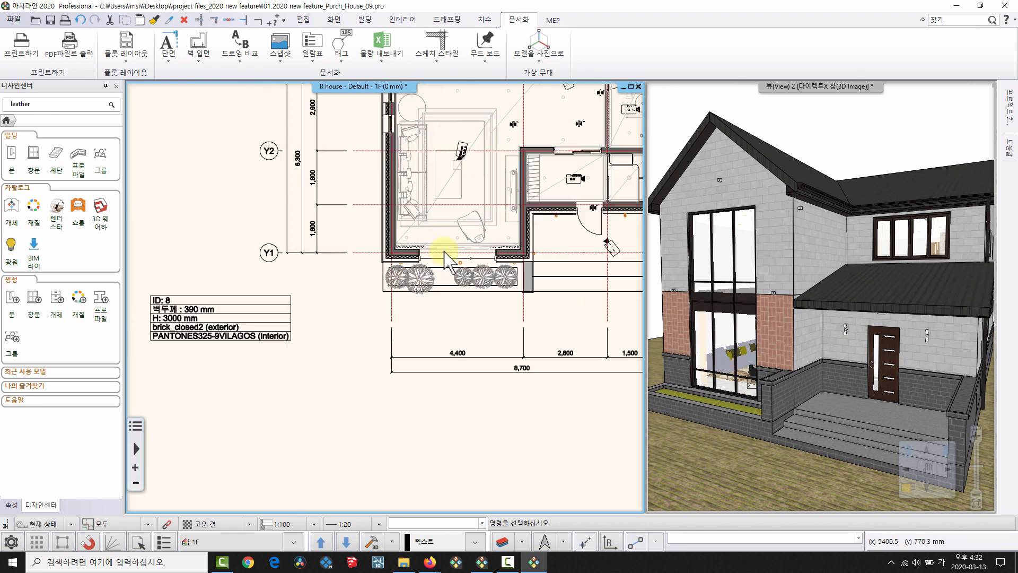
Zoom to the entrance area and bring up the 드래프팅 drafting commands.
scroll(418, 275, up, 2)
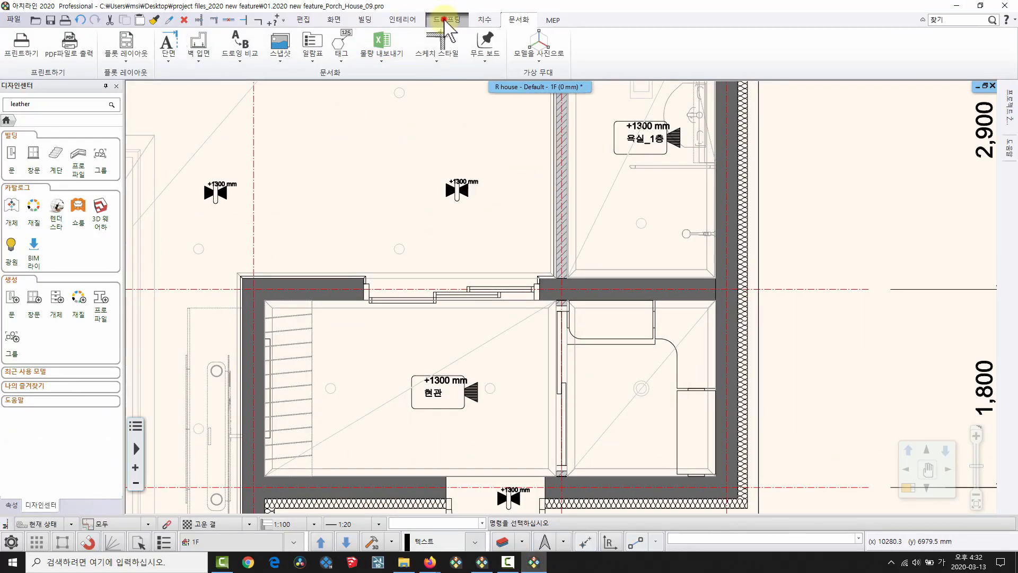
click(444, 19)
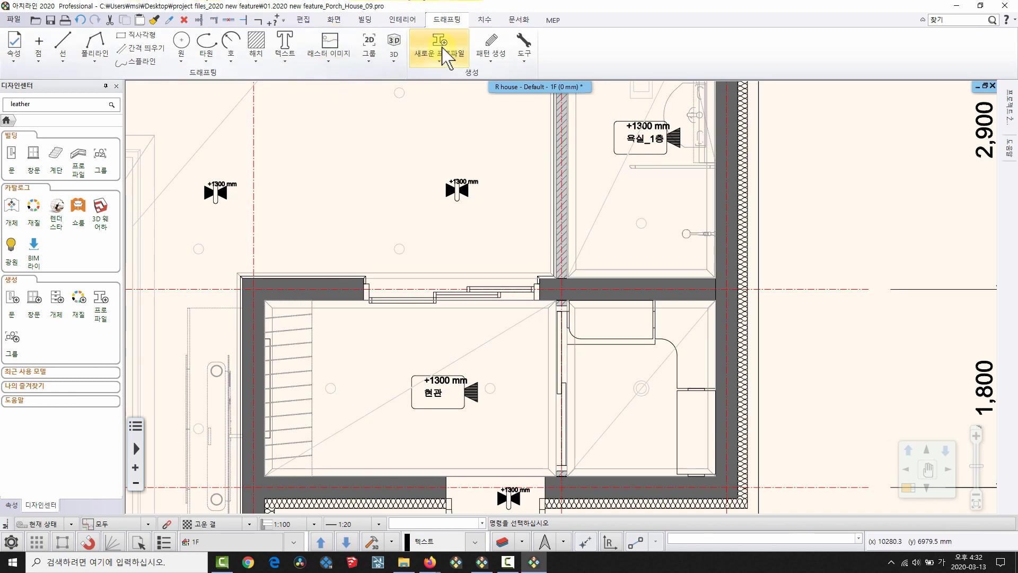
Write the label '3연동 슬라이딩 현관 중문' above the entrance.
click(286, 60)
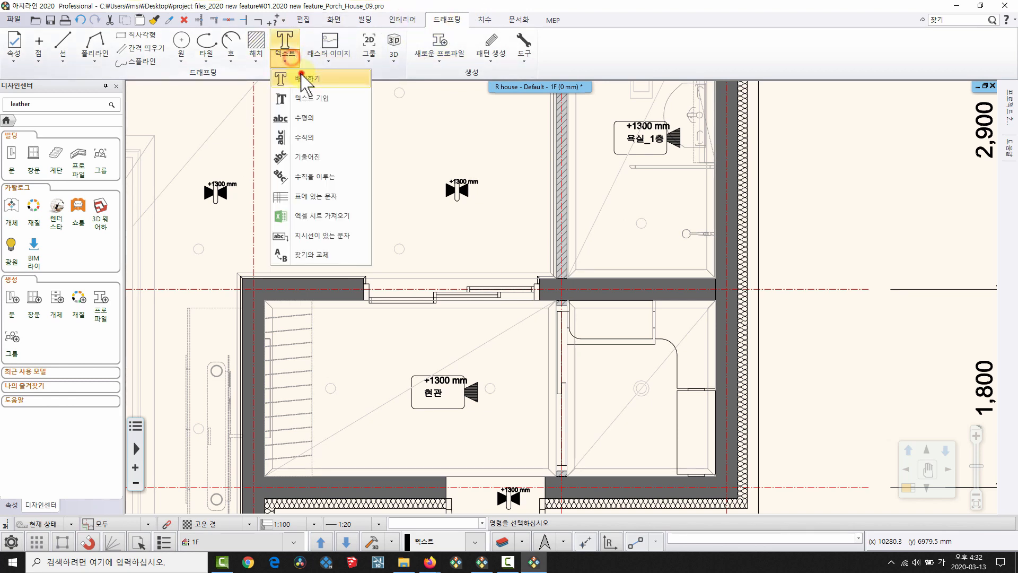
click(300, 76)
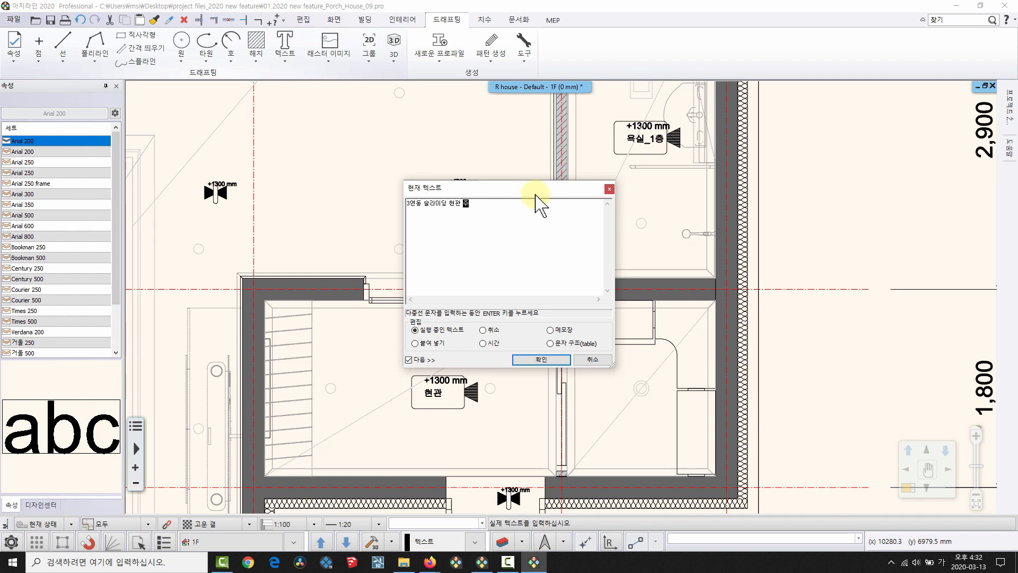
click(525, 360)
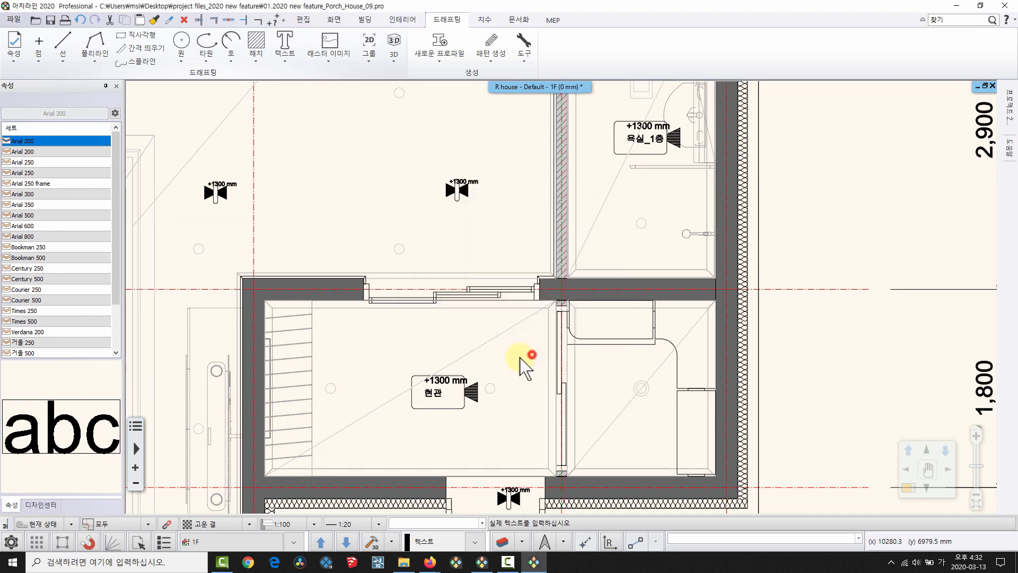
click(295, 244)
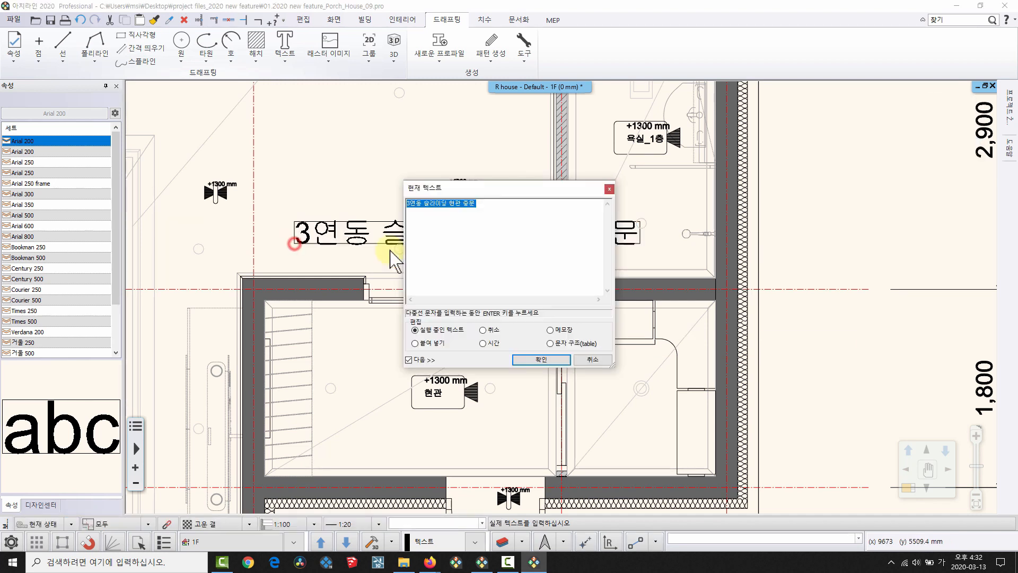
click(586, 357)
Add a leader line from the label to the entrance sliding door.
scroll(413, 242, up, 1)
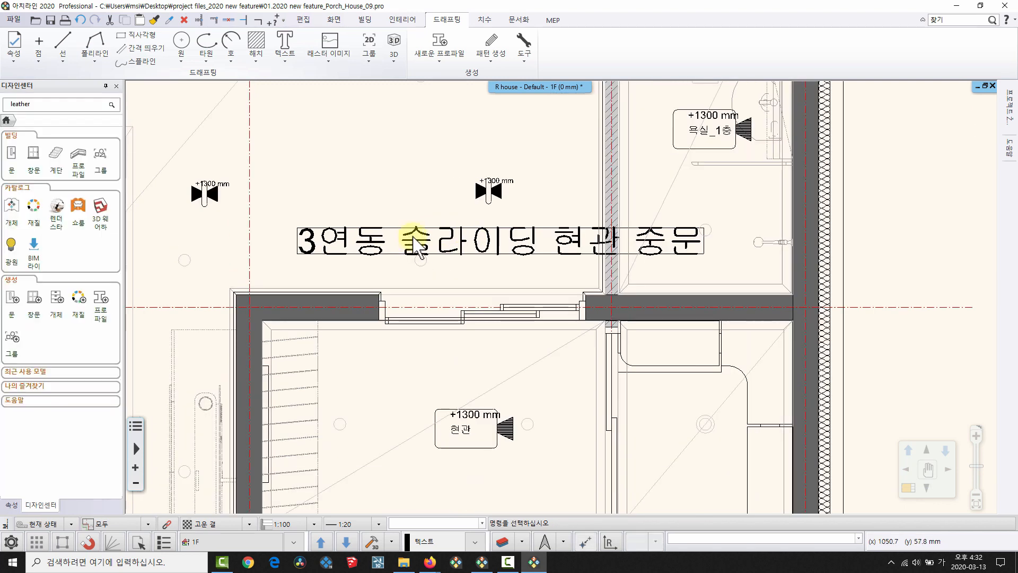
click(416, 241)
click(436, 333)
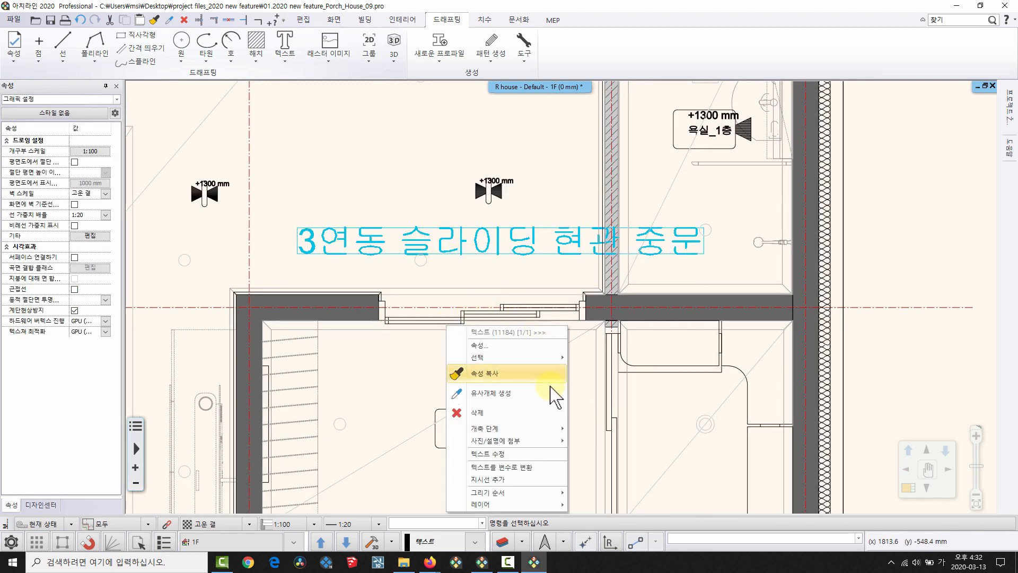
click(513, 476)
scroll(461, 306, up, 3)
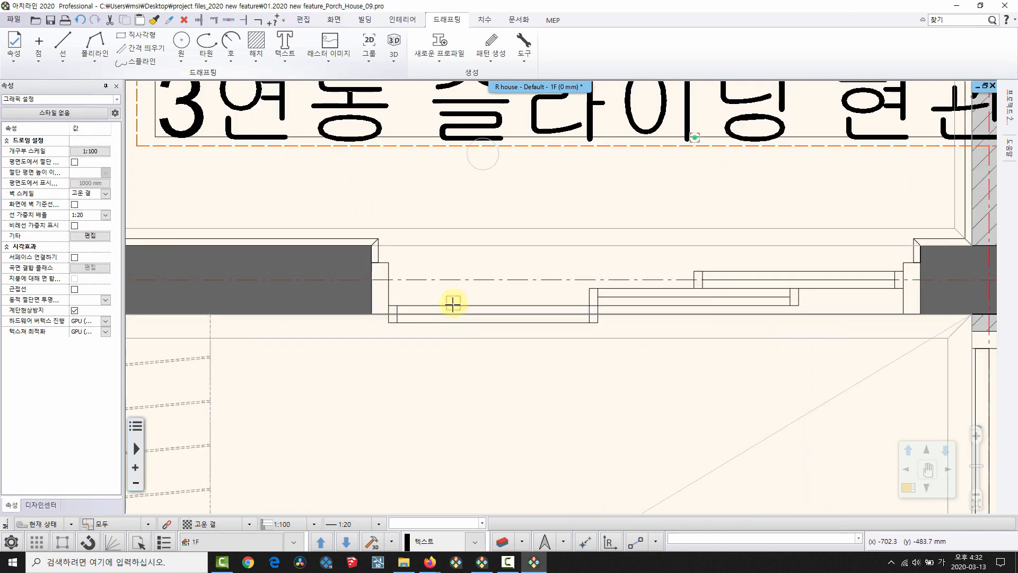
click(453, 304)
right_click(453, 303)
middle_drag(610, 227, 507, 277)
scroll(507, 277, down, 2)
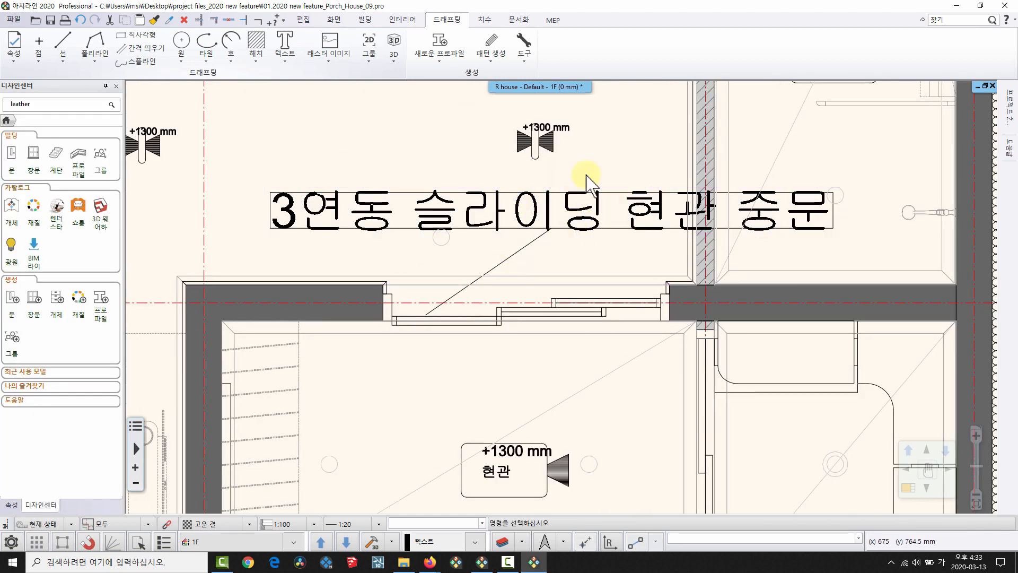
click(464, 315)
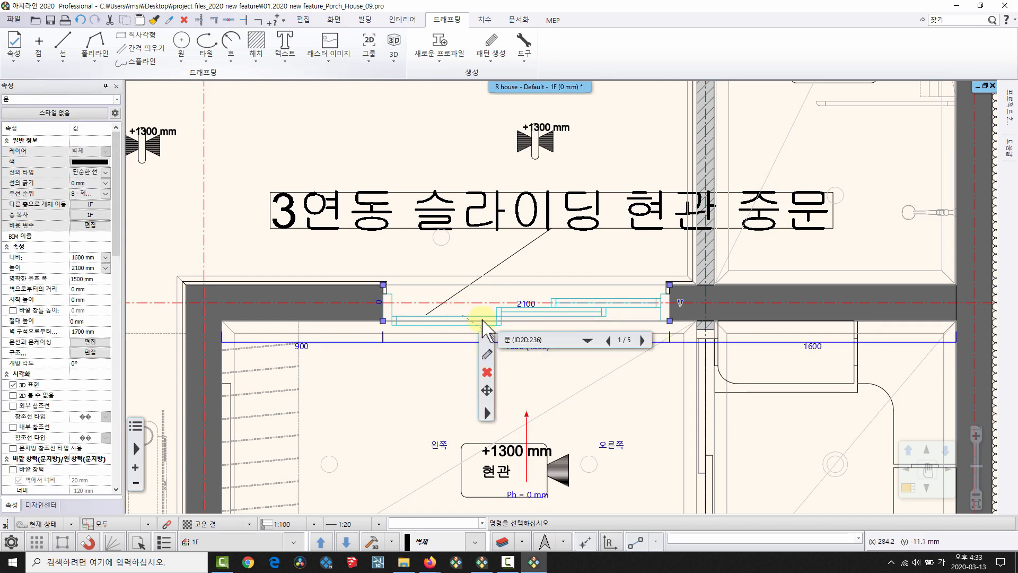
key(Delete)
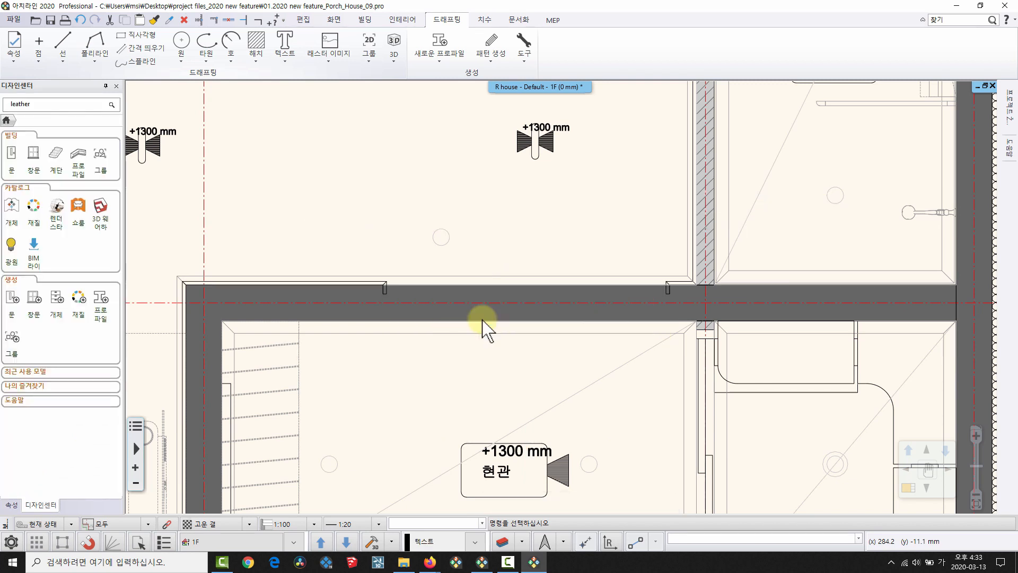
scroll(486, 292, down, 2)
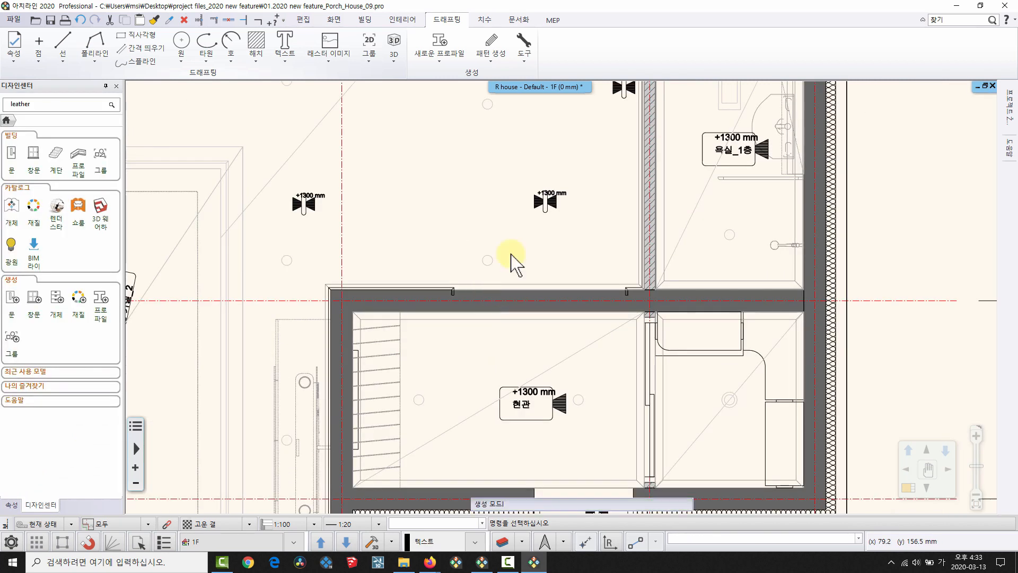
key(ctrl+z)
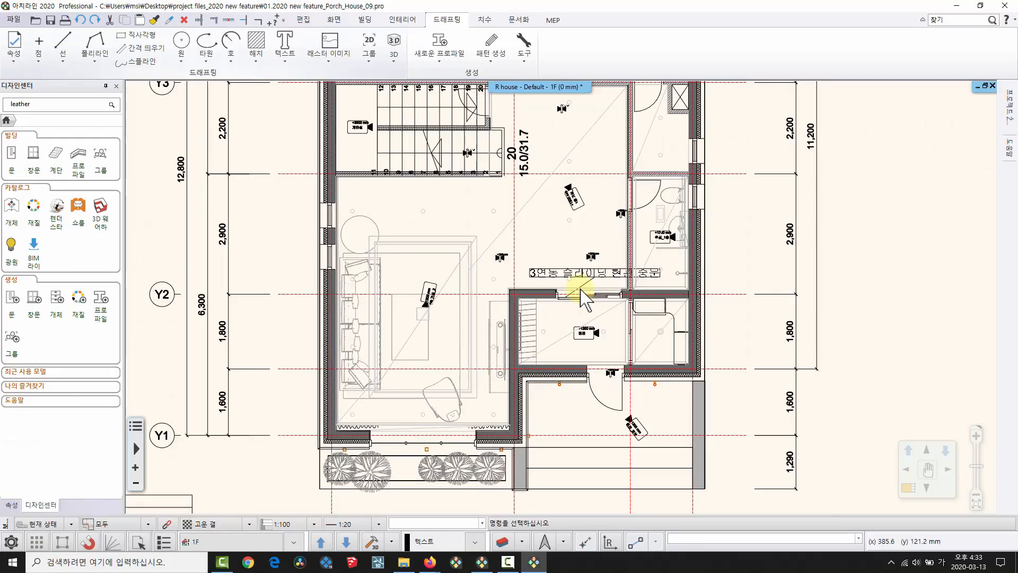
Export an RTF list of doors only (문 ticked) to the desktop as 위탁.rtf.
middle_drag(522, 247, 395, 272)
scroll(469, 250, down, 2)
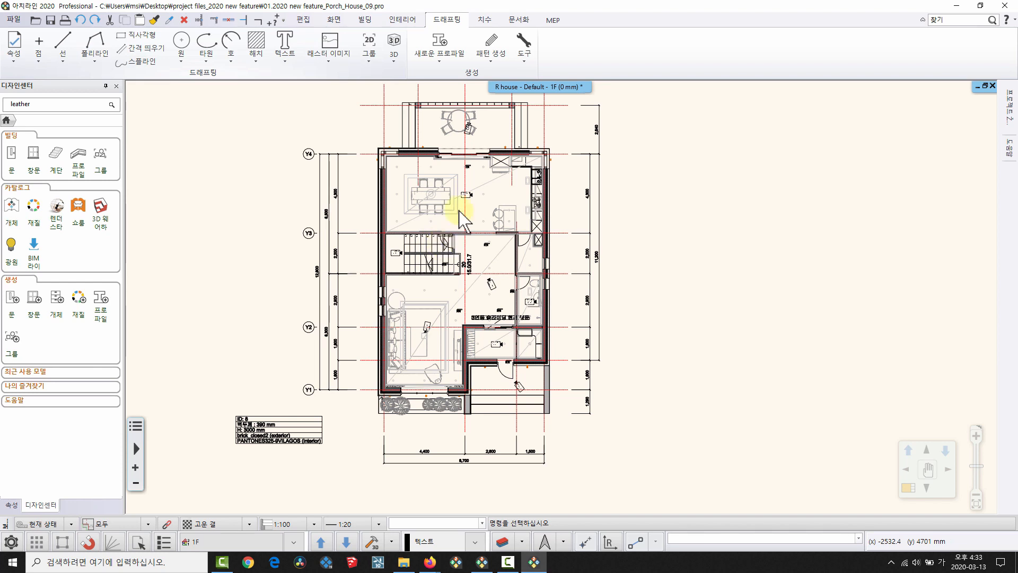
middle_drag(374, 134, 356, 142)
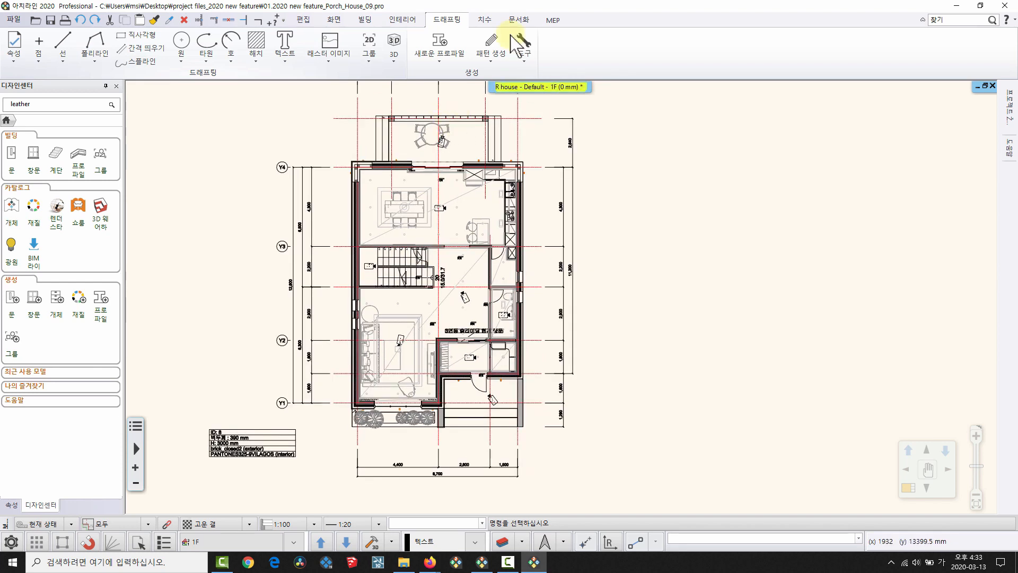
click(519, 20)
click(383, 59)
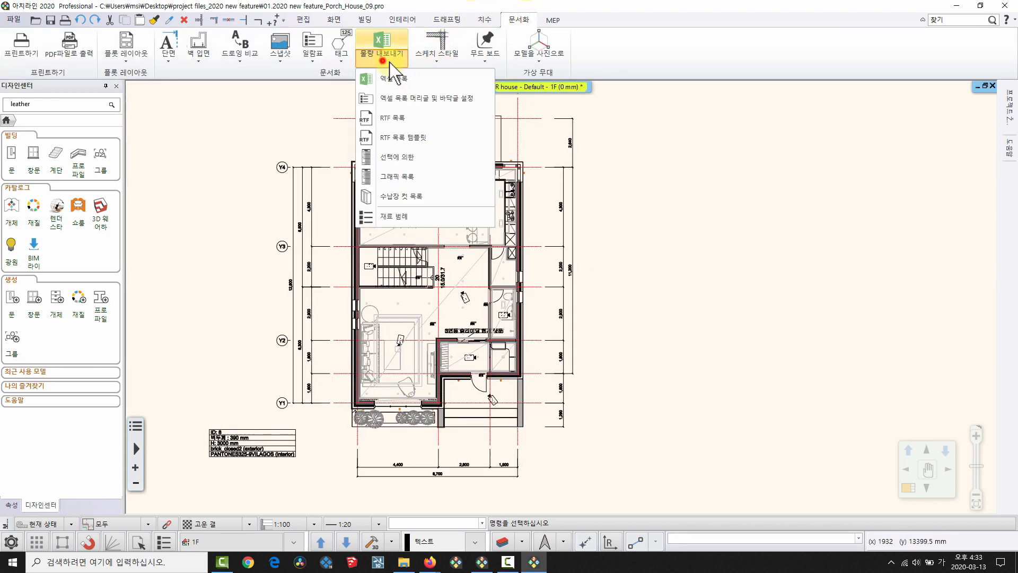
click(394, 119)
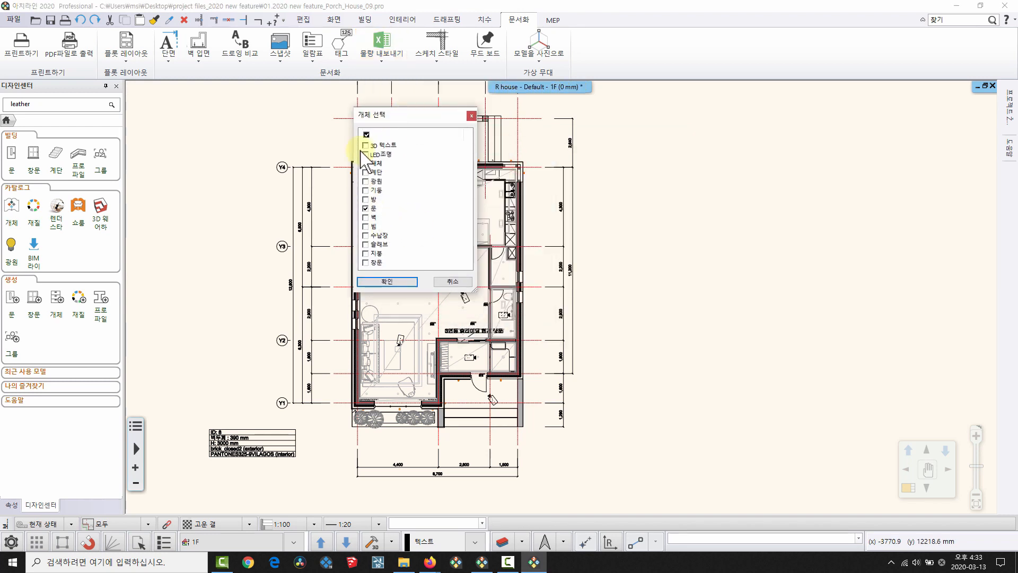
click(365, 134)
click(364, 133)
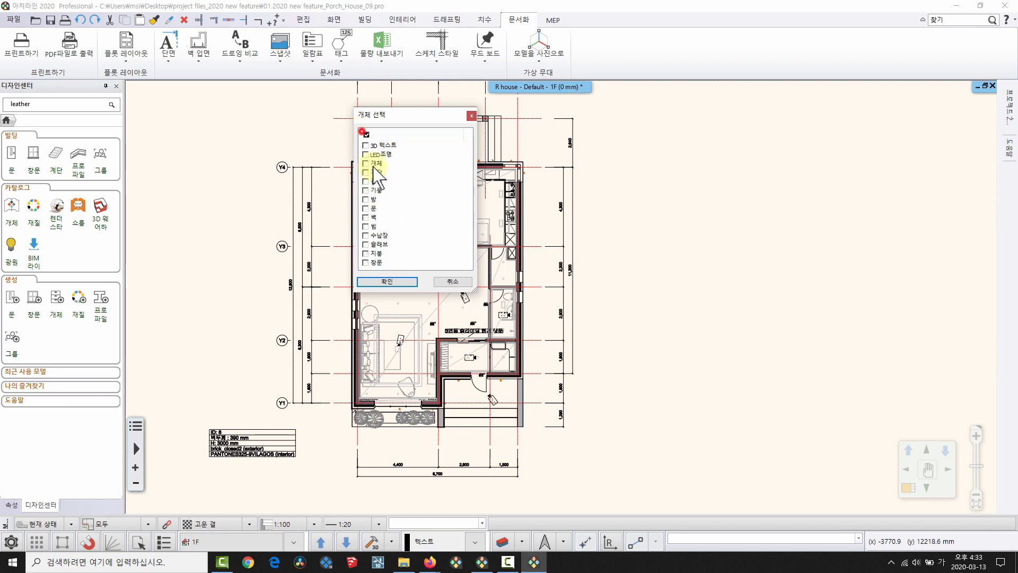
click(365, 208)
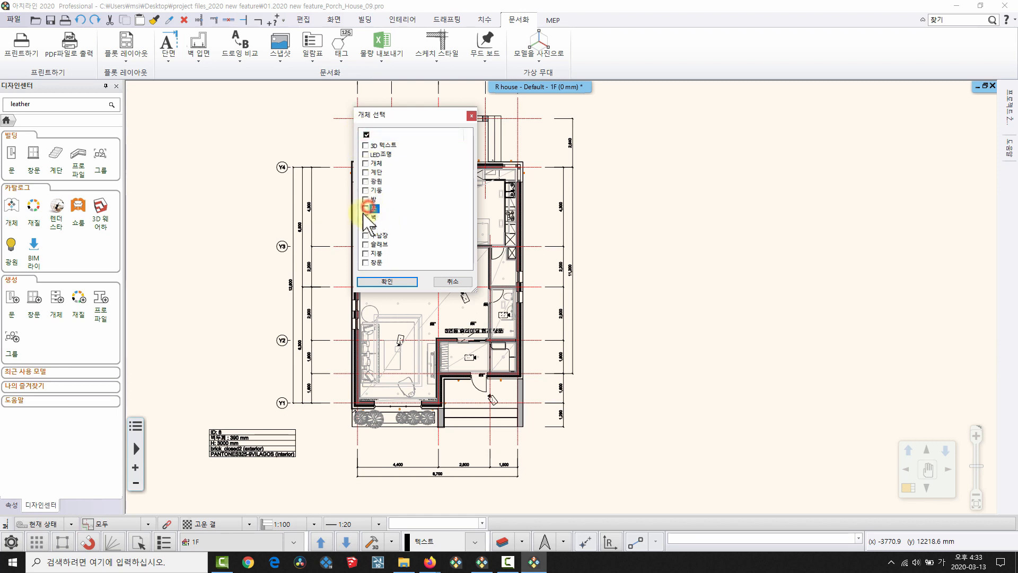
click(394, 281)
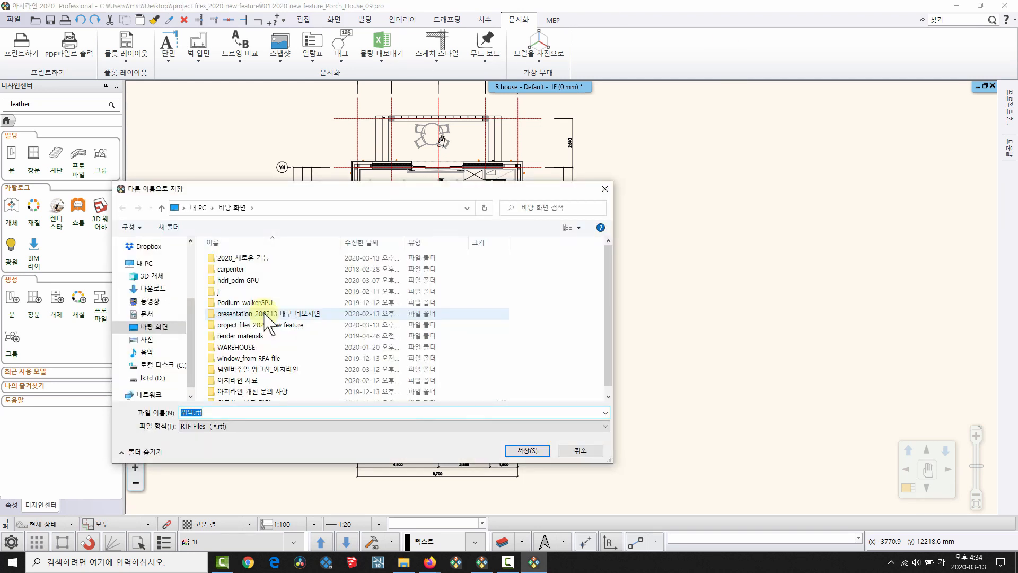
click(520, 449)
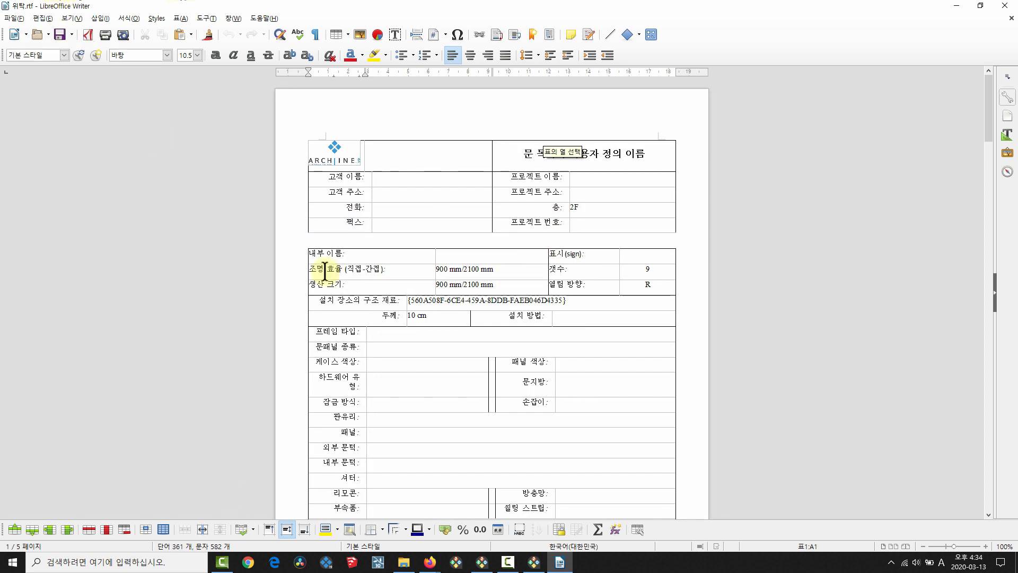
Scroll through the five-page door report in Writer, then switch back to the Porch house plan.
scroll(559, 325, down, 10)
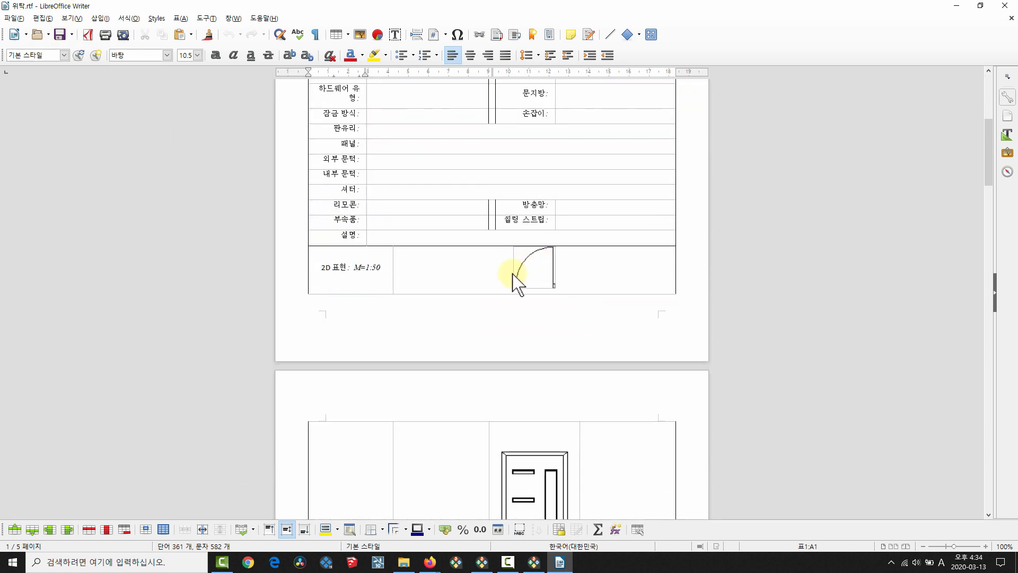
scroll(513, 274, down, 20)
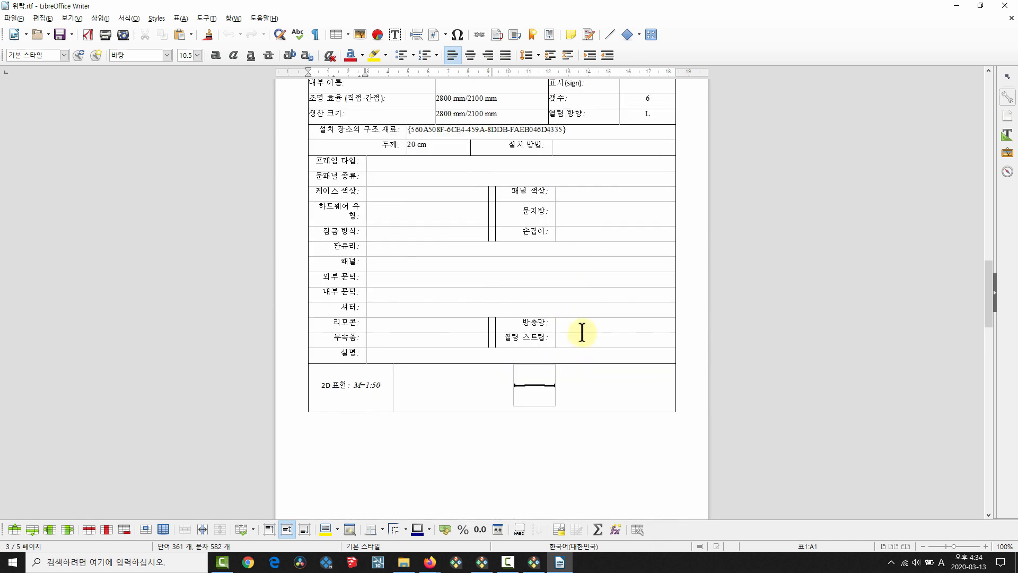
scroll(582, 333, down, 13)
scroll(568, 318, up, 13)
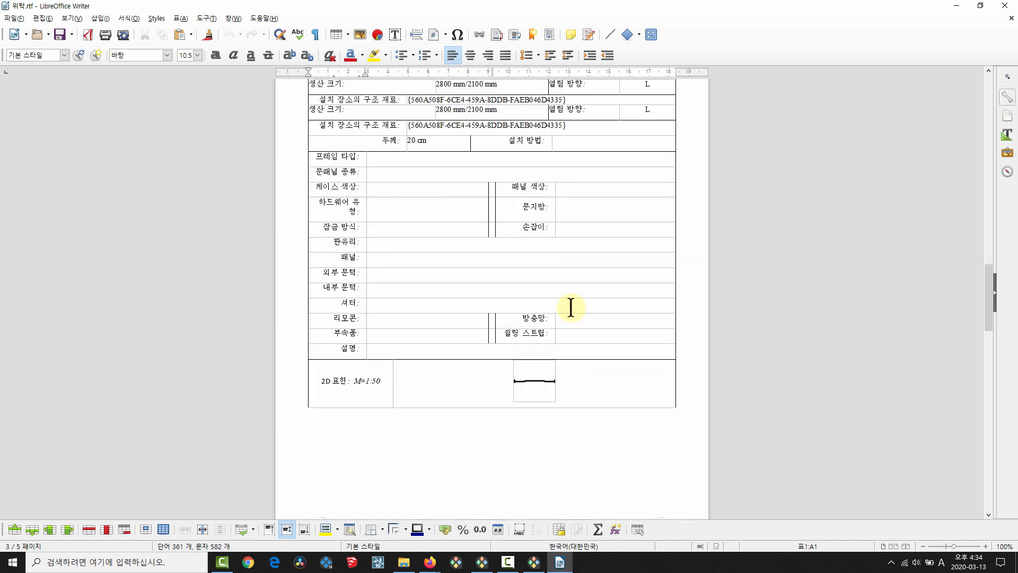
scroll(570, 307, up, 5)
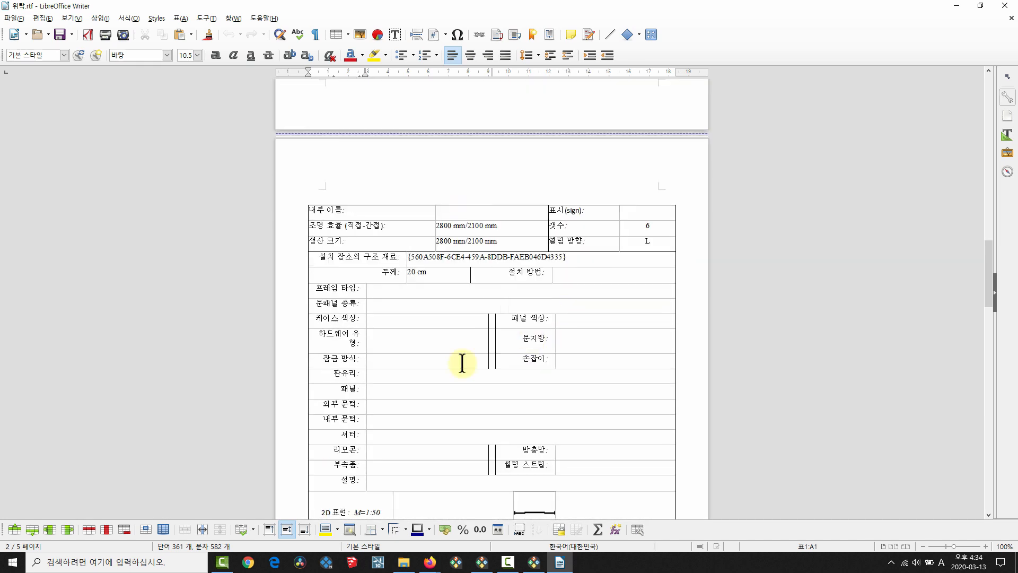
click(388, 392)
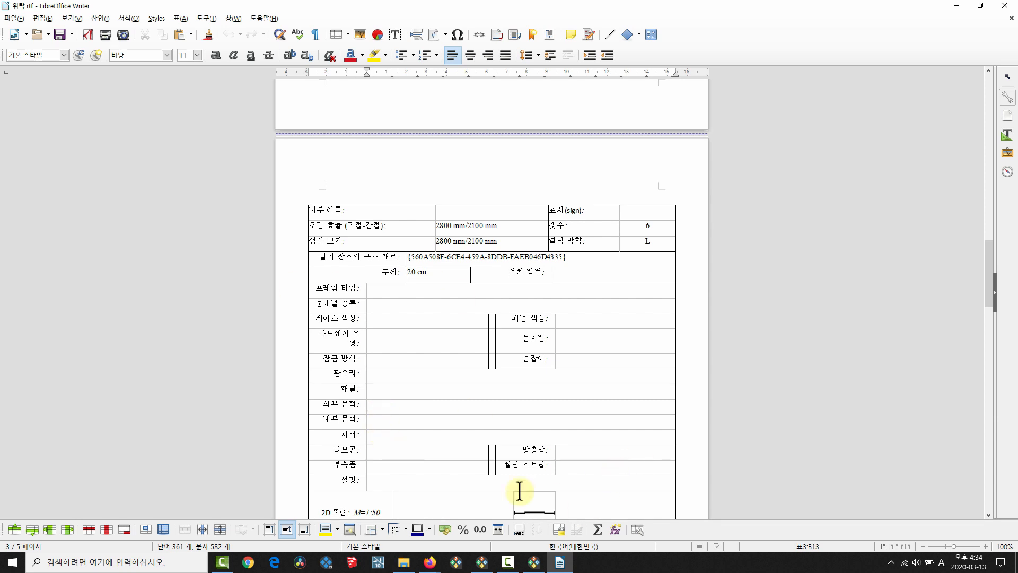
click(534, 563)
scroll(467, 390, up, 5)
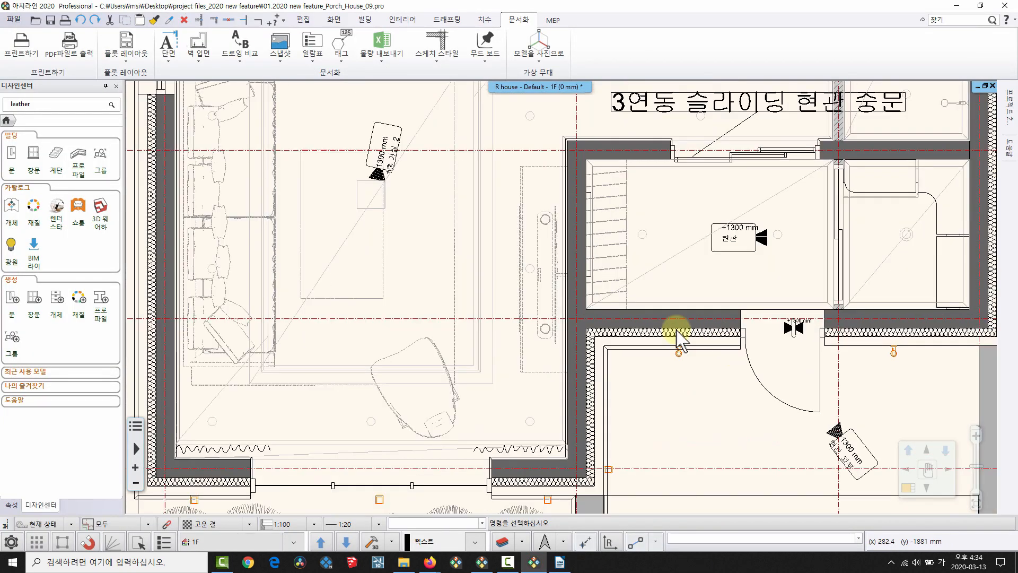
right_click(648, 391)
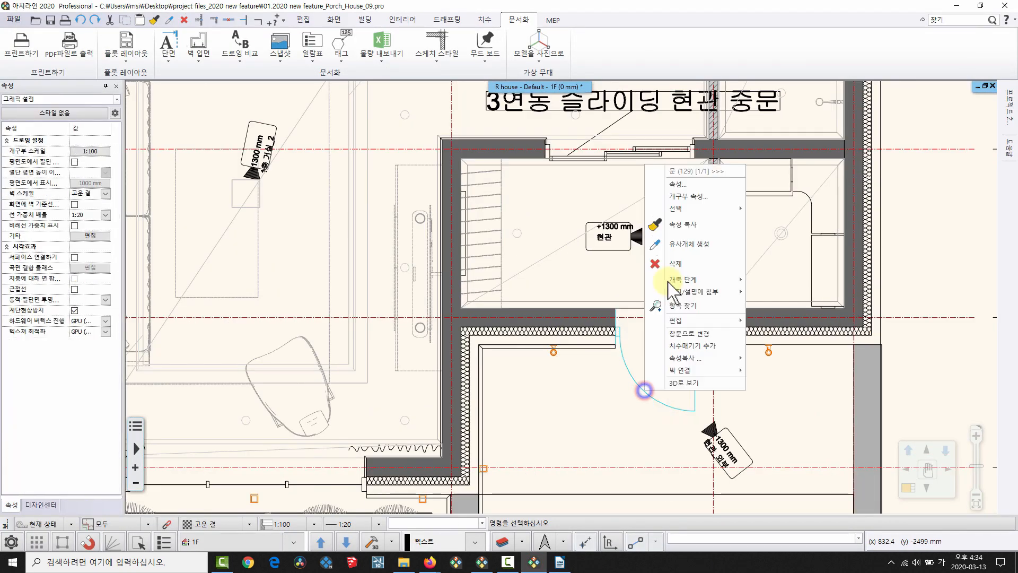
click(675, 183)
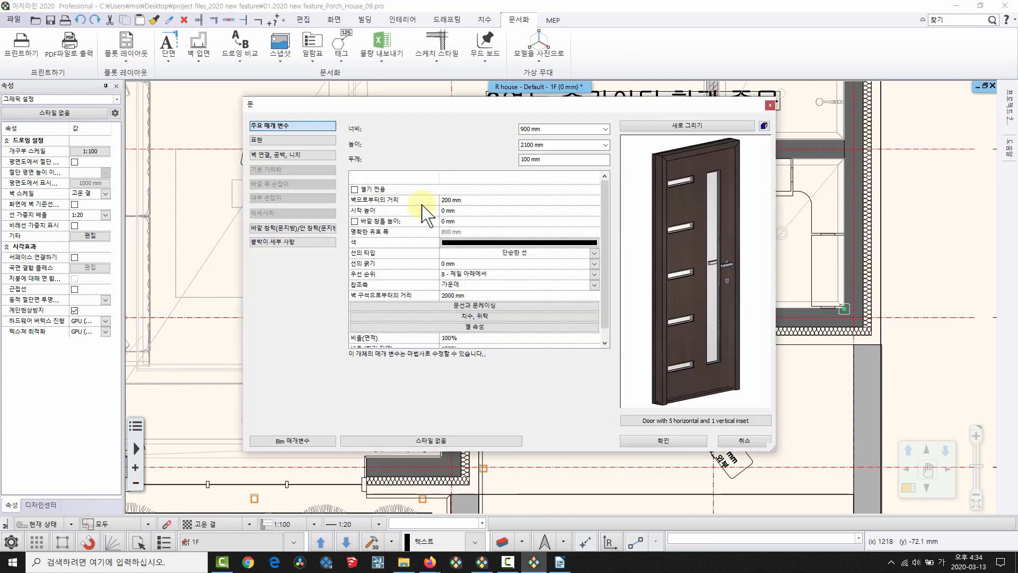
click(291, 241)
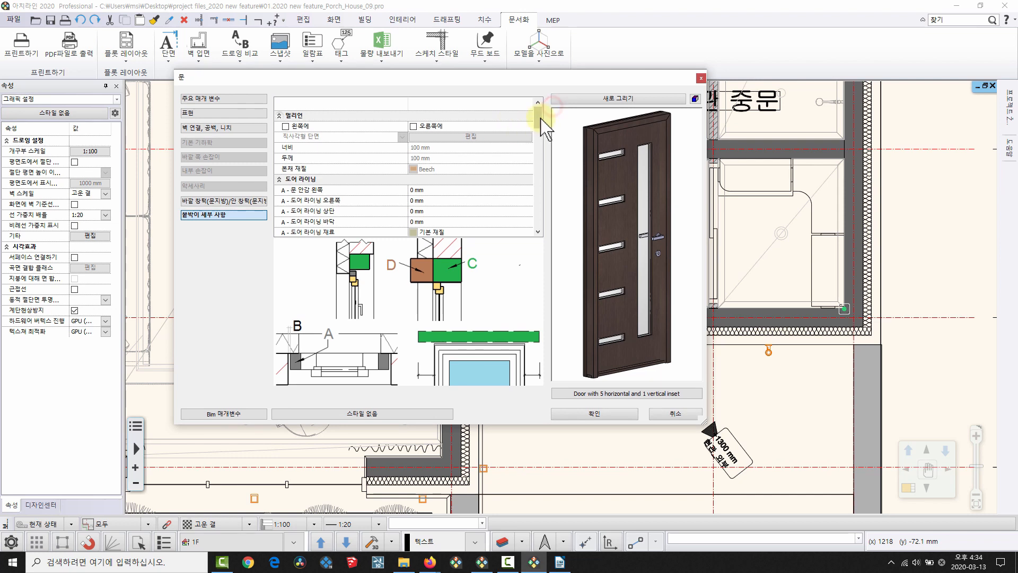
drag(540, 118, 541, 206)
click(335, 149)
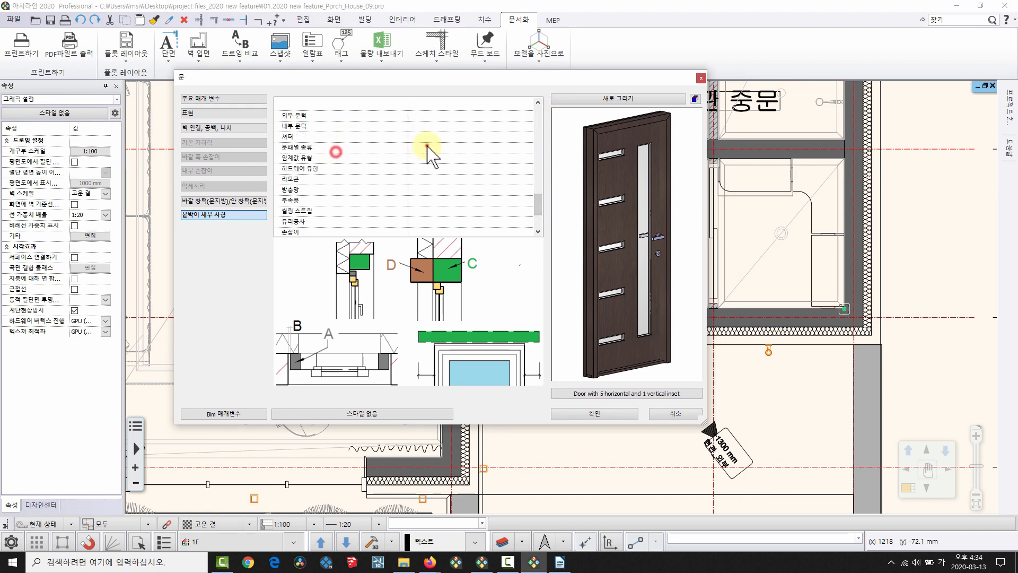
click(426, 146)
click(432, 136)
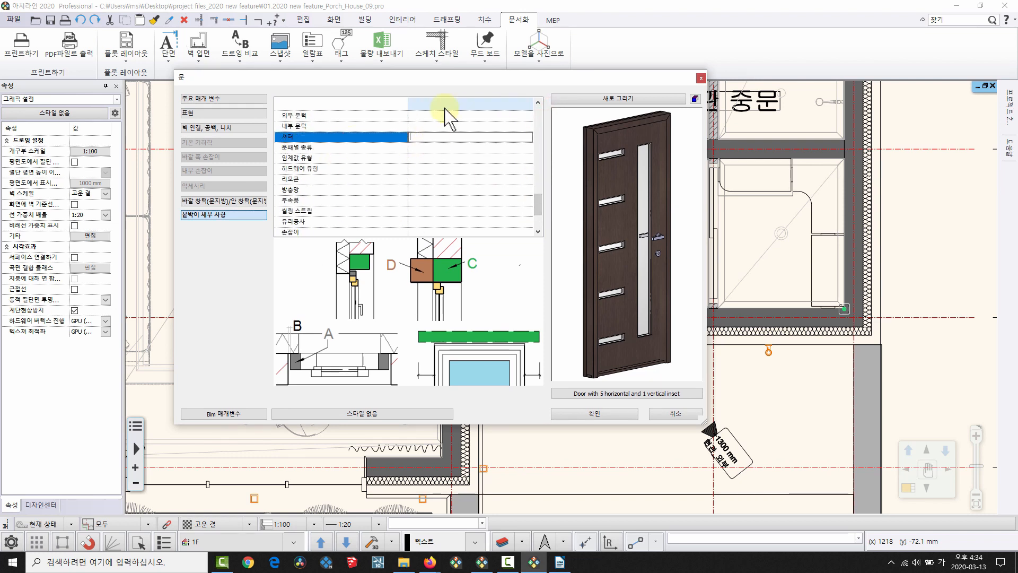
click(435, 115)
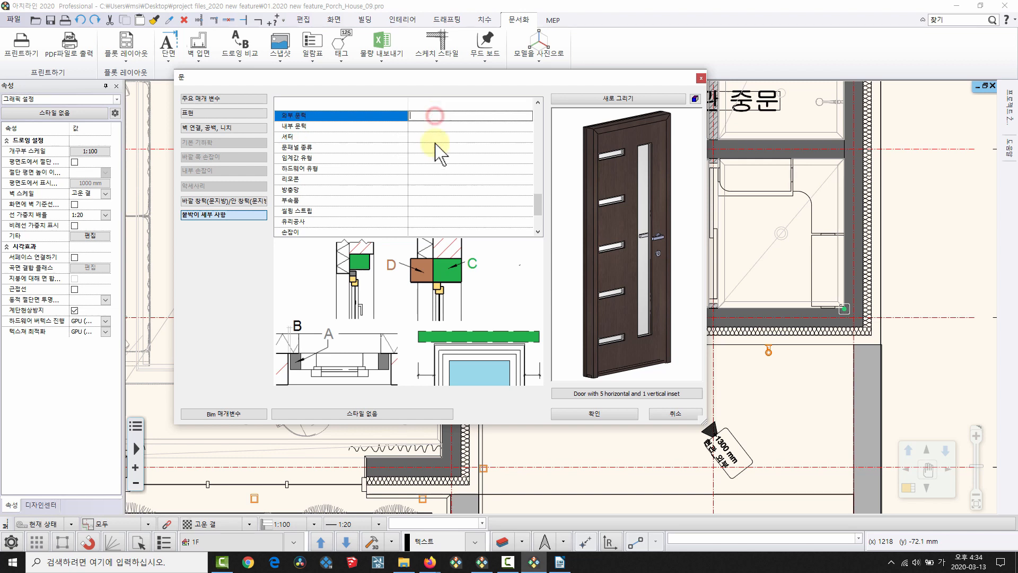
click(432, 179)
click(432, 189)
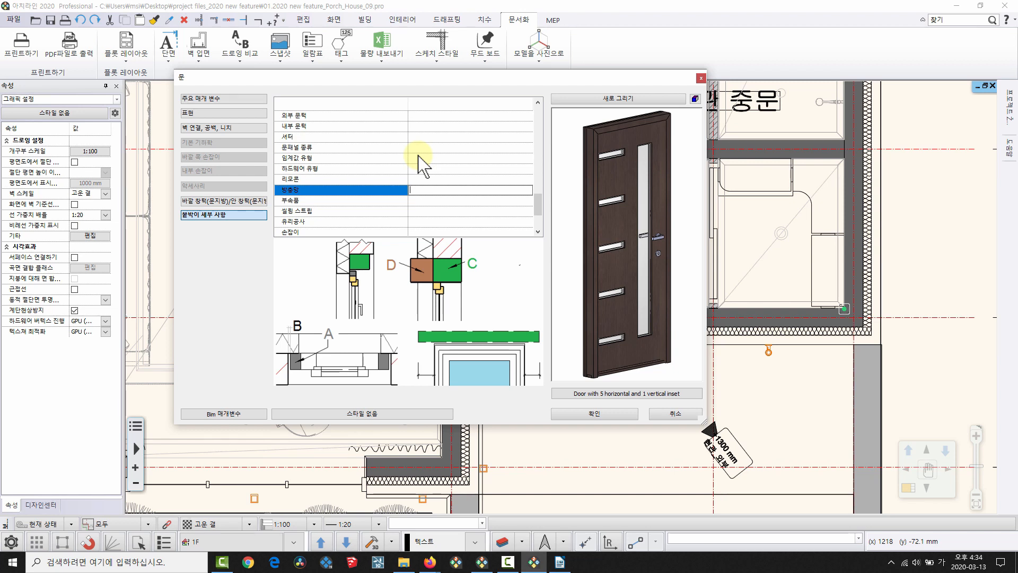
click(673, 415)
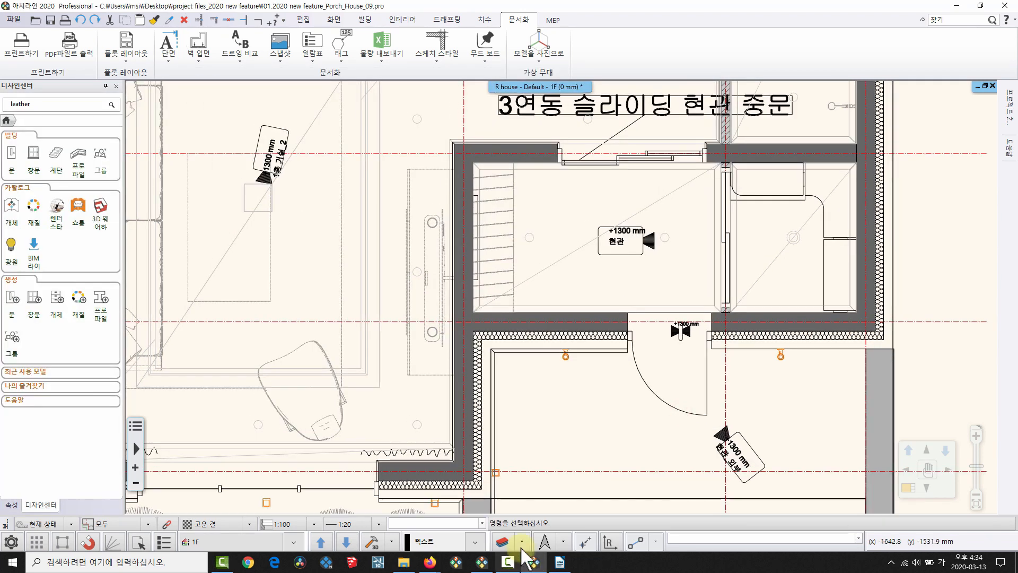
click(560, 562)
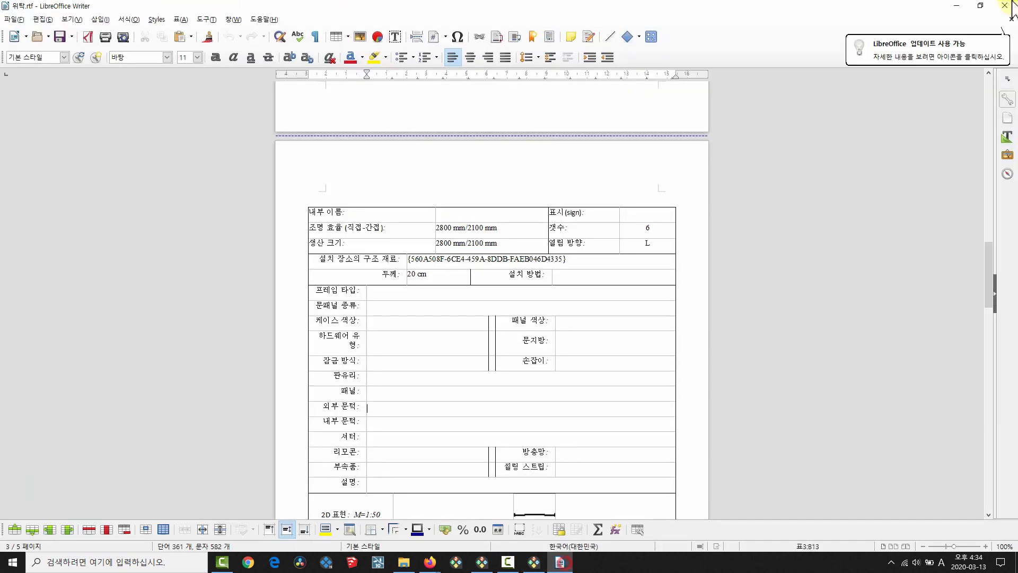
click(966, 61)
scroll(474, 319, up, 8)
scroll(444, 182, up, 4)
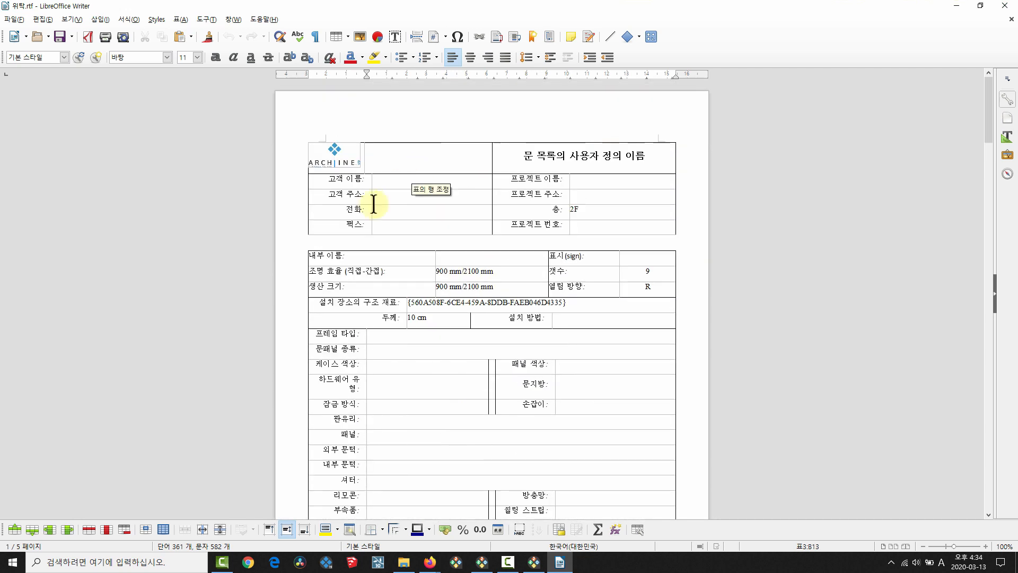
click(551, 185)
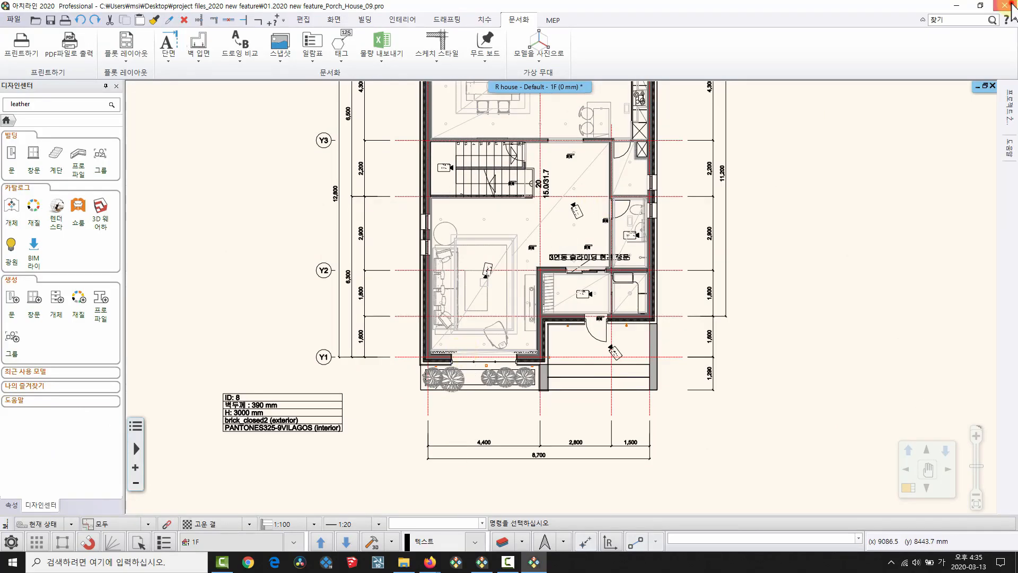
Close the Porch House project and show the framing project's floor plan beside its 3D view.
click(1011, 7)
click(450, 305)
click(481, 562)
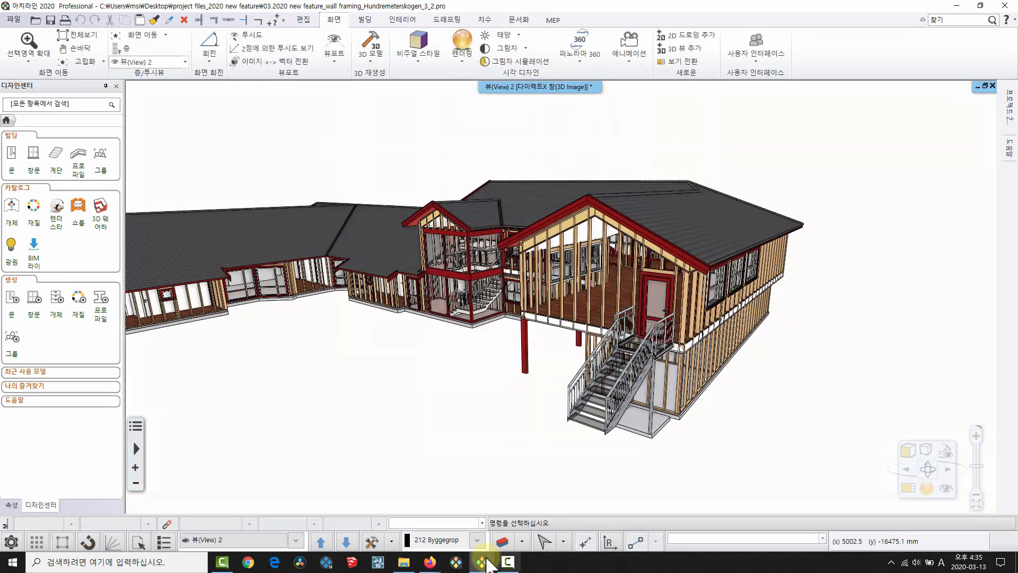
middle_drag(462, 330, 538, 324)
middle_drag(398, 263, 477, 272)
key(F12)
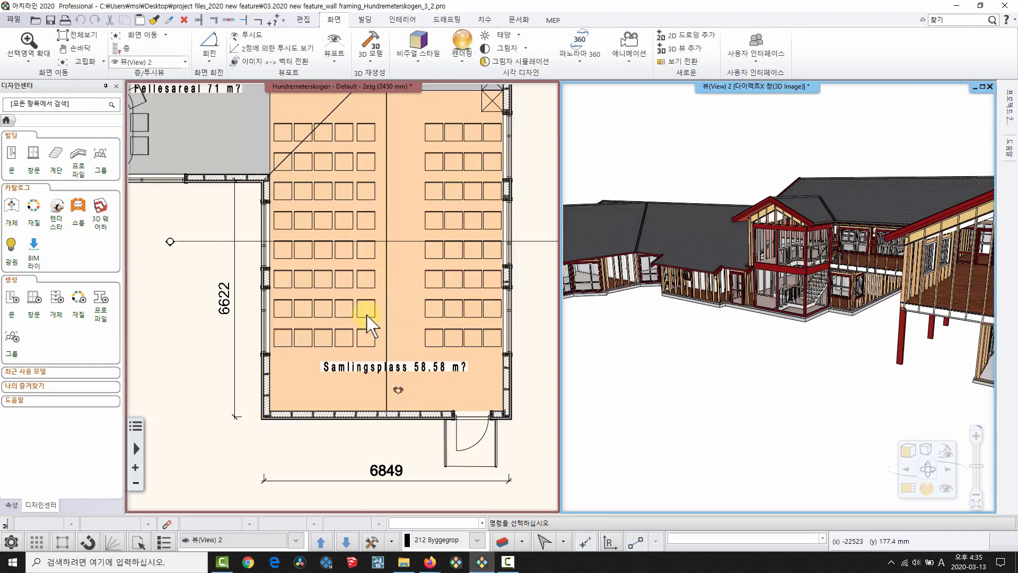
scroll(368, 317, down, 2)
middle_drag(367, 316, 430, 397)
Discard the framing project's changes and create the new empty project Document10.
click(15, 19)
click(68, 44)
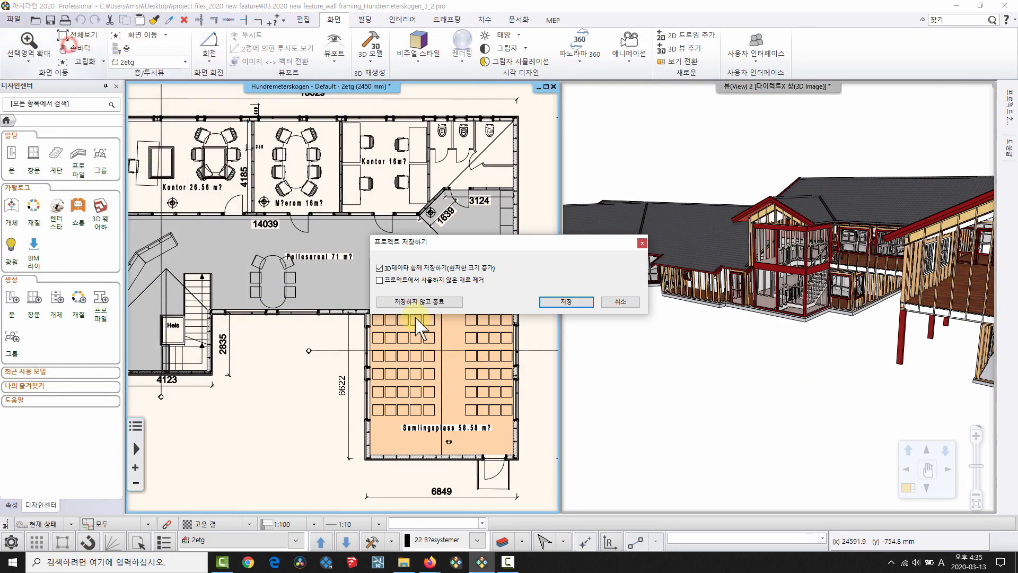
click(418, 301)
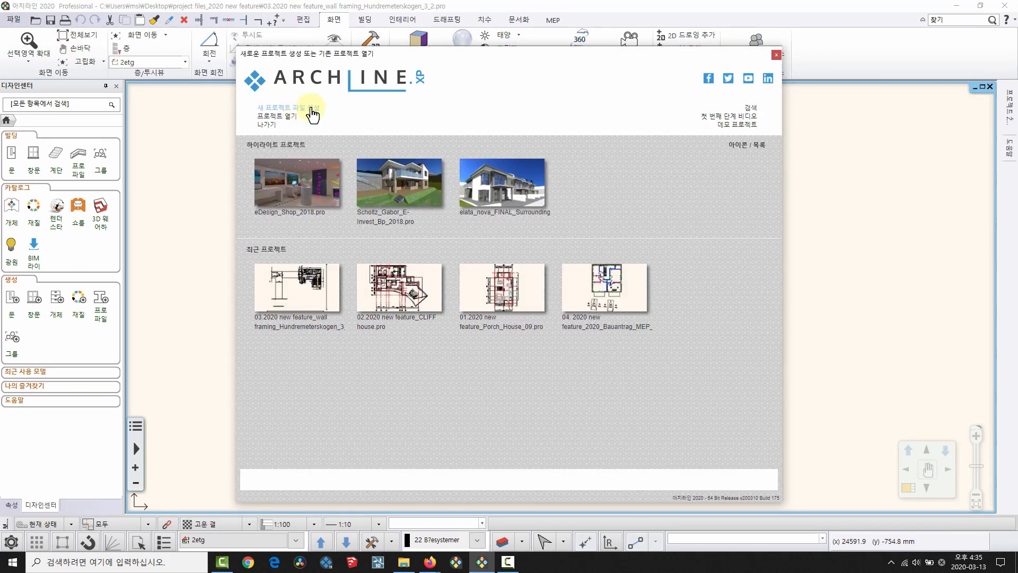
click(313, 107)
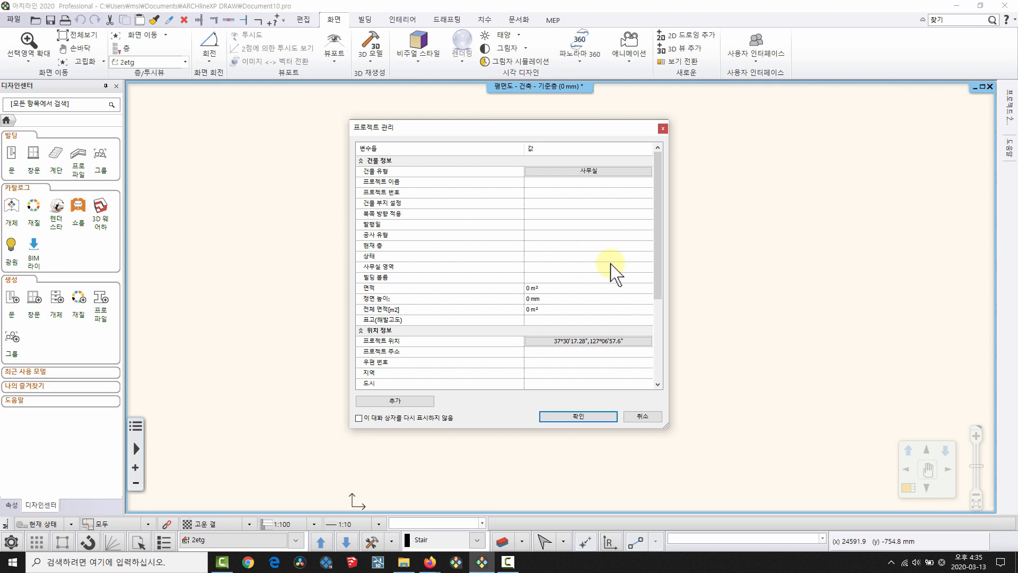
click(574, 413)
click(596, 418)
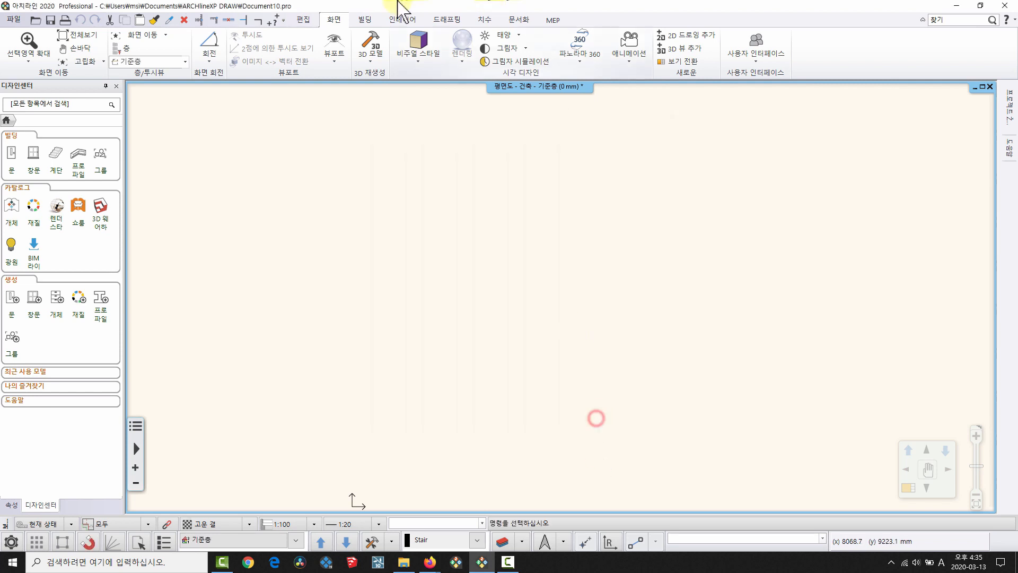
click(402, 19)
click(47, 58)
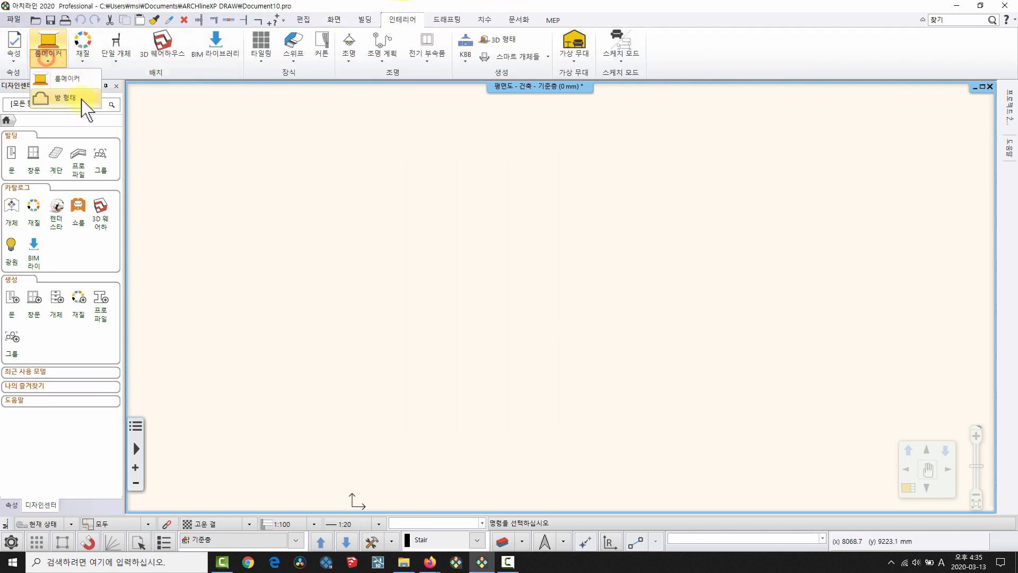
Place the predefined 베이 창 room (380 mm walls, 2700 mm high) on the 기준층 plan.
click(80, 95)
click(308, 371)
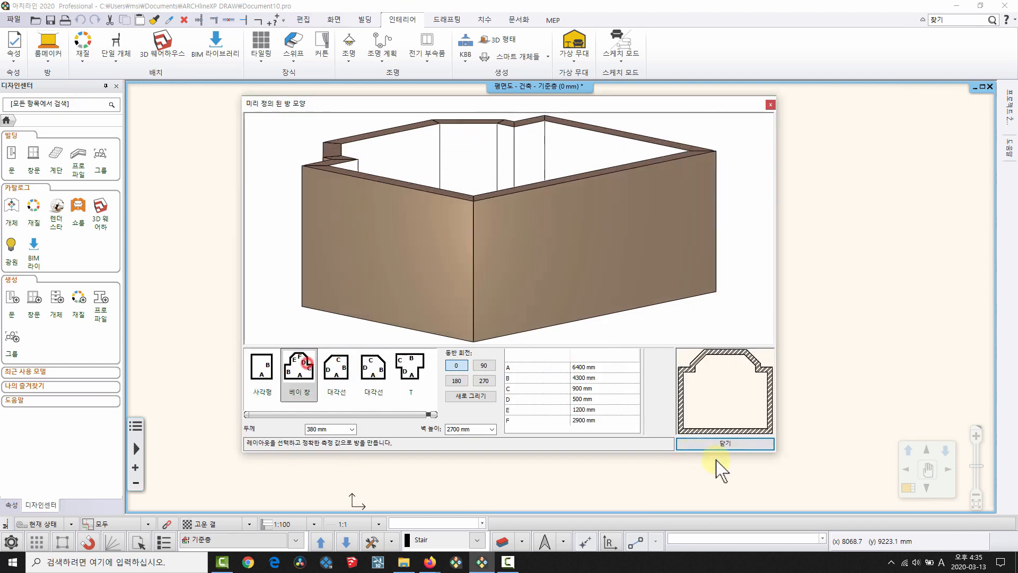
click(725, 443)
click(362, 495)
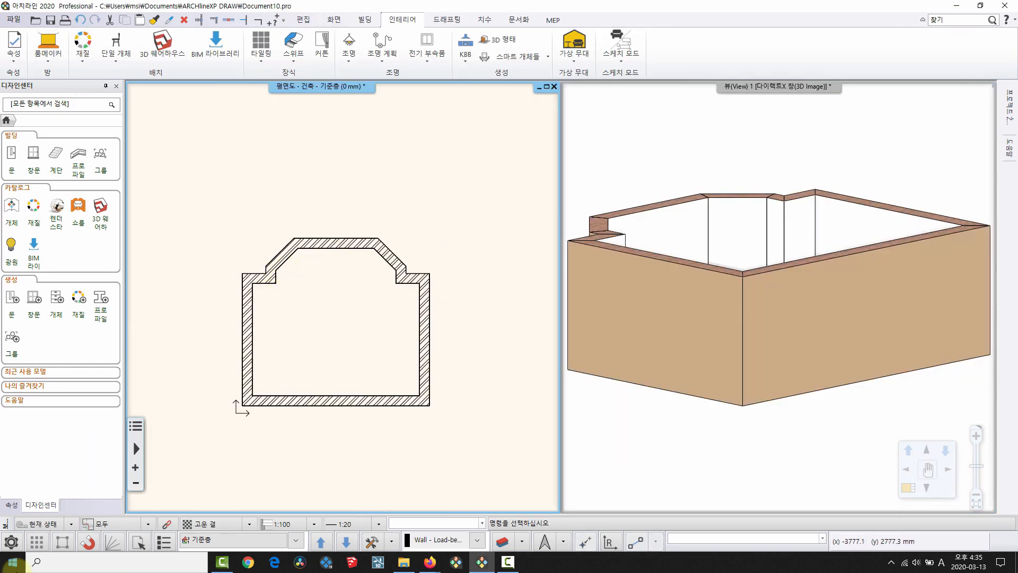
click(11, 541)
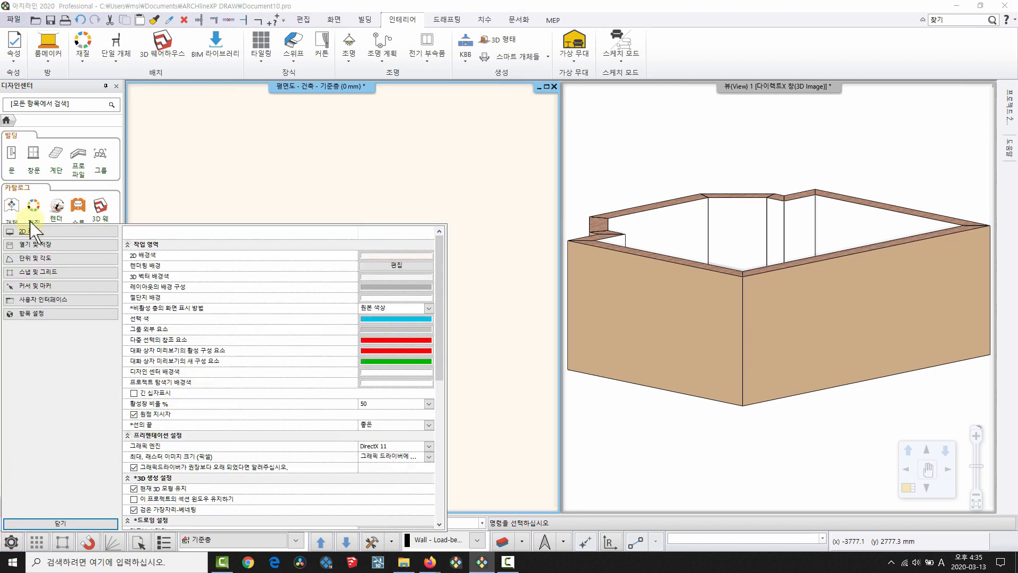
Check the open and save options with Google Drive project backup on, then close Options and open the File menu.
click(21, 245)
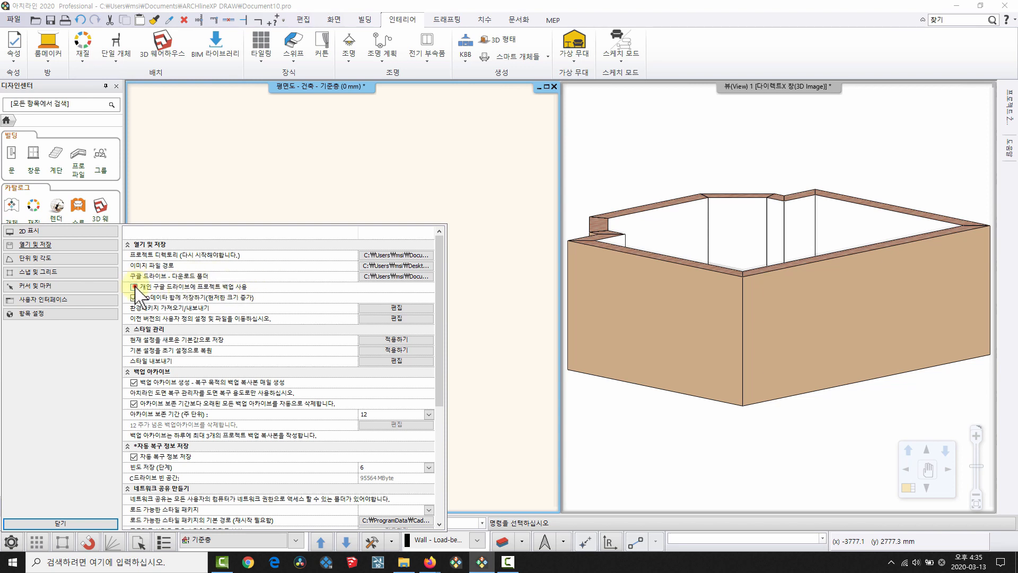
click(59, 522)
click(13, 20)
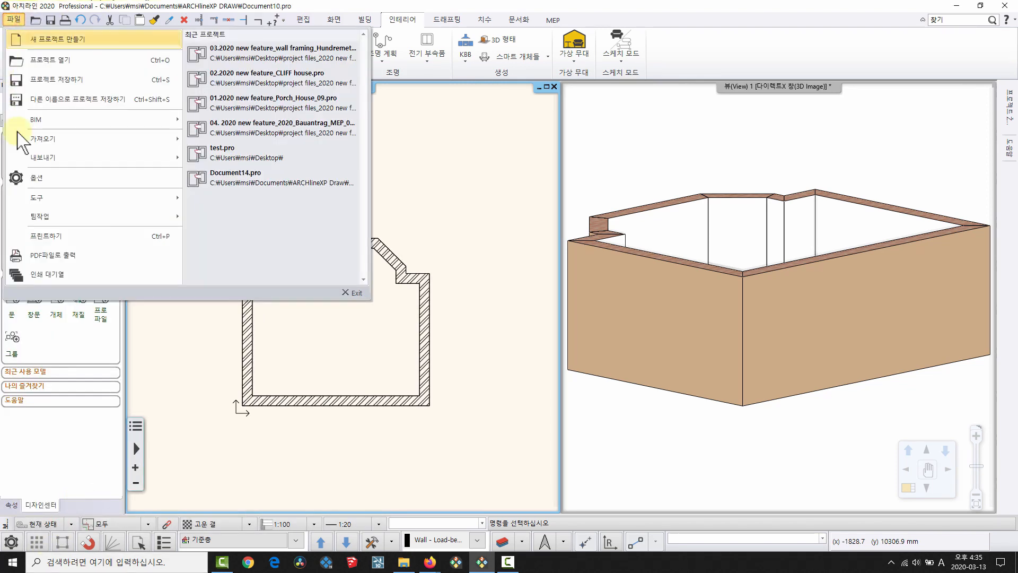
click(40, 196)
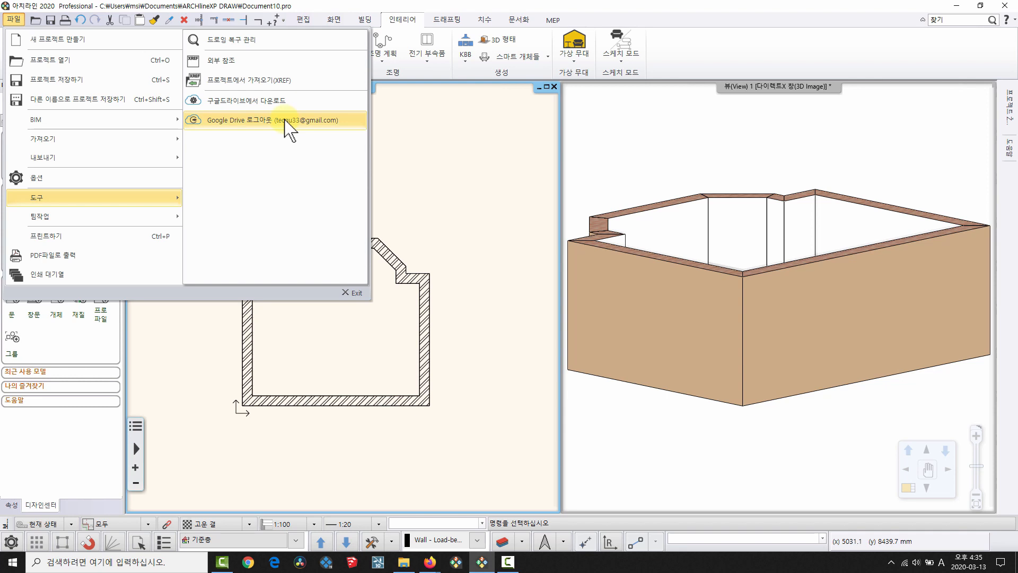
click(456, 217)
click(483, 254)
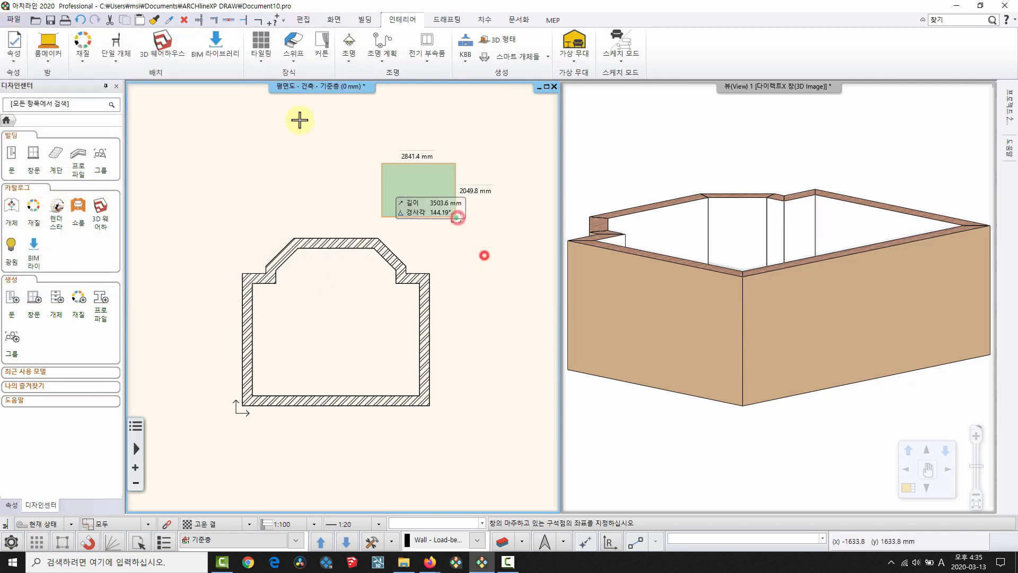
click(380, 156)
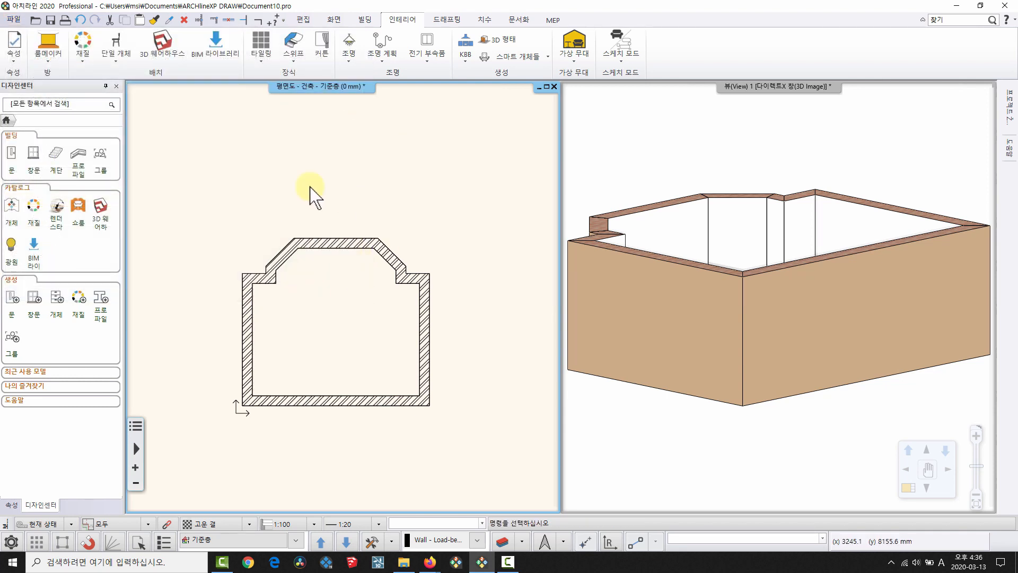
Save the bay-window room project to the Desktop under the name 0313.pro.
key(ctrl+s)
click(309, 253)
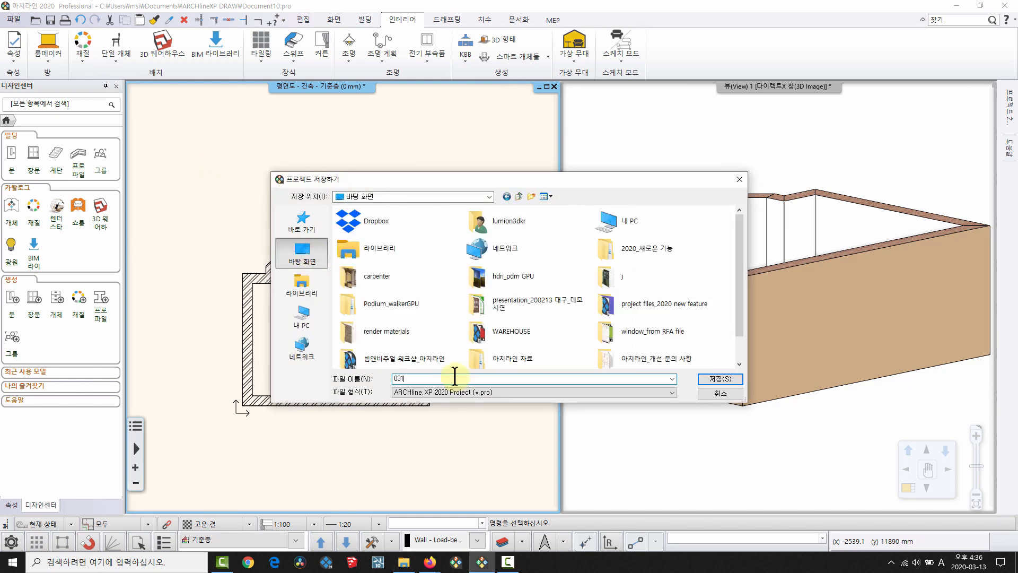
text(0313)
key(Return)
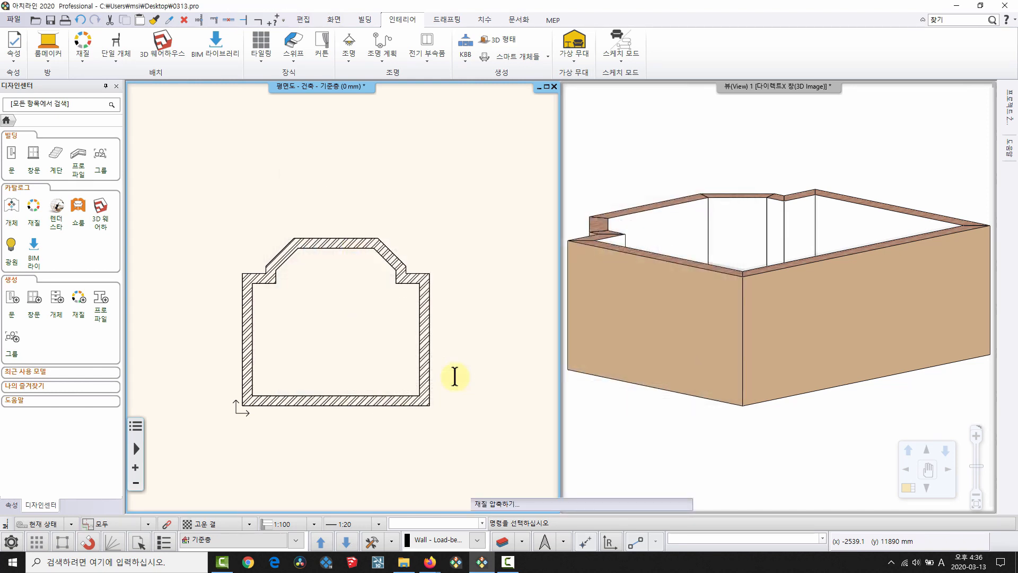
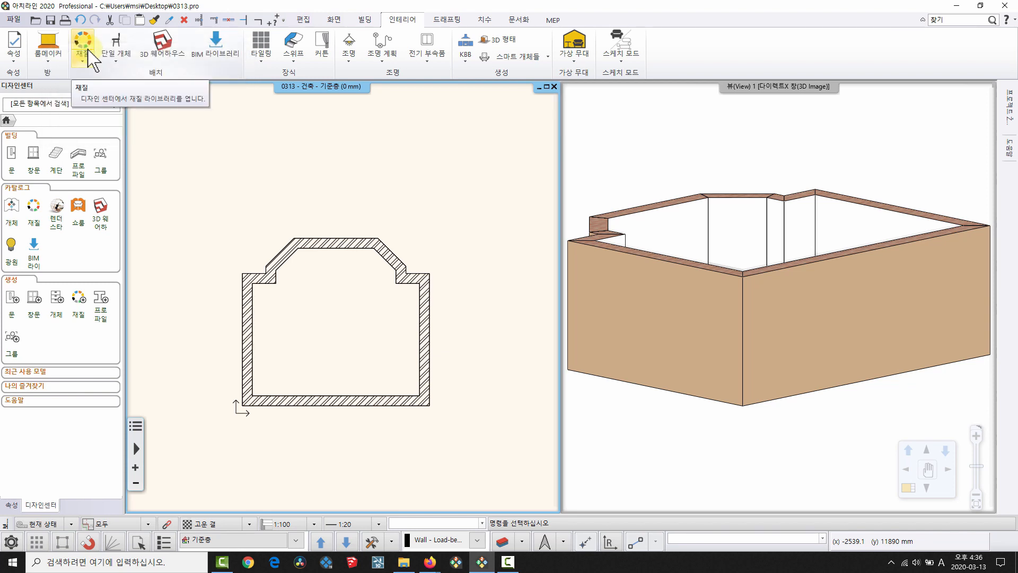
Pan the floor plan and clear any selection.
middle_drag(189, 198, 171, 168)
click(312, 142)
click(356, 163)
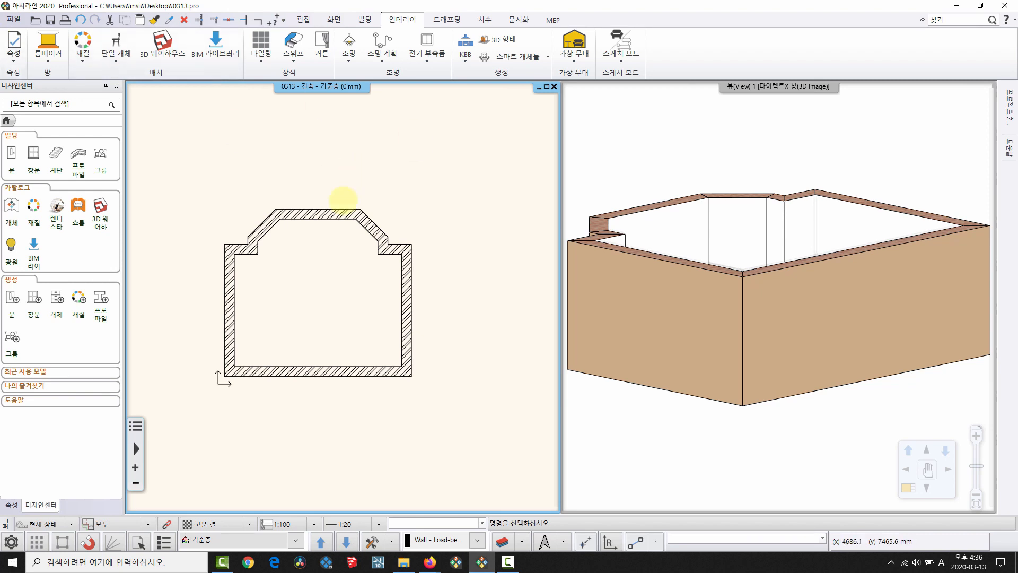
middle_drag(343, 200, 347, 212)
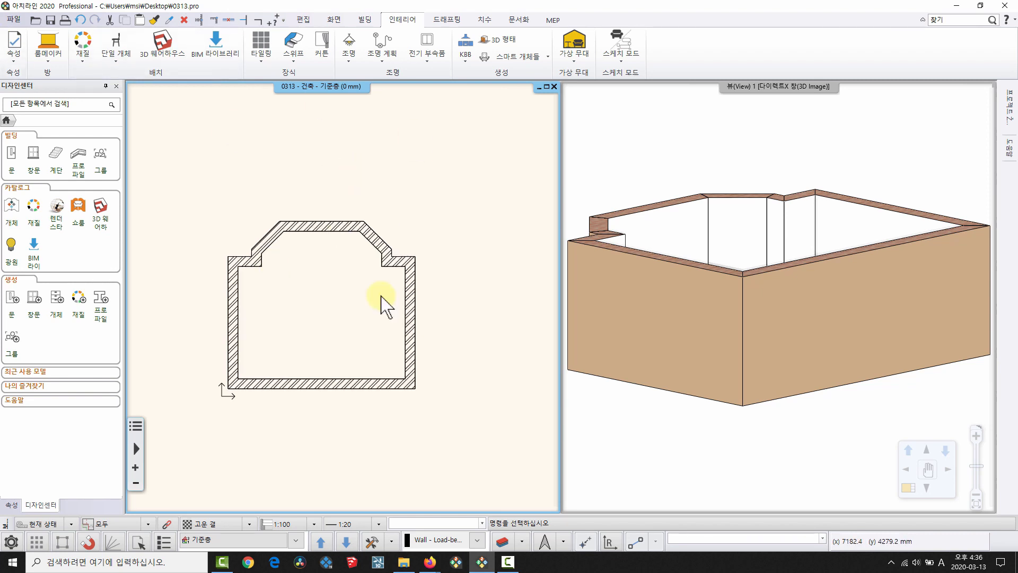
Download the newest Document14.pro from Google Drive via File > Tools into CloudDownloads.
click(14, 20)
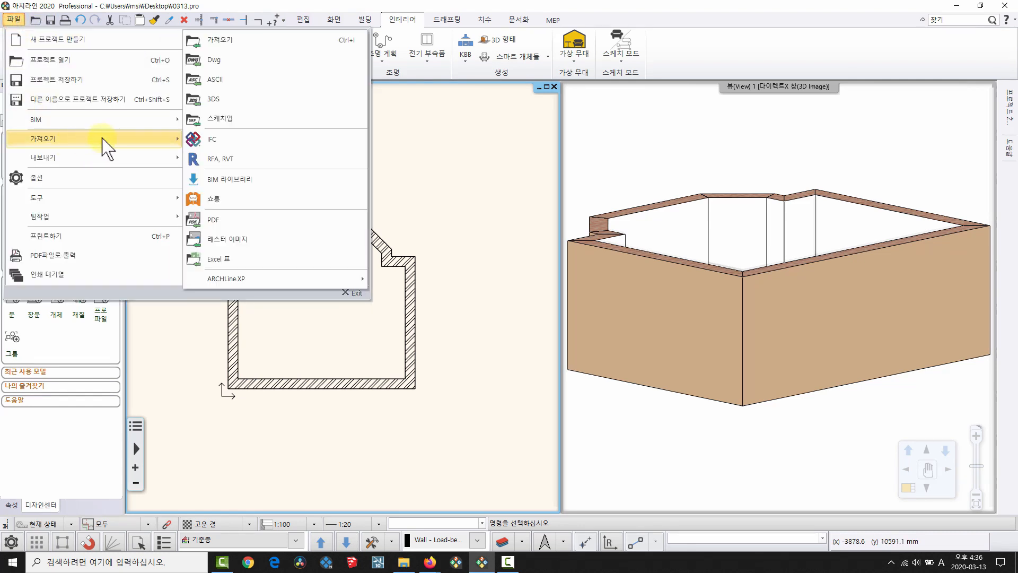
click(90, 193)
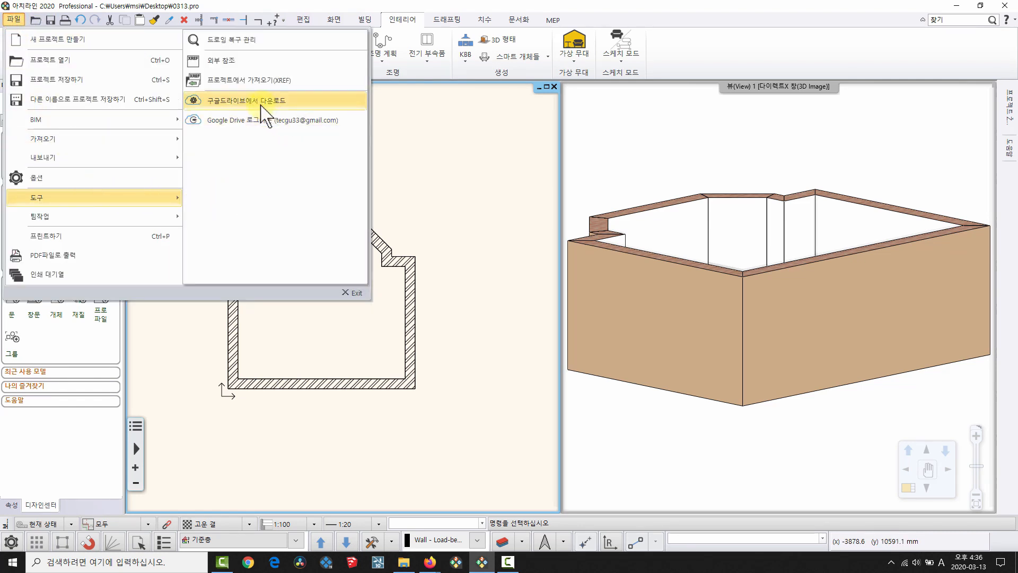
click(238, 105)
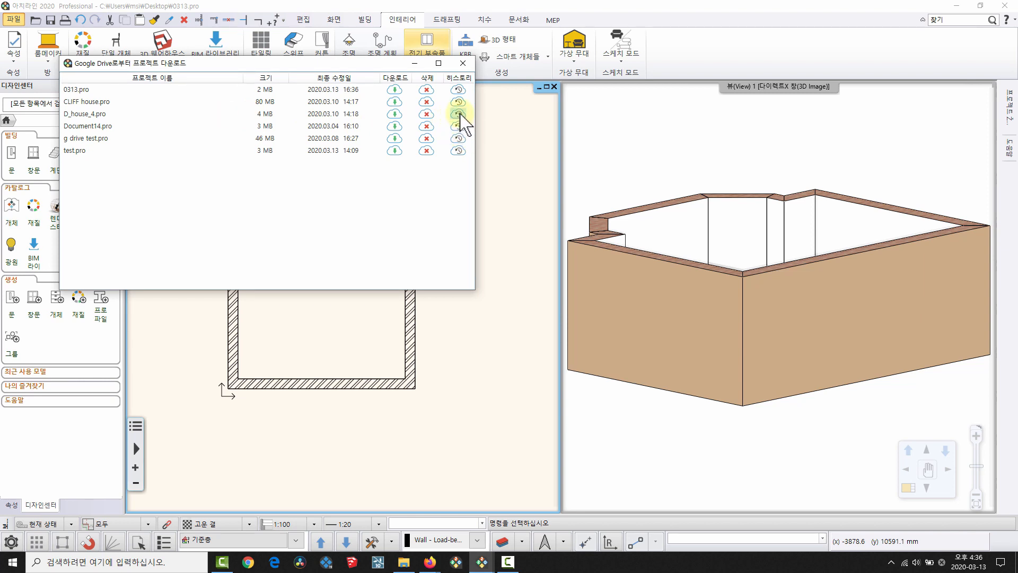
click(457, 128)
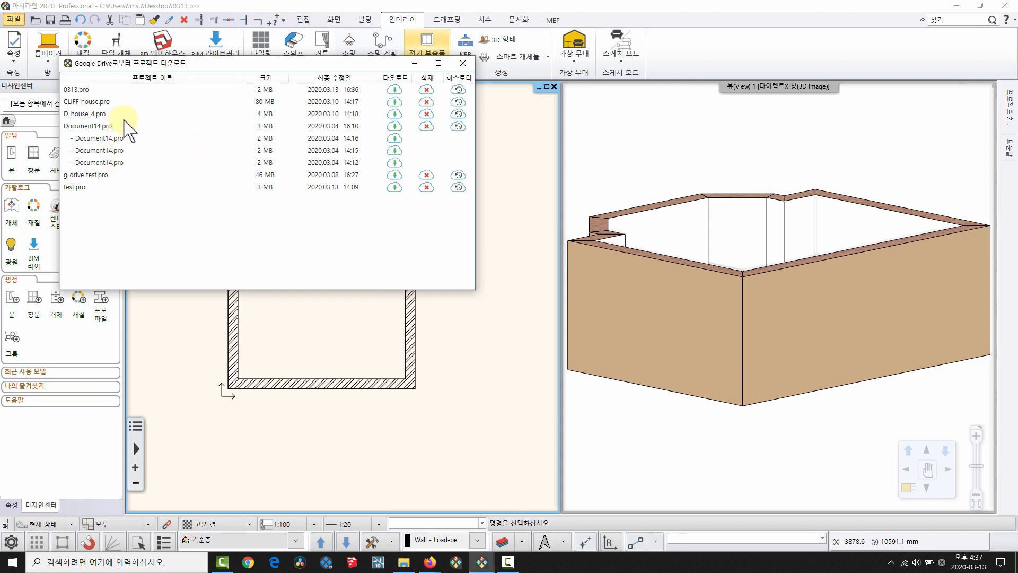
click(393, 127)
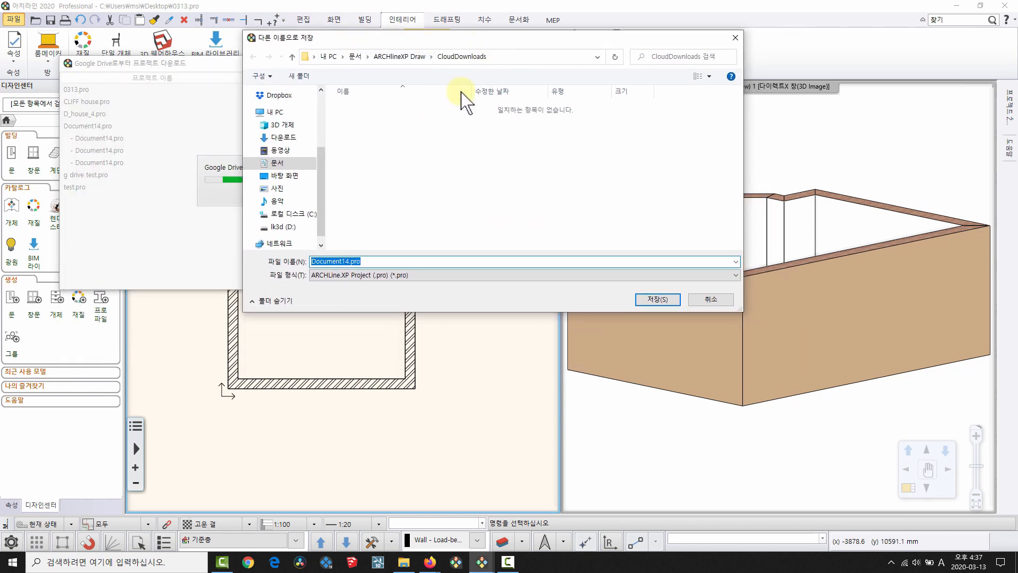
click(659, 299)
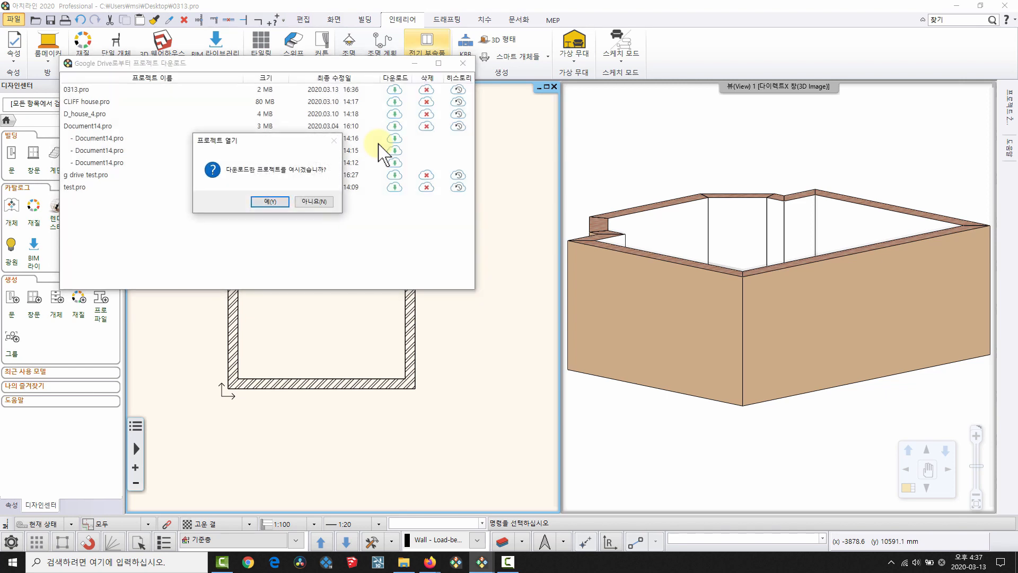
Open the downloaded Document14 project, closing 0313 without saving.
click(270, 201)
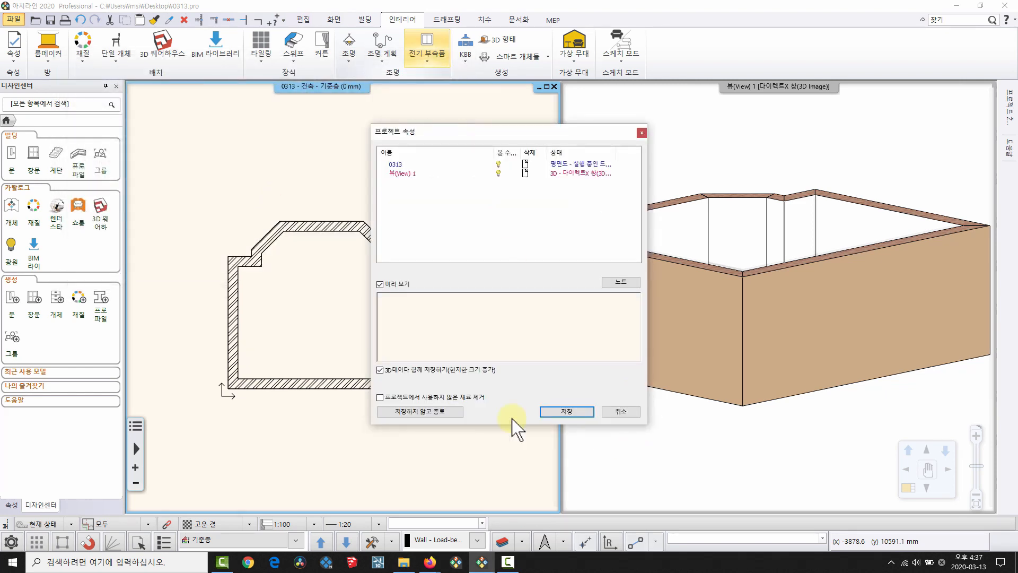
click(435, 412)
click(496, 294)
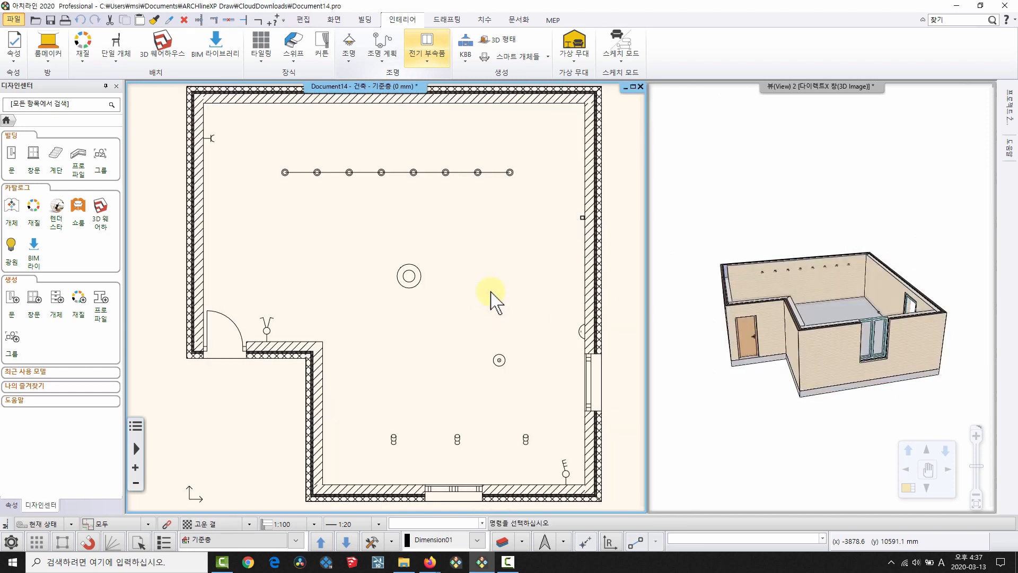
Orbit the L-shaped room higher in 3D, then bring up the presentation slide.
scroll(432, 297, down, 3)
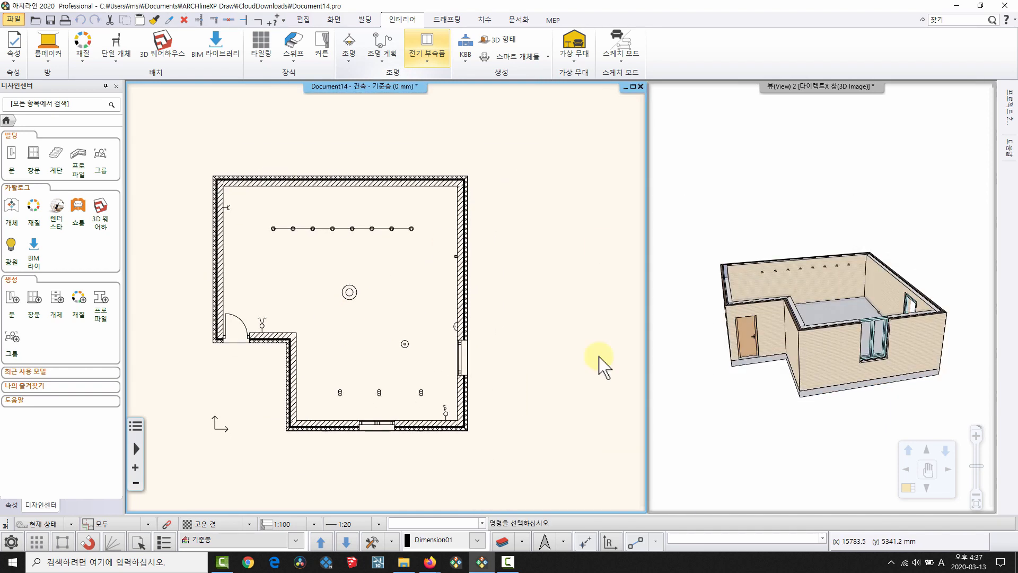
drag(933, 372, 757, 263)
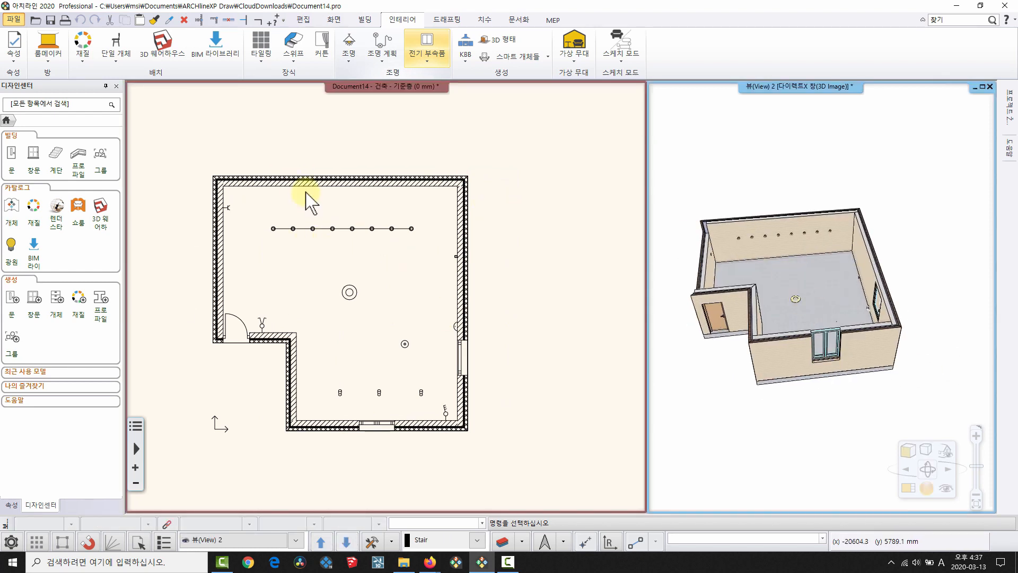
click(427, 563)
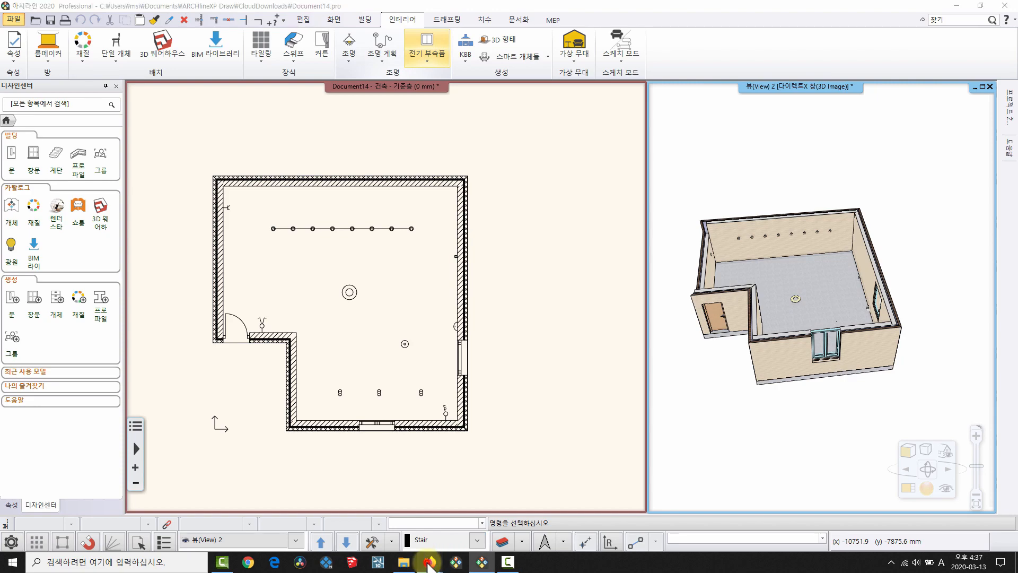
click(484, 502)
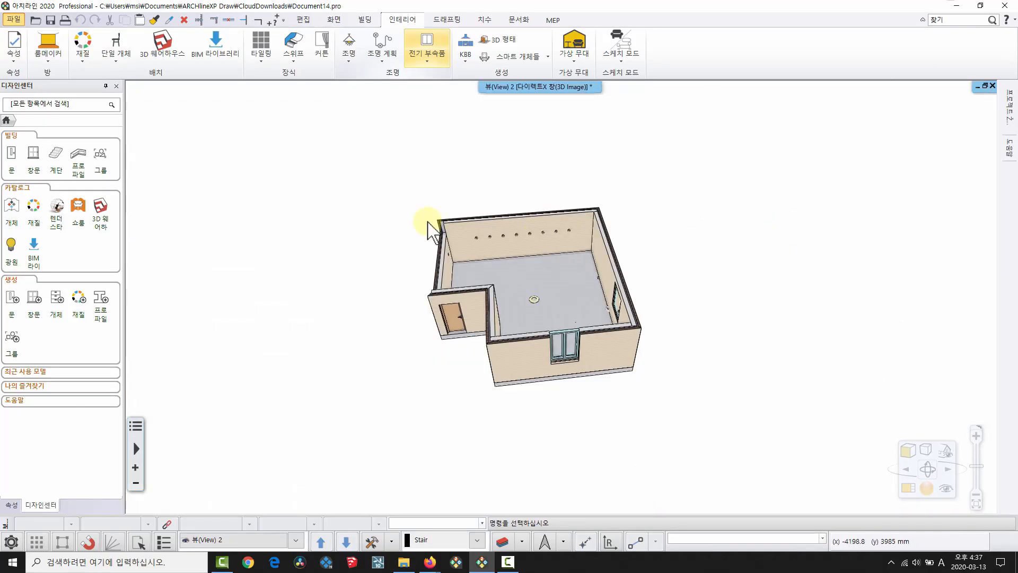
Attempt a SketchUp export of the room with a chosen file version, then dismiss the error.
middle_drag(427, 220, 552, 227)
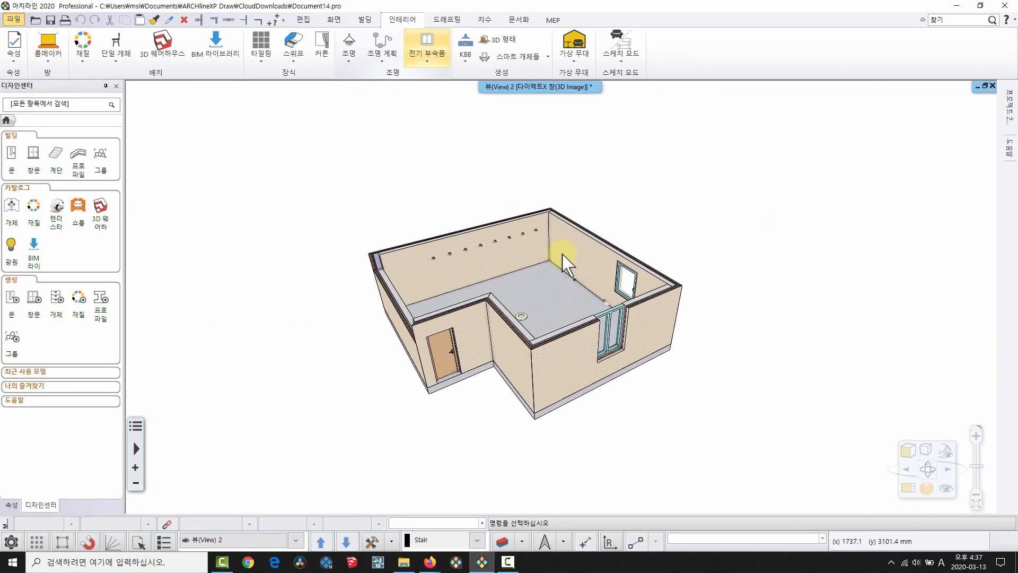
click(14, 20)
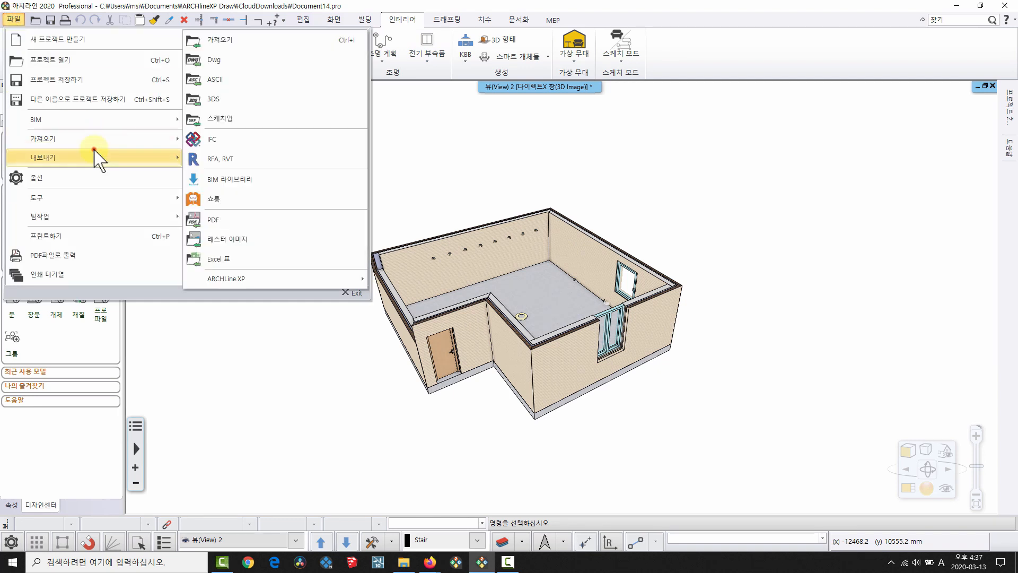
click(96, 157)
click(254, 98)
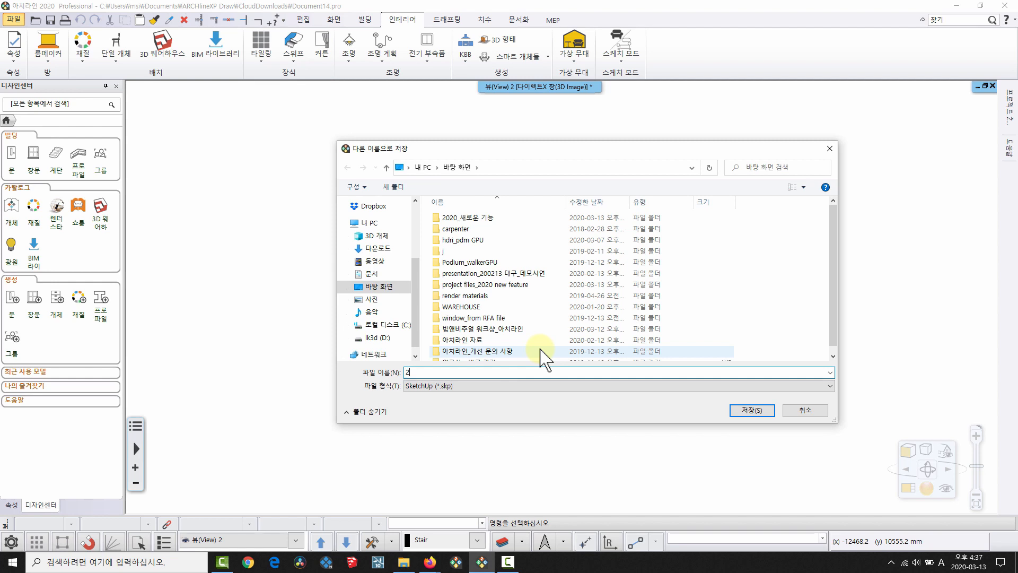
click(753, 410)
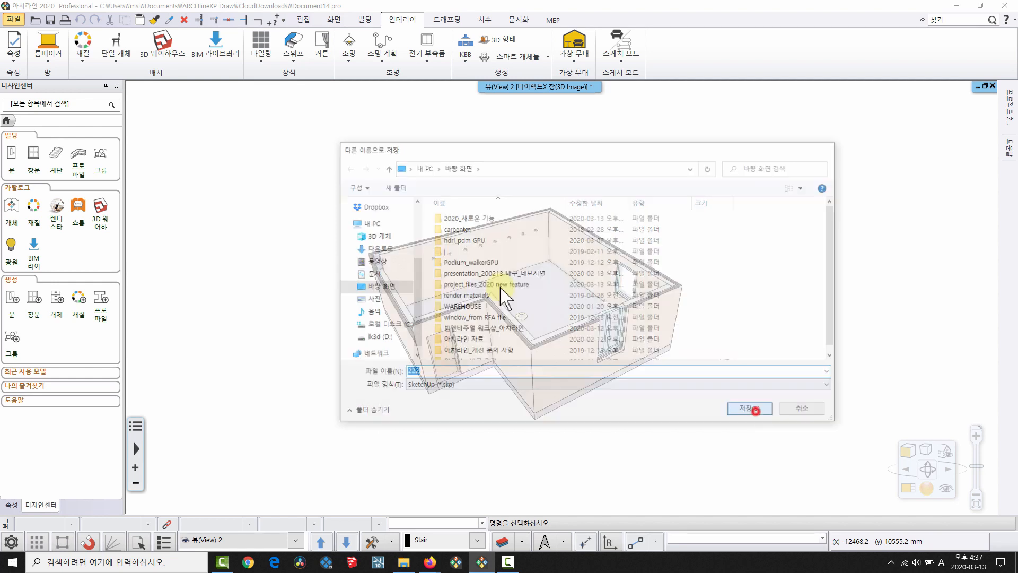
click(456, 178)
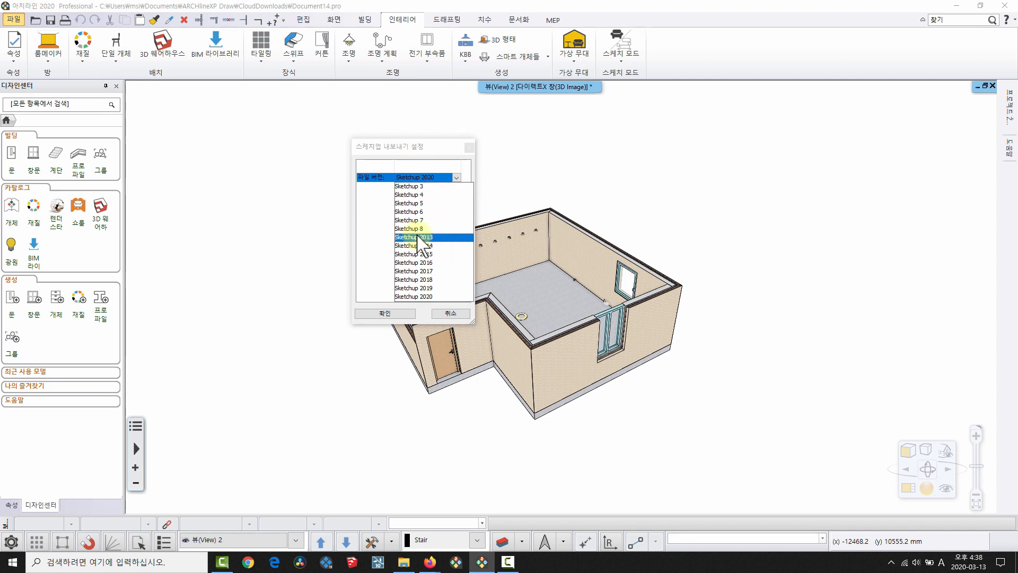
click(471, 144)
click(471, 145)
key(Return)
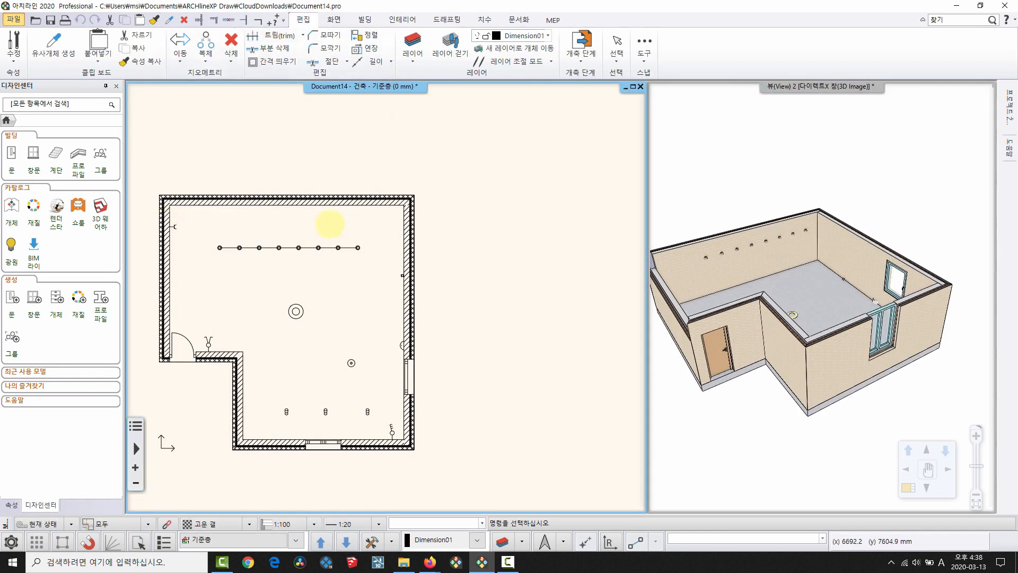
Move the project origin to the top-right wall corner of the plan.
scroll(415, 314, down, 2)
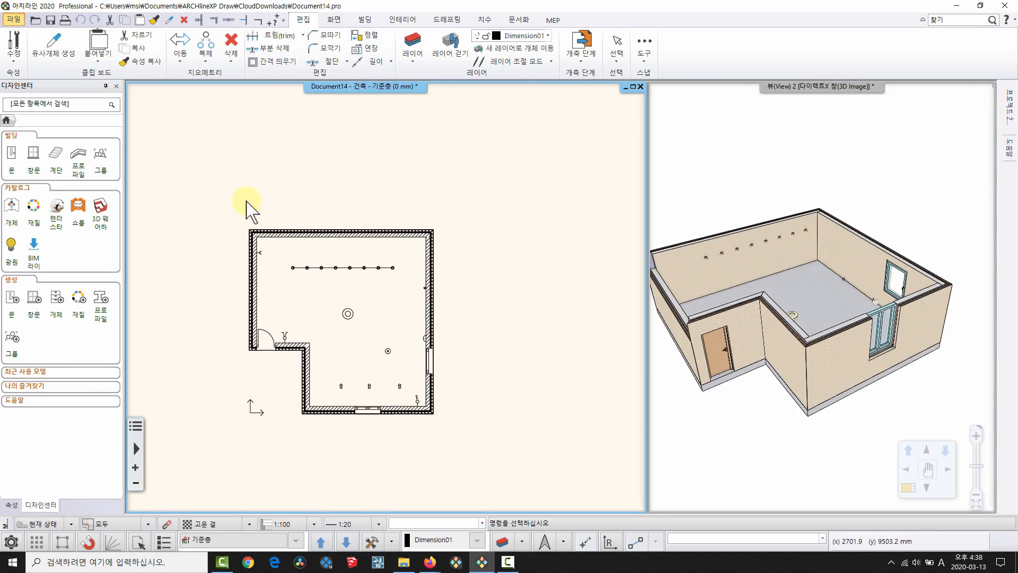
drag(194, 176, 559, 448)
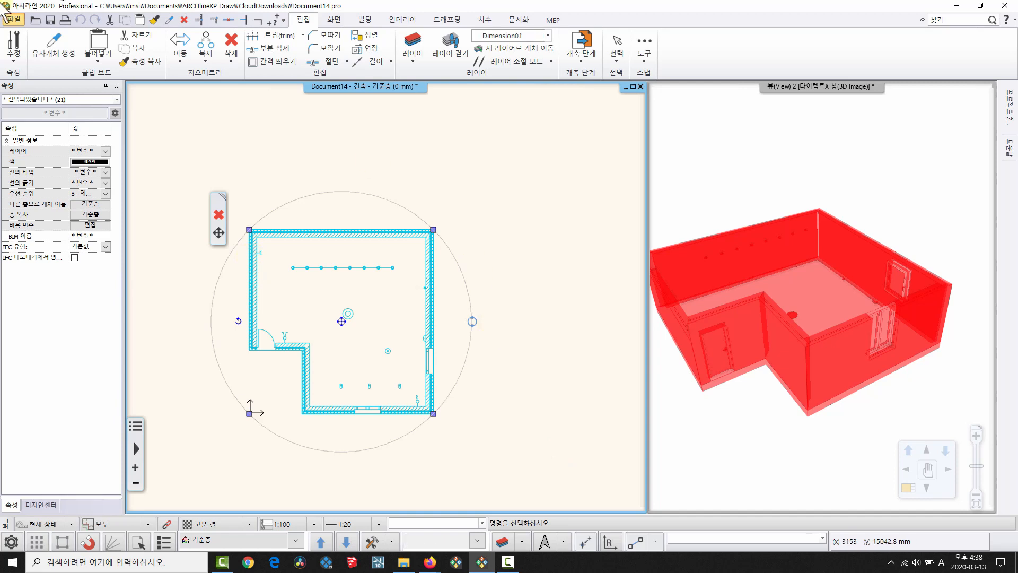
key(Escape)
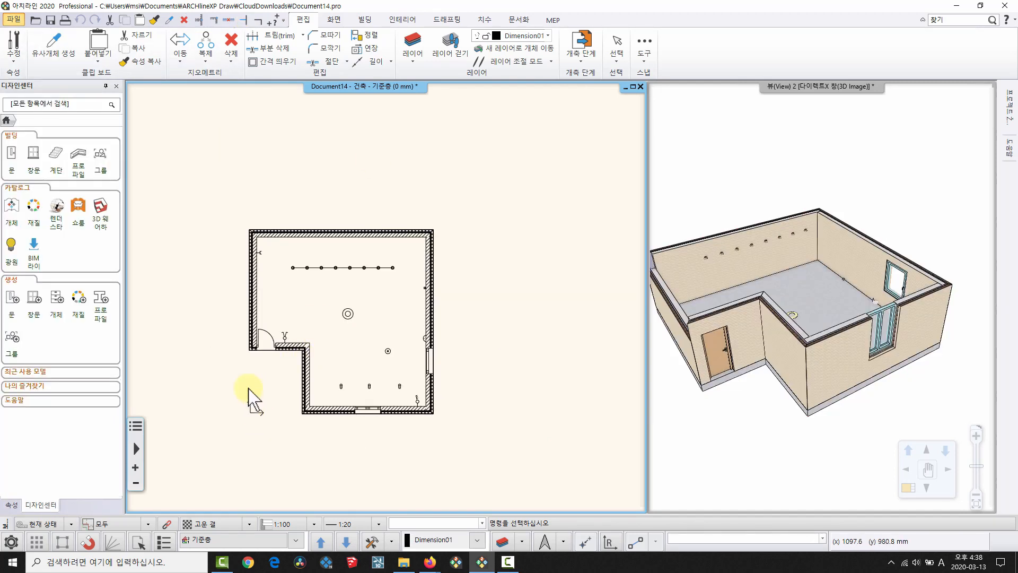
middle_drag(389, 313, 346, 346)
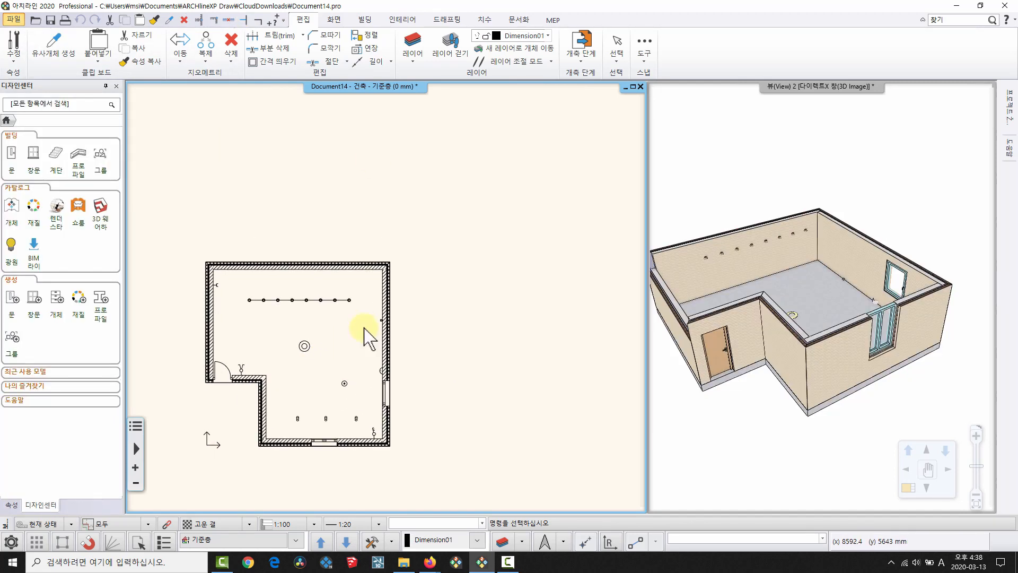
click(180, 59)
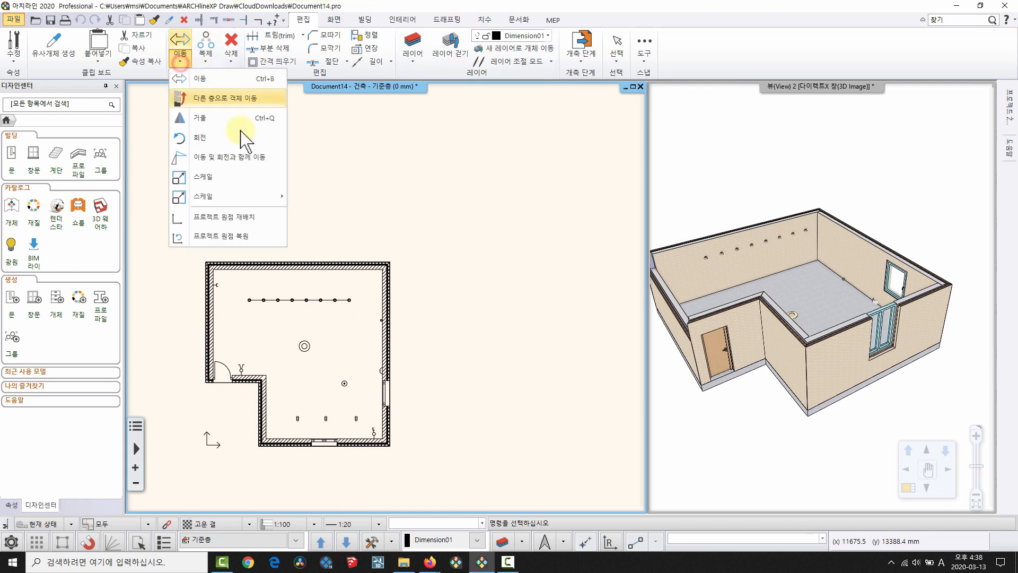
click(239, 217)
click(392, 261)
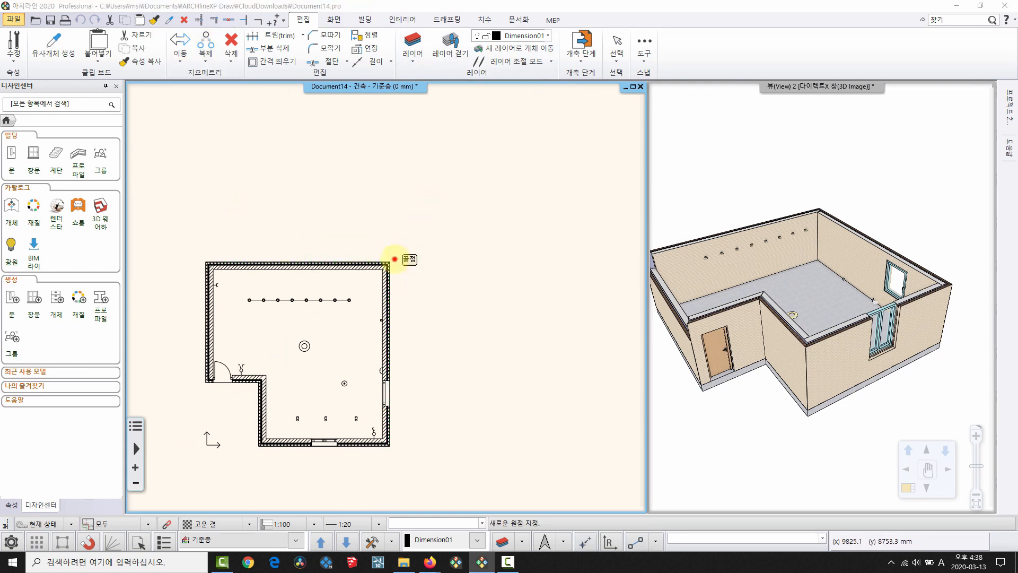
click(554, 302)
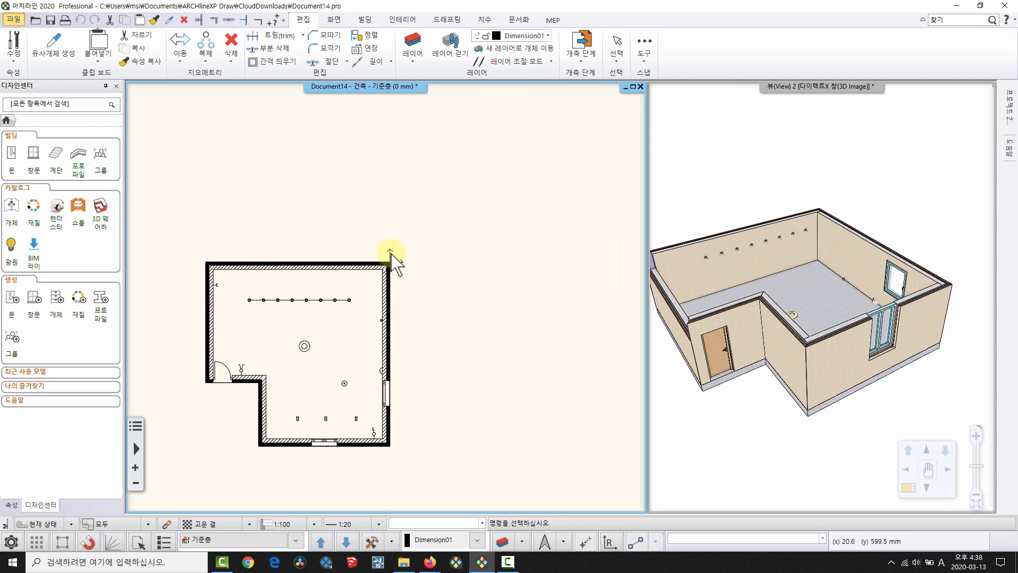
Open the File export options, then decline the message prompt with 아니요.
click(7, 22)
click(66, 157)
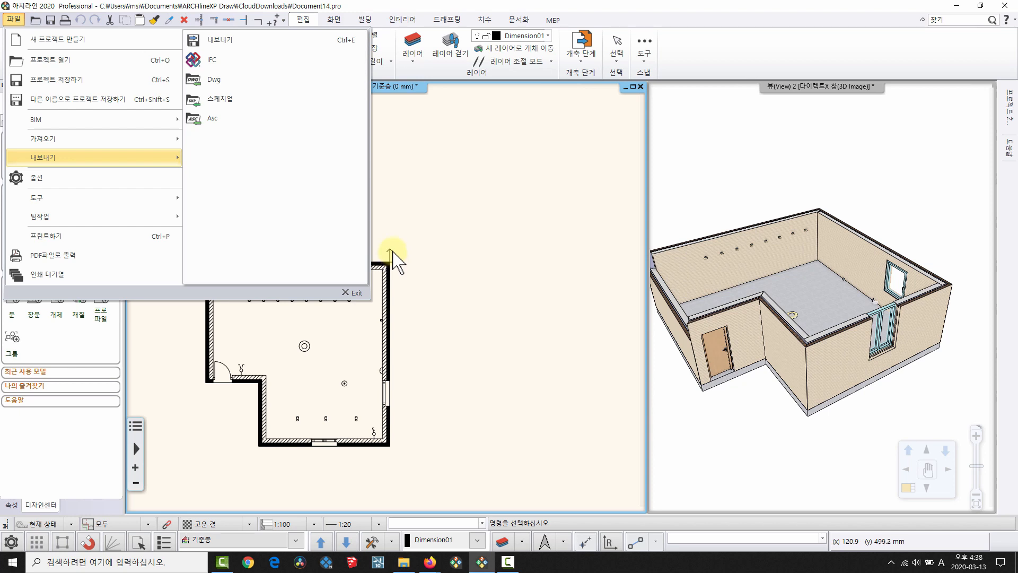
middle_drag(490, 186, 524, 215)
click(606, 301)
click(590, 303)
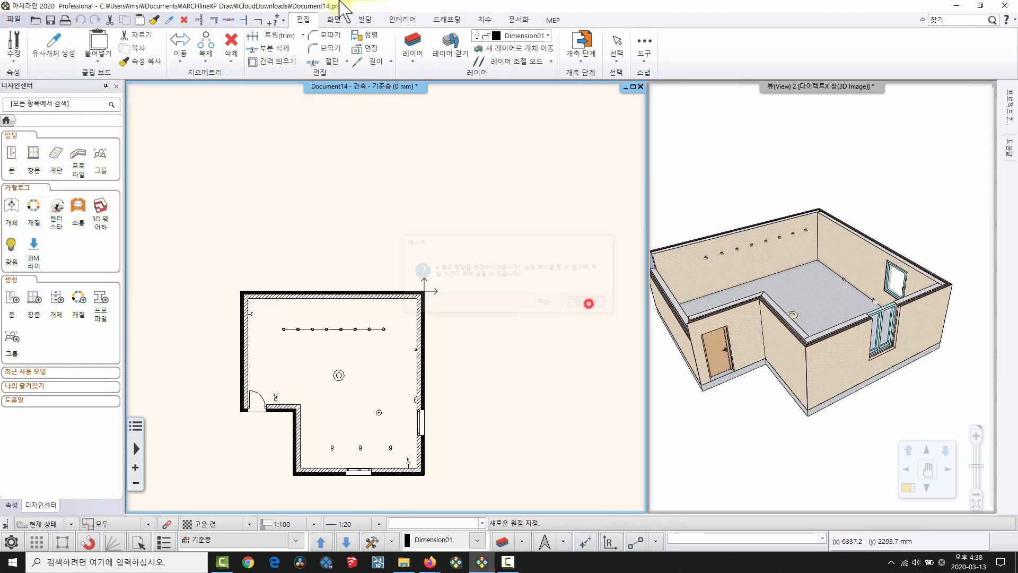
click(335, 20)
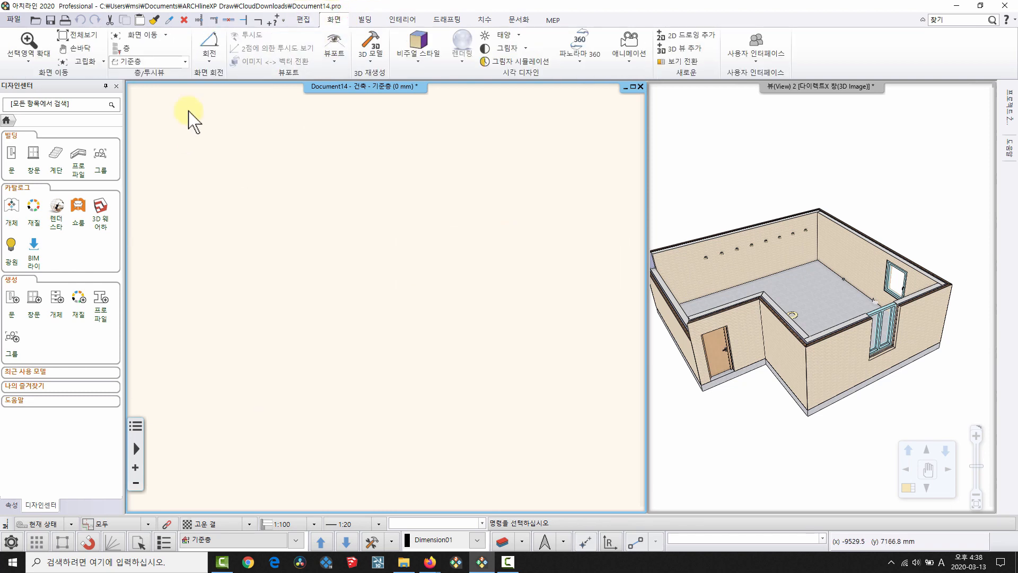
After viewing the grid-lines slide, close Document14 without saving and create new blank project Document10.
middle_drag(188, 111, 518, 173)
click(463, 177)
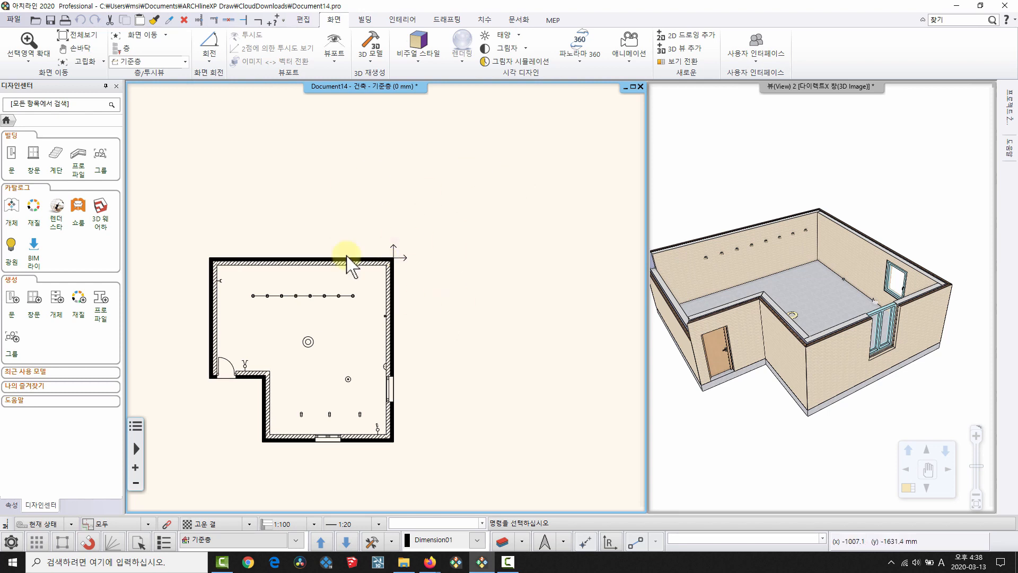
middle_drag(434, 264, 444, 254)
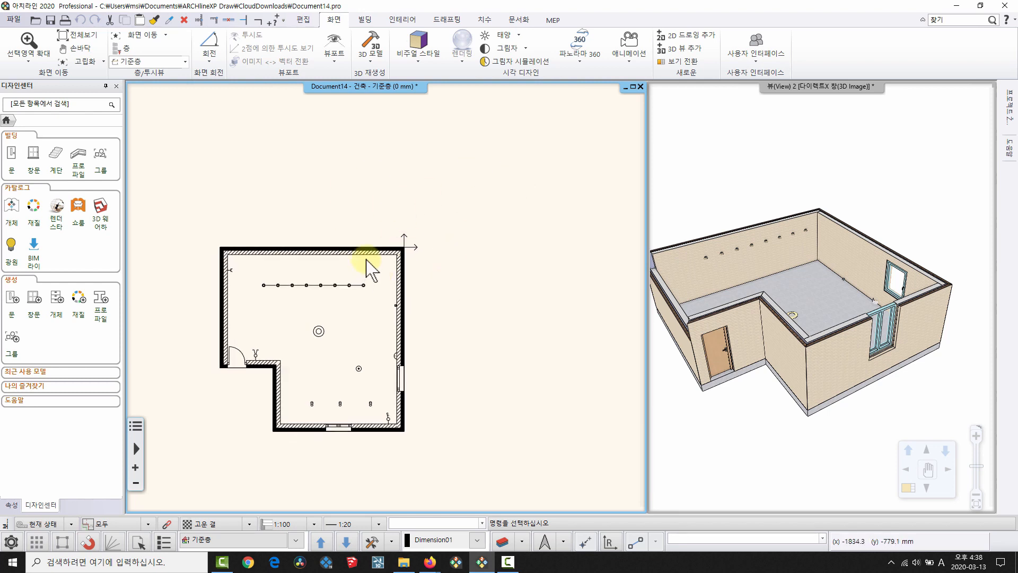
mouse_move(430, 562)
click(529, 546)
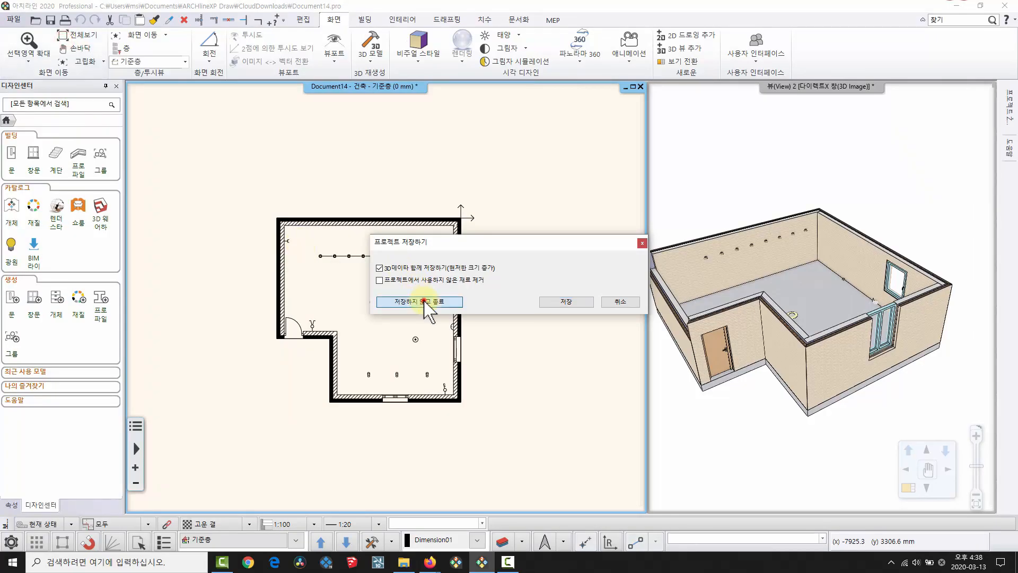
click(425, 306)
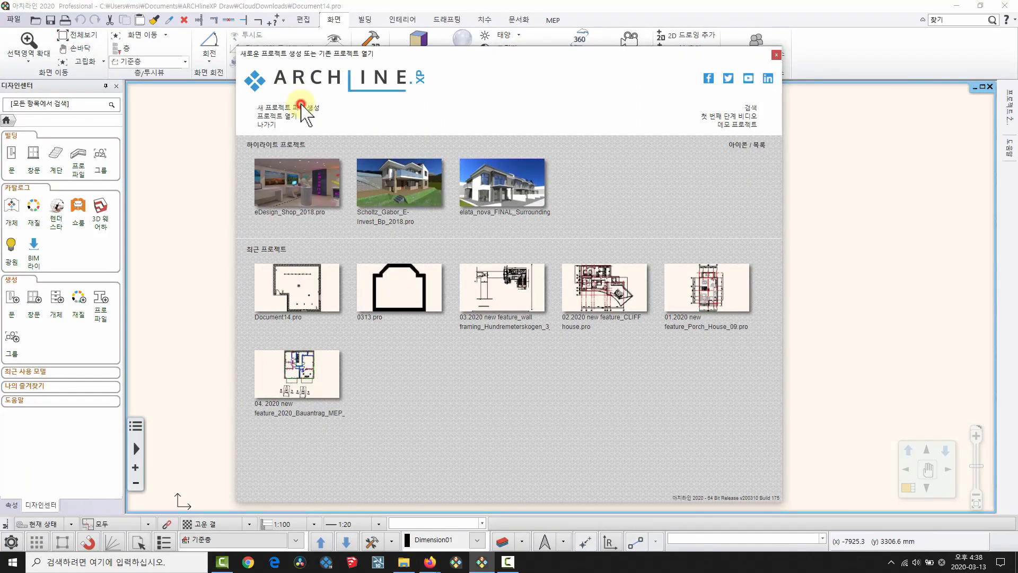
click(300, 106)
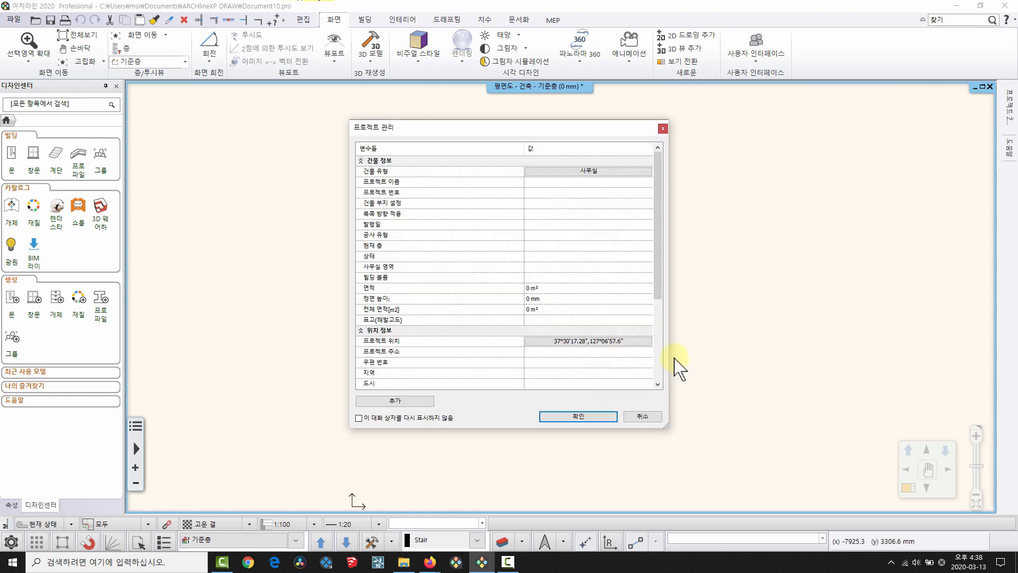
Give the grid lines black colour and the 레이어 (layer) line type.
click(586, 417)
drag(330, 162, 409, 221)
click(446, 19)
click(523, 47)
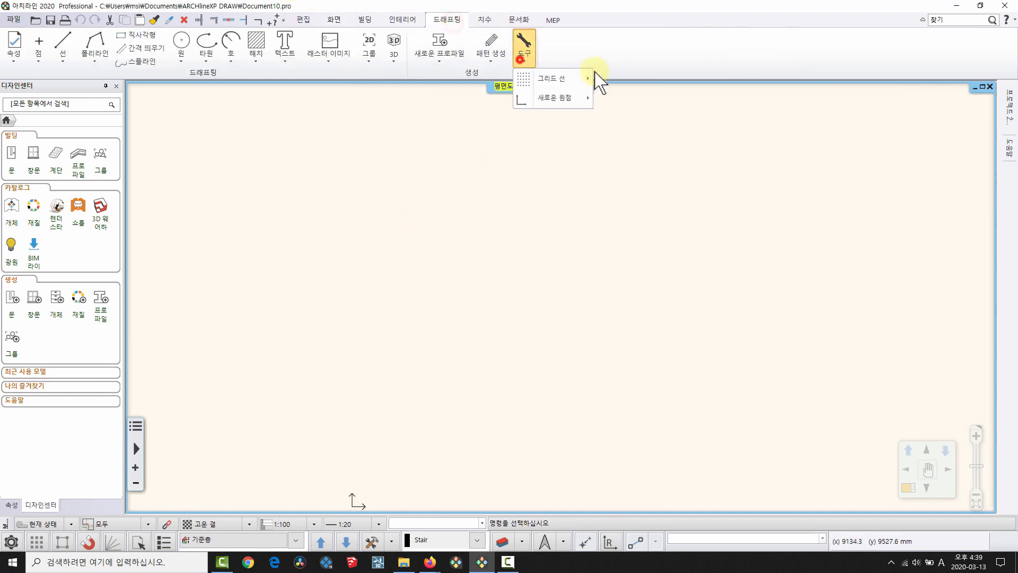
mouse_move(575, 84)
click(618, 80)
click(647, 93)
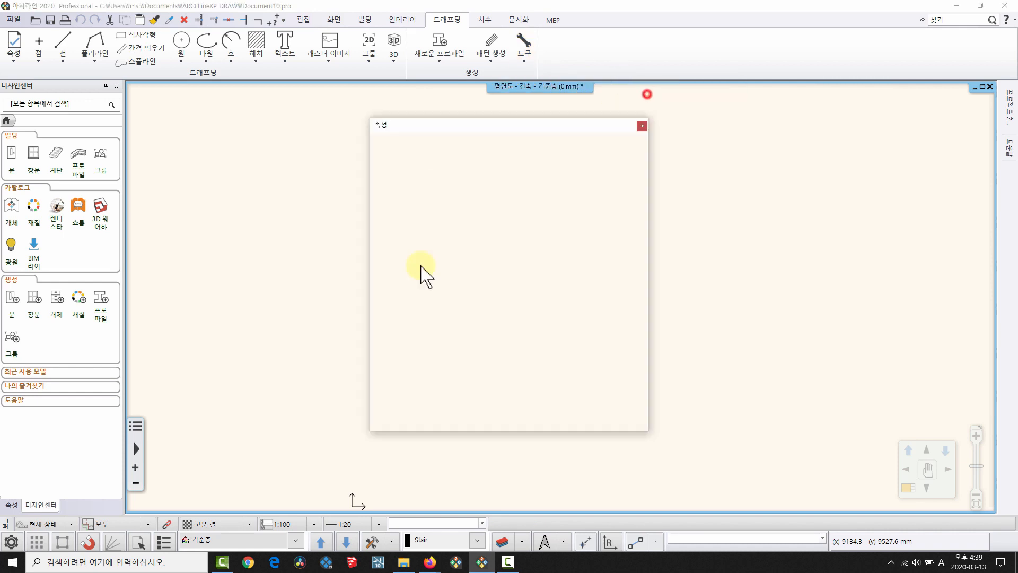
click(594, 180)
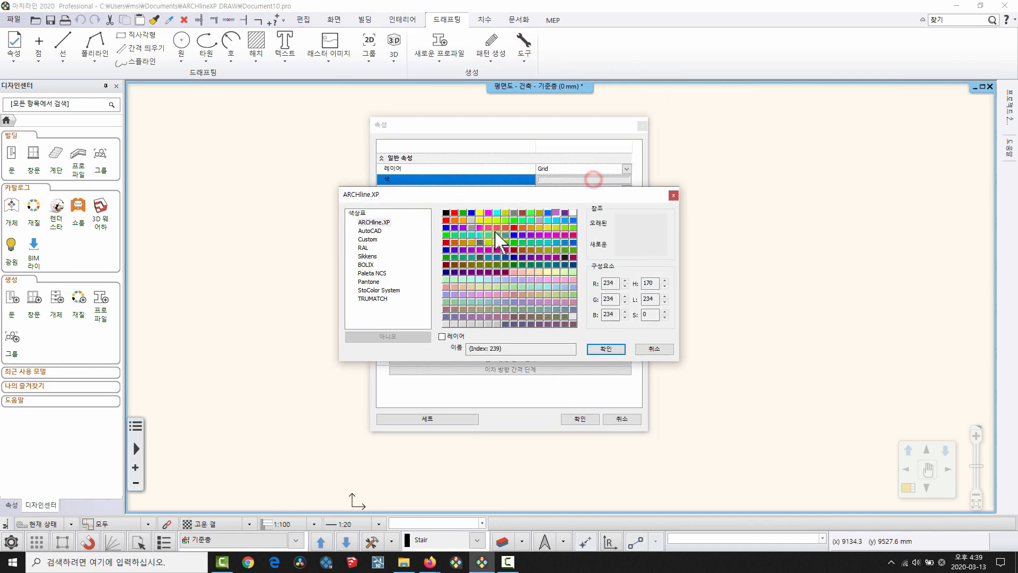
click(447, 215)
click(606, 349)
click(579, 190)
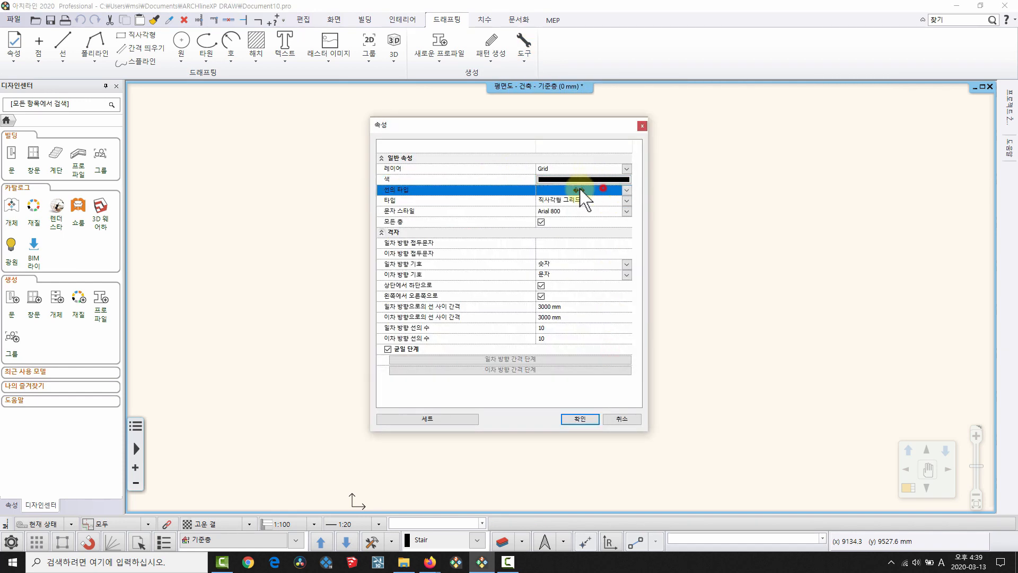
click(557, 165)
click(570, 414)
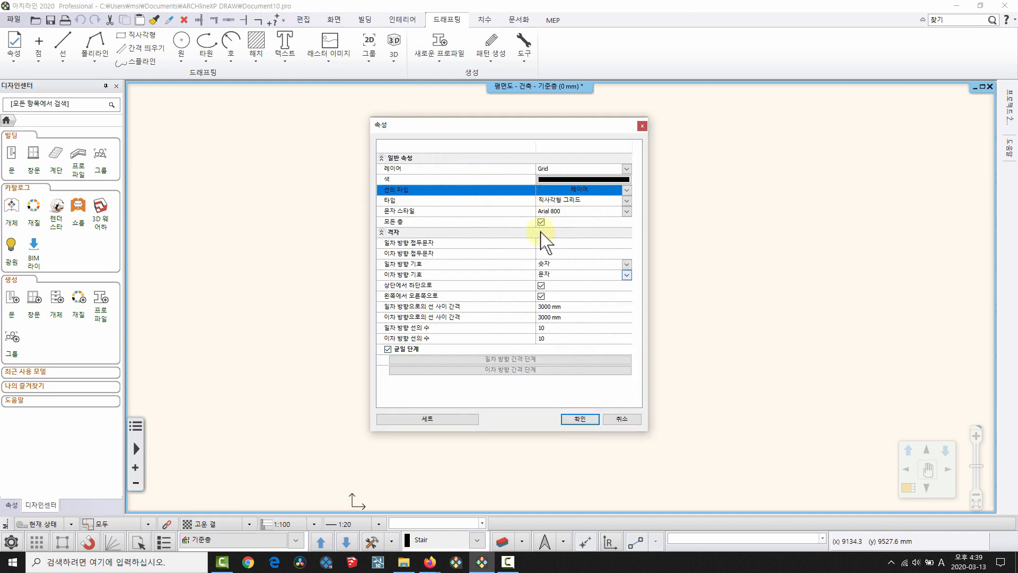
Set grid prefixes y and x, numeric labels, 3000 mm spacing and 5 lines each way.
click(548, 243)
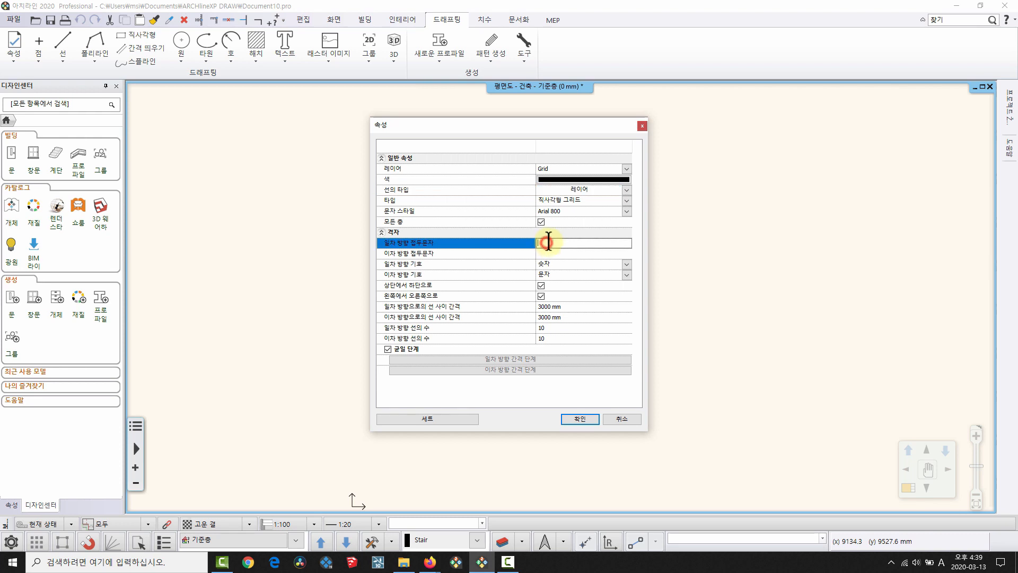
click(549, 253)
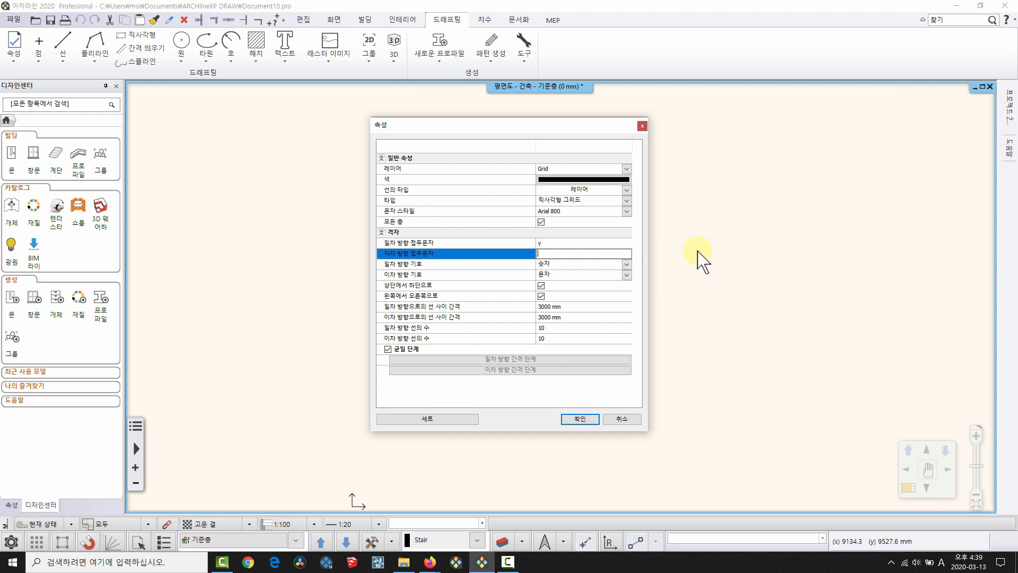
click(574, 273)
click(550, 286)
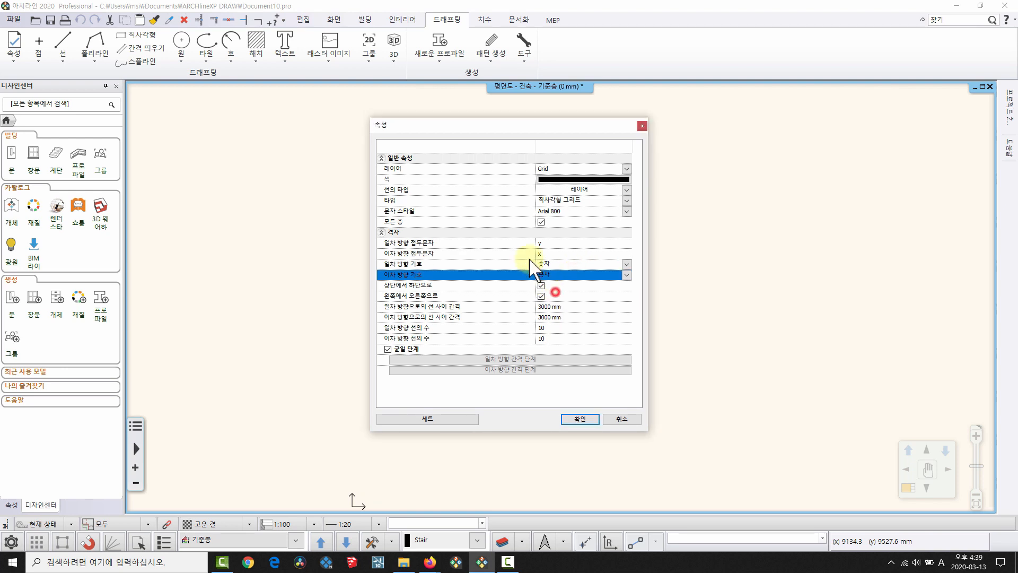
click(542, 285)
click(557, 307)
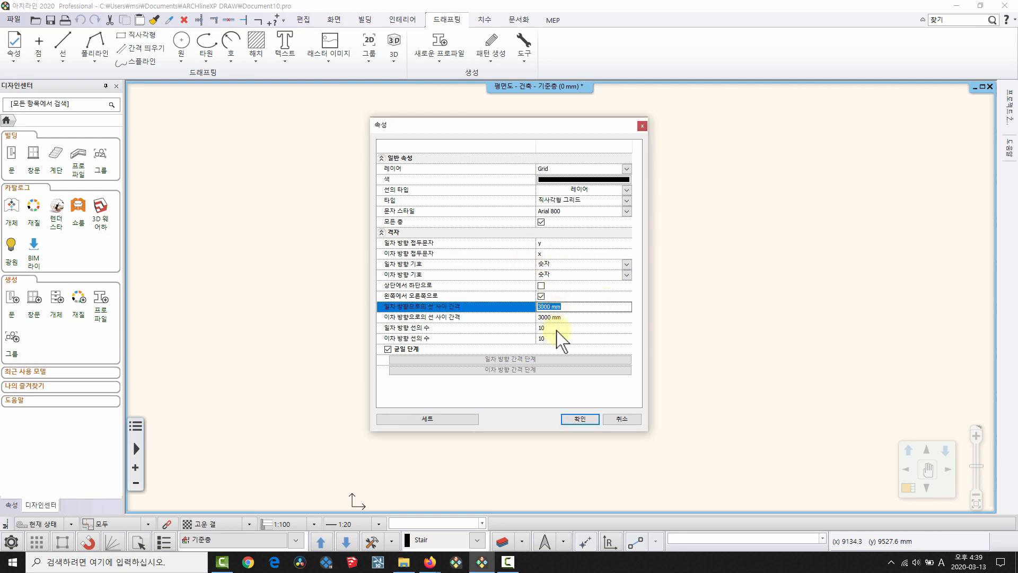
click(555, 327)
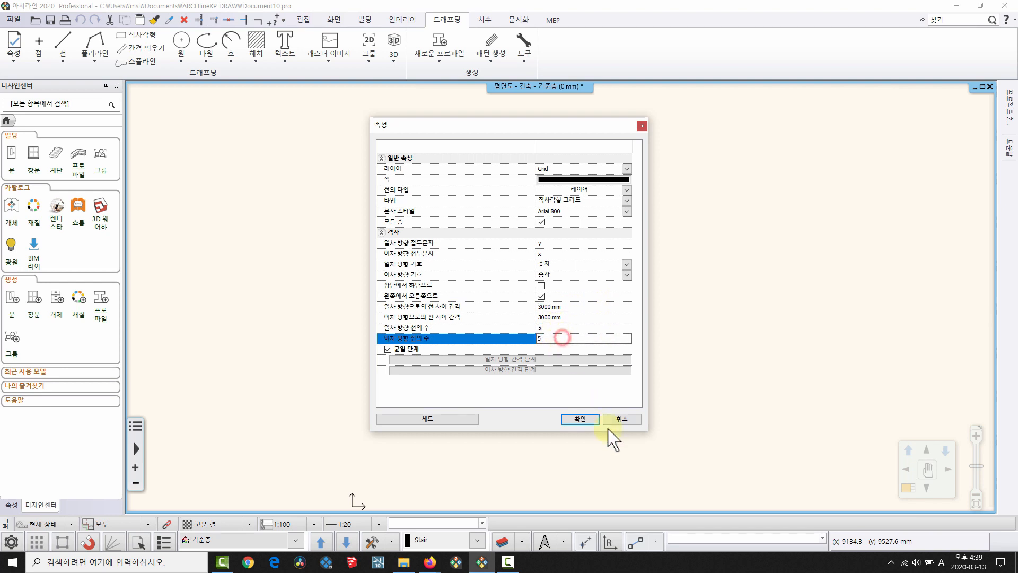
click(580, 418)
Place the X1–X5 / Y1–Y5 grid on the drawing.
click(524, 48)
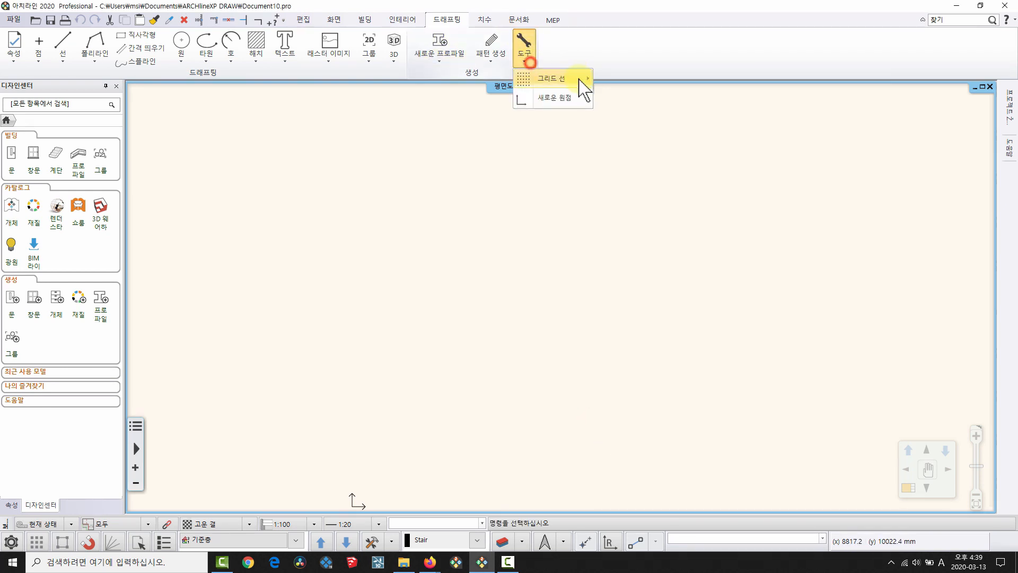
mouse_move(582, 80)
click(625, 80)
click(356, 493)
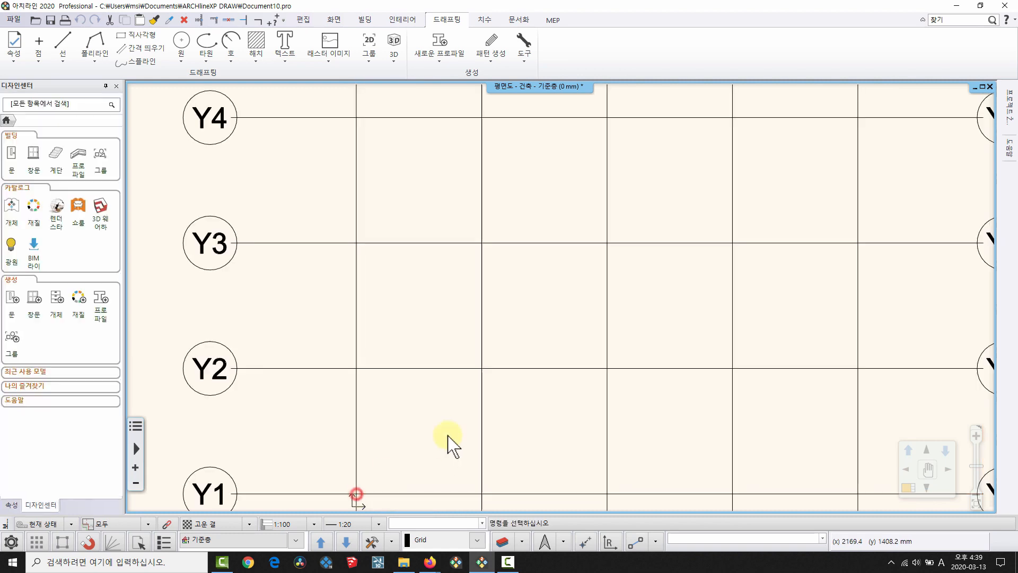
scroll(449, 444, down, 5)
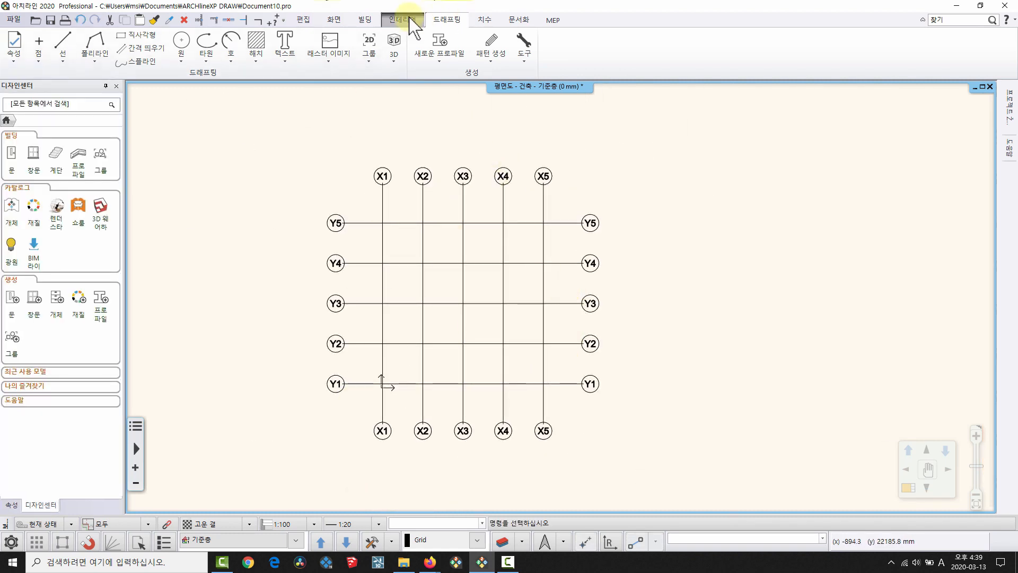
Place a 40 x 40 rectangular column at the X1–Y5 intersection.
click(365, 19)
click(200, 50)
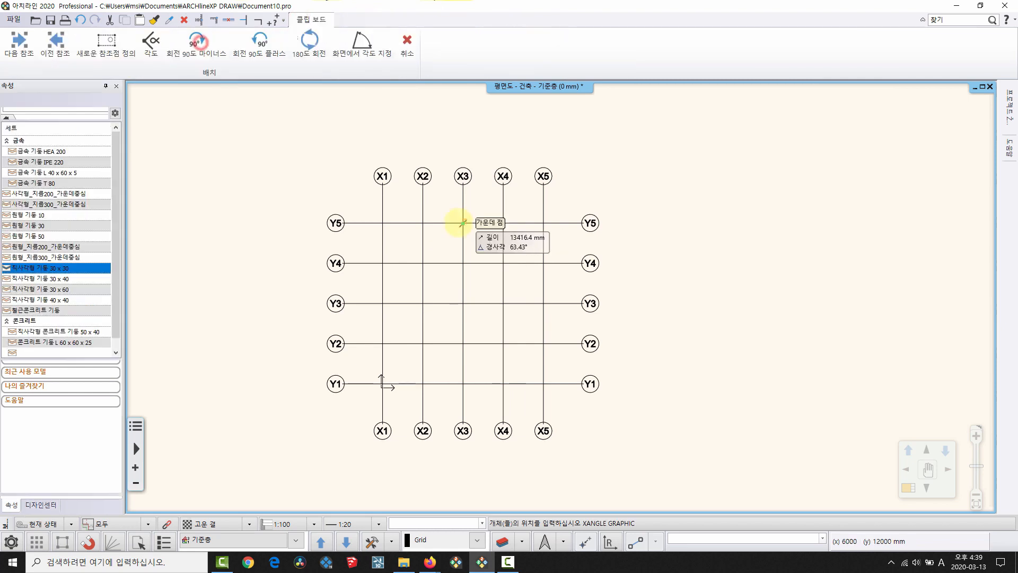
click(48, 300)
scroll(462, 278, up, 6)
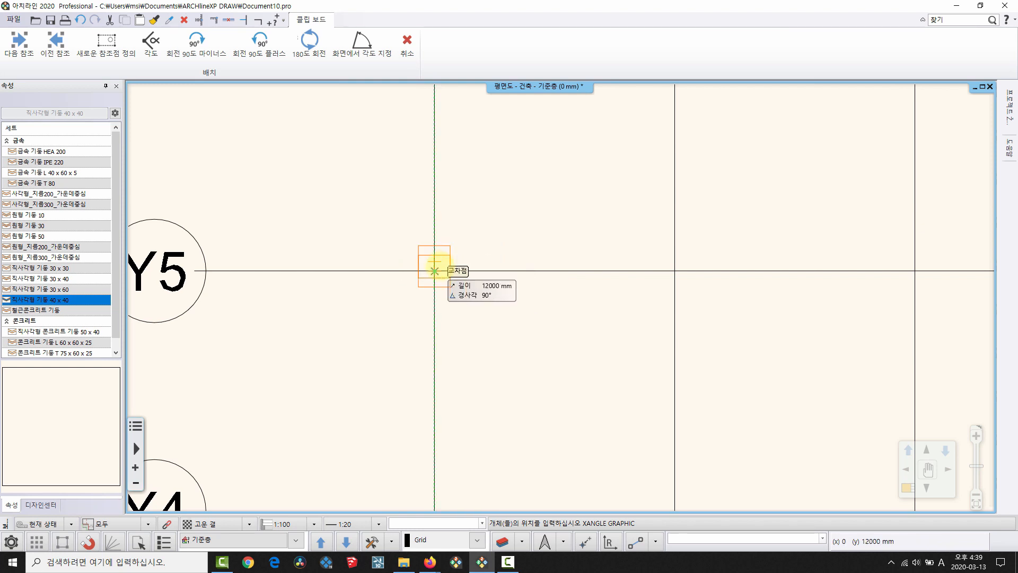
click(434, 271)
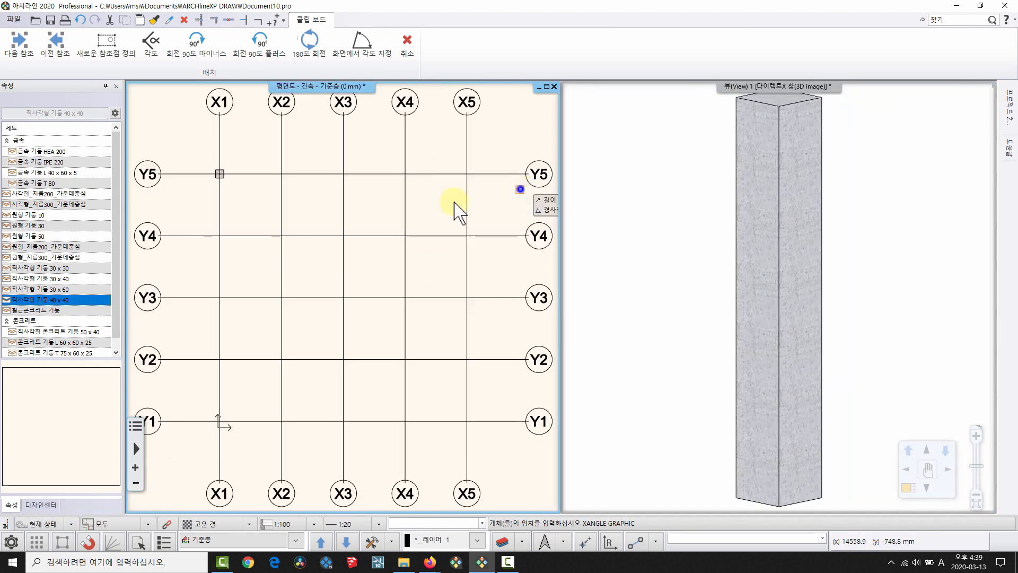
Set up a multiple-copy array of the X1–Y5 column from its centre point.
right_click(518, 186)
scroll(313, 291, up, 3)
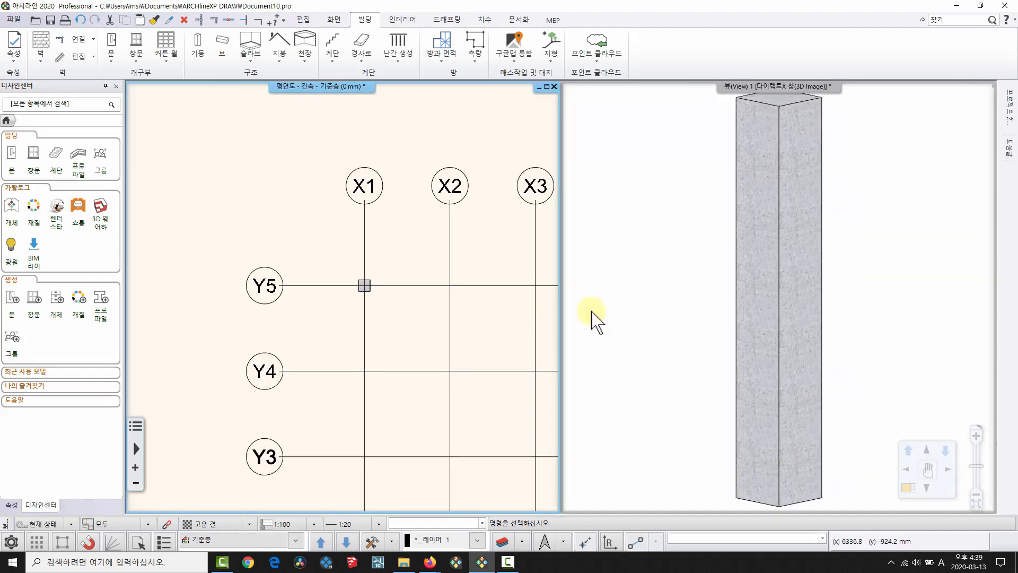
middle_drag(392, 269, 245, 200)
click(335, 19)
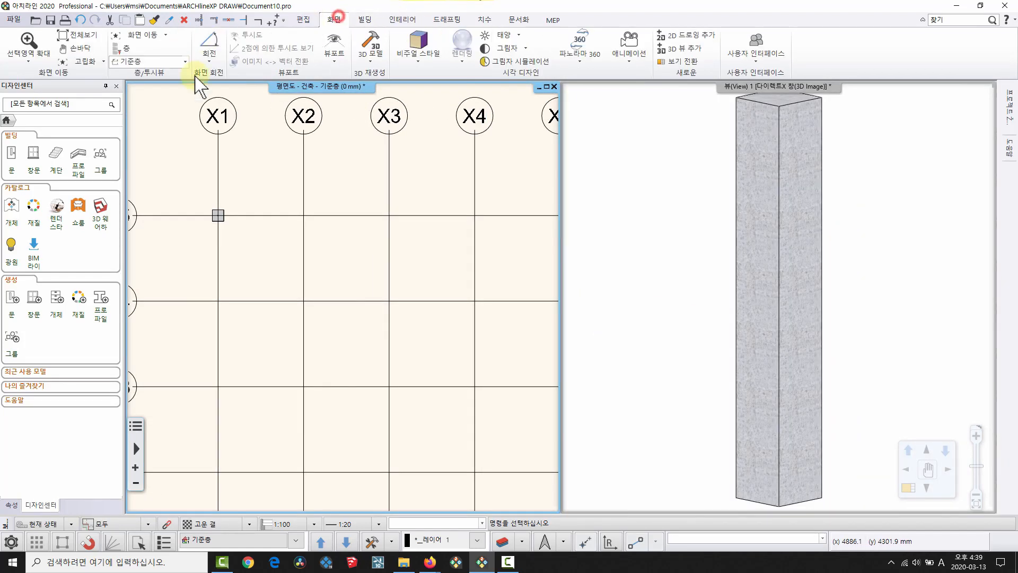
click(302, 19)
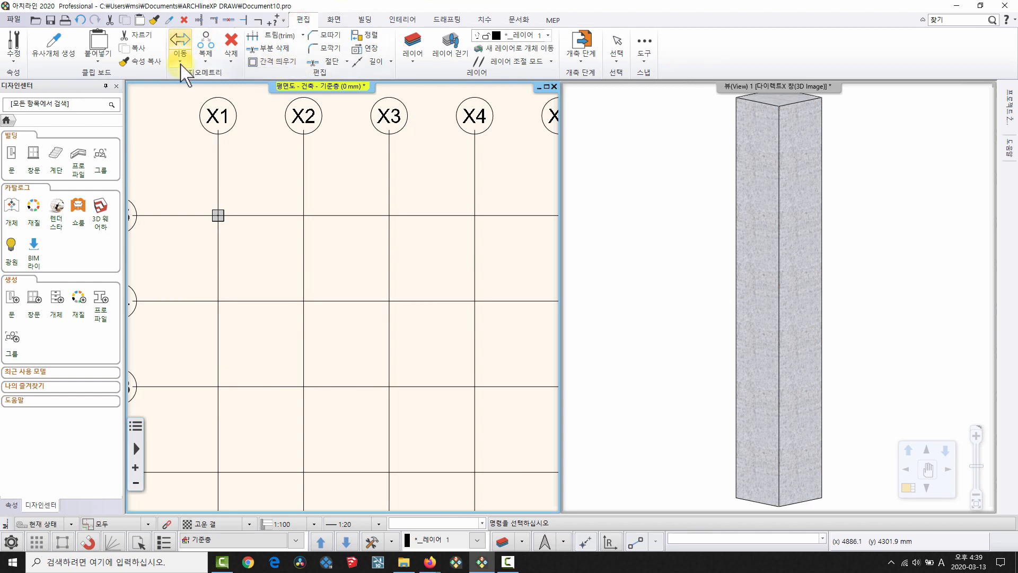
click(206, 57)
click(233, 204)
scroll(228, 210, up, 6)
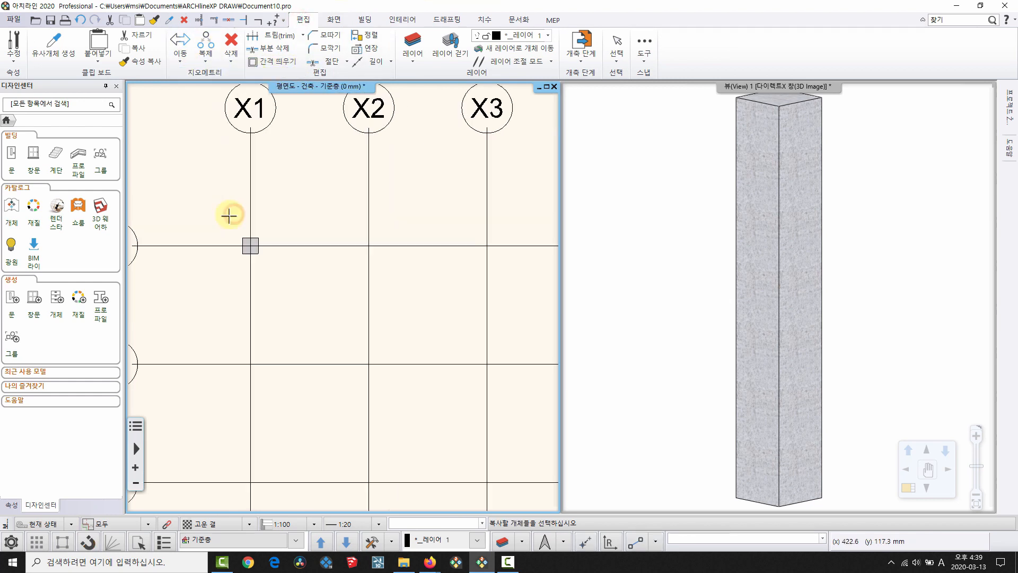
click(230, 336)
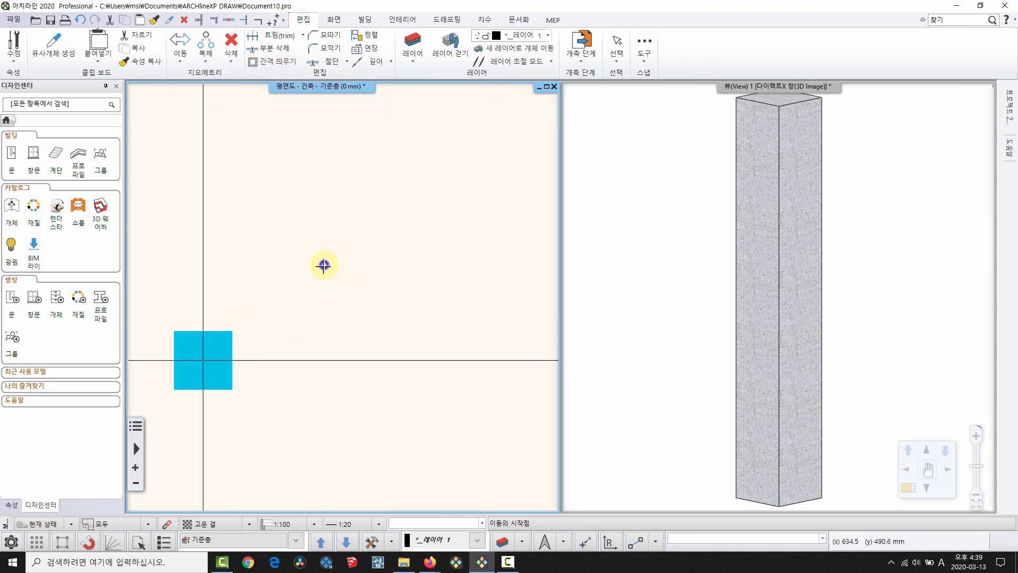
right_click(327, 272)
click(203, 361)
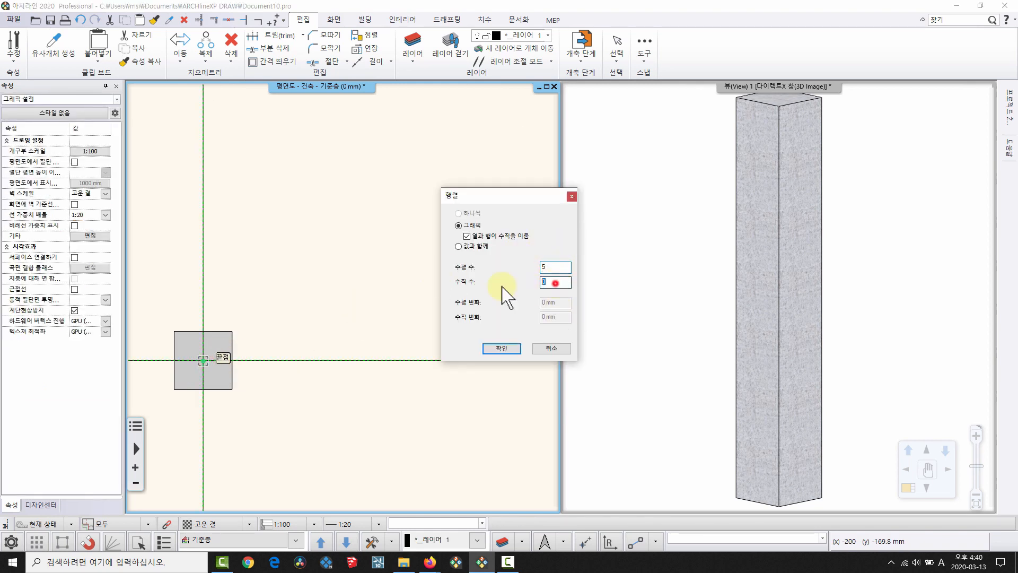
click(501, 348)
Array the column to X5/Y5 and down to X5/Y1, filling all 25 intersections.
scroll(250, 273, down, 3)
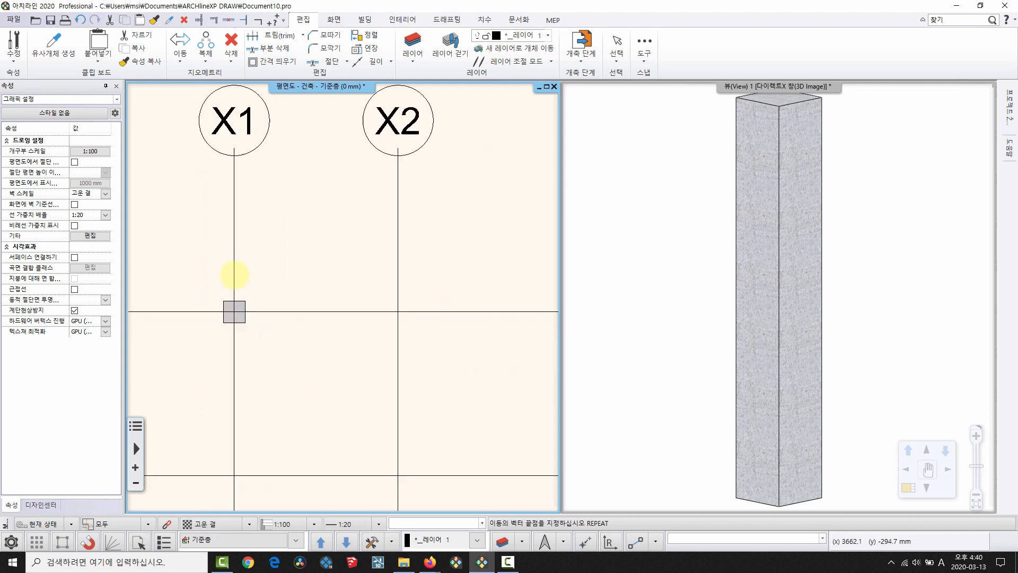
scroll(440, 295, down, 4)
scroll(398, 234, up, 3)
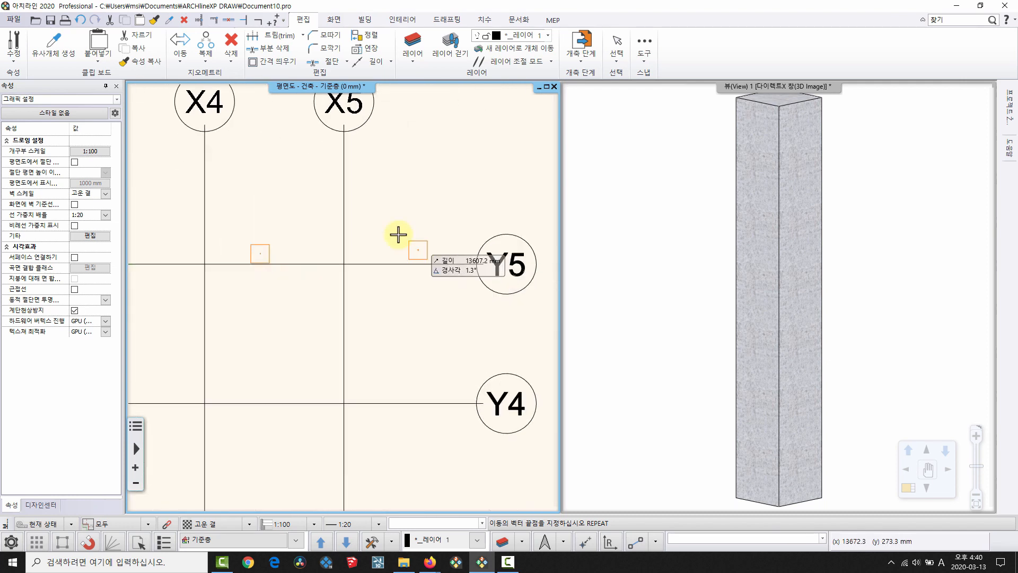
click(340, 261)
scroll(409, 336, down, 2)
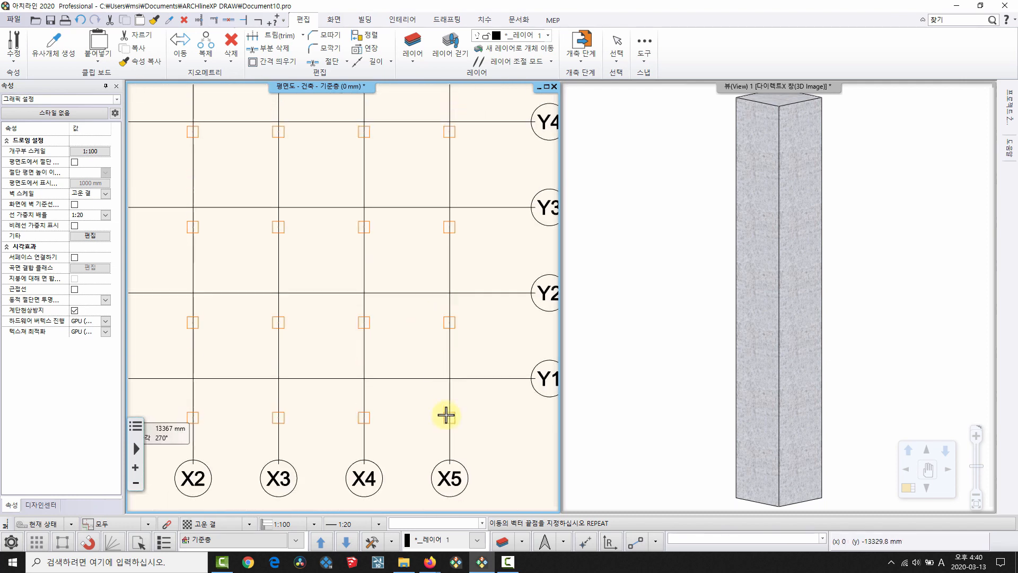
click(450, 379)
scroll(352, 330, down, 3)
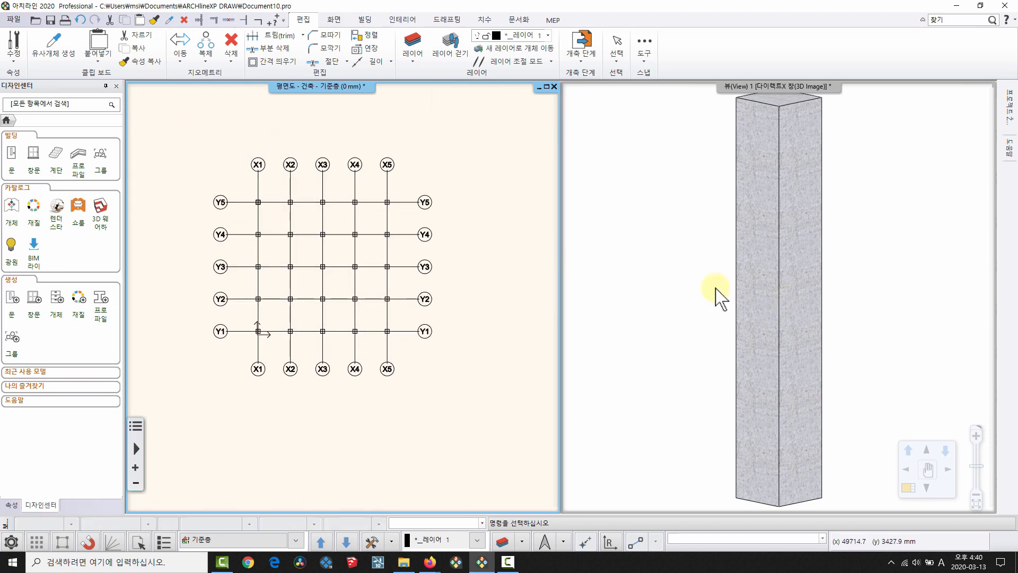
Orbit the 3D view to look down on all columns and check the X1/Y5 column.
scroll(742, 290, down, 3)
scroll(739, 281, down, 3)
middle_drag(742, 286, 802, 346)
scroll(798, 313, up, 3)
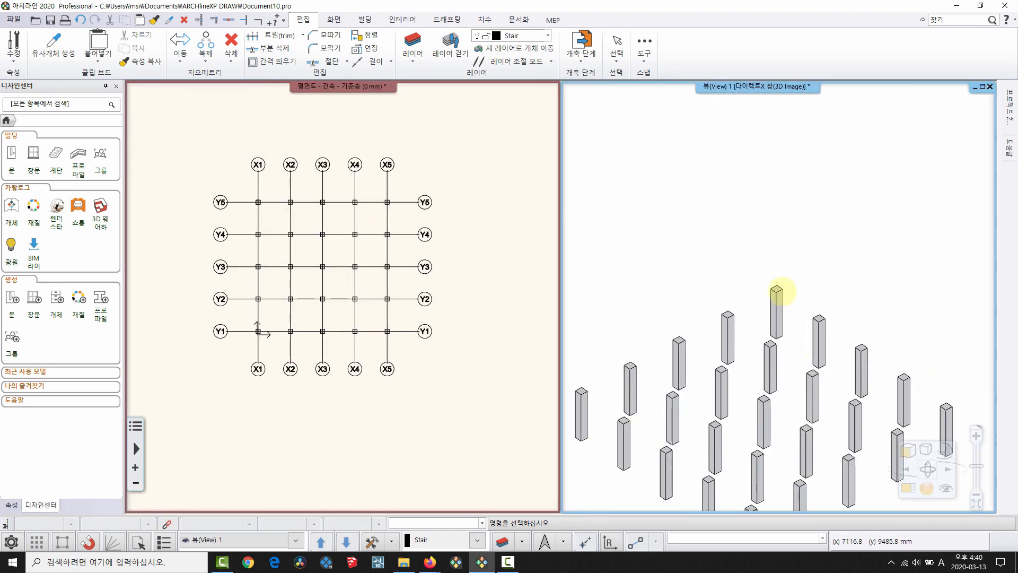
middle_drag(784, 292, 793, 188)
scroll(376, 302, up, 2)
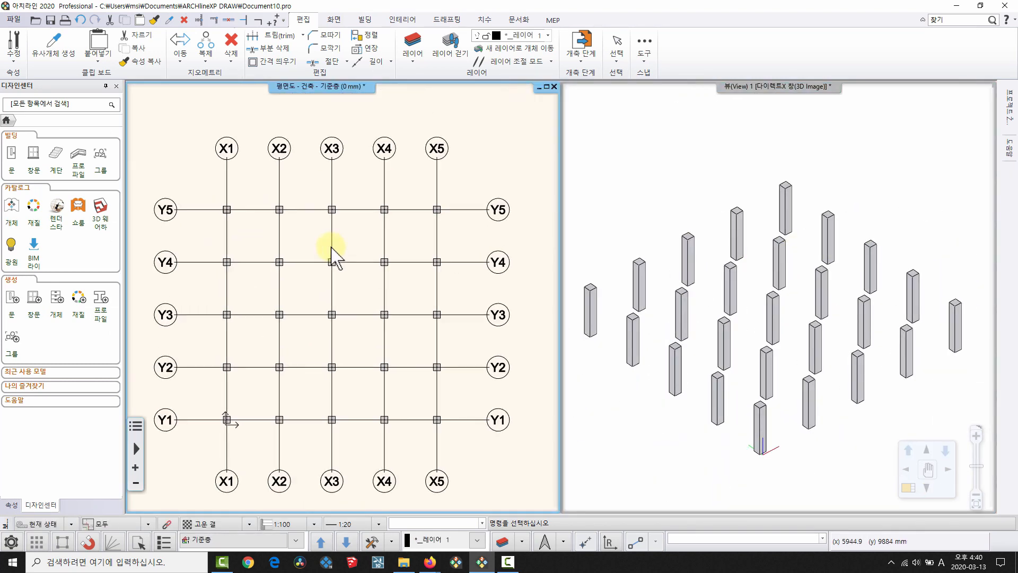
scroll(229, 215, up, 5)
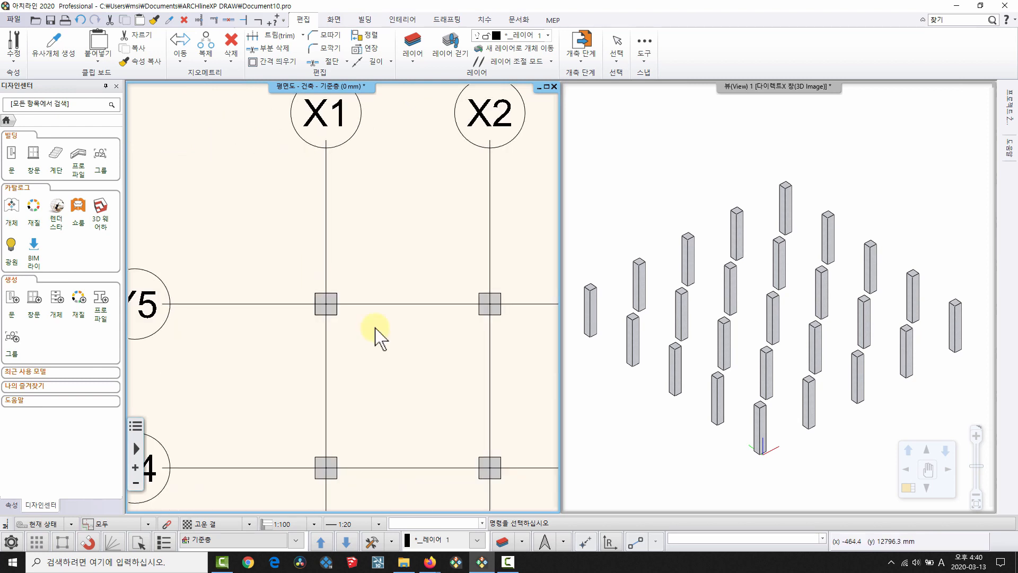
scroll(354, 321, up, 4)
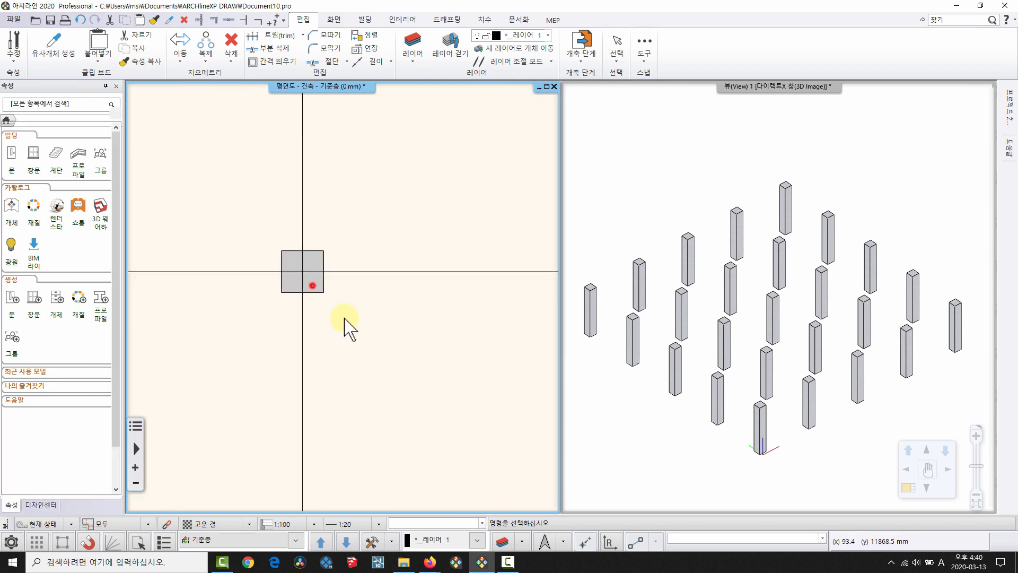
click(322, 292)
scroll(321, 294, up, 2)
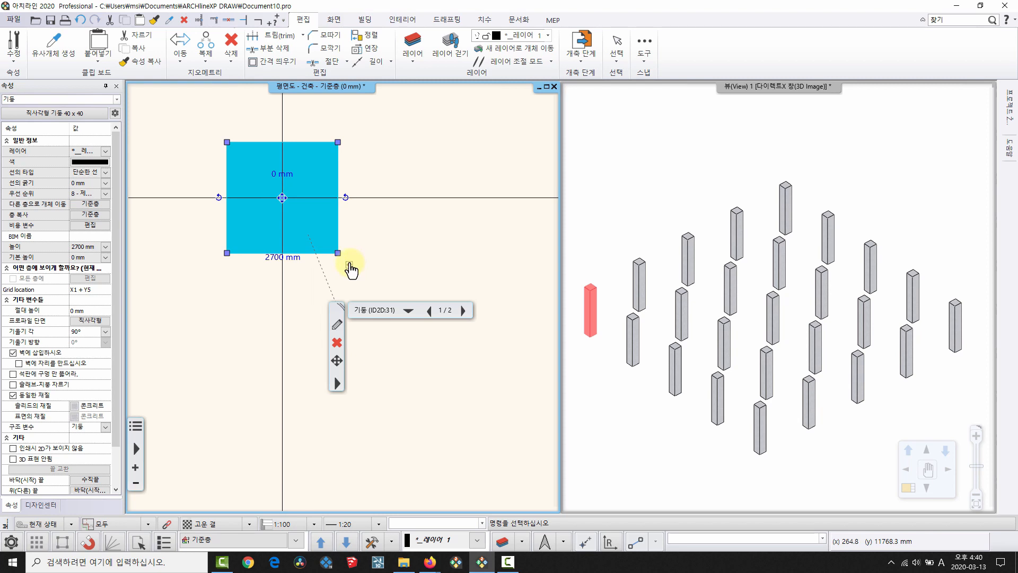
key(Escape)
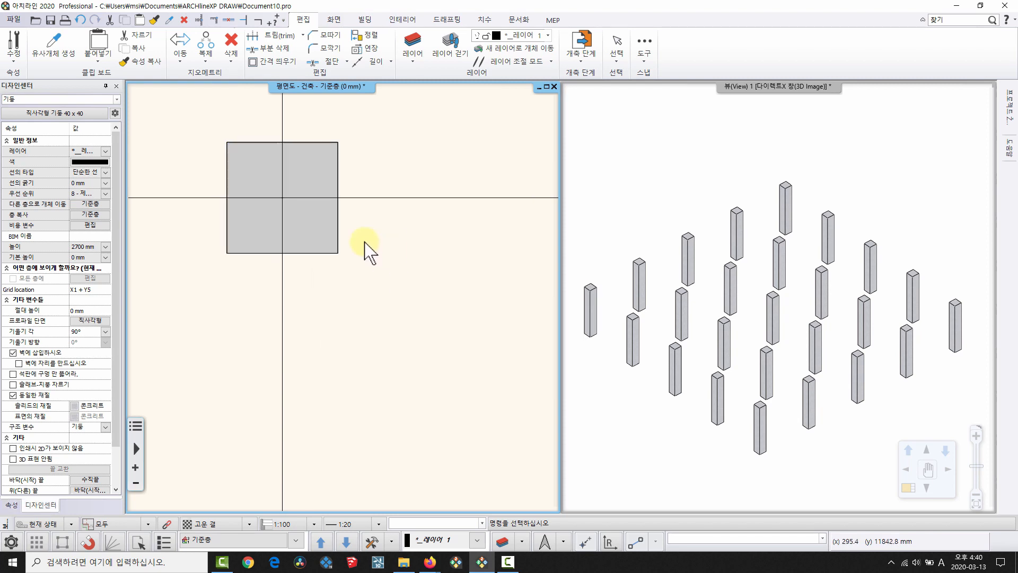
scroll(355, 257, down, 6)
scroll(387, 284, down, 4)
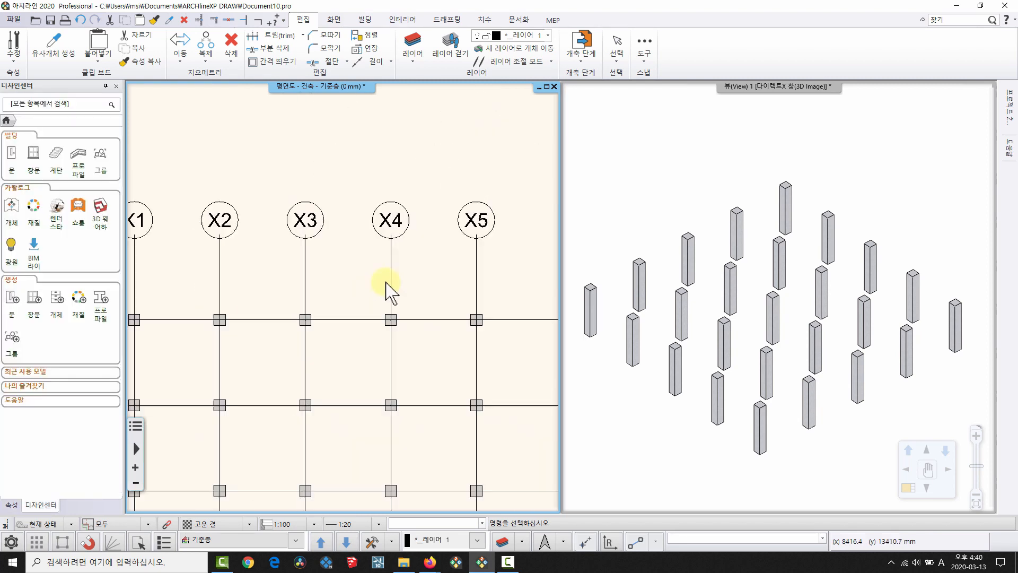
Slant grid line Y5 by moving its end point higher.
click(461, 314)
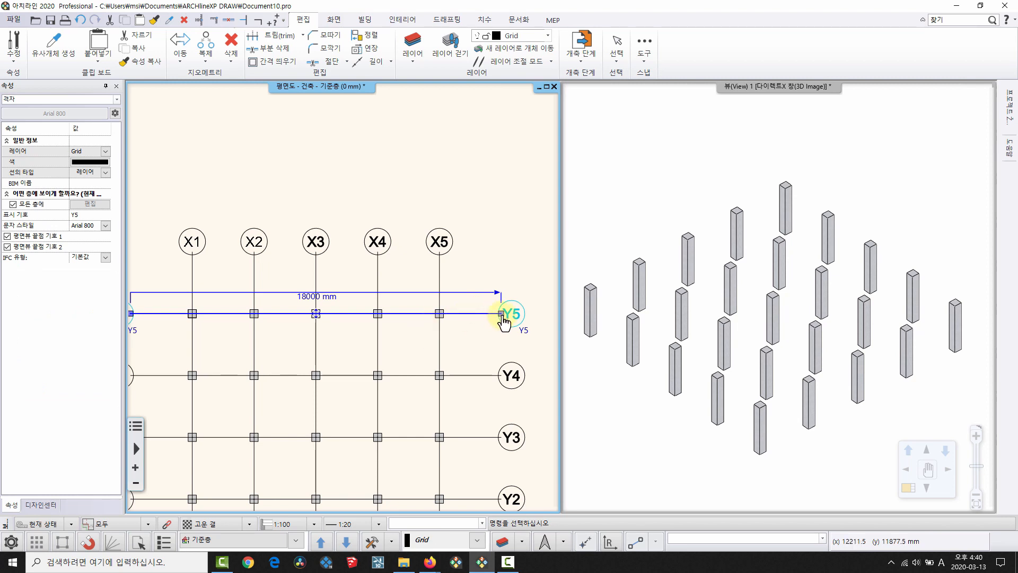
mouse_move(502, 314)
click(530, 344)
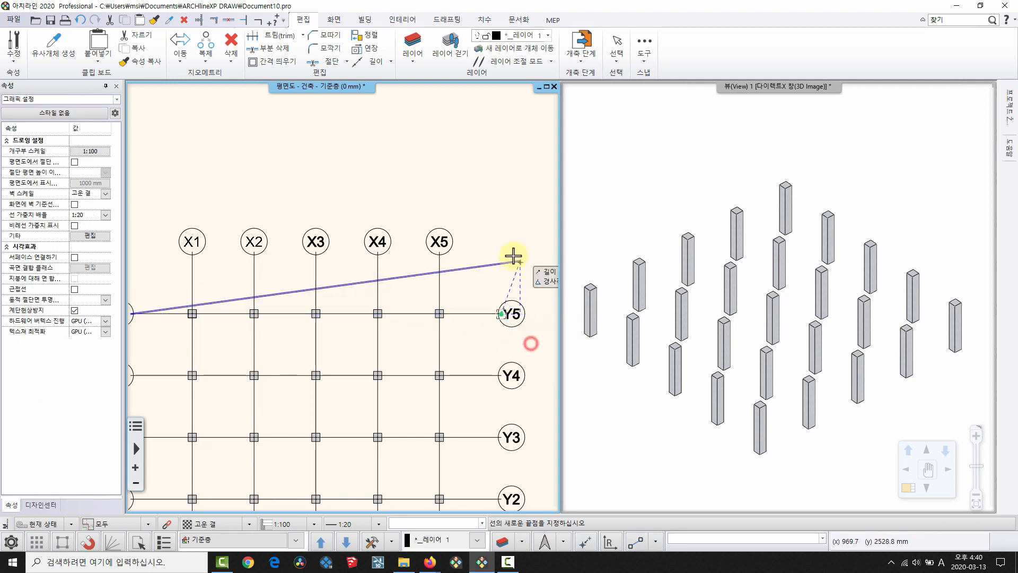
click(510, 253)
middle_drag(278, 307, 346, 252)
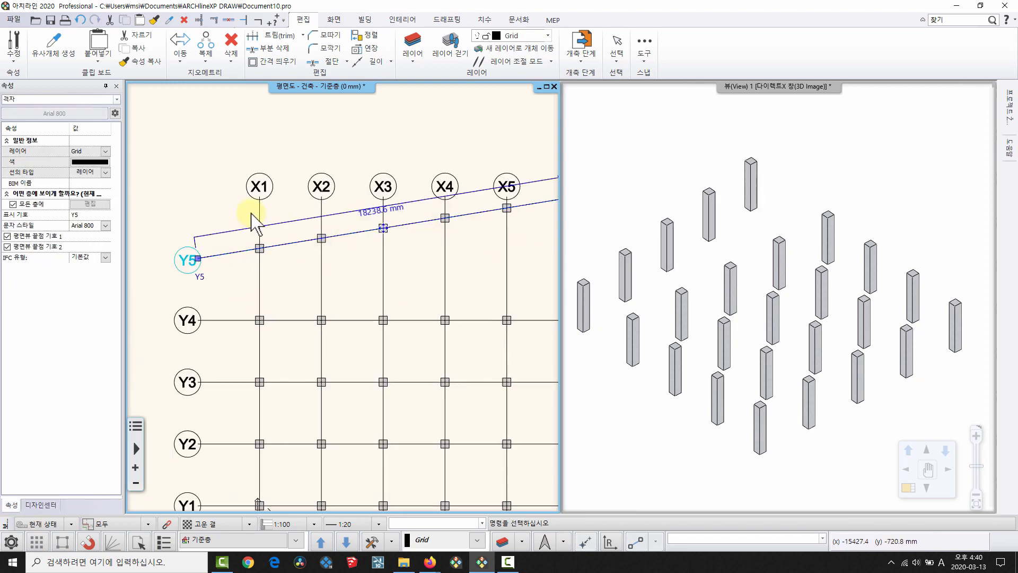
Slant grid line X1 by moving its top end point further left.
click(260, 201)
mouse_move(260, 197)
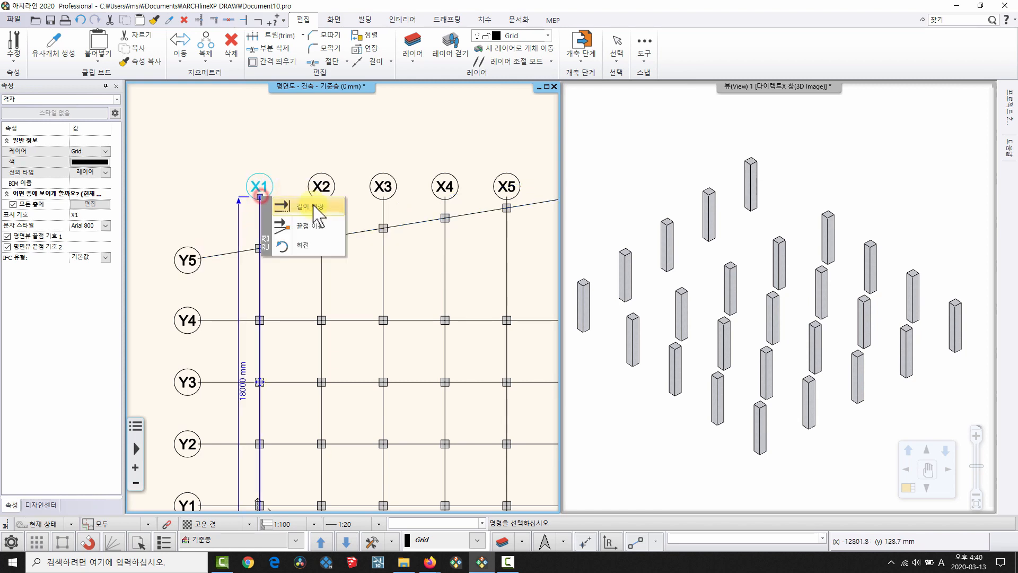
click(329, 229)
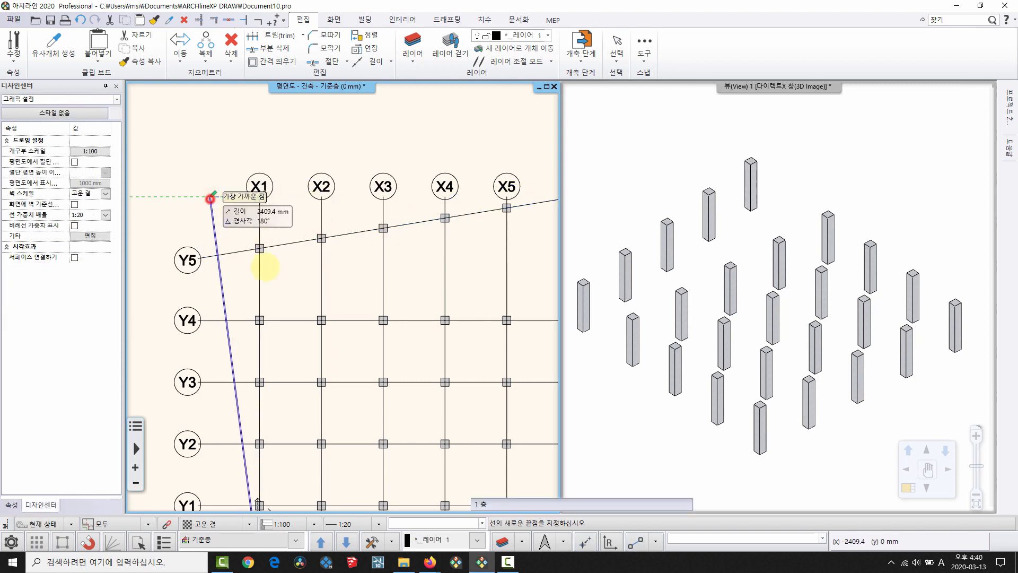
click(210, 197)
scroll(266, 272, up, 5)
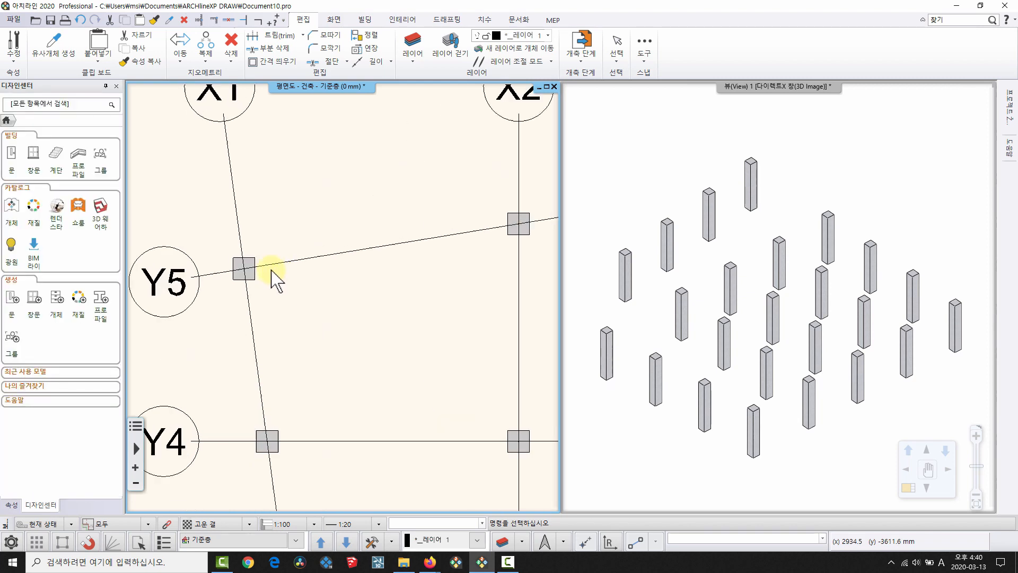
Inspect the X1/Y5 column's corner grip options, then deselect it.
click(265, 278)
scroll(272, 159, up, 2)
middle_drag(272, 159, 270, 148)
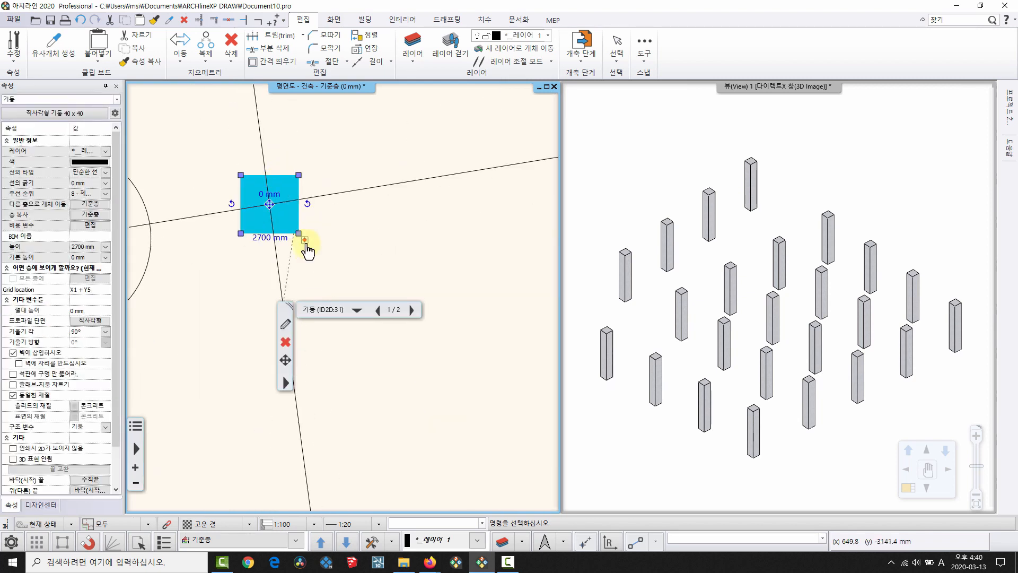
click(307, 243)
click(342, 256)
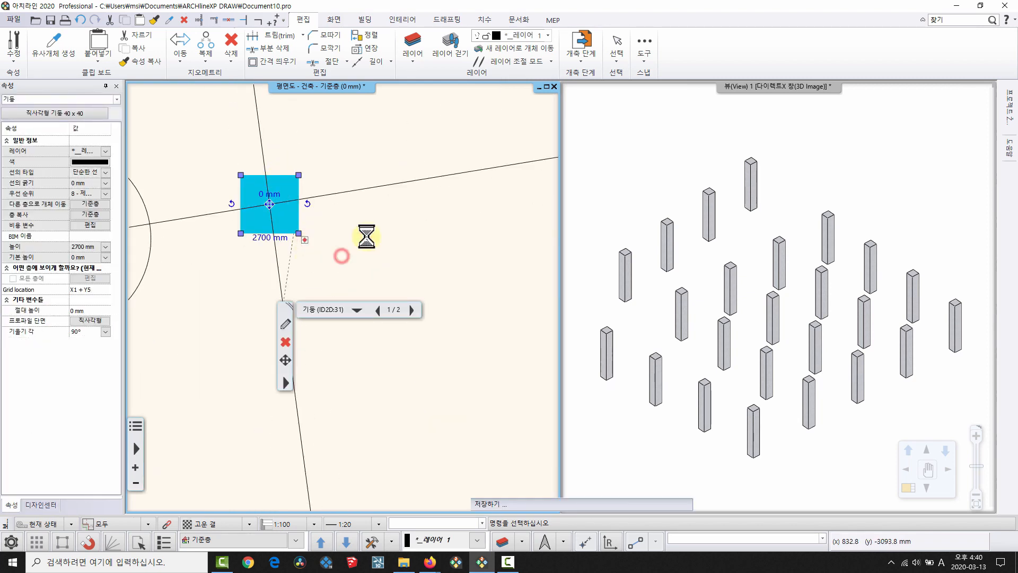
scroll(363, 226, down, 5)
middle_drag(322, 272, 275, 278)
Move X1's top end point closer to X2 and view the whole slanted grid.
click(272, 217)
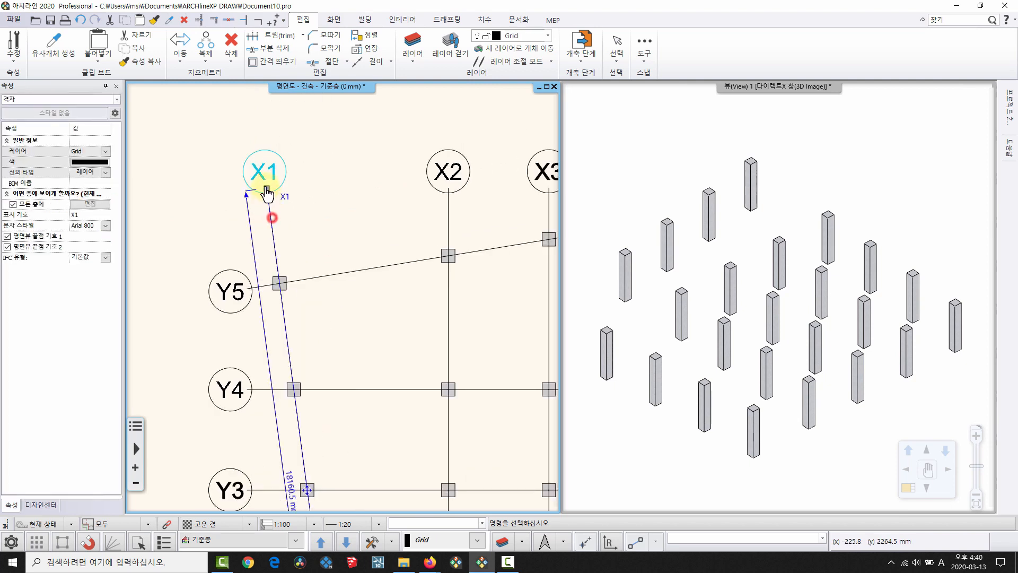
click(265, 187)
click(305, 215)
click(381, 190)
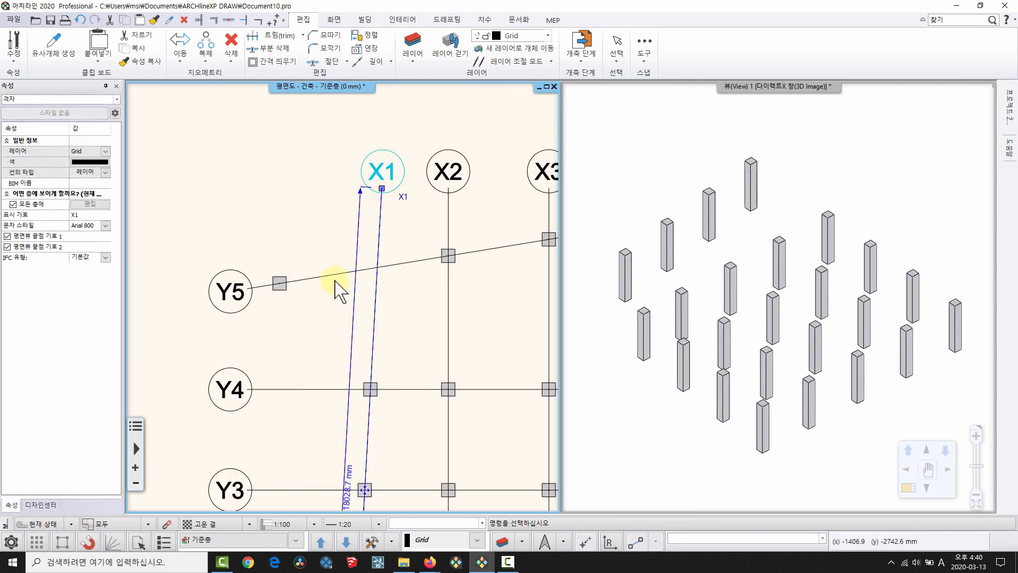
key(Escape)
scroll(276, 241, down, 5)
middle_drag(295, 259, 191, 186)
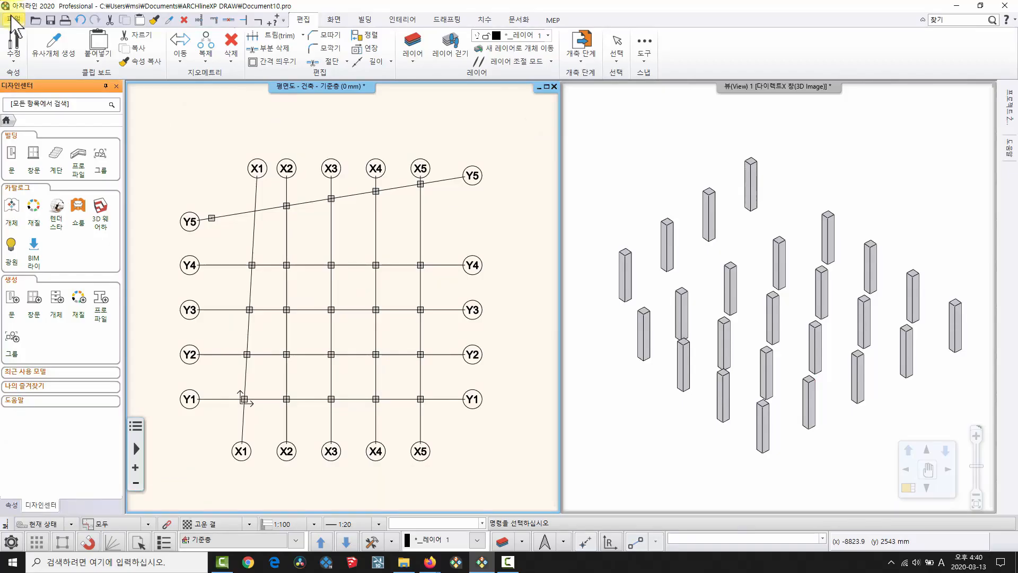
Return to ARCHLine and open the 파일 (File) menu at the top left.
click(13, 20)
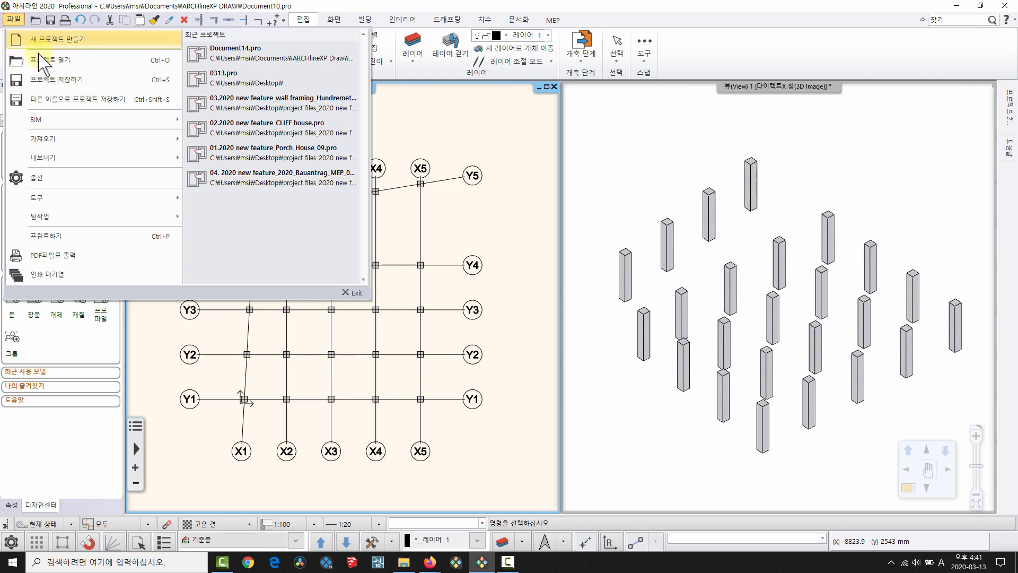
Open the 04. 2020 new feature_2020_Bauantrag_MEP_02.pro project from the desktop's project files_2020 new feature folder, discarding unsaved changes.
click(53, 63)
click(301, 252)
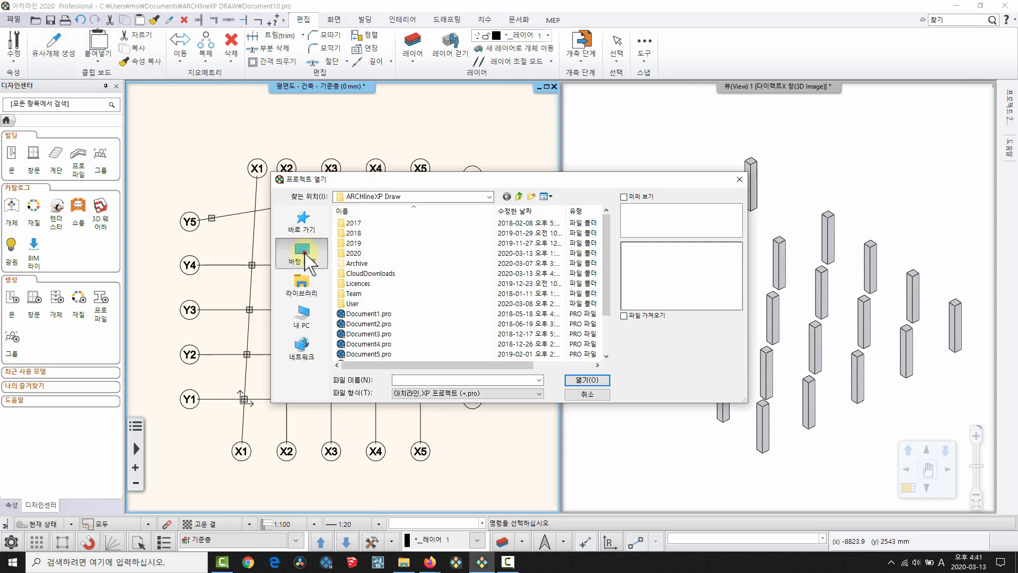
double_click(533, 358)
click(438, 253)
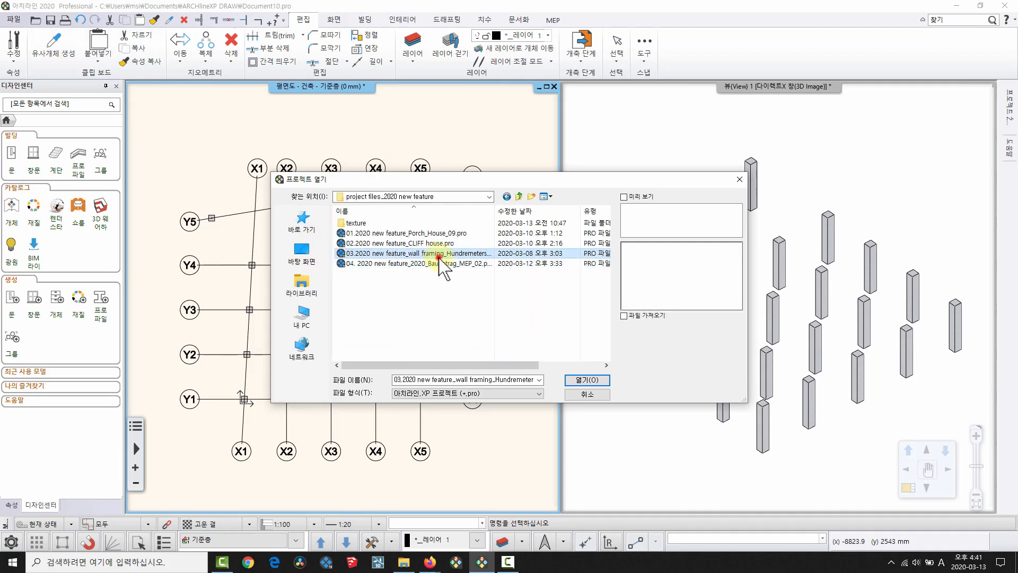
click(471, 263)
click(587, 380)
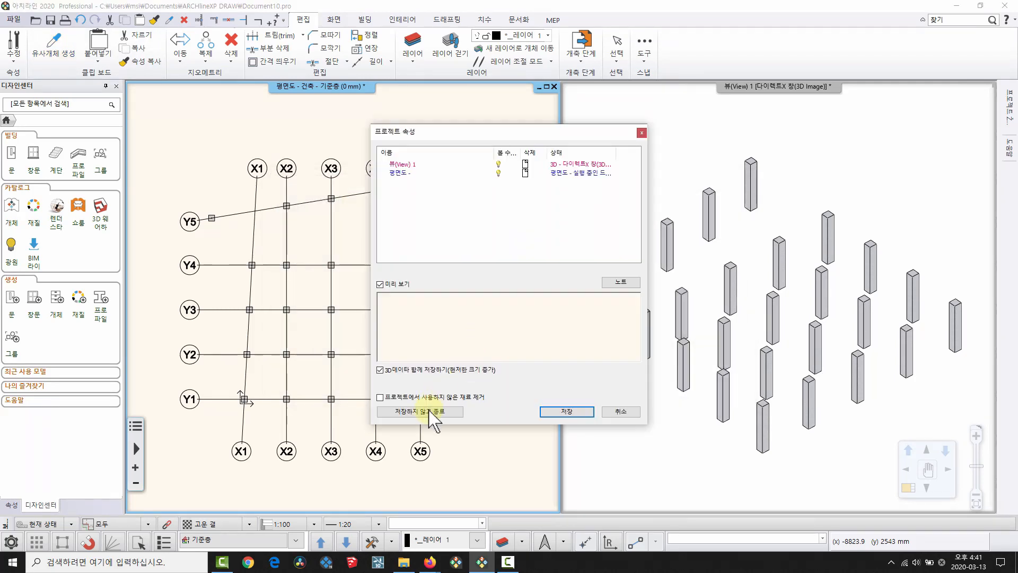
click(428, 409)
click(502, 303)
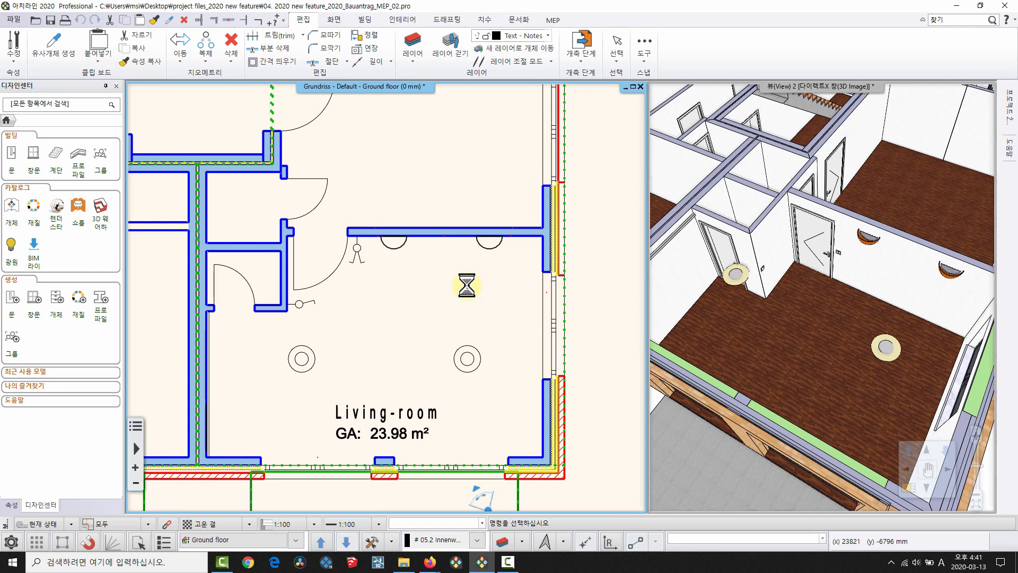
Show the 판형 스위치 collection under 개체 > 스위치 및 소켓 in Design Center.
middle_drag(436, 266, 401, 284)
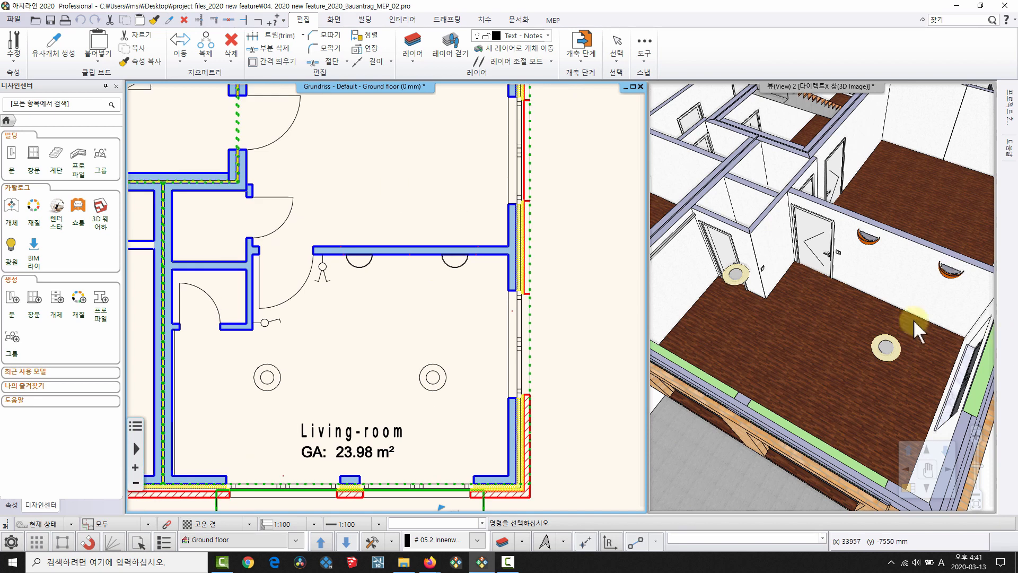
middle_drag(913, 319, 854, 228)
middle_drag(331, 304, 355, 290)
scroll(356, 291, up, 3)
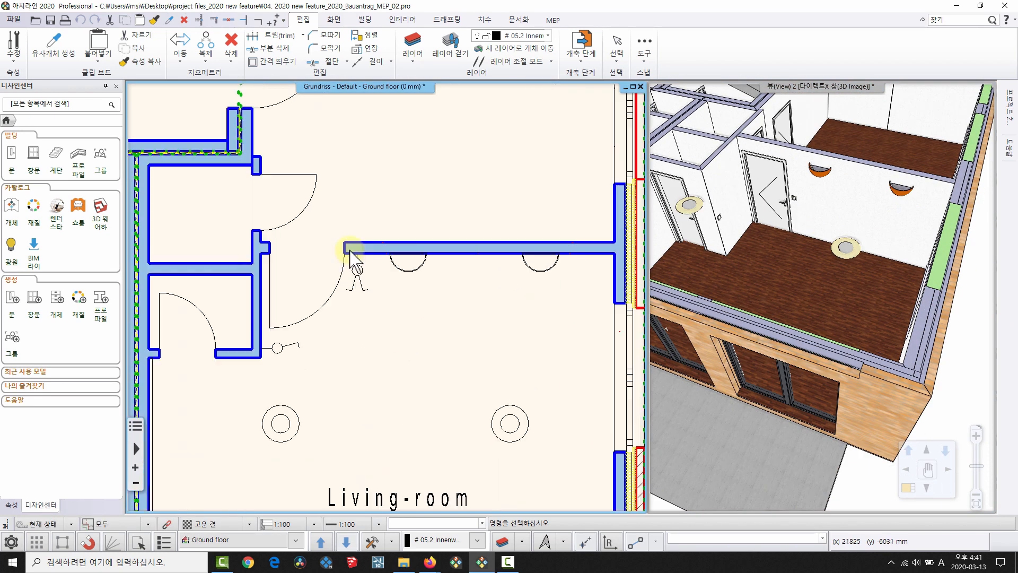
scroll(374, 297, down, 2)
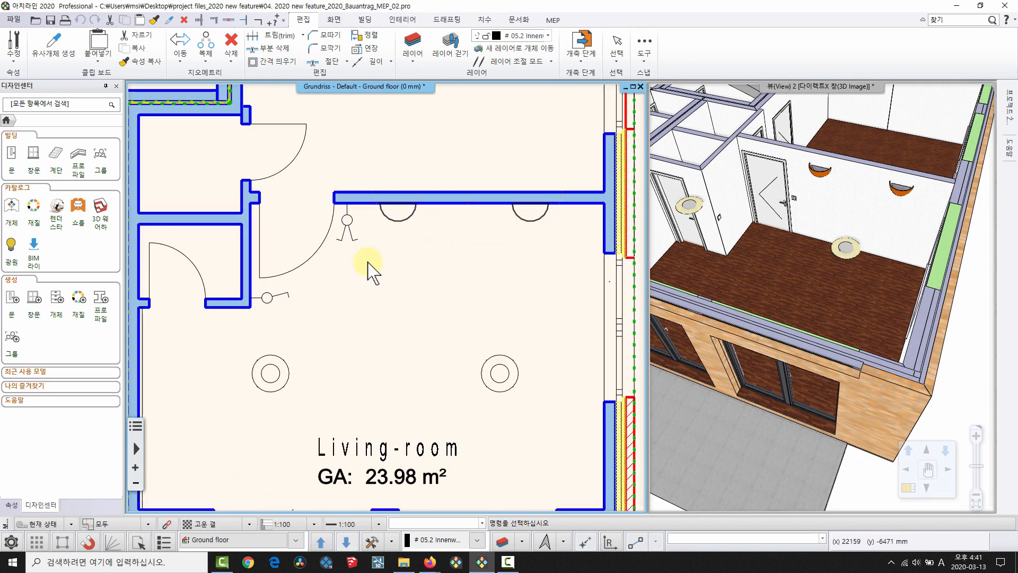
click(13, 207)
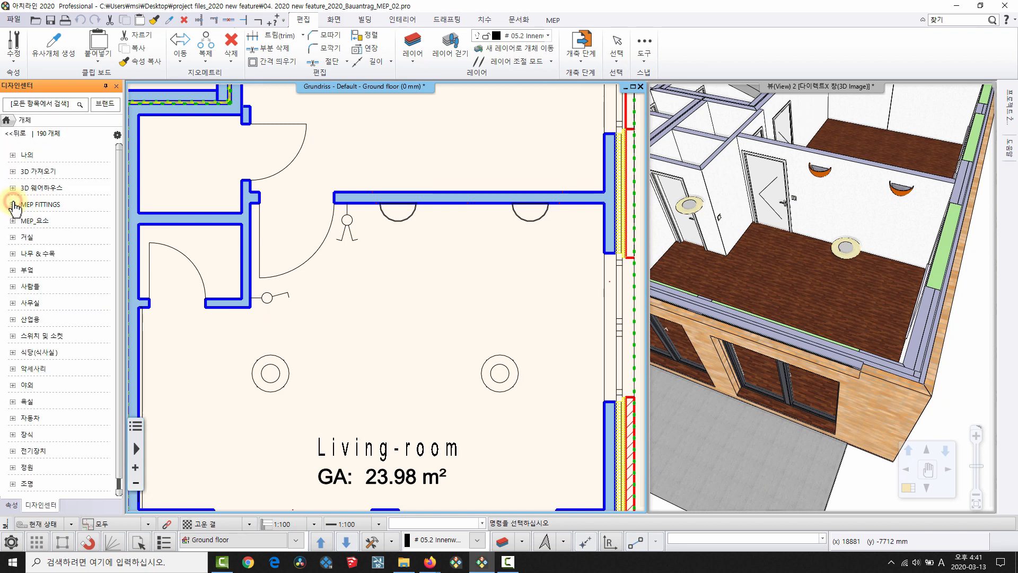
click(50, 338)
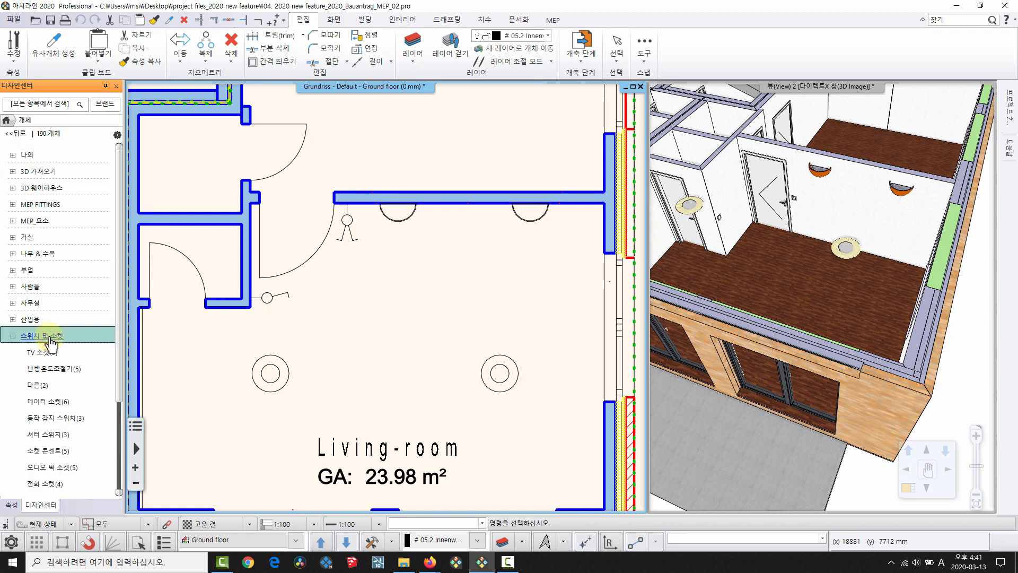
scroll(51, 414, down, 2)
click(51, 435)
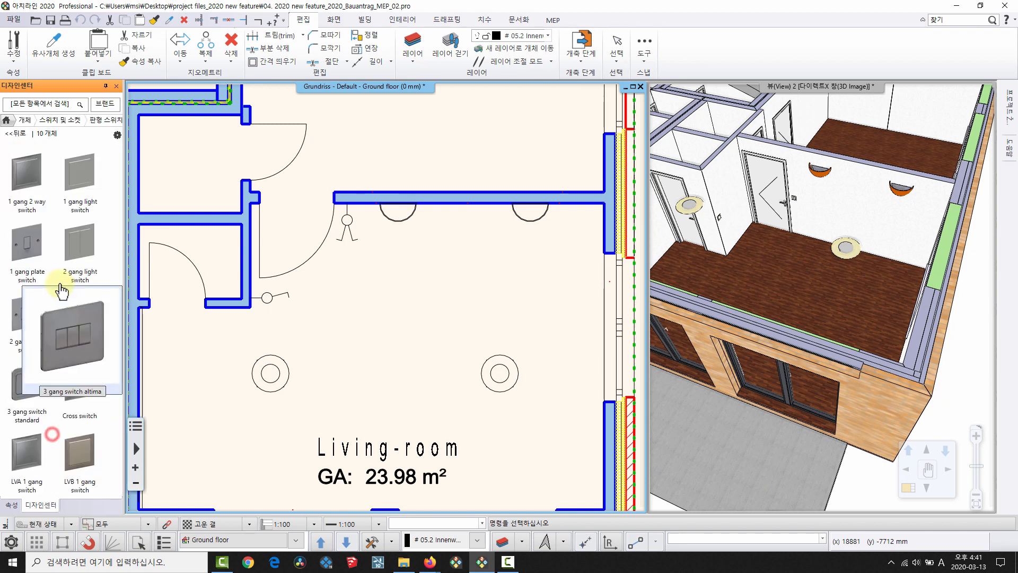
Place a trial 1 gang light switch on the living room's top wall, then delete it.
drag(80, 186, 459, 250)
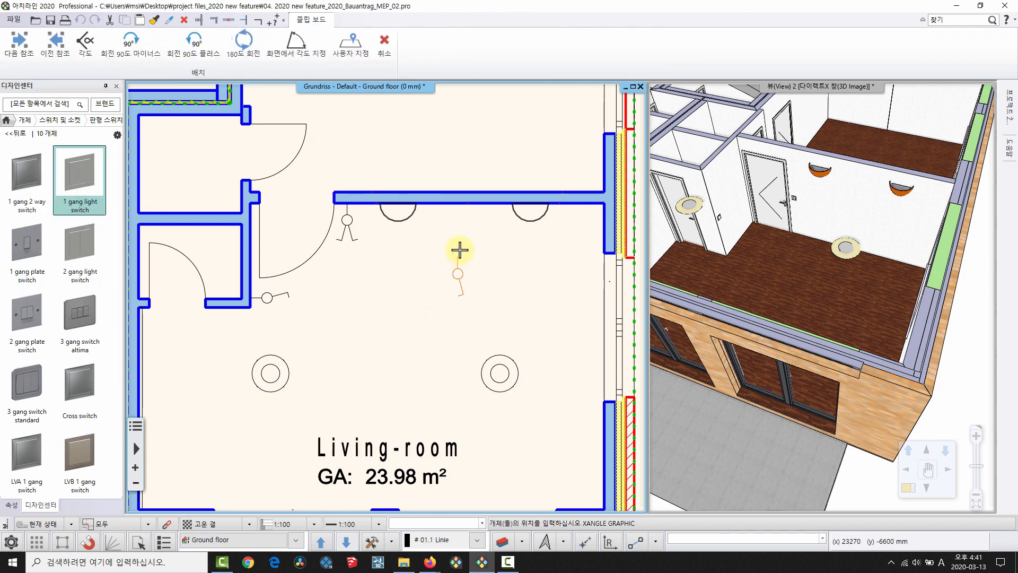
click(455, 209)
key(Escape)
scroll(466, 245, up, 3)
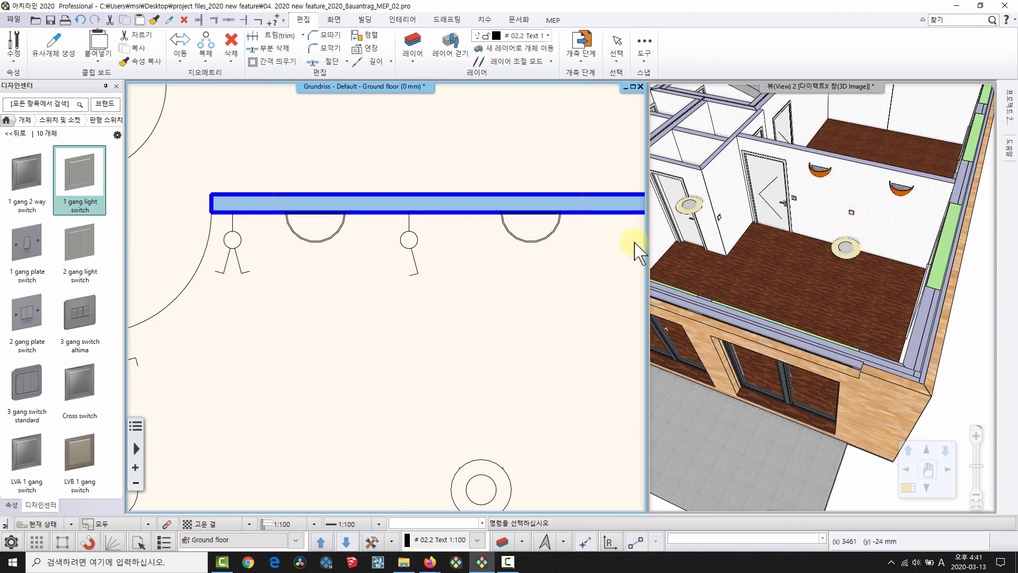
click(417, 262)
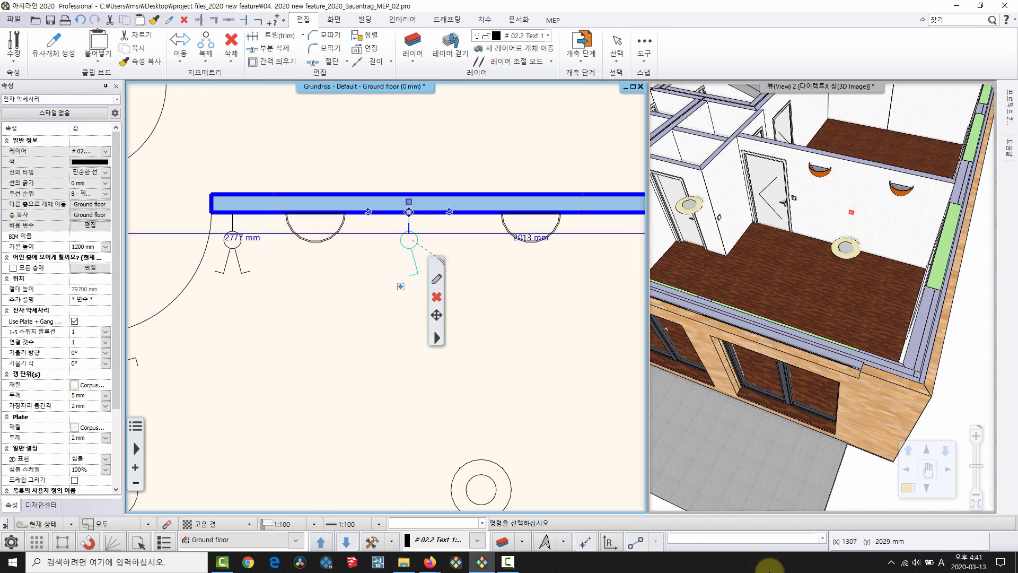
key(Delete)
Check the remaining switch beside the living-room door, then clear the selection.
scroll(574, 454, down, 3)
middle_drag(468, 432, 514, 341)
scroll(319, 232, up, 4)
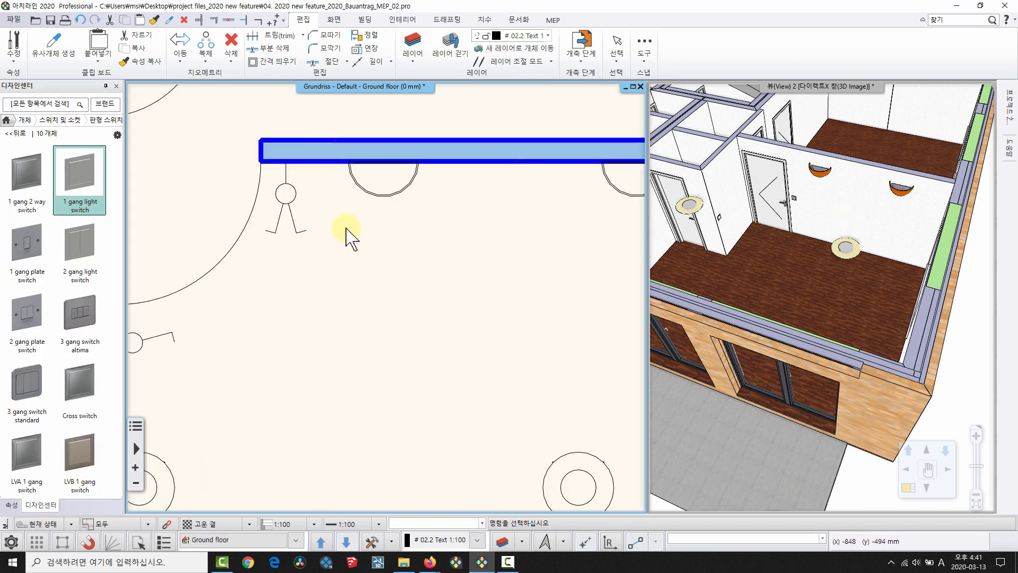
click(282, 200)
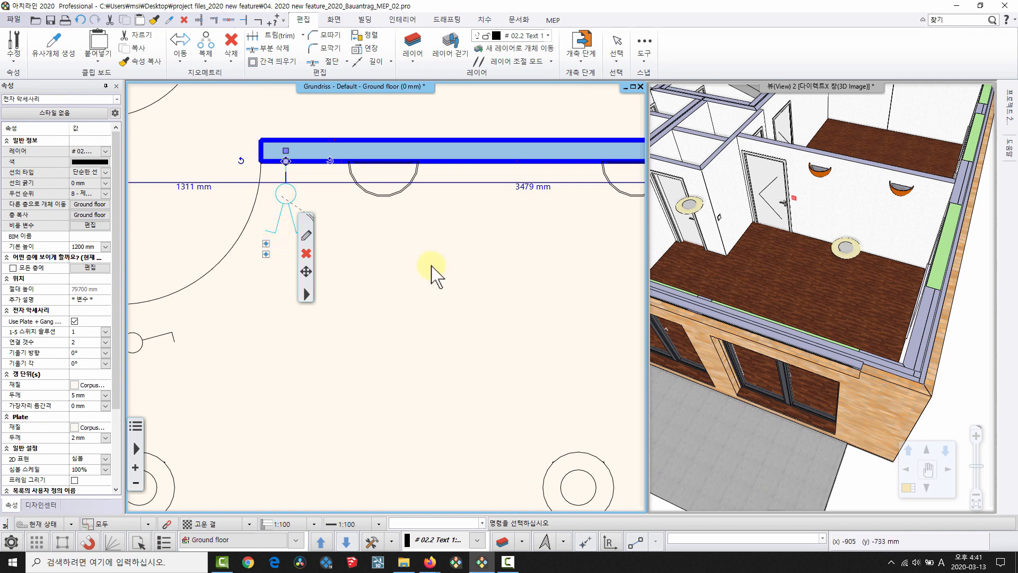
scroll(402, 289, down, 4)
key(Escape)
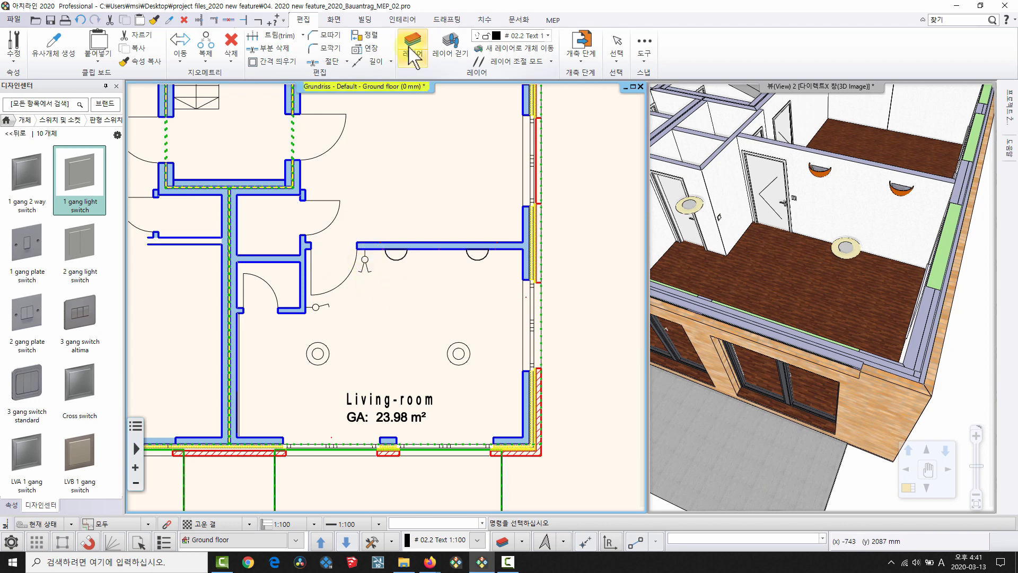
Turn on 램프 상태 표시 from the 인테리어 tab's 조명 계획 menu to highlight lamps and switches.
click(389, 16)
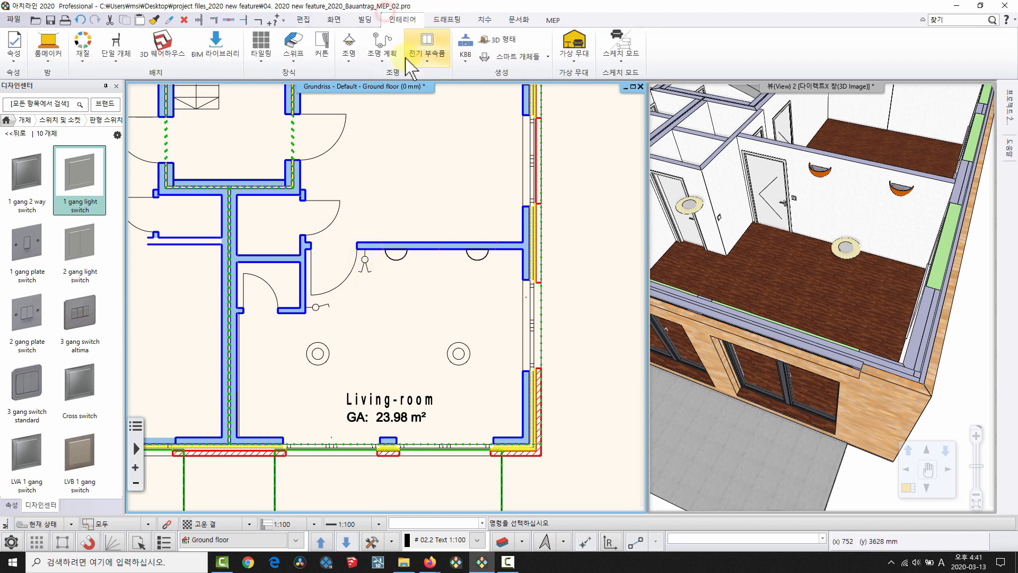
click(382, 43)
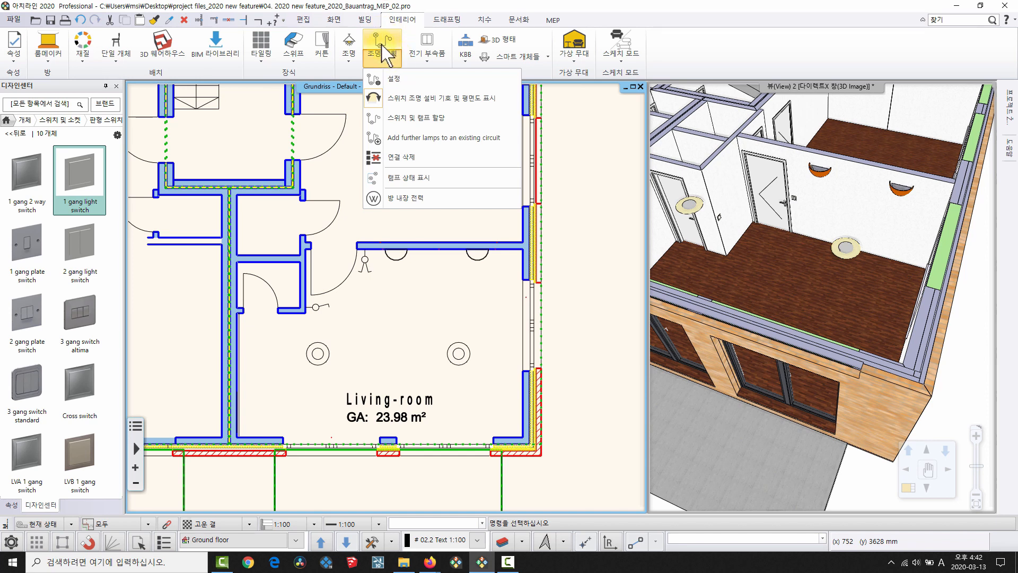
click(417, 177)
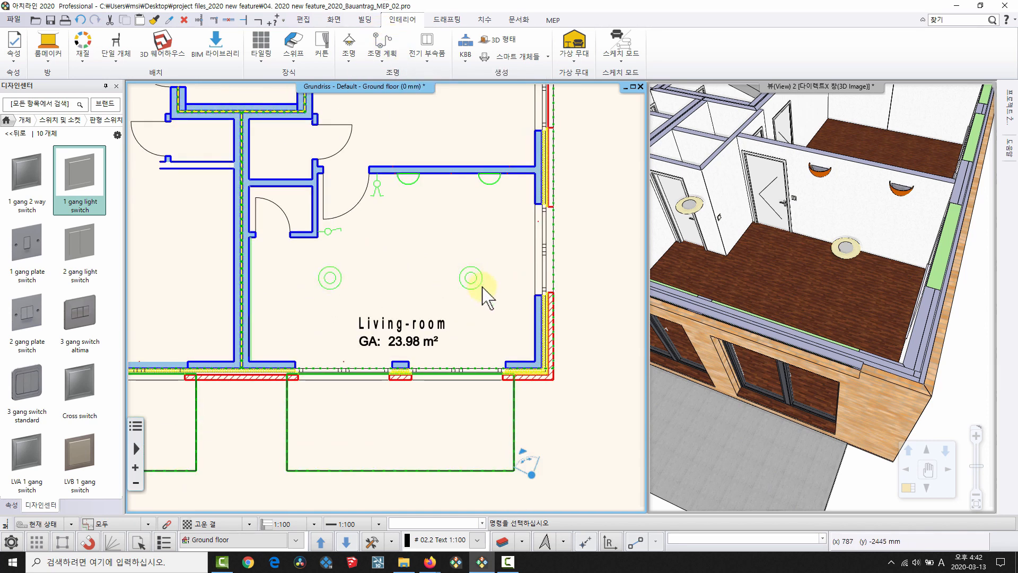
scroll(377, 191, up, 2)
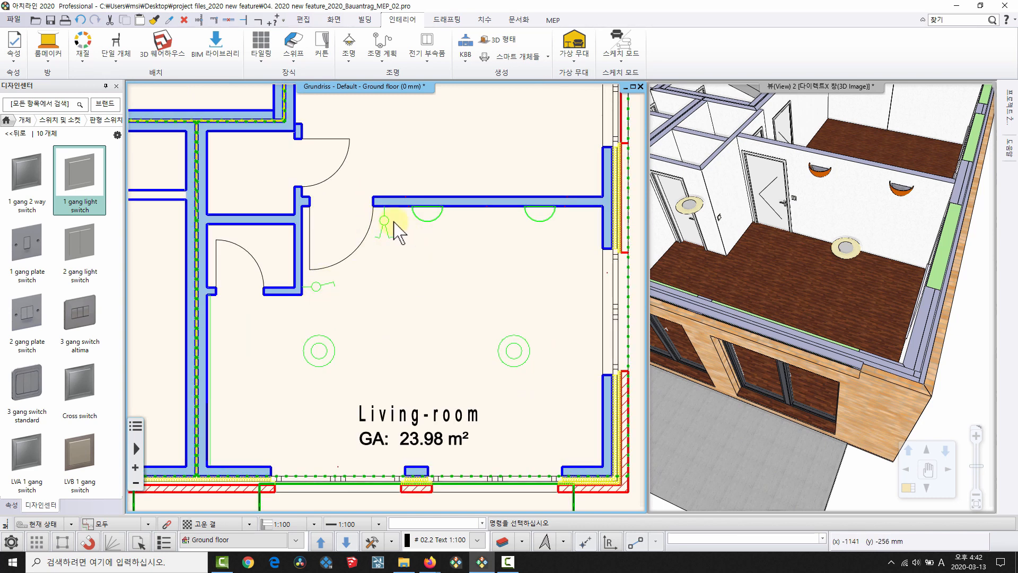
scroll(366, 272, up, 3)
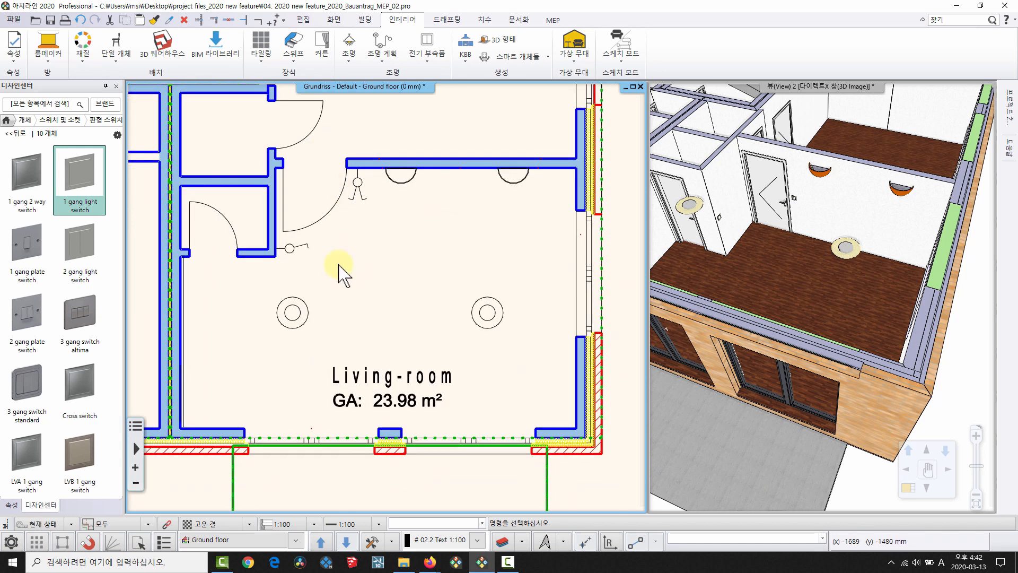
Link the door switch to the left ceiling lamp with 스위치 및 램프 할당, drawing a dashed circuit line.
click(291, 250)
middle_drag(304, 311, 298, 247)
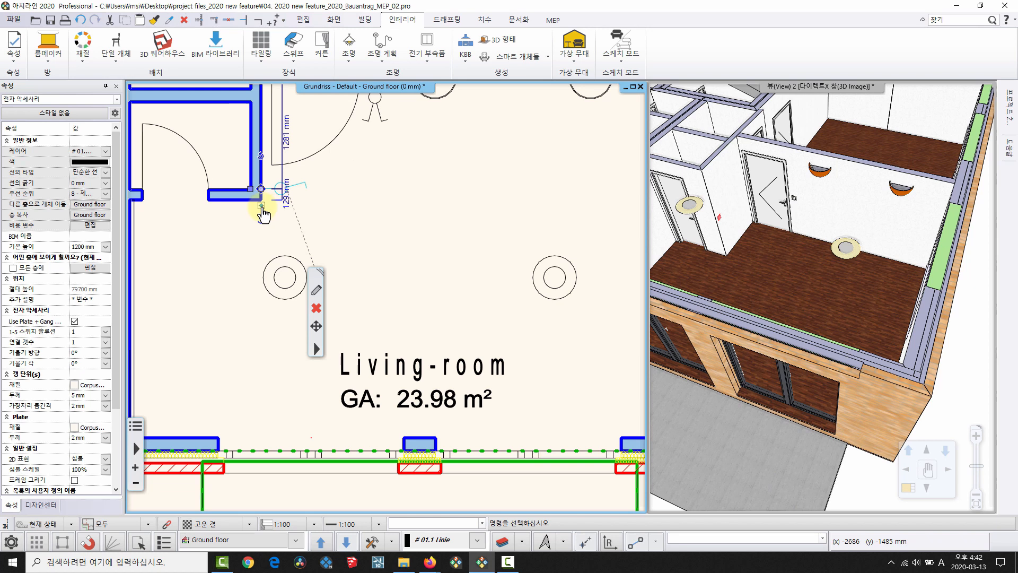
mouse_move(262, 211)
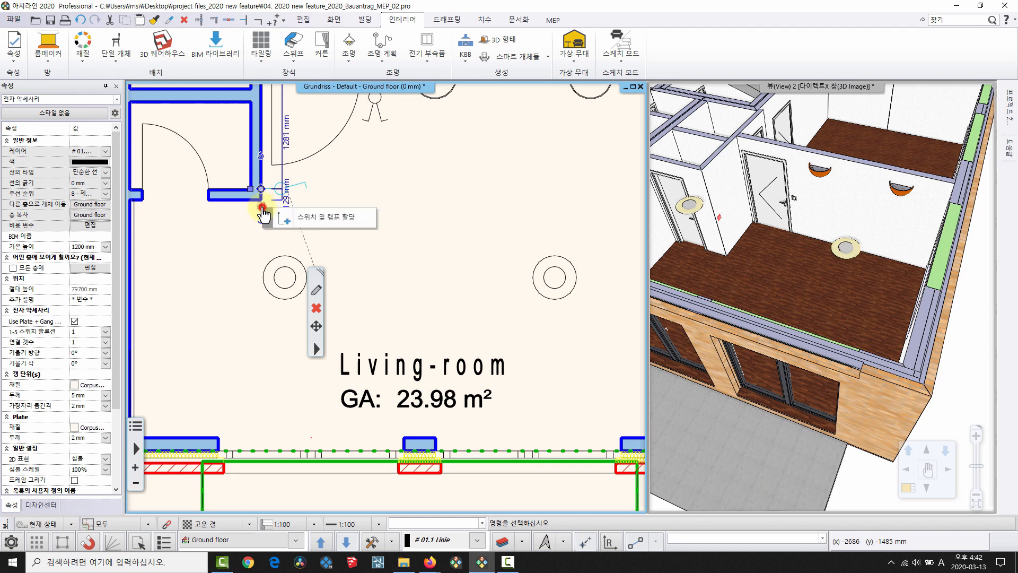
click(318, 217)
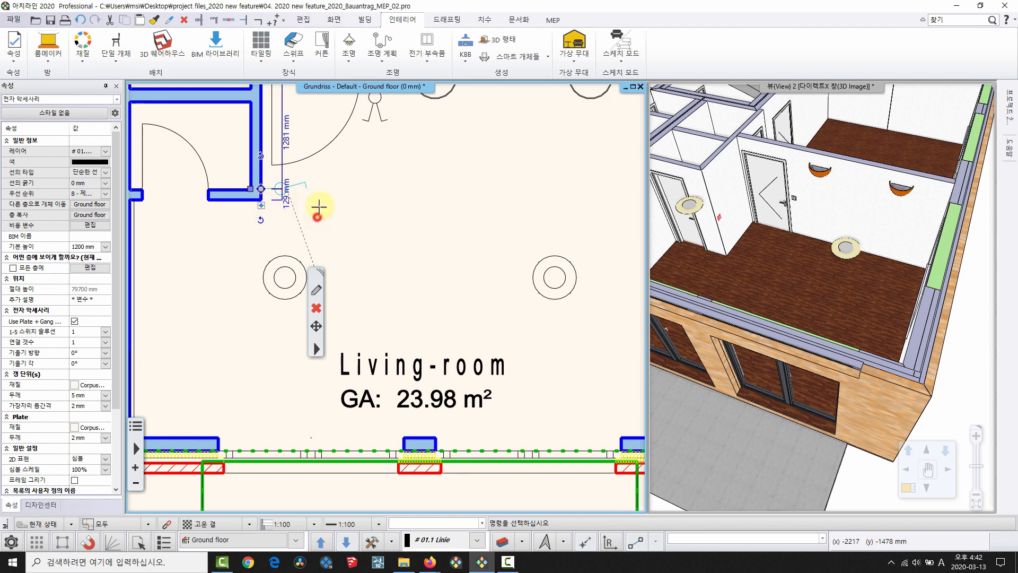
click(290, 263)
scroll(303, 191, up, 3)
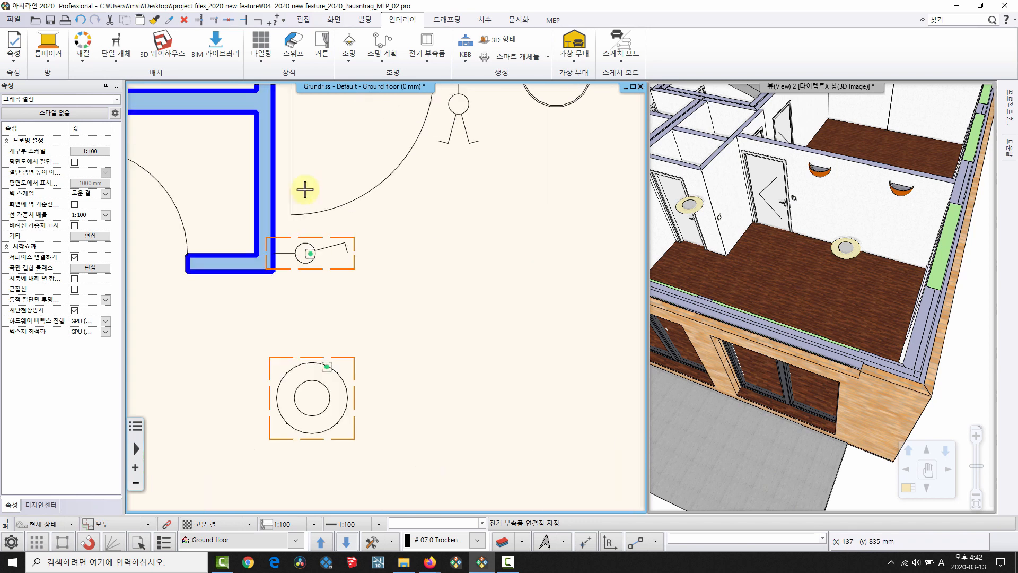
click(368, 286)
scroll(398, 317, down, 2)
middle_drag(399, 317, 328, 230)
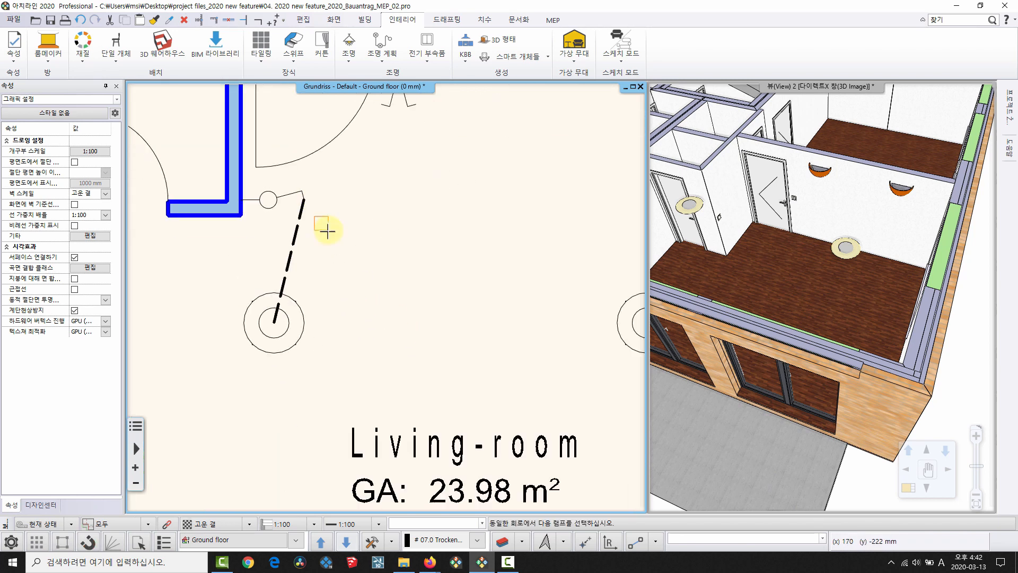
right_click(328, 230)
scroll(340, 249, down, 3)
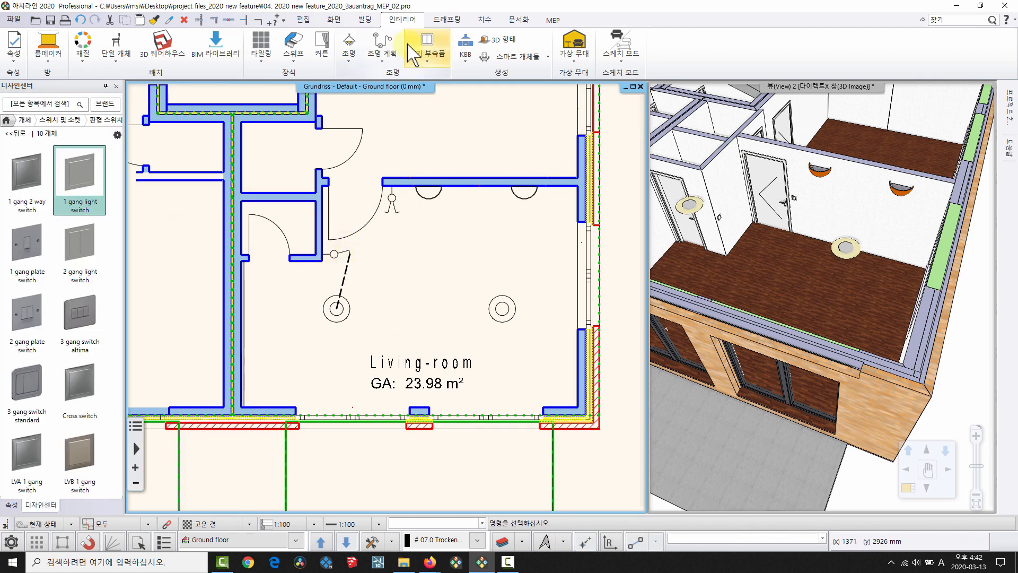
Show the lamp status again to check the door switch's circuit.
click(394, 60)
click(419, 178)
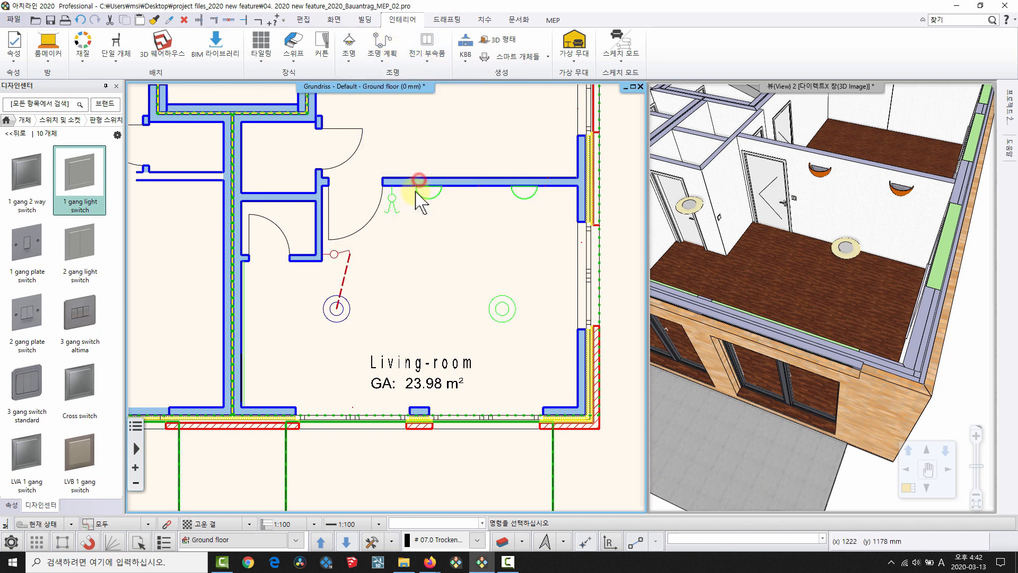
scroll(395, 263, up, 1)
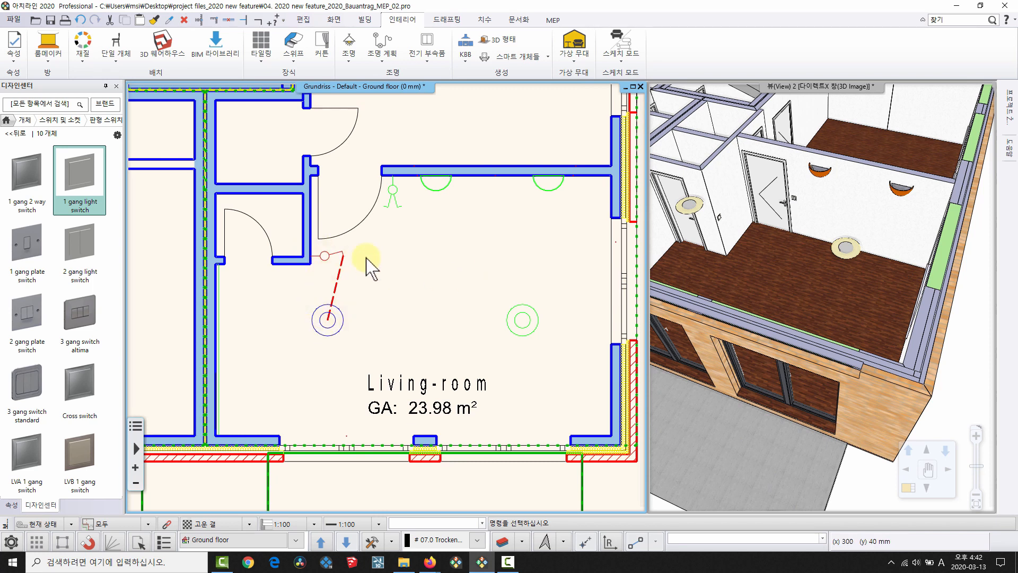
scroll(334, 292, up, 3)
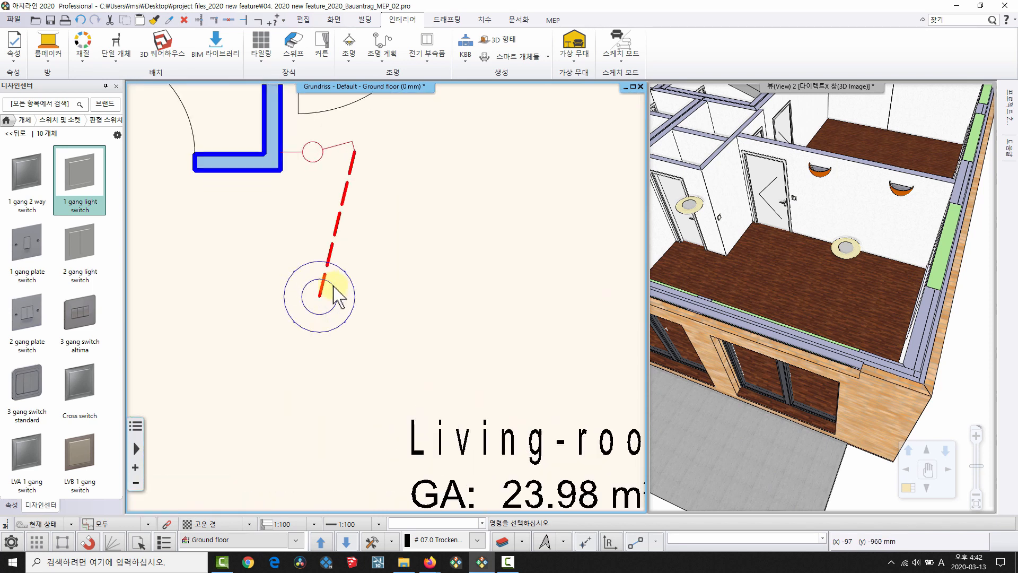
Extend the left ceiling lamp's circuit to the right ceiling lamp.
click(313, 329)
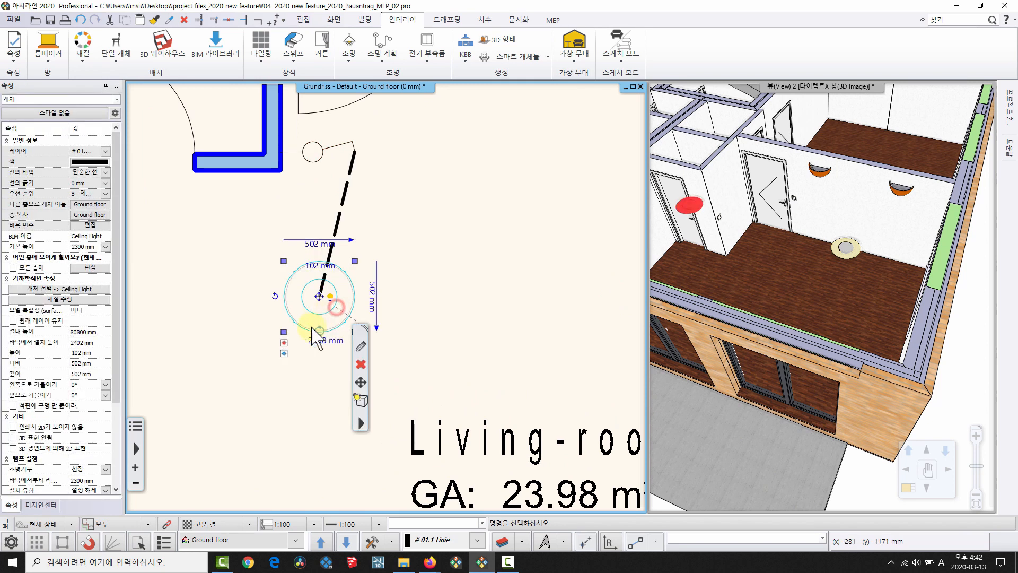
click(284, 353)
click(347, 360)
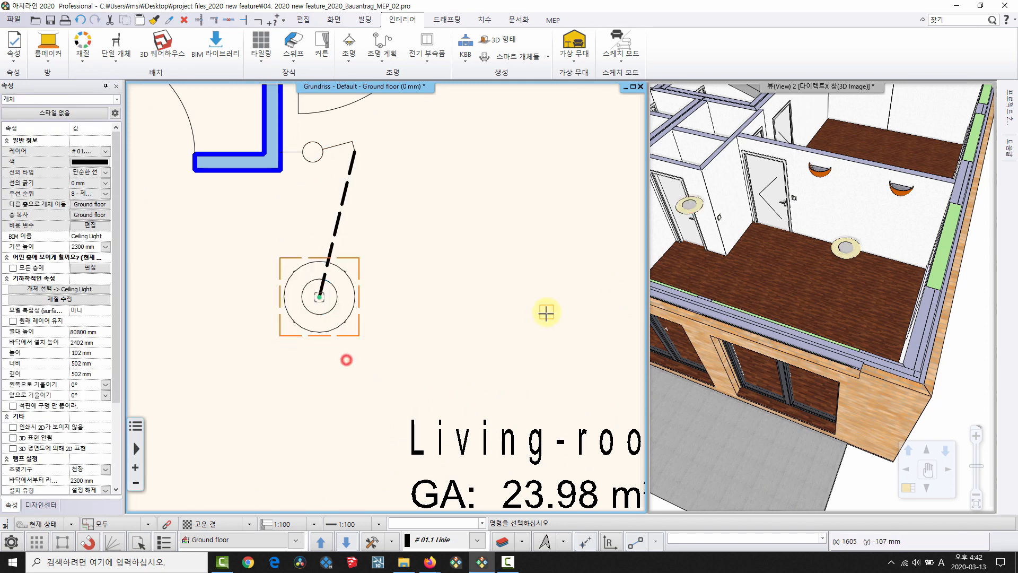
scroll(591, 318, down, 2)
middle_drag(591, 317, 450, 323)
click(544, 306)
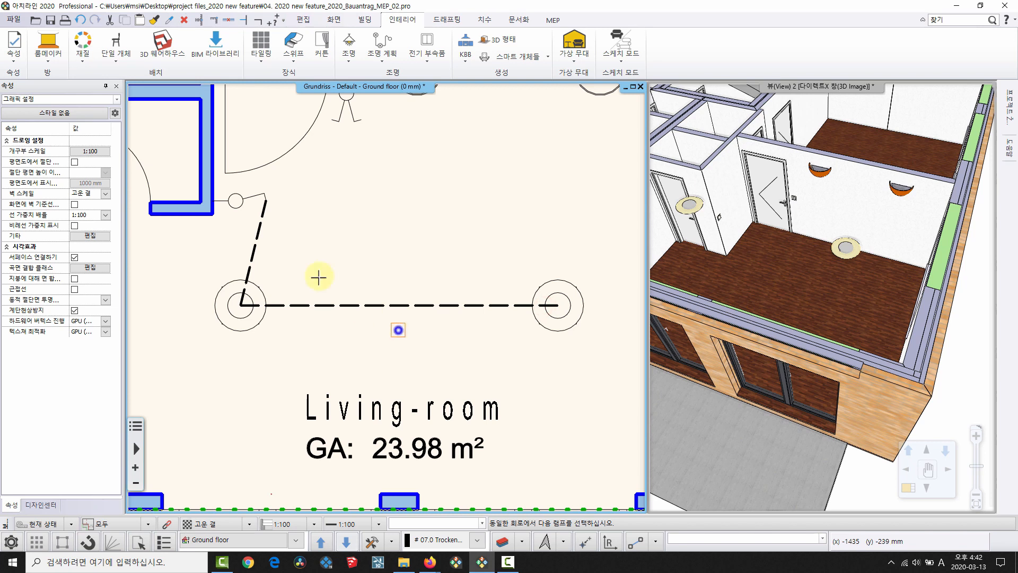
click(240, 203)
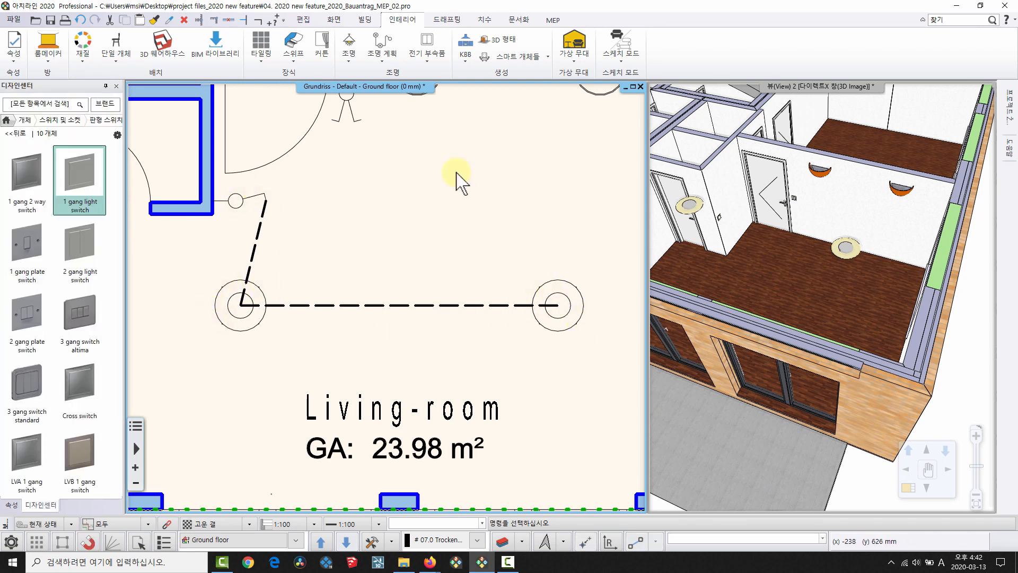
Display the lamp status to verify the switch now controls both ceiling lamps.
click(383, 57)
click(408, 181)
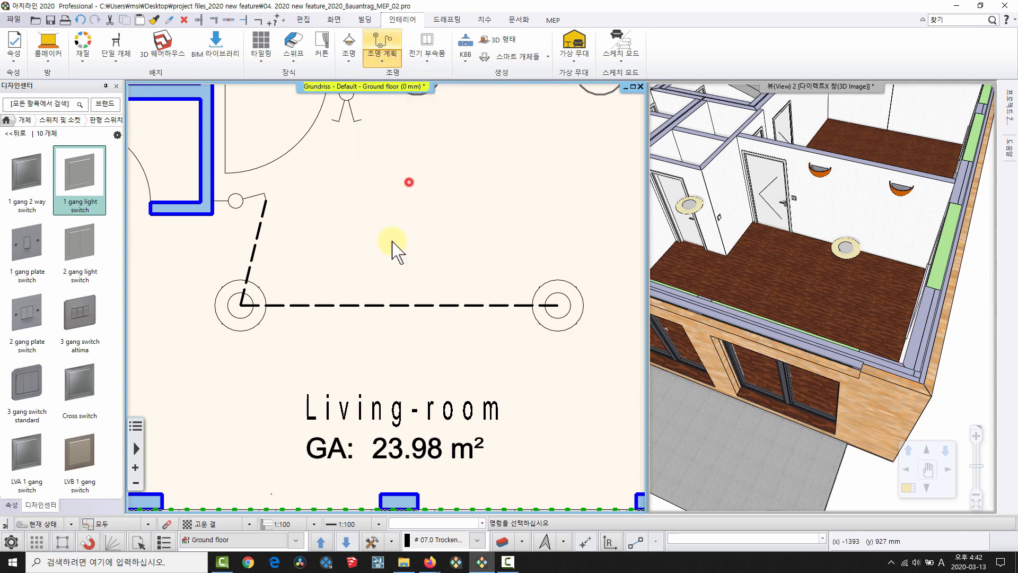
scroll(392, 243, down, 3)
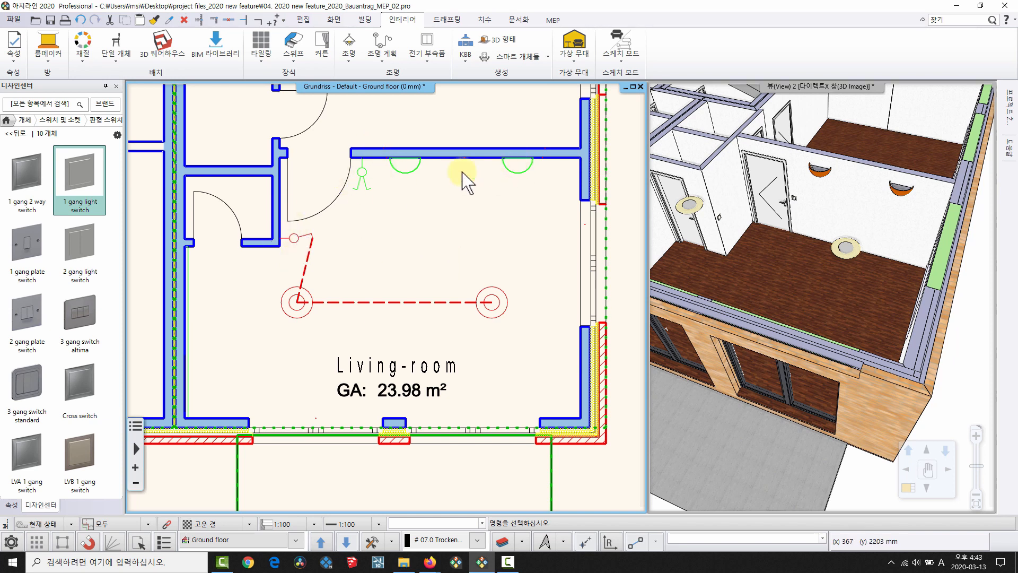
scroll(467, 182, up, 3)
Connect the upper-wall switch to the first wall lamp on that wall.
click(301, 280)
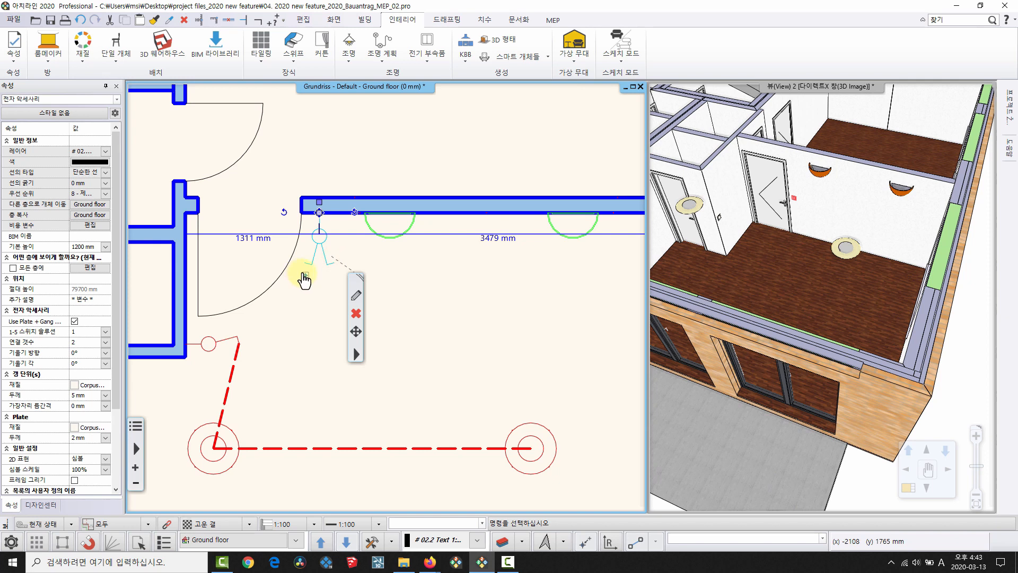
click(355, 295)
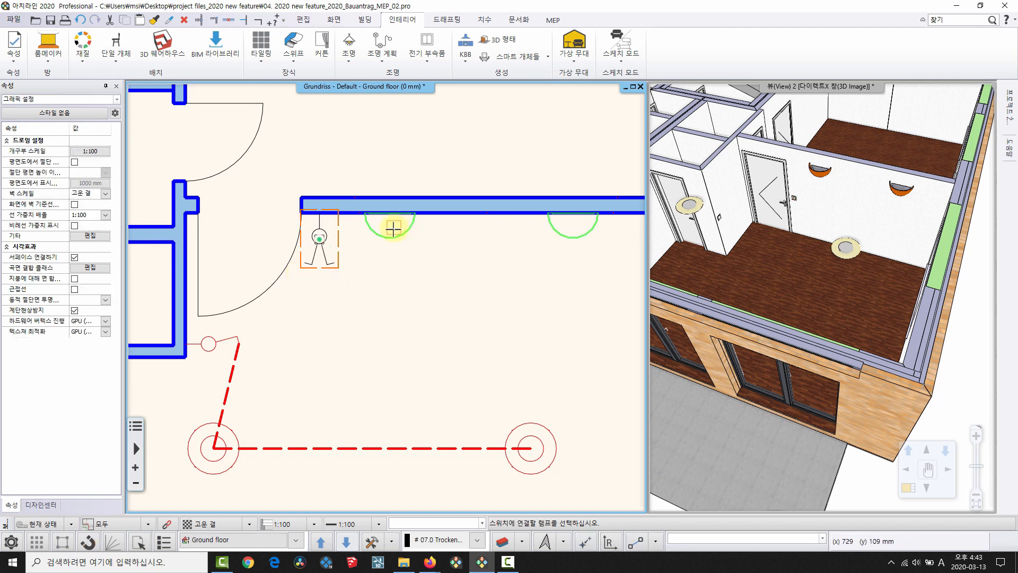
click(335, 262)
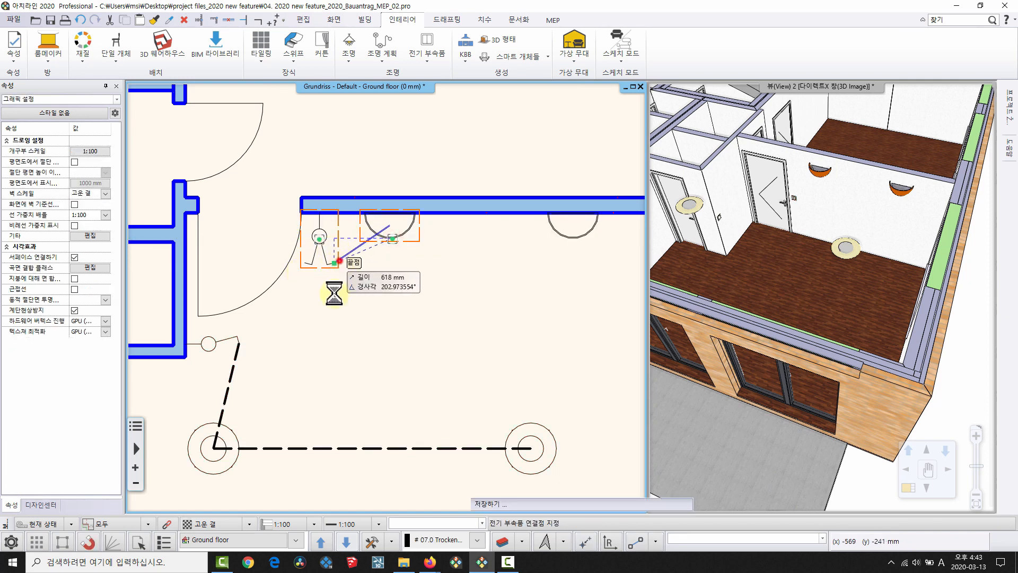
middle_drag(392, 266, 316, 271)
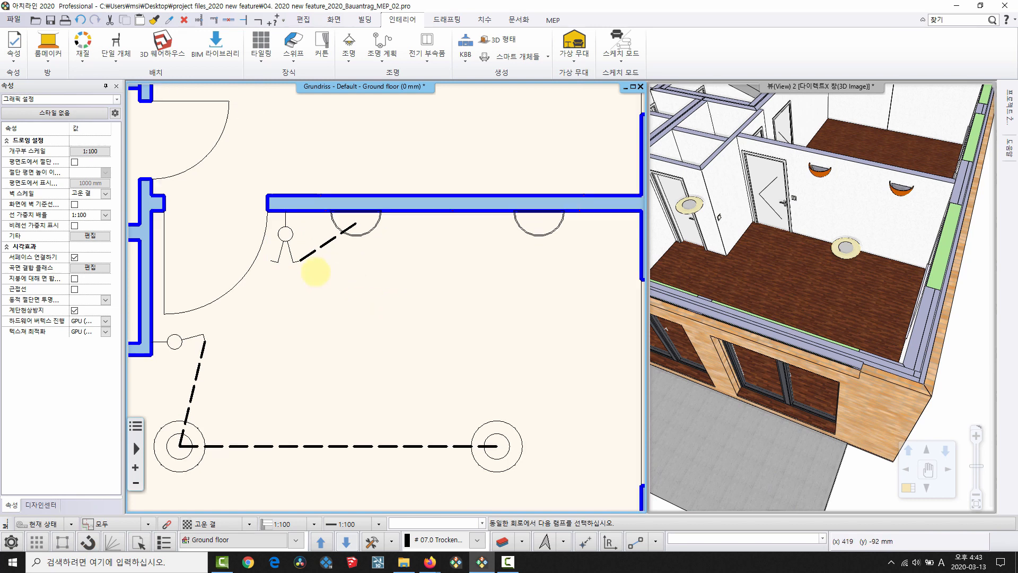
click(335, 234)
click(536, 292)
right_click(359, 277)
Join the right wall lamp into the left wall lamp's circuit.
click(333, 234)
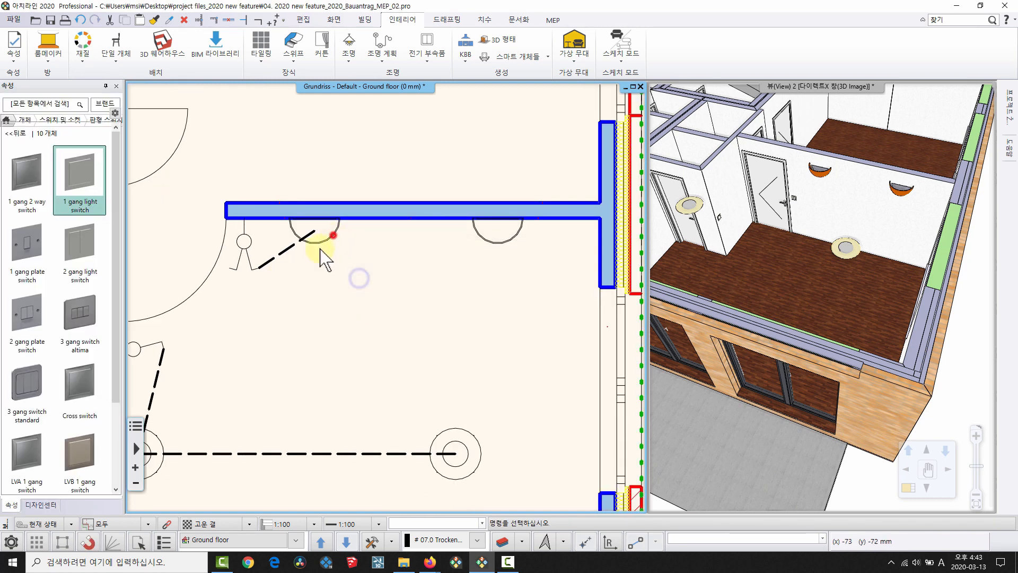
click(289, 267)
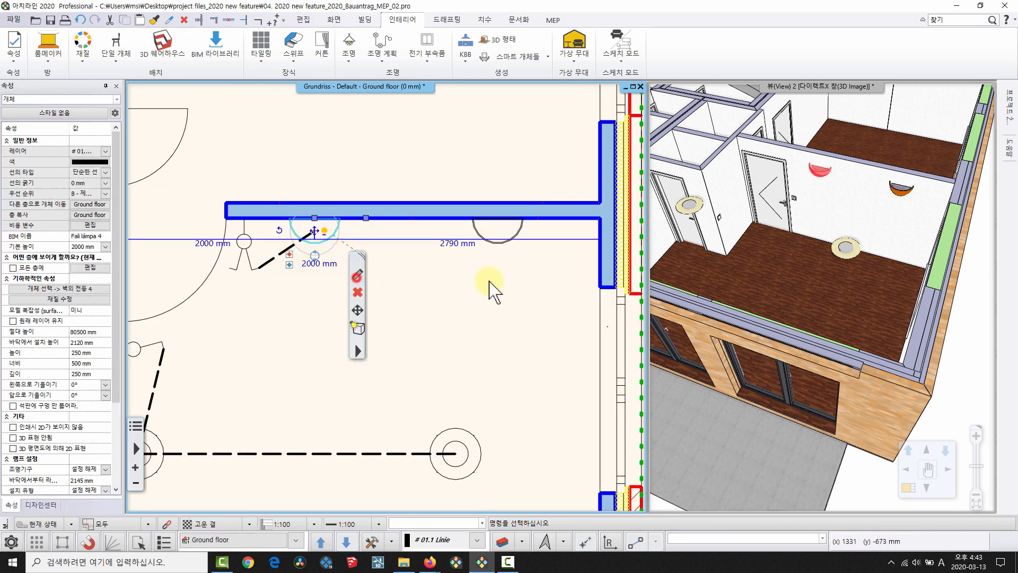
click(484, 237)
right_click(396, 244)
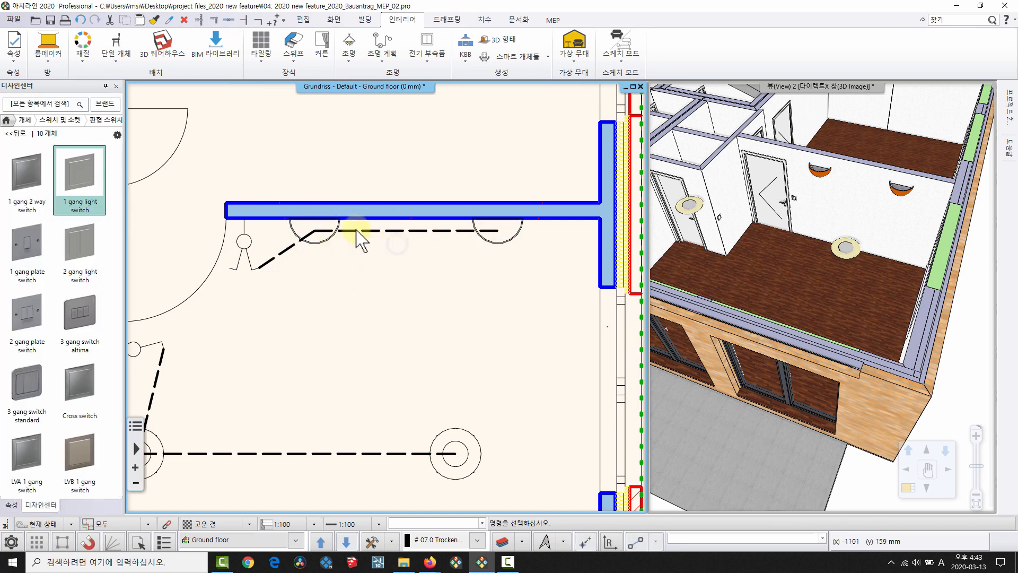
scroll(368, 247, up, 2)
middle_drag(367, 247, 419, 288)
scroll(338, 274, down, 3)
scroll(391, 234, up, 1)
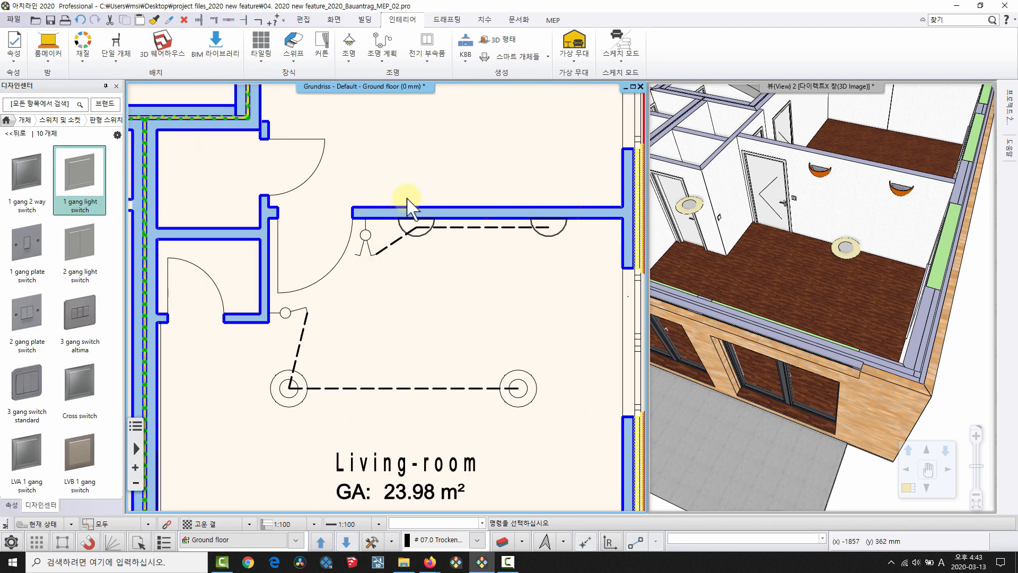
click(392, 60)
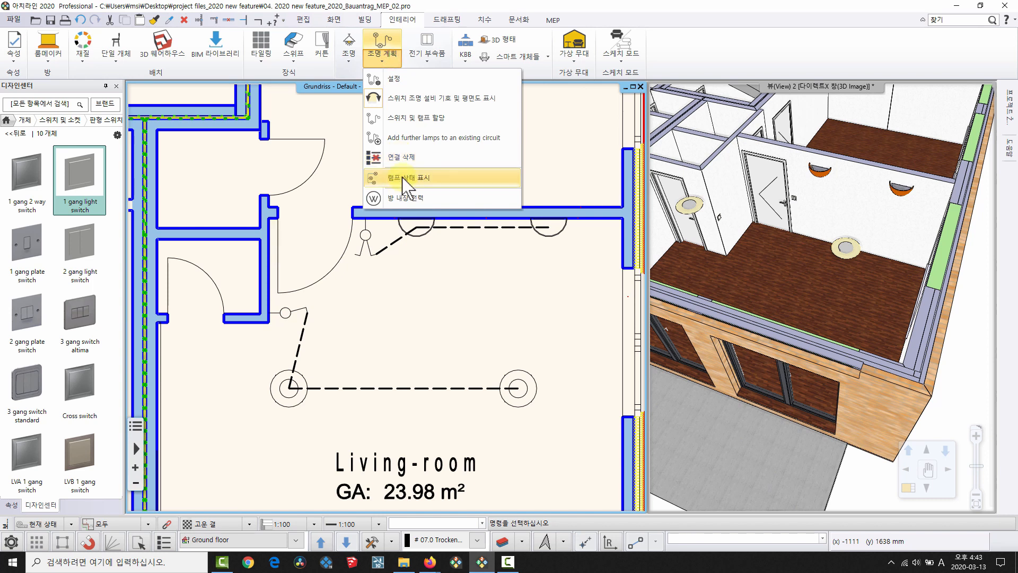
Show lamp status to inspect both switch circuits, then select the upper-wall switch.
click(398, 174)
scroll(448, 233, up, 1)
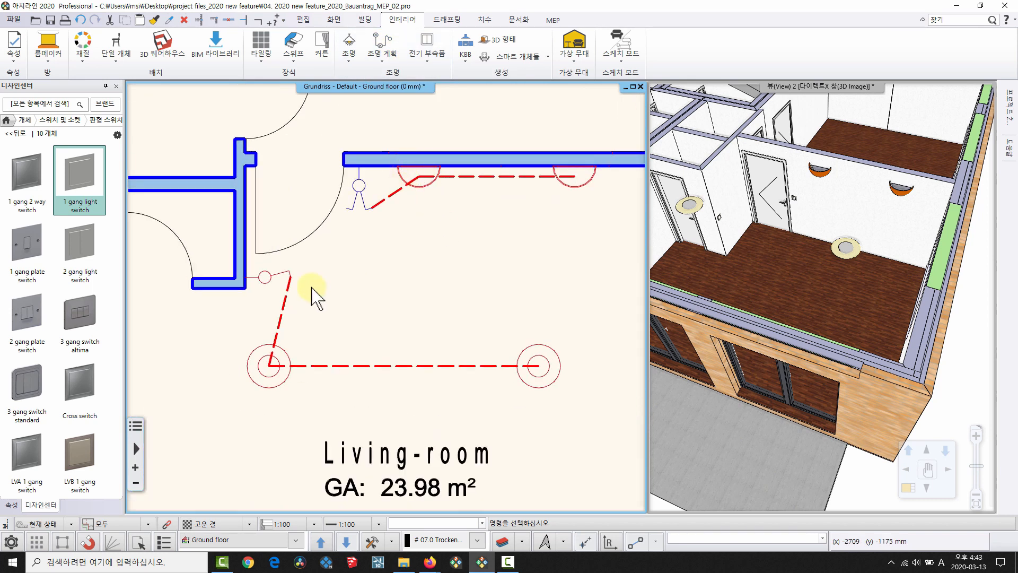
scroll(351, 229, up, 2)
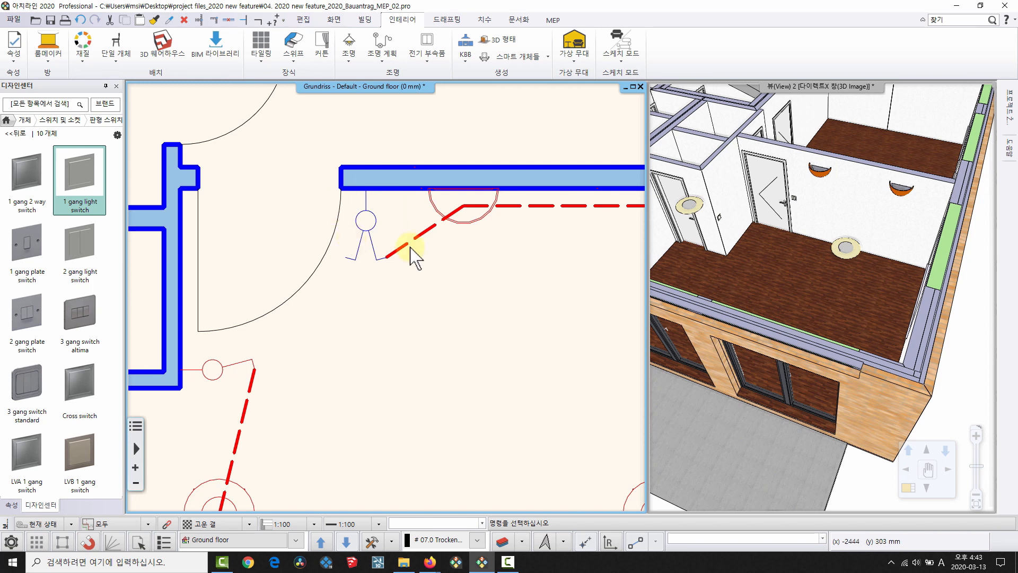
middle_drag(365, 231, 416, 180)
click(410, 200)
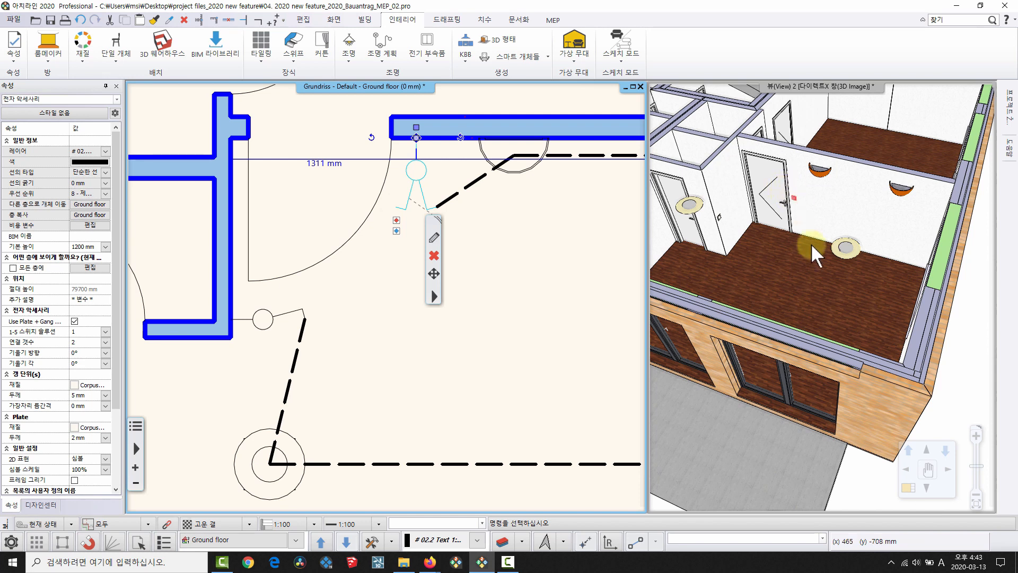
Draw a dashed diagonal connection from the left-wall fitting to the upper-wall switch and select it.
scroll(810, 245, up, 3)
scroll(377, 297, down, 4)
middle_drag(190, 281, 333, 281)
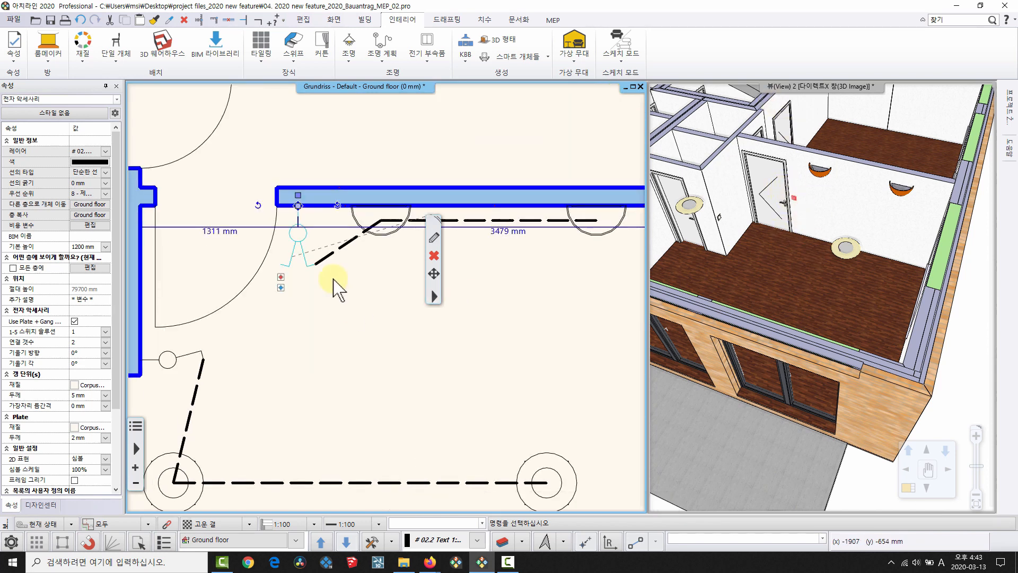
click(281, 288)
scroll(228, 375, down, 3)
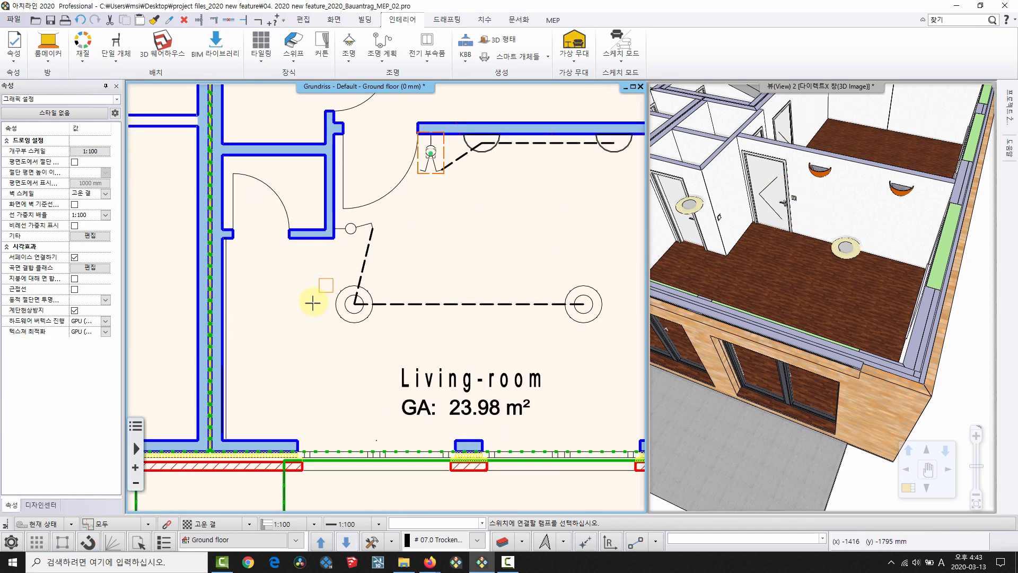
scroll(255, 298, up, 2)
click(227, 303)
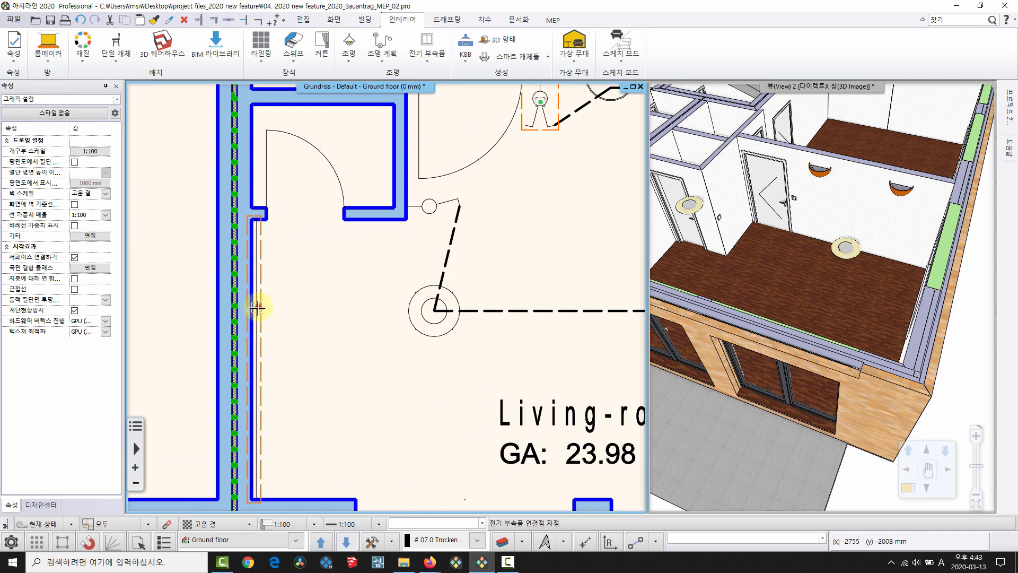
click(539, 100)
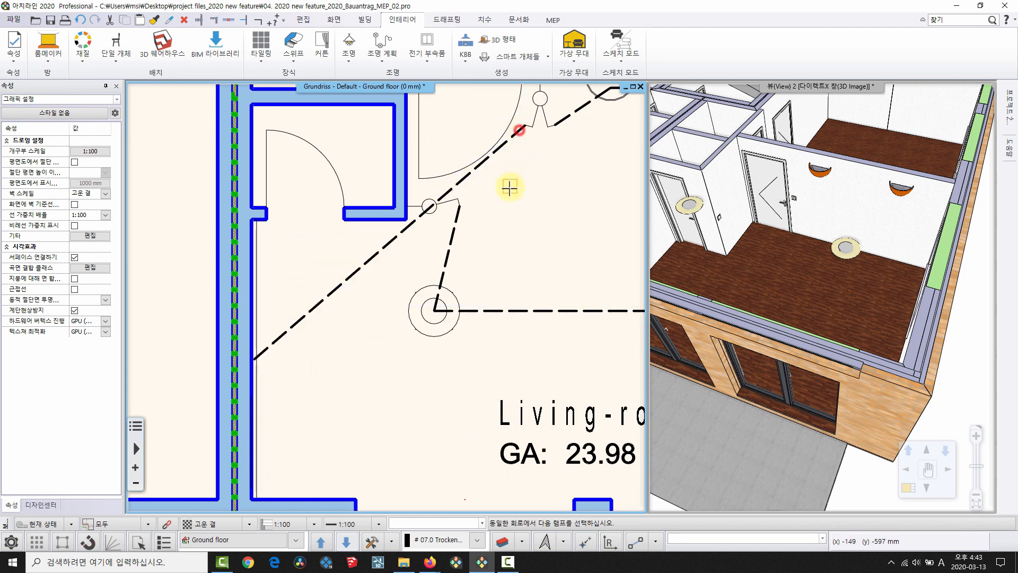
middle_drag(492, 195, 417, 195)
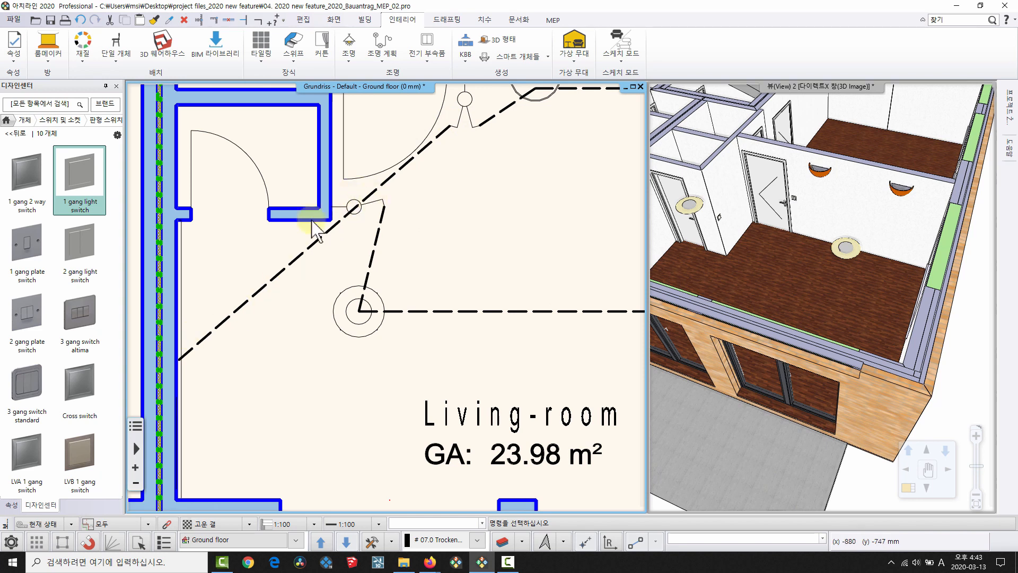
click(337, 225)
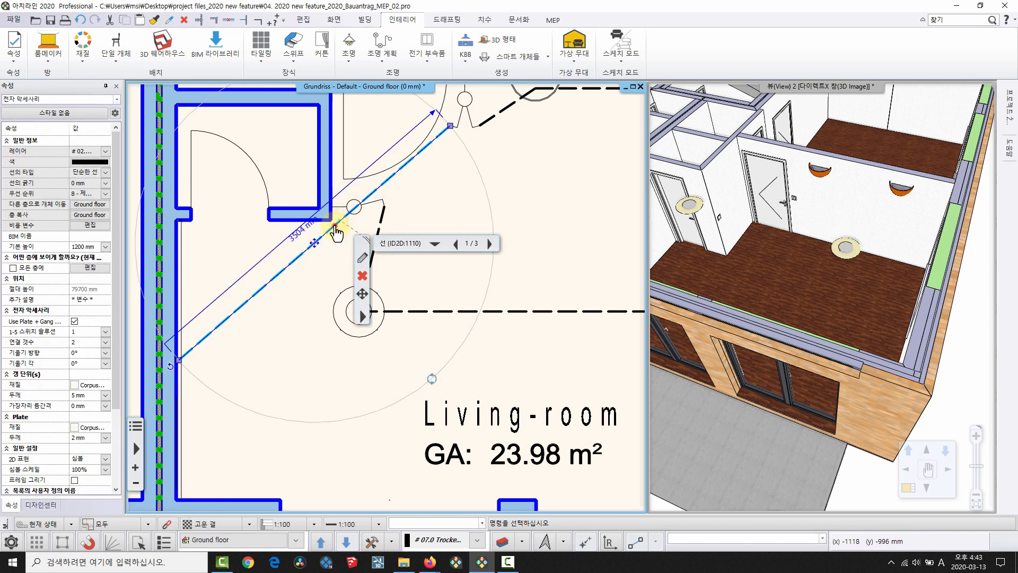
Reshape the diagonal wiring line into a curved arc with 'Create new arc'.
click(335, 227)
click(377, 251)
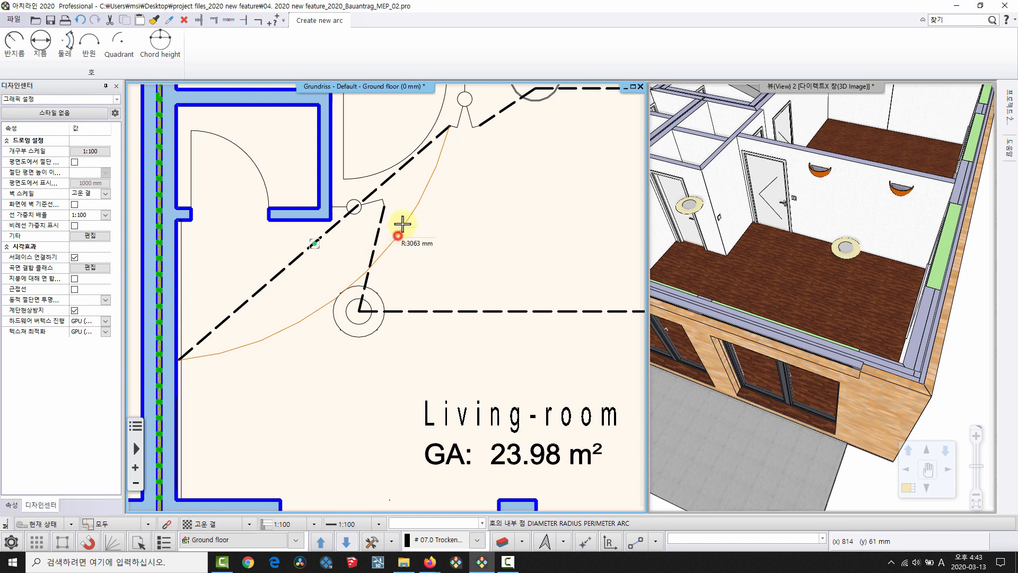
click(399, 234)
key(Escape)
scroll(552, 260, down, 3)
middle_drag(551, 260, 415, 303)
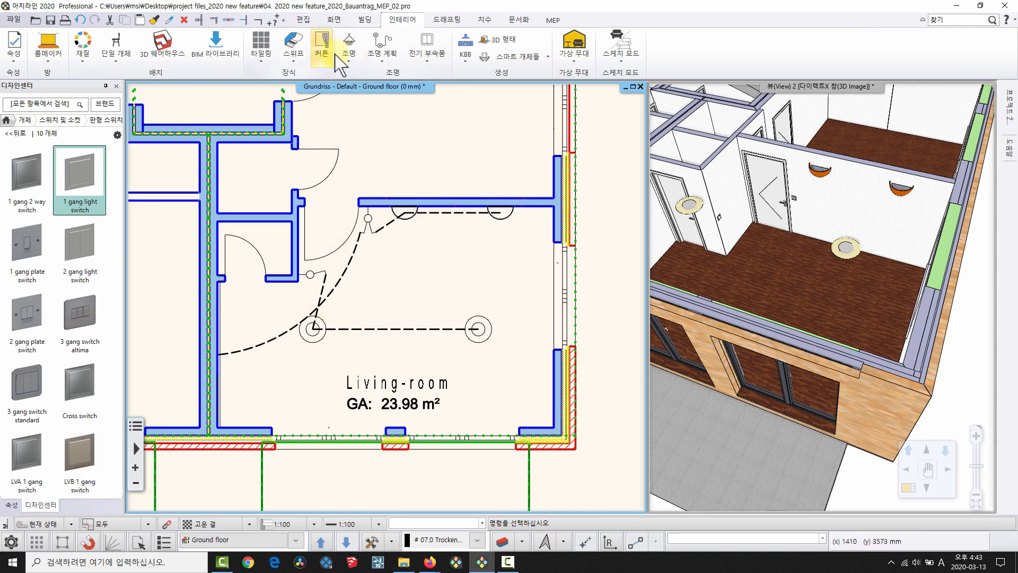
Show the lamp status of the circuits and reset the library panel to its start page.
click(382, 51)
click(401, 181)
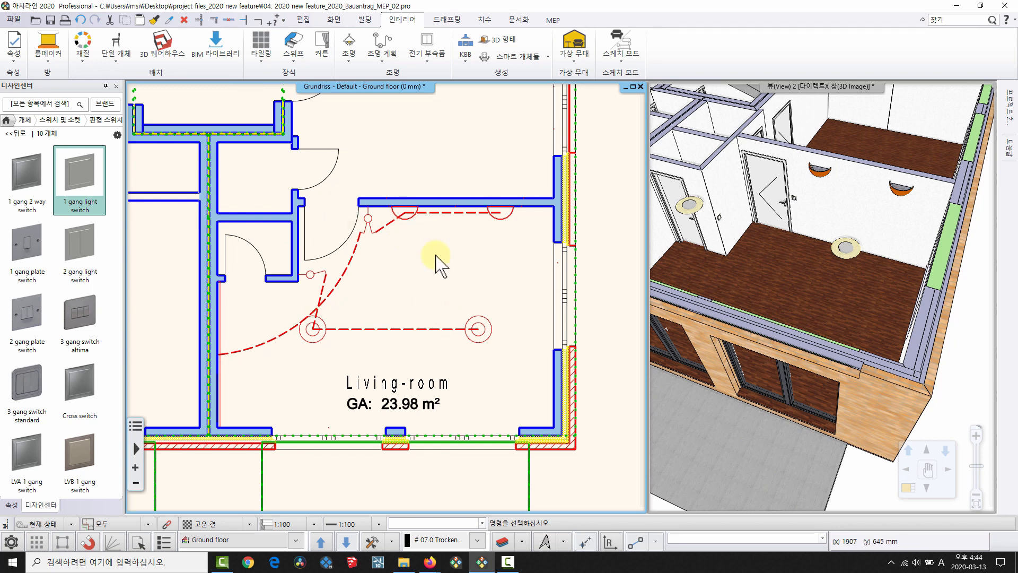
click(8, 120)
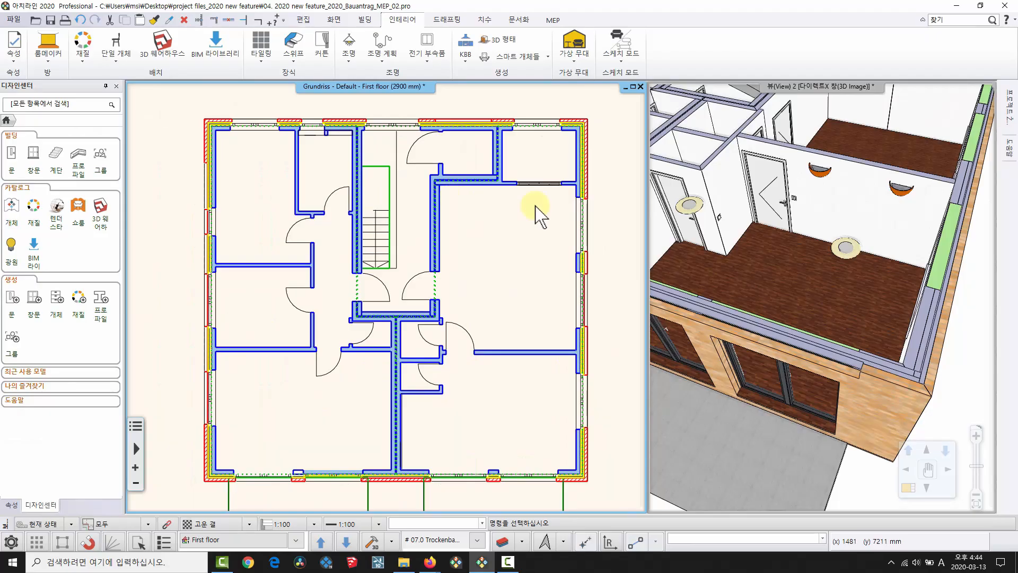
Zoom in on the empty First floor (2900 mm) plan beside the 3D view.
scroll(858, 321, up, 3)
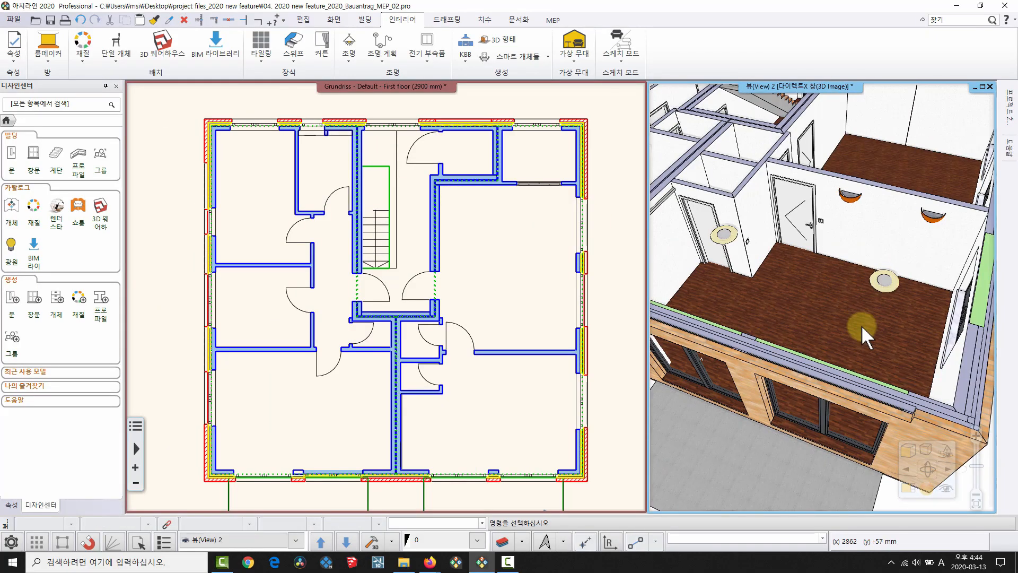
Regenerate the first-floor 3D model and orbit it to a top-down view of all rooms.
click(372, 541)
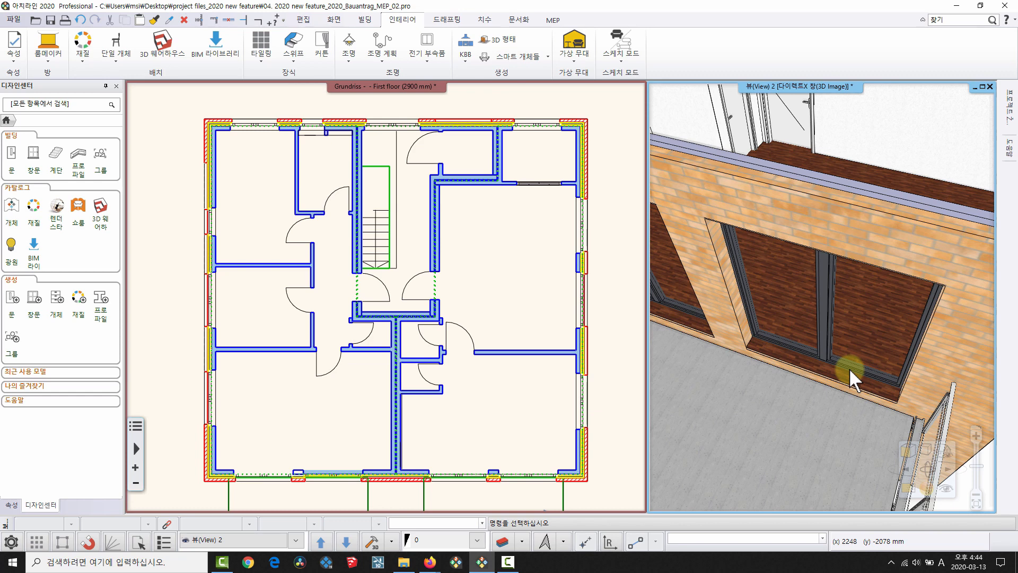
scroll(854, 239, down, 5)
mouse_move(852, 243)
mouse_down()
mouse_move(870, 274)
mouse_move(745, 324)
mouse_move(894, 228)
mouse_move(852, 352)
mouse_move(909, 246)
mouse_move(860, 324)
mouse_move(832, 320)
mouse_move(843, 320)
mouse_move(840, 212)
mouse_up()
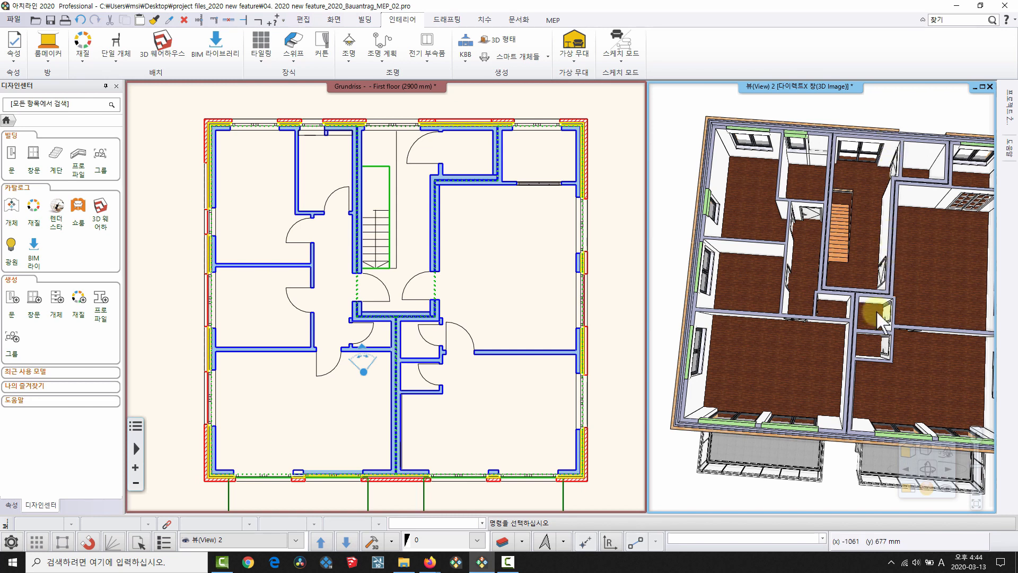
mouse_move(850, 356)
mouse_down()
mouse_move(867, 350)
mouse_move(761, 398)
mouse_up()
mouse_move(378, 284)
middle_down()
mouse_move(392, 256)
mouse_move(370, 270)
middle_up()
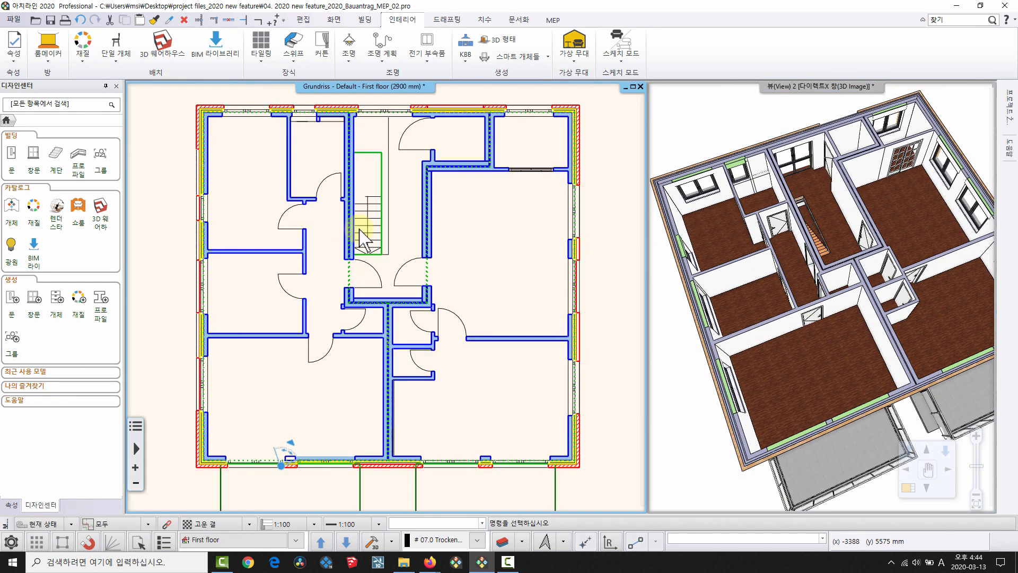
Add automatic ceilings to the stair area, the left-side rooms and the small middle room.
click(365, 20)
click(302, 62)
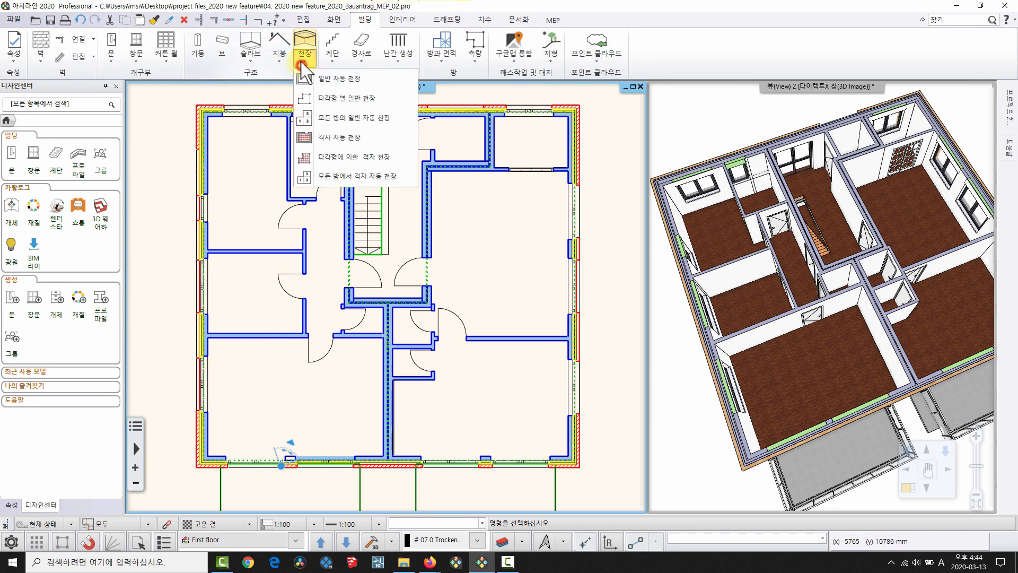
click(323, 75)
click(296, 159)
click(327, 163)
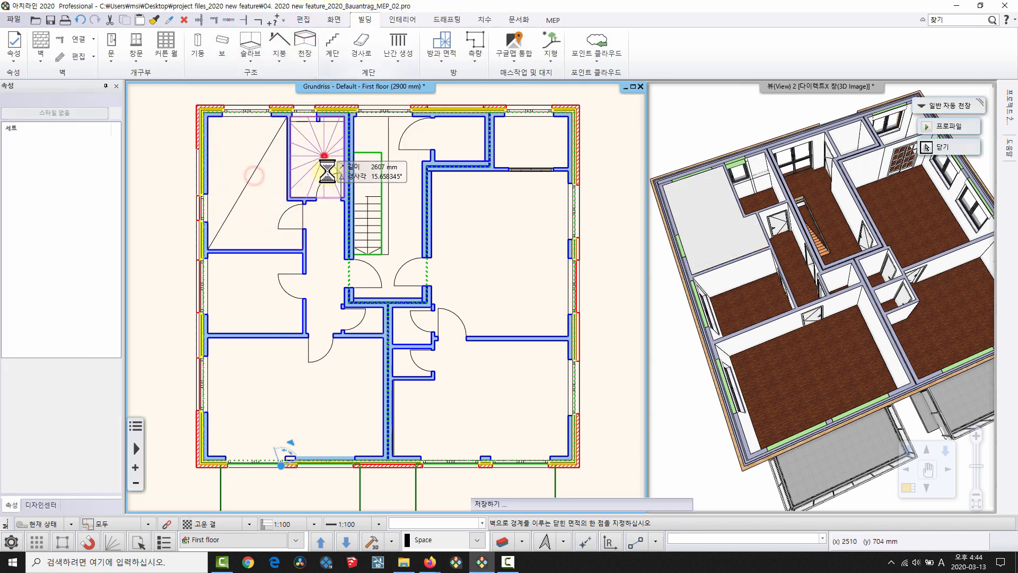
click(329, 278)
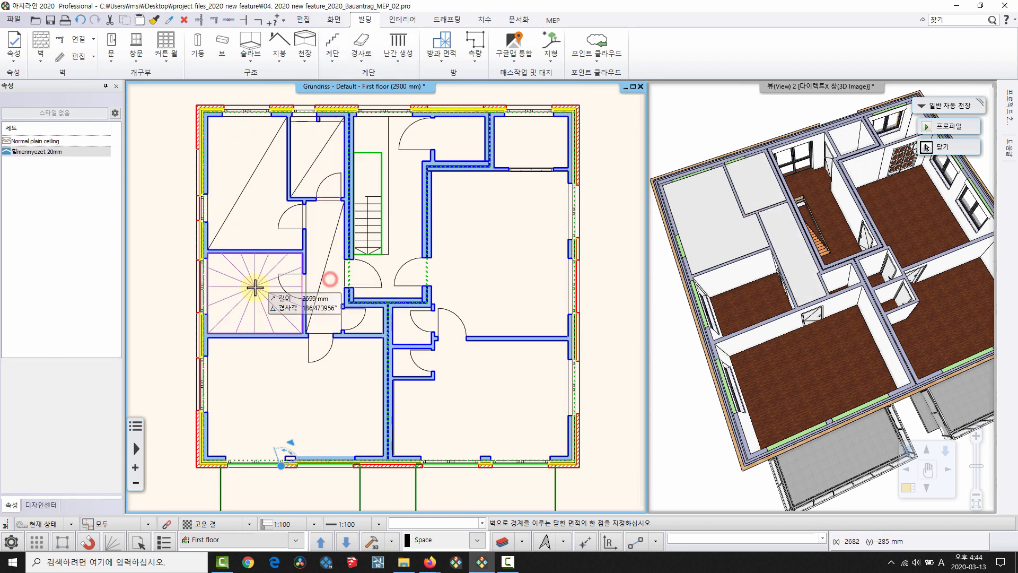
click(255, 288)
click(268, 391)
click(361, 325)
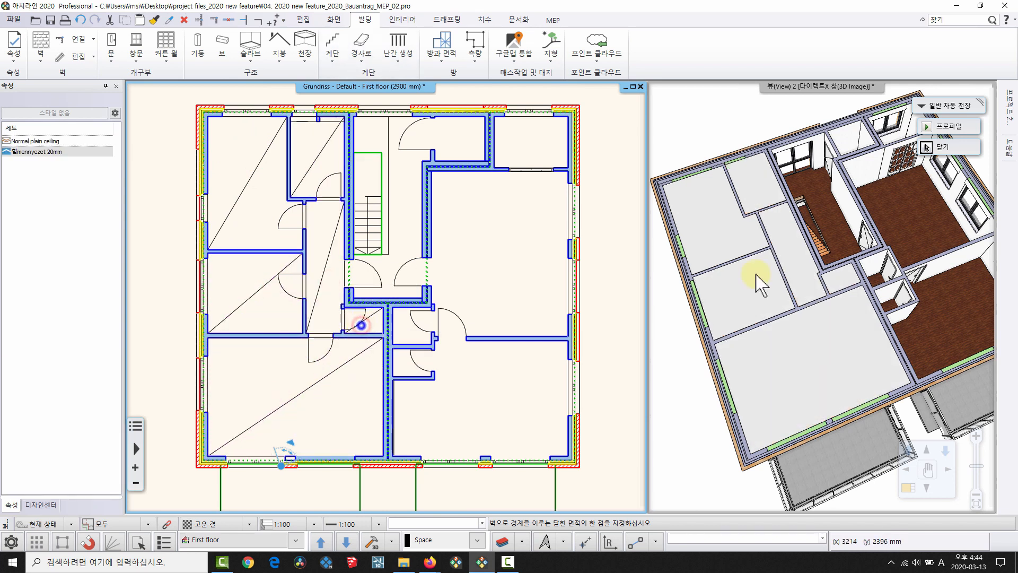
click(942, 147)
Confirm a ceiling's 2500 mm base height and draw a rectangular ceiling between two room corners.
click(325, 144)
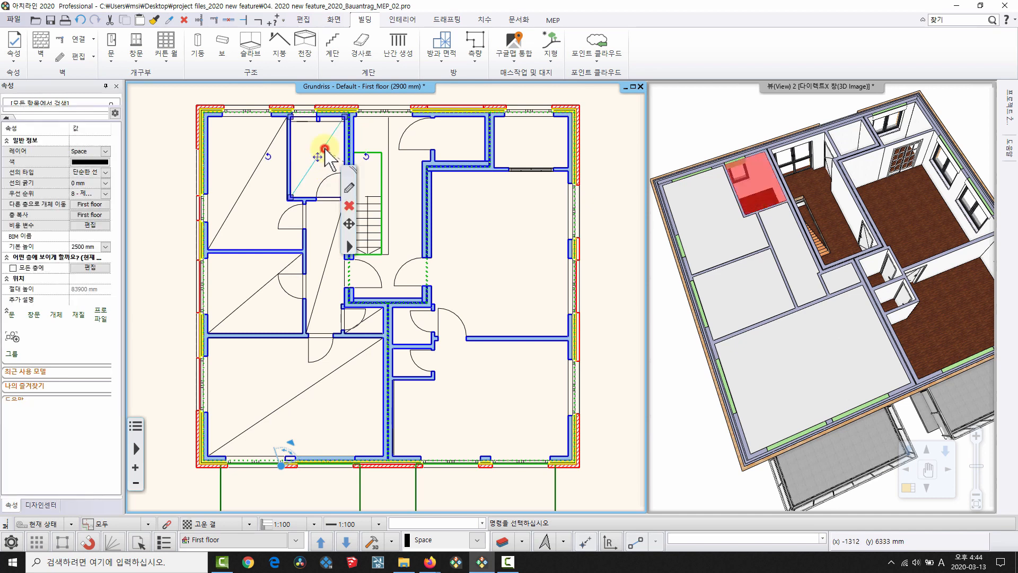
click(82, 247)
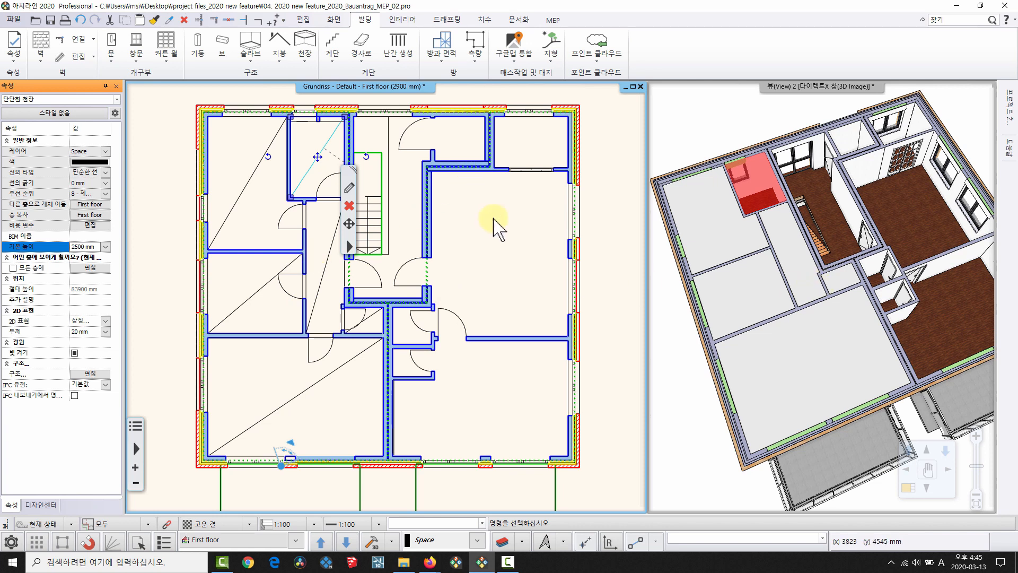
click(495, 239)
click(543, 296)
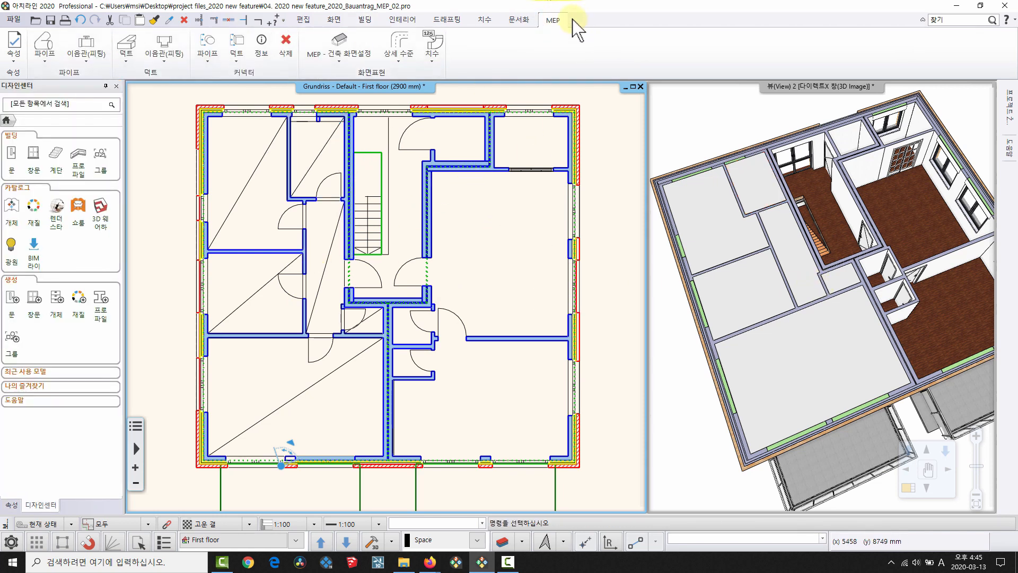
Place a VE_Heat Exchanger from MEP_요소 > 히터 in the small upper room.
click(13, 207)
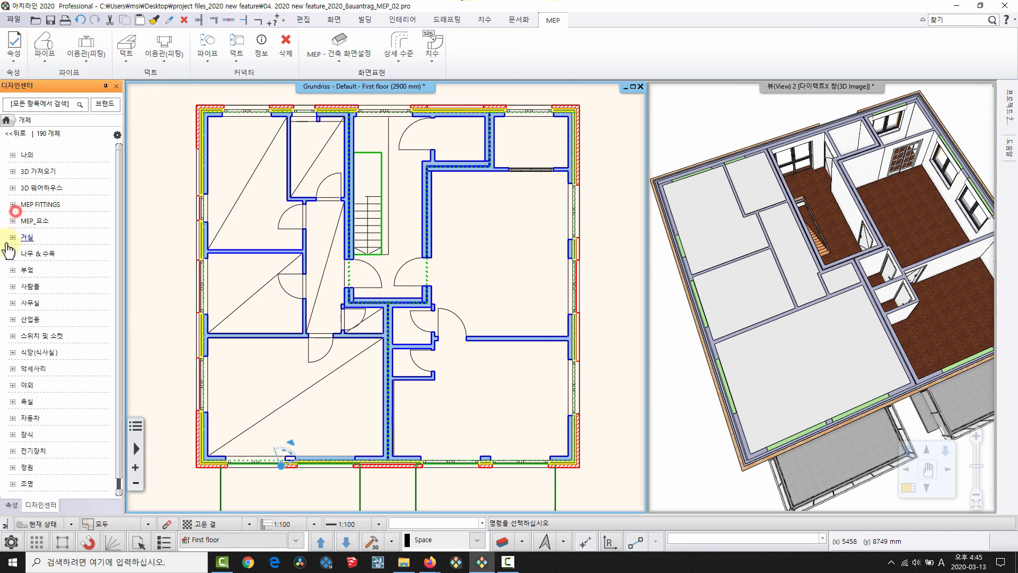
click(35, 221)
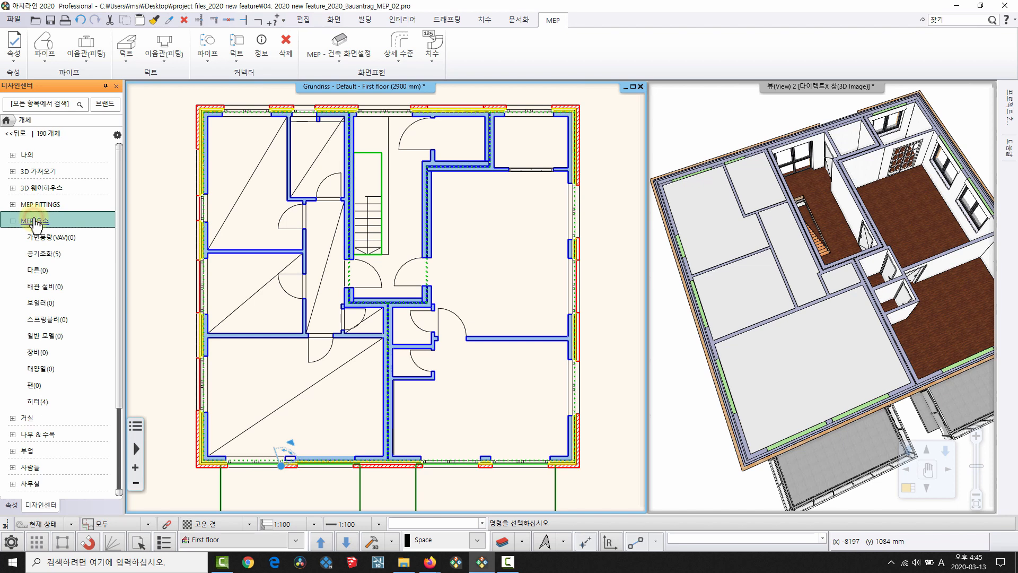
click(40, 205)
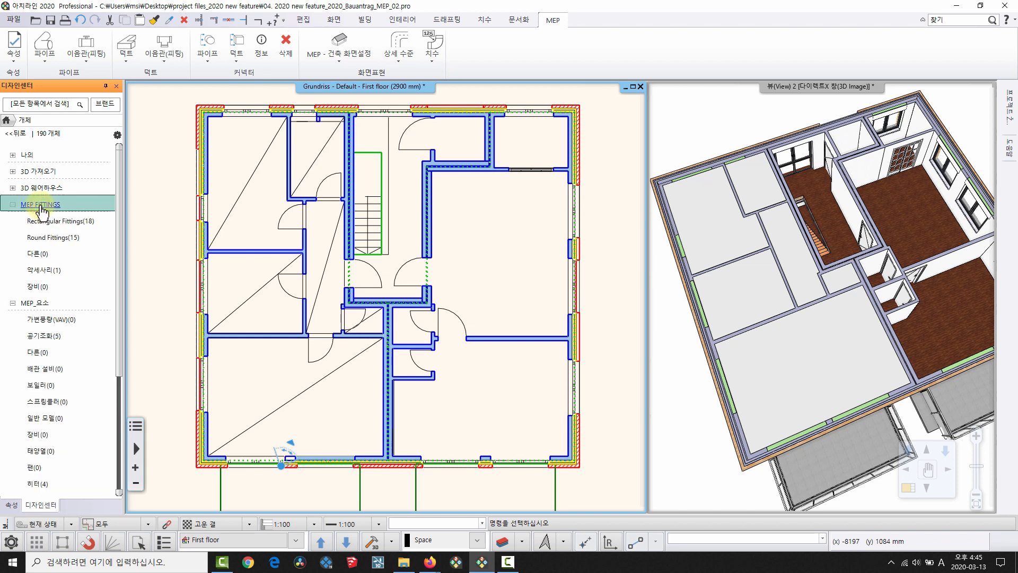
click(39, 200)
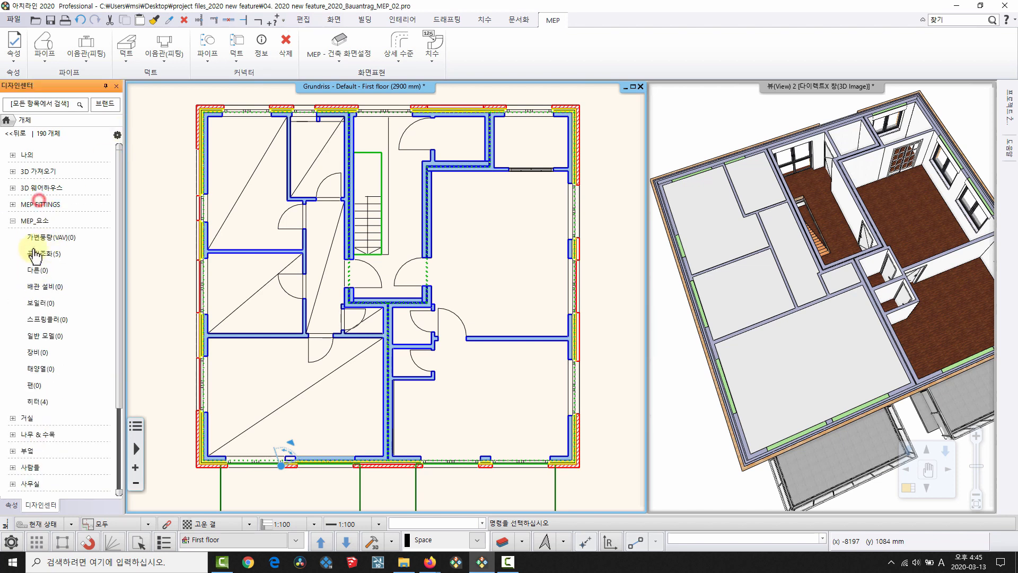
click(41, 404)
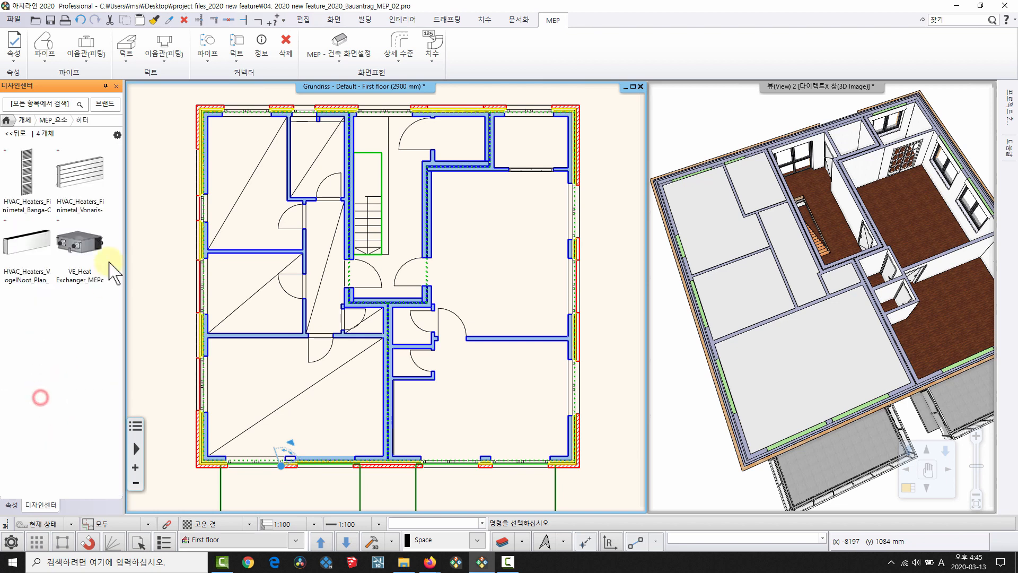
mouse_move(83, 244)
drag(78, 259, 311, 128)
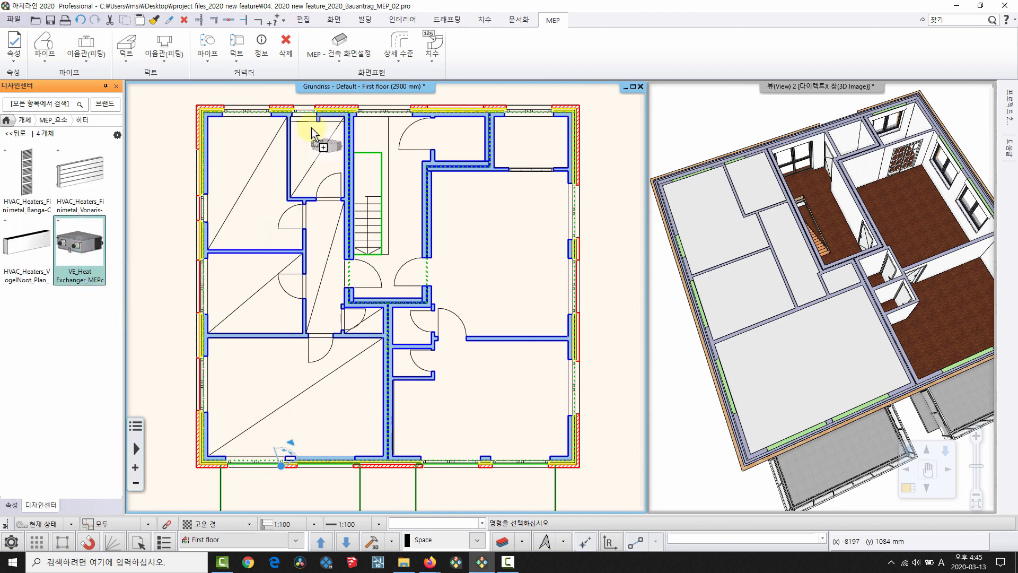
click(325, 139)
scroll(323, 159, up, 5)
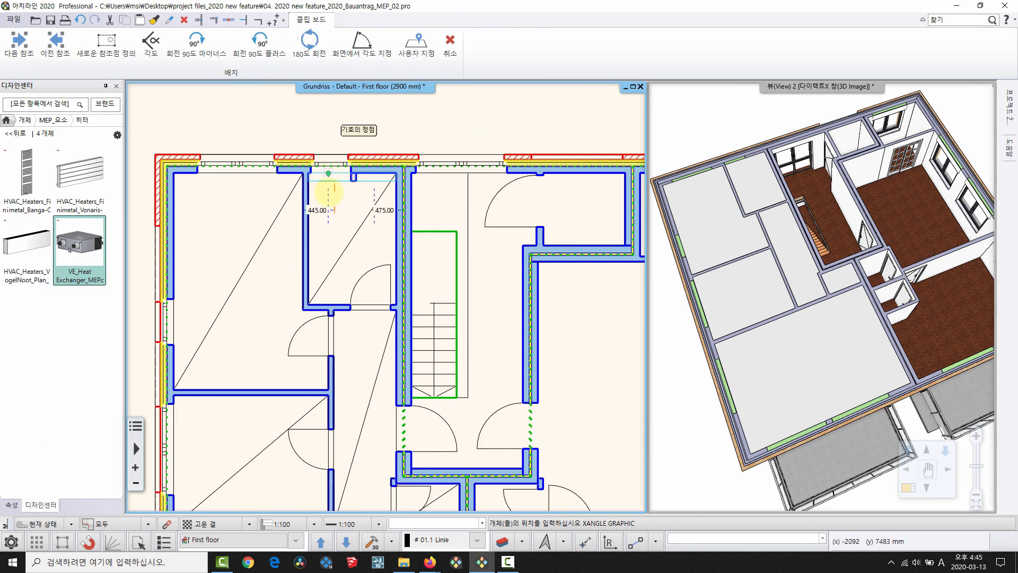
click(260, 236)
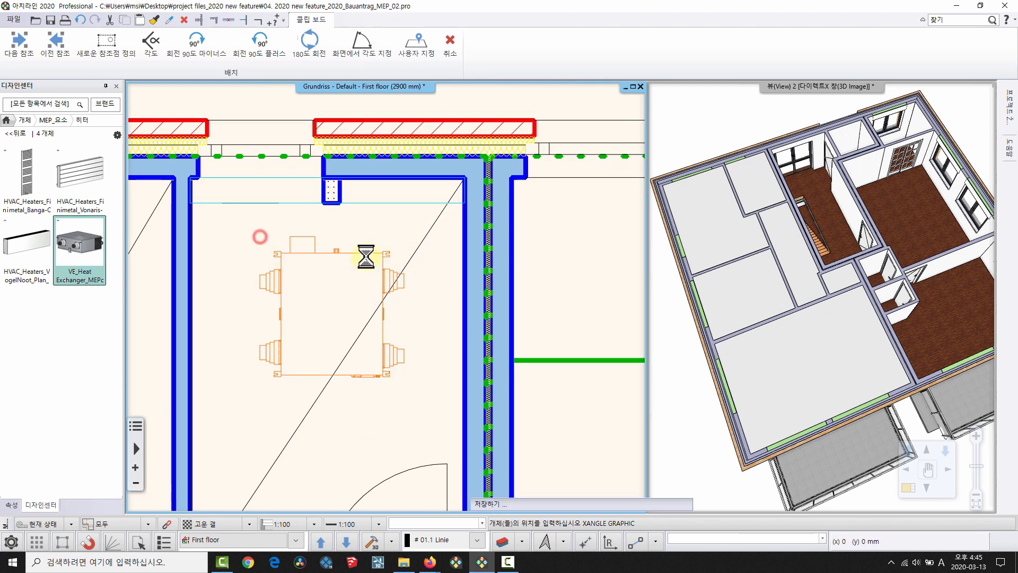
right_click(312, 295)
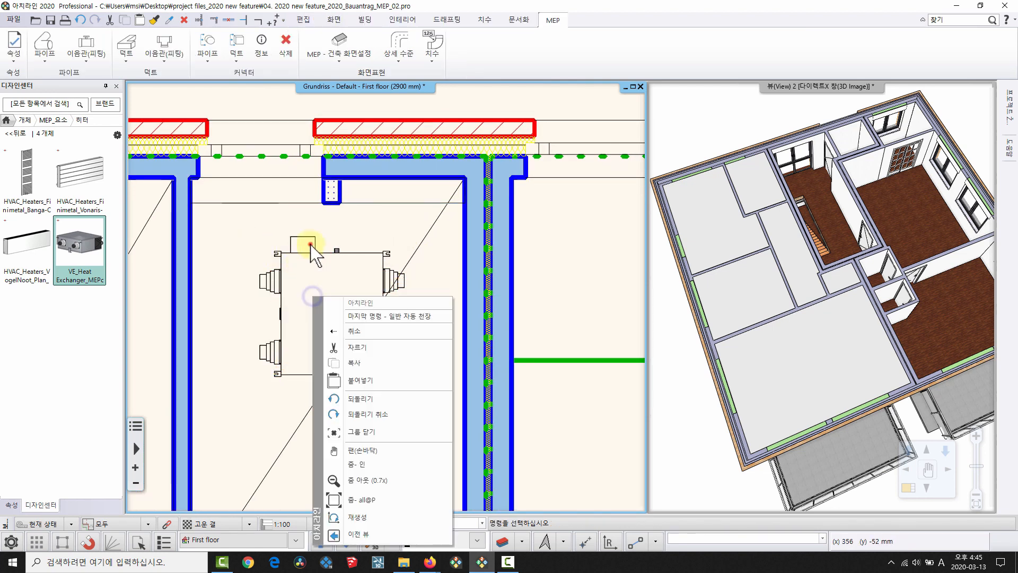
click(312, 244)
click(415, 310)
Set the heat exchanger's base height (기본 높이) to 2700 mm.
middle_drag(363, 256, 357, 230)
click(362, 242)
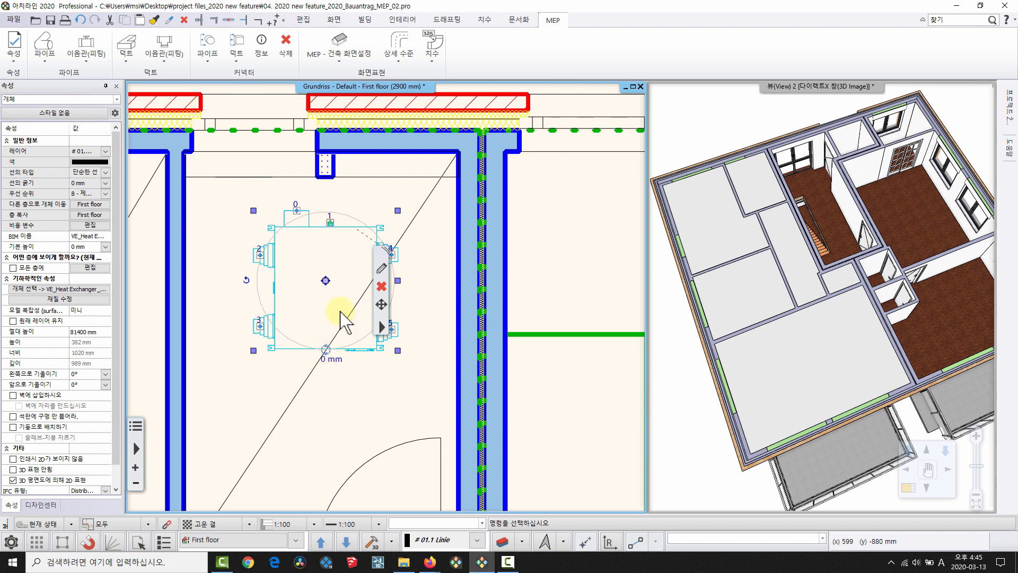
key(Escape)
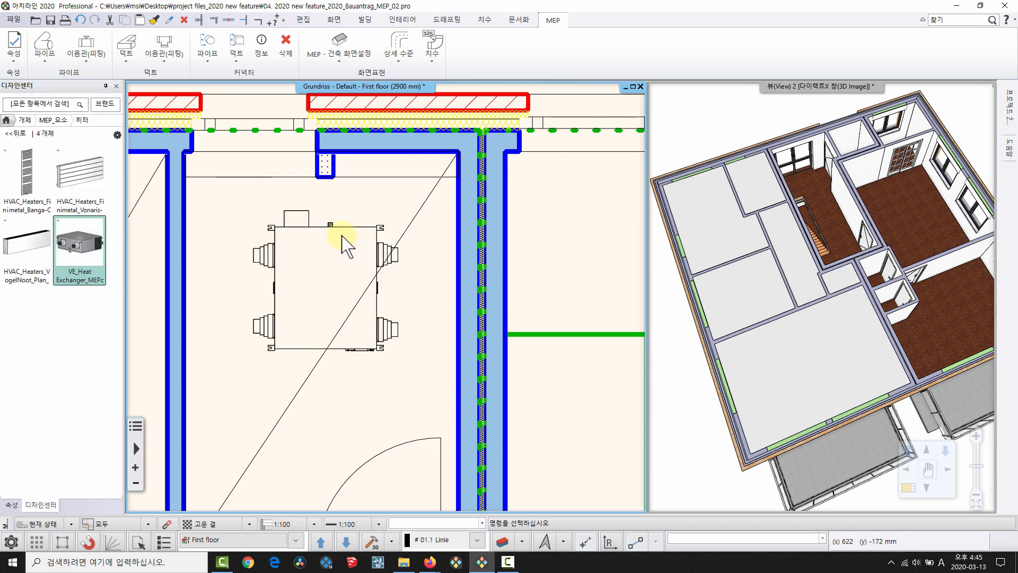
click(341, 241)
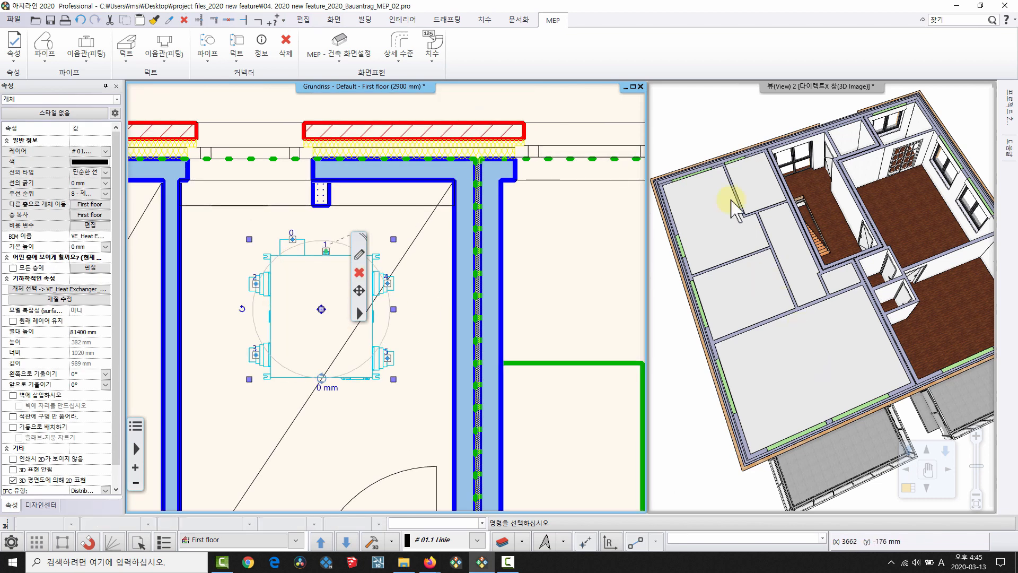
click(732, 200)
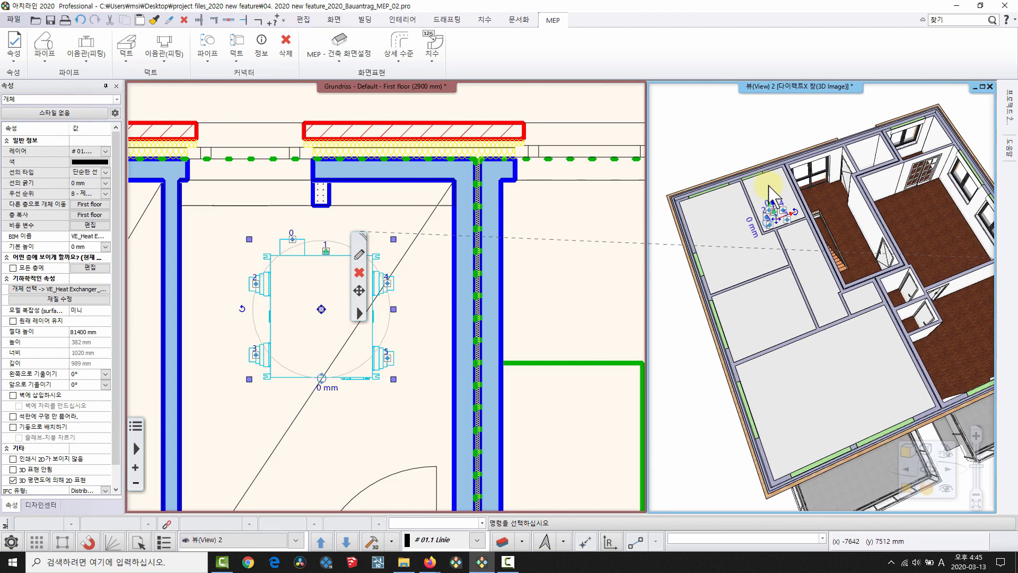
click(86, 246)
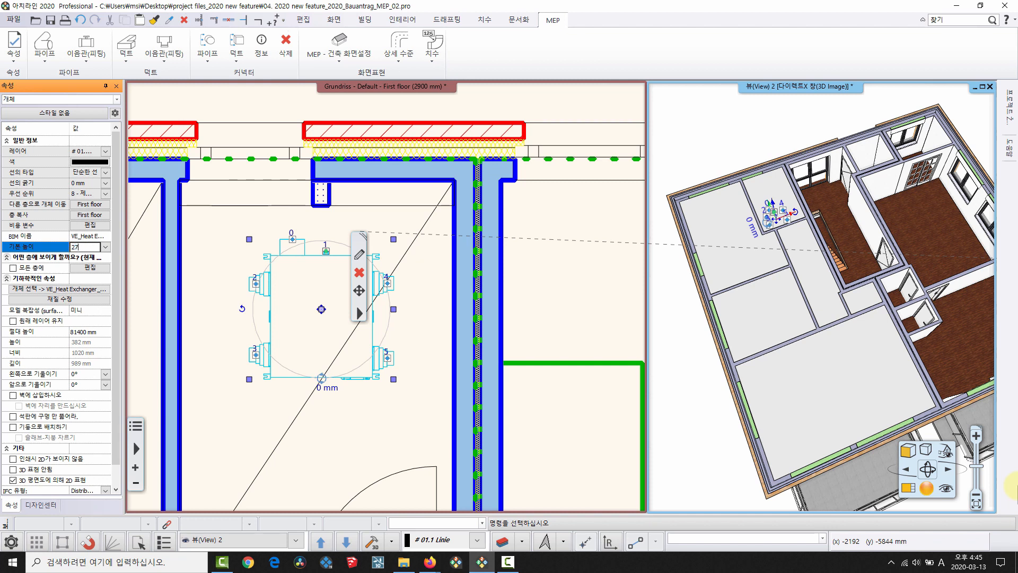
text(2700)
key(Return)
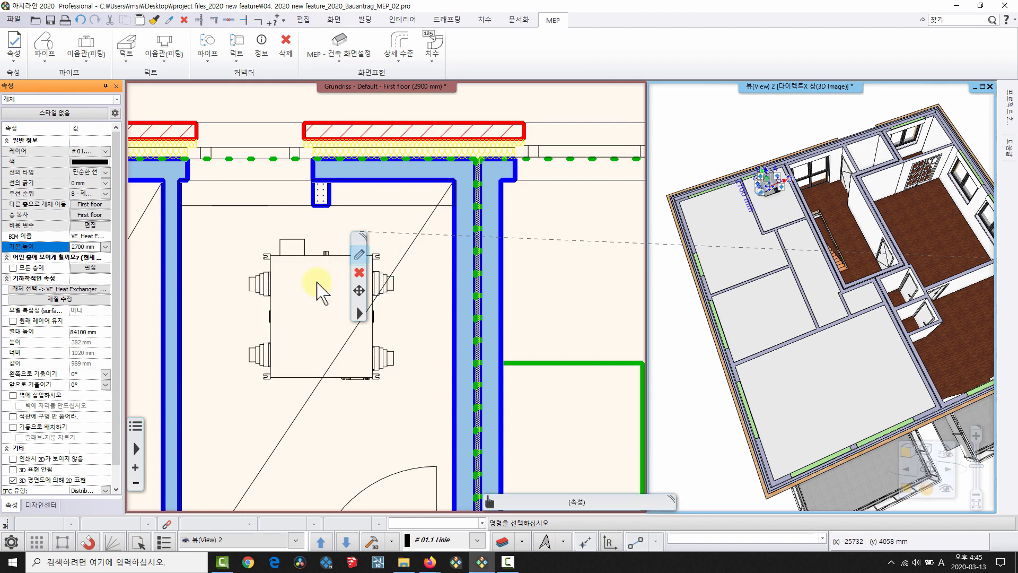
click(527, 359)
Inspect the heat exchanger beneath the room's ceiling in the 3D view.
middle_drag(735, 210, 909, 282)
scroll(768, 139, up, 5)
click(795, 218)
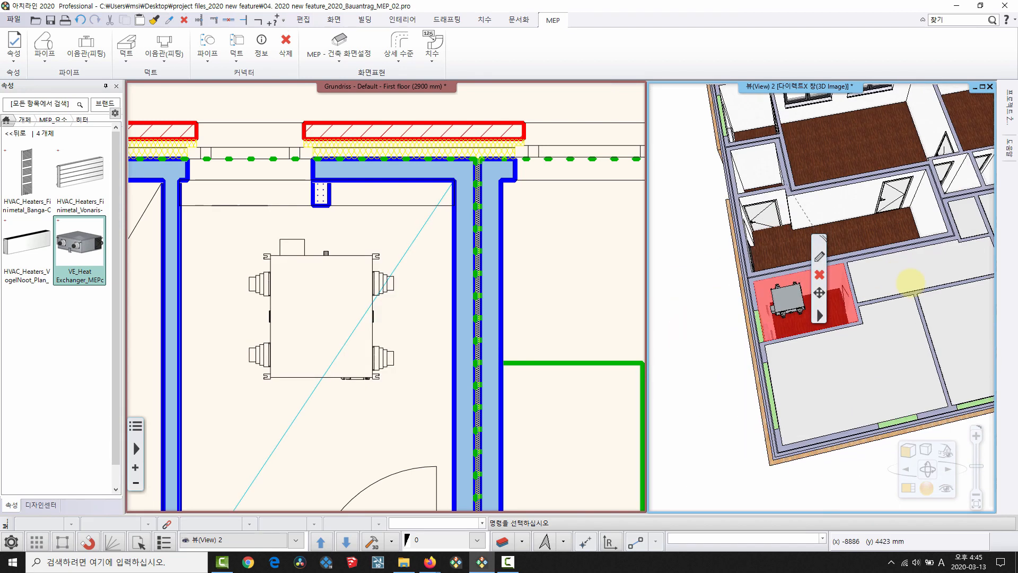
scroll(773, 291, up, 5)
middle_drag(734, 300, 851, 250)
key(Escape)
scroll(852, 255, up, 2)
click(347, 287)
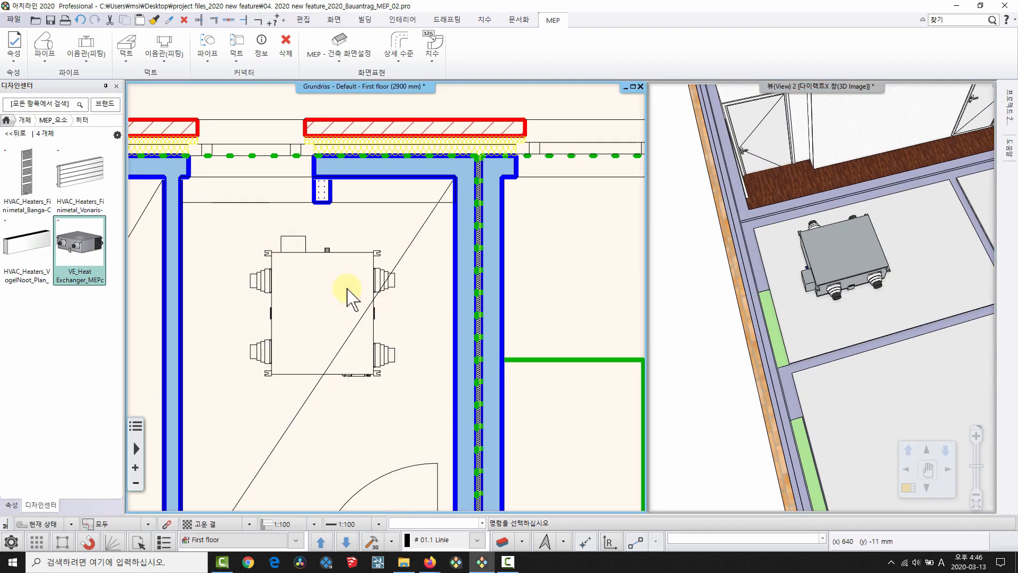
click(261, 44)
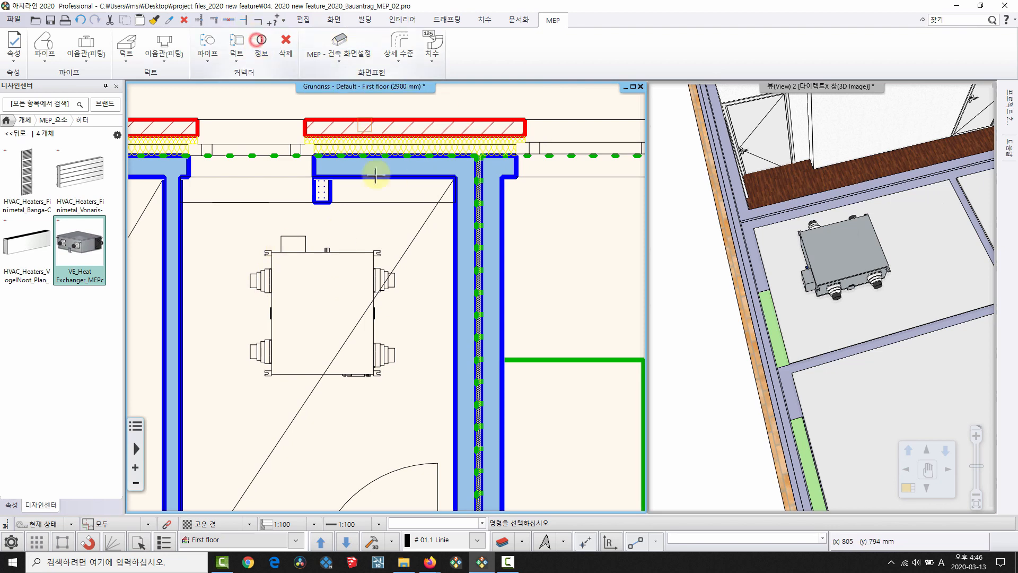
click(363, 256)
drag(528, 126, 543, 106)
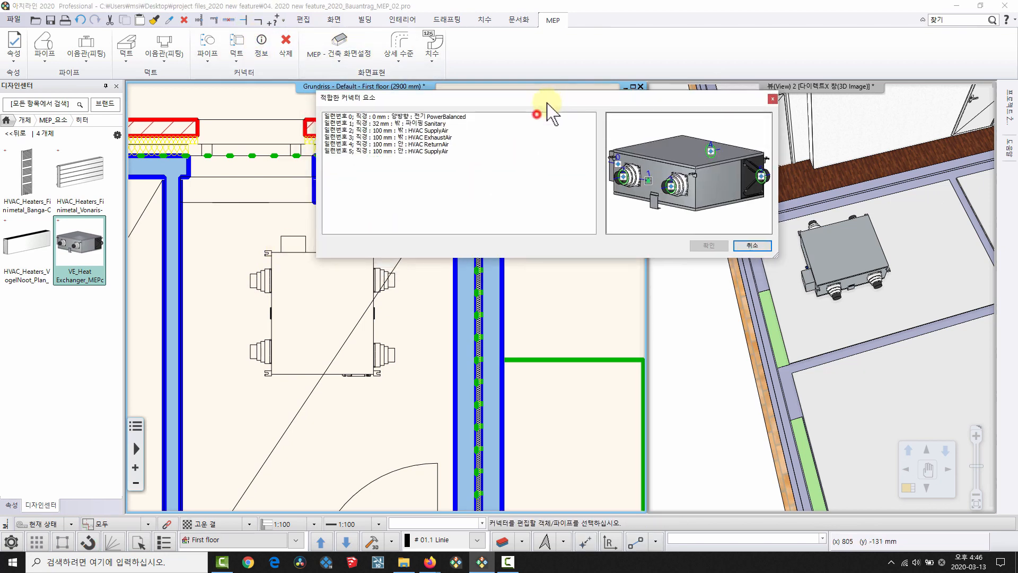
drag(732, 161, 687, 209)
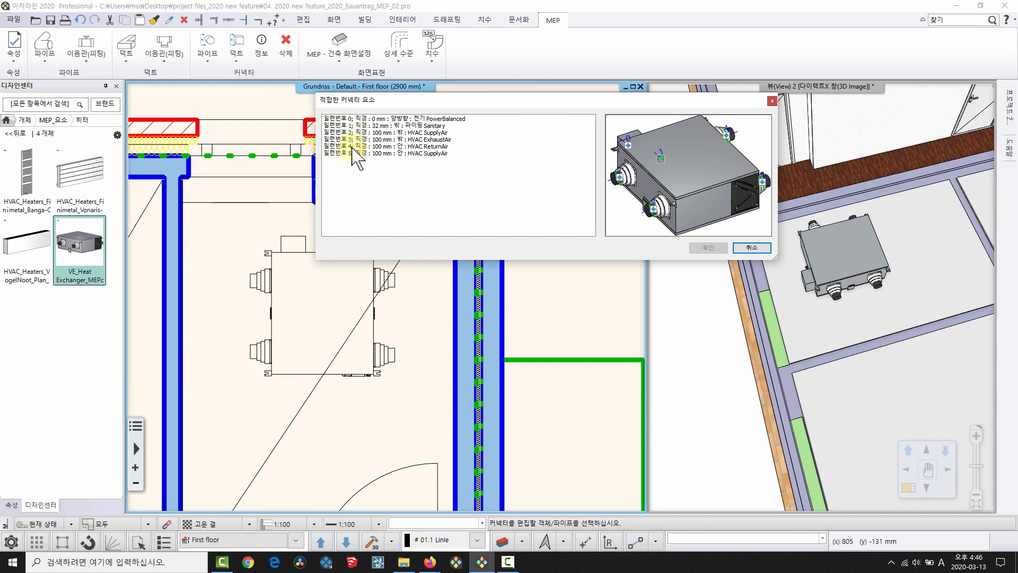
scroll(669, 186, down, 3)
drag(660, 175, 607, 198)
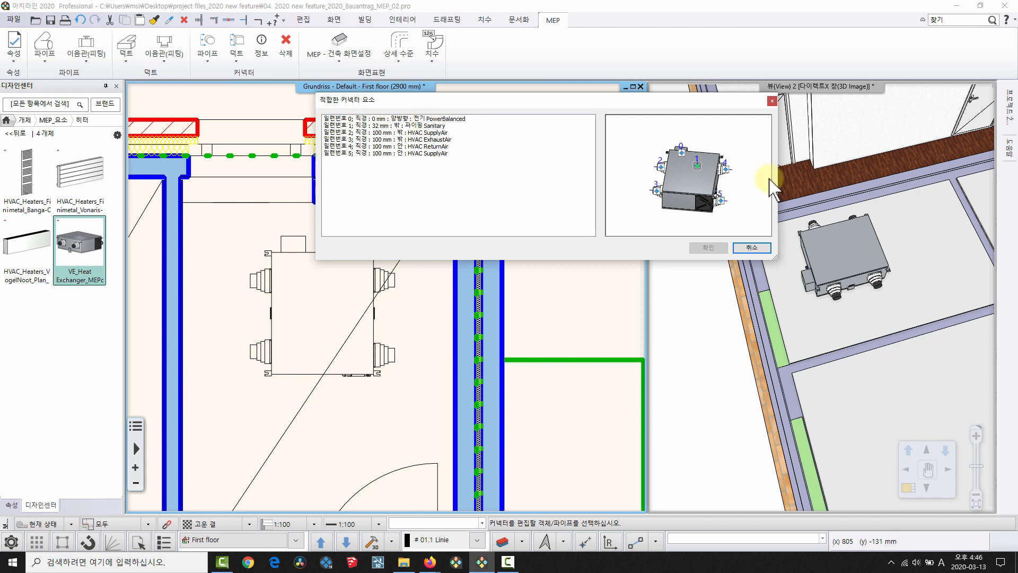
drag(769, 178, 713, 186)
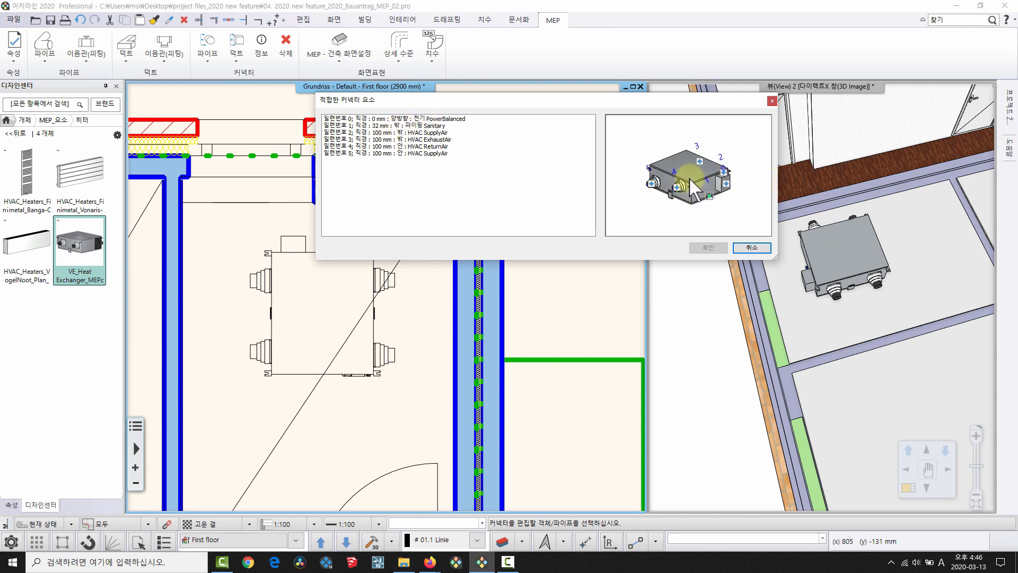
scroll(696, 177, up, 3)
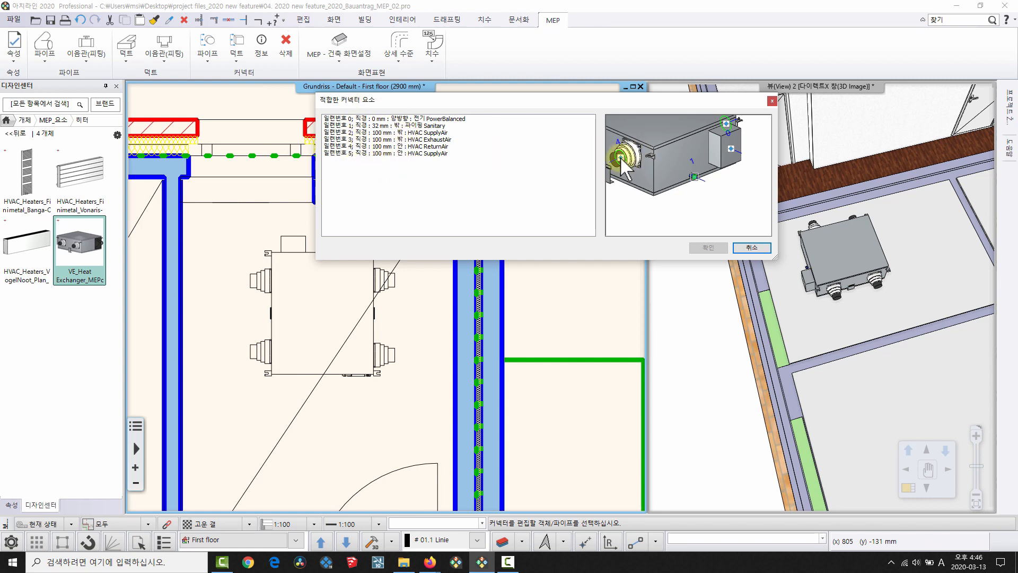
Rotate the heat exchanger 90° and move it to a new position in the room.
click(761, 248)
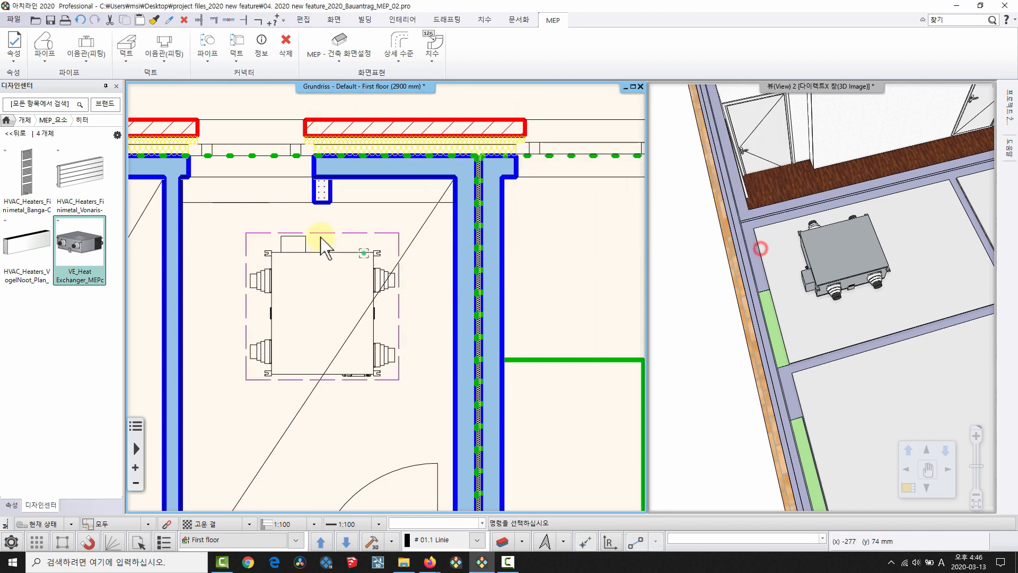
click(326, 247)
scroll(284, 277, up, 2)
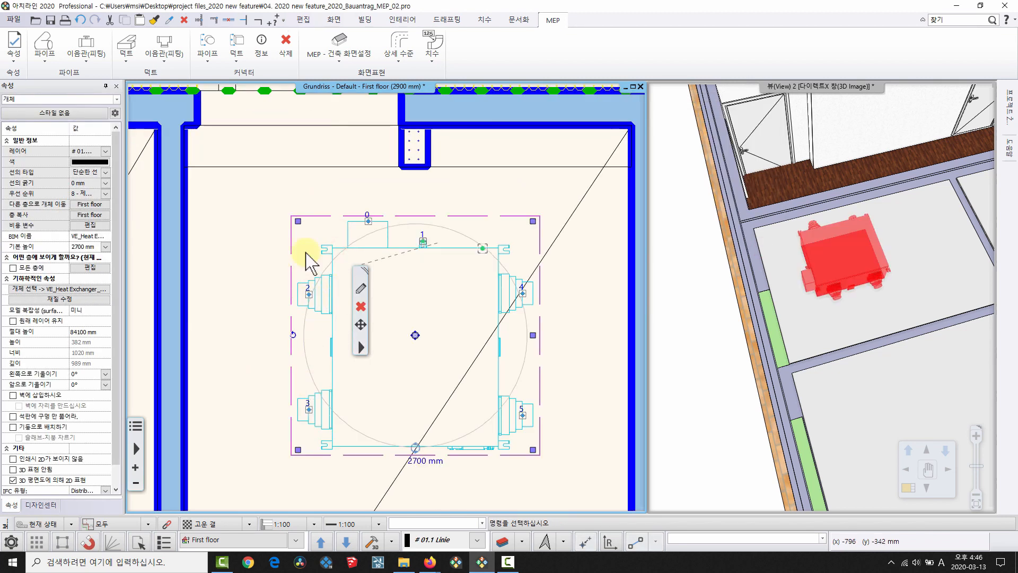
click(417, 449)
click(305, 336)
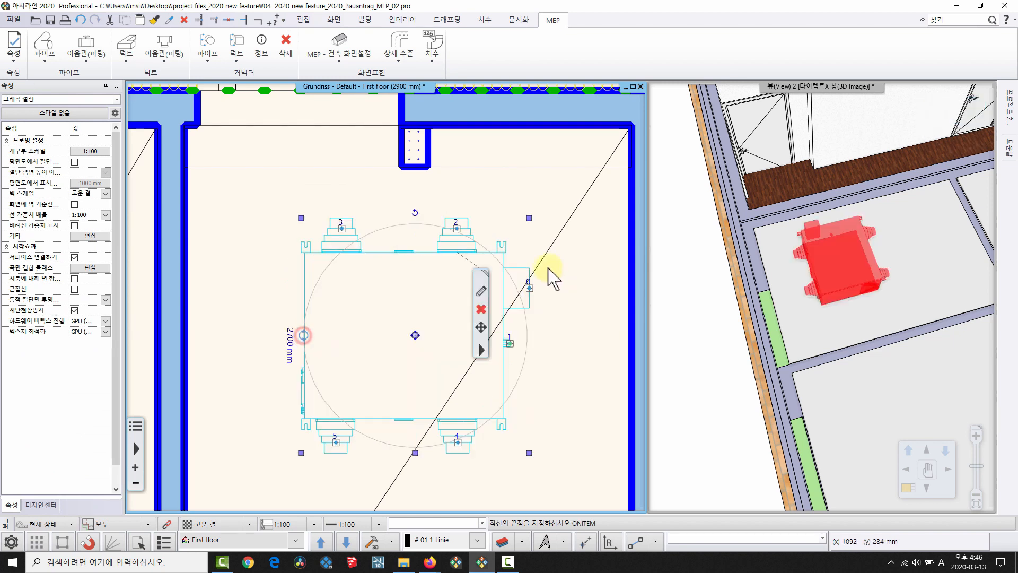
middle_drag(408, 301, 400, 303)
click(385, 356)
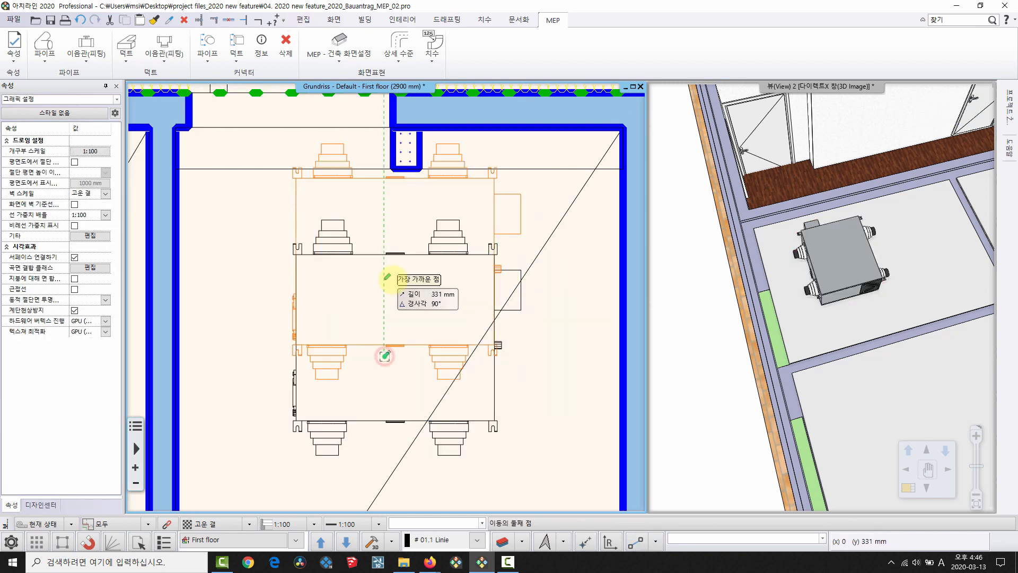
click(400, 286)
middle_drag(422, 249, 418, 298)
scroll(387, 259, down, 2)
key(Escape)
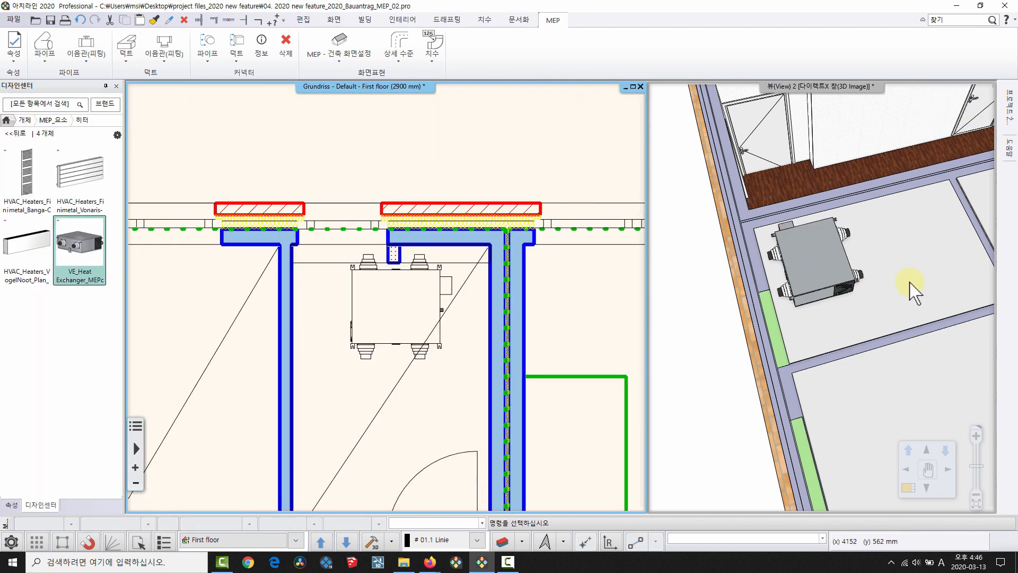
Route a duct from connector 3 up through the outer wall.
middle_drag(910, 283, 855, 317)
scroll(399, 232, up, 1)
middle_drag(398, 231, 390, 274)
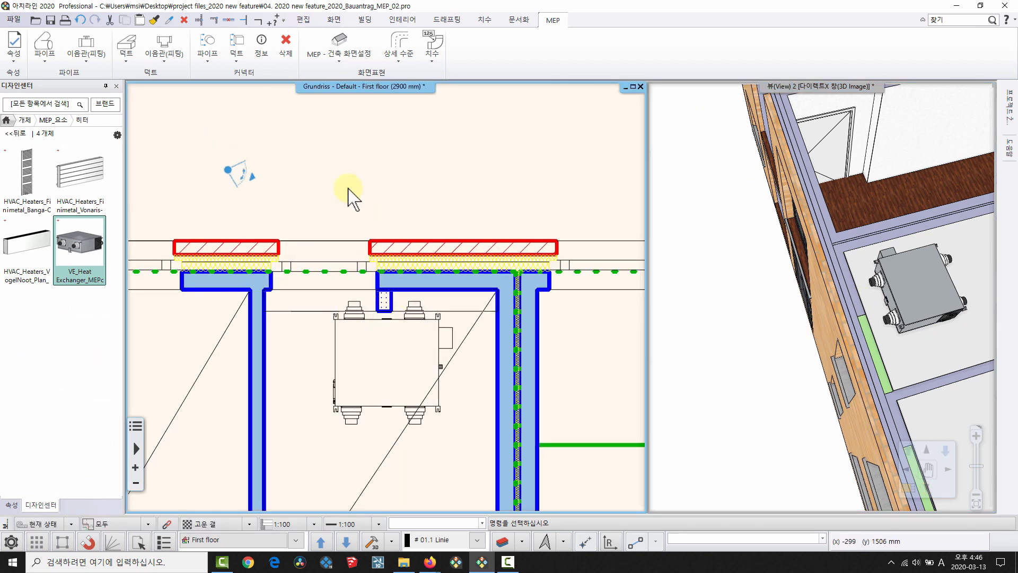
scroll(361, 305, up, 2)
click(372, 318)
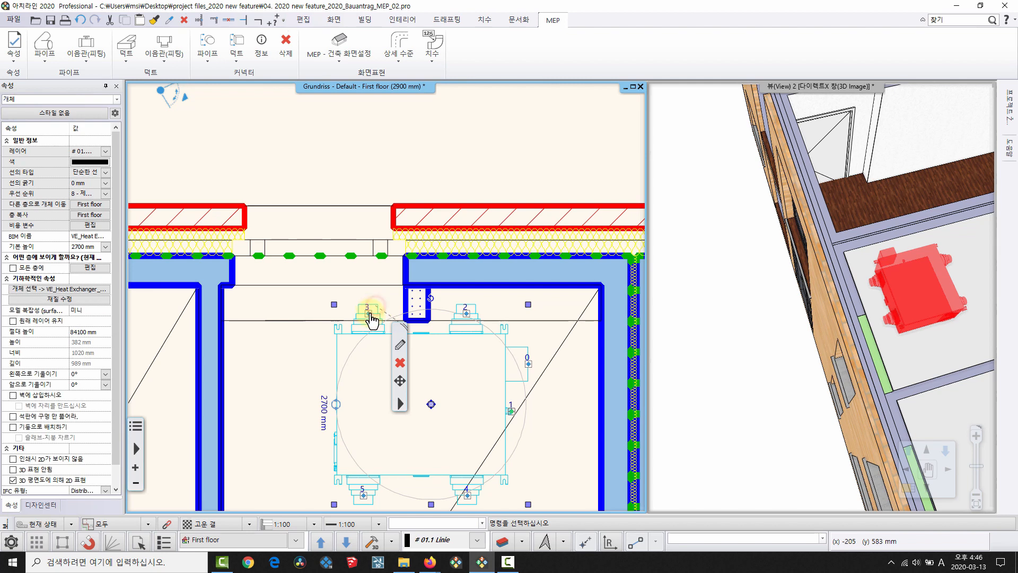
right_click(371, 318)
click(411, 79)
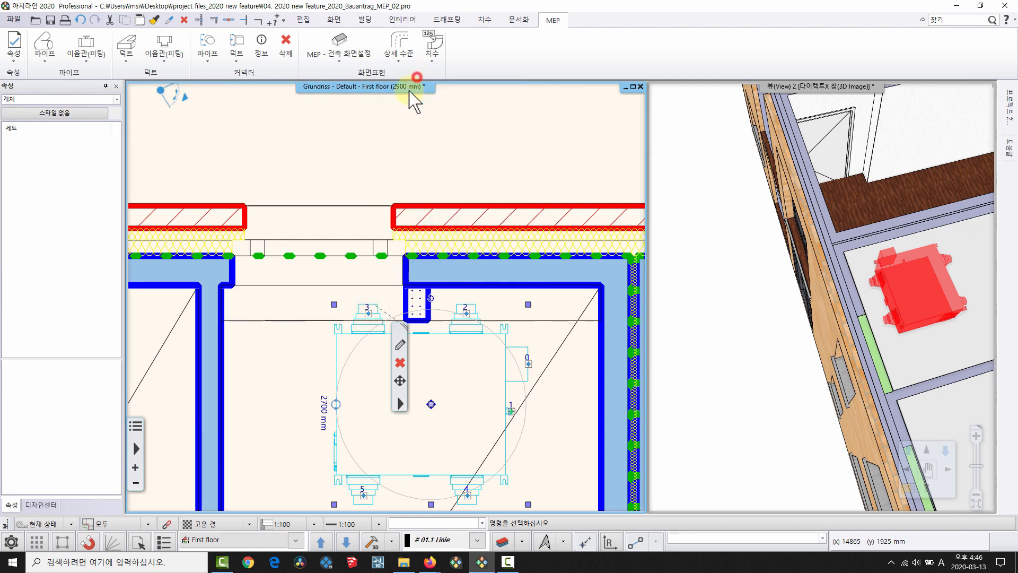
click(369, 173)
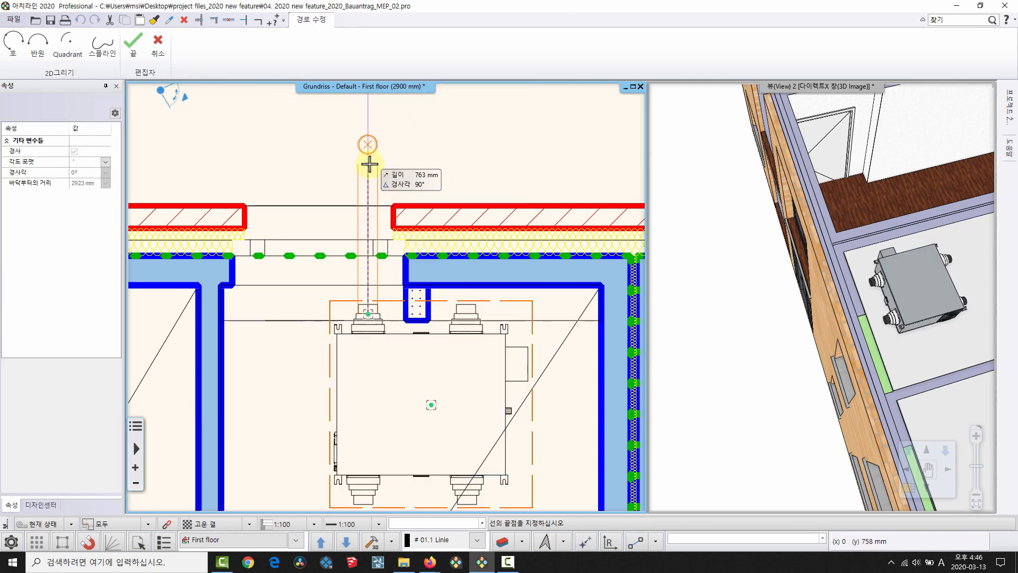
right_click(338, 175)
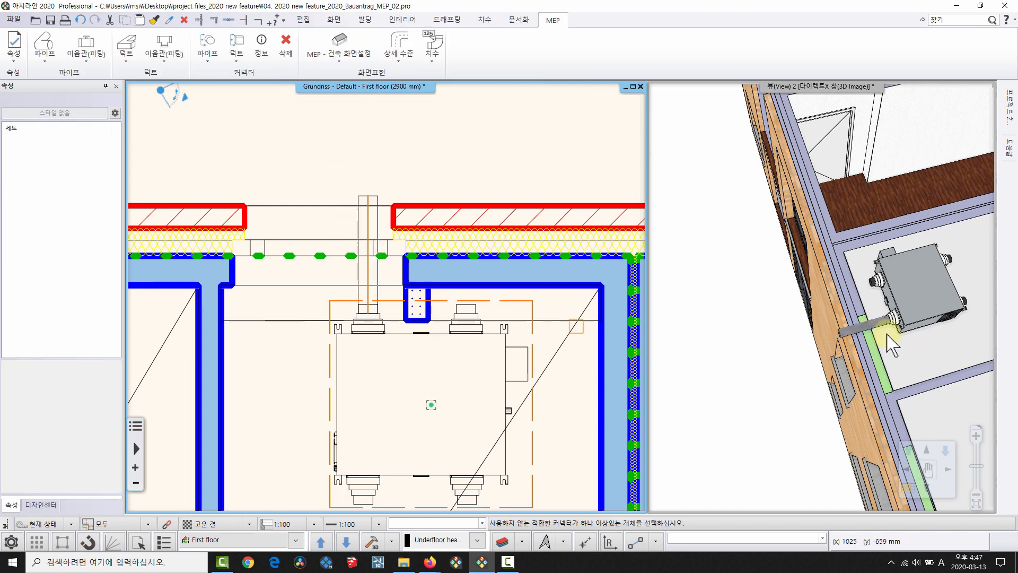
Route a second duct from connector 2 through the wall and check both in 3D.
click(465, 303)
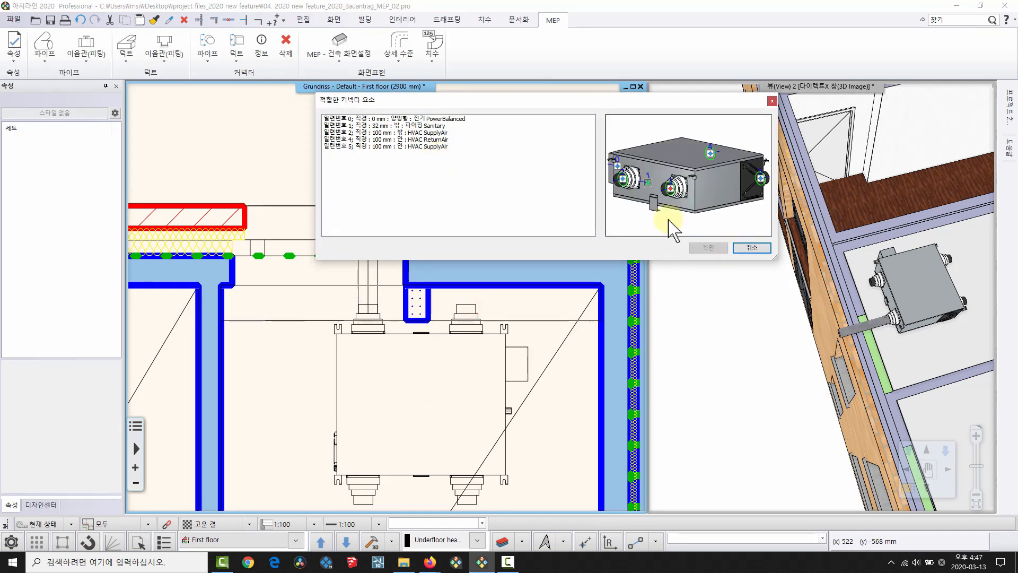
click(738, 249)
click(465, 310)
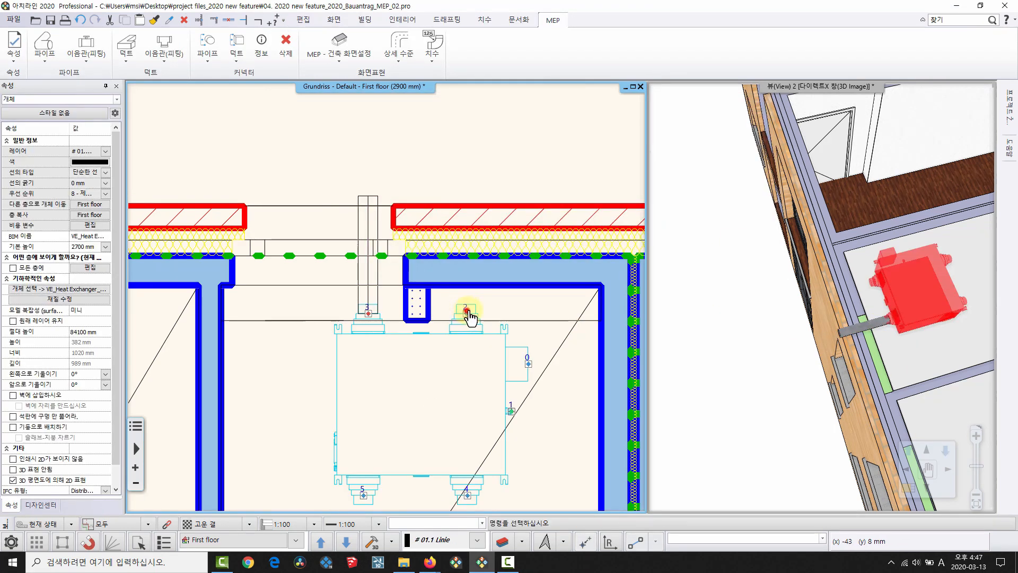
right_click(466, 310)
click(517, 79)
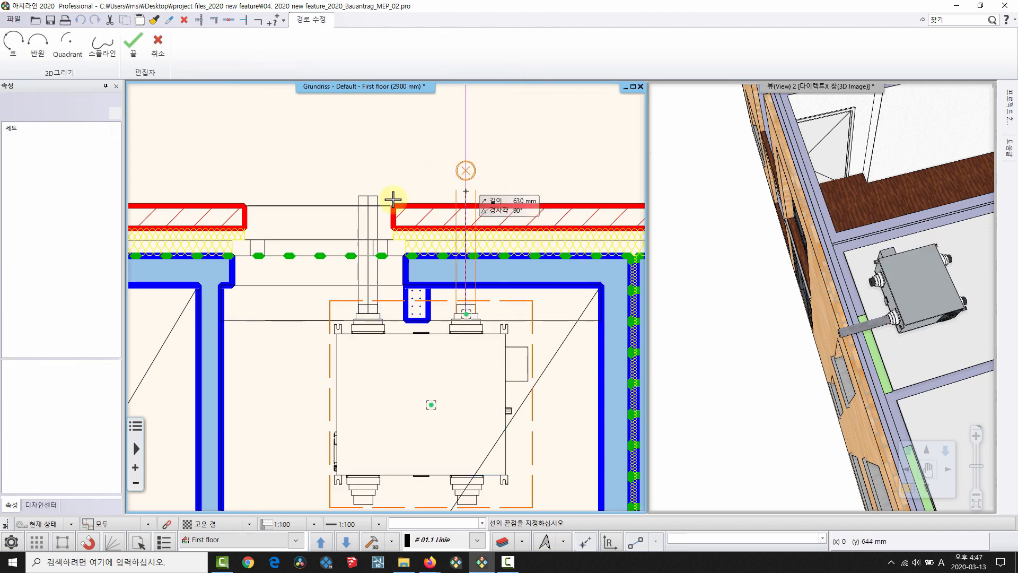
click(367, 195)
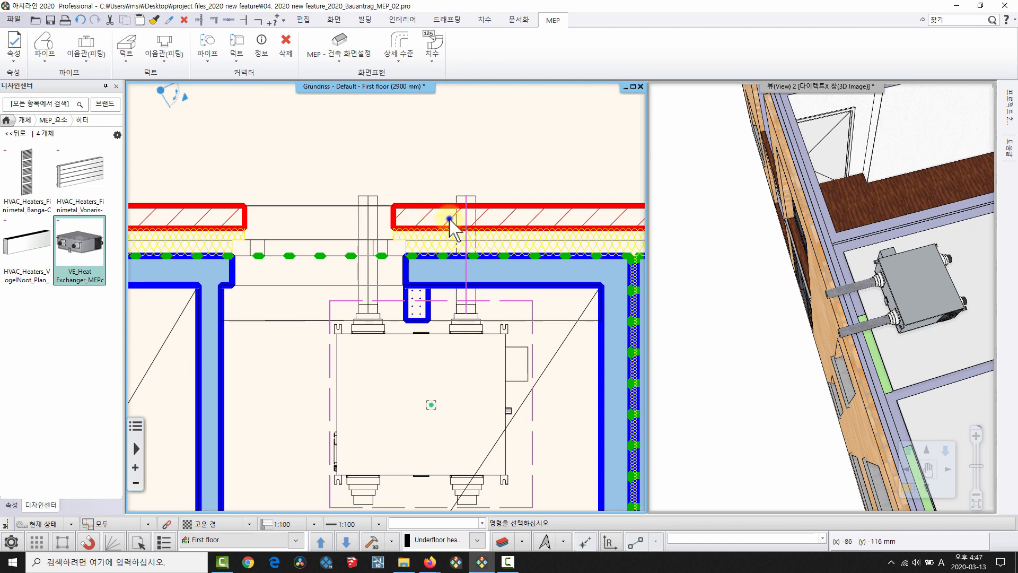
scroll(399, 207, up, 2)
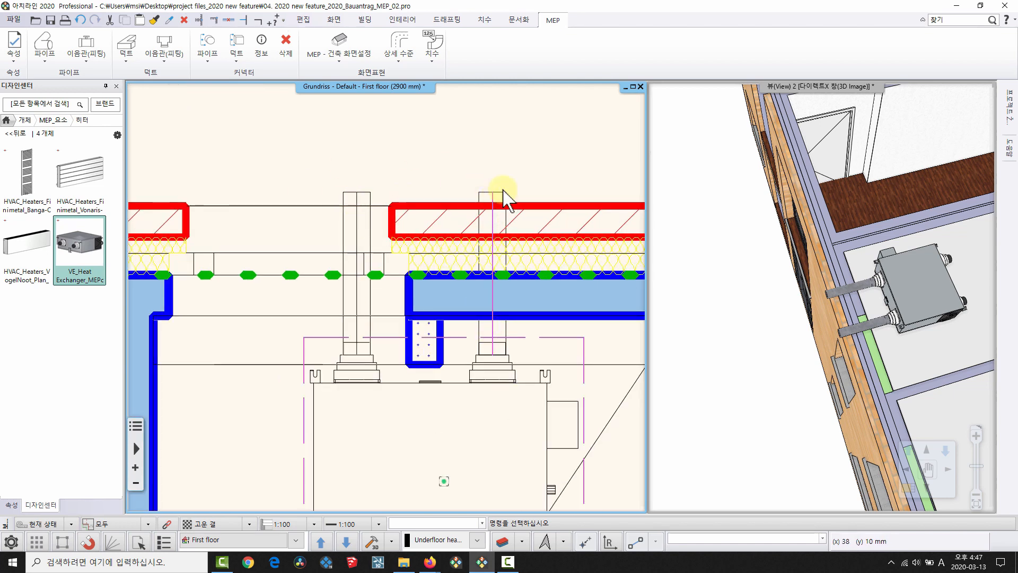
drag(746, 196, 830, 356)
Place a VE_Air Terminal_Diffuser from 공기조화 in the room's upper-left corner.
scroll(347, 280, down, 3)
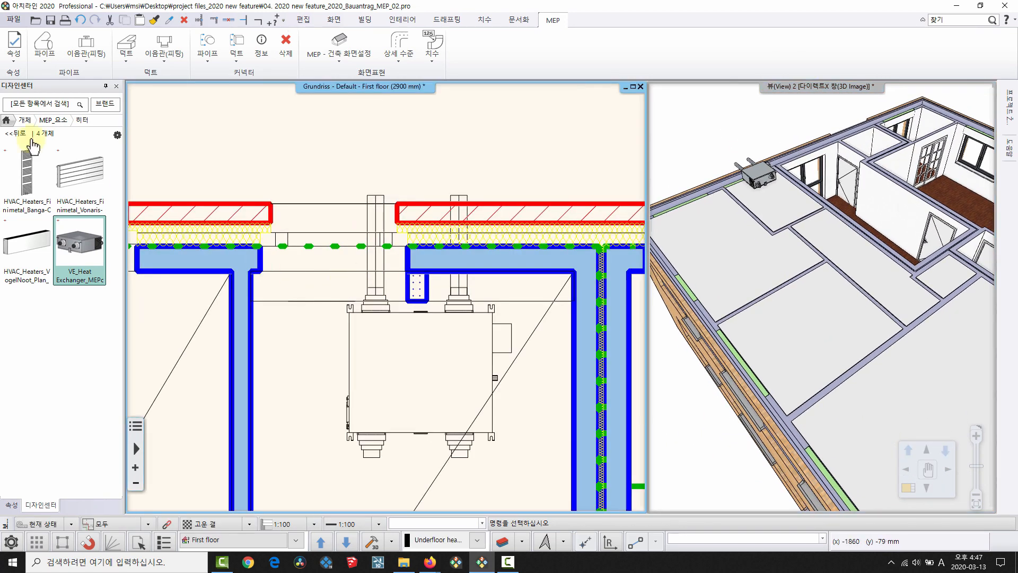
click(14, 136)
scroll(410, 269, down, 5)
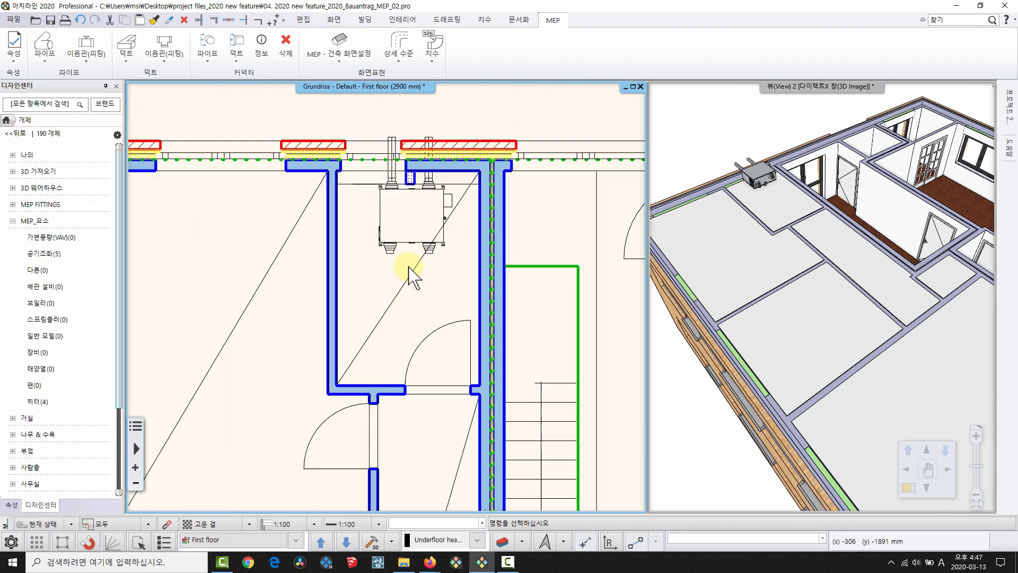
scroll(350, 228, down, 3)
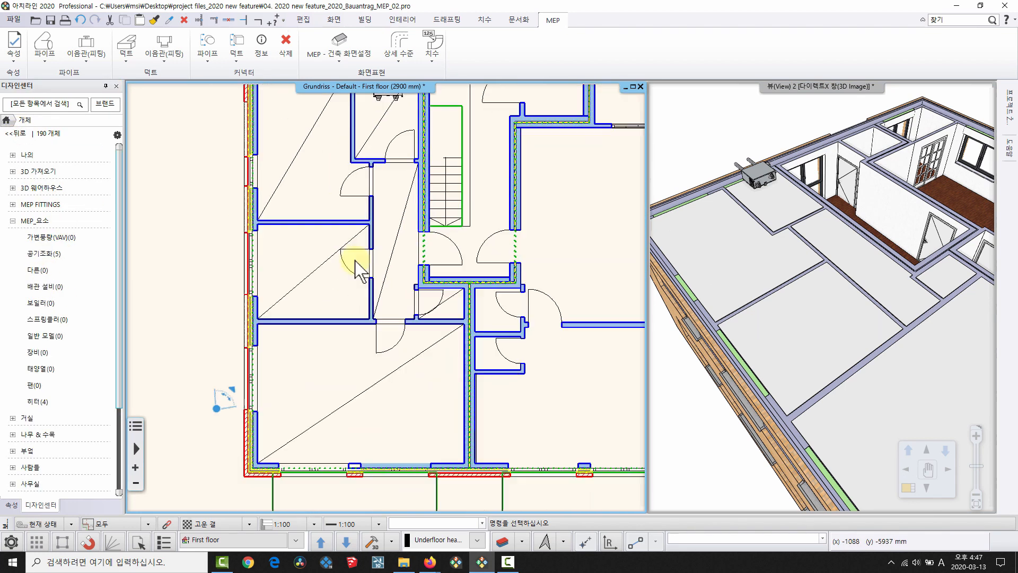
click(53, 255)
drag(27, 316, 290, 166)
click(346, 126)
middle_drag(302, 223, 345, 380)
scroll(310, 268, up, 5)
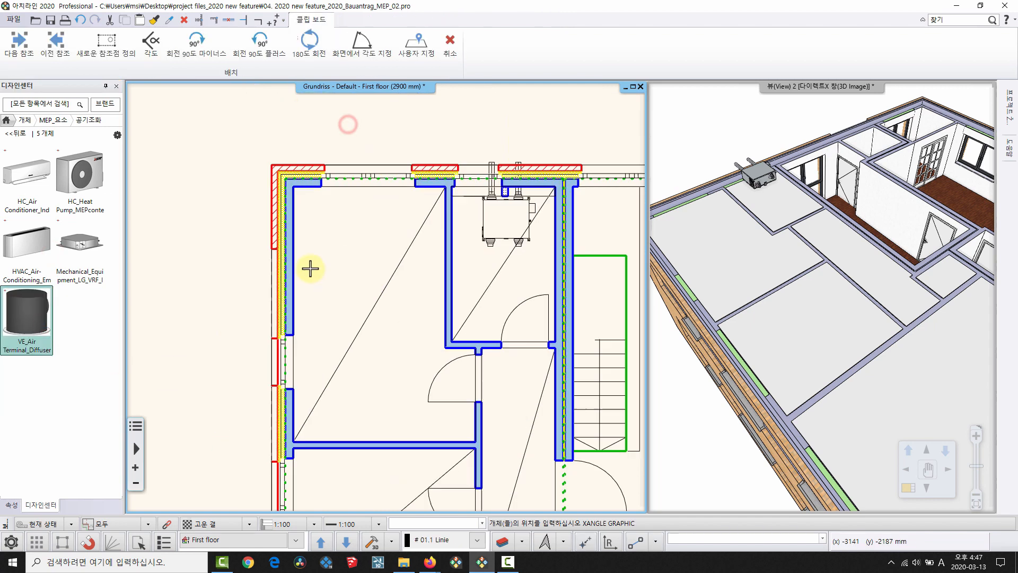
click(348, 211)
Set the diffuser's base height (기본 높이) to 2450 mm.
click(366, 212)
middle_drag(790, 265, 820, 263)
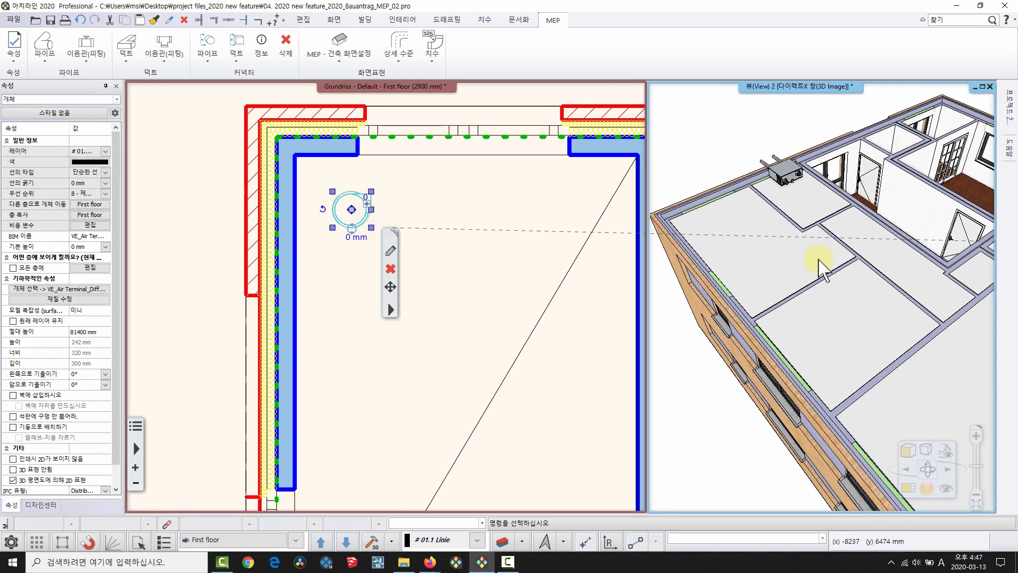
click(88, 330)
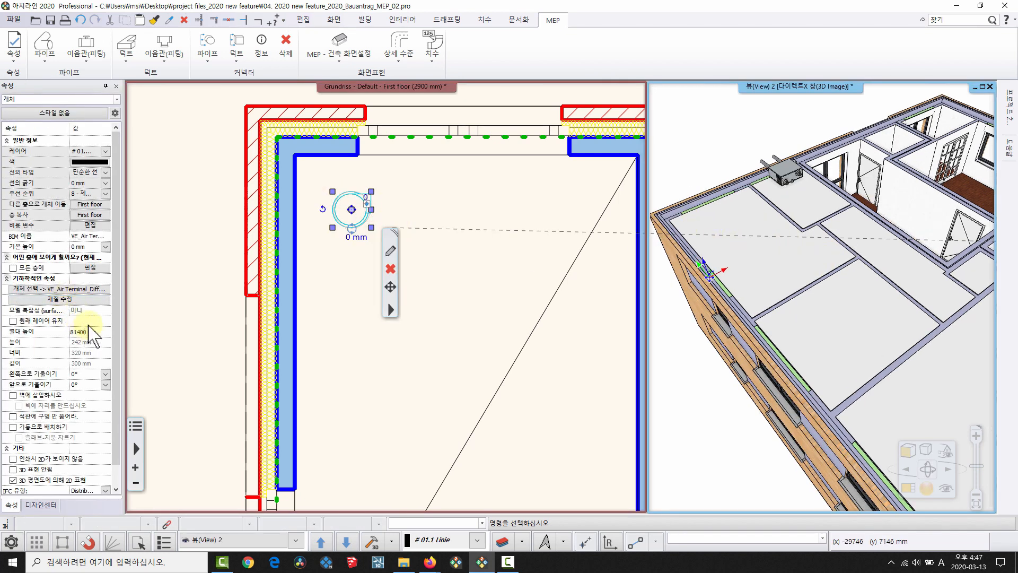
click(89, 246)
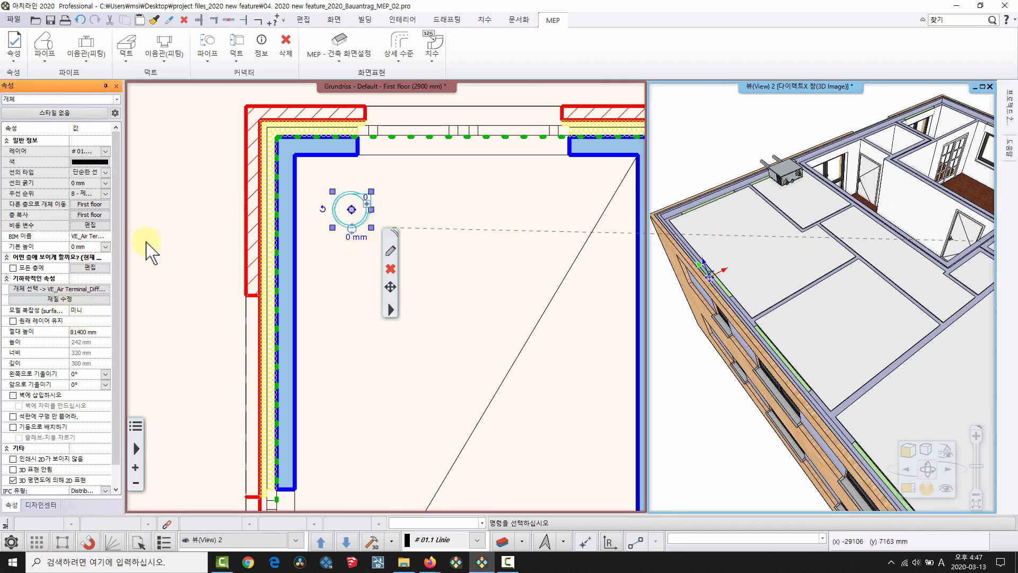
click(89, 246)
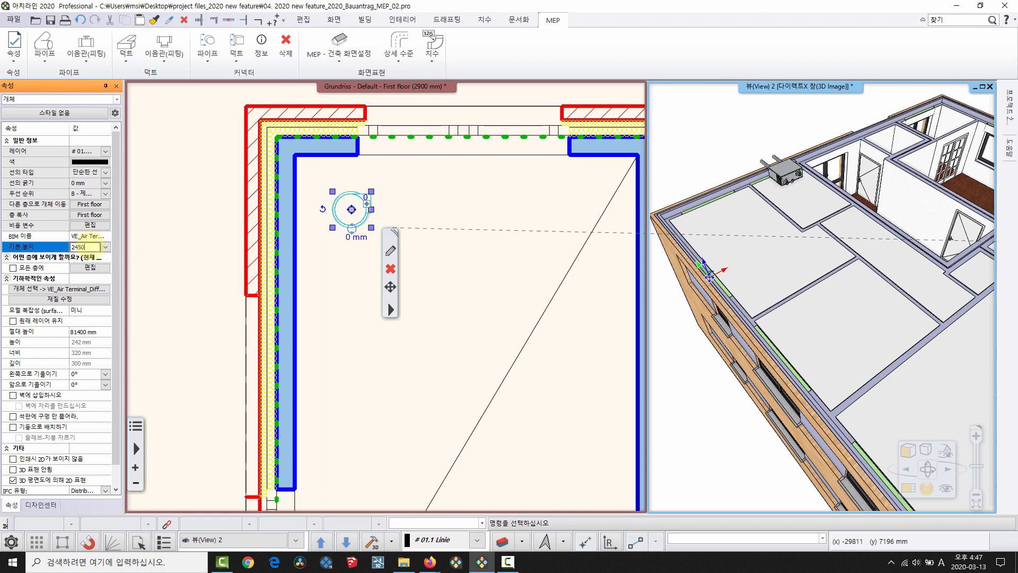
text(2450)
key(Return)
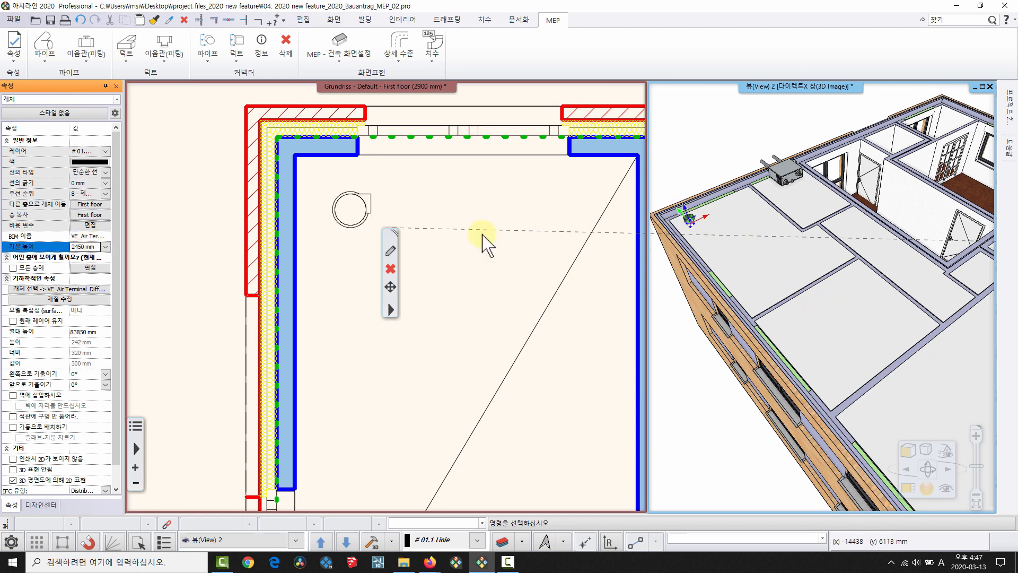
key(Escape)
Select the diffuser and start copying it from a reference point.
middle_drag(411, 259, 364, 206)
click(318, 160)
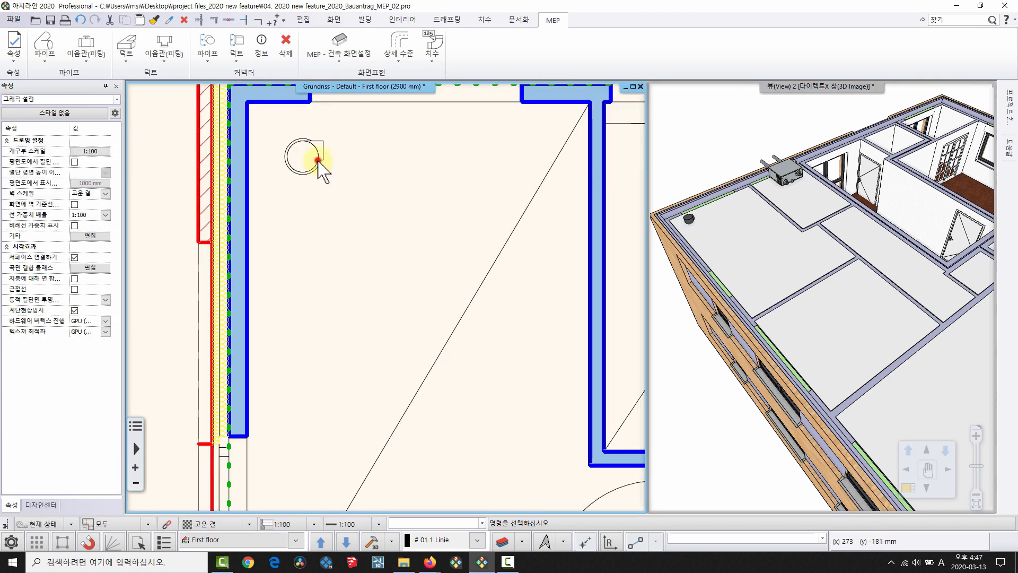
key(c)
click(381, 156)
middle_drag(410, 409, 400, 214)
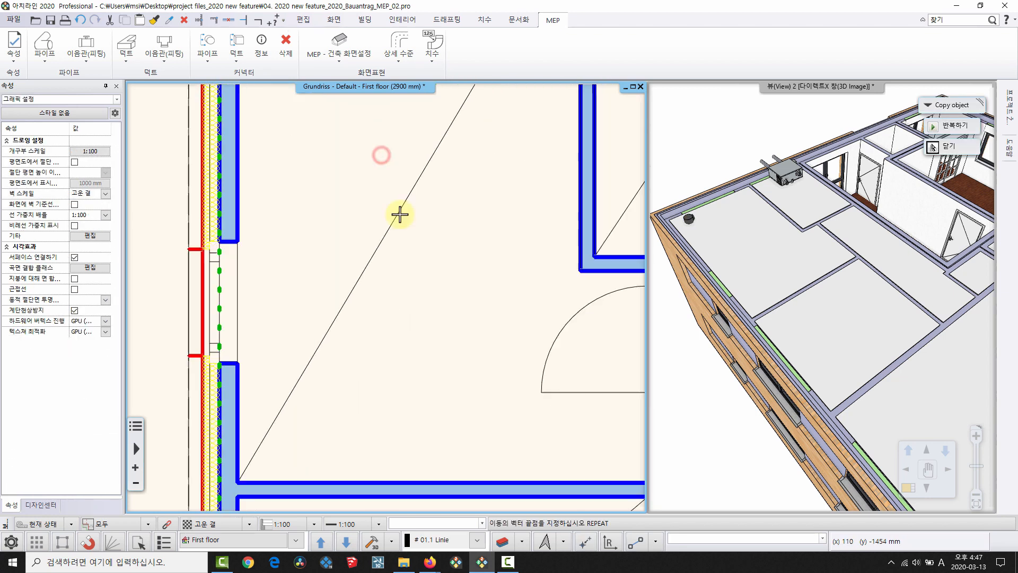
Copy the diffuser into the three rooms below the first one.
click(364, 447)
click(294, 438)
middle_drag(426, 273, 421, 237)
key(c)
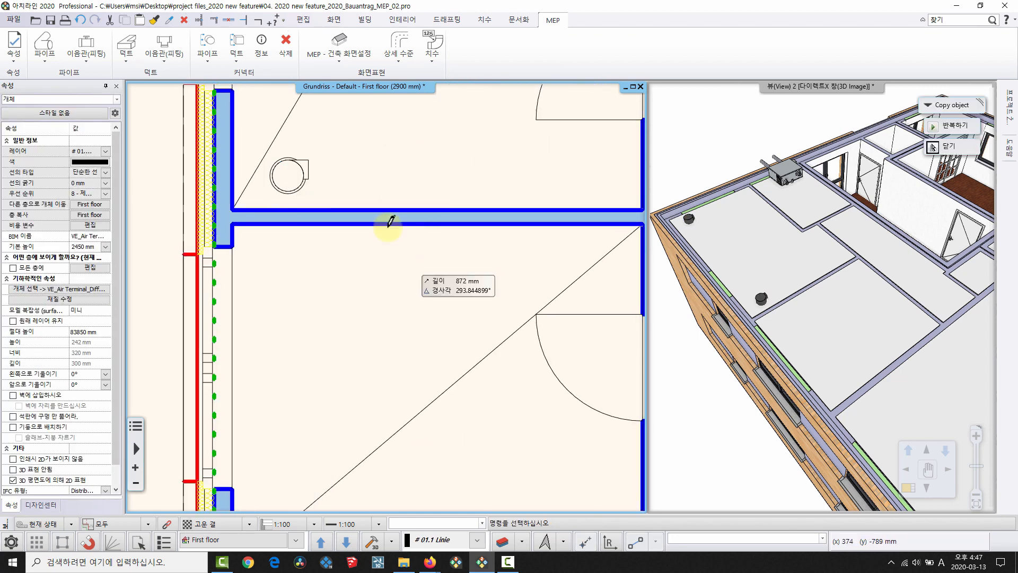
click(388, 174)
click(395, 272)
scroll(324, 212, down, 2)
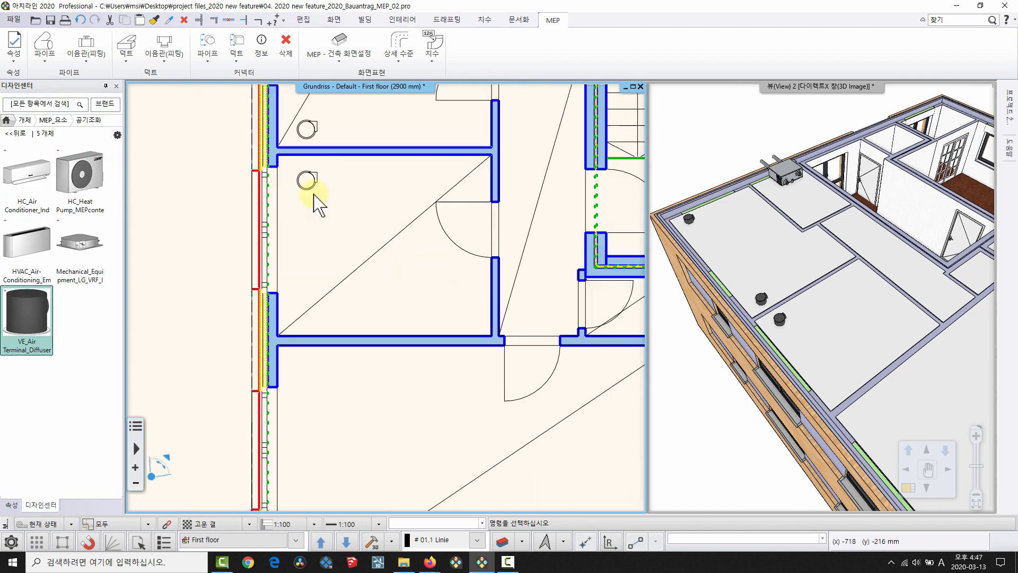
click(314, 180)
key(c)
click(368, 189)
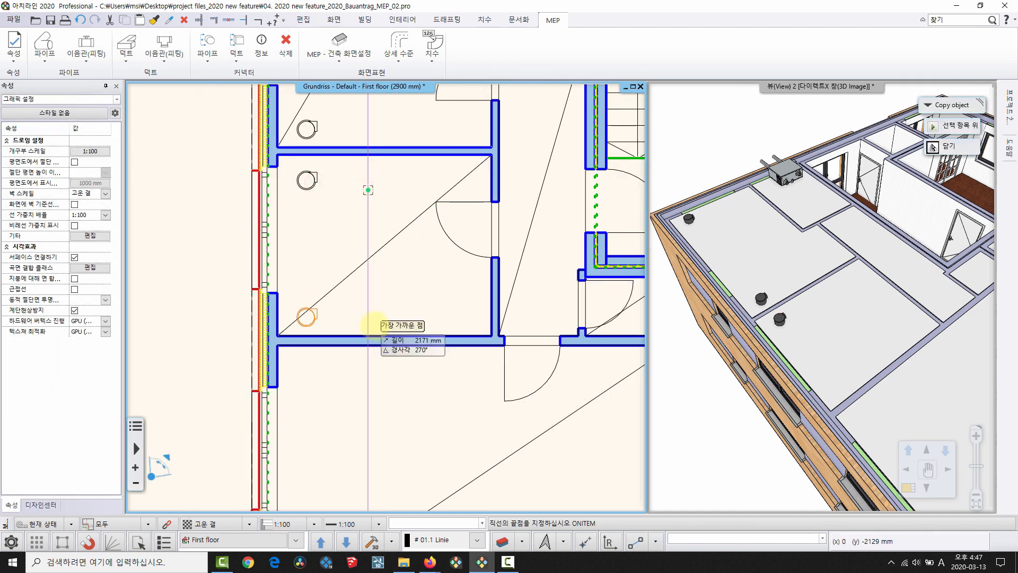
click(321, 326)
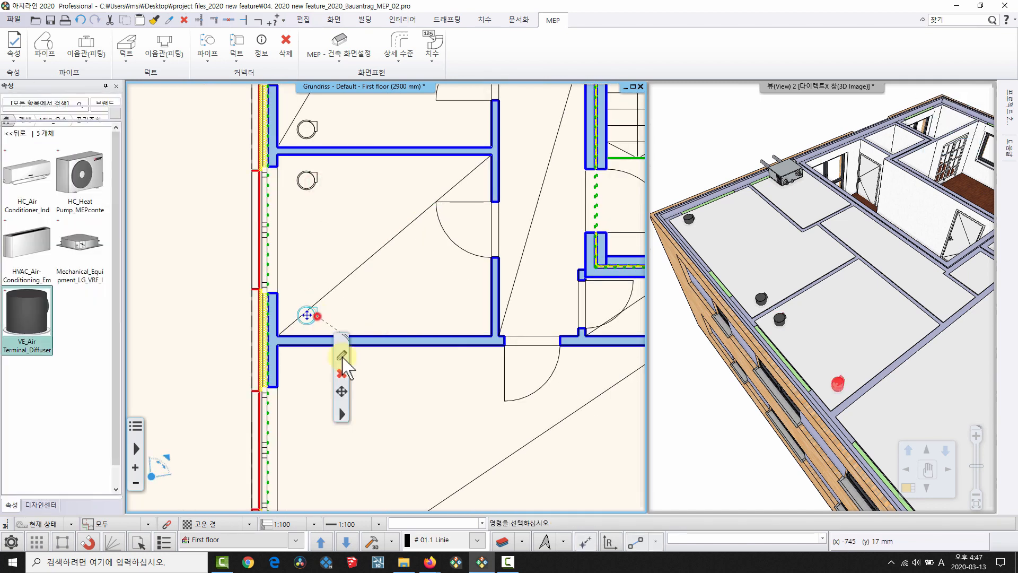
Copy two more diffusers further down, the last near the room's bottom wall.
middle_drag(350, 374, 329, 265)
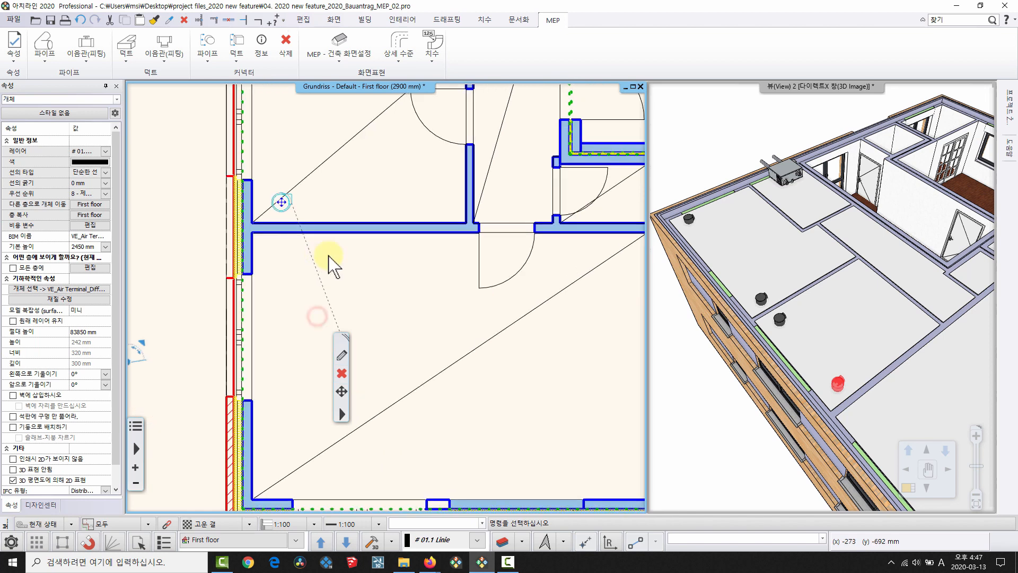
key(c)
click(348, 207)
click(353, 264)
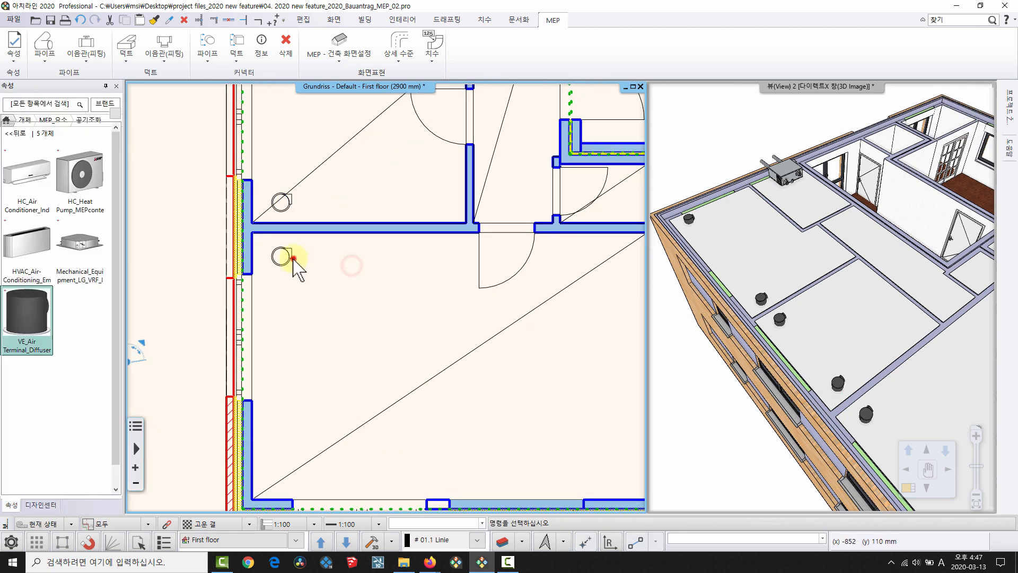
click(293, 259)
key(c)
click(332, 266)
click(334, 482)
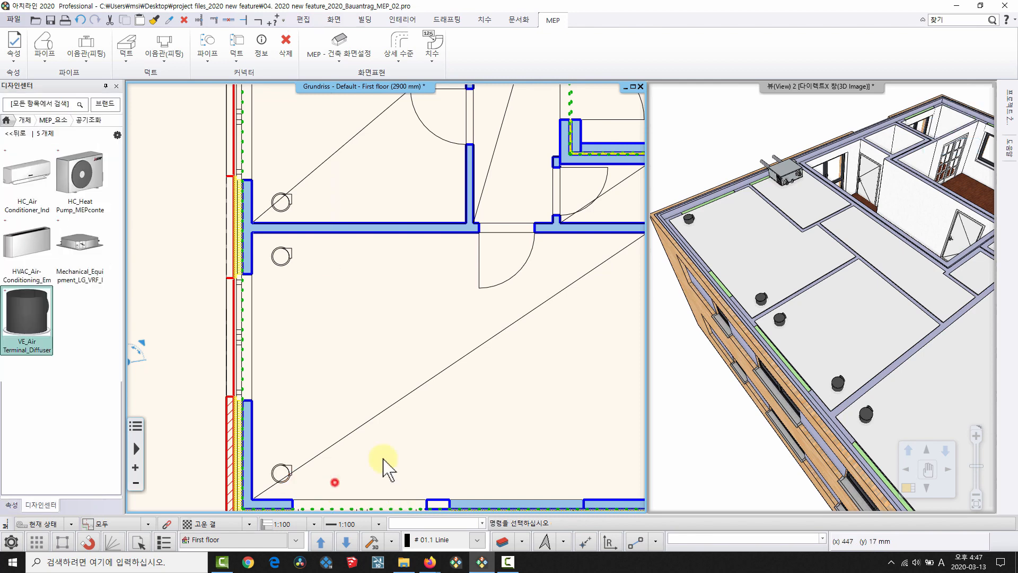
Check the diffusers in 3D and return Design Center to its category tree.
drag(852, 280, 730, 292)
middle_drag(261, 369, 233, 432)
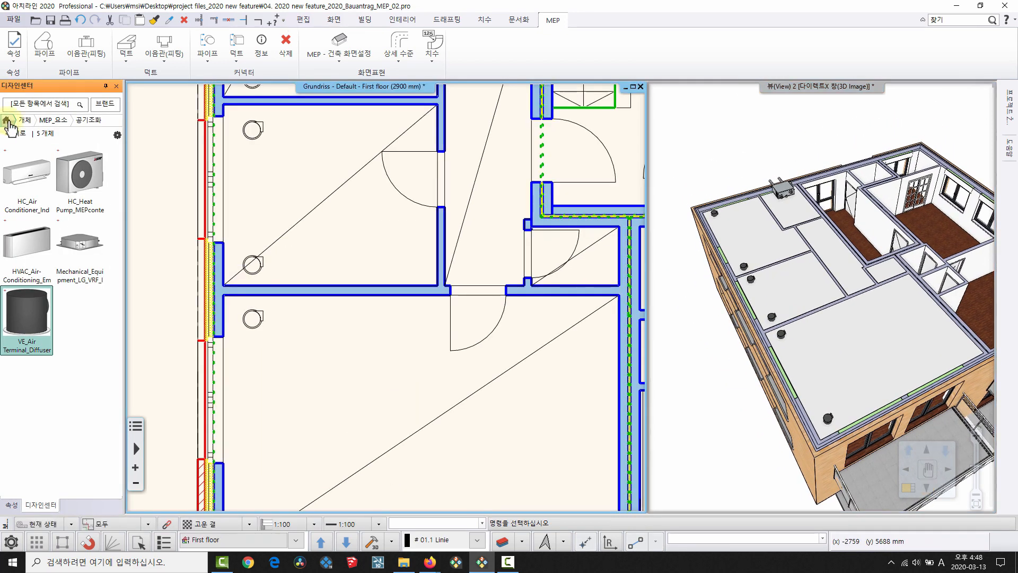
click(16, 134)
middle_drag(425, 235, 394, 441)
scroll(444, 239, down, 2)
middle_drag(316, 191, 283, 252)
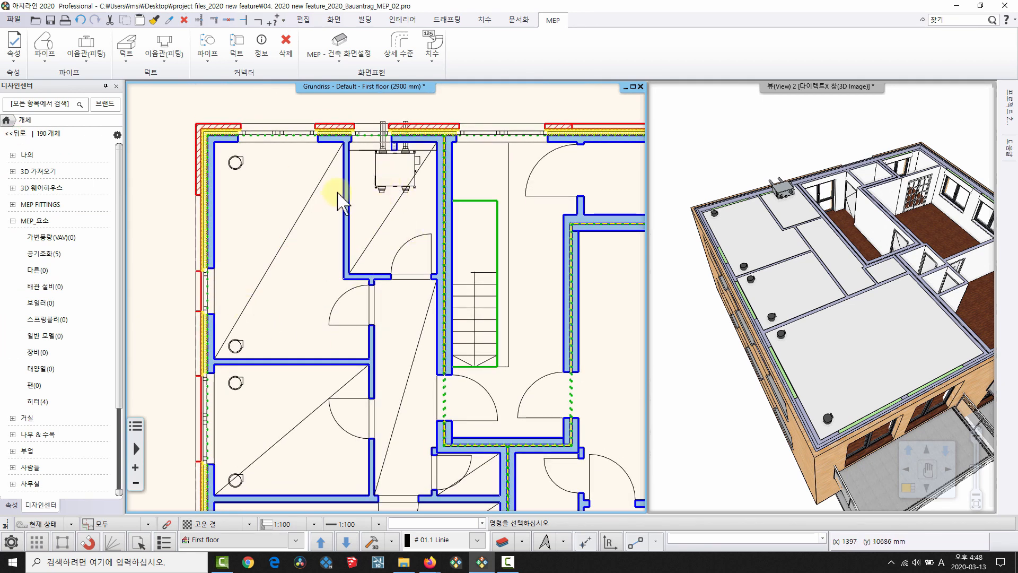
Start a duct just below the ventilation unit and fix its first short segment.
click(130, 53)
click(154, 109)
middle_drag(391, 263, 432, 249)
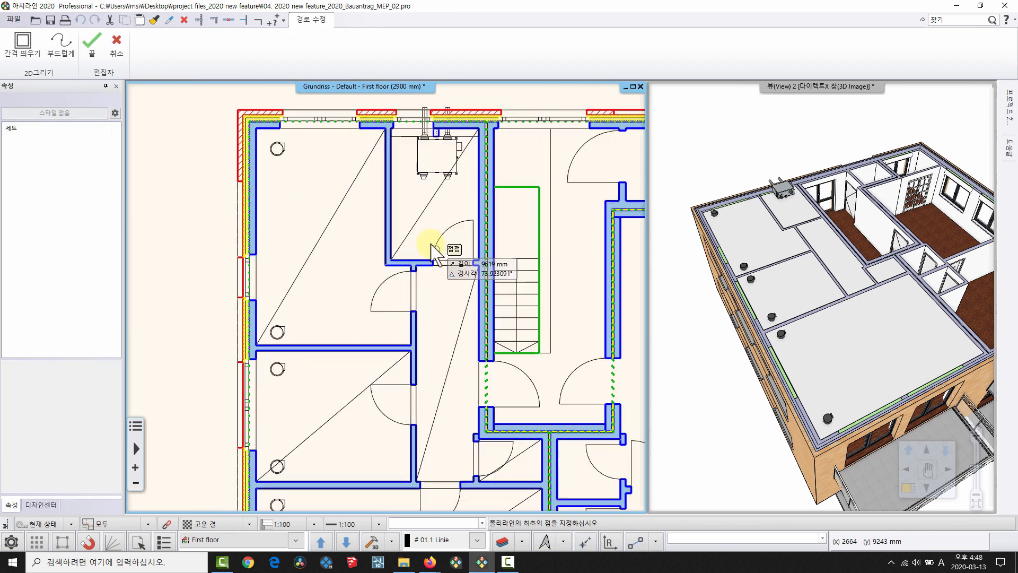
scroll(432, 249, up, 4)
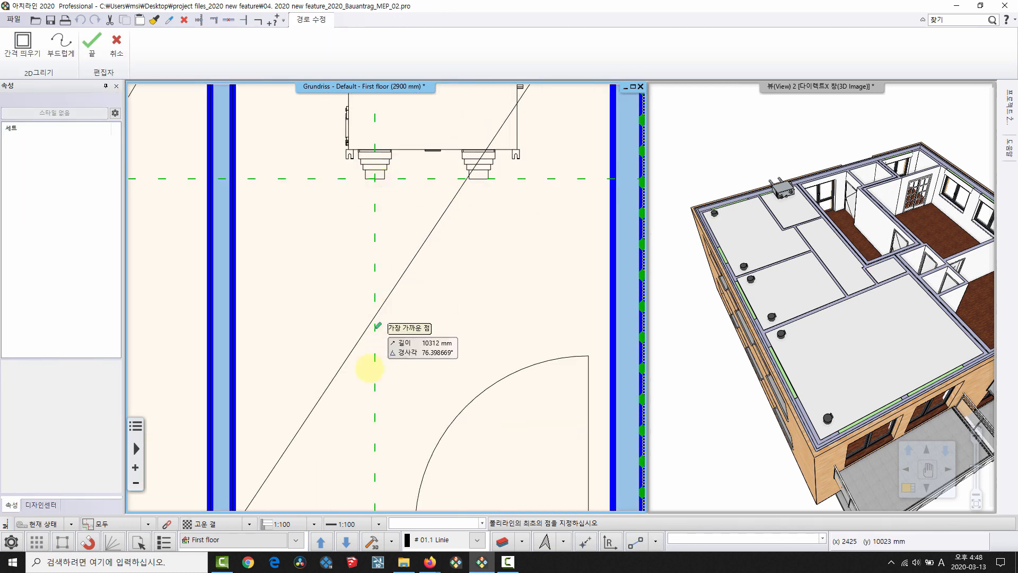
click(375, 375)
scroll(374, 376, up, 3)
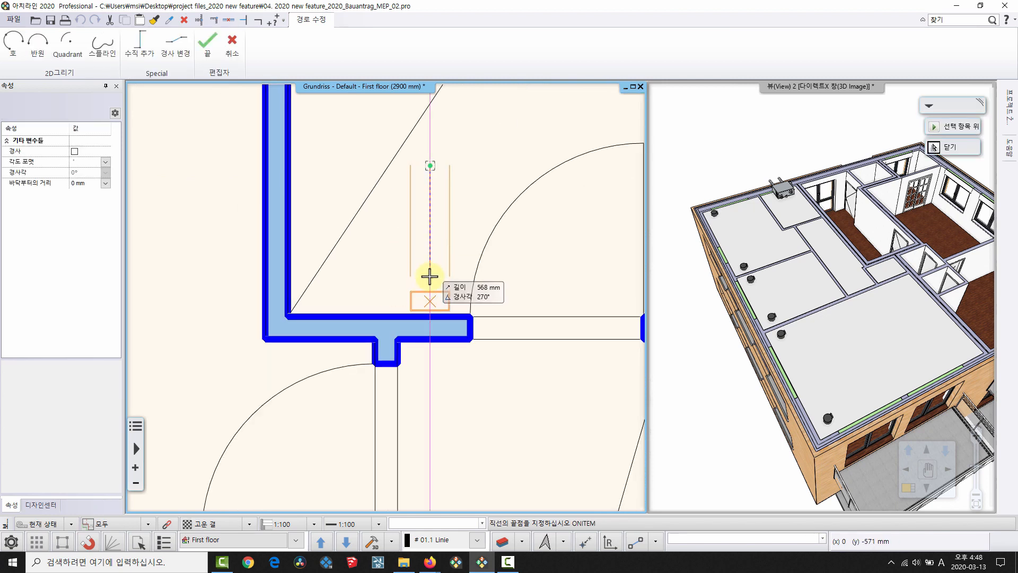
click(429, 276)
Continue the duct horizontally, then down past the rooms to the bottom wall.
scroll(197, 286, down, 2)
middle_drag(196, 285, 416, 268)
click(357, 277)
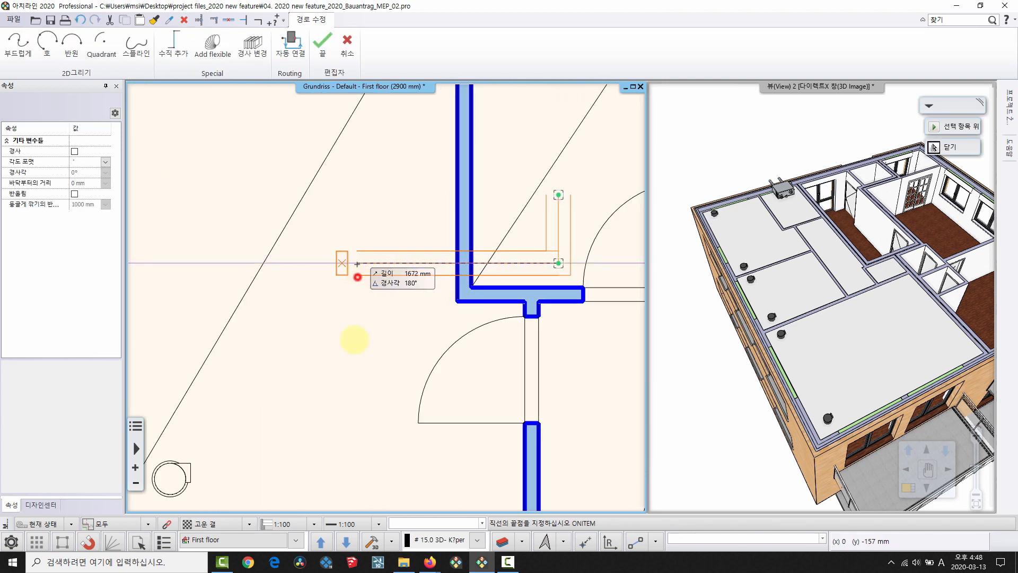
scroll(355, 338, down, 3)
middle_drag(354, 339, 376, 87)
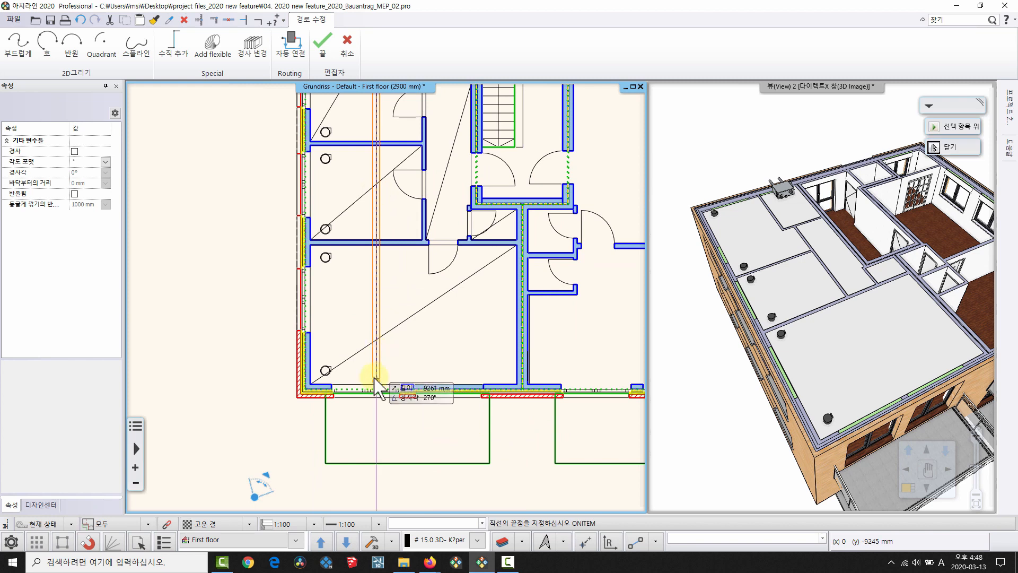
click(376, 377)
key(Return)
Set the long vertical duct's base height to 2700 mm.
scroll(359, 258, up, 2)
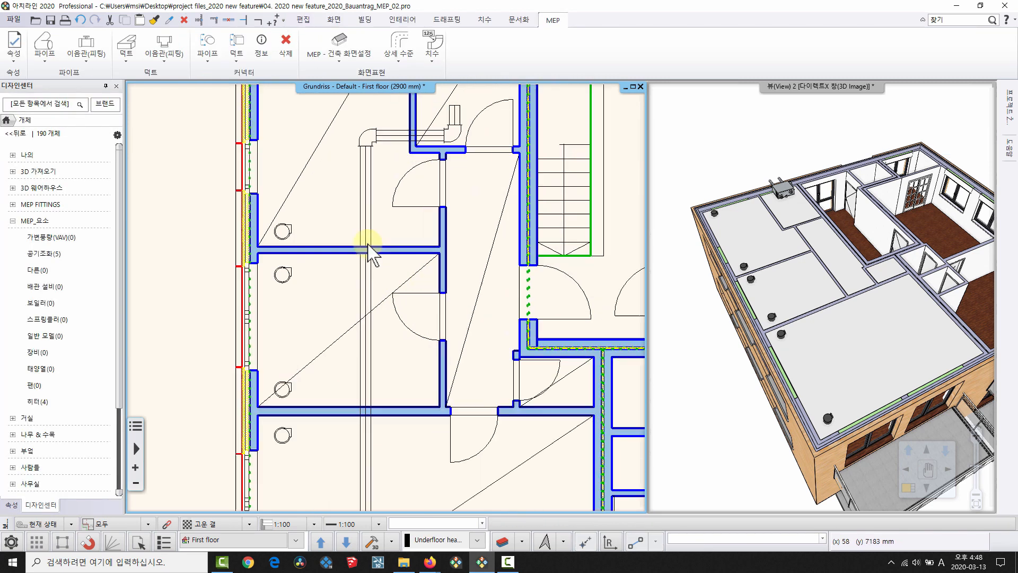
click(366, 214)
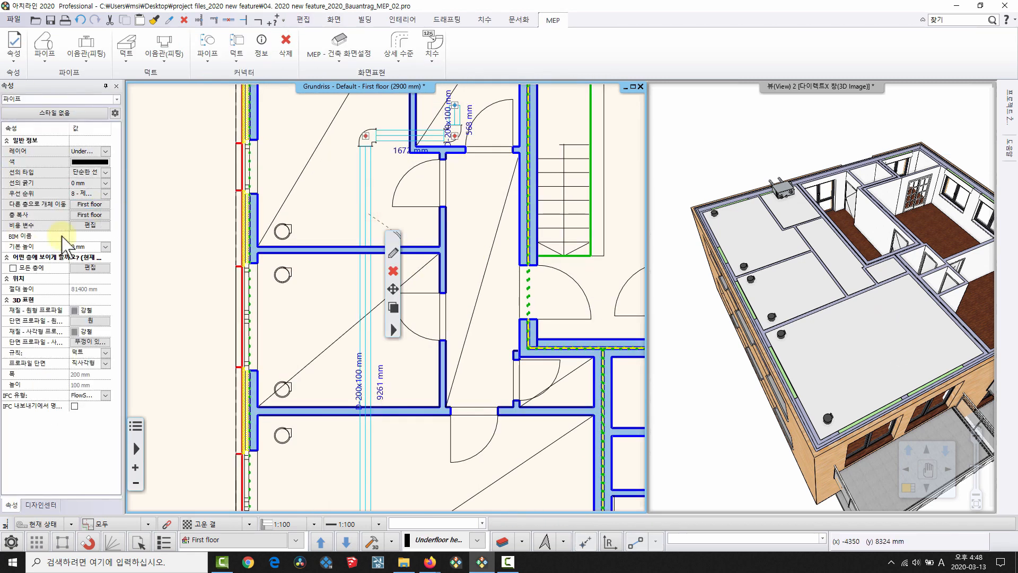
click(91, 244)
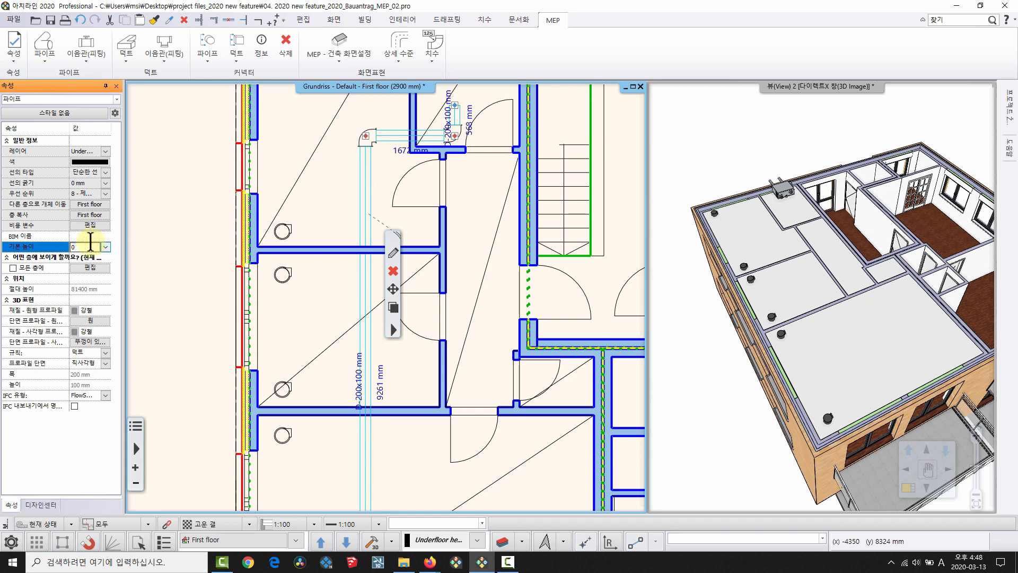
text(2700)
key(Return)
key(Escape)
Orbit the 3D view to inspect the raised duct, then pan the plan back to the unit.
scroll(774, 204, up, 3)
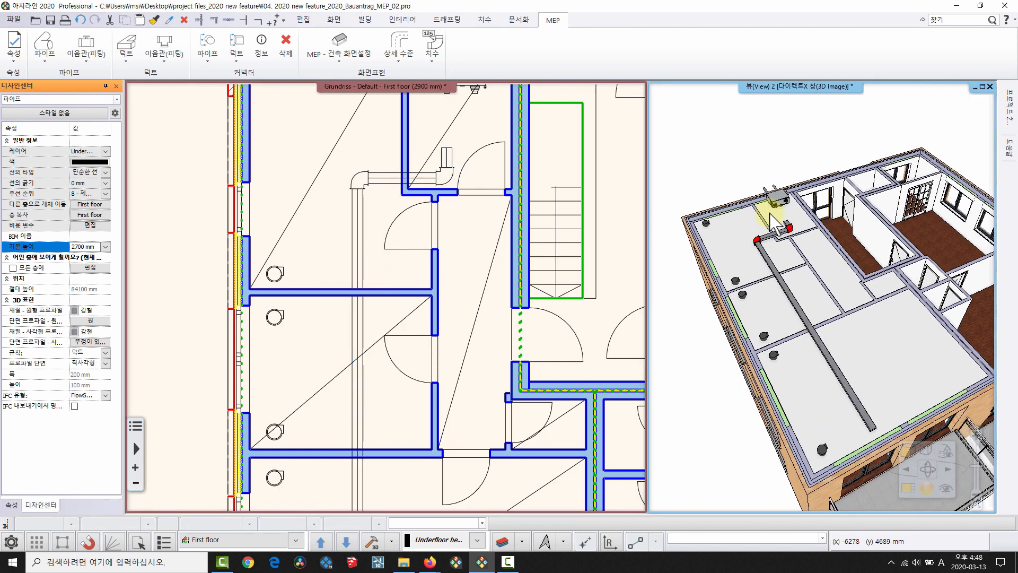
middle_drag(784, 266, 994, 420)
scroll(806, 268, up, 5)
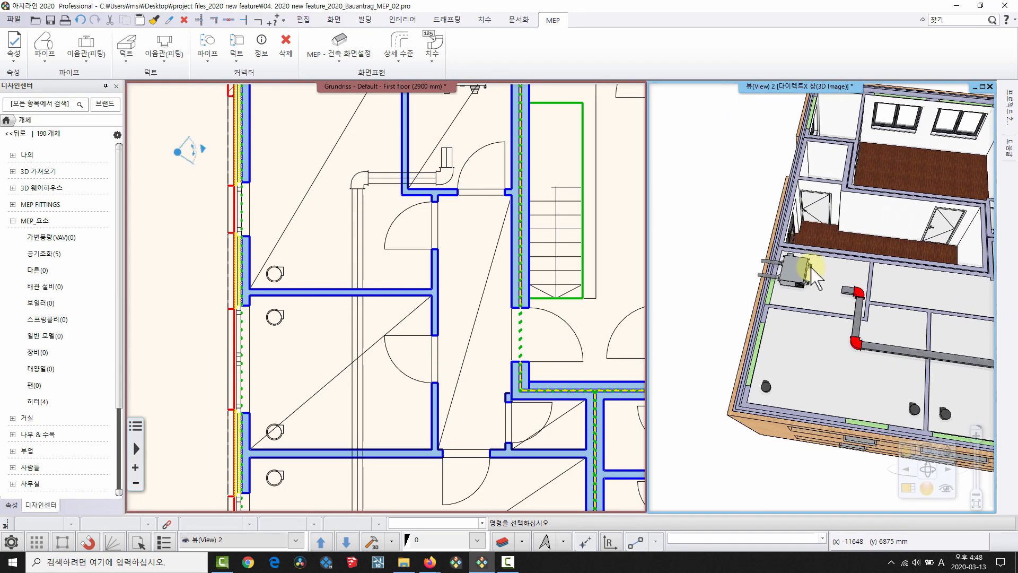
mouse_move(886, 301)
middle_down()
mouse_move(807, 277)
mouse_move(791, 243)
mouse_move(749, 284)
middle_up()
scroll(757, 210, up, 2)
middle_drag(346, 263, 264, 455)
scroll(381, 252, up, 6)
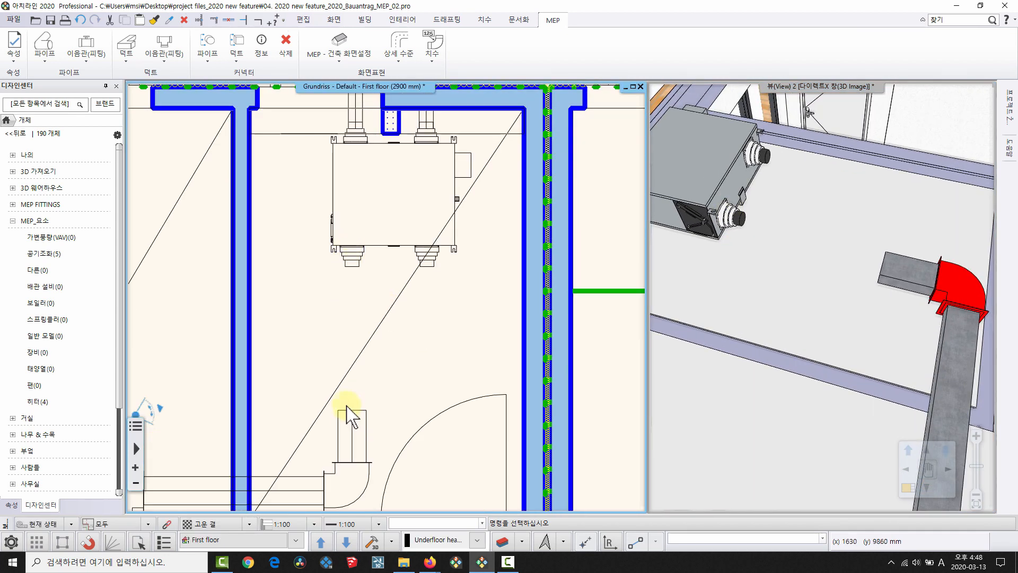
Start a rectangular-to-round reducer (사각형-원형 이형 레듀샤) from the duct end below the unit.
click(366, 418)
key(Escape)
middle_drag(893, 287, 797, 258)
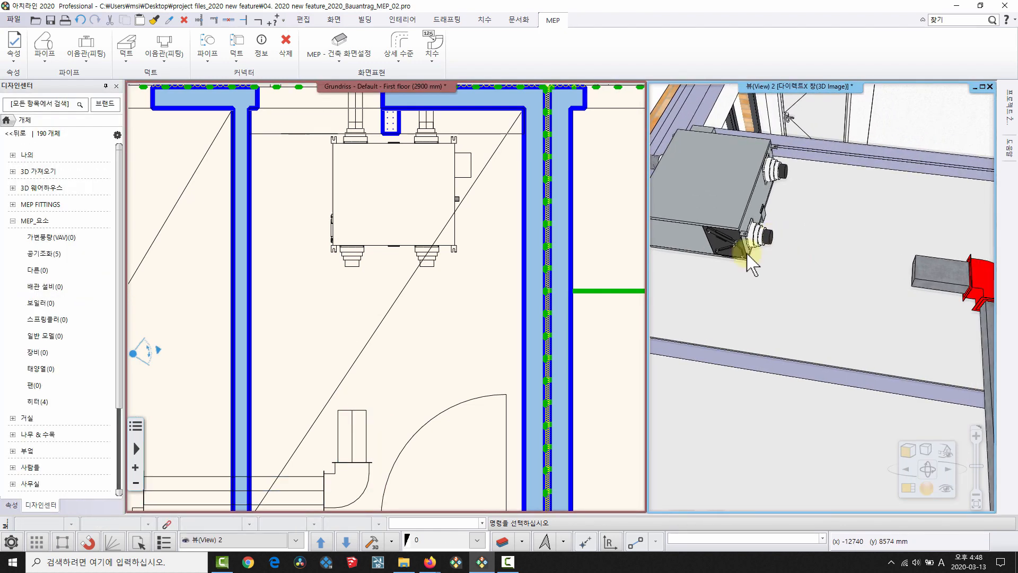
click(355, 413)
mouse_move(351, 403)
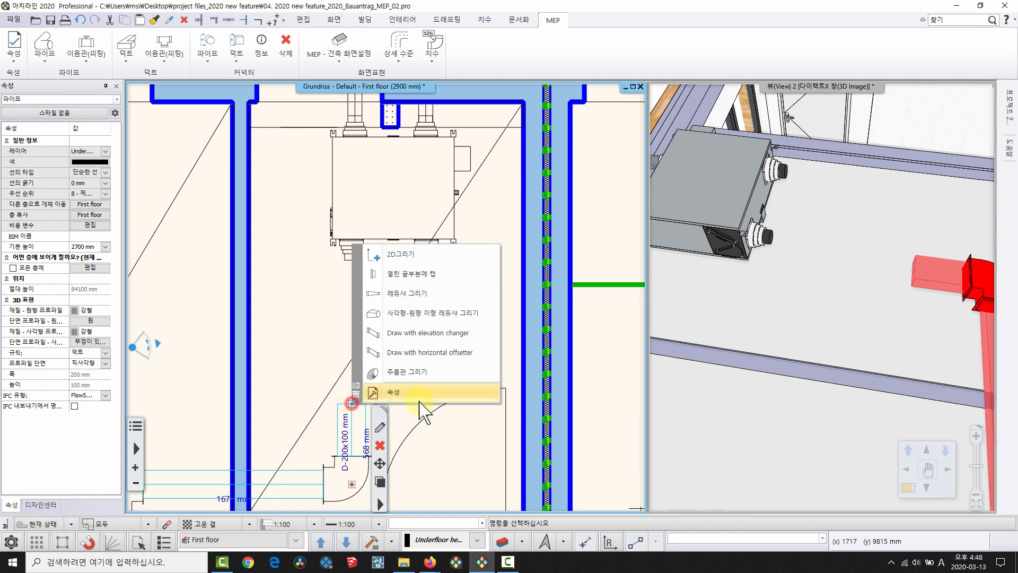
click(449, 315)
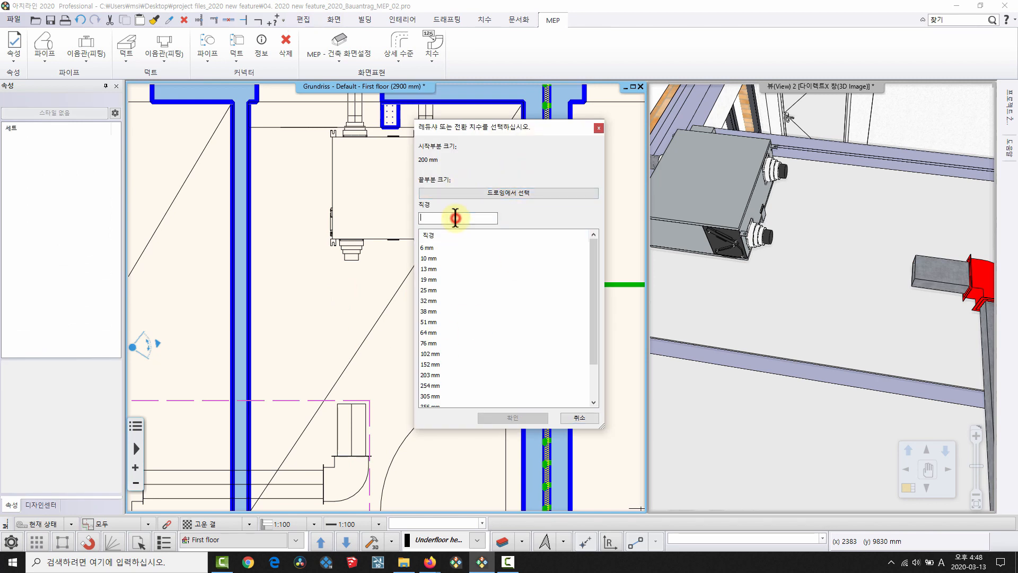
Size the reducer from the heat exchanger's HVAC SupplyAir connector and fix a route point below it.
click(509, 193)
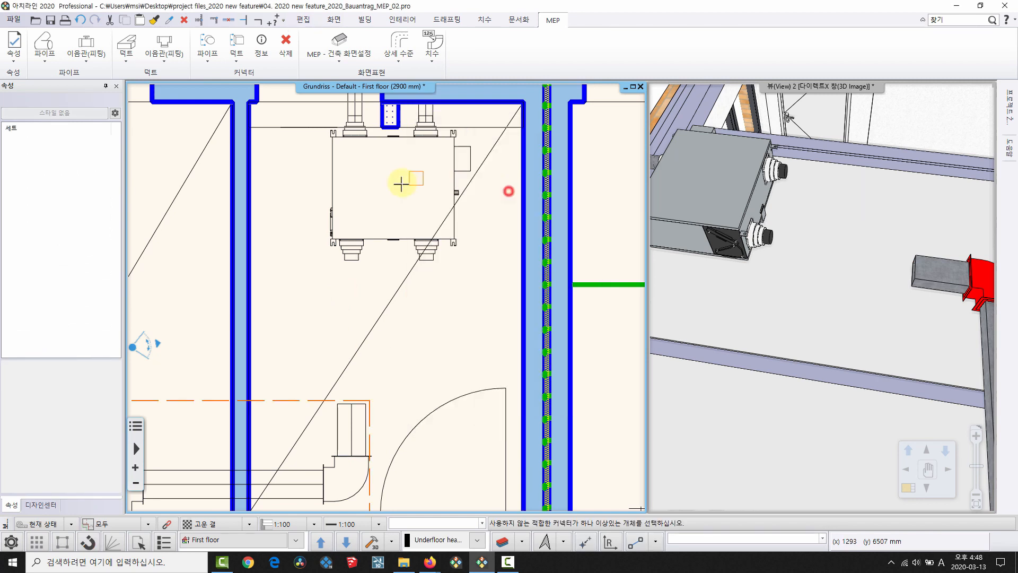
click(351, 248)
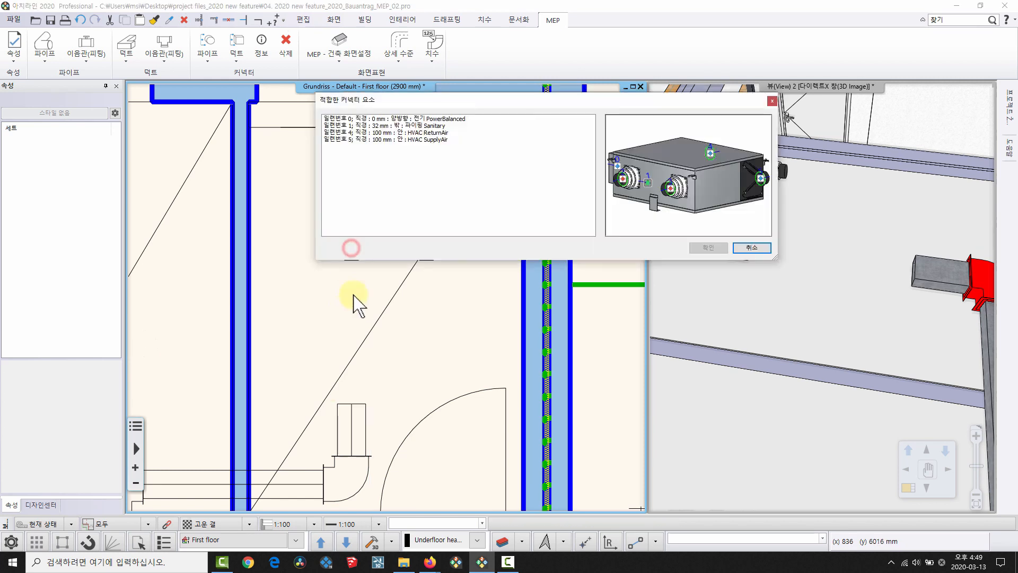
drag(428, 96, 445, 88)
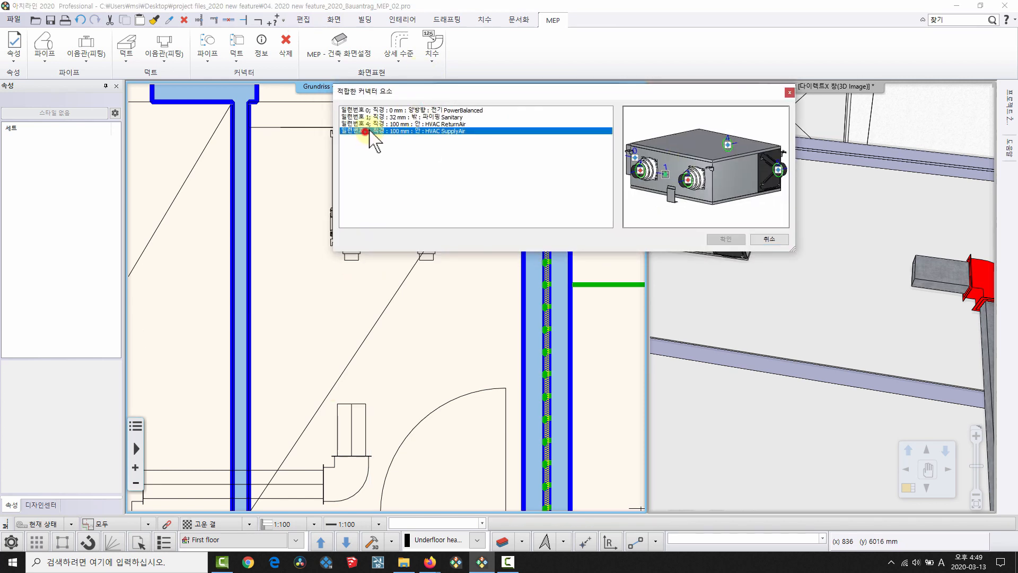
click(726, 239)
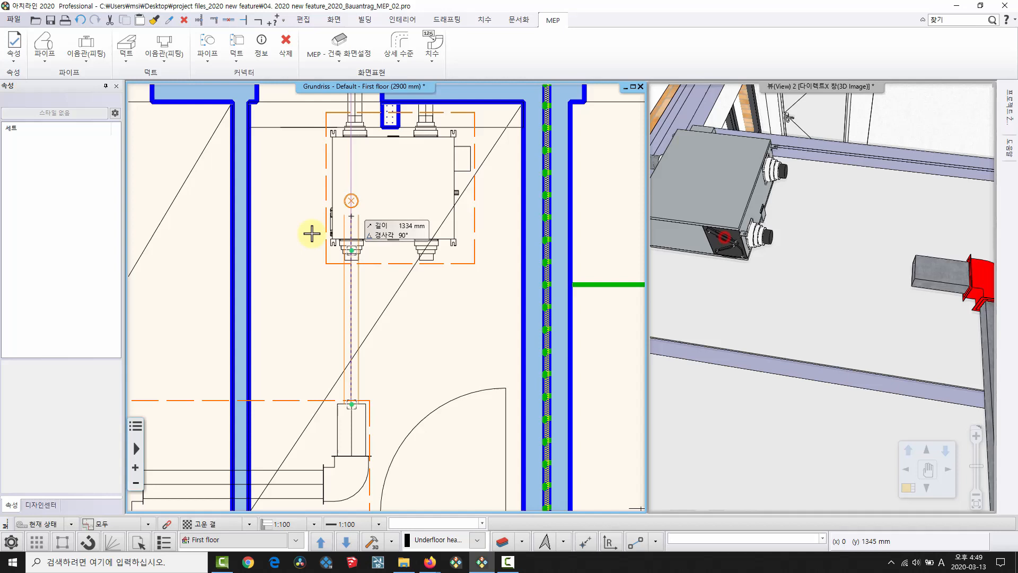
click(352, 347)
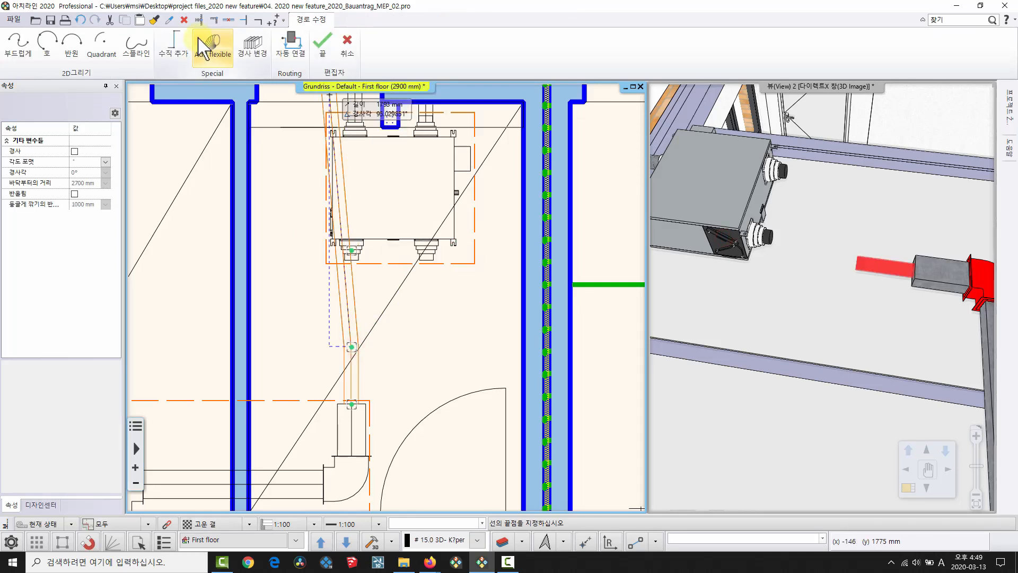
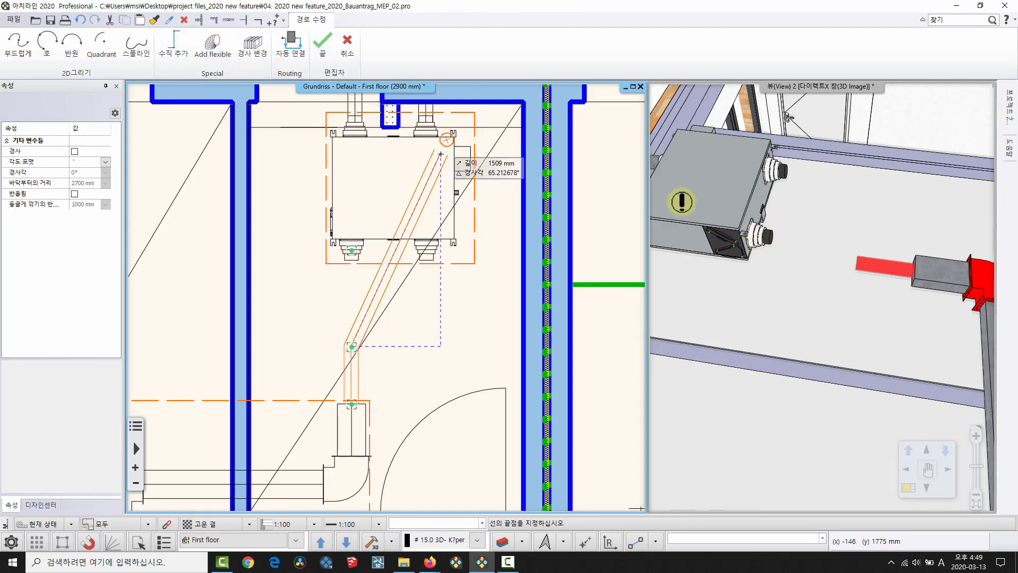
Add a flexible duct from the ventilation box's connector to the red reducer and check it in 3D.
click(213, 48)
click(351, 240)
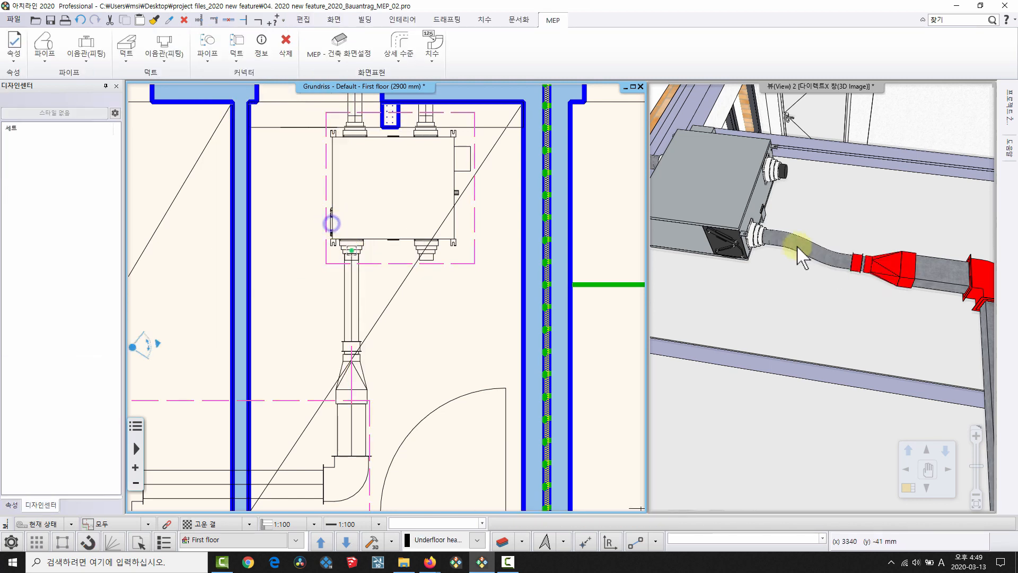
middle_drag(879, 272, 850, 258)
scroll(862, 195, down, 2)
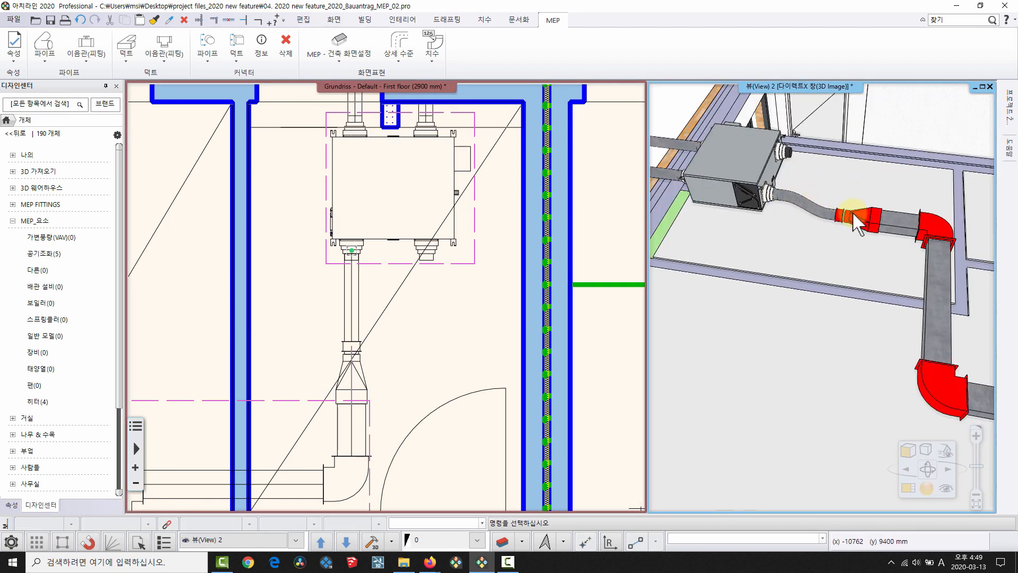
scroll(853, 214, down, 5)
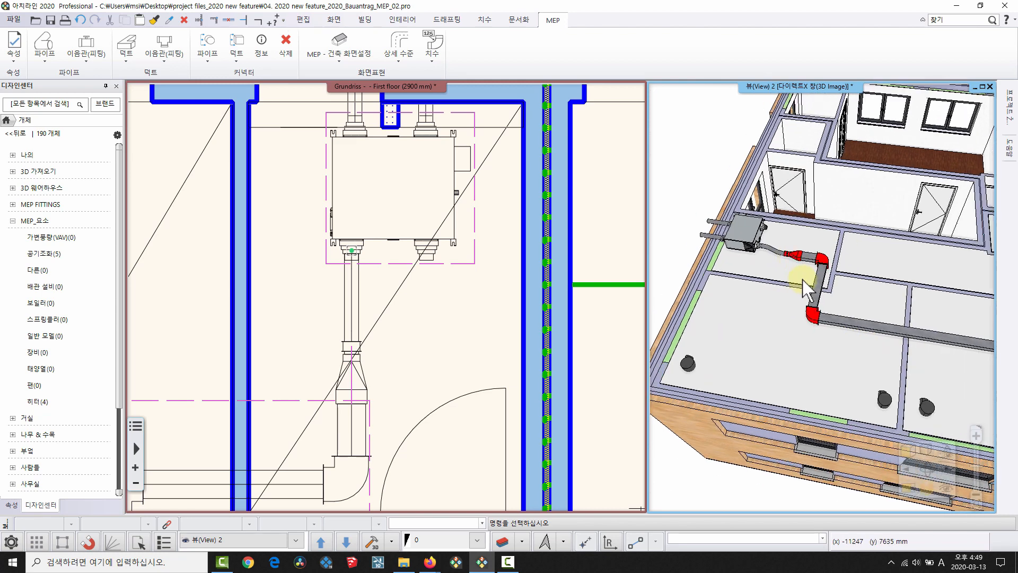
scroll(802, 281, down, 2)
middle_drag(897, 285, 790, 273)
click(325, 272)
scroll(355, 260, down, 3)
Insert two branch fittings from 이음관(피팅) onto the long main duct.
middle_drag(335, 159, 391, 139)
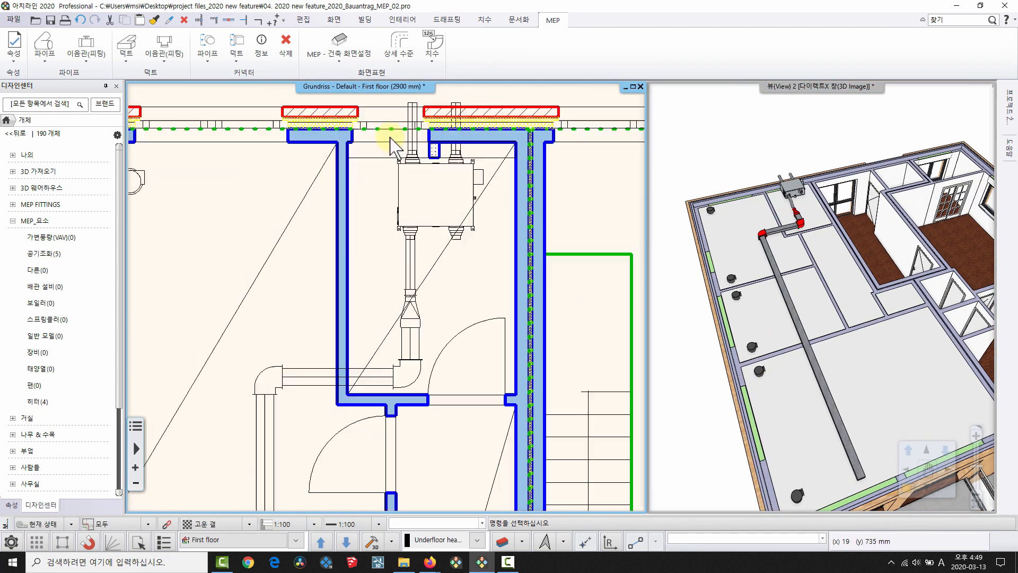
click(165, 49)
click(208, 96)
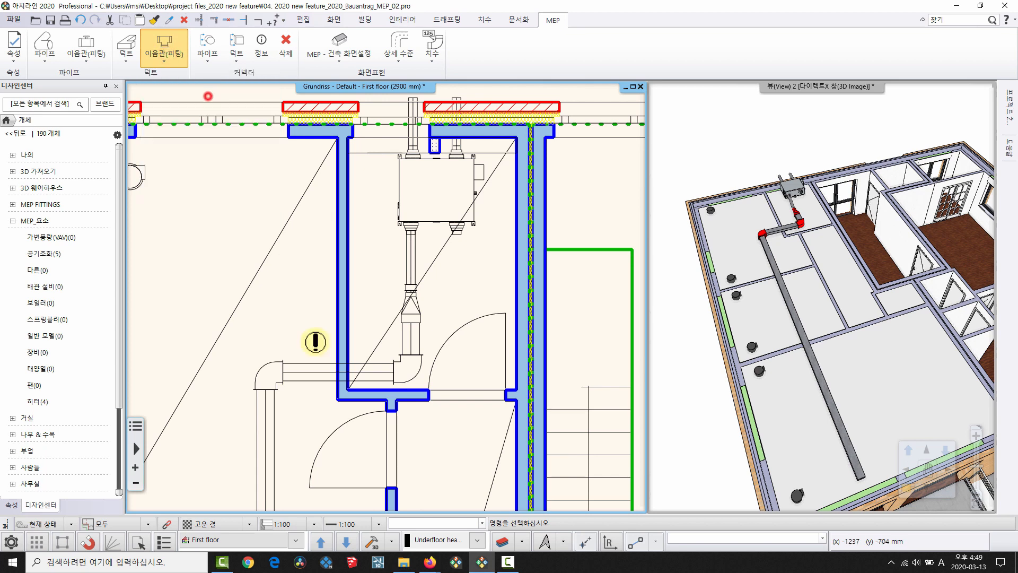
middle_drag(315, 342, 425, 316)
scroll(441, 332, up, 2)
click(407, 334)
middle_drag(399, 379, 424, 220)
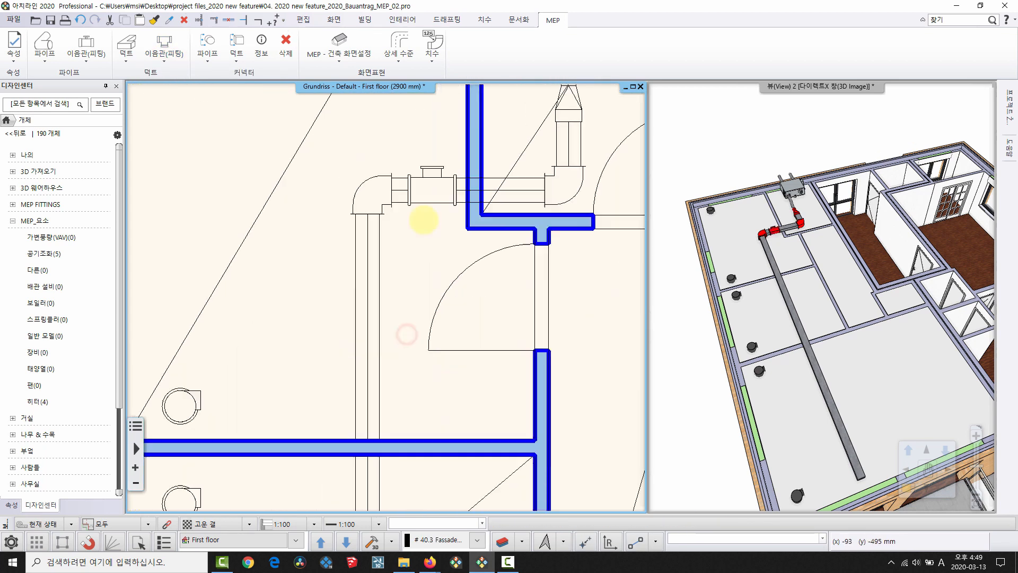
scroll(415, 207, down, 2)
middle_drag(379, 404, 407, 334)
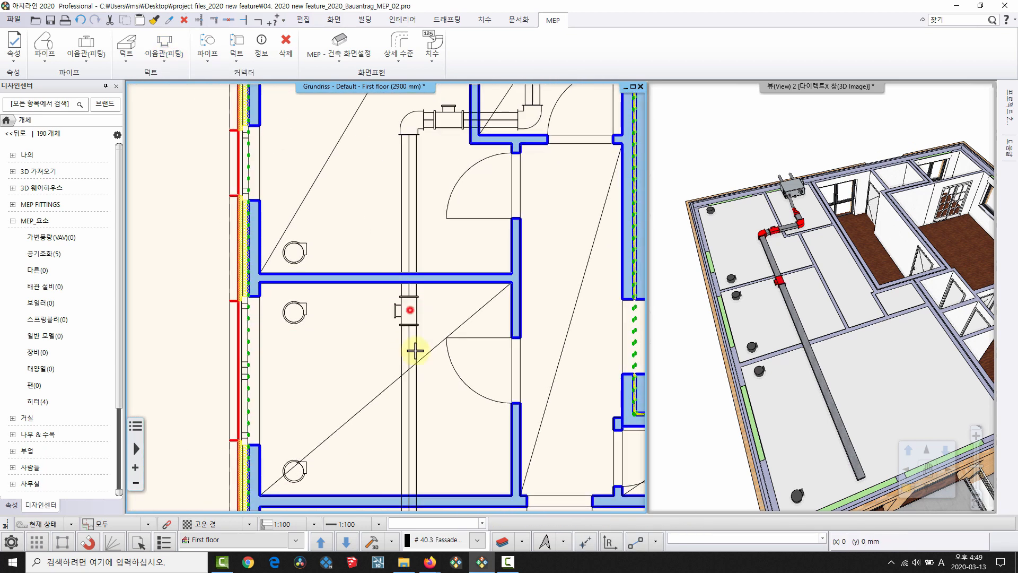
middle_drag(414, 420, 433, 96)
middle_drag(415, 359, 428, 283)
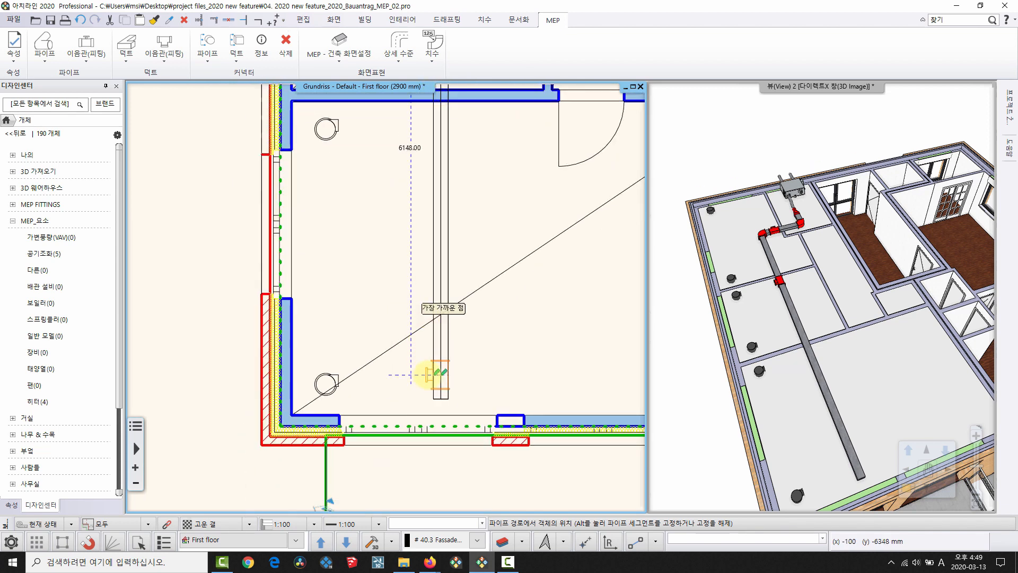
scroll(438, 331, up, 2)
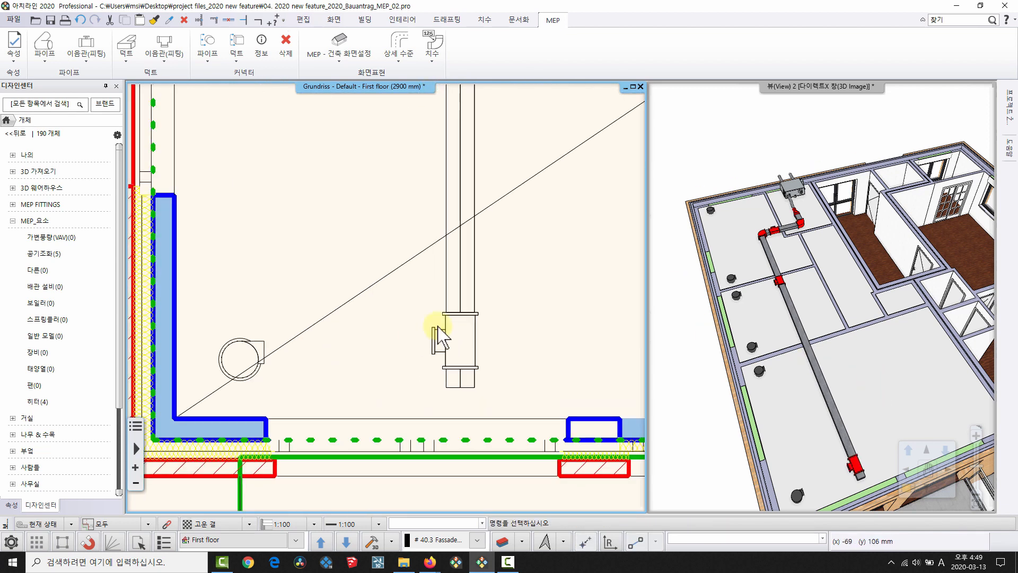
Slide the first fitting along the duct (경로를 따라 이동) level with the room's diffuser connector.
click(438, 326)
right_click(434, 345)
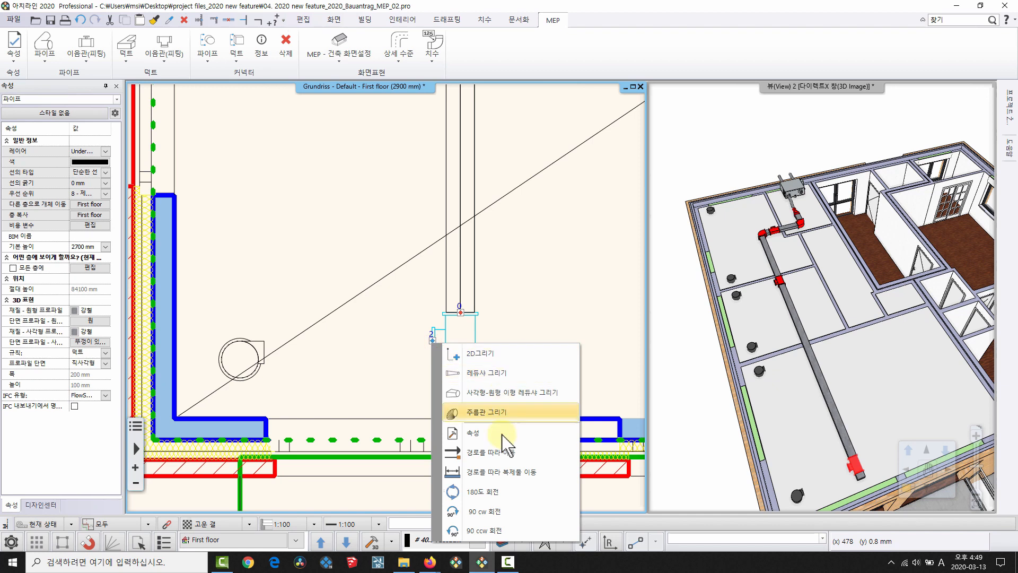
click(503, 413)
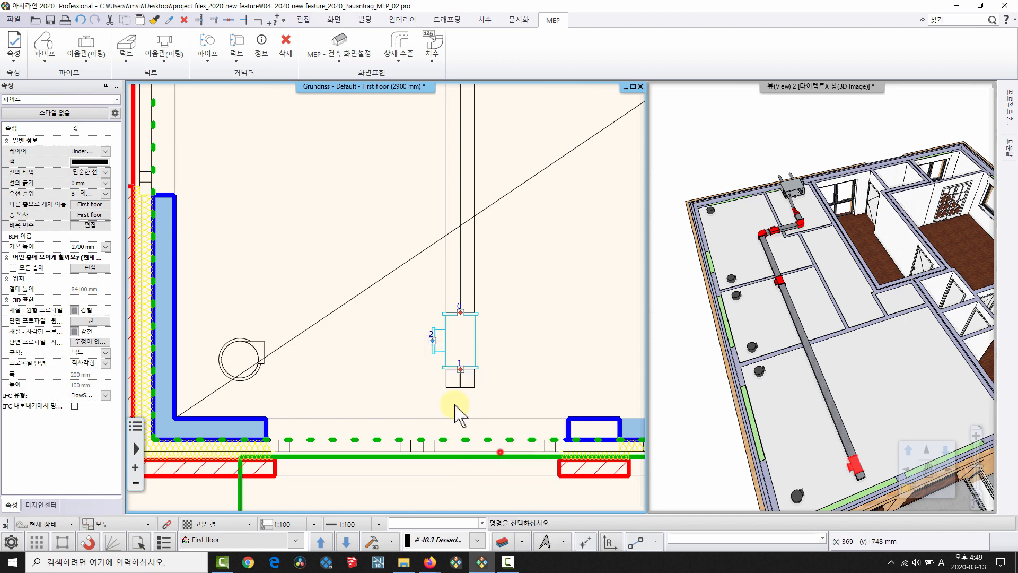
click(268, 353)
scroll(388, 298, down, 4)
Slide the second fitting along the duct to line up with the next room's diffuser.
middle_drag(389, 244, 396, 374)
middle_drag(432, 257, 436, 380)
scroll(436, 380, up, 3)
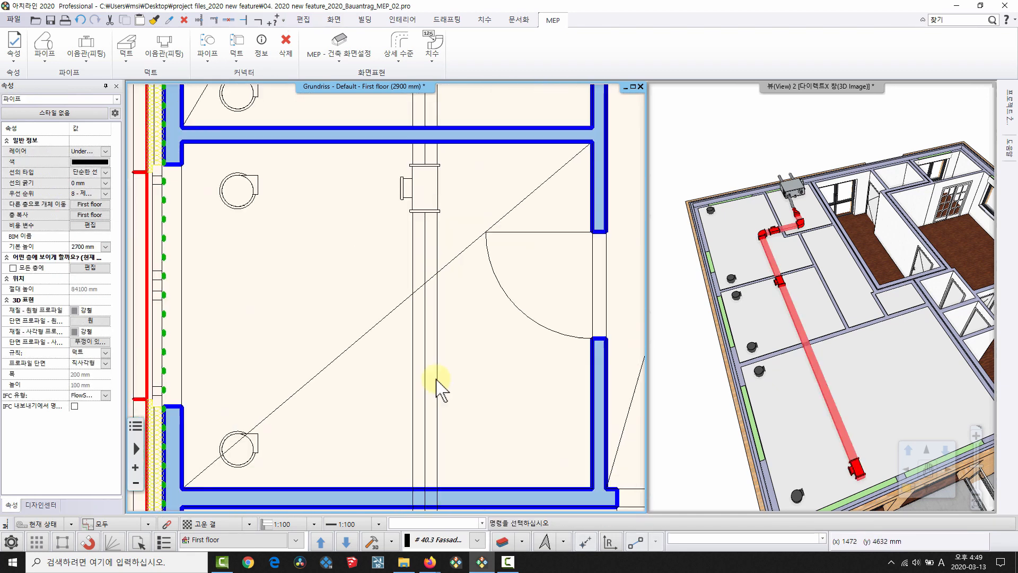
scroll(493, 232, up, 2)
right_click(344, 166)
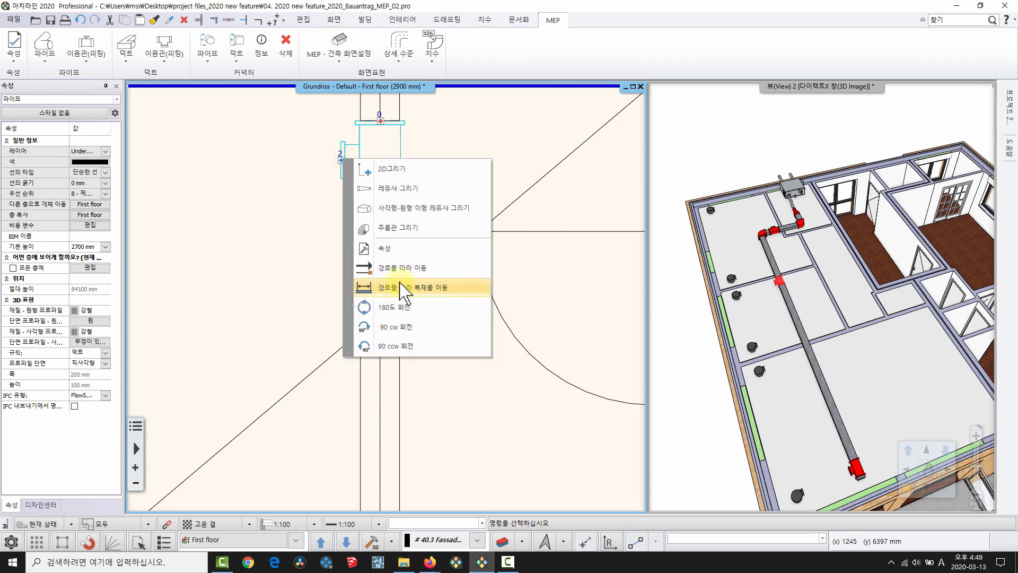
click(381, 284)
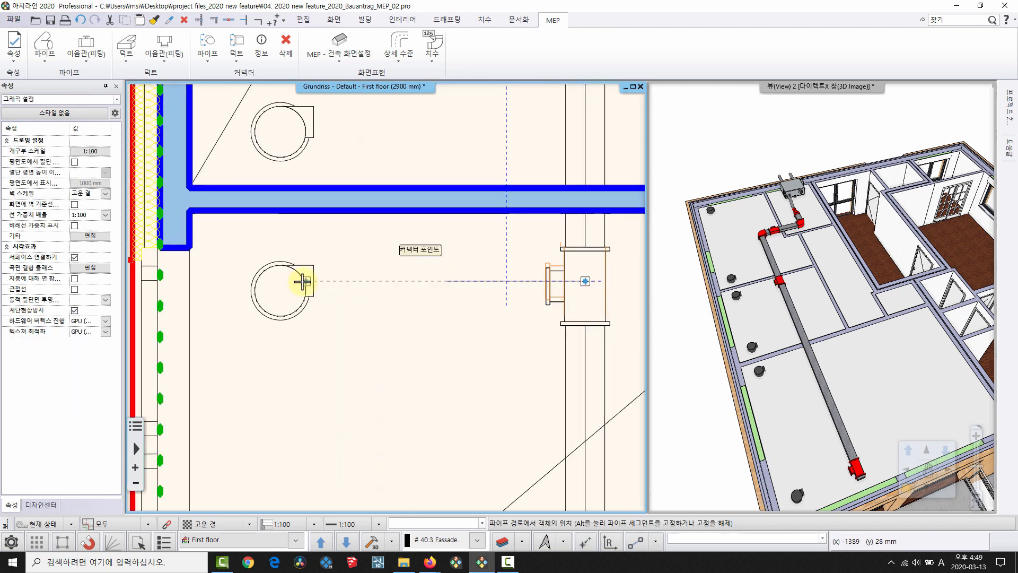
click(303, 281)
scroll(432, 255, down, 8)
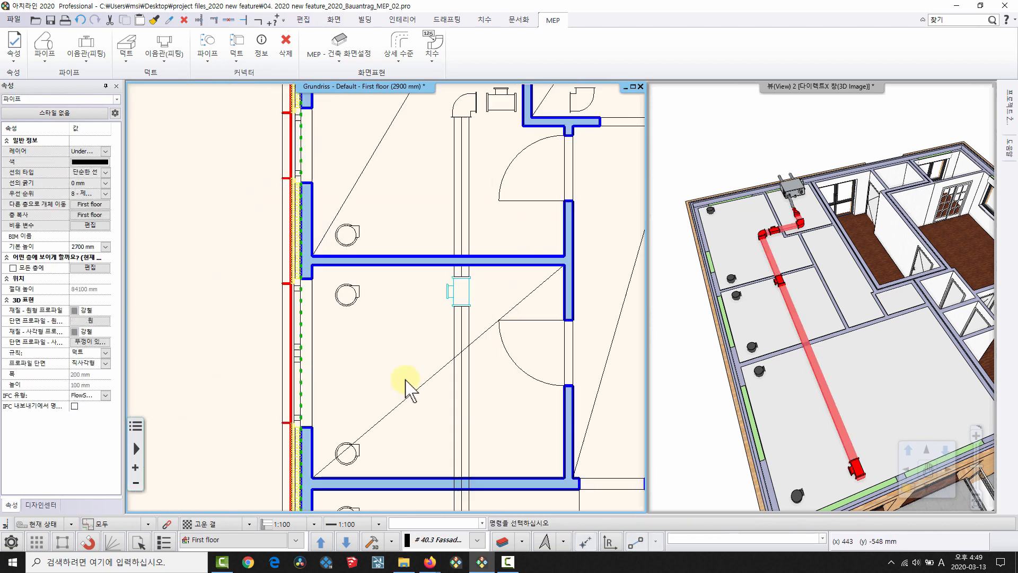
middle_drag(436, 336, 434, 181)
key(Escape)
scroll(832, 291, up, 2)
Cap the long duct's open end with 열린 끝부분에 캡.
scroll(787, 355, up, 6)
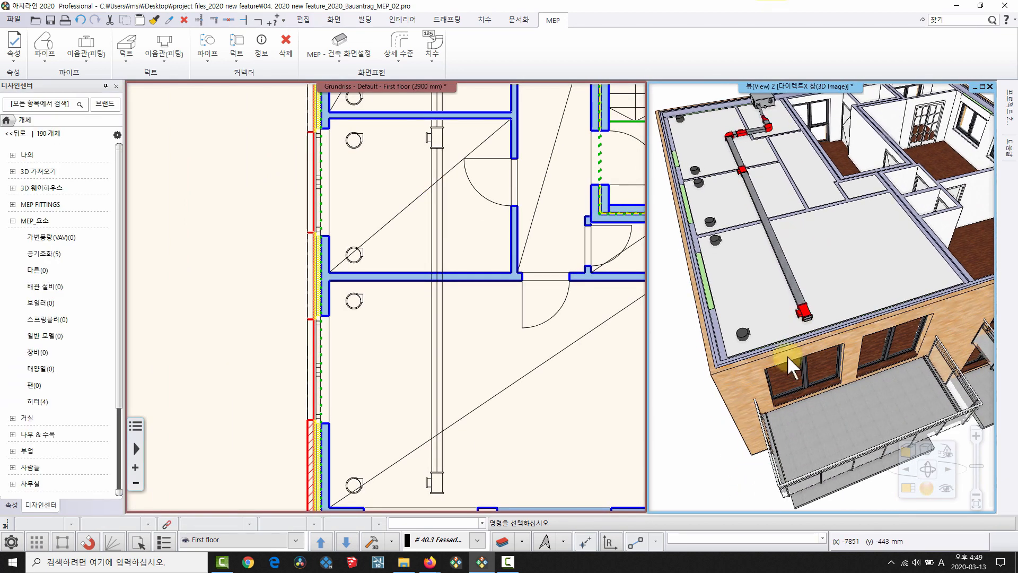
scroll(784, 346, up, 2)
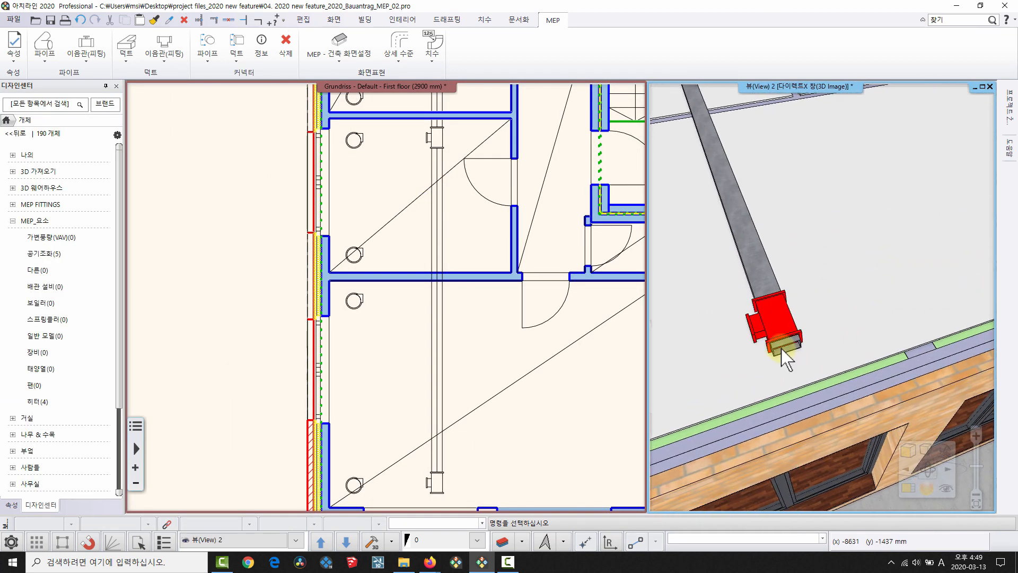
click(787, 351)
right_click(789, 355)
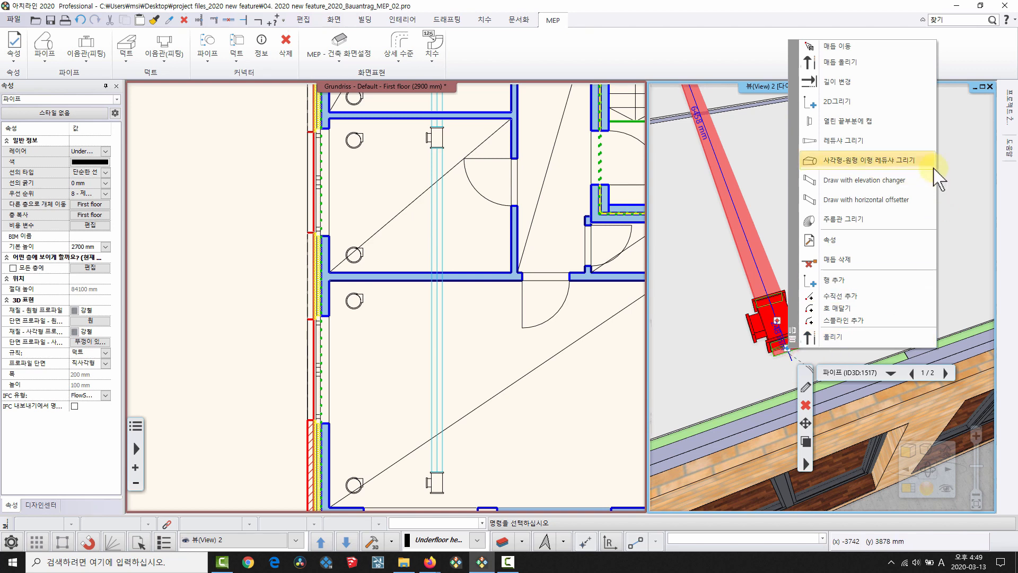
click(860, 121)
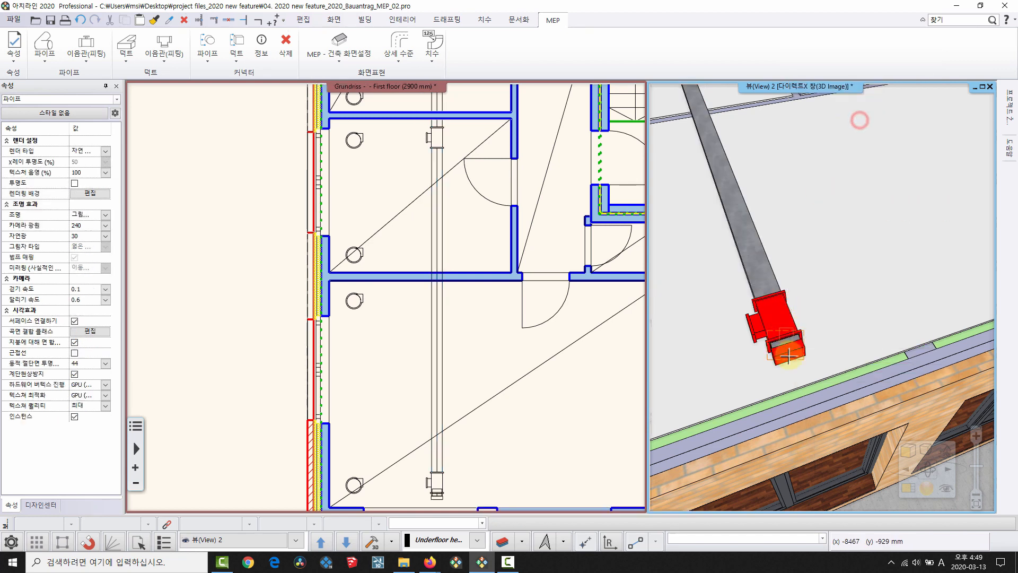
scroll(823, 339, down, 3)
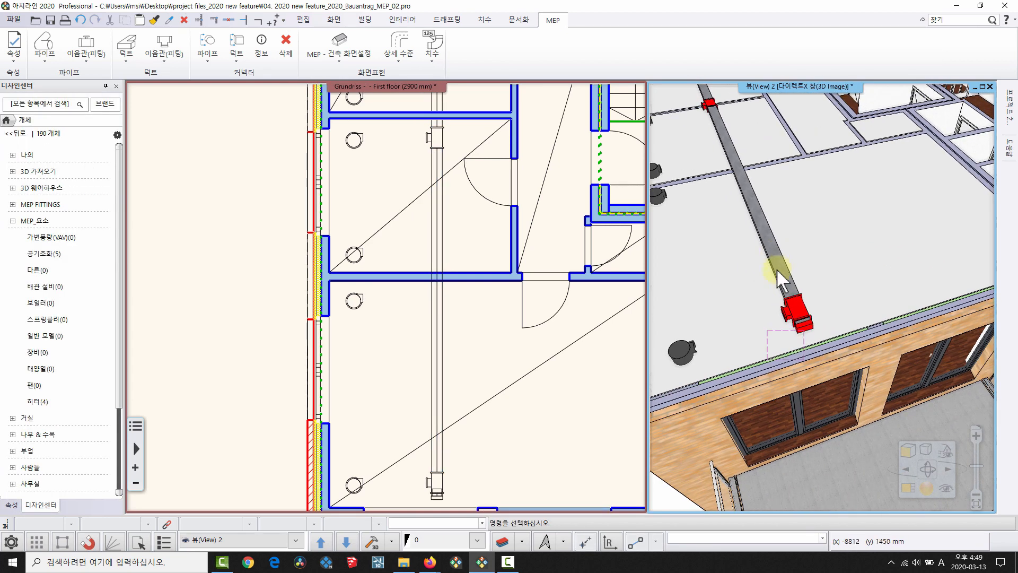
scroll(835, 348, down, 3)
middle_drag(784, 244, 794, 359)
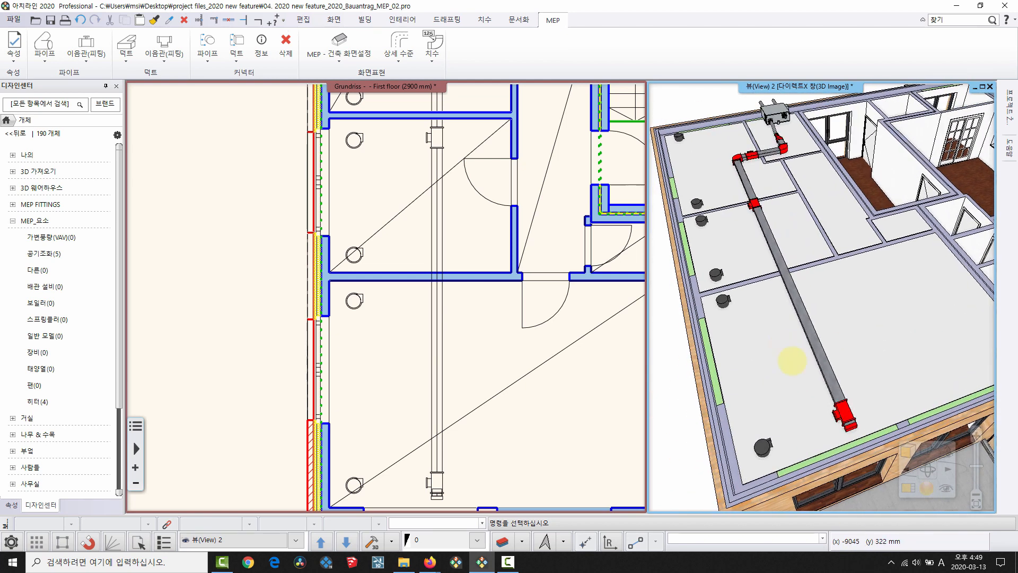
scroll(794, 360, down, 1)
Start a rectangular-to-round reducer from the first branch fitting, sized from the round diffuser's connector.
middle_drag(391, 427, 401, 328)
scroll(401, 329, up, 1)
scroll(443, 432, up, 3)
scroll(391, 311, up, 2)
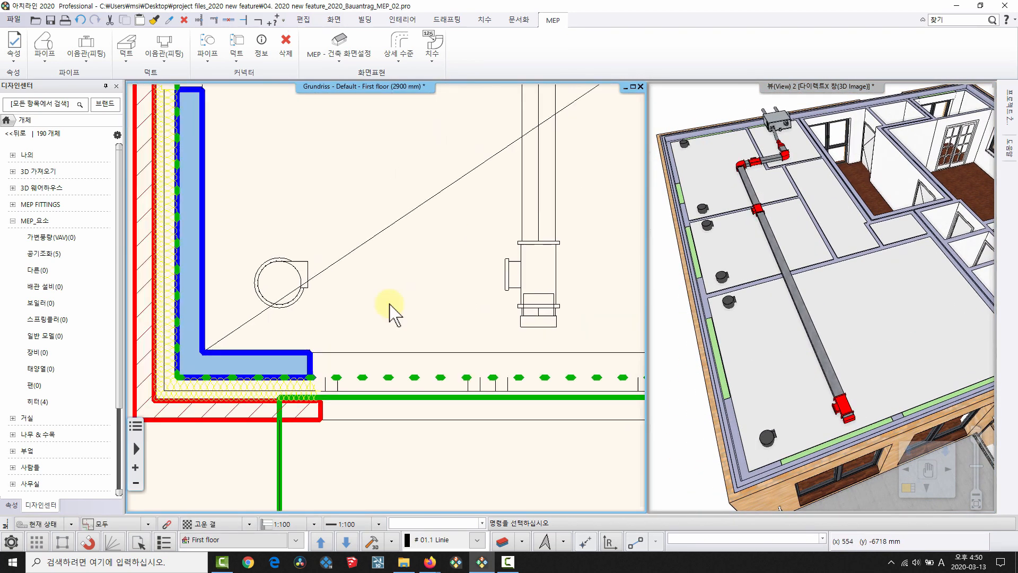
scroll(546, 313, up, 2)
click(537, 310)
right_click(534, 305)
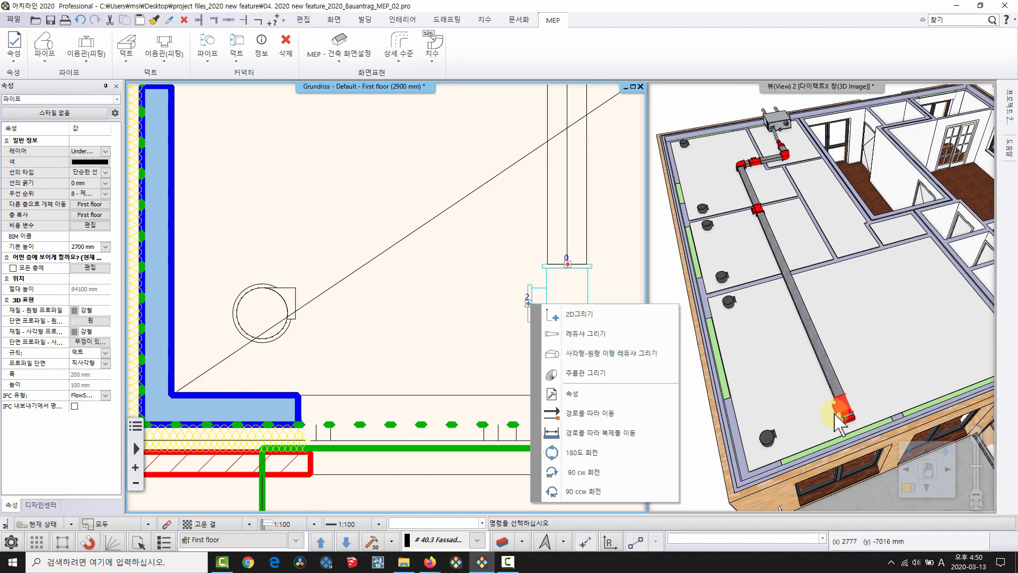
click(612, 354)
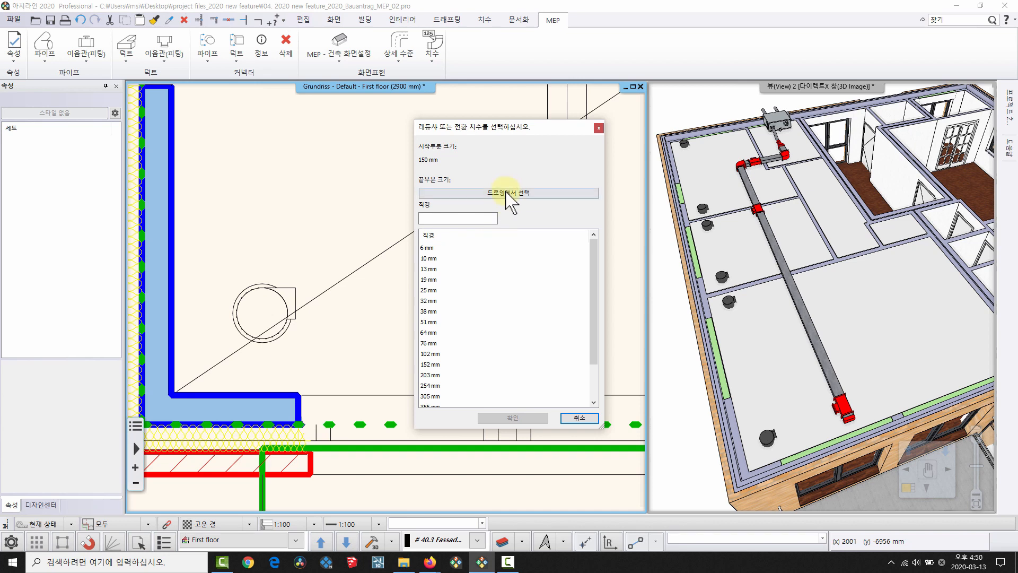
click(506, 193)
click(292, 300)
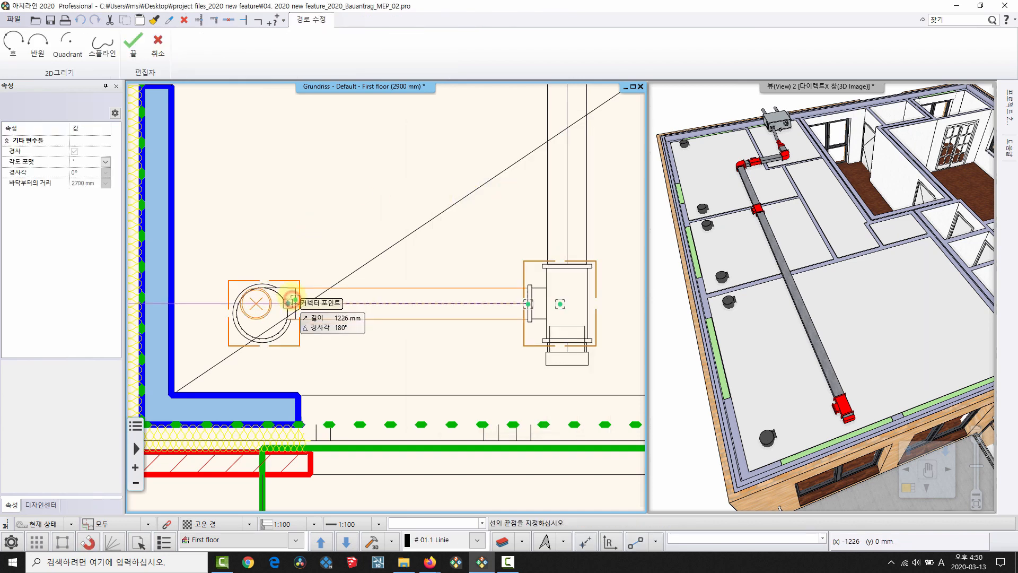
Route the reducer to the diffuser connector and check the connection in 3D.
click(446, 295)
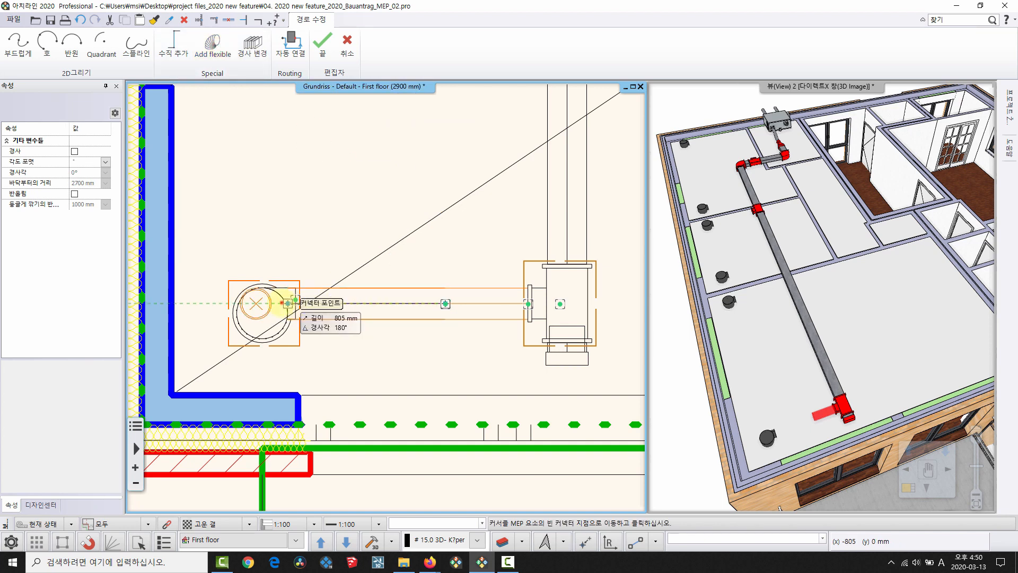
click(288, 303)
drag(784, 416, 802, 361)
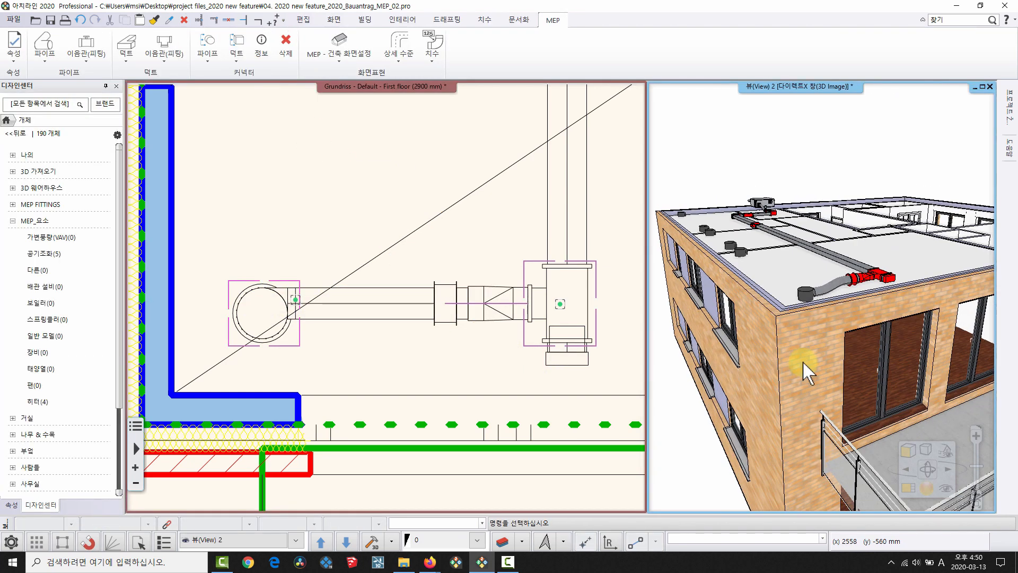
drag(820, 246, 800, 391)
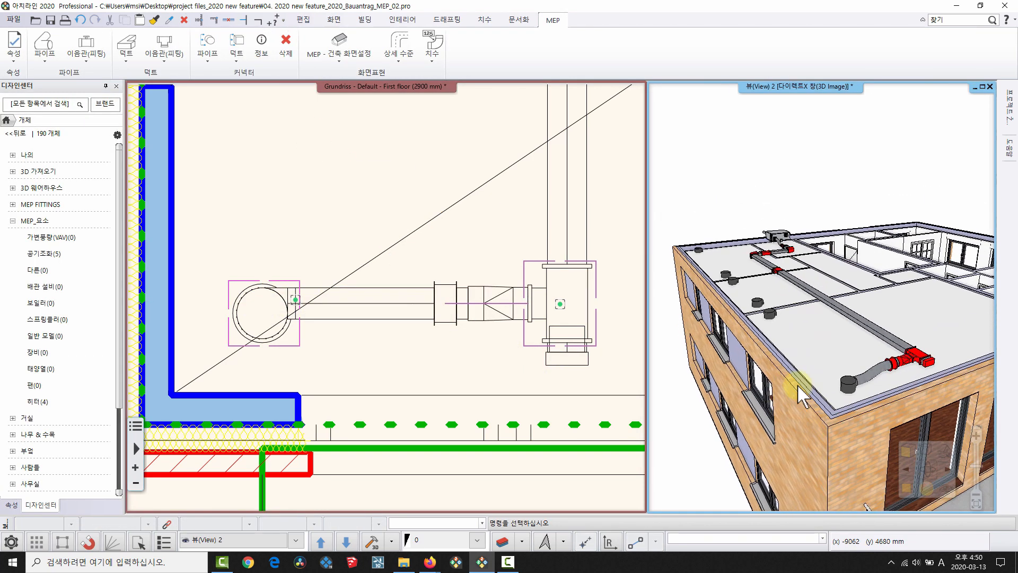
drag(799, 270, 780, 341)
middle_drag(779, 341, 806, 369)
Start a rectangular-to-round reducer from the next branch fitting, sized from its room's round diffuser.
scroll(354, 171, down, 3)
middle_drag(418, 140, 411, 357)
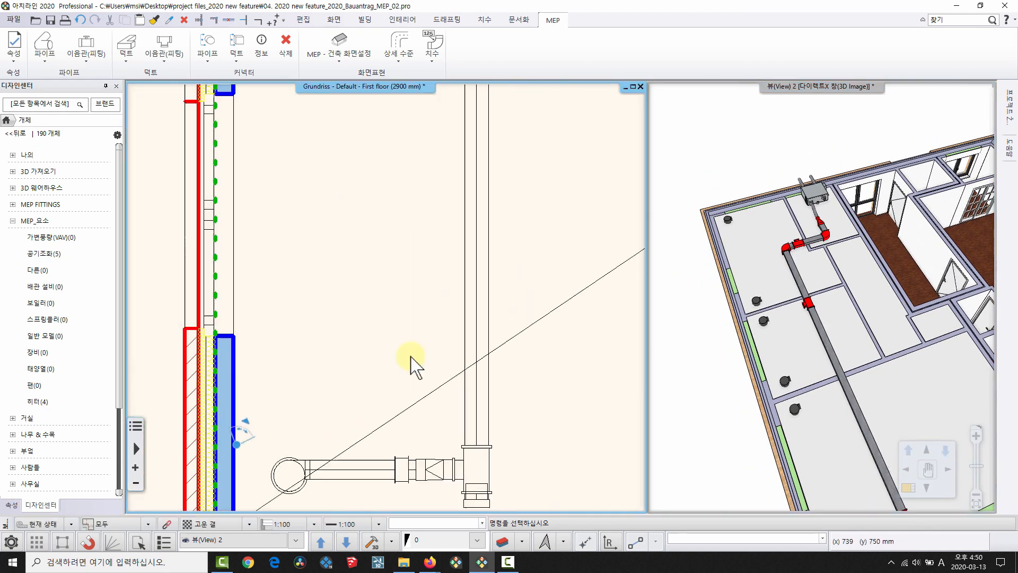
scroll(419, 329, down, 3)
middle_drag(432, 186, 461, 448)
scroll(501, 350, up, 4)
middle_drag(437, 87, 507, 258)
click(508, 259)
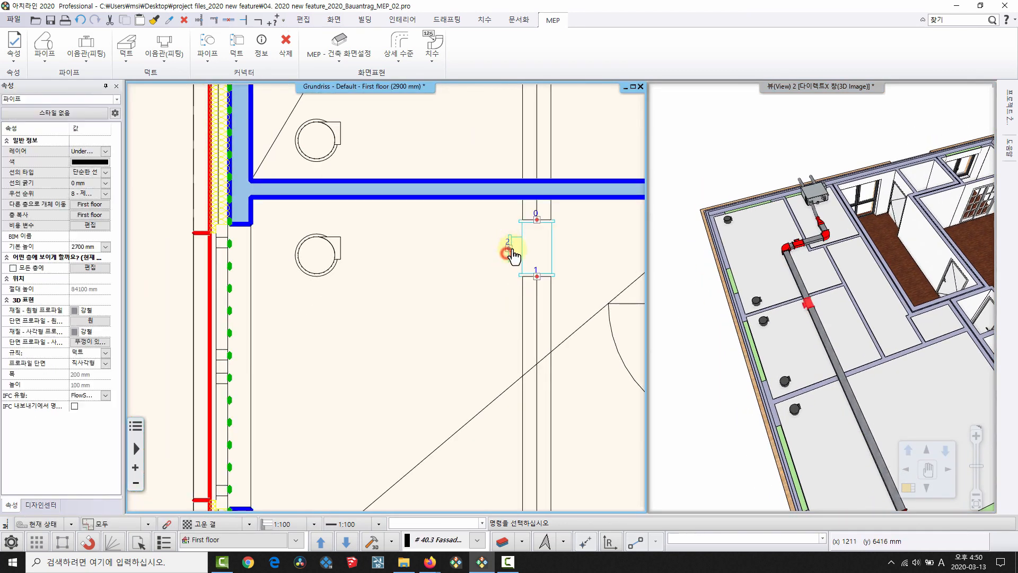
right_click(513, 250)
click(576, 296)
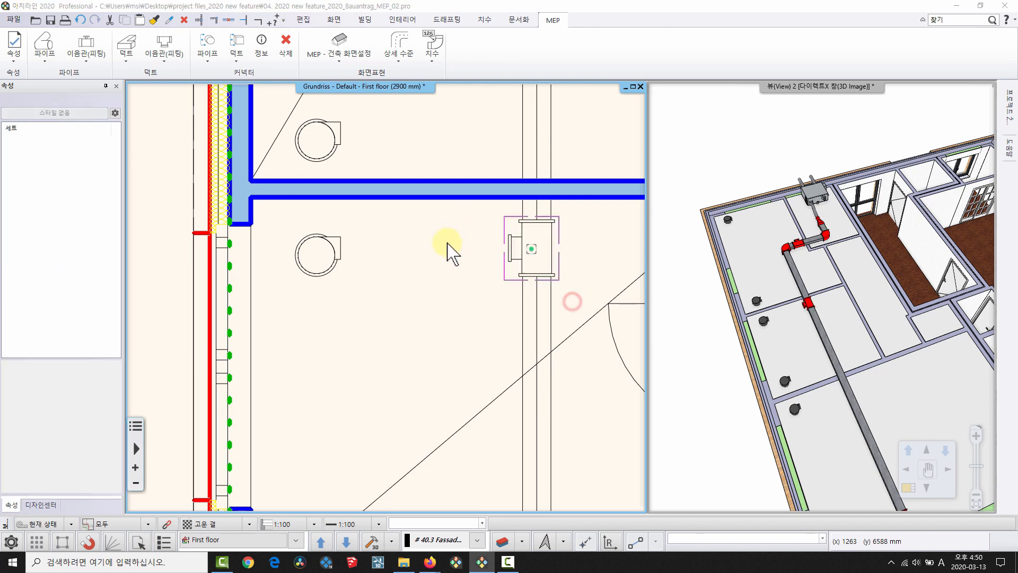
click(493, 190)
click(344, 251)
Route the flexible duct through one point to the diffuser connector and check it in 3D.
click(448, 263)
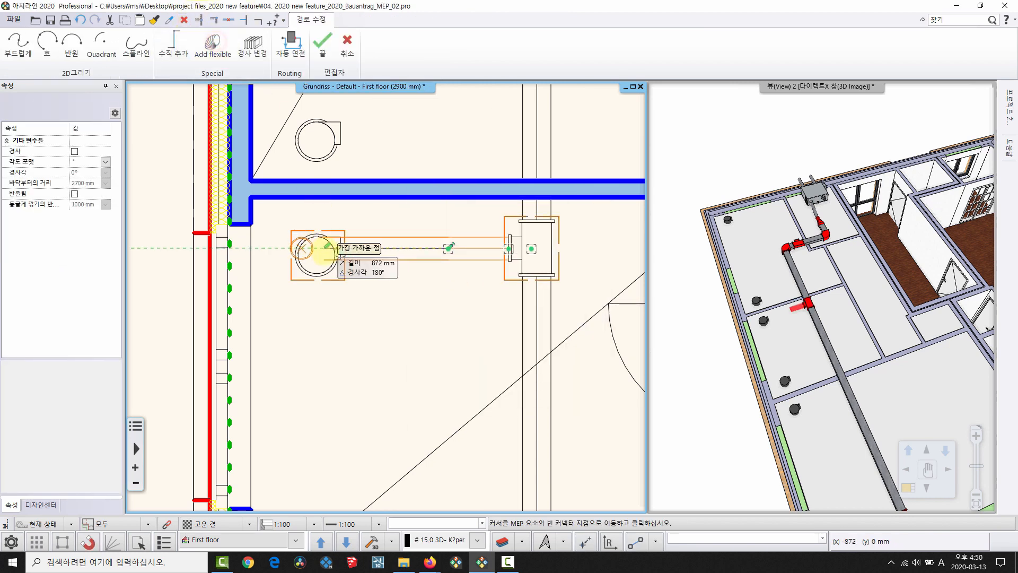
click(336, 249)
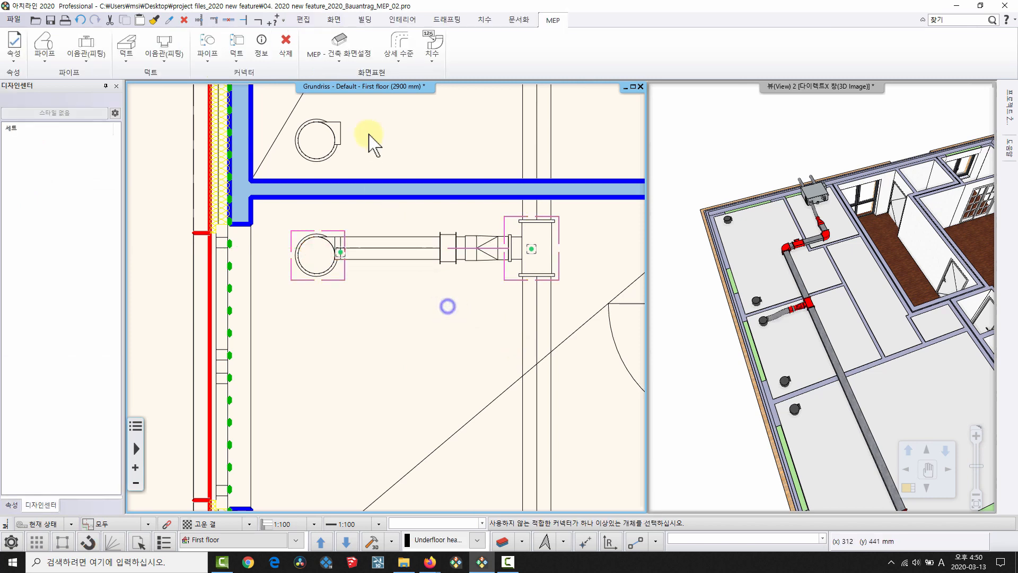
scroll(403, 238, down, 3)
middle_drag(399, 229, 350, 471)
middle_drag(752, 478, 743, 289)
scroll(400, 375, up, 4)
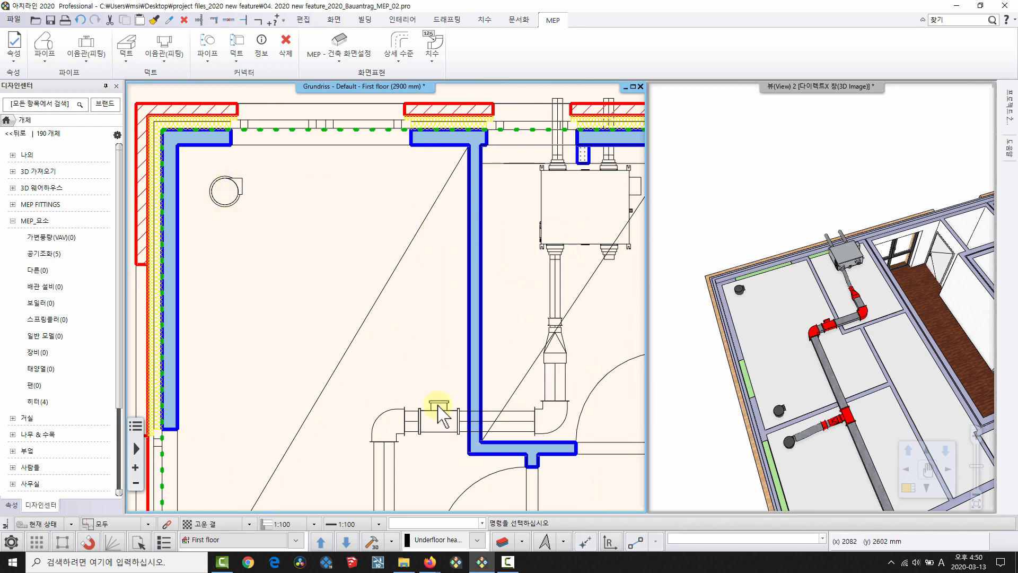
Start a rectangular-to-round reducer from the bottom fitting, targeting the corner round duct with a route point above.
click(439, 414)
right_click(438, 397)
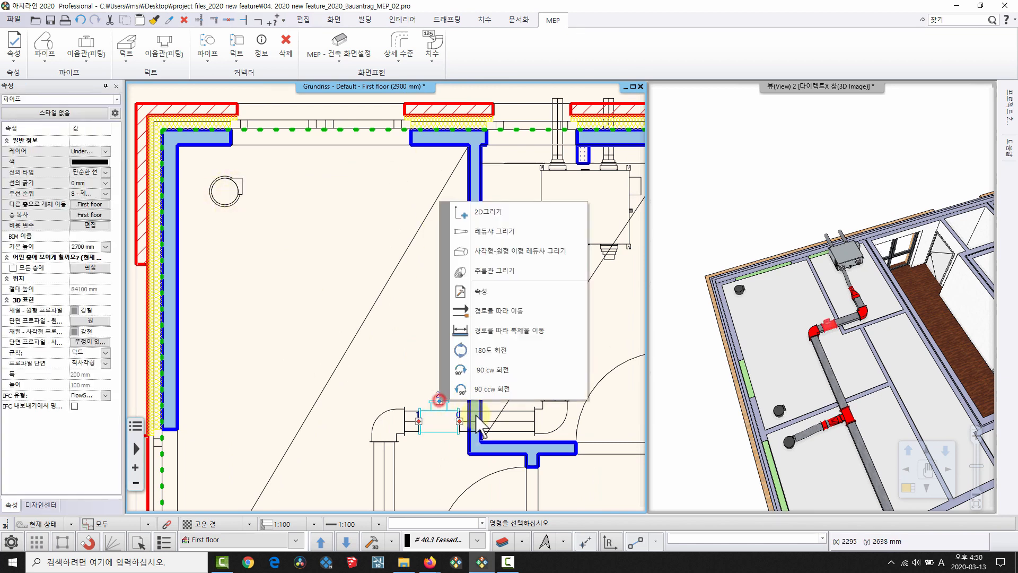
click(568, 250)
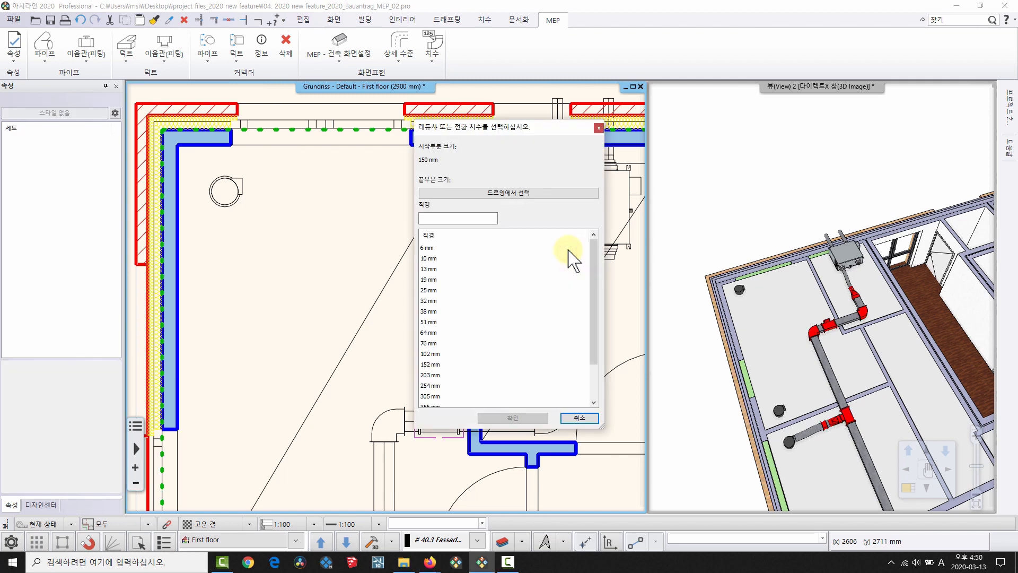
click(546, 192)
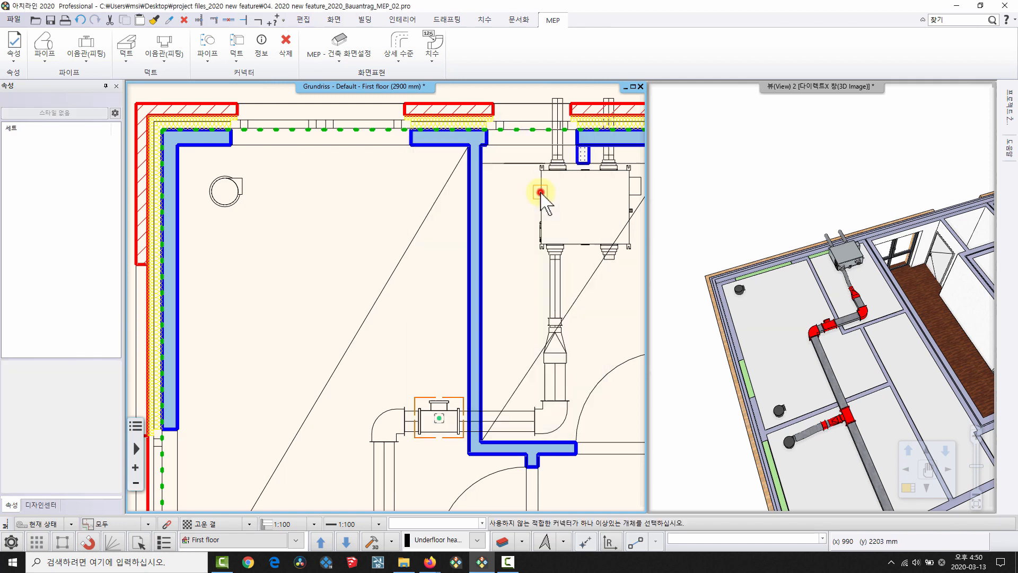
click(229, 178)
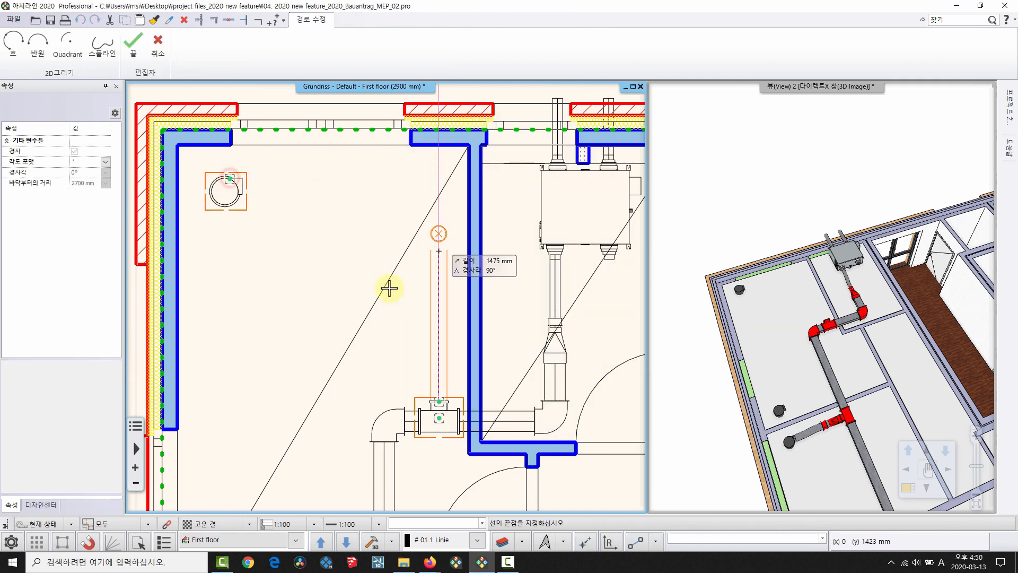
click(426, 346)
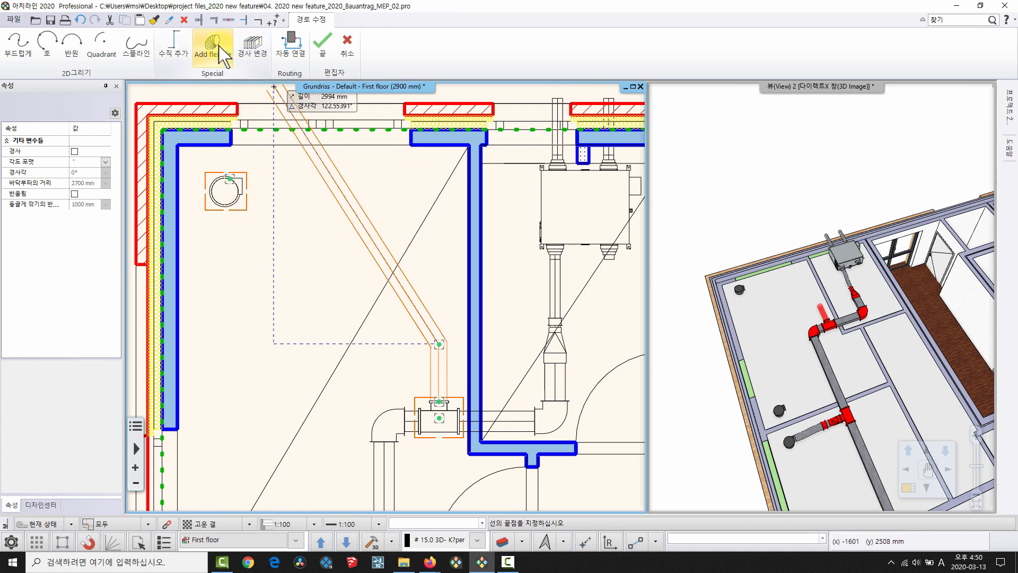
Auto-connect (자동 연결) the duct to the round diffuser and inspect the elbowed route in 3D.
click(291, 48)
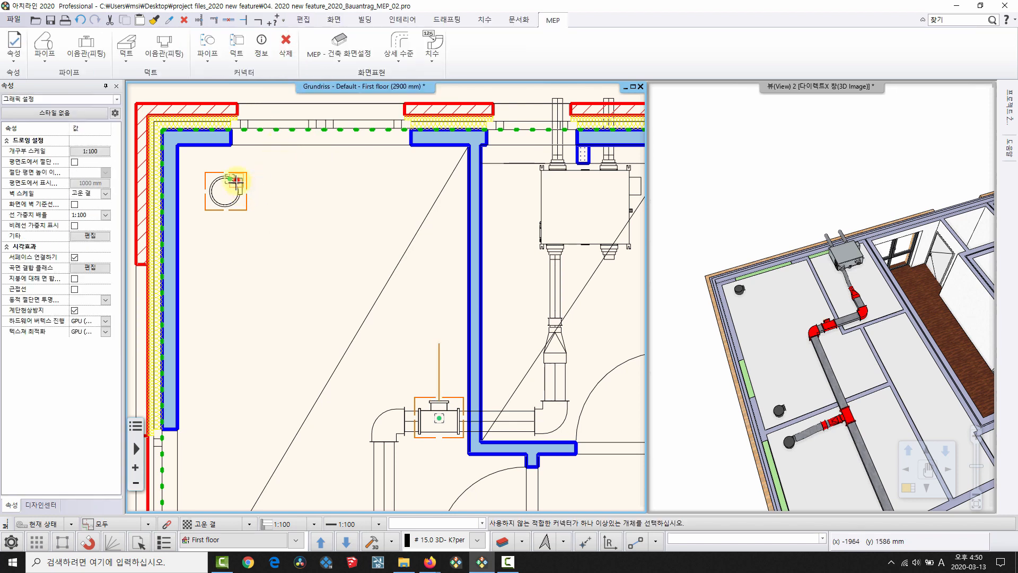
click(352, 214)
middle_drag(816, 336, 762, 342)
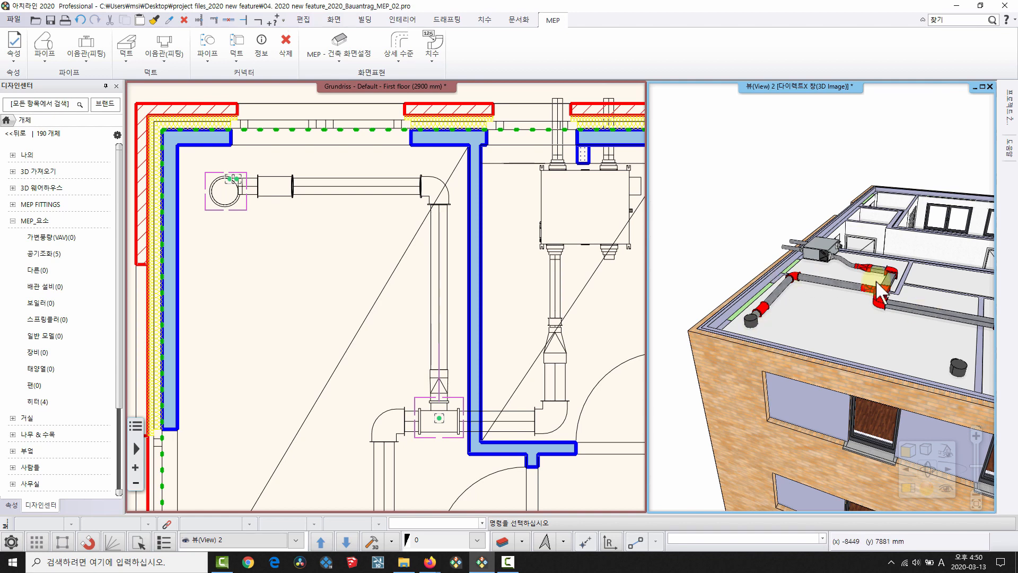
middle_drag(876, 282, 867, 372)
click(352, 342)
scroll(350, 344, down, 2)
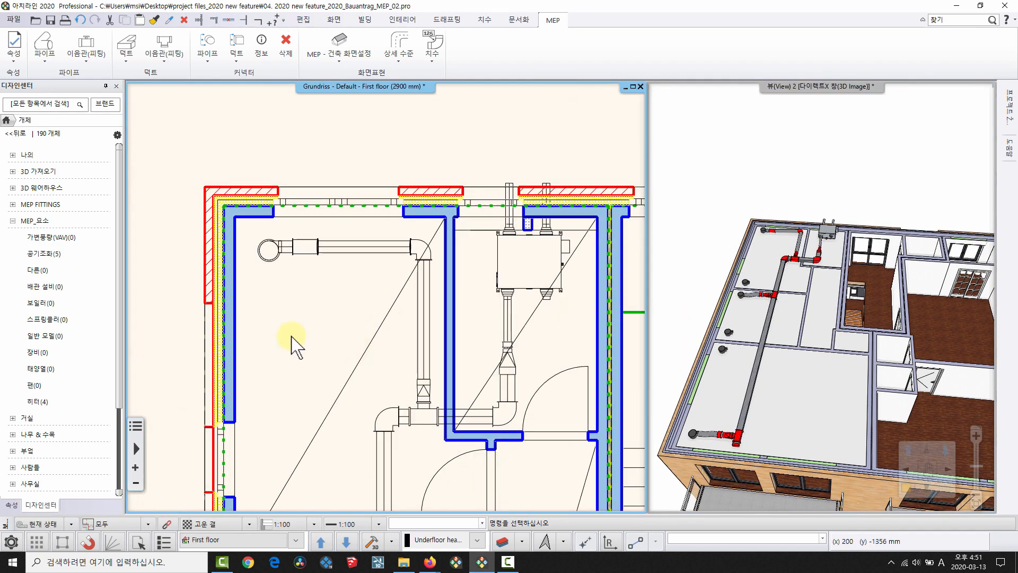
middle_drag(393, 423, 407, 190)
scroll(457, 306, down, 2)
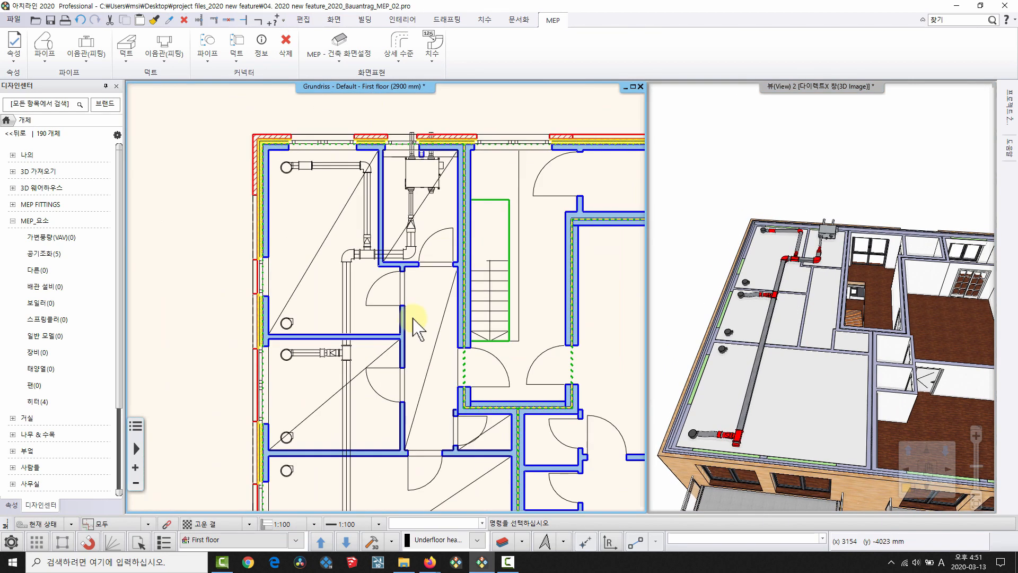
middle_drag(343, 413, 329, 302)
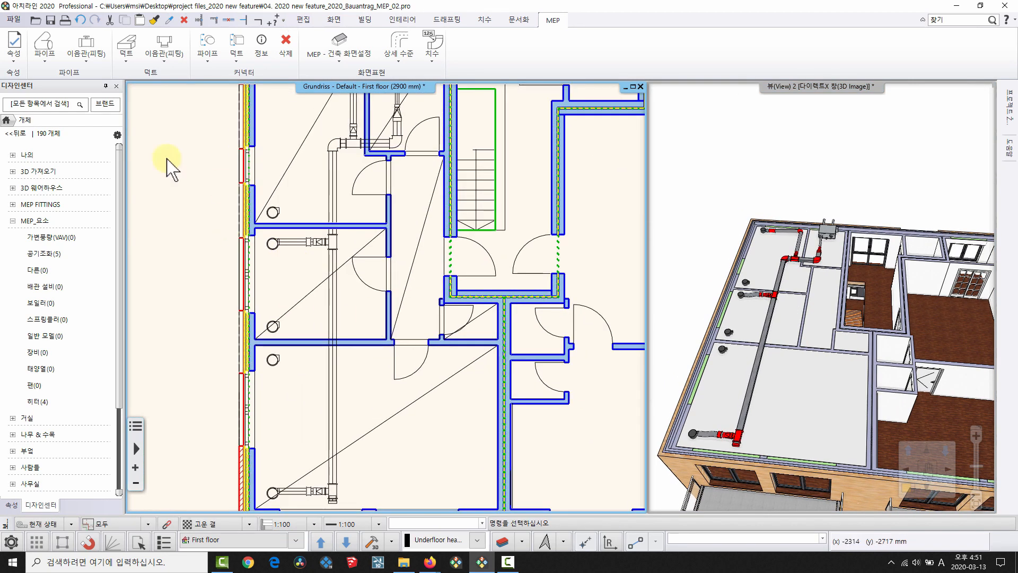
Set the round duct properties to 2900 mm base height and 160 mm diameter.
click(127, 57)
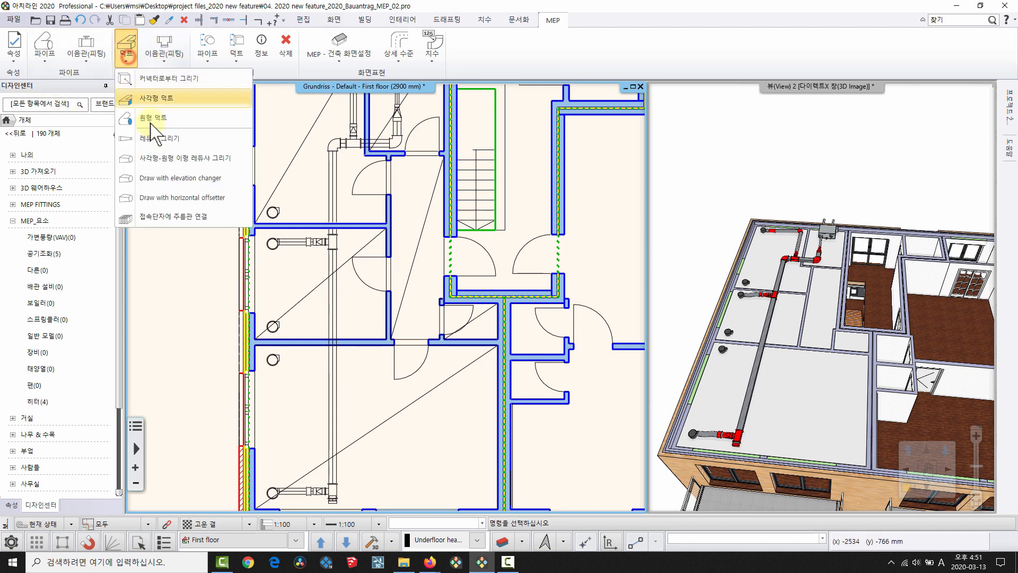
click(127, 58)
click(126, 58)
click(157, 118)
right_click(157, 117)
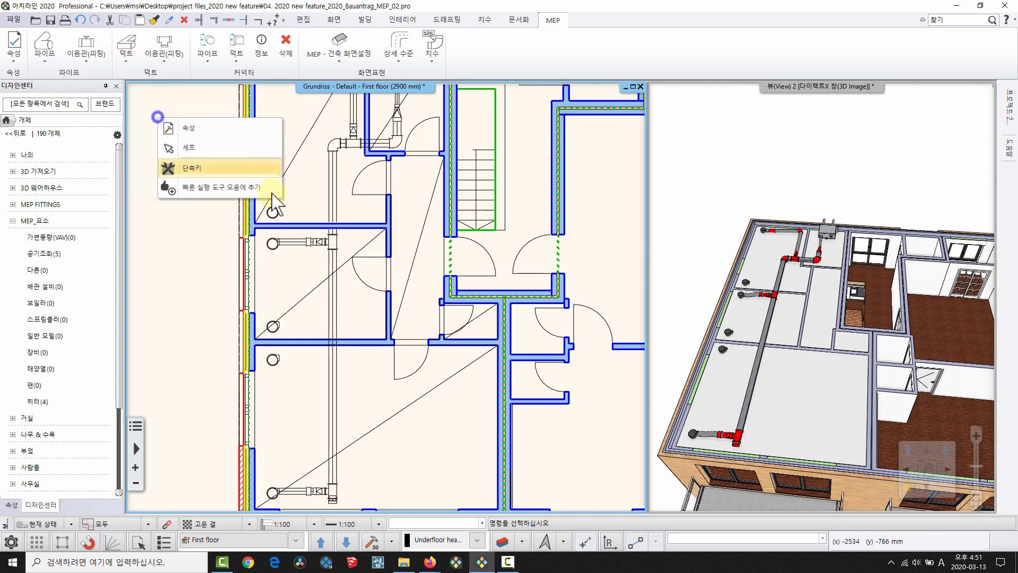
click(234, 131)
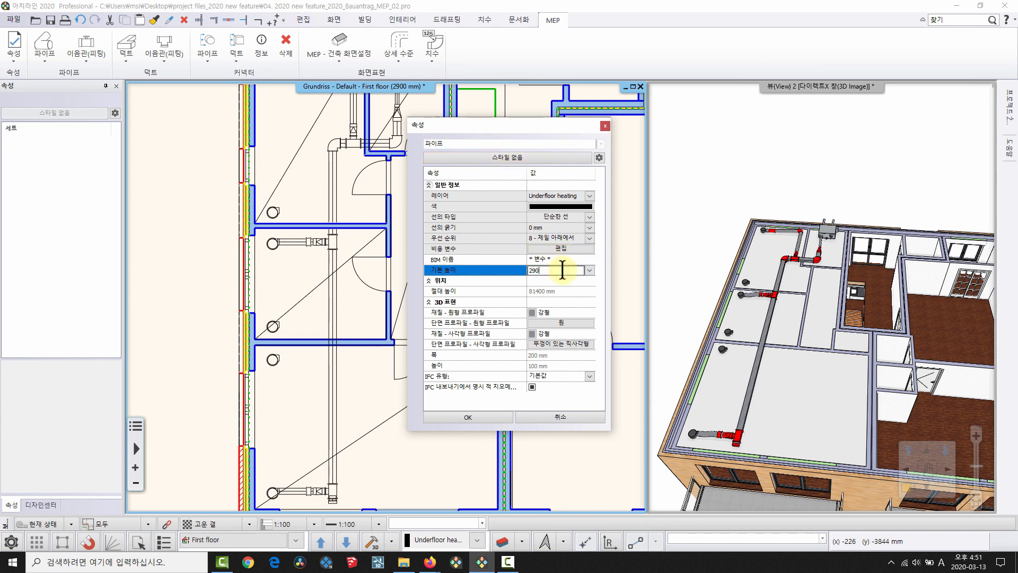
click(586, 323)
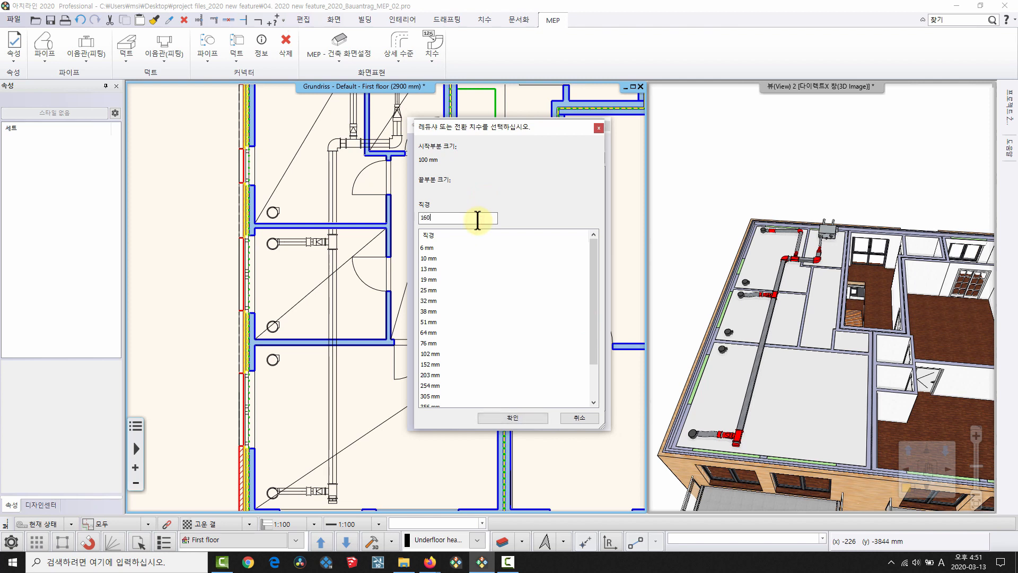
click(537, 418)
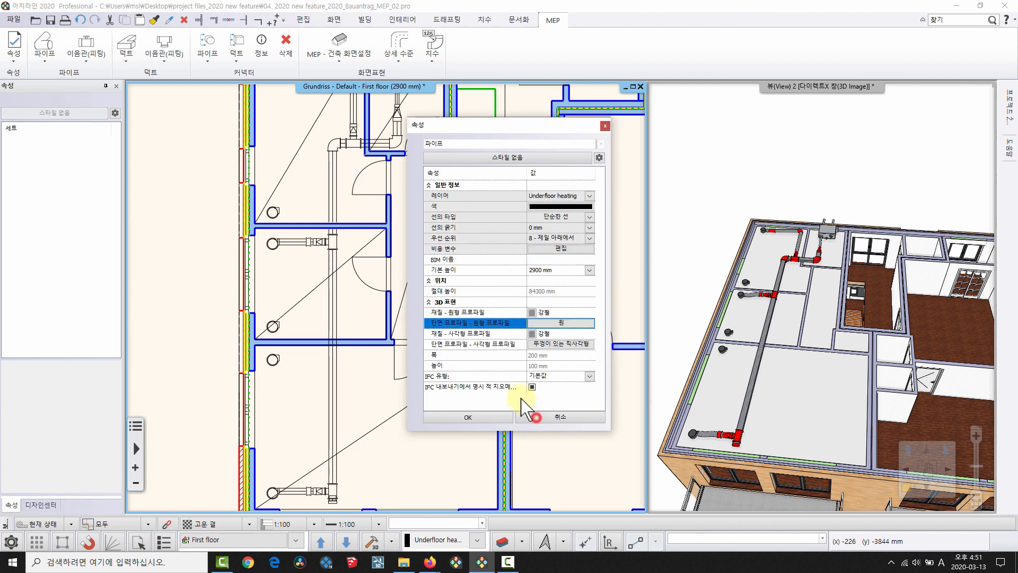
click(477, 417)
Draw the round duct from the unit's outlet with a short downward leg and a leftward leg.
click(126, 50)
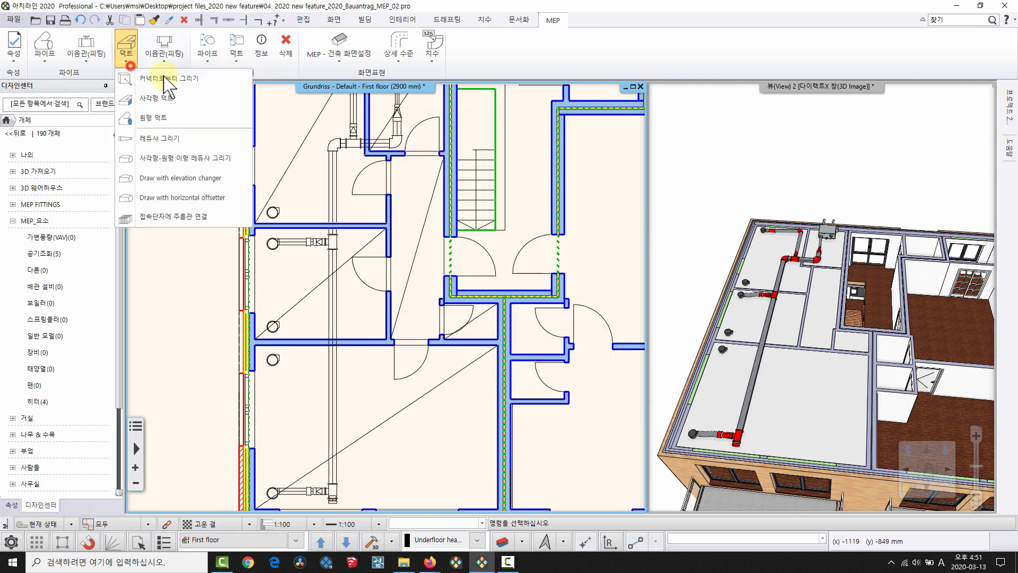
click(153, 117)
scroll(443, 199, up, 5)
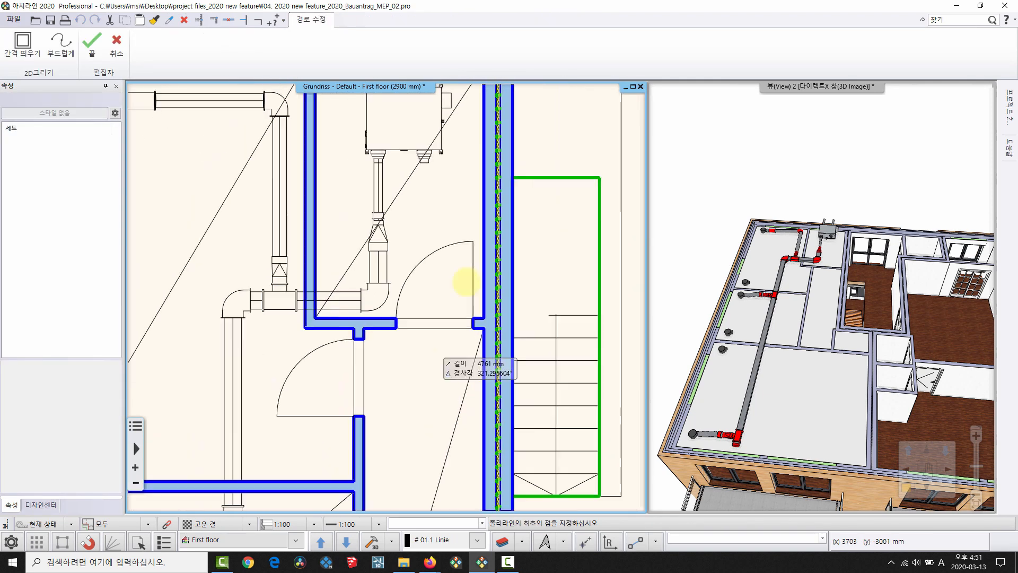
middle_drag(365, 123, 407, 167)
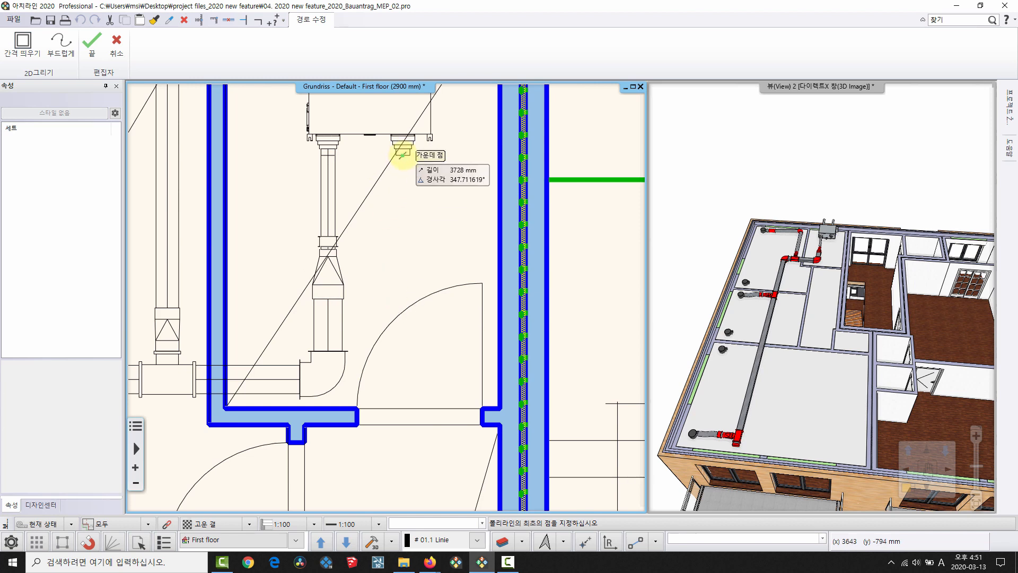
scroll(403, 155, up, 2)
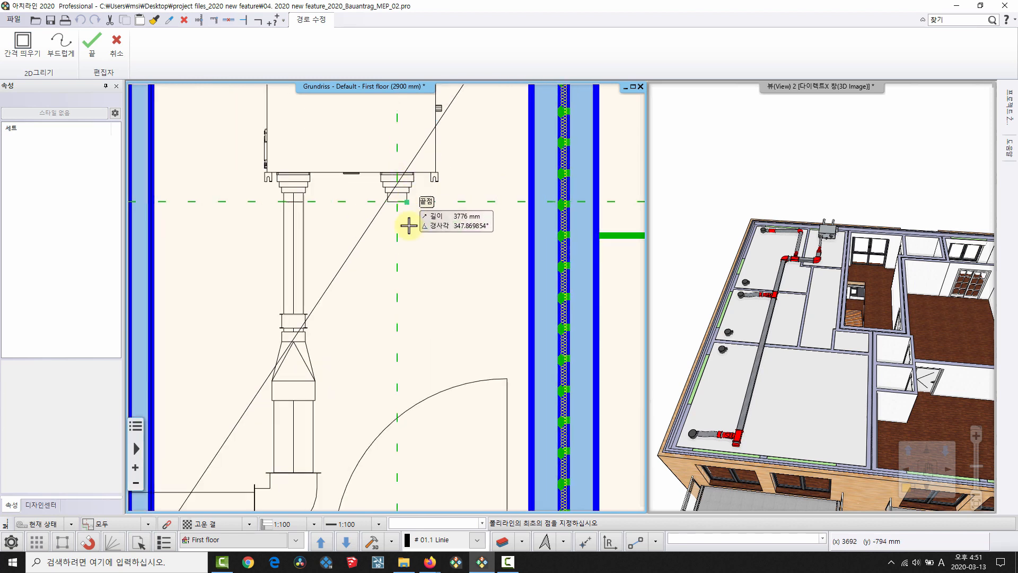
click(395, 397)
middle_drag(396, 398, 438, 273)
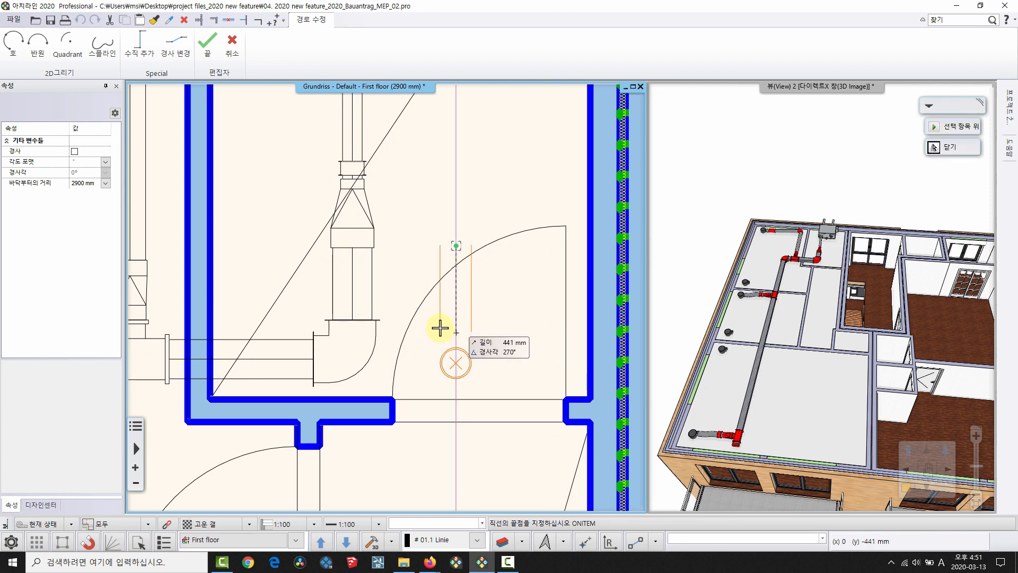
click(442, 325)
scroll(395, 301, down, 2)
middle_drag(239, 315, 523, 281)
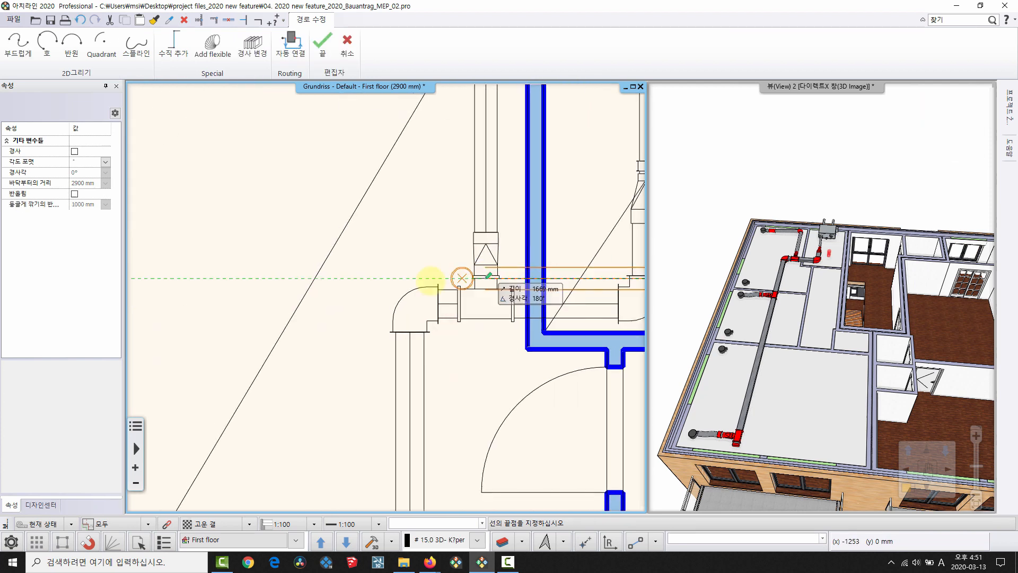
click(362, 292)
Extend the duct in a long downward run into the rooms below.
scroll(389, 389, down, 2)
middle_drag(389, 389, 381, 282)
middle_drag(379, 372, 378, 266)
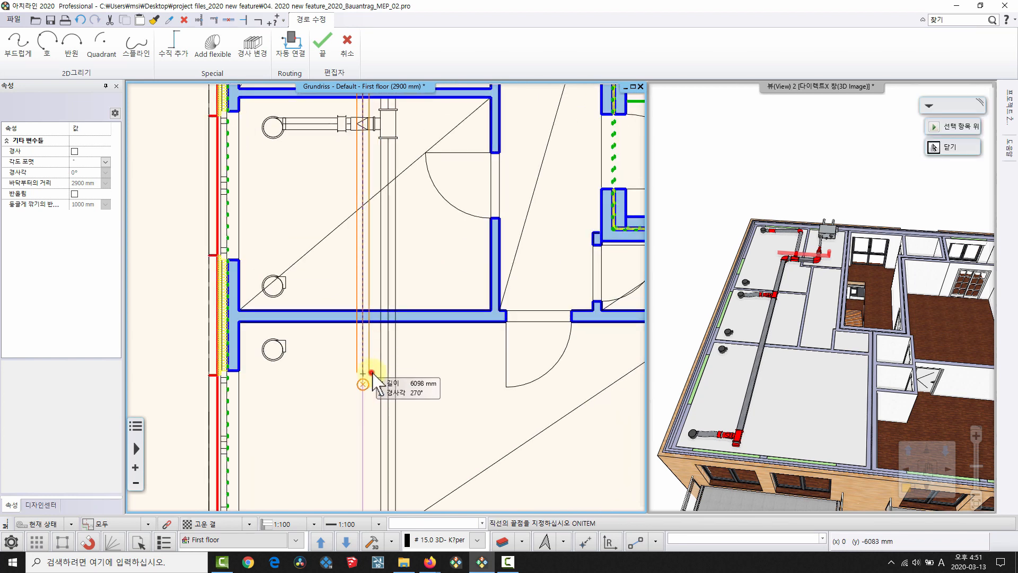
click(365, 373)
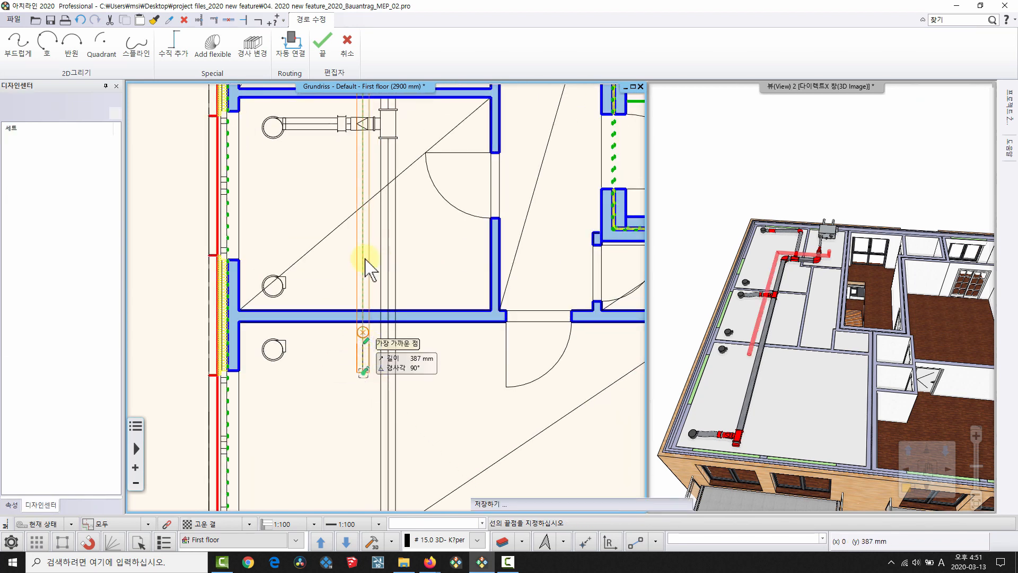
middle_drag(462, 237, 447, 382)
scroll(384, 302, down, 4)
middle_drag(366, 366, 363, 446)
middle_drag(414, 203, 422, 234)
scroll(416, 231, up, 3)
middle_drag(504, 299, 455, 312)
scroll(455, 311, up, 5)
Select the newly drawn 160 mm round duct and inspect it in the plan and 3D views.
click(448, 319)
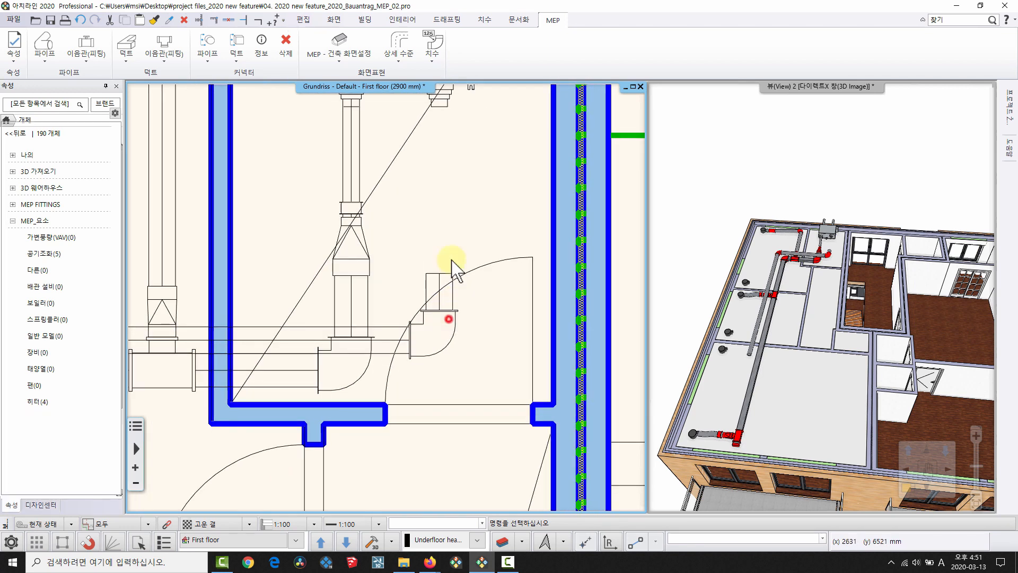
middle_drag(459, 275, 426, 373)
scroll(427, 373, up, 3)
click(389, 361)
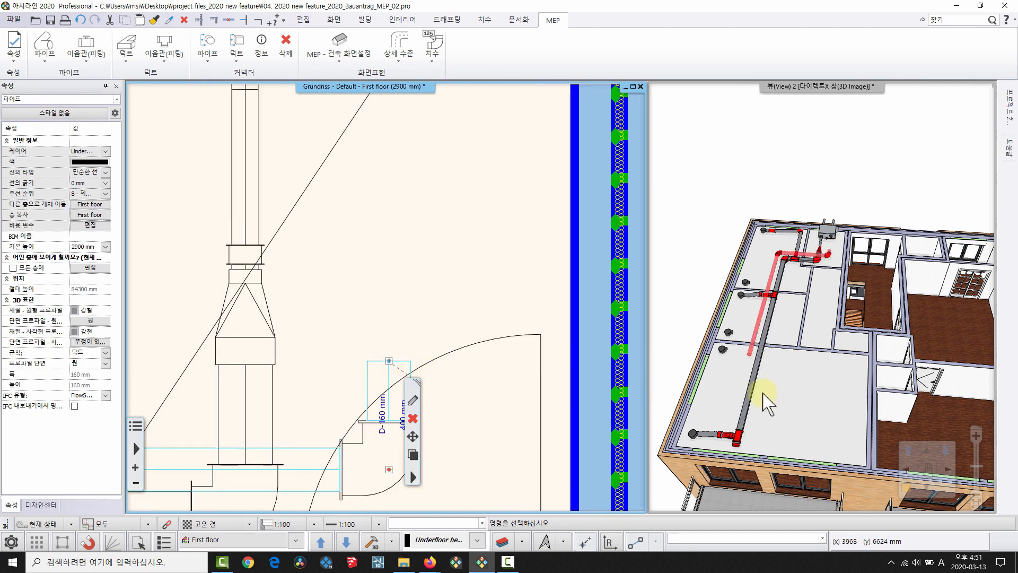
click(800, 450)
middle_drag(791, 244, 797, 341)
scroll(804, 282, up, 3)
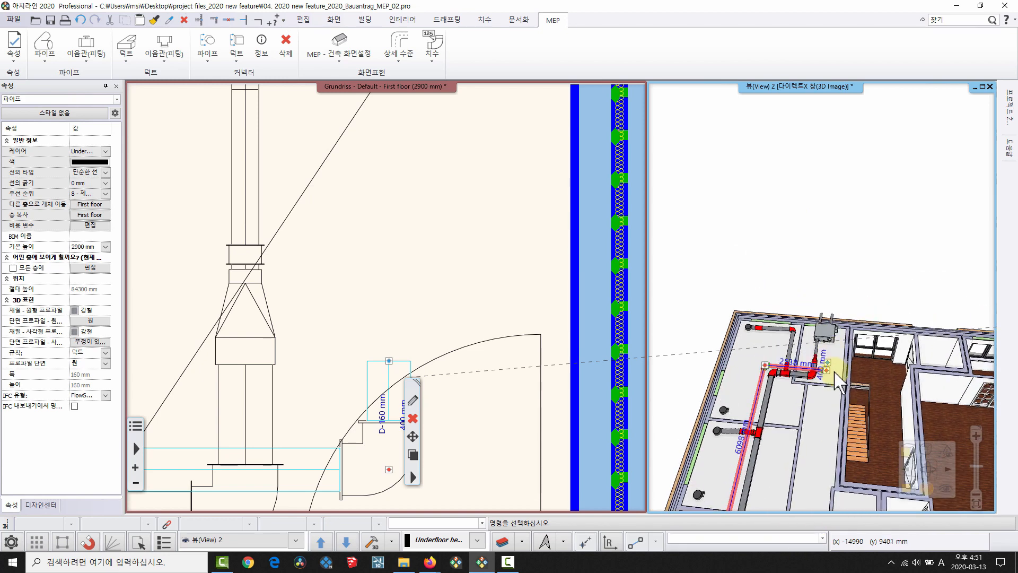
scroll(837, 376, up, 2)
scroll(767, 319, up, 4)
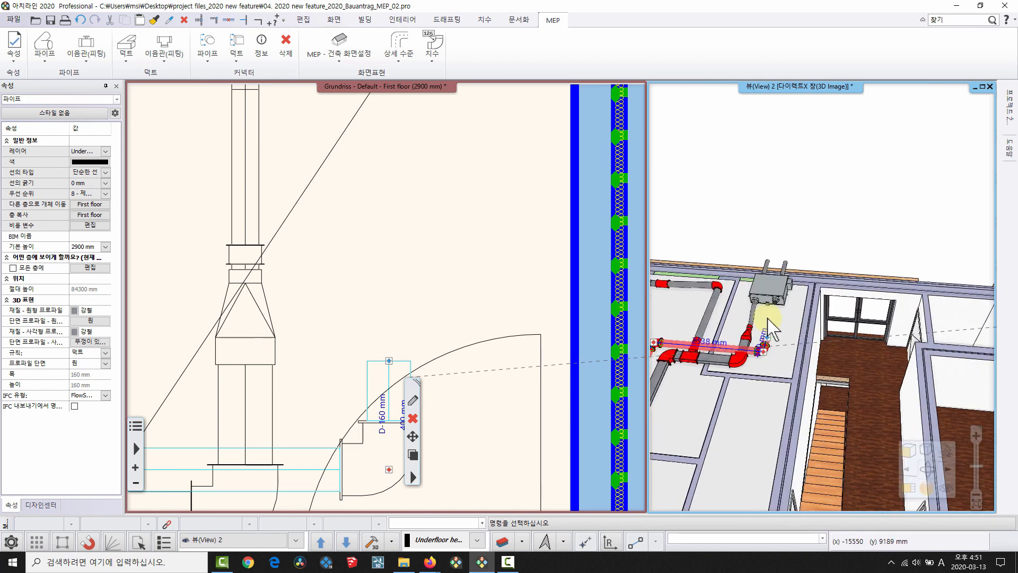
middle_drag(784, 342, 874, 277)
key(Escape)
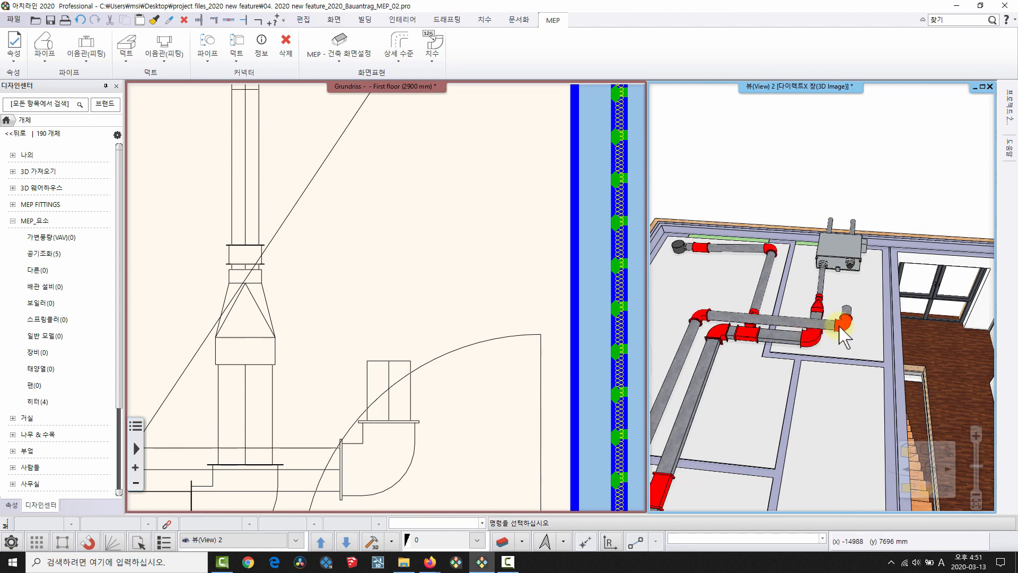
middle_drag(426, 194, 386, 260)
Run a reducer duct from the open end to the unit's 100 mm ReturnAir connector.
click(345, 420)
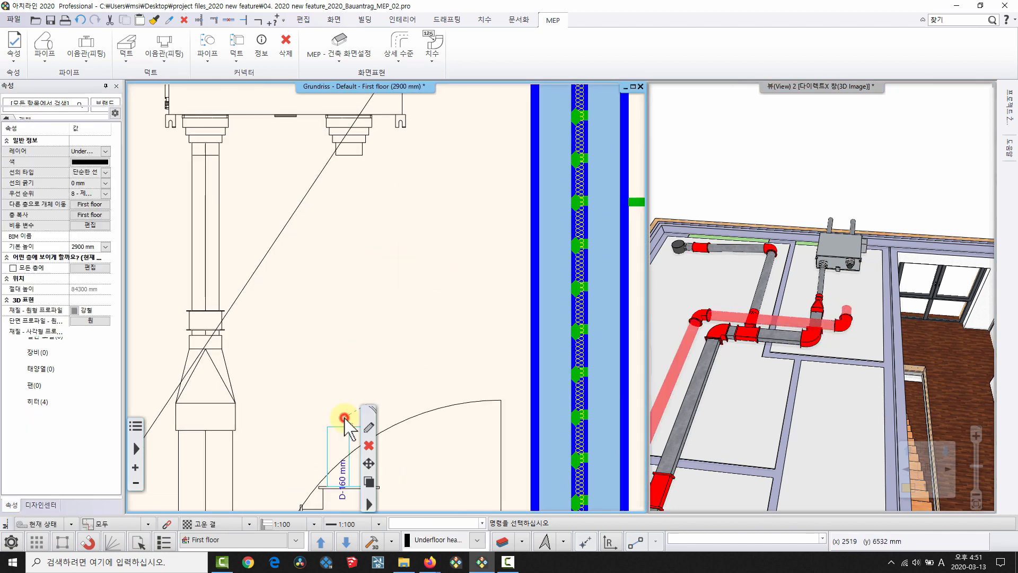
click(349, 425)
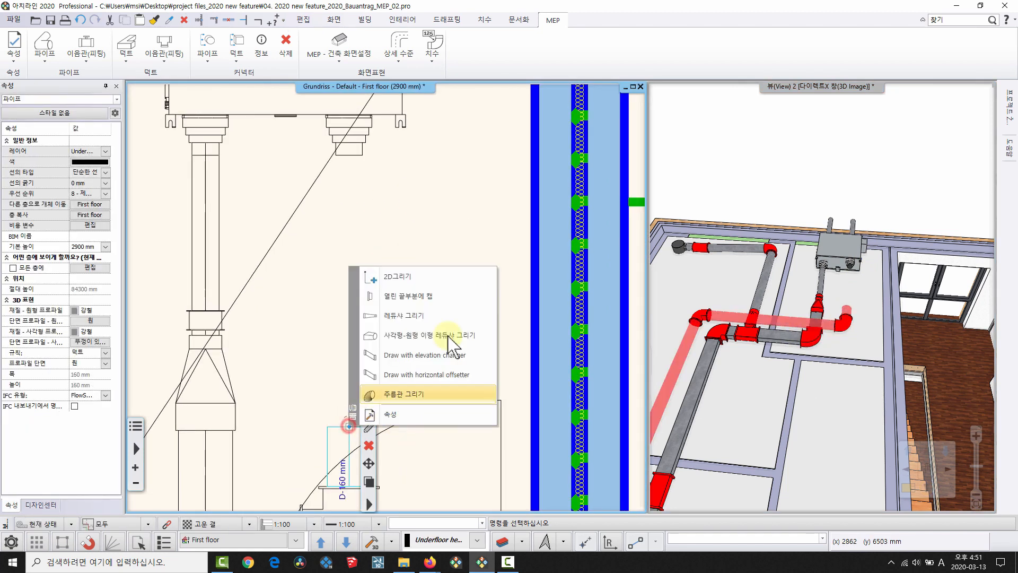
click(426, 319)
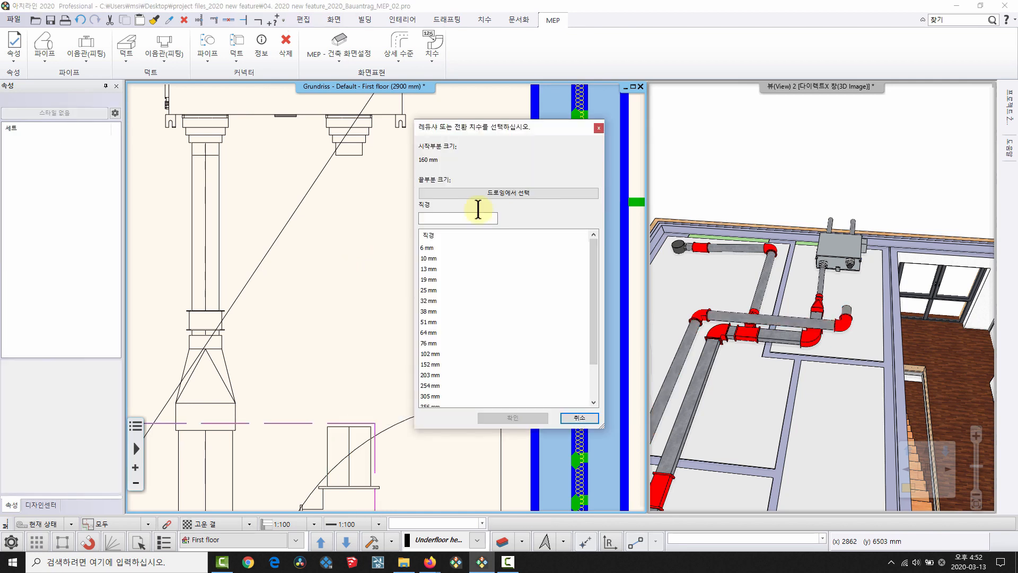
click(492, 190)
click(349, 143)
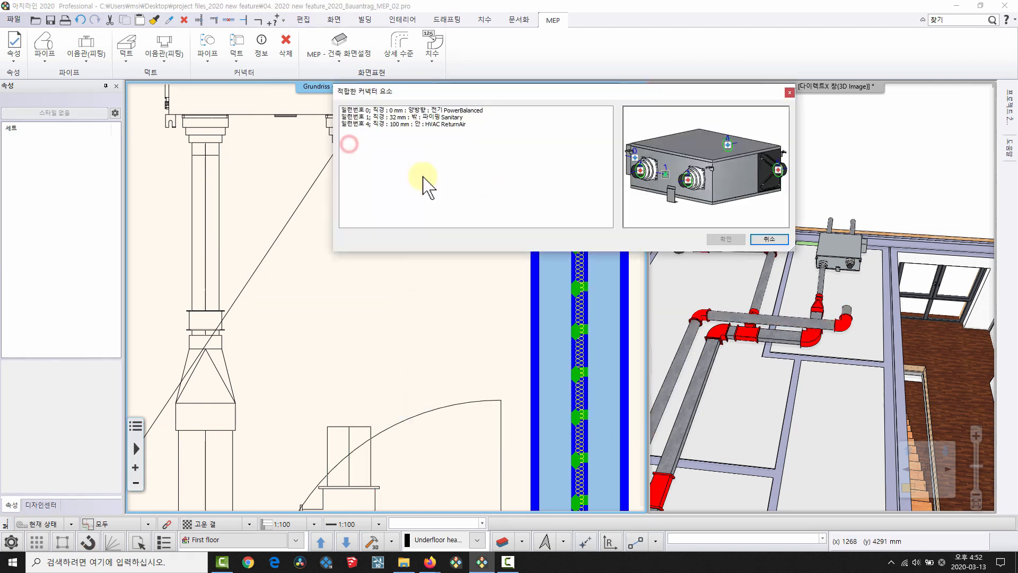
click(387, 124)
click(725, 239)
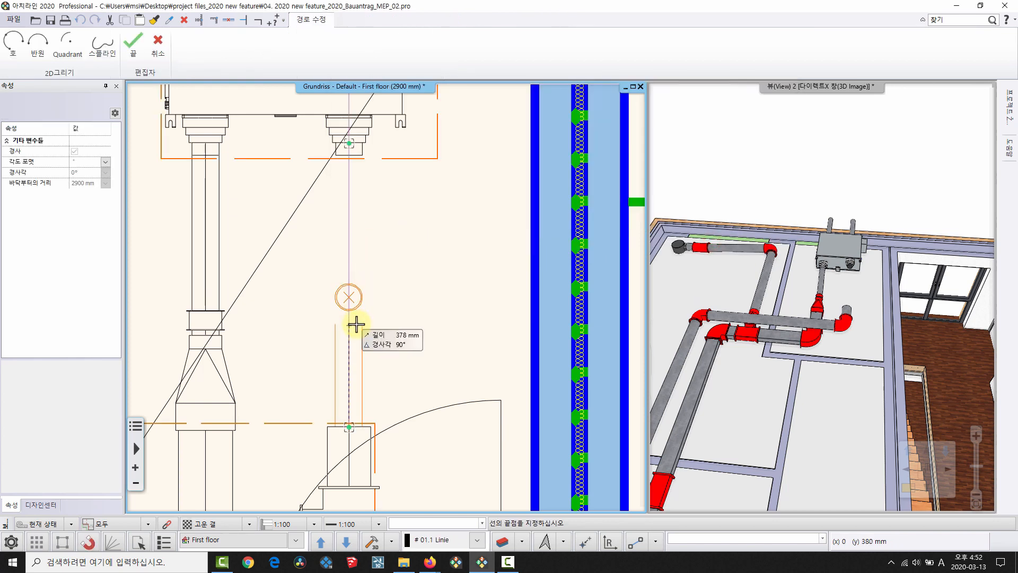
click(354, 325)
click(214, 50)
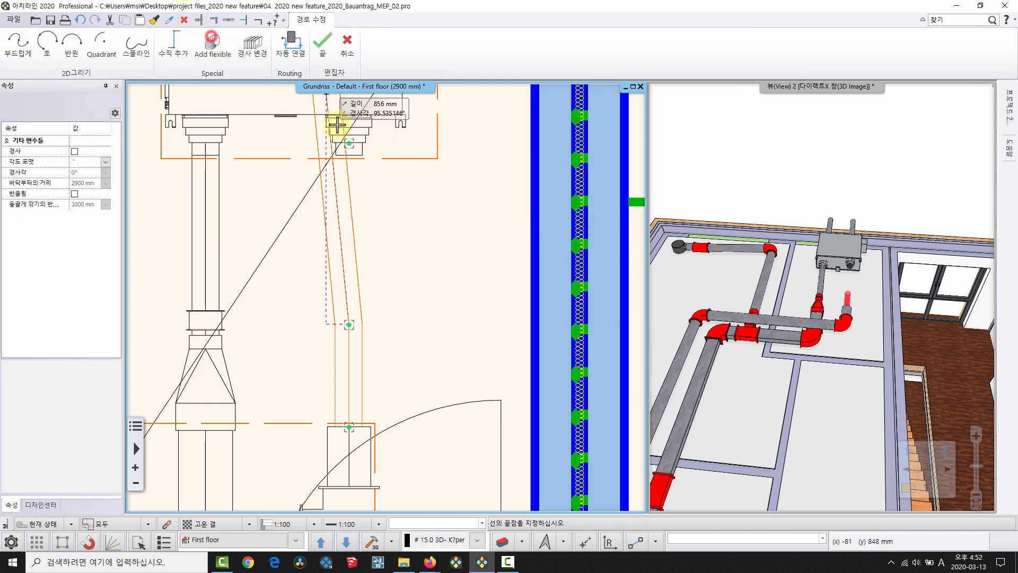
click(346, 141)
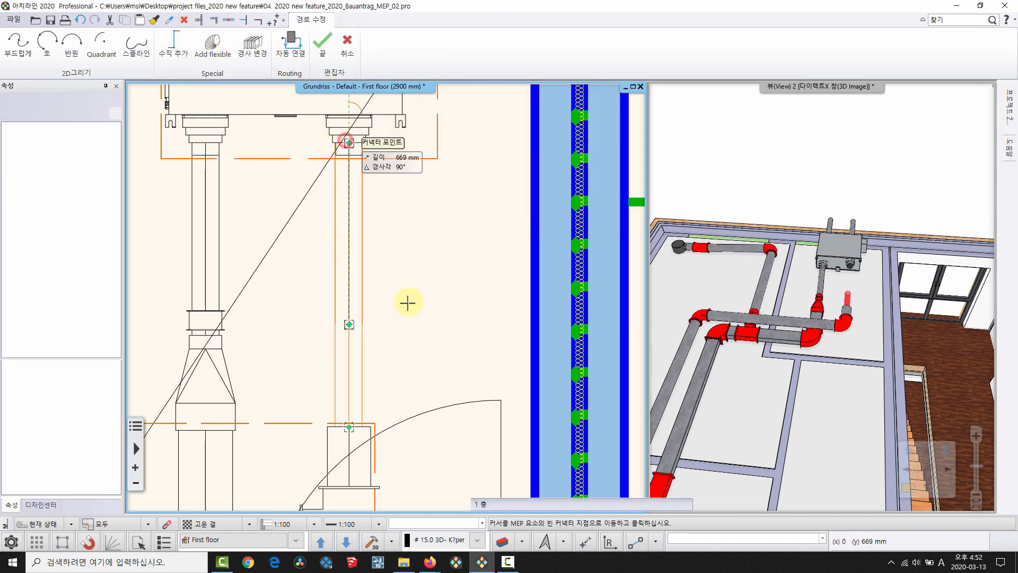
Orbit and zoom the 3D model to inspect the new duct, then reactivate the floor plan.
middle_drag(806, 368, 949, 245)
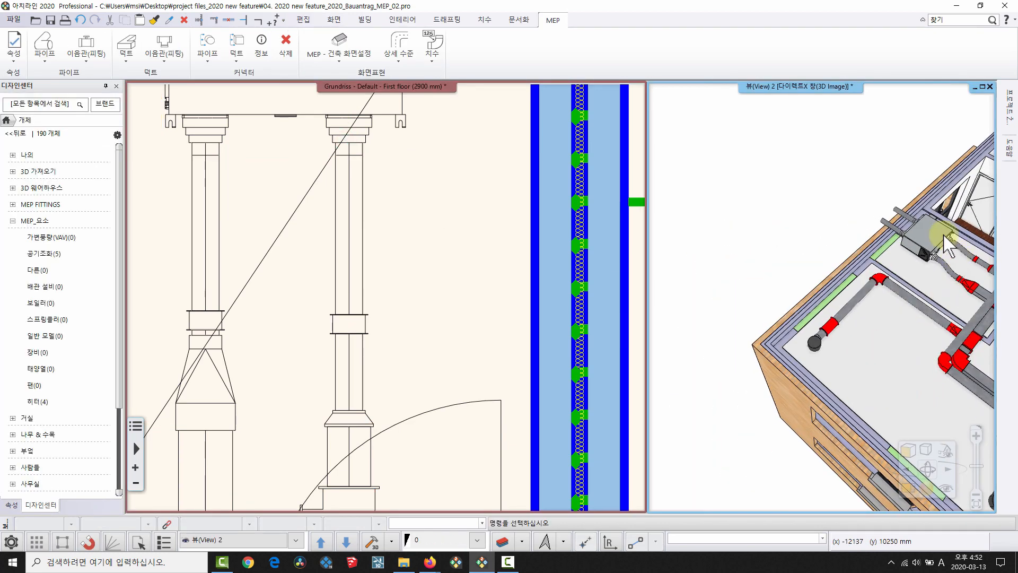
middle_drag(917, 379, 703, 245)
scroll(792, 306, down, 3)
click(299, 307)
scroll(455, 227, down, 4)
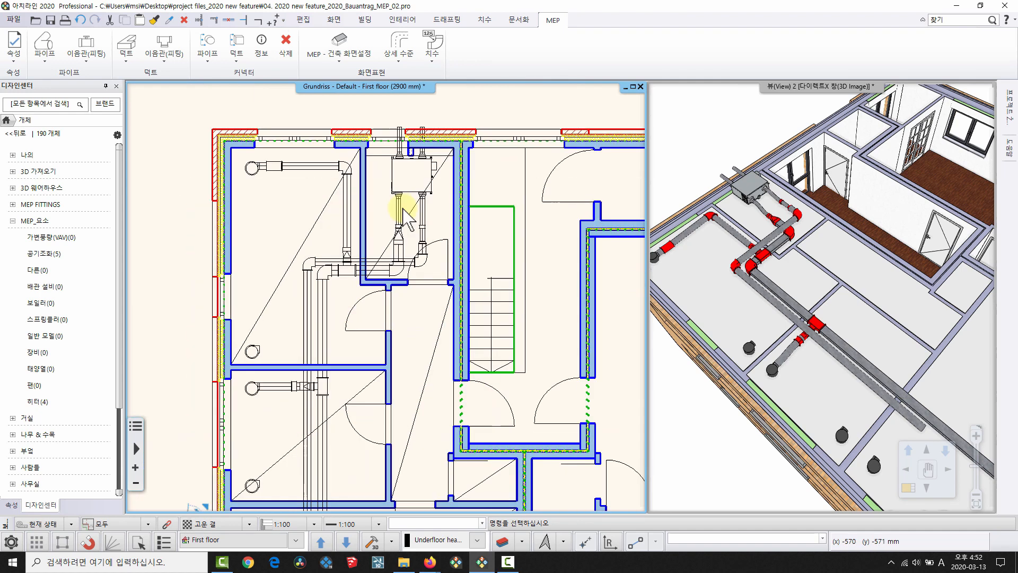
Add a T fitting to the vertical round duct and align it with the first fixture.
scroll(364, 295, up, 4)
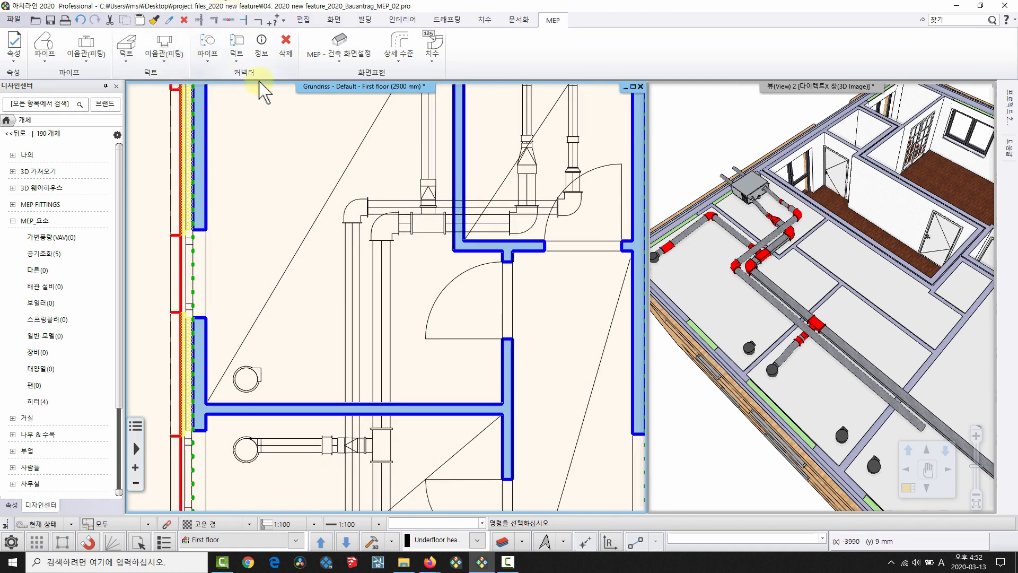
click(165, 53)
click(214, 119)
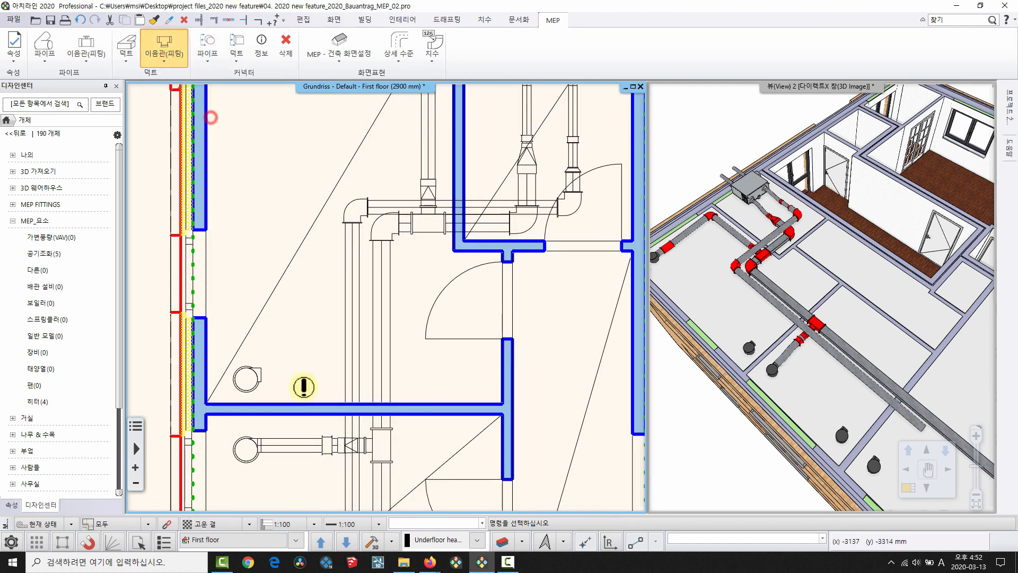
scroll(364, 318, up, 3)
click(427, 285)
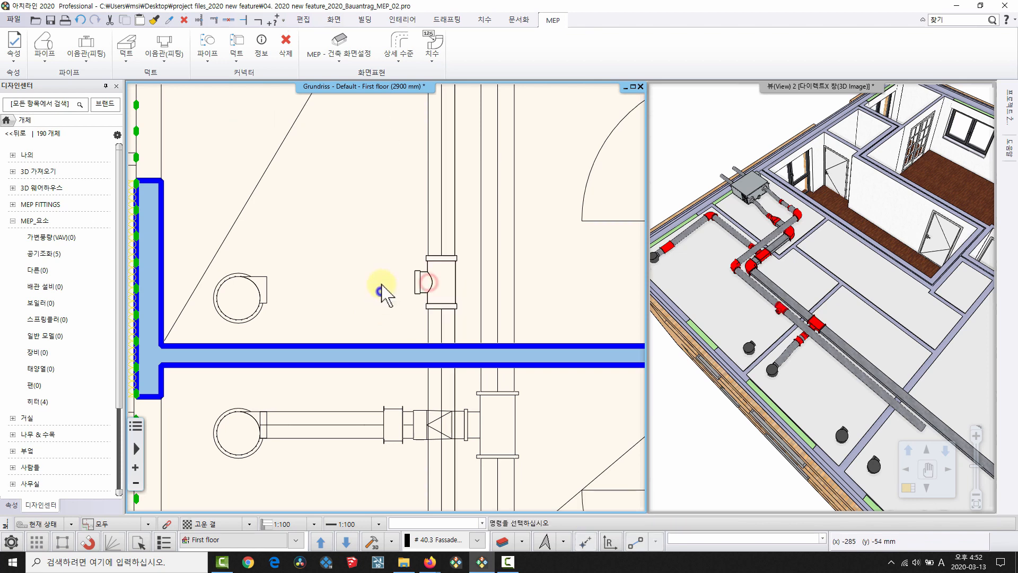
scroll(381, 289, up, 2)
middle_drag(830, 295, 807, 268)
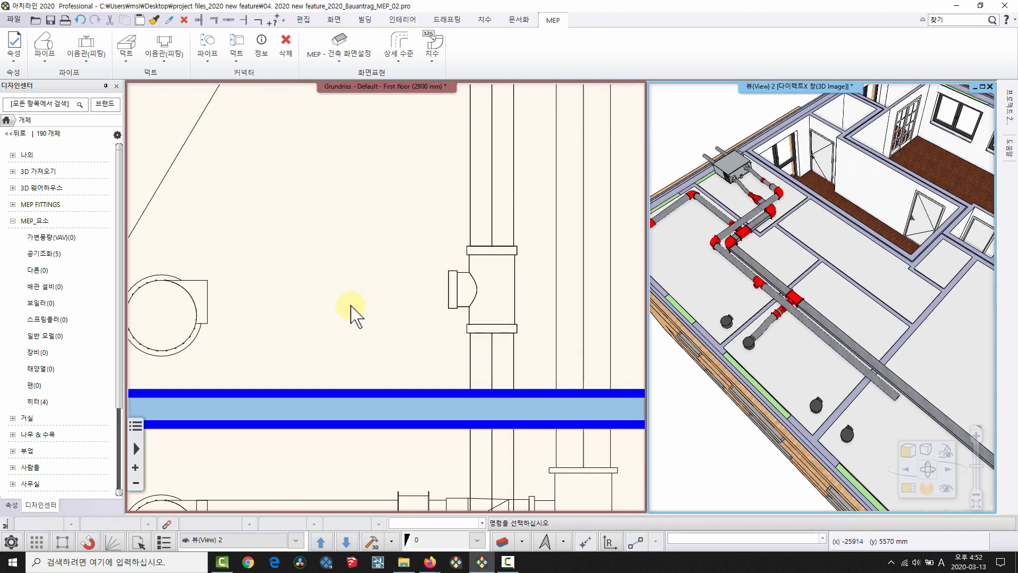
middle_drag(352, 306, 367, 289)
click(470, 280)
right_click(467, 275)
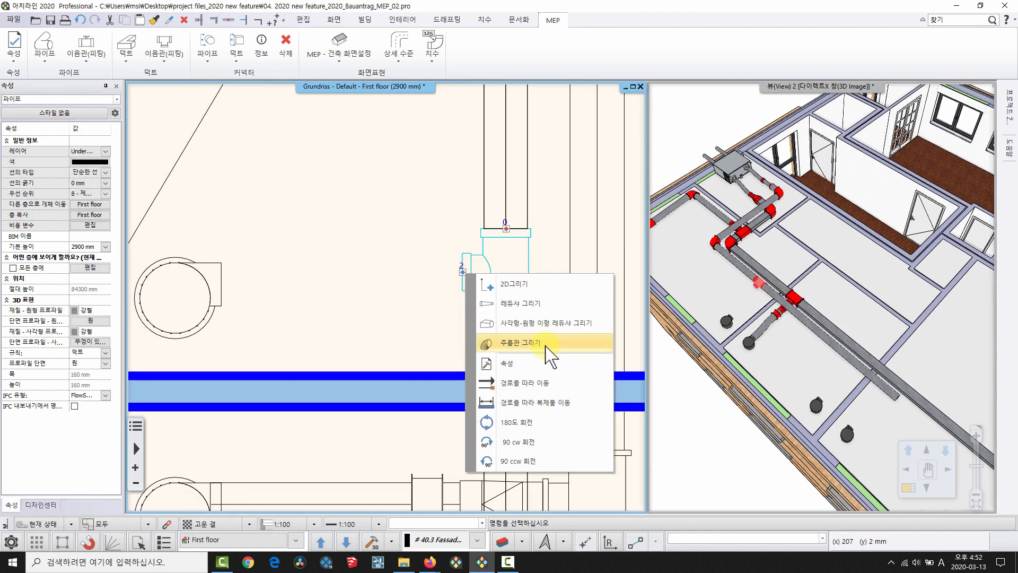
click(553, 378)
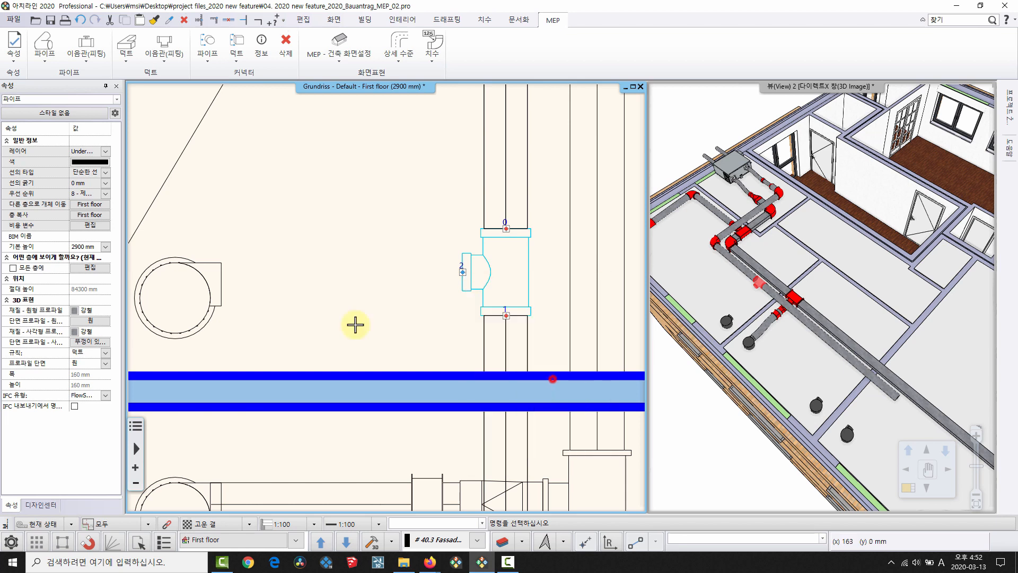
click(209, 285)
Copy the T fitting along the duct so it sits opposite the lower fixture.
scroll(390, 276, down, 1)
middle_drag(390, 272, 379, 192)
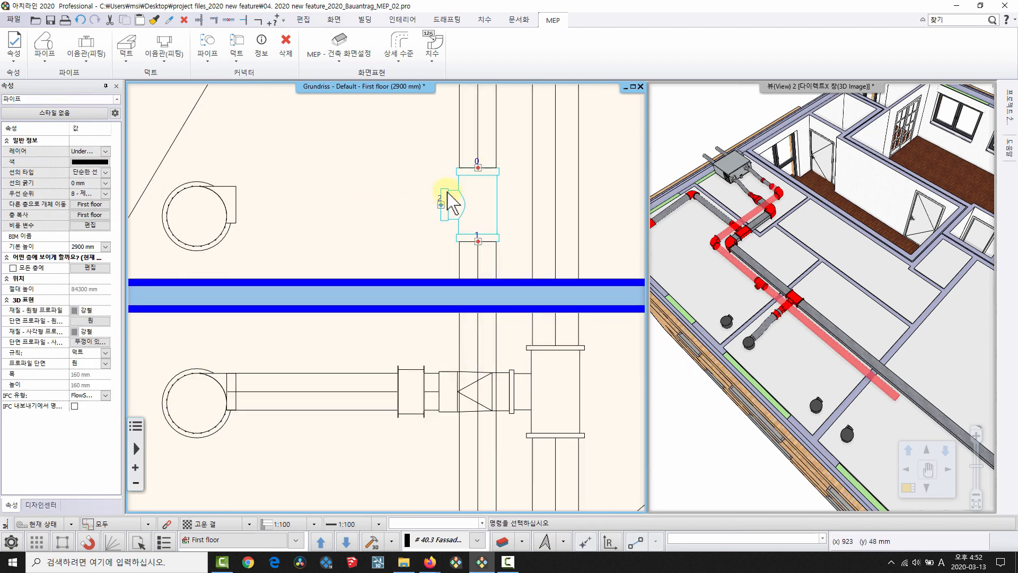
right_click(444, 212)
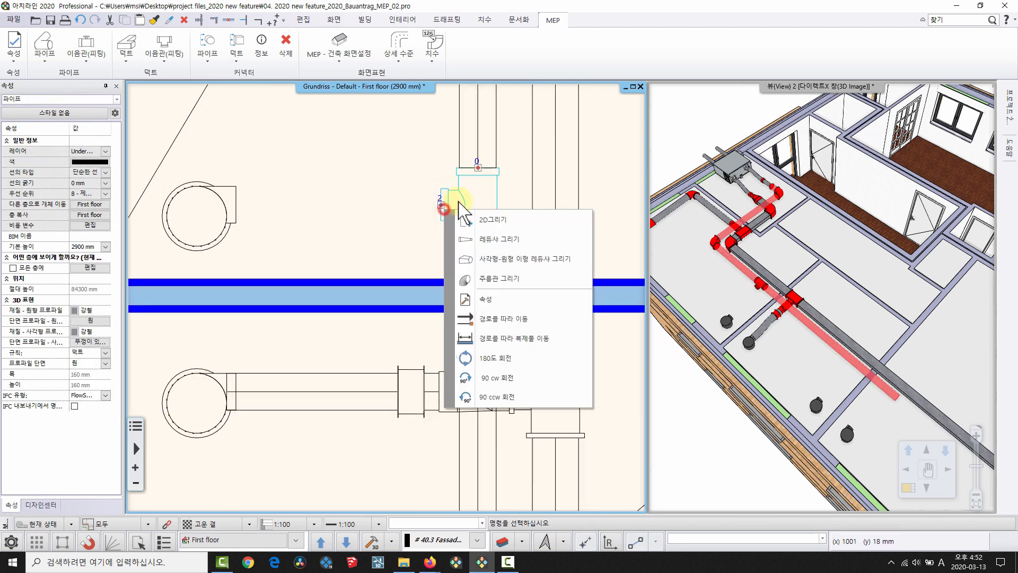
click(545, 339)
middle_drag(442, 255, 455, 152)
middle_drag(465, 493, 511, 137)
scroll(419, 281, down, 1)
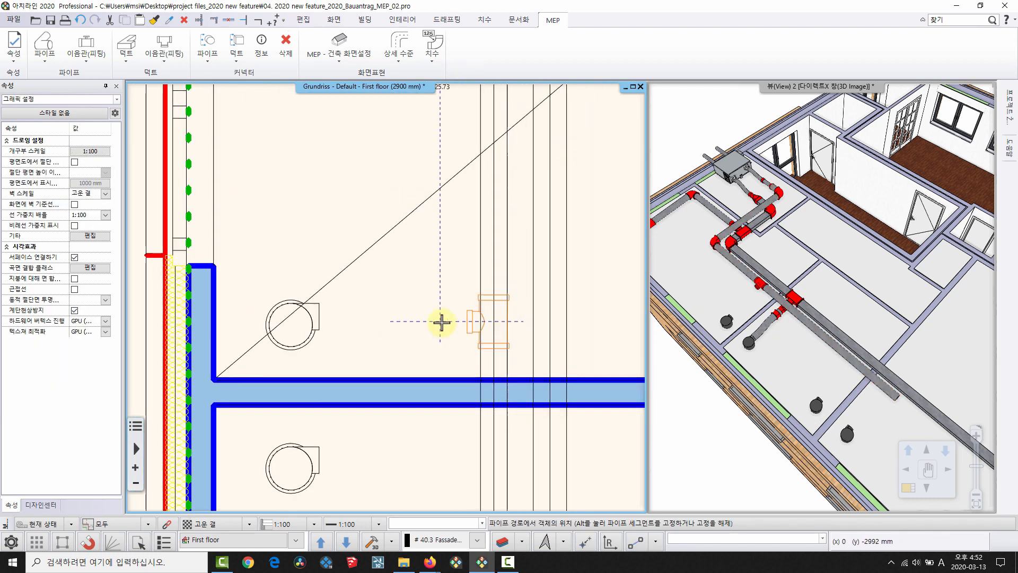
click(309, 322)
middle_drag(327, 366, 343, 209)
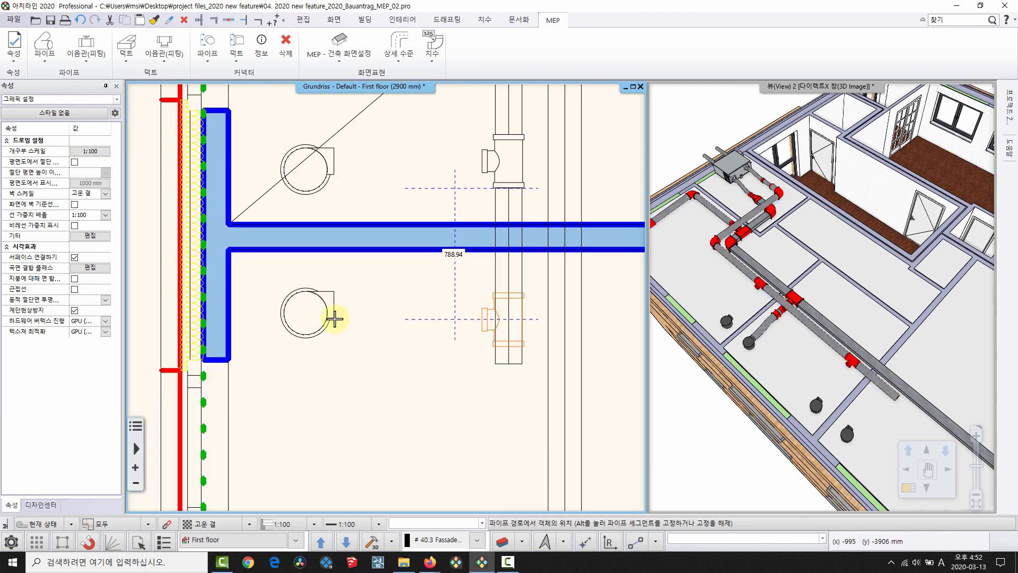
click(328, 305)
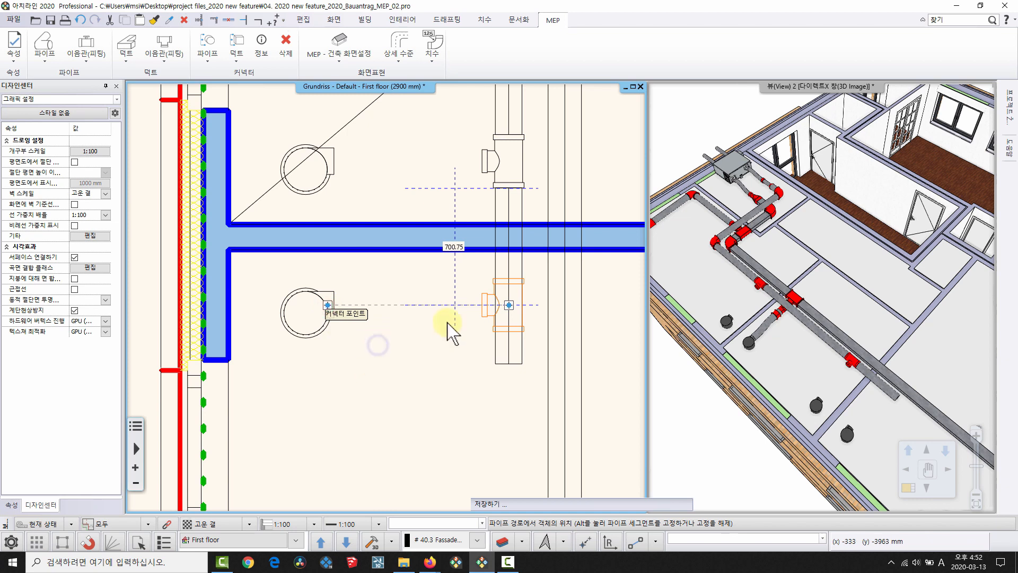
middle_drag(315, 306, 299, 254)
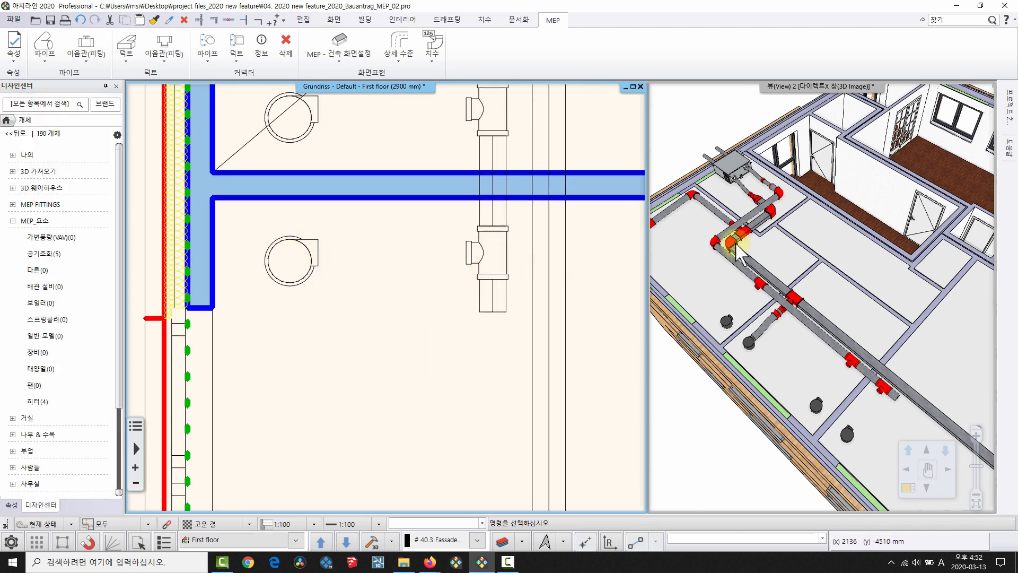
middle_drag(896, 395, 824, 359)
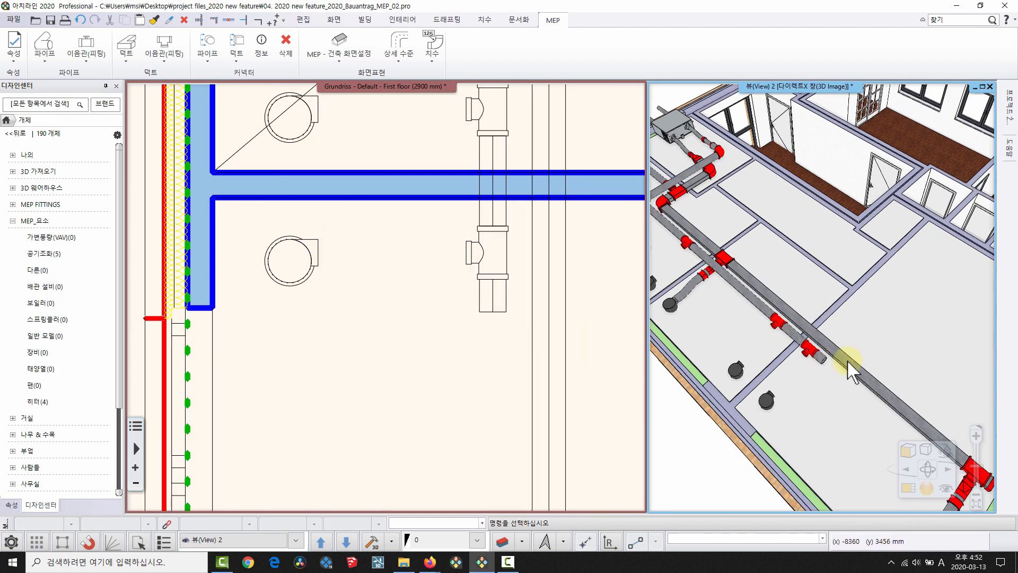
Cap the duct's open end using 열린 끝부분에 캡.
click(502, 312)
click(496, 312)
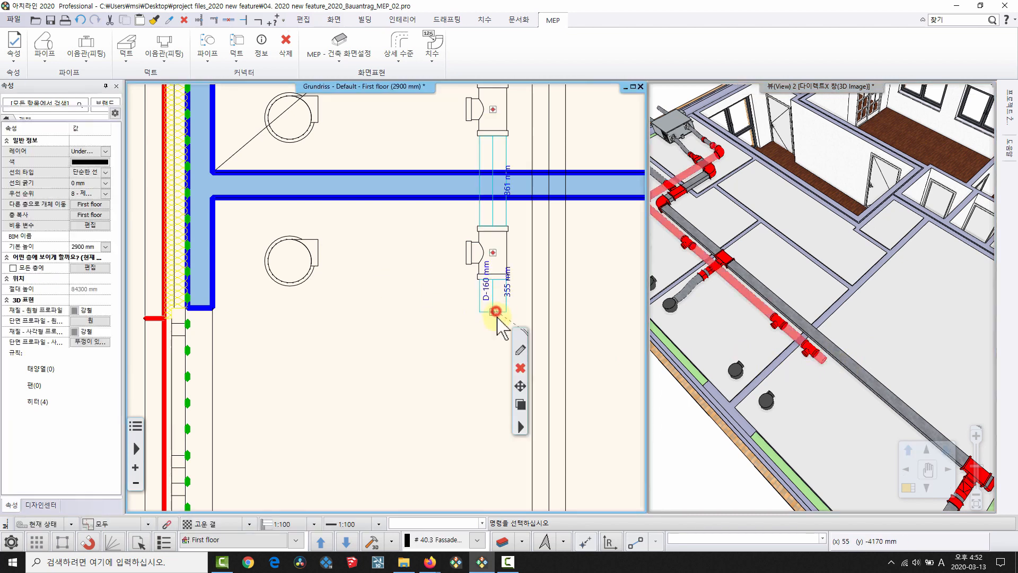
click(495, 311)
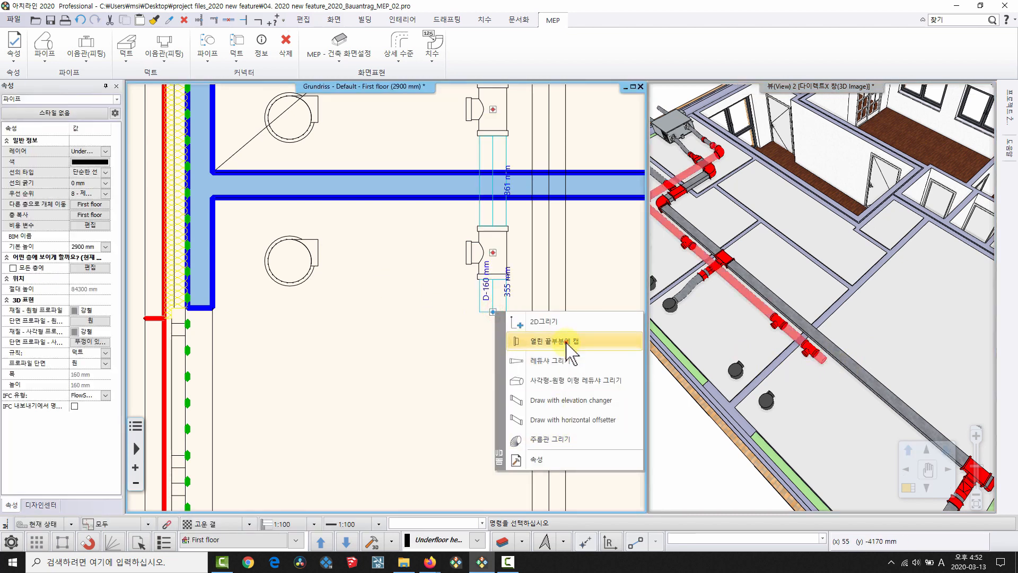
click(567, 342)
scroll(404, 444, up, 4)
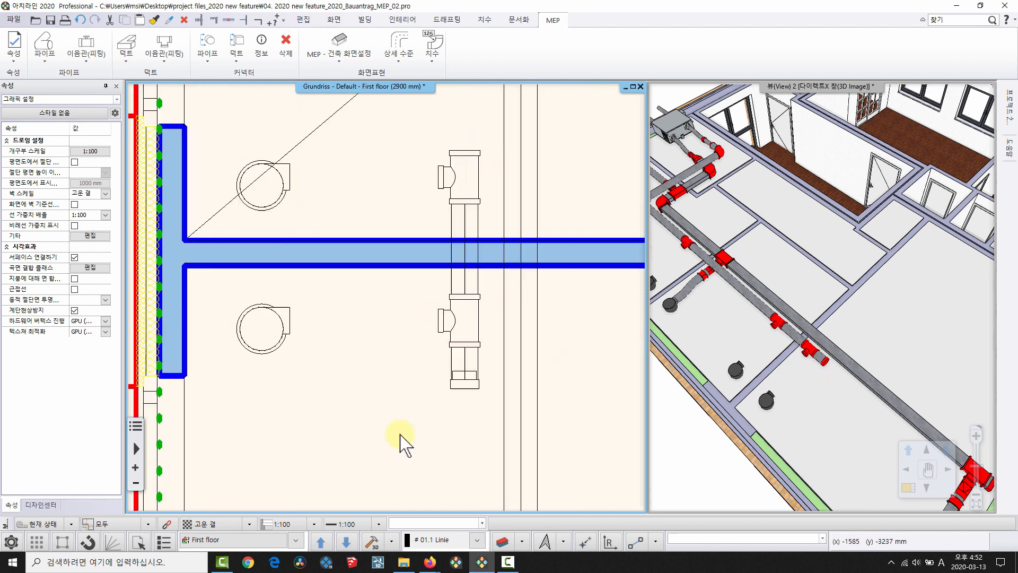
scroll(413, 318, down, 3)
Start a reducer from the lower T fitting's side branch, taking its size from the drawing.
click(457, 365)
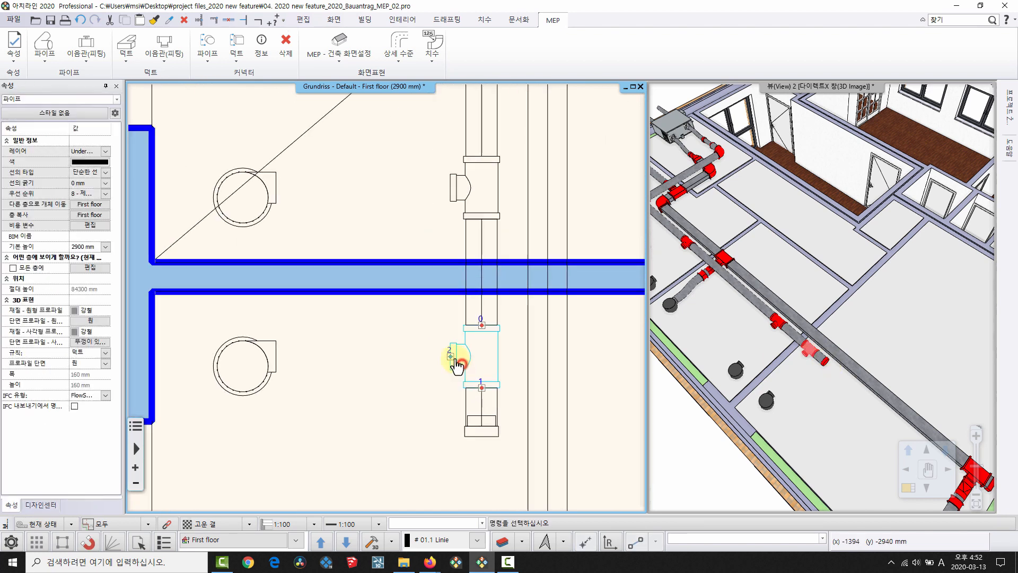
right_click(452, 360)
click(530, 186)
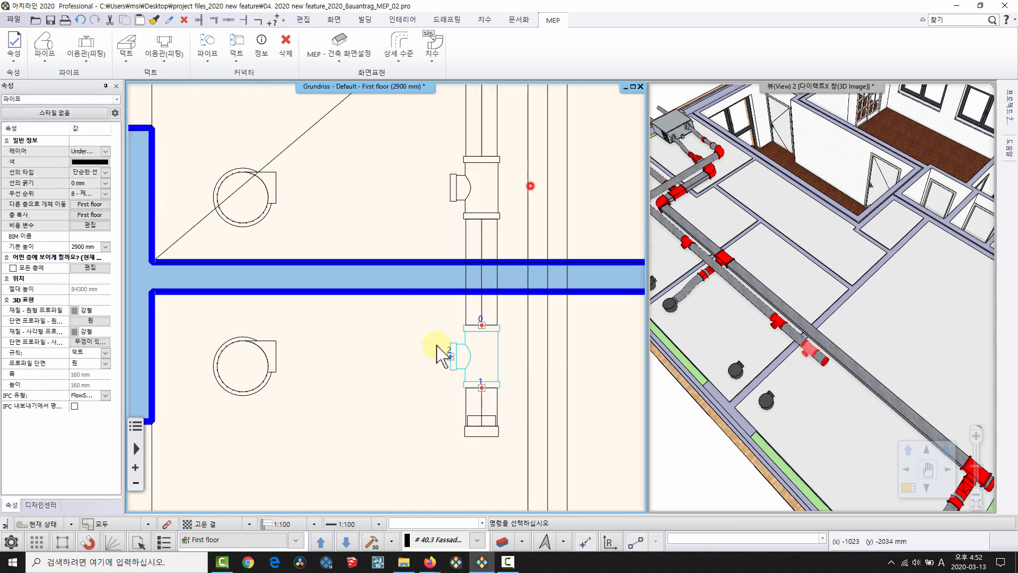
click(461, 191)
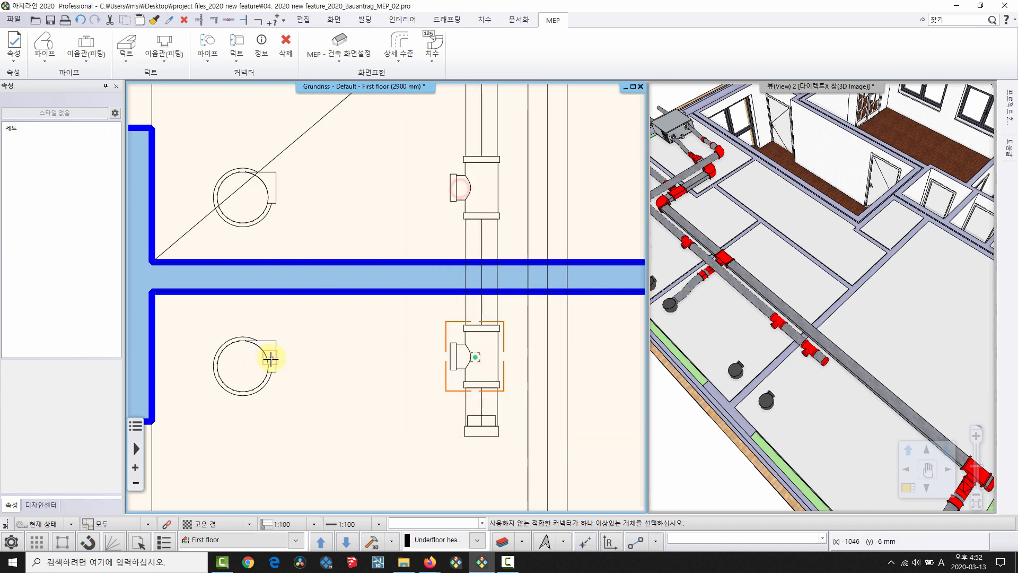
Route the lower tee's reducer duct through a bend point to the round fixture's connector.
click(270, 360)
scroll(397, 366, up, 2)
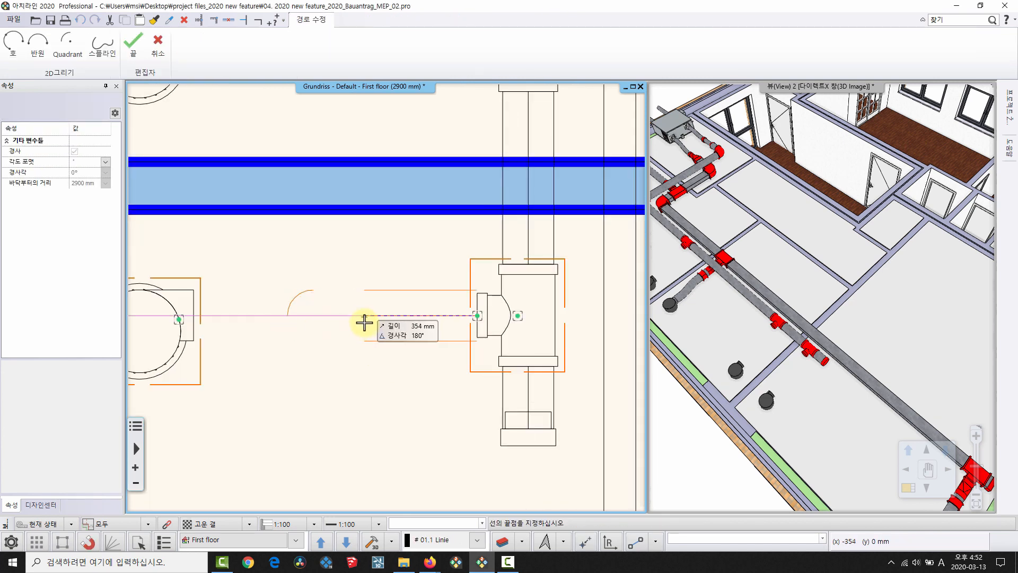
click(364, 322)
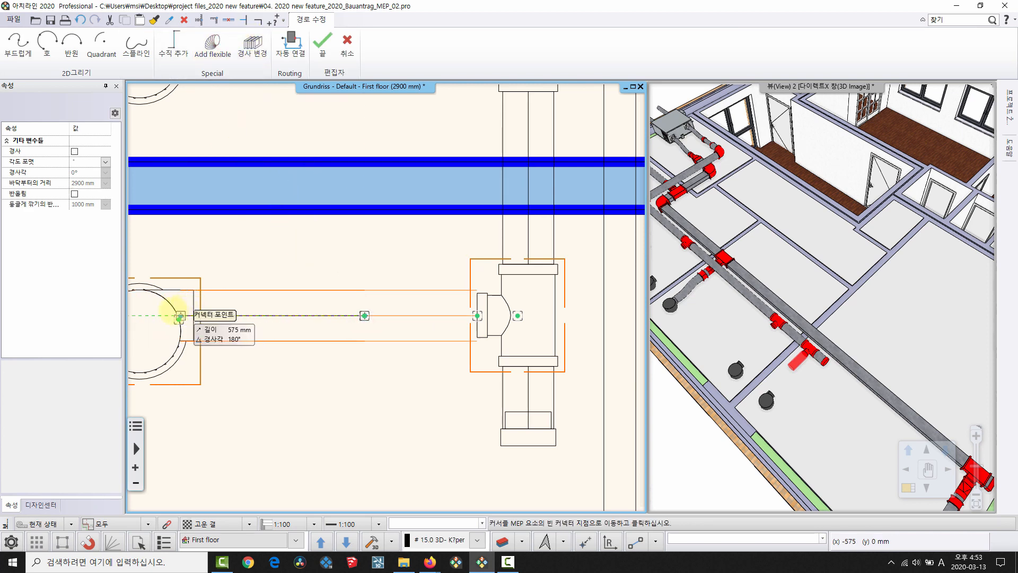
click(179, 317)
click(812, 348)
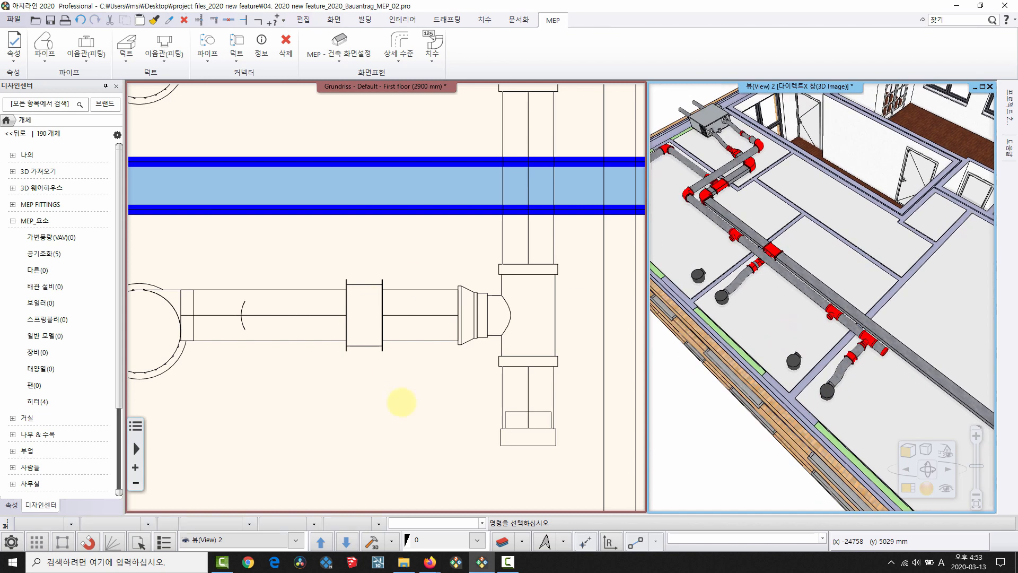
scroll(425, 409, down, 3)
Add a reducer on the other tee and route a flexible pipe from the round outlet to it.
click(460, 310)
right_click(452, 307)
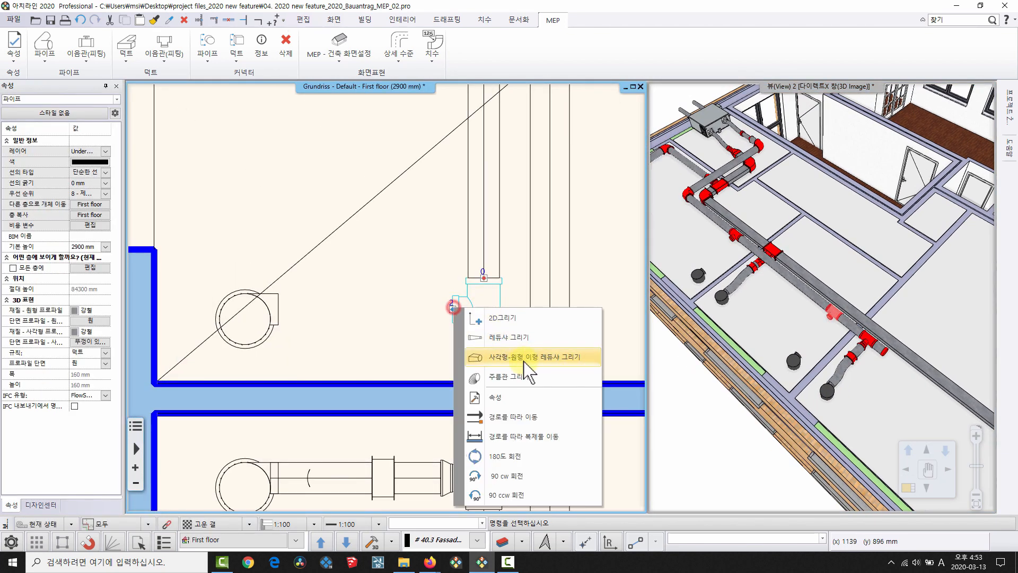
click(523, 341)
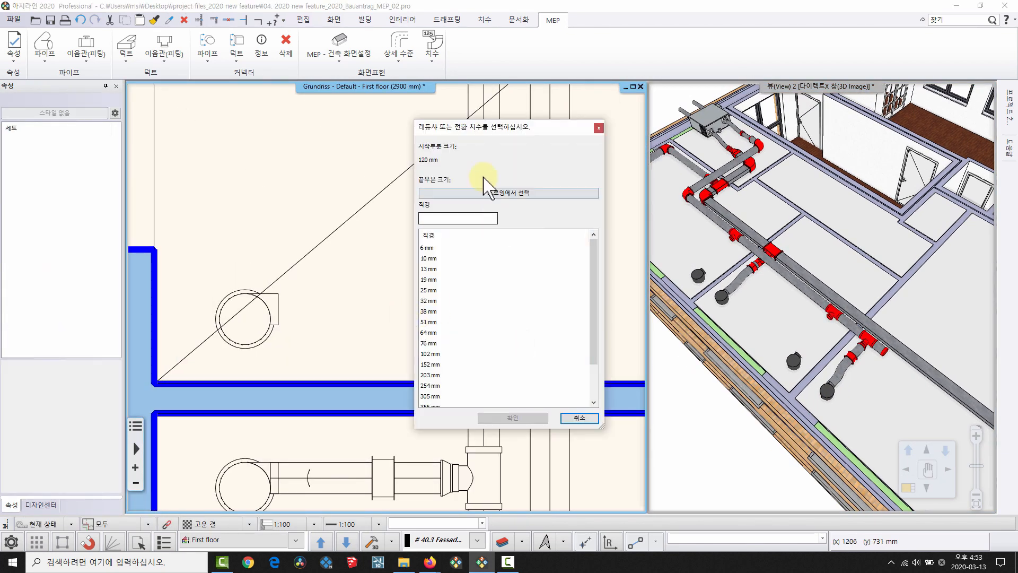
click(482, 188)
click(277, 318)
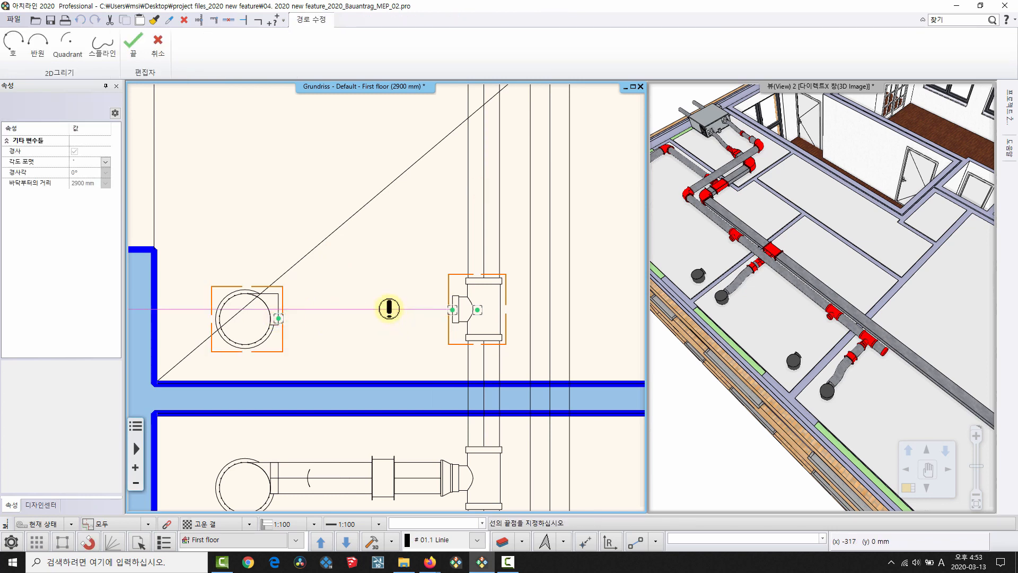
click(381, 310)
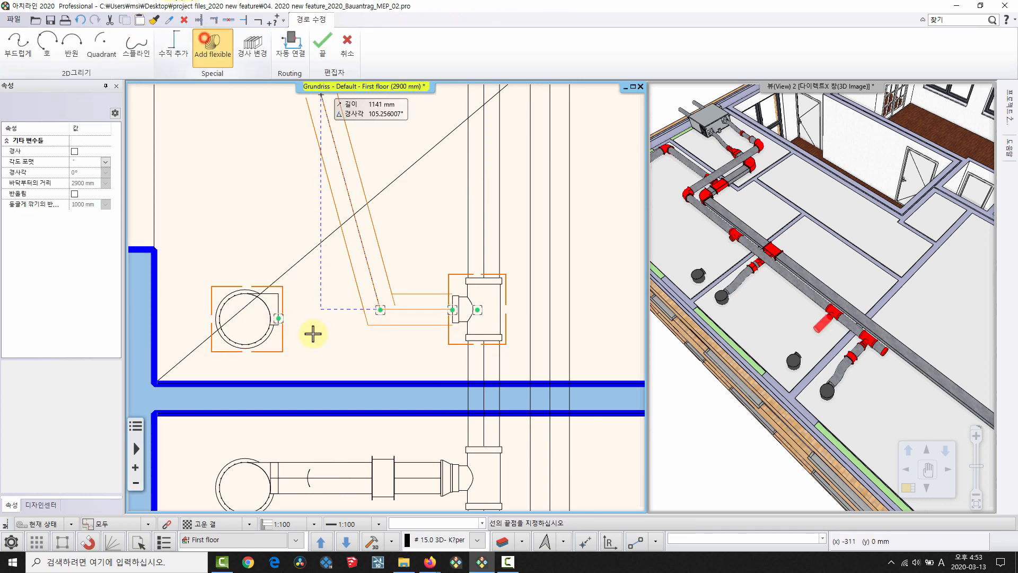
click(267, 314)
scroll(341, 276, down, 3)
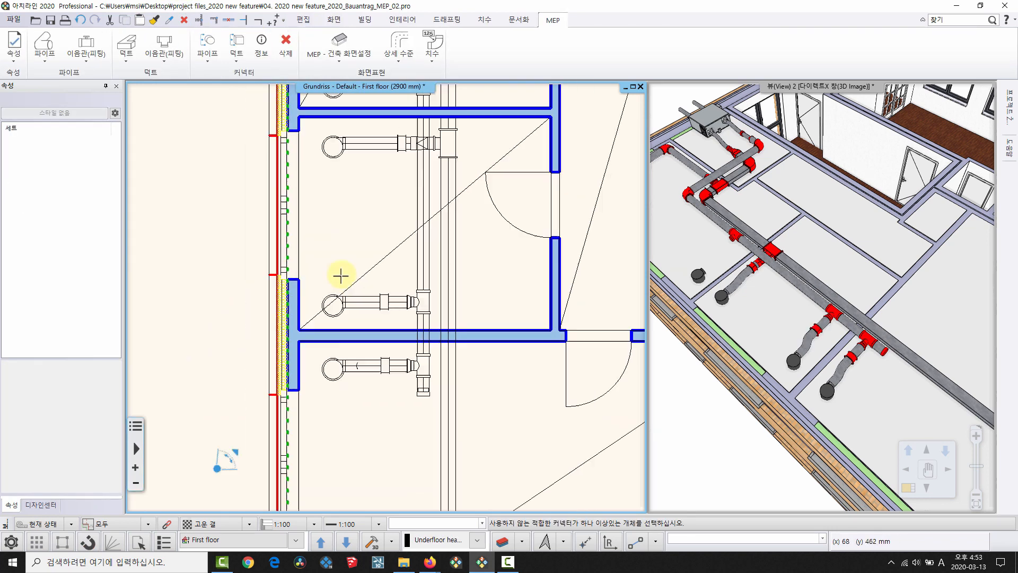
scroll(417, 308, up, 5)
Connect the left outlet to the tee fitting's connector with a routed pipe, checking it in 3D.
click(411, 306)
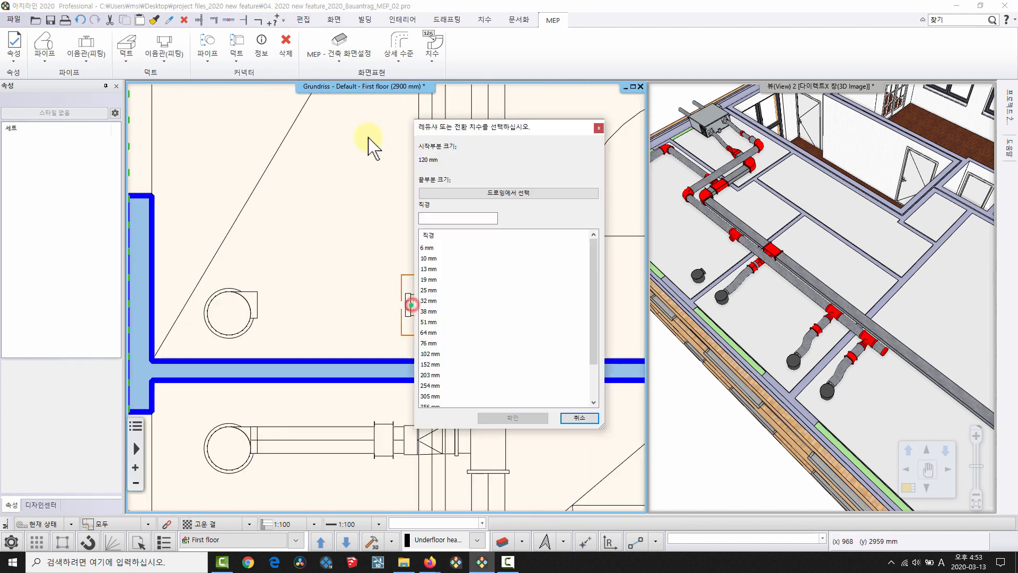
click(485, 187)
click(326, 314)
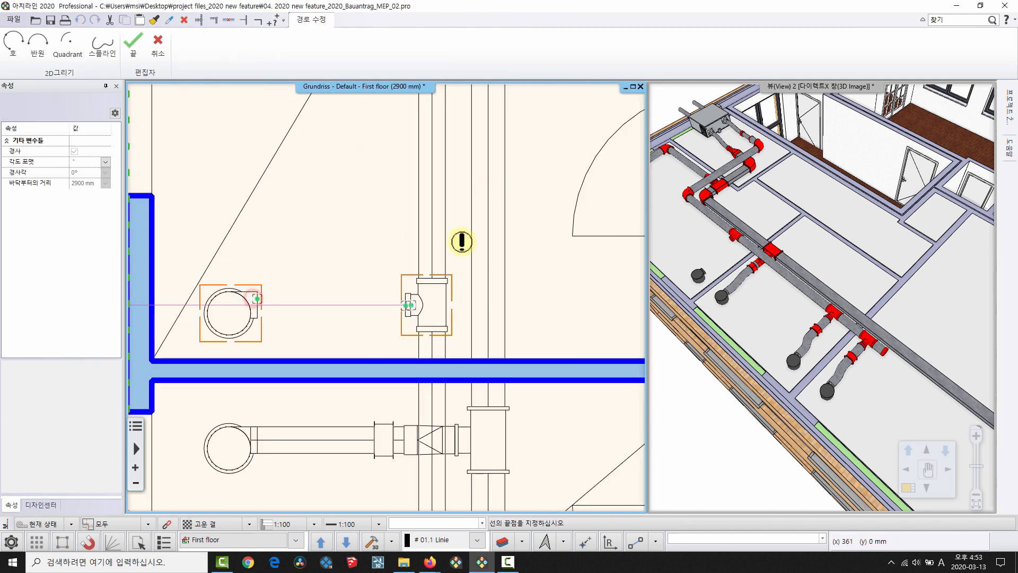
scroll(337, 288, up, 1)
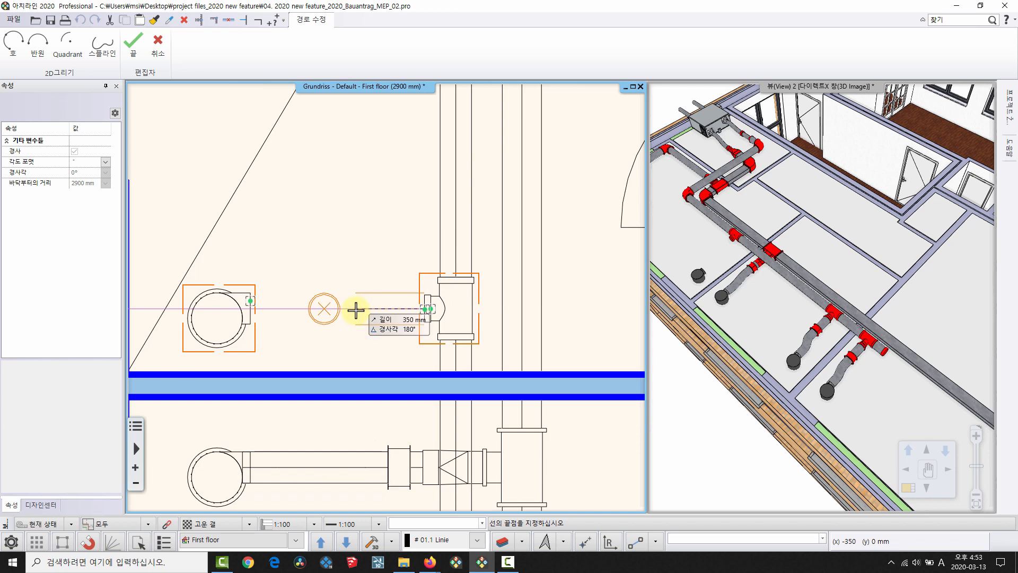
click(356, 309)
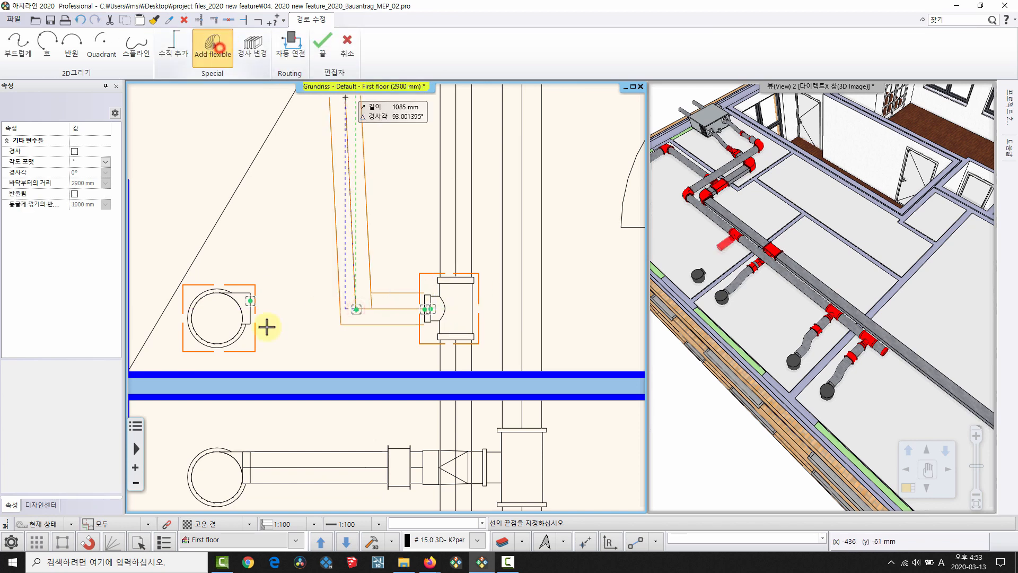
click(250, 301)
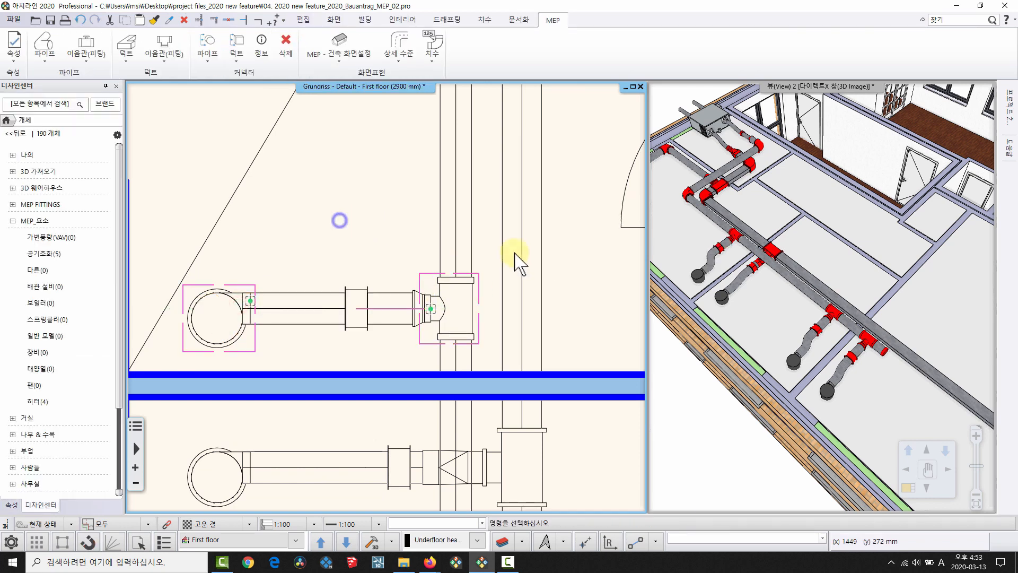
middle_drag(849, 289, 812, 310)
key(F3)
middle_drag(589, 315, 323, 314)
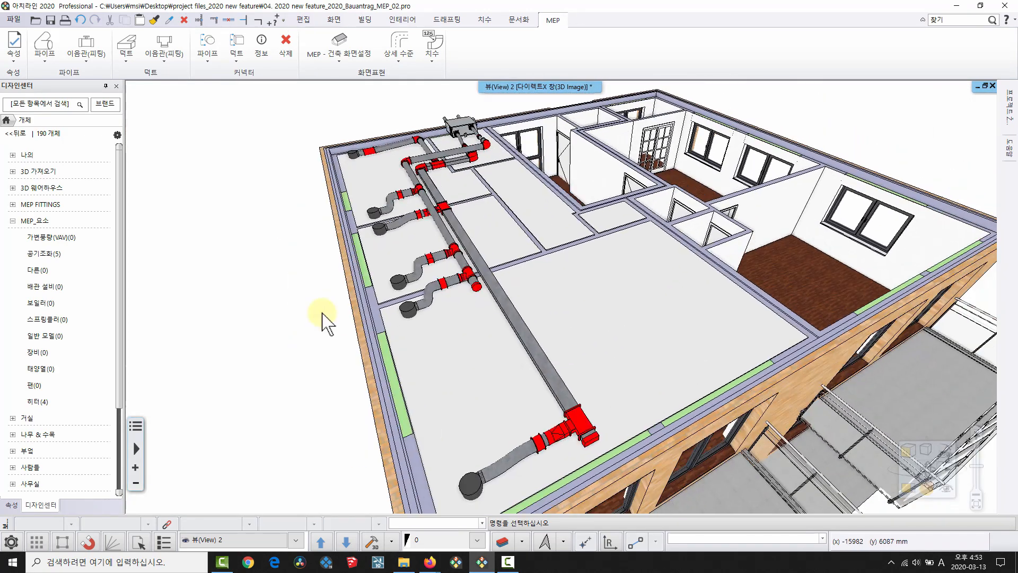
middle_drag(610, 362, 307, 255)
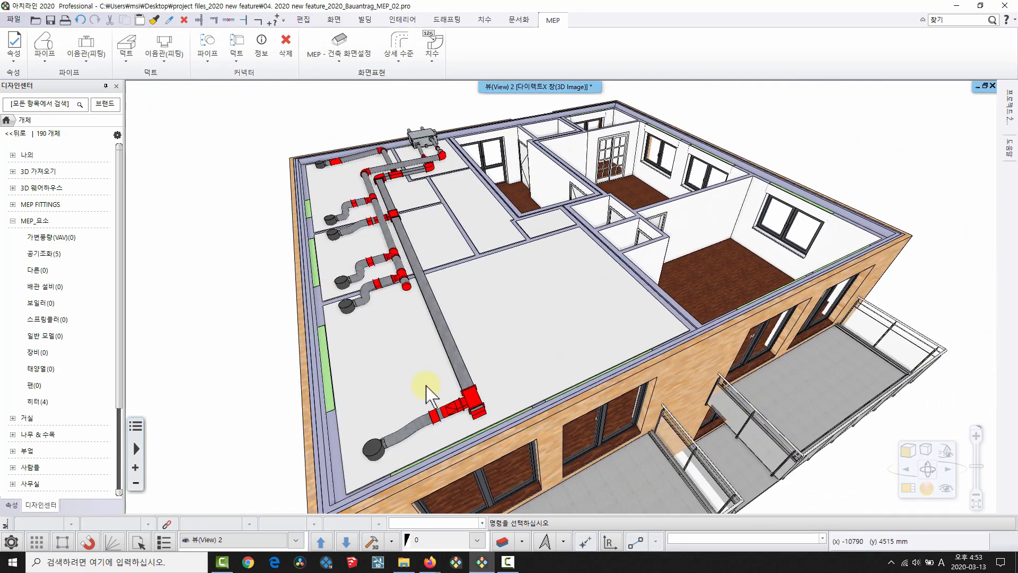
middle_drag(498, 365, 534, 336)
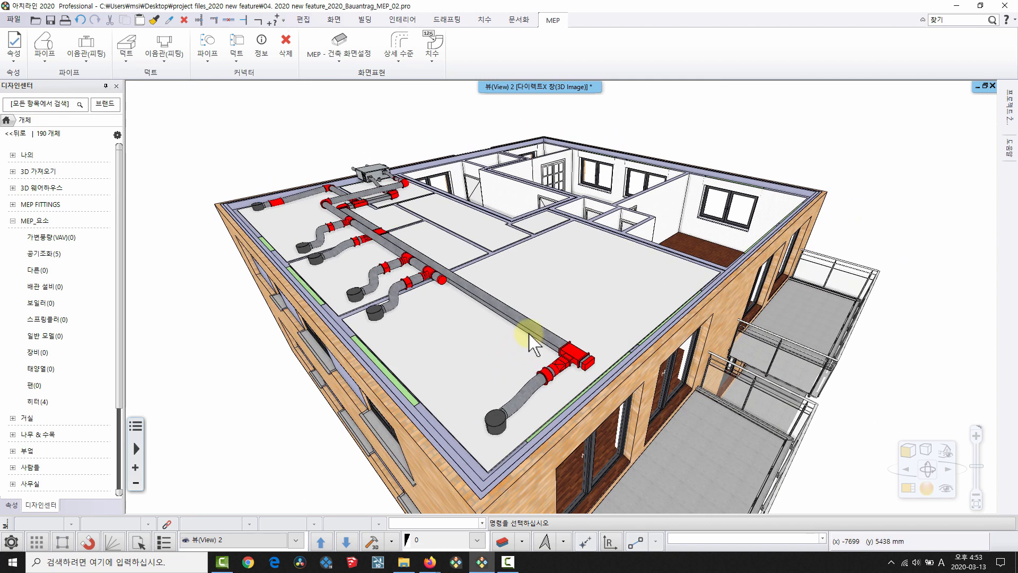
click(340, 64)
click(342, 91)
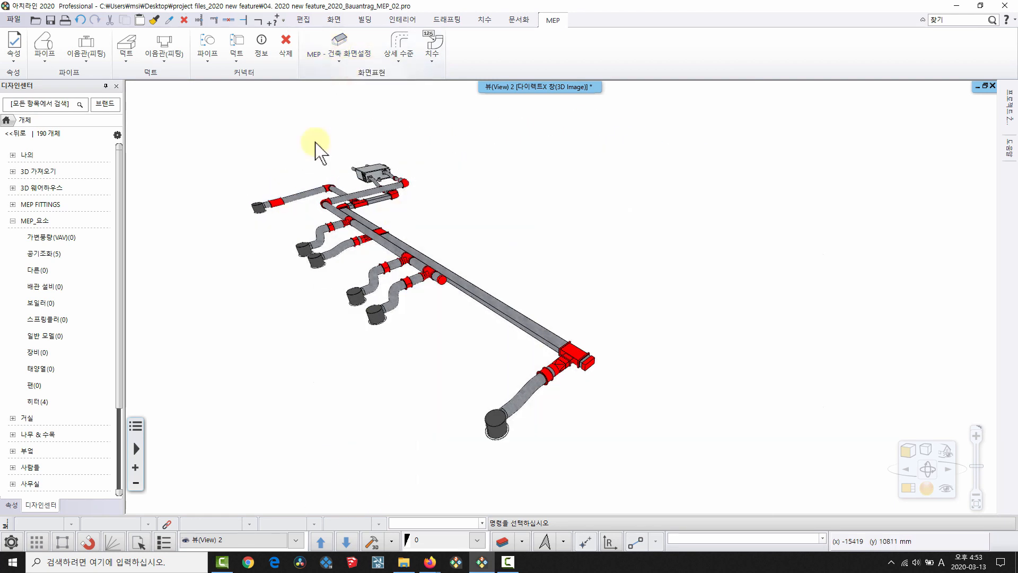
click(350, 60)
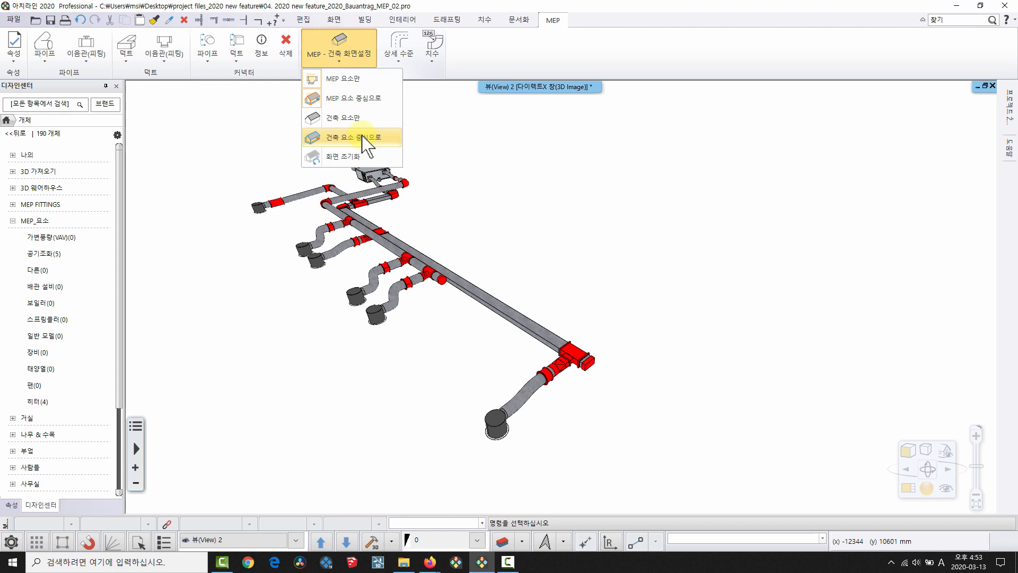
click(365, 139)
click(331, 56)
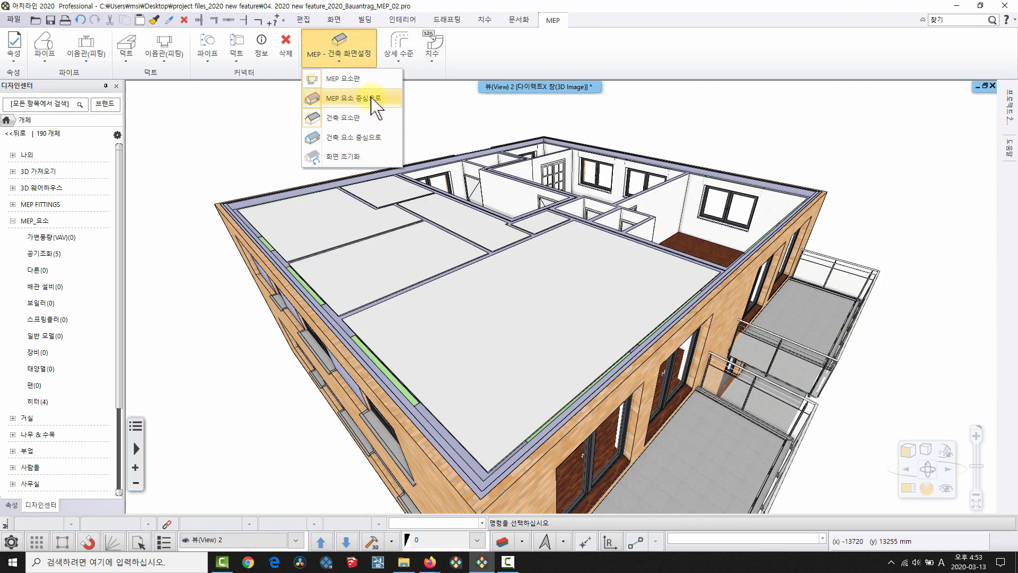
click(366, 137)
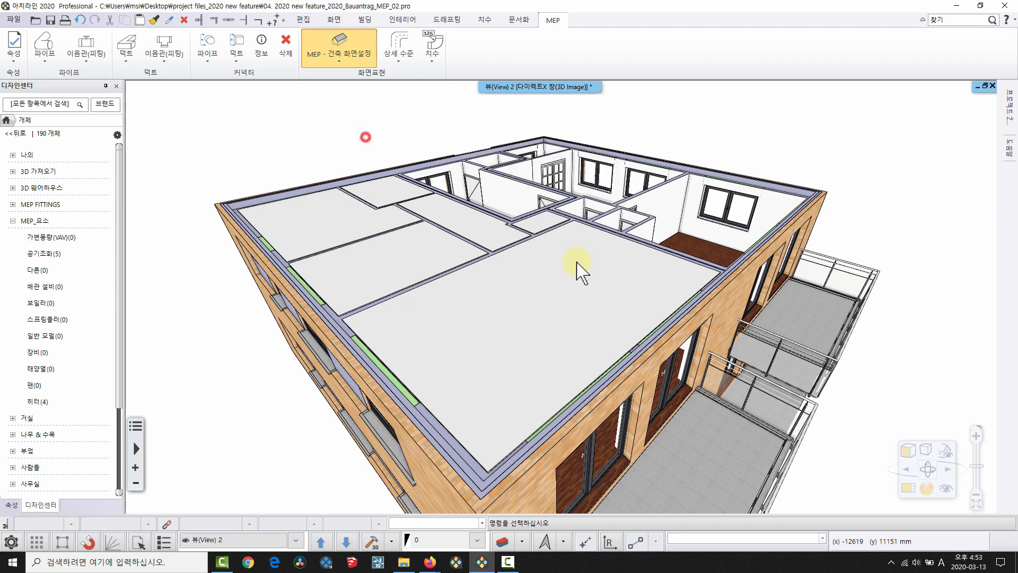
click(907, 449)
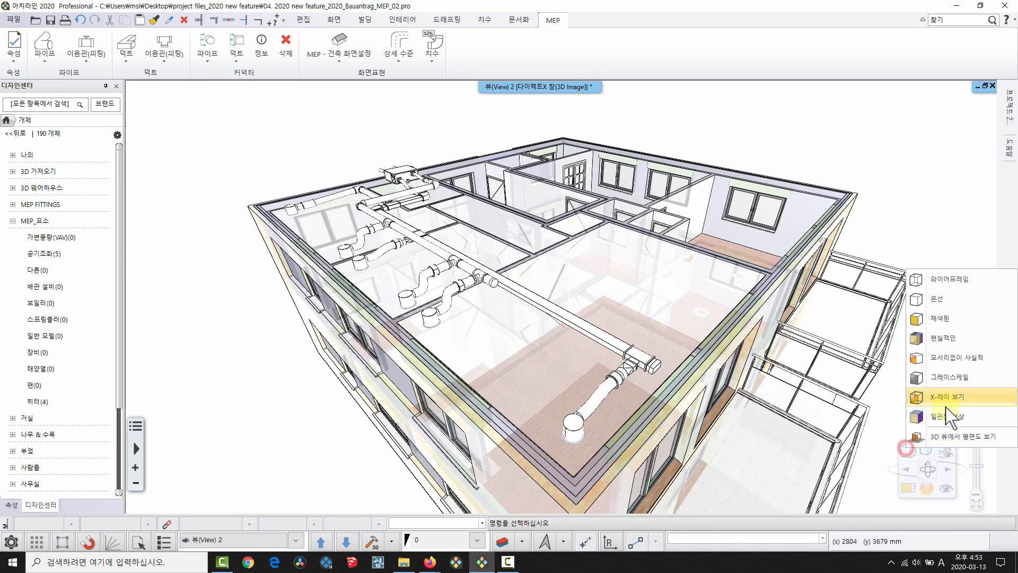
click(952, 414)
middle_drag(549, 284, 328, 197)
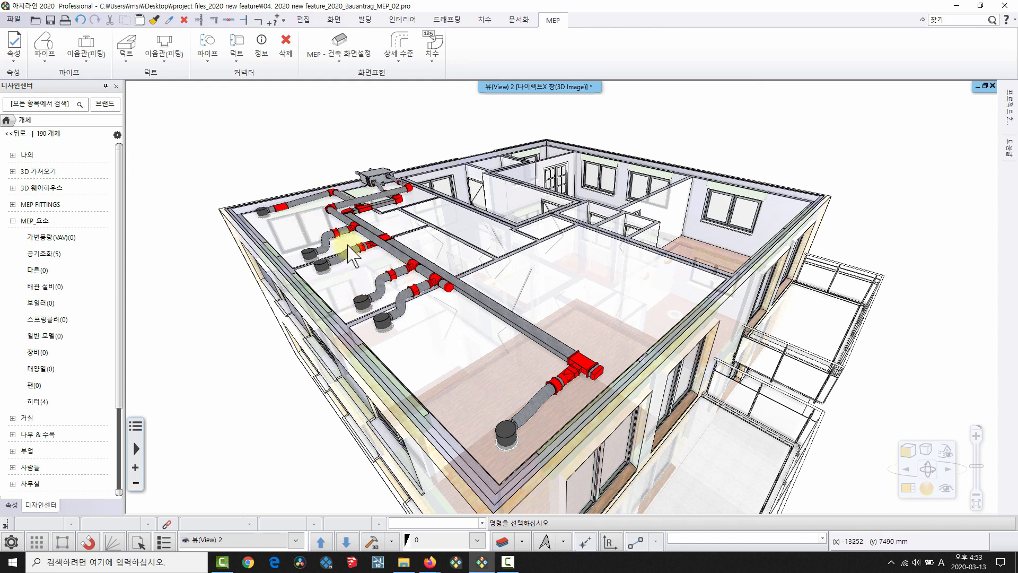
click(342, 60)
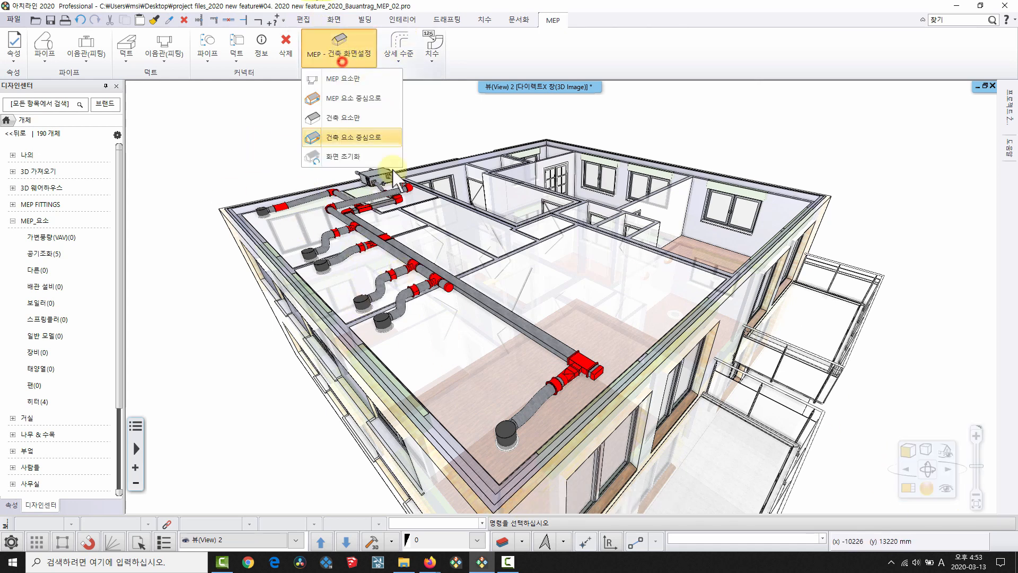
click(361, 156)
middle_drag(596, 305, 516, 563)
middle_drag(838, 368, 673, 308)
double_click(540, 87)
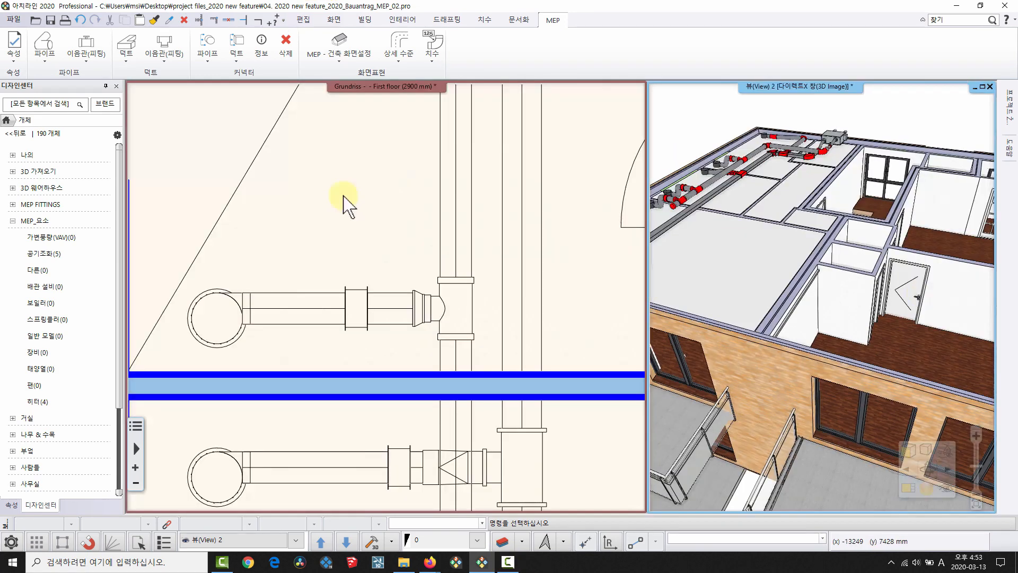
middle_drag(415, 280, 375, 288)
scroll(382, 292, down, 6)
scroll(424, 337, down, 3)
middle_drag(424, 337, 324, 371)
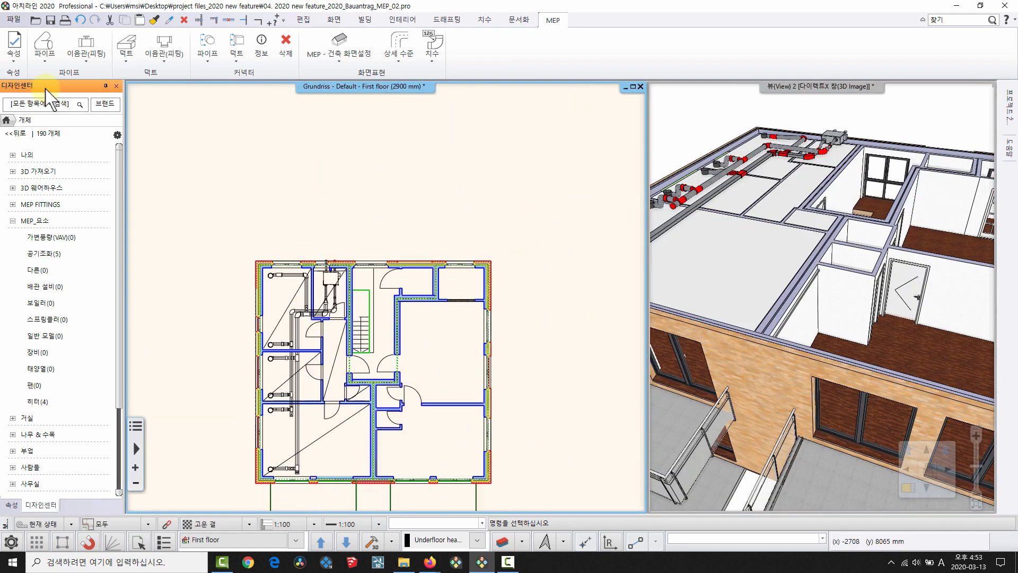
Bring the right-hand room into view and start the 바닥 난방 underfloor heating tool from the pipe menu.
click(15, 135)
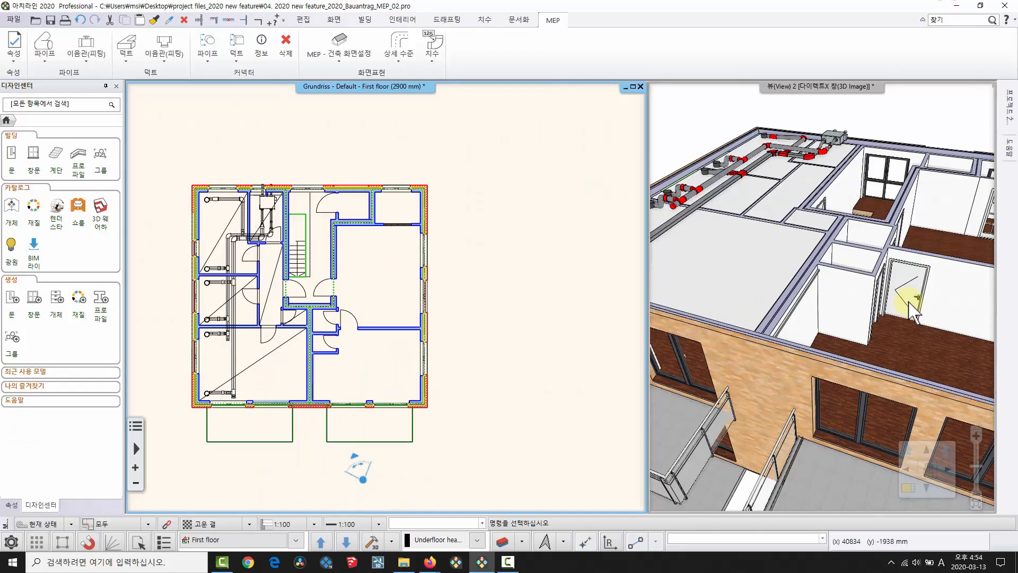
drag(909, 292, 806, 334)
middle_drag(806, 335, 831, 344)
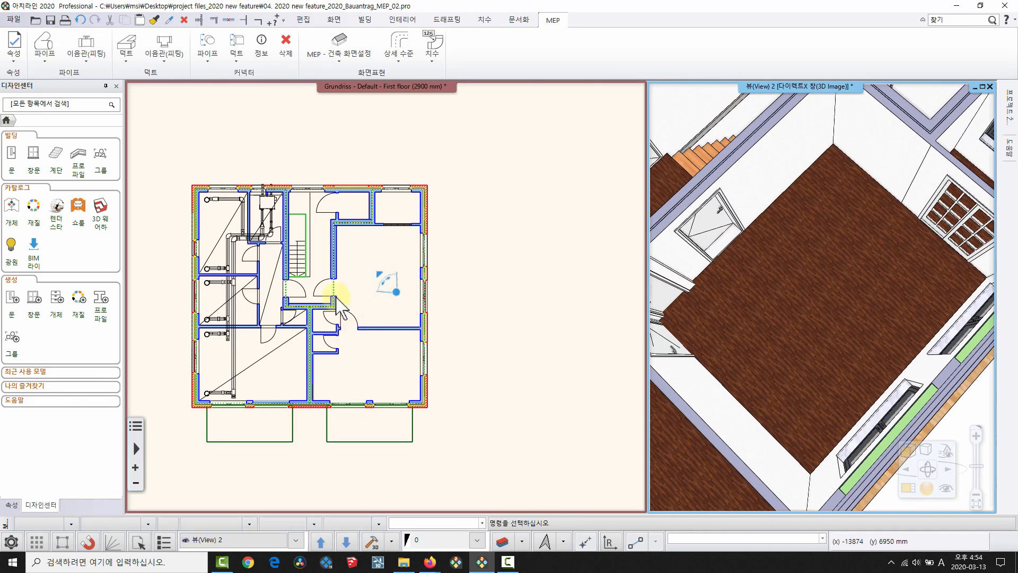
scroll(348, 223, up, 5)
middle_drag(514, 311, 509, 247)
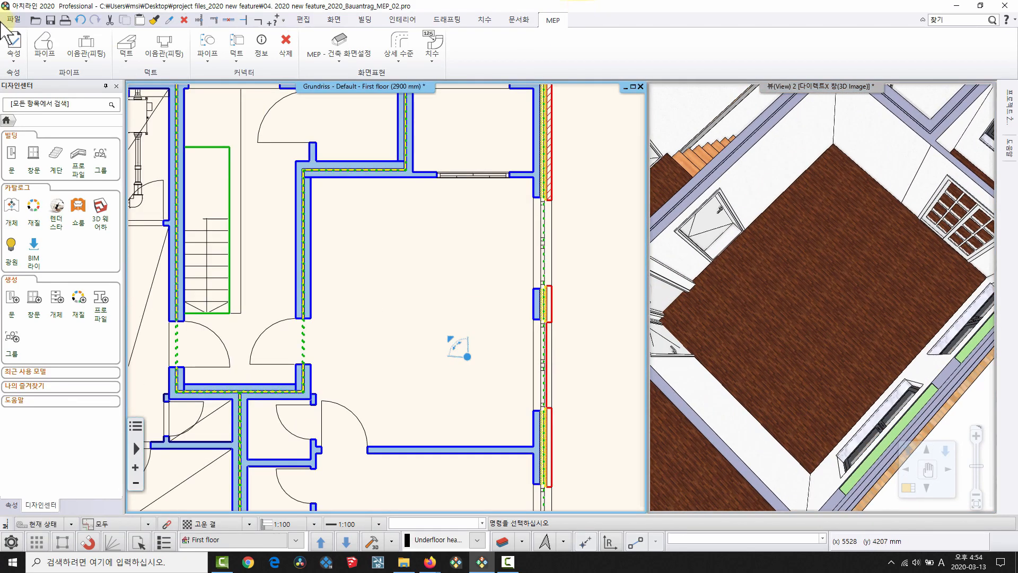
click(50, 64)
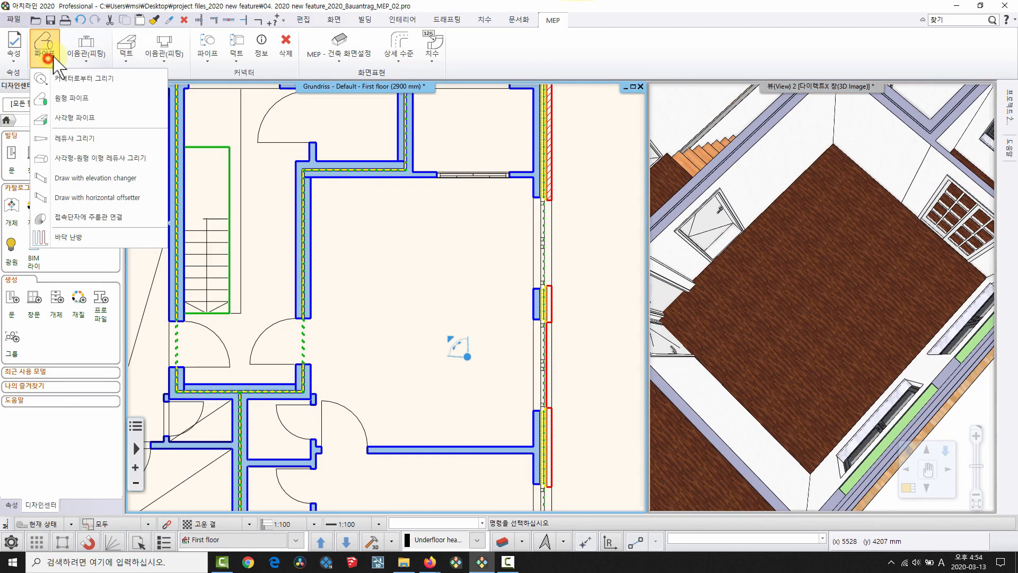
click(69, 237)
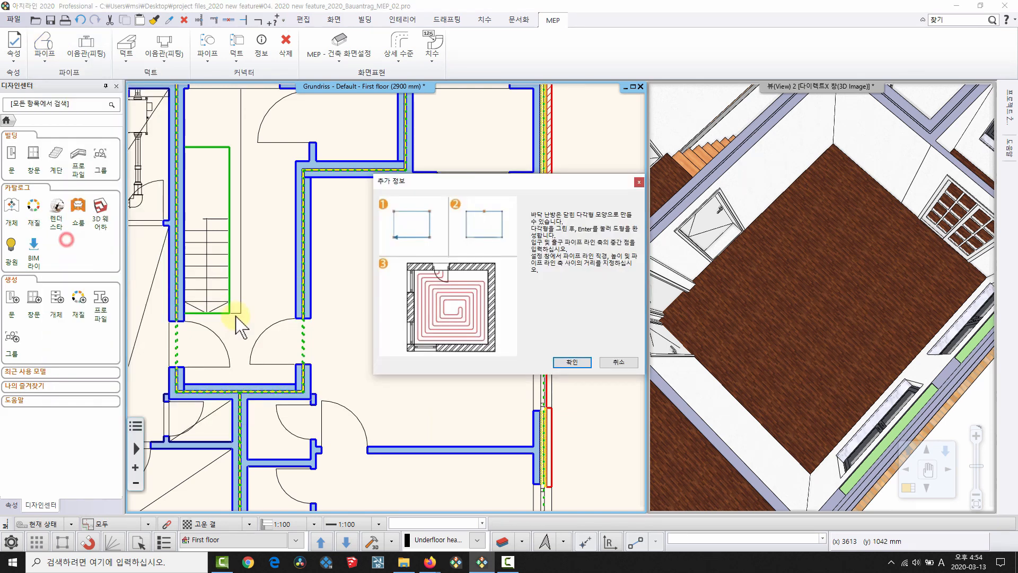
Outline the heating area as a closed polygon along the room's wall corners.
click(572, 362)
scroll(336, 228, up, 5)
click(230, 153)
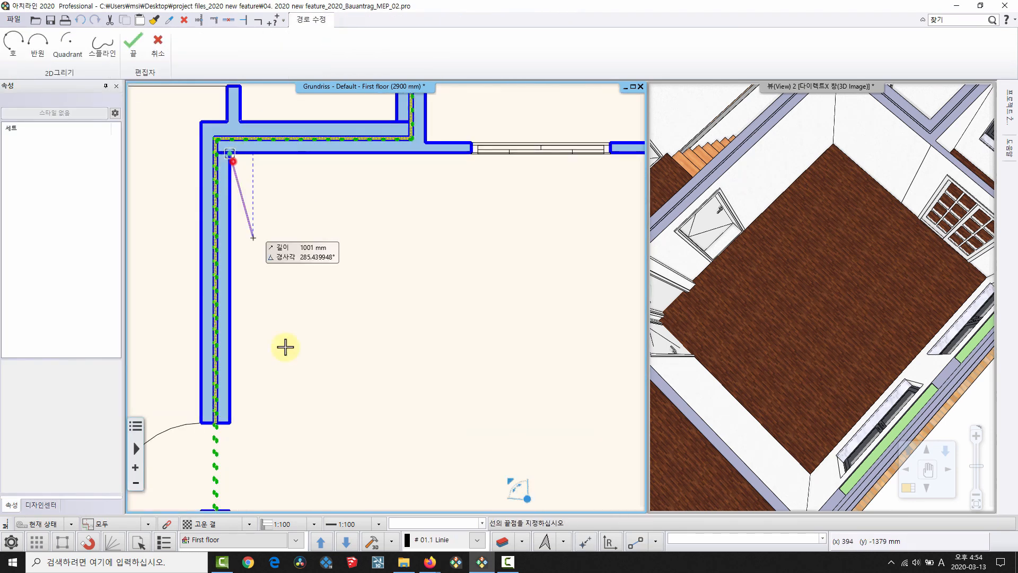
middle_drag(283, 396, 361, 161)
shift+click(331, 432)
middle_drag(408, 408, 60, 406)
click(383, 435)
middle_drag(341, 183, 385, 365)
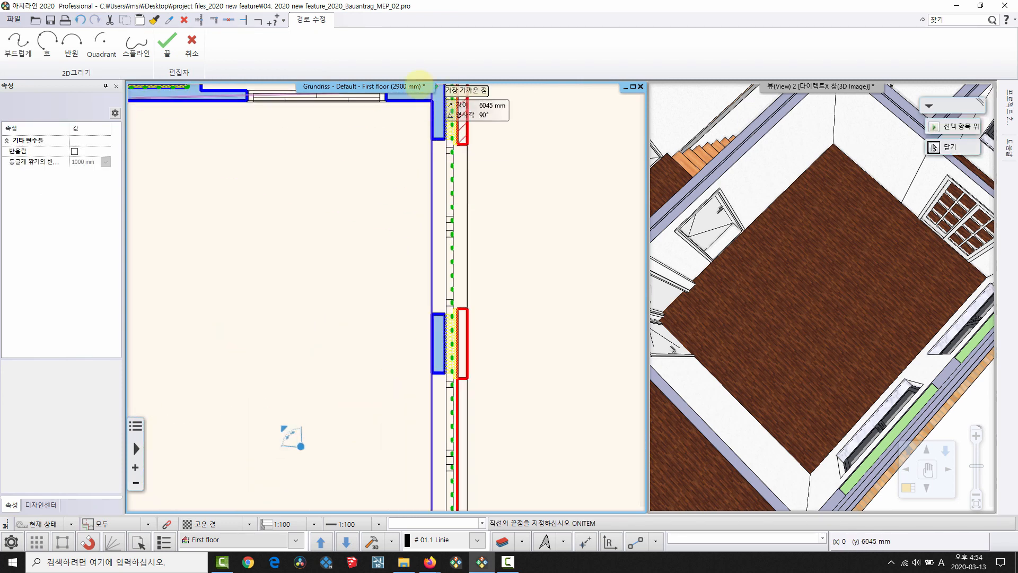
click(424, 99)
middle_drag(264, 179, 503, 260)
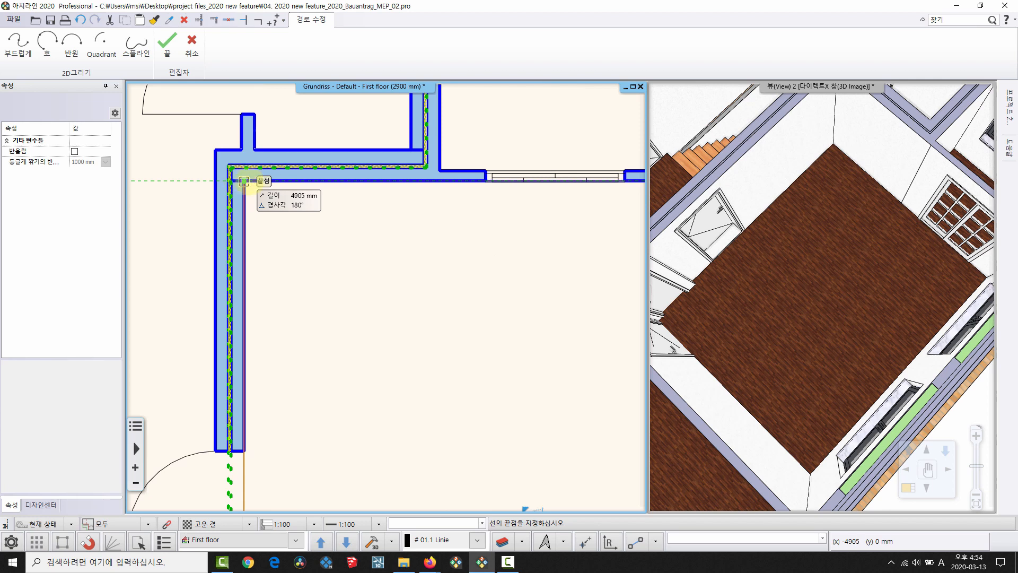
click(244, 181)
Set the feed point at the doorway midpoint and generate 20 mm pipes at 150 mm spacing.
click(630, 346)
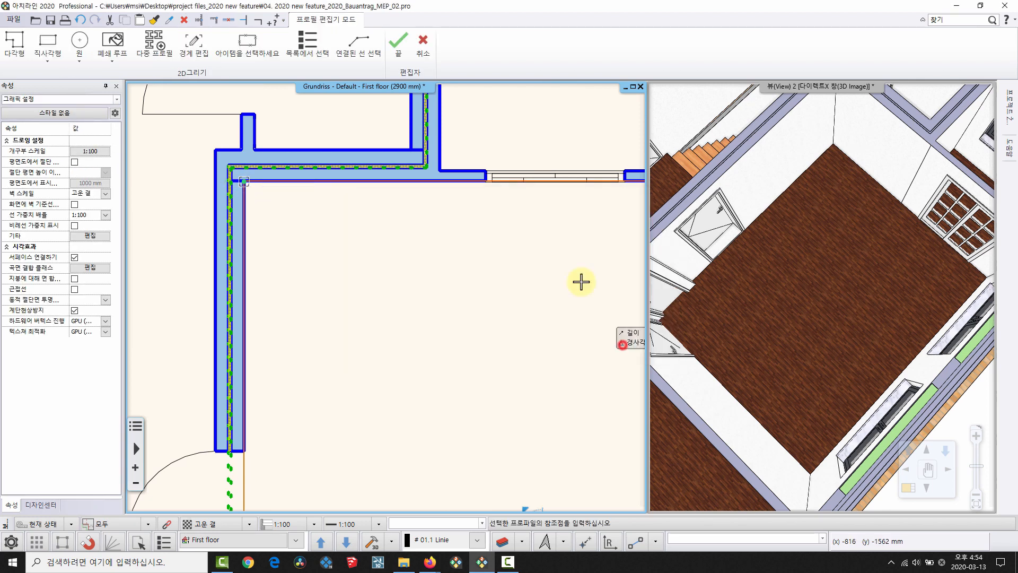
middle_drag(581, 281, 421, 280)
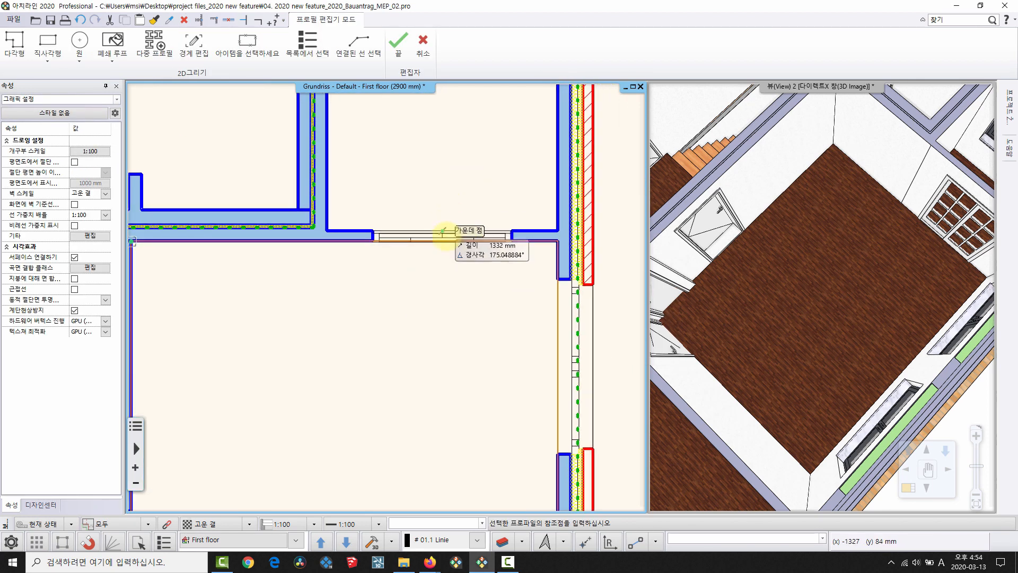
click(448, 247)
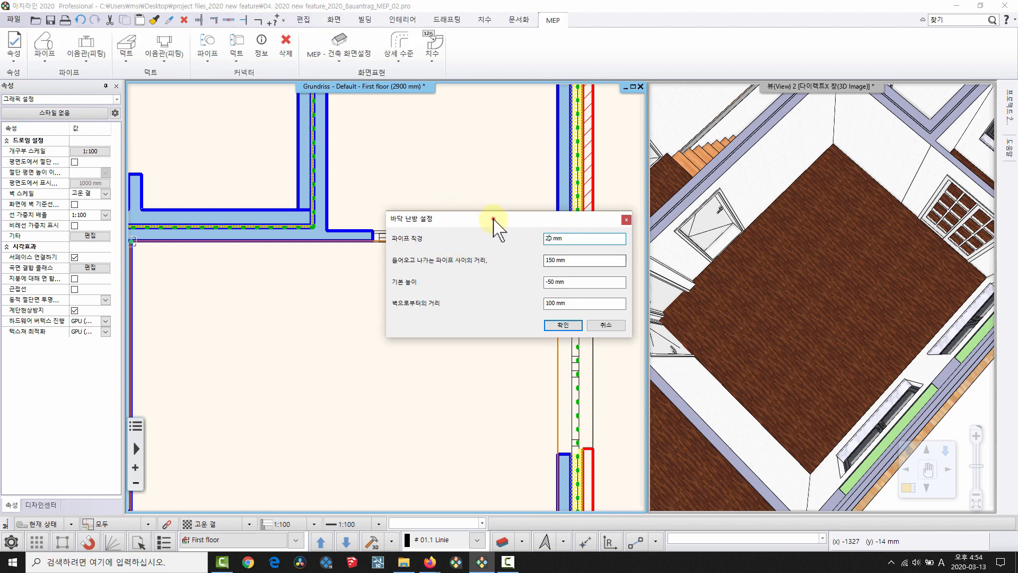
drag(493, 218, 456, 152)
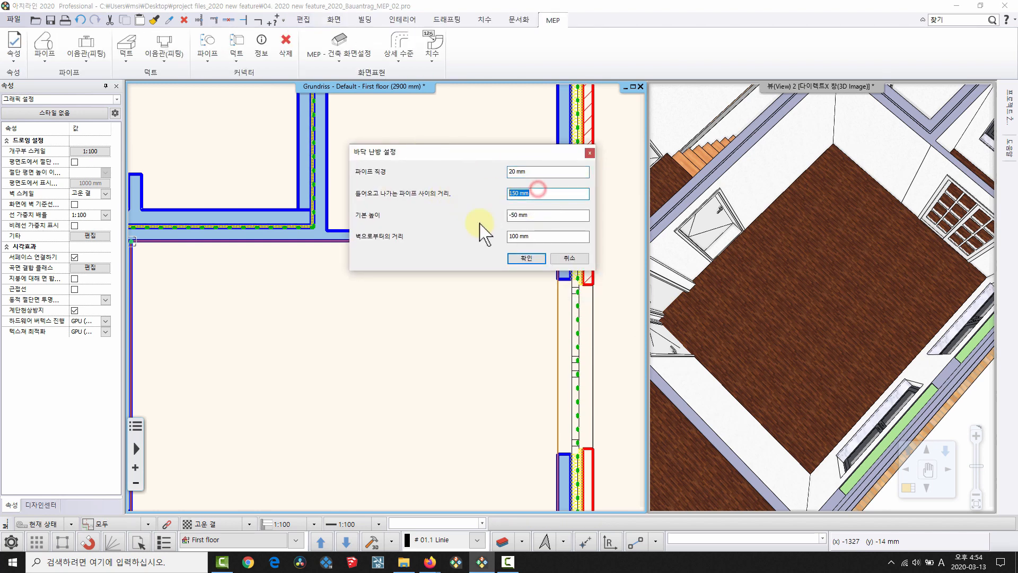
click(531, 255)
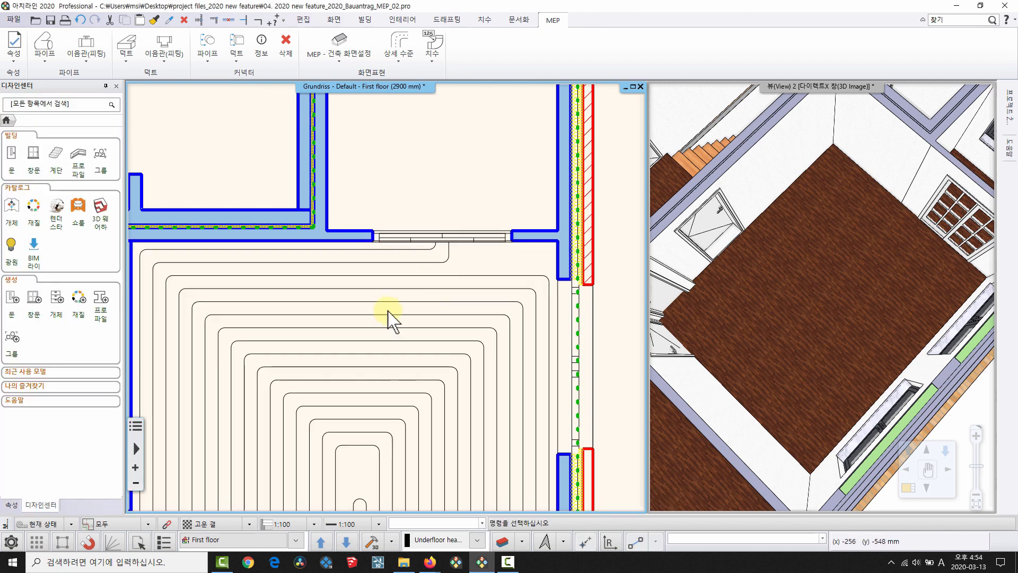
Move the heating pipe's inner end vertex farther up at the spiral's centre.
scroll(391, 319, down, 5)
scroll(377, 281, up, 4)
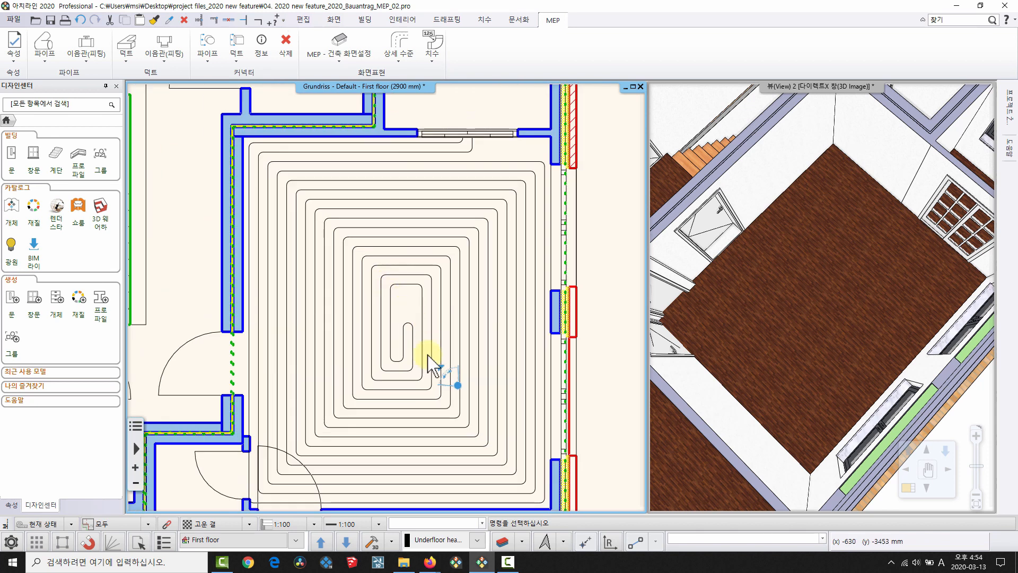
click(404, 291)
scroll(404, 292, up, 2)
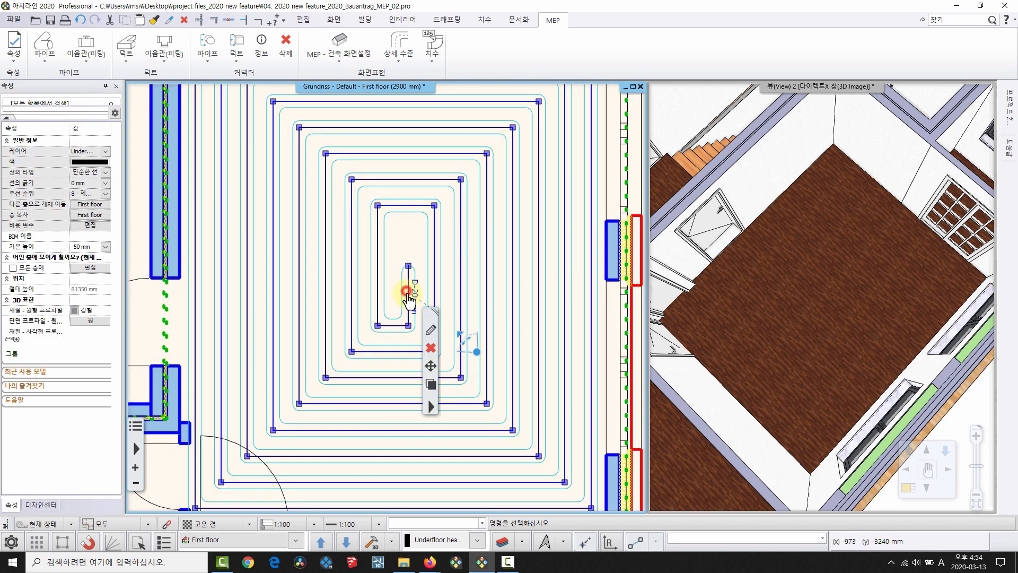
click(404, 291)
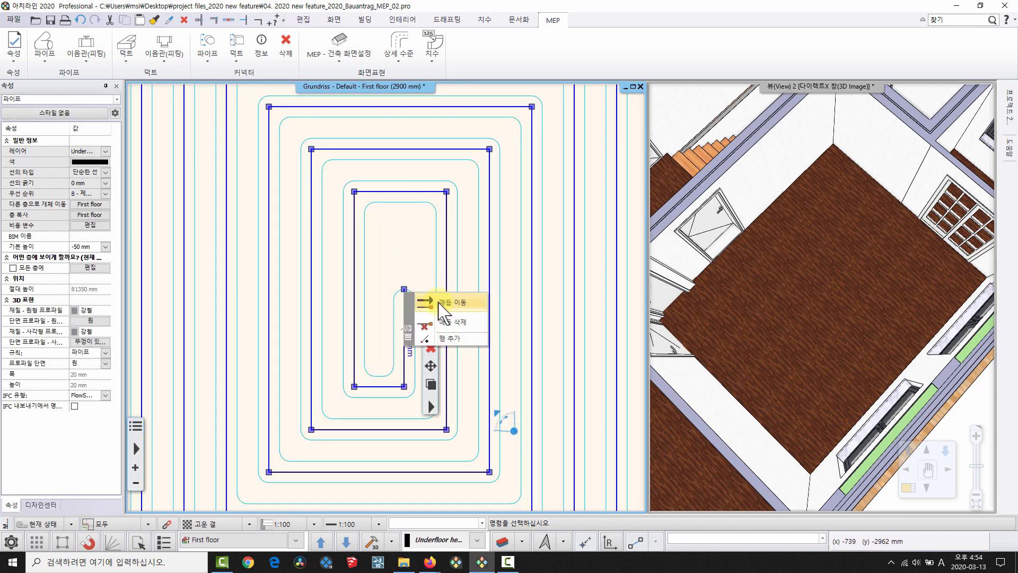
click(424, 298)
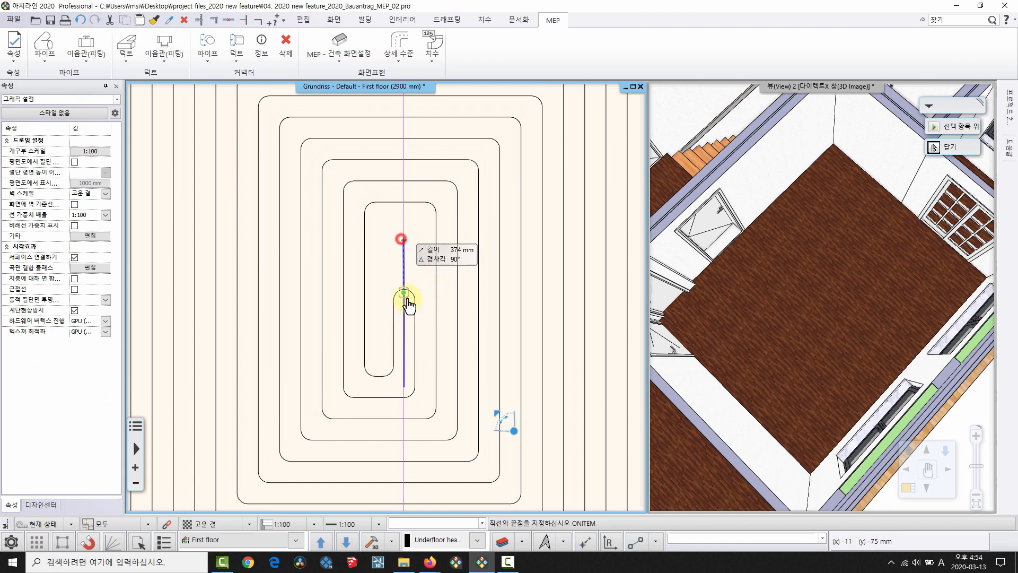
click(408, 305)
scroll(400, 276, down, 5)
key(Escape)
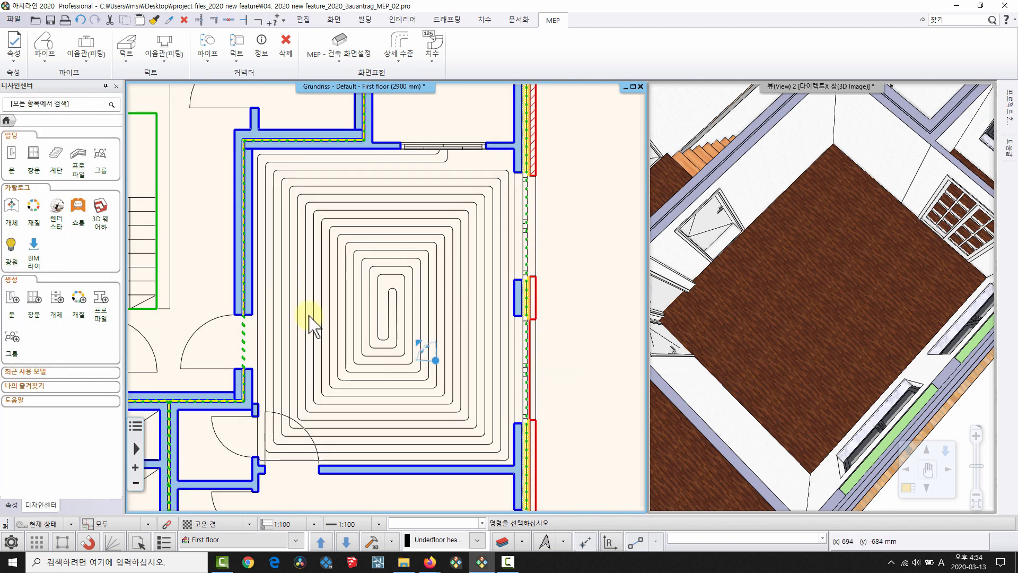
Tilt the 3D view to a room perspective and bring up the floor slab's options.
drag(801, 305, 804, 228)
click(804, 222)
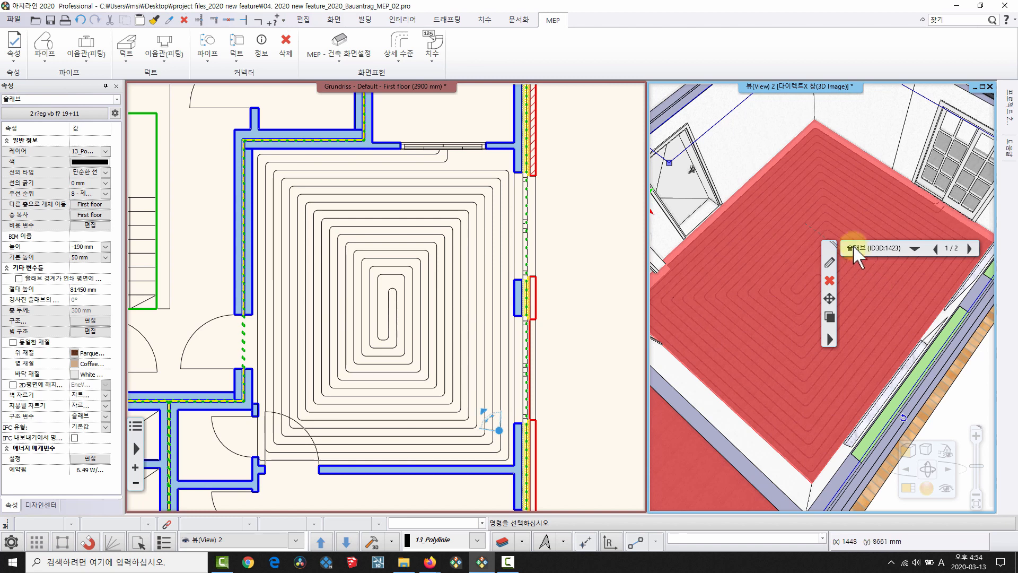
key(Escape)
right_click(771, 212)
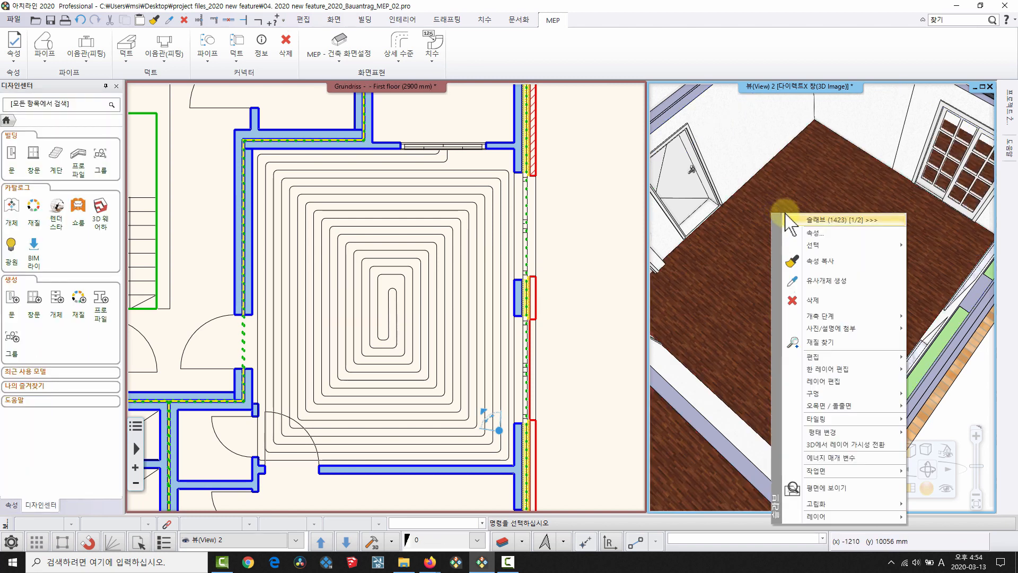
In the maximized 3D view, turn off 3D display of the slab's parquet top layer.
click(720, 256)
click(983, 86)
drag(501, 197, 473, 170)
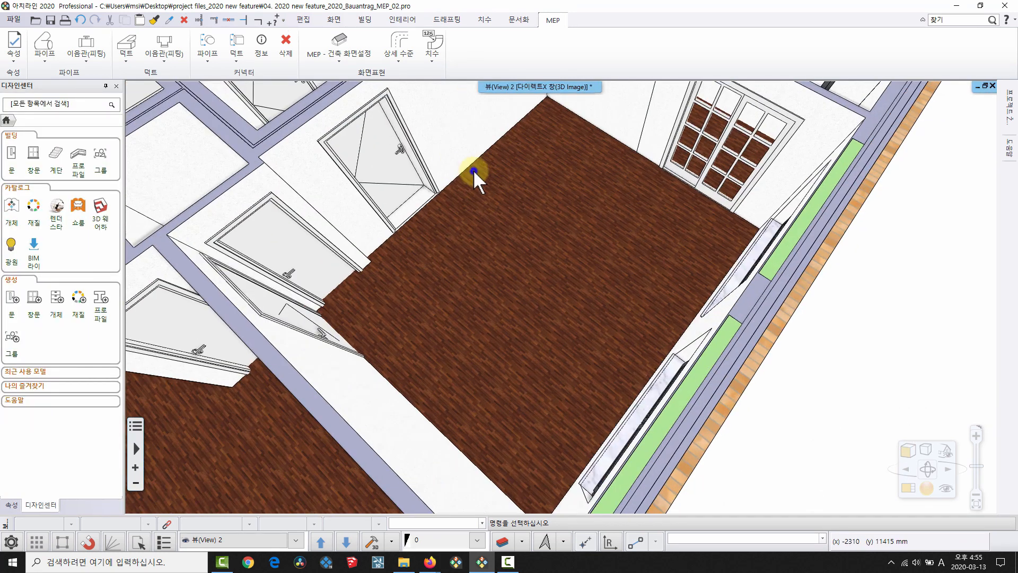
right_click(473, 170)
click(513, 191)
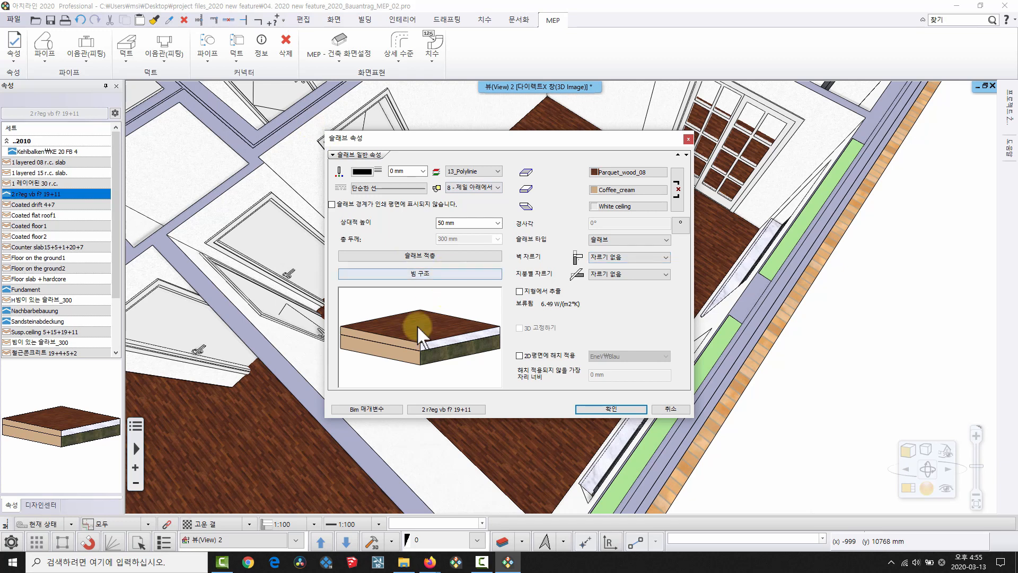
click(424, 255)
click(607, 181)
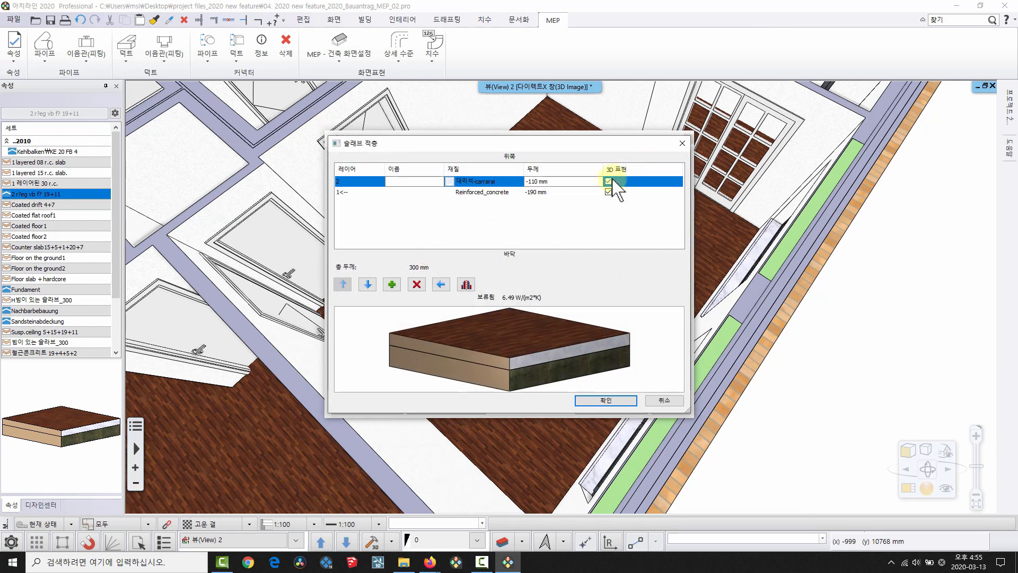
click(605, 400)
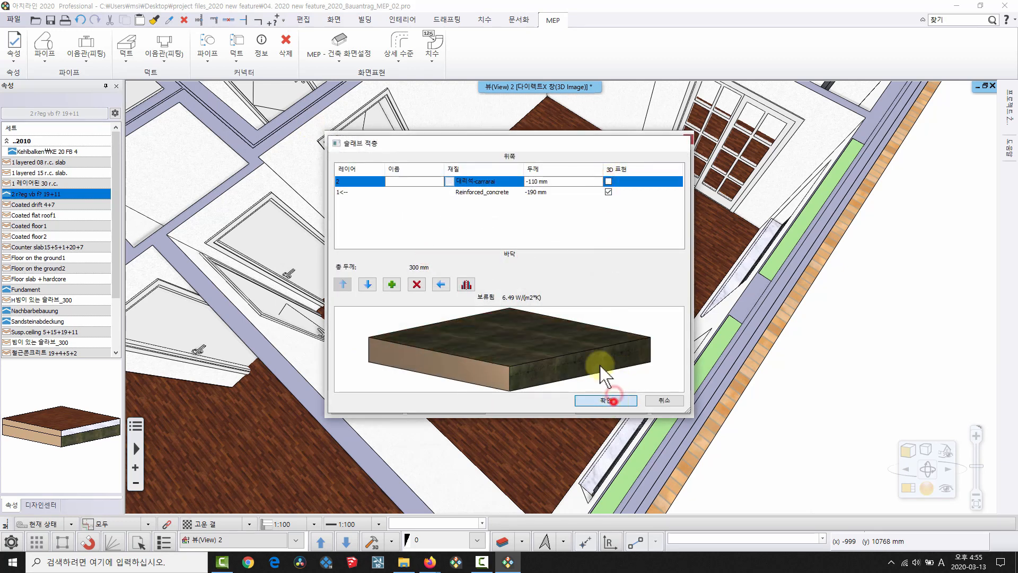
click(607, 409)
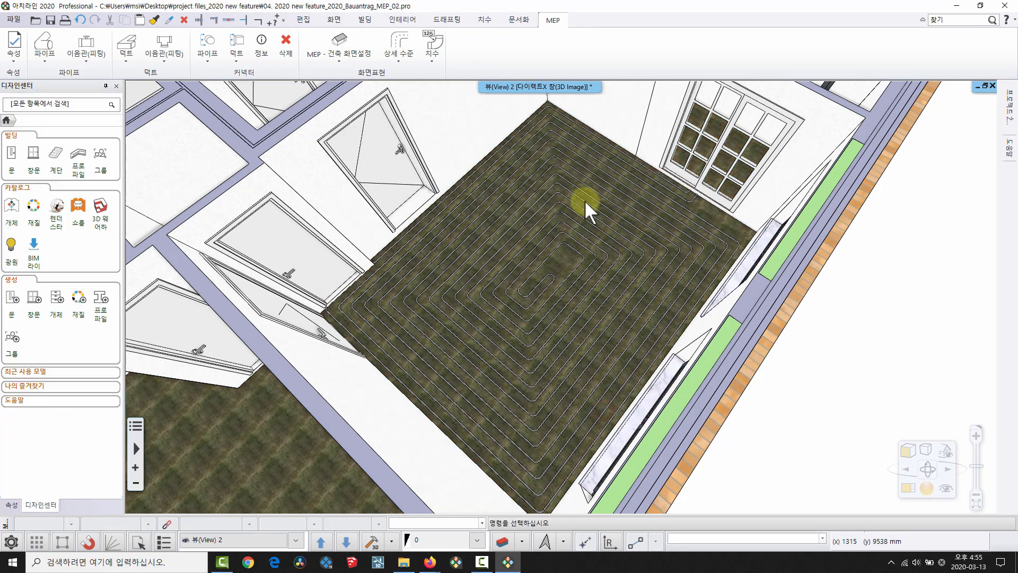
Return to the side-by-side plan and 3D views and pan the floor plan left.
scroll(573, 348, up, 6)
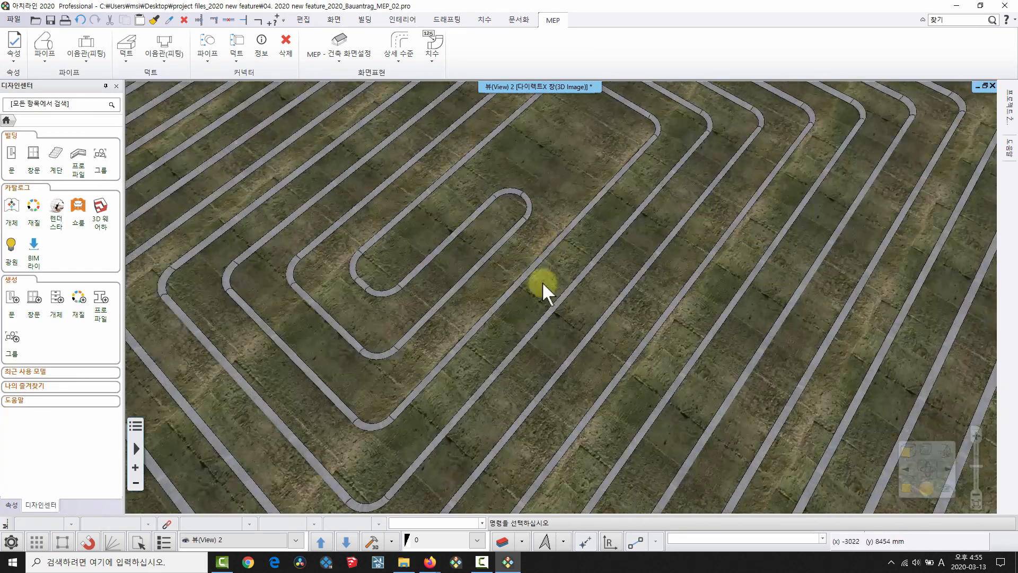
key(space)
scroll(820, 271, down, 5)
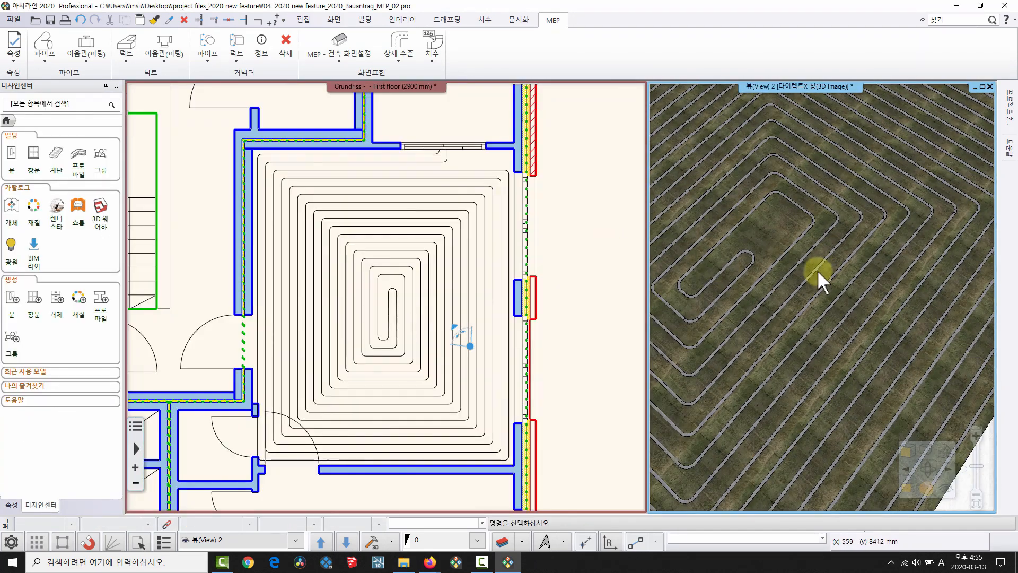
middle_drag(536, 298, 454, 304)
mouse_move(305, 295)
middle_down()
mouse_move(289, 322)
mouse_move(297, 356)
middle_up()
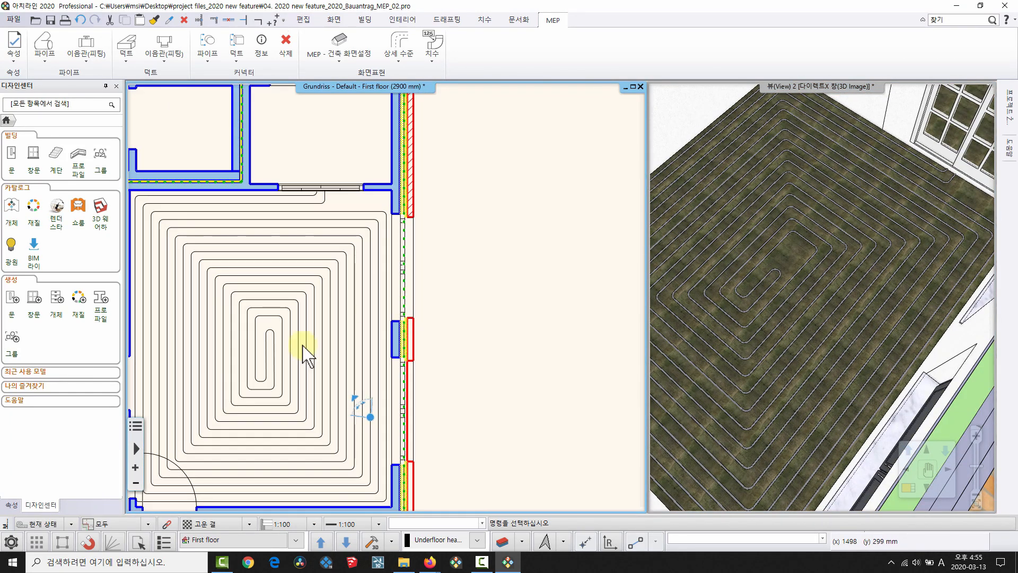
Open the Tag definition settings and switch the tag rules to MEP design.
click(451, 20)
click(484, 20)
click(520, 20)
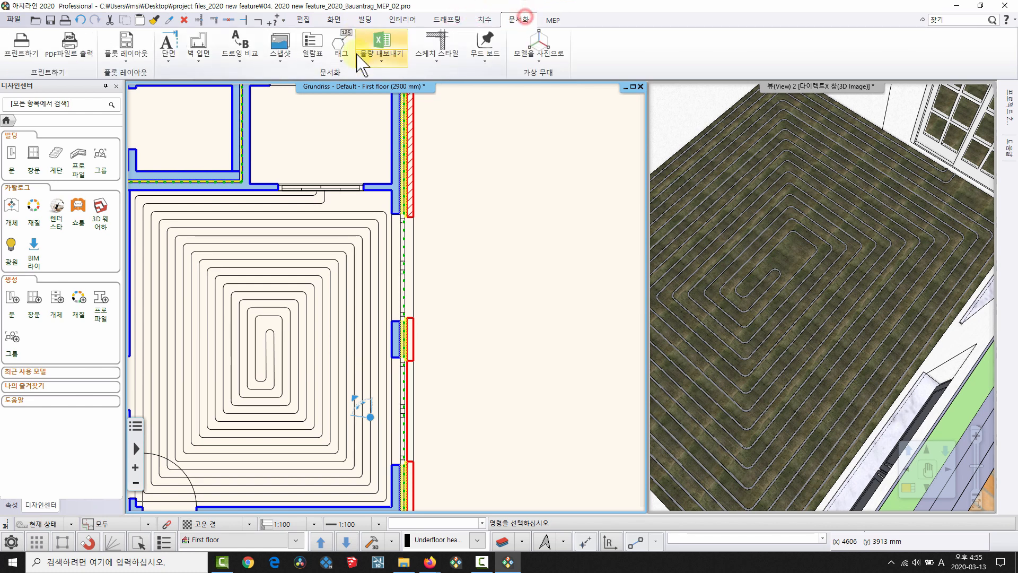
click(341, 46)
click(397, 75)
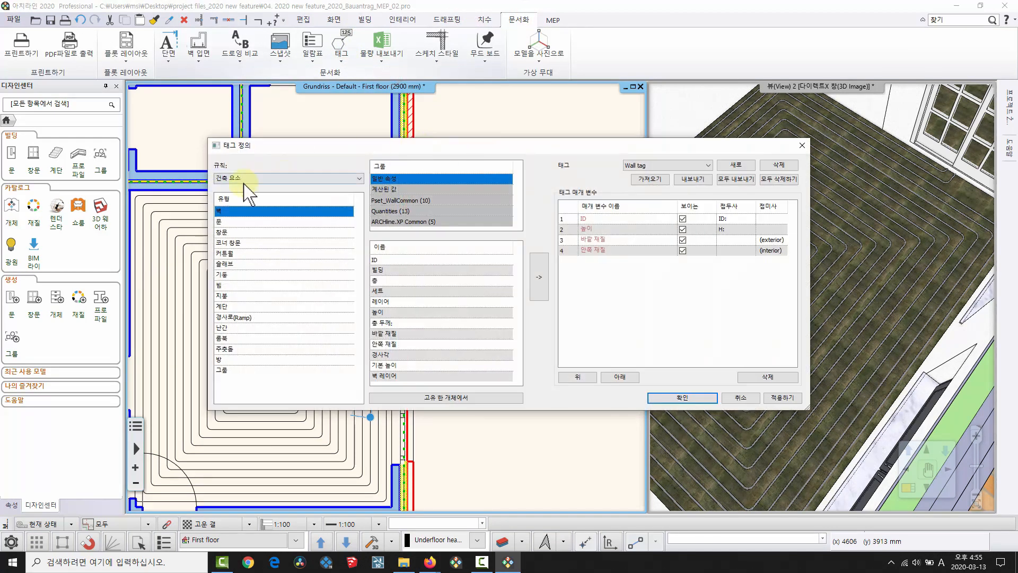
click(247, 180)
click(232, 210)
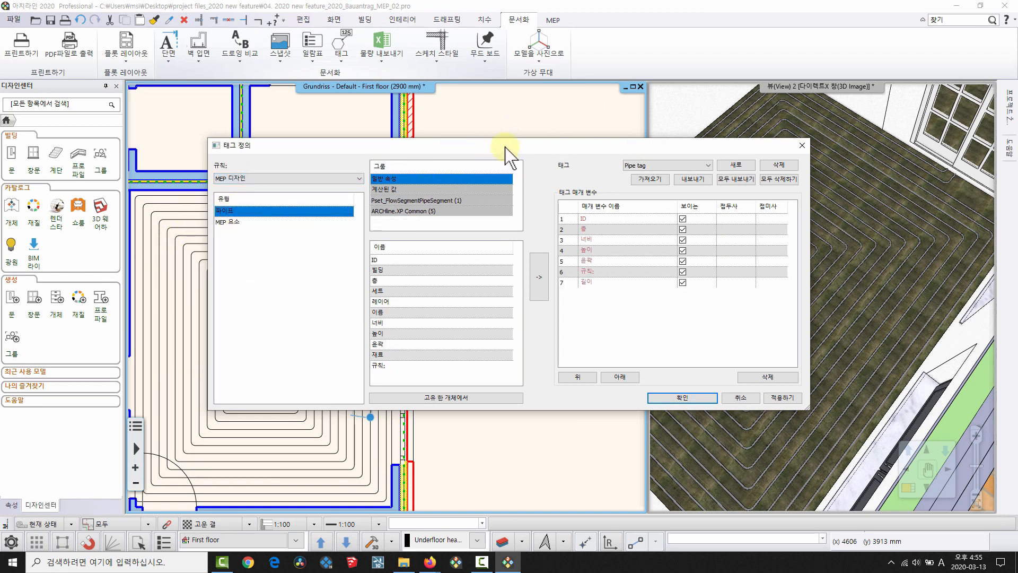
drag(505, 148, 466, 136)
Create a new tag 엑셀파이프길이 with the calculated Length (길이) parameter and save the definitions.
click(698, 154)
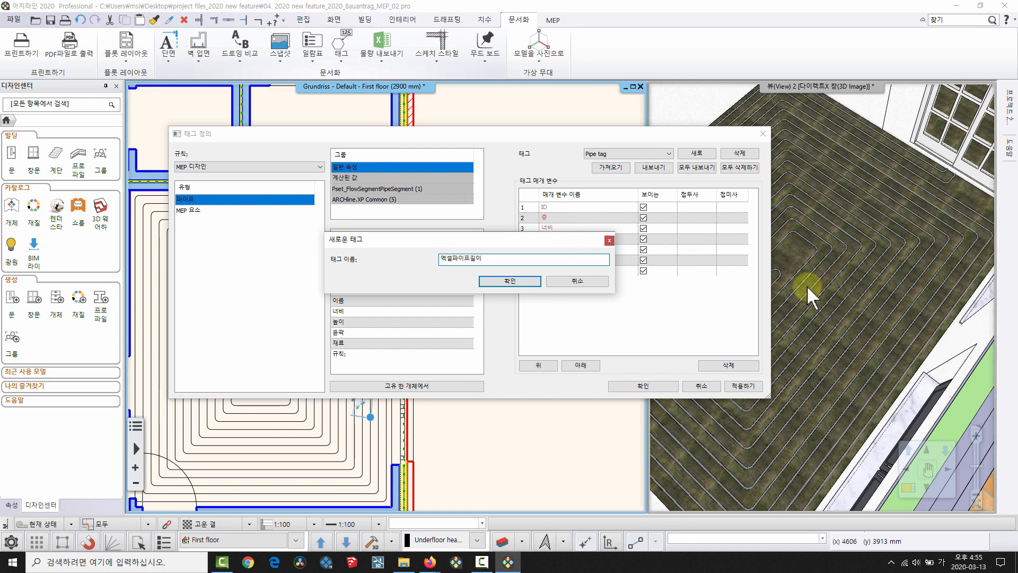
click(504, 286)
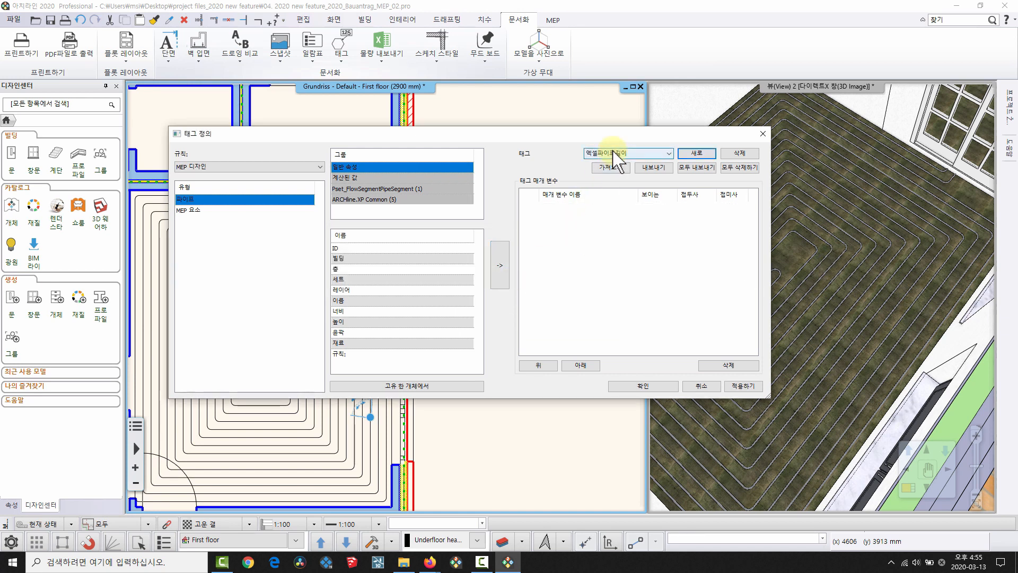
click(344, 177)
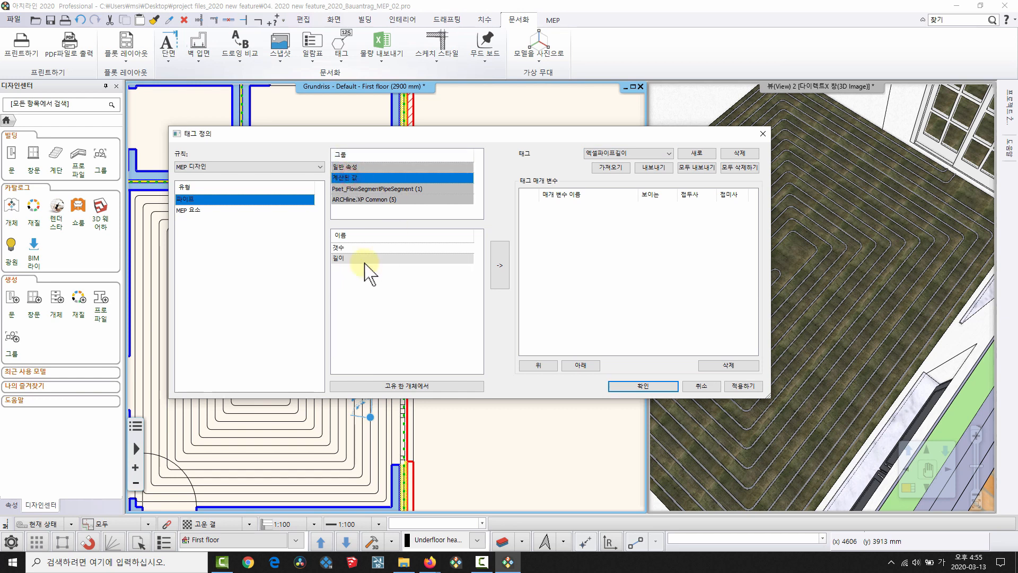
click(345, 258)
click(498, 267)
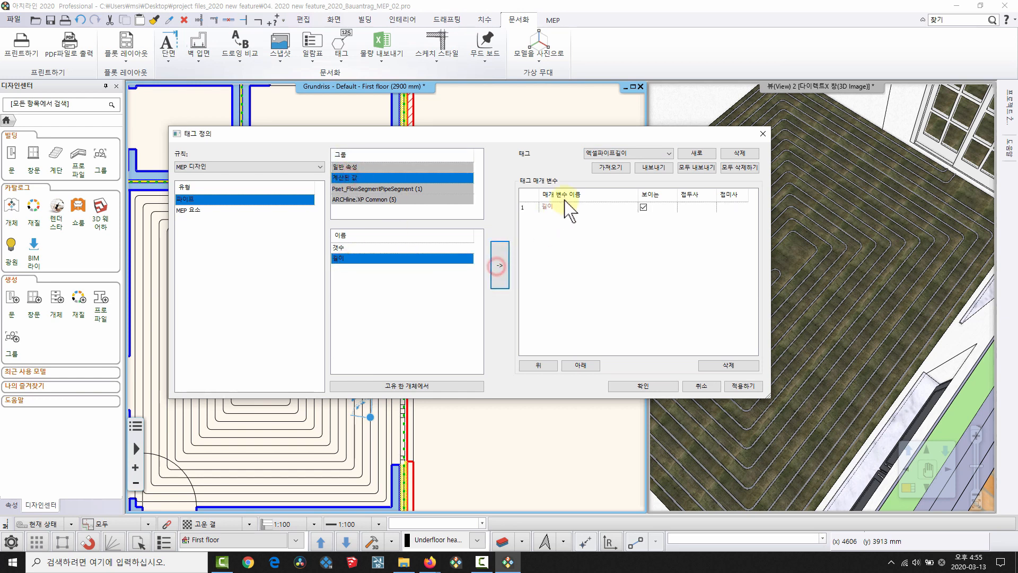
click(647, 387)
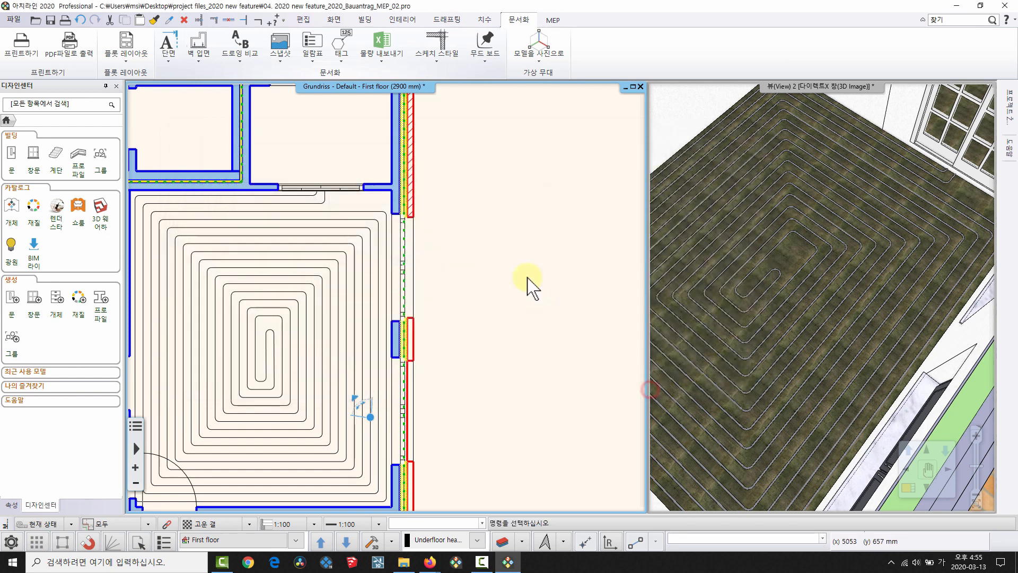
Start a single tag for pipes under MEP design using the 엑셀파이프길이 tag.
click(340, 47)
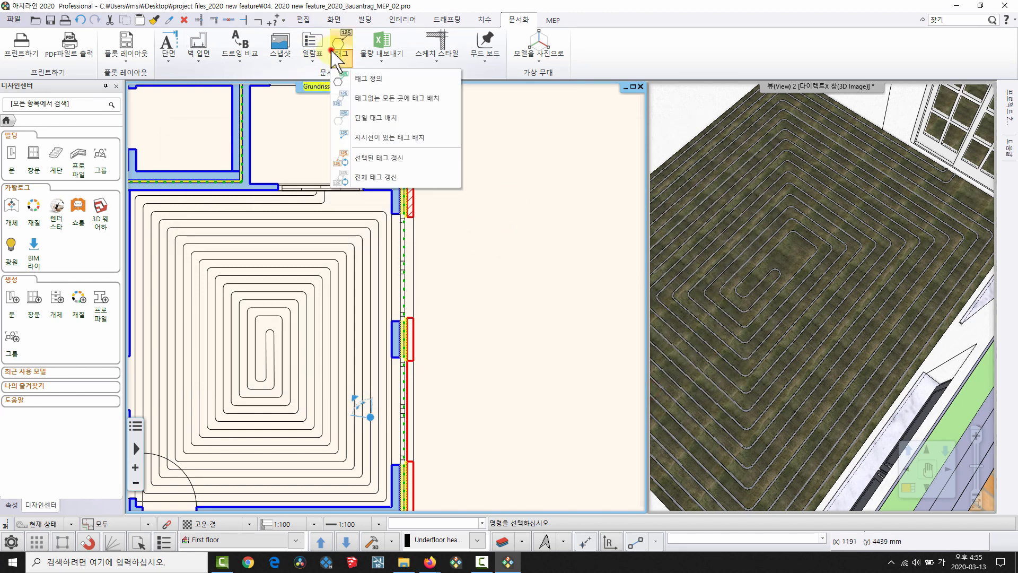
click(372, 119)
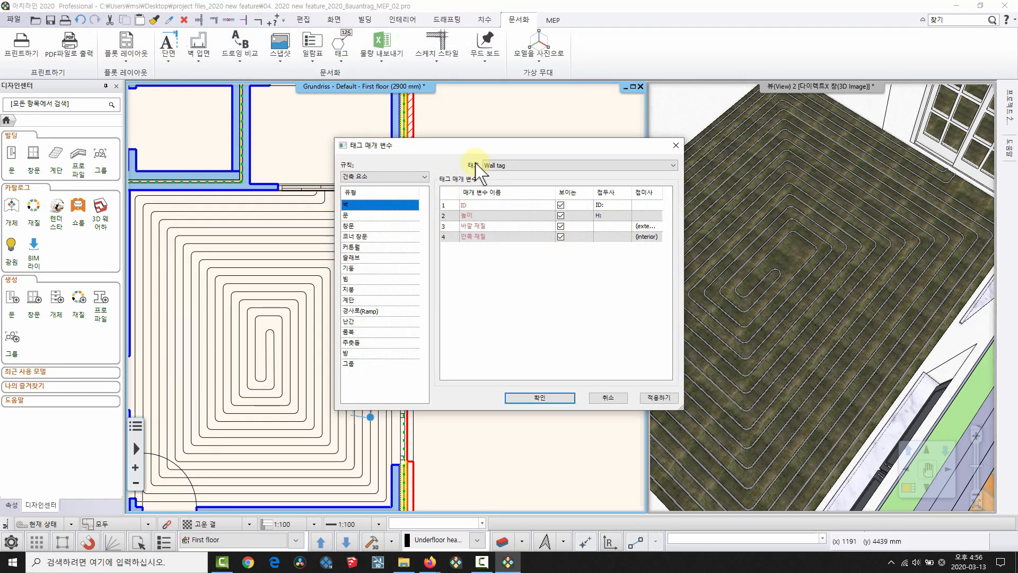
click(395, 177)
click(364, 202)
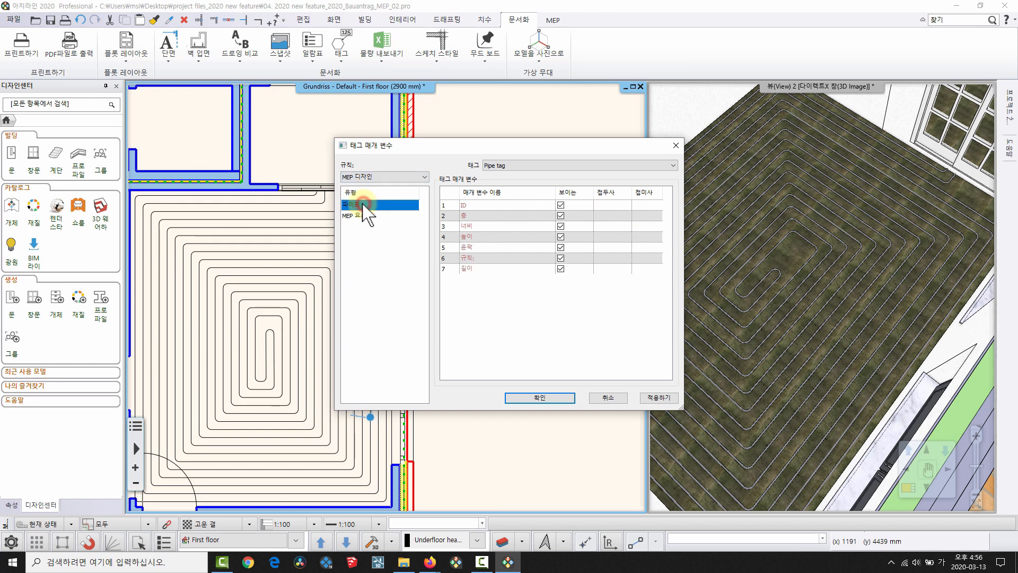
click(524, 166)
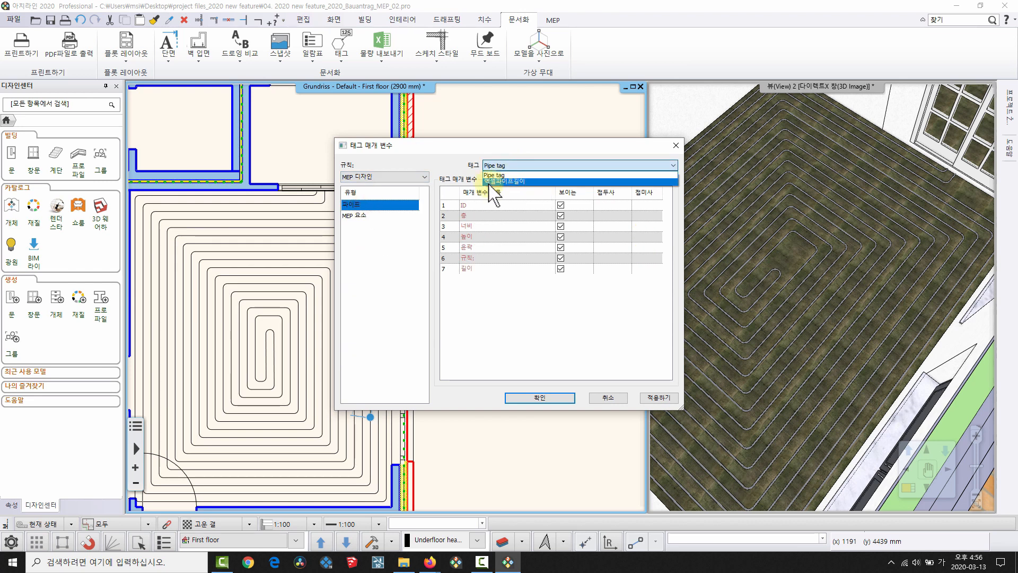
click(492, 182)
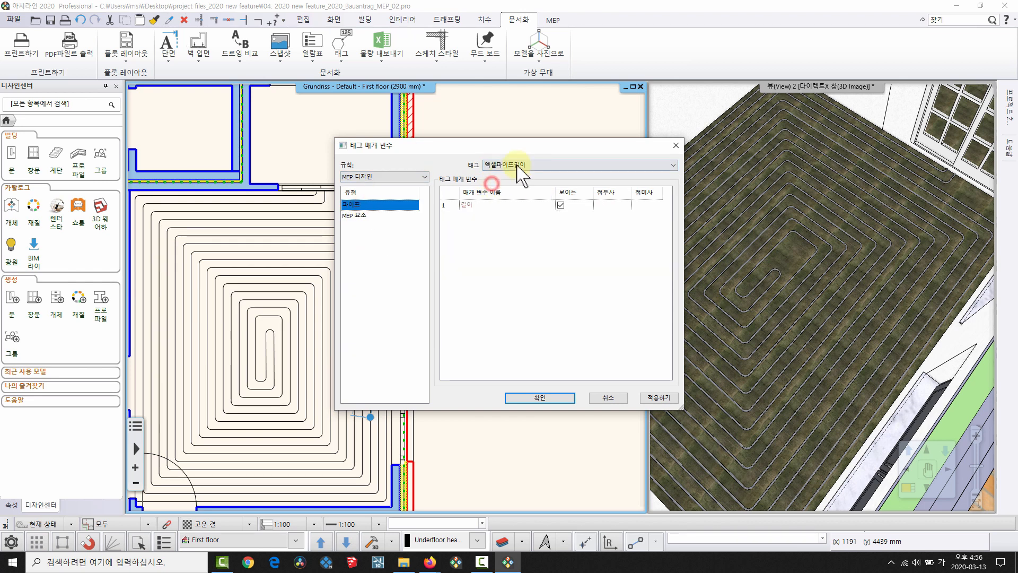
click(529, 397)
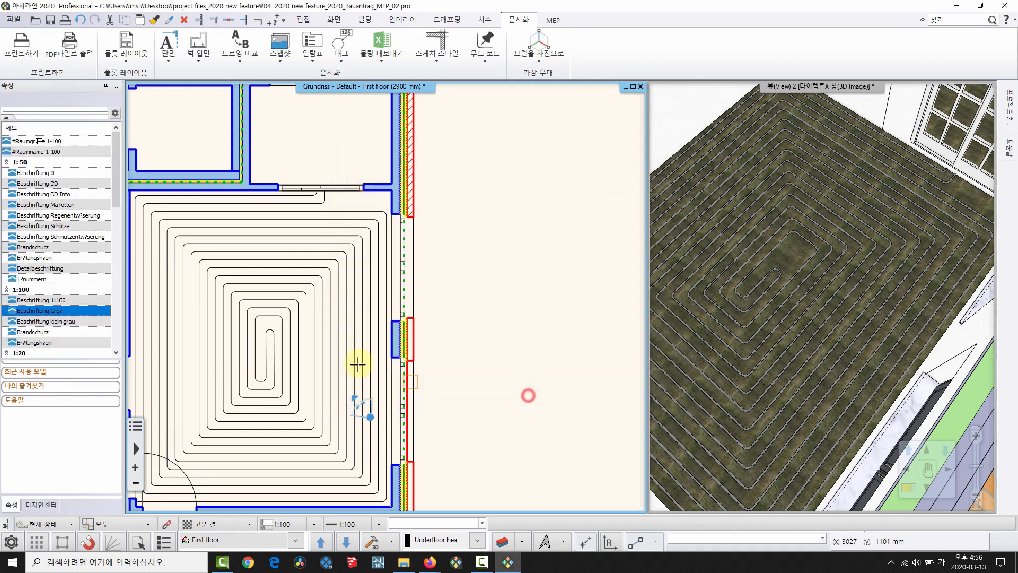
Tag the heating pipe with its 185323 mm length and move the tag right of the wall.
click(369, 293)
right_click(393, 354)
scroll(496, 290, up, 2)
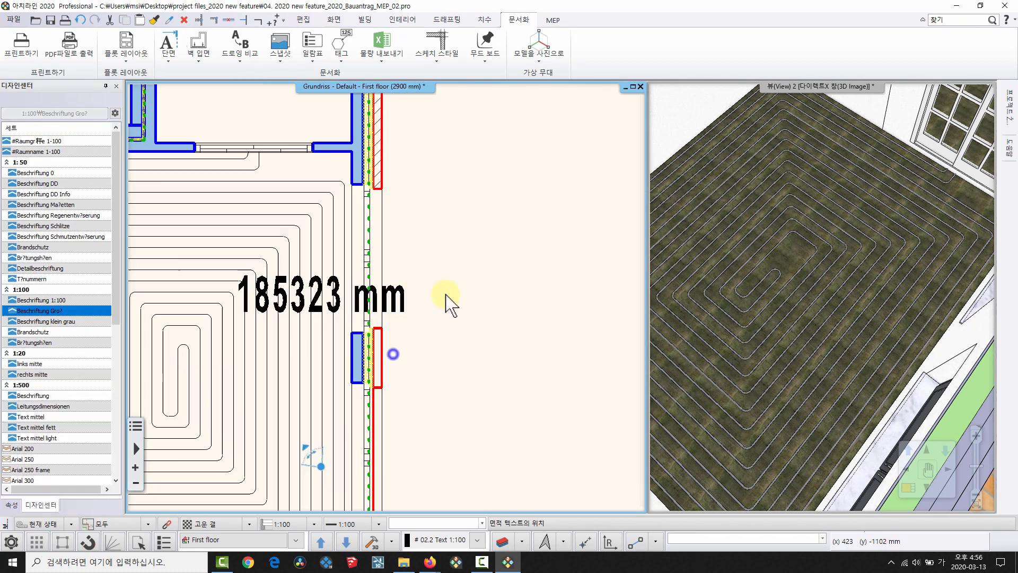
click(399, 308)
click(304, 293)
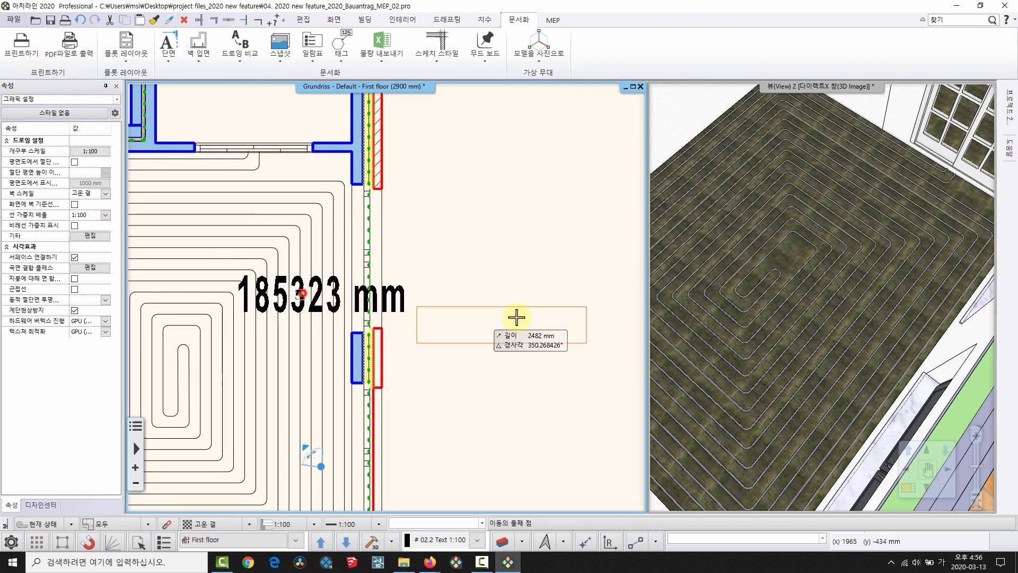
click(470, 262)
middle_drag(455, 287, 419, 256)
click(386, 247)
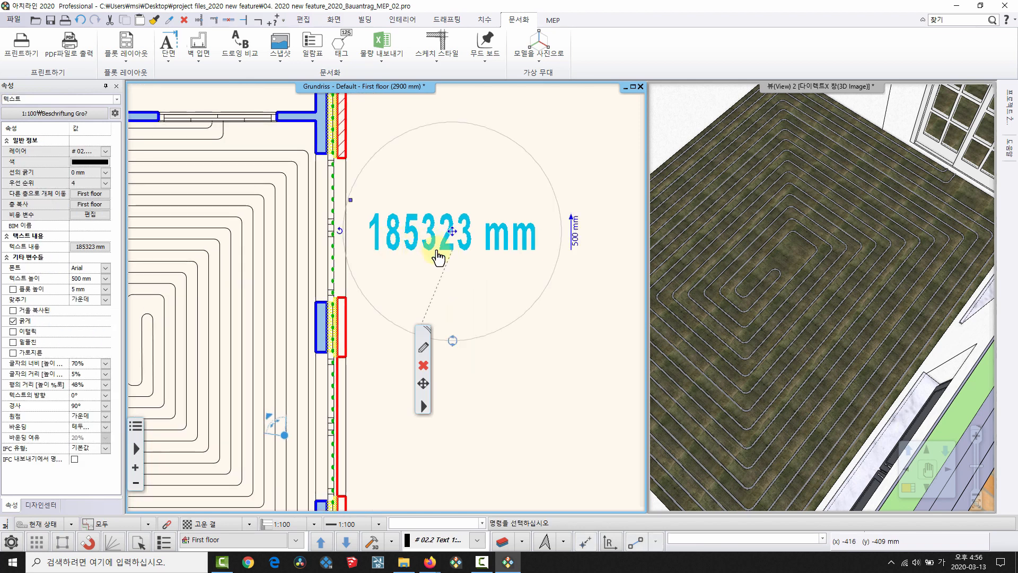
key(Escape)
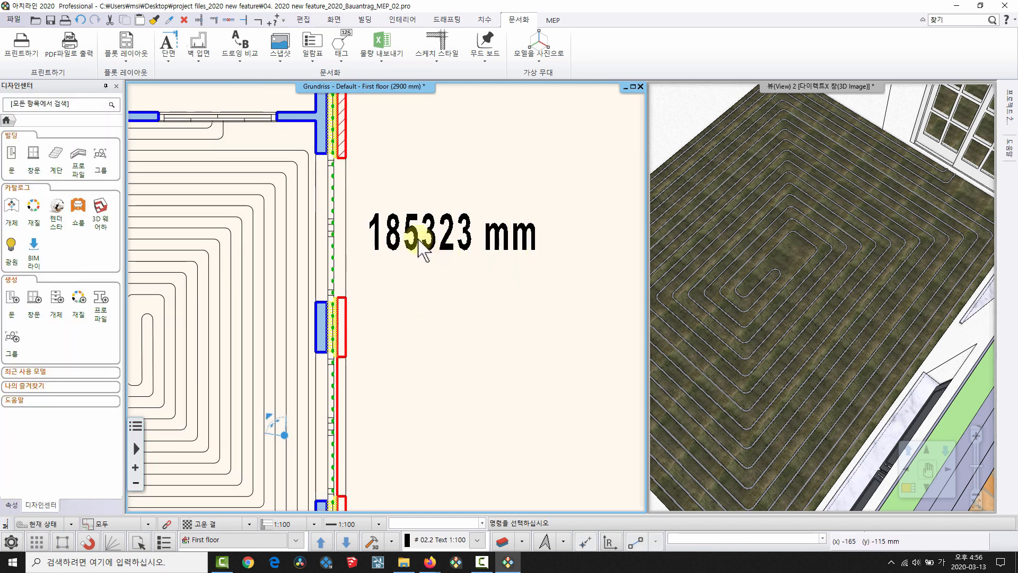
Edit a node of the underfloor heating pipe spiral.
scroll(419, 246, down, 1)
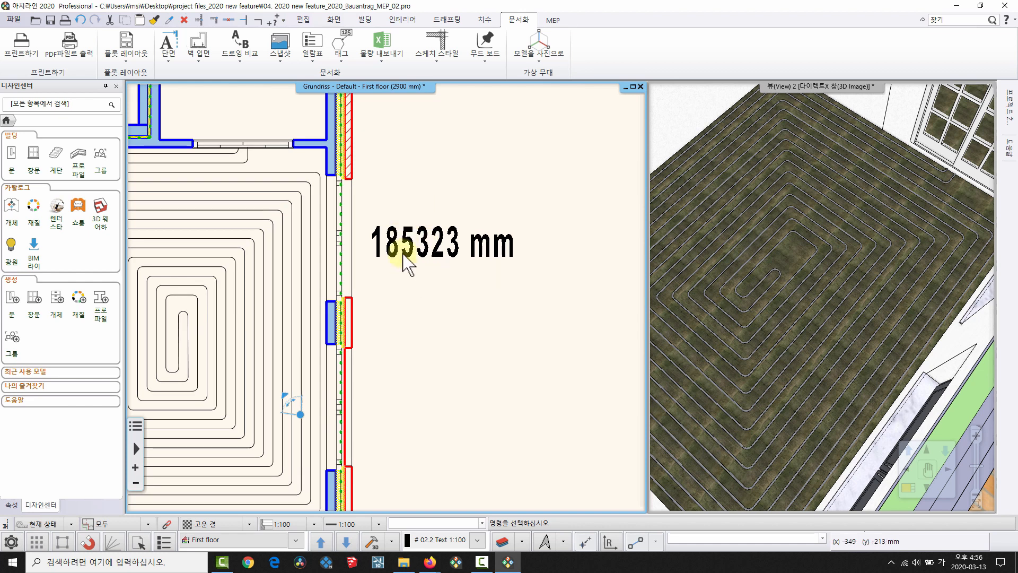
scroll(382, 286, down, 1)
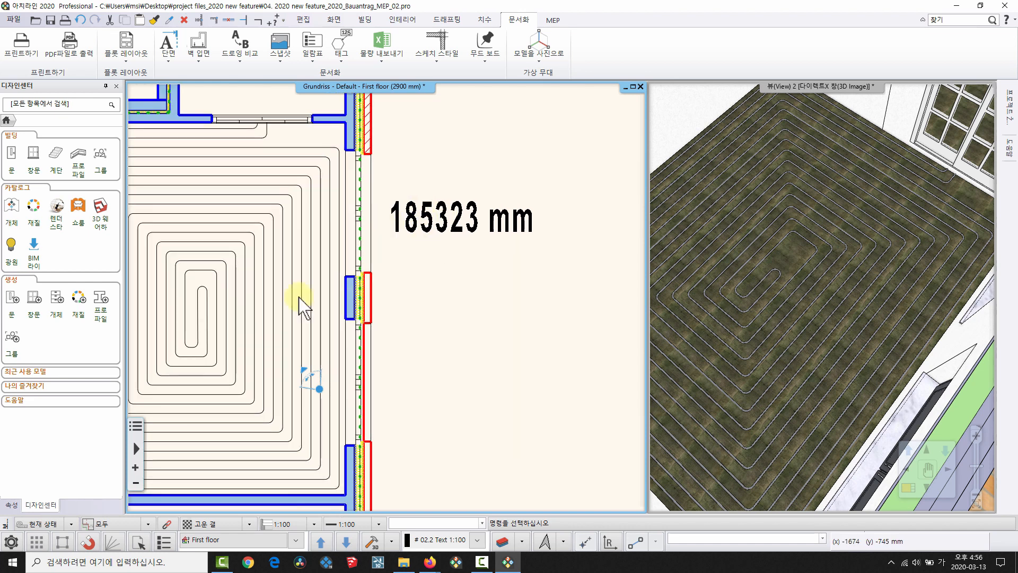
middle_drag(225, 308, 339, 310)
scroll(339, 302, up, 2)
click(340, 297)
scroll(323, 280, up, 1)
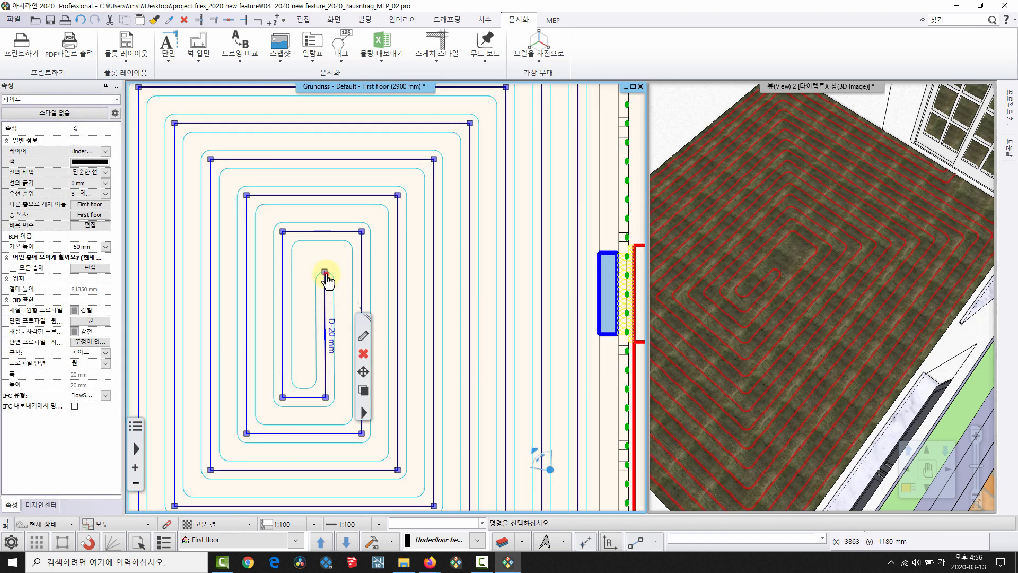
click(325, 274)
click(397, 302)
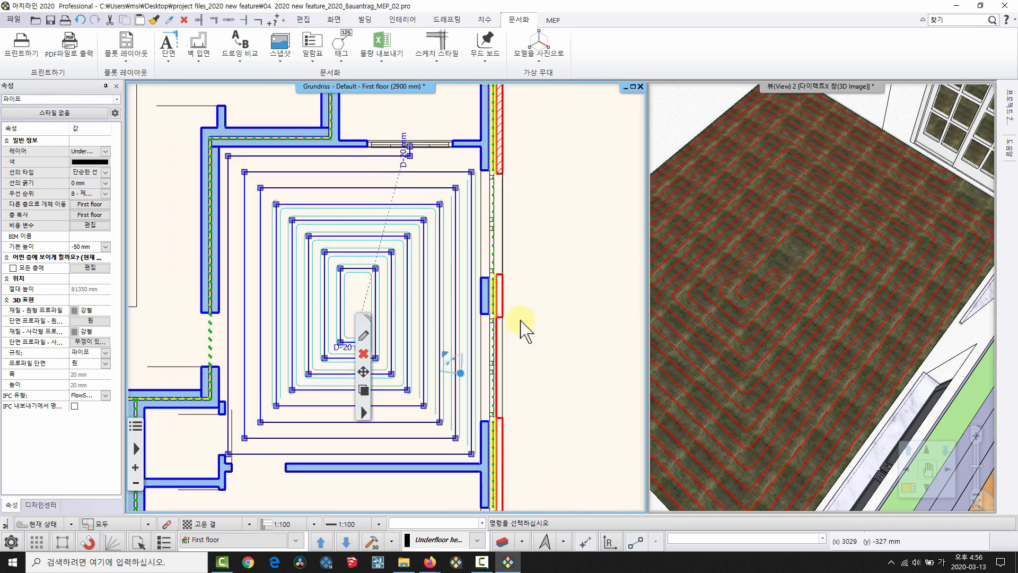
key(Escape)
Update the length tag (태그 업데이트) so it reads 183295 mm.
middle_drag(581, 260, 471, 265)
click(472, 230)
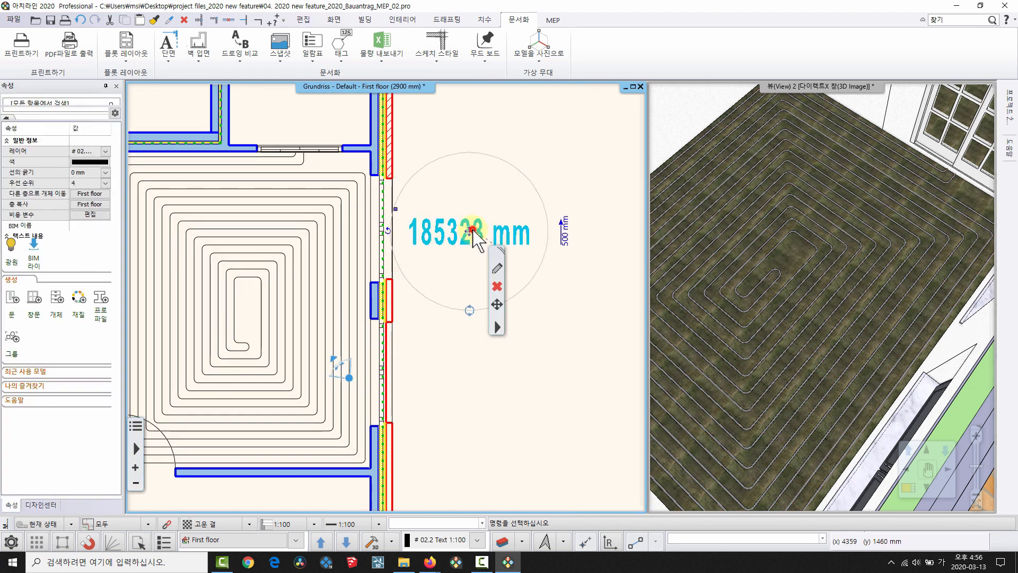
right_click(473, 229)
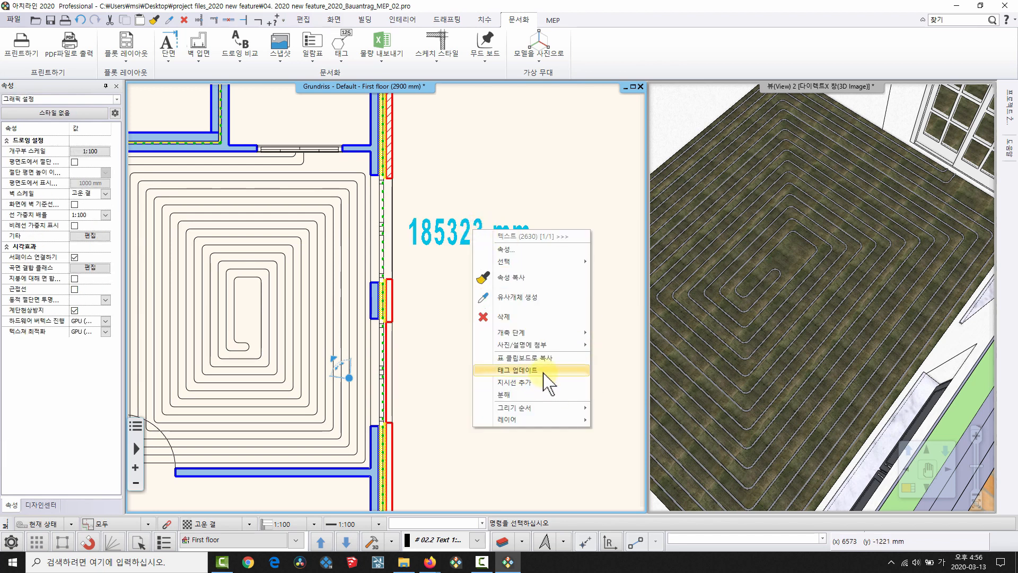
click(543, 370)
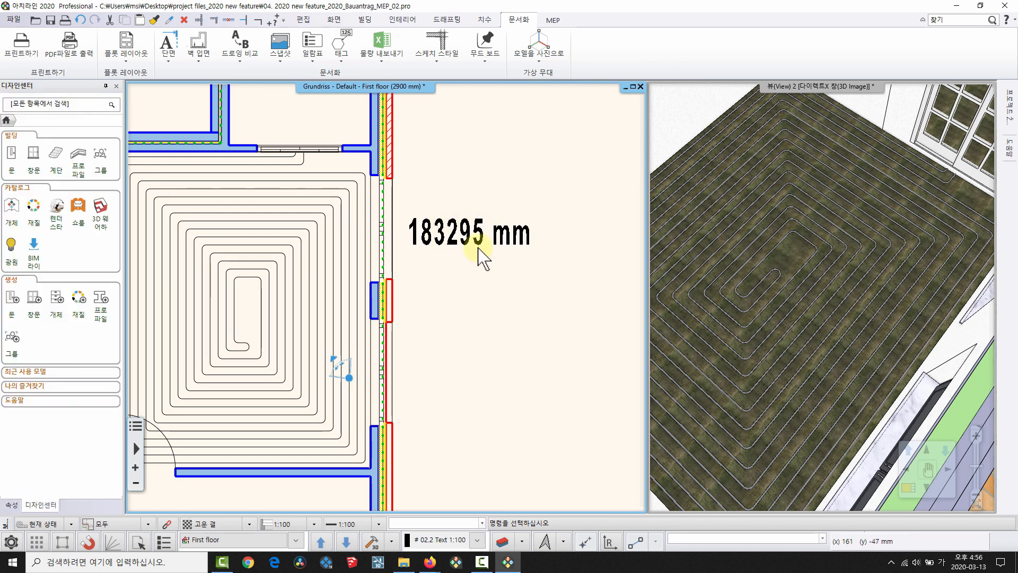
scroll(424, 246, down, 2)
click(905, 314)
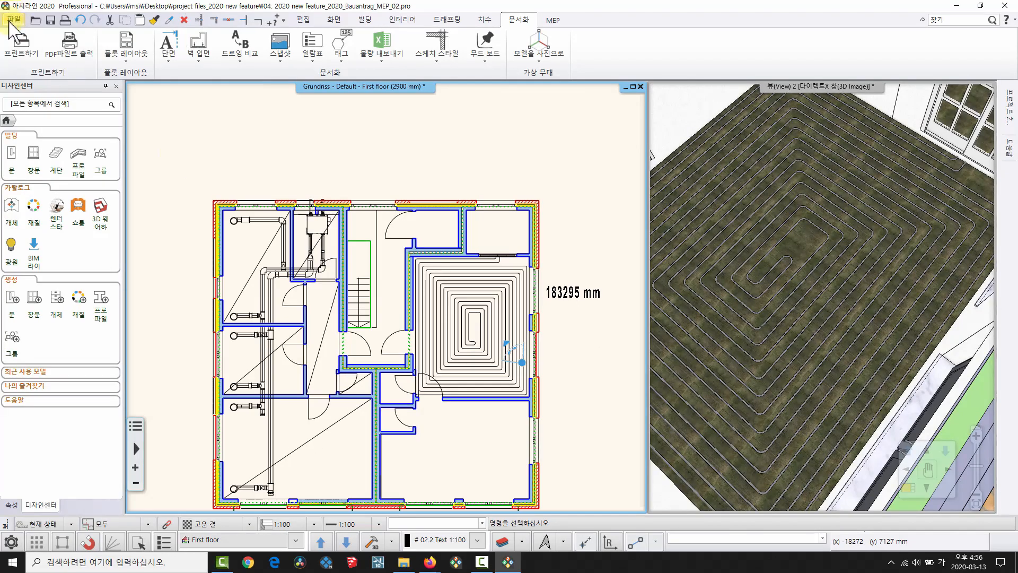
Close the heating project without saving and start a new project.
click(14, 19)
click(101, 66)
click(434, 302)
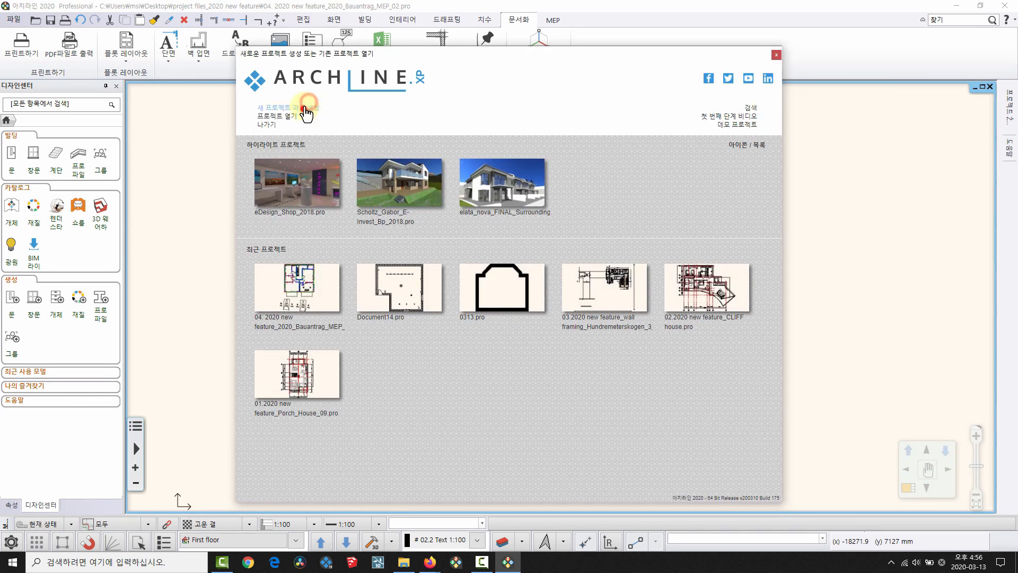
click(305, 108)
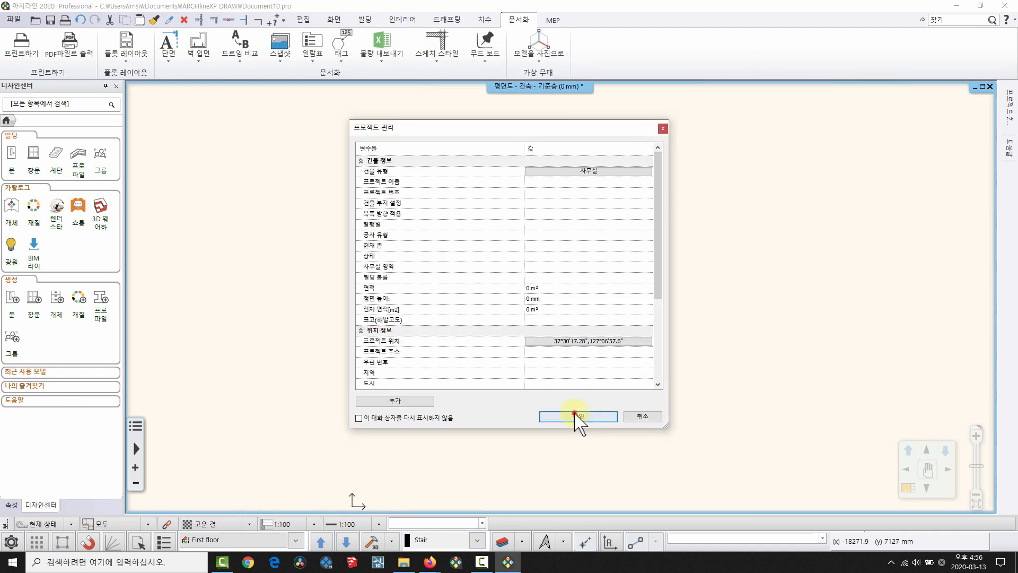
click(577, 417)
Place a straight stair by picking its start and end points in plan.
click(449, 20)
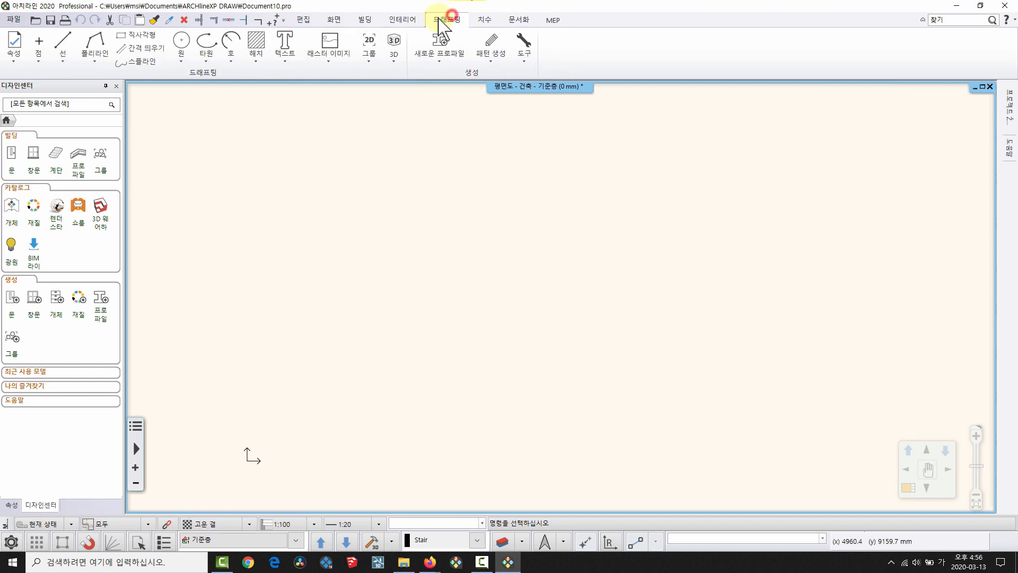
click(402, 19)
click(366, 22)
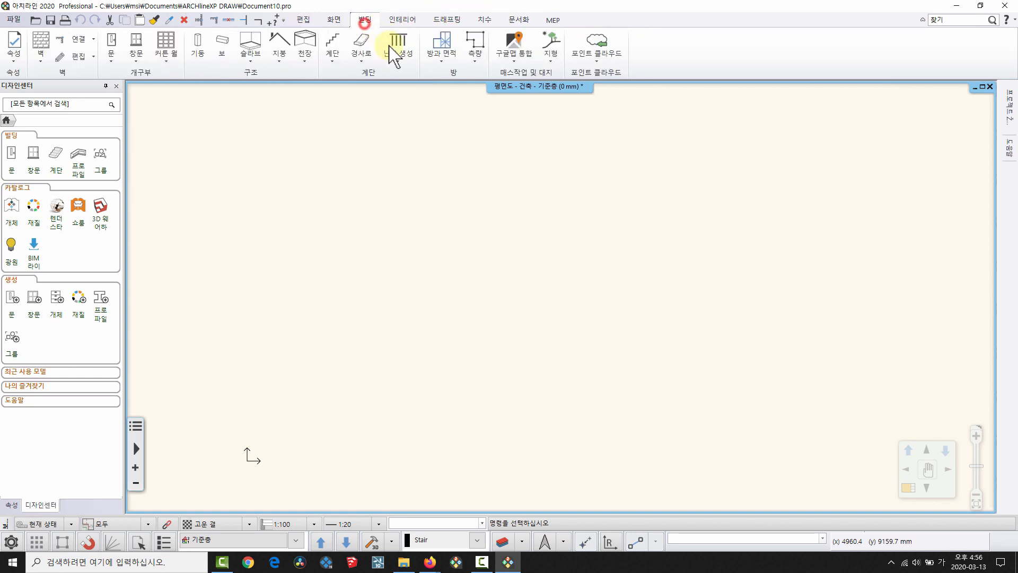
click(363, 59)
click(339, 57)
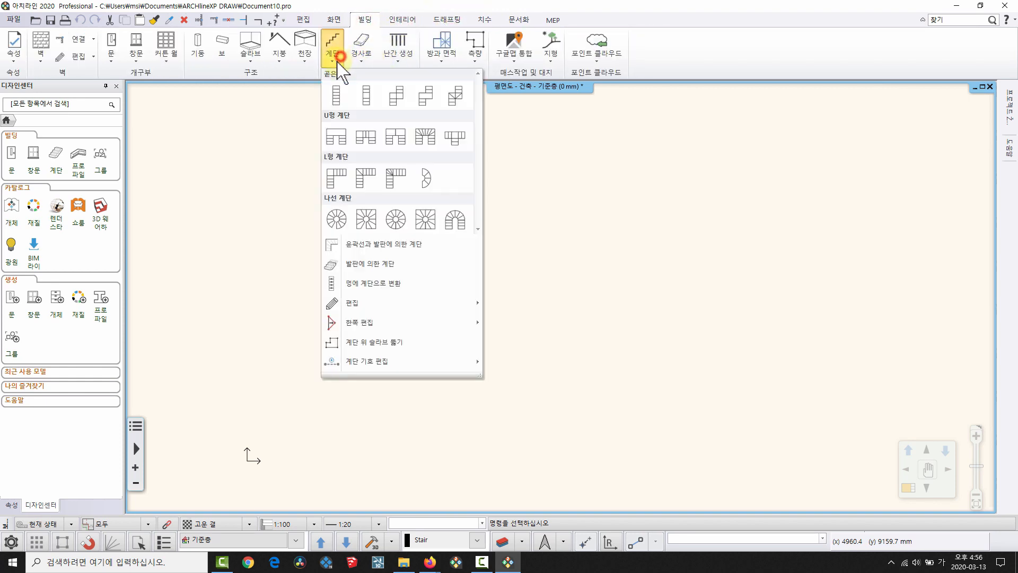
click(336, 96)
click(296, 448)
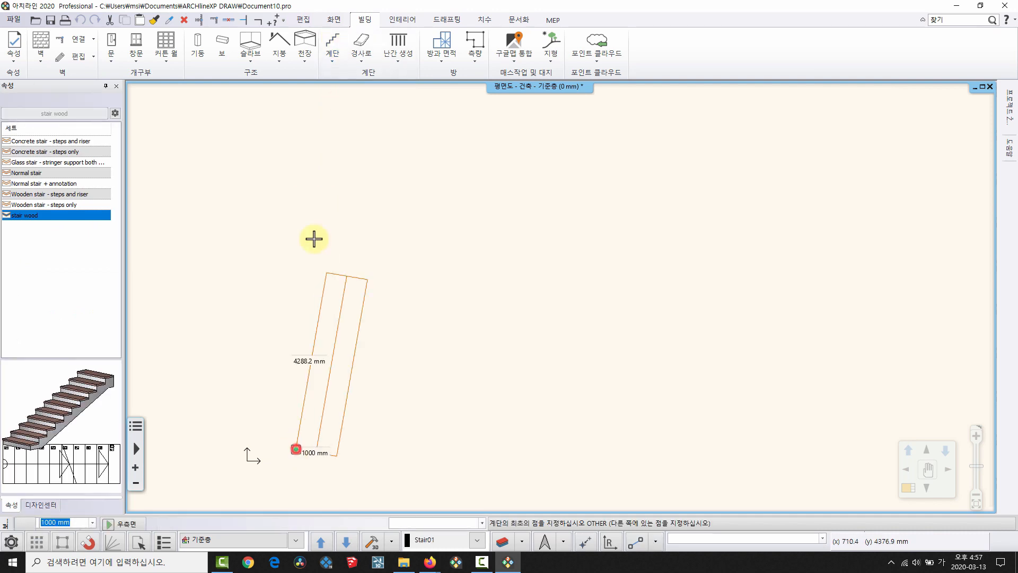
click(297, 242)
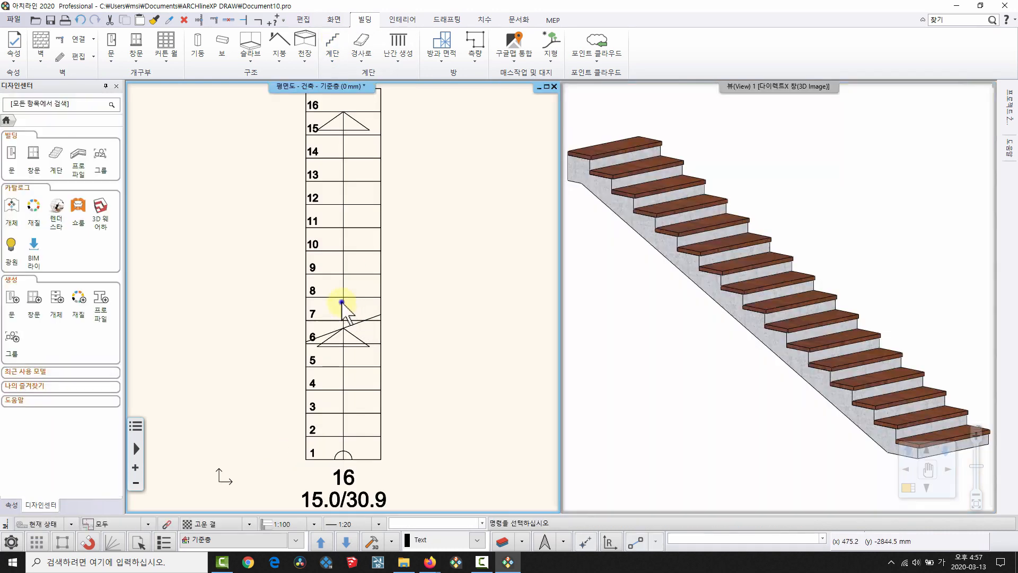
right_click(342, 301)
Turn on risers (수직판) in the stair's 계단 옆판 side settings.
click(745, 321)
scroll(748, 318, up, 5)
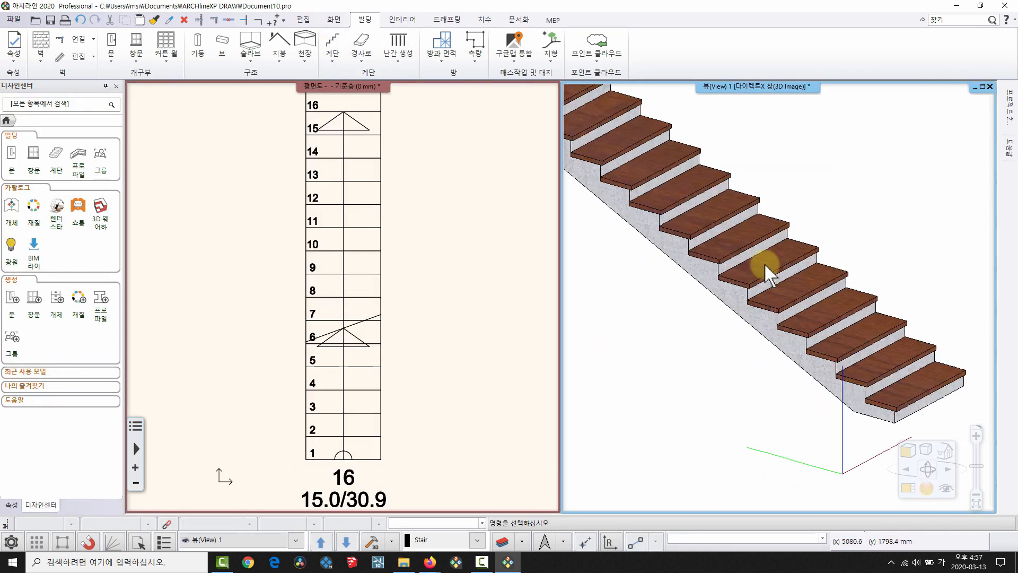
middle_drag(759, 323, 686, 273)
right_click(688, 274)
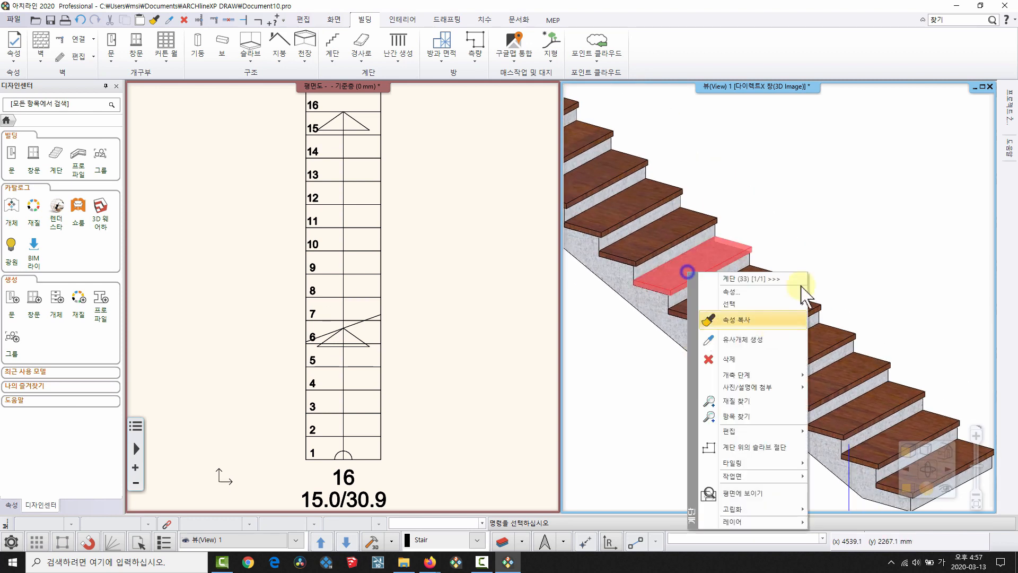
click(764, 291)
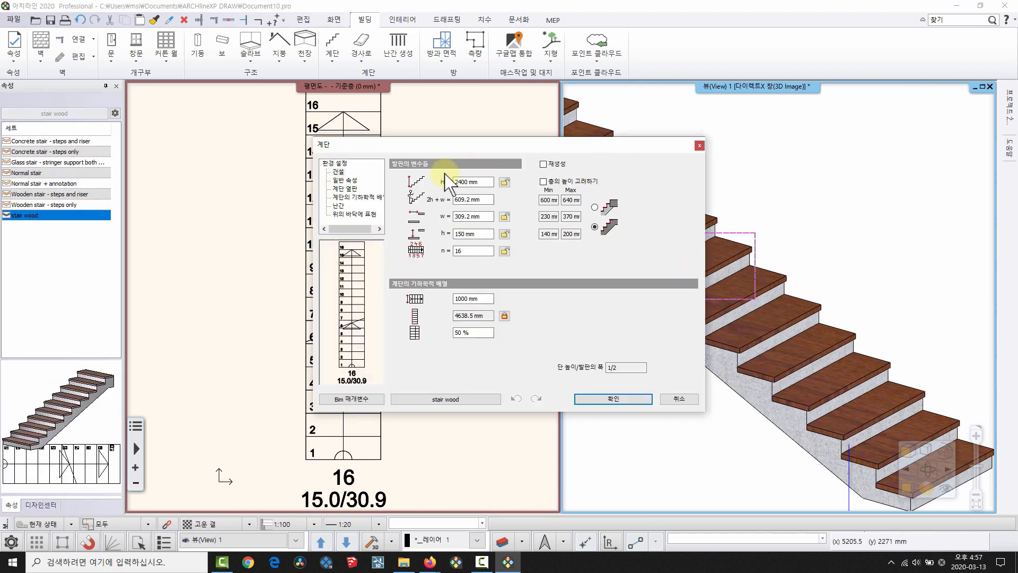
click(348, 189)
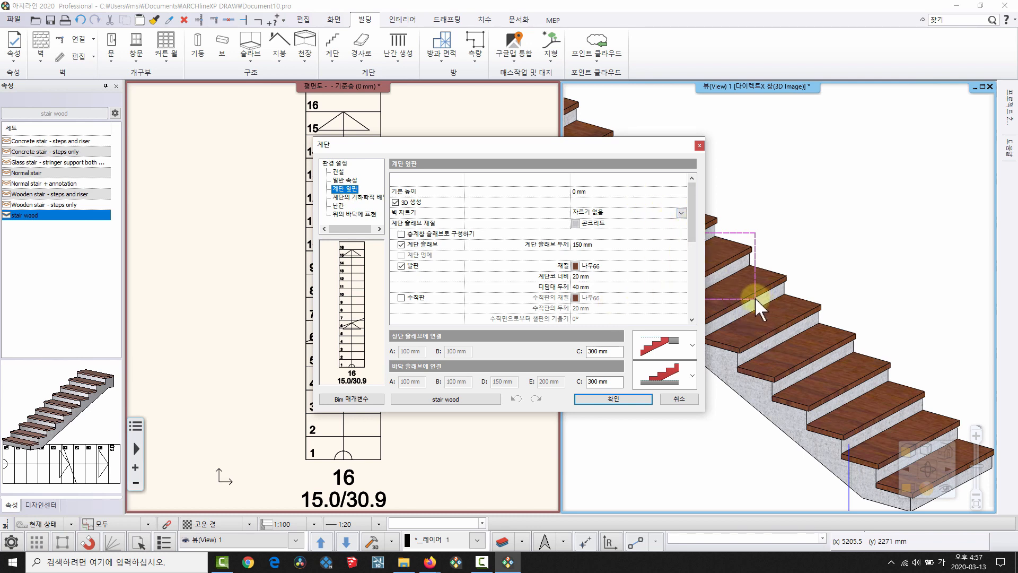
click(401, 297)
click(613, 399)
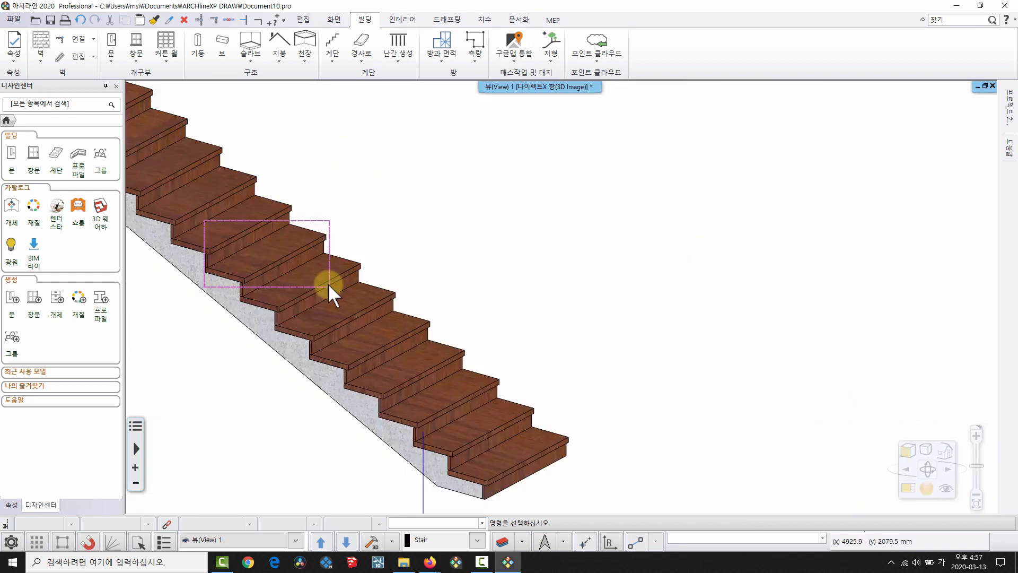
middle_drag(327, 284, 450, 268)
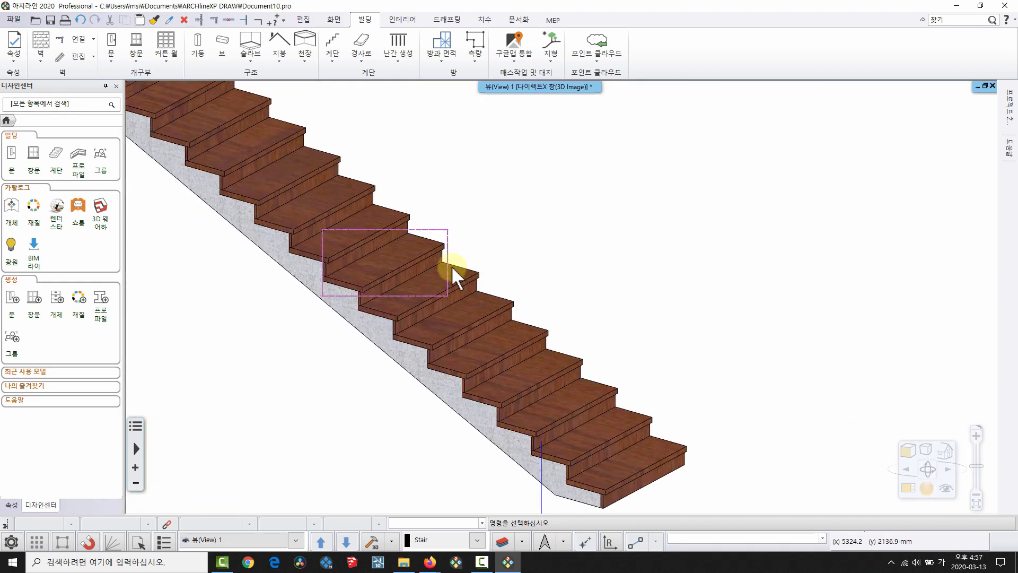
middle_drag(336, 257, 494, 282)
Change the stair's riser slope angle from 0° in its side settings.
right_click(484, 264)
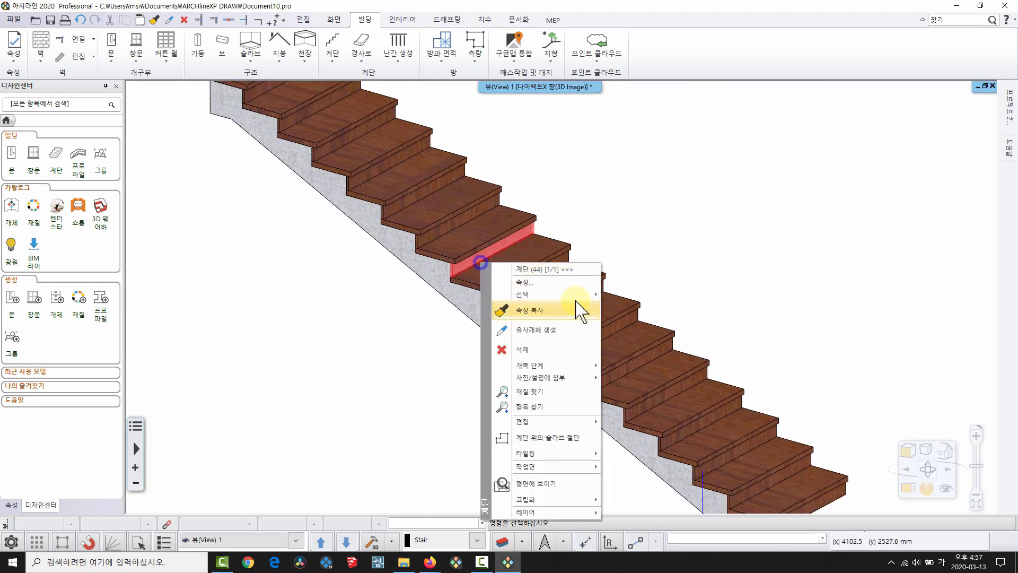
click(566, 282)
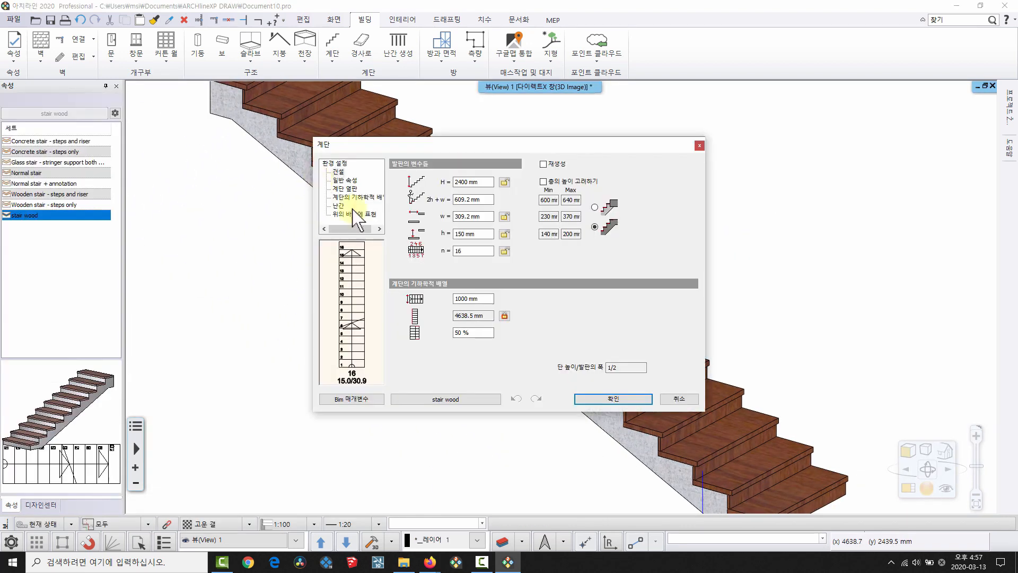
click(346, 187)
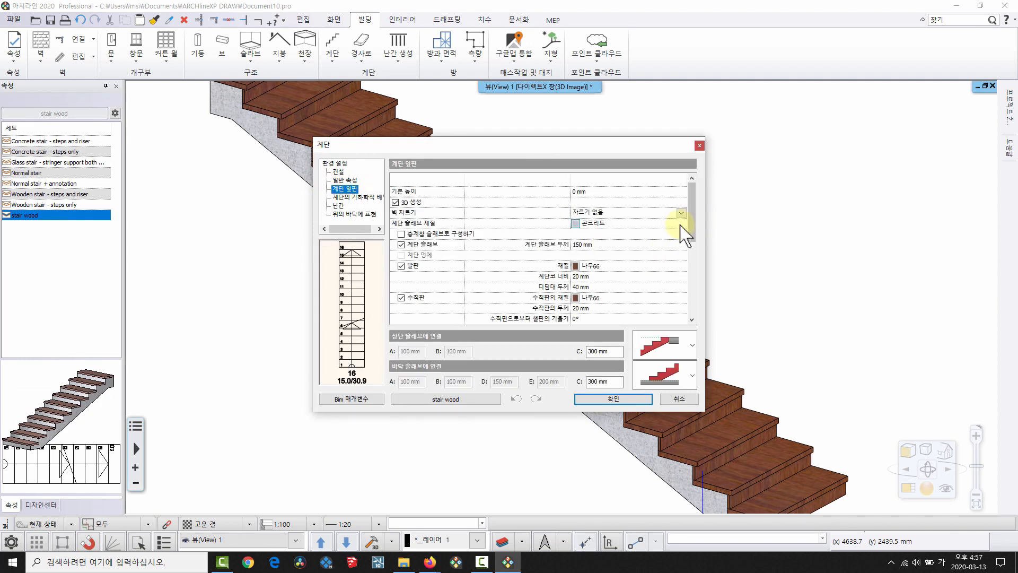
drag(690, 234, 692, 261)
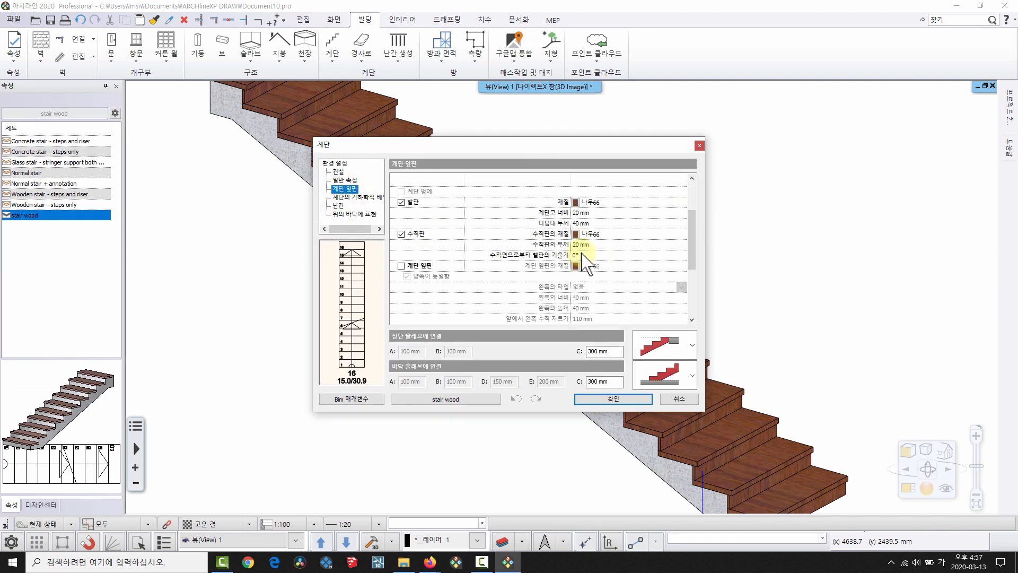
click(583, 256)
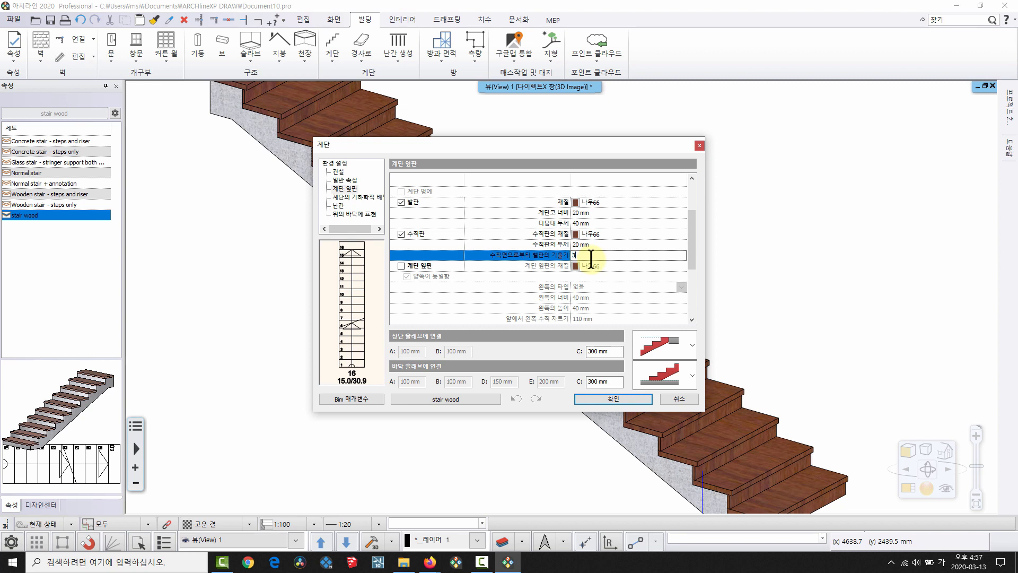
click(618, 399)
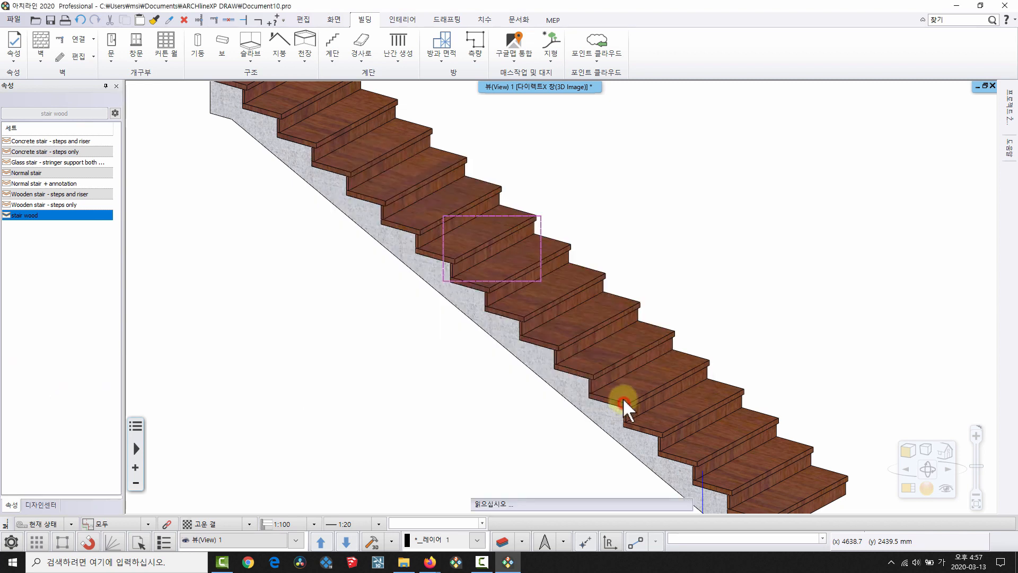
Inspect the stair from the side, then undo the riser slope change.
scroll(632, 285, up, 3)
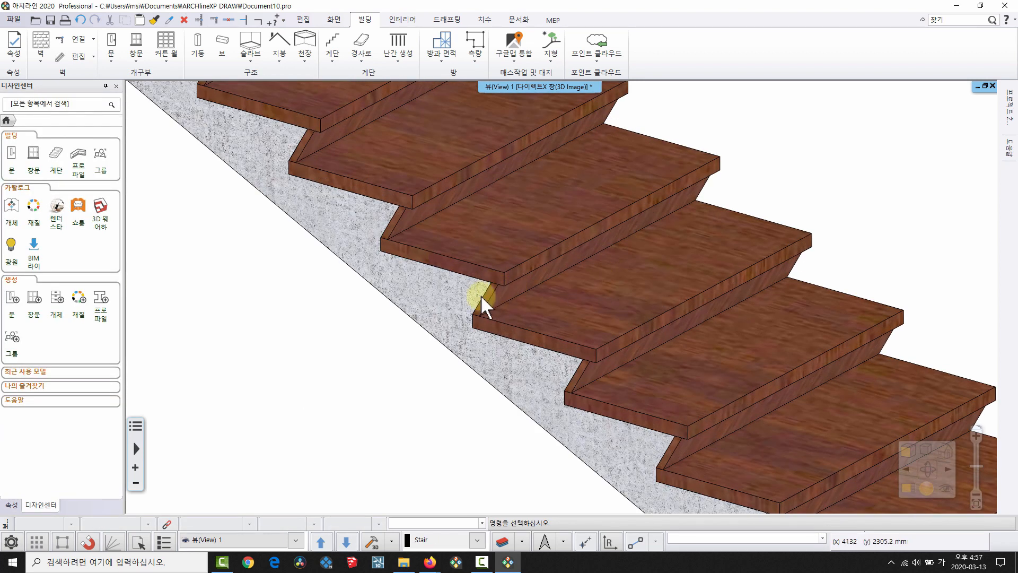
middle_drag(544, 345, 551, 293)
scroll(551, 293, down, 8)
middle_drag(673, 298, 653, 300)
scroll(655, 297, up, 1)
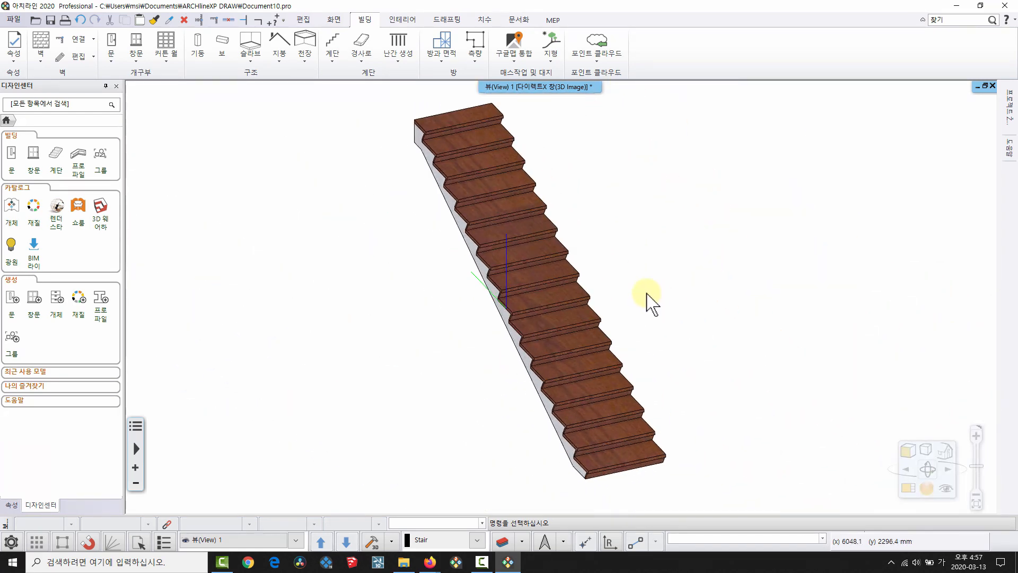
key(ctrl+z)
key(ctrl+z)
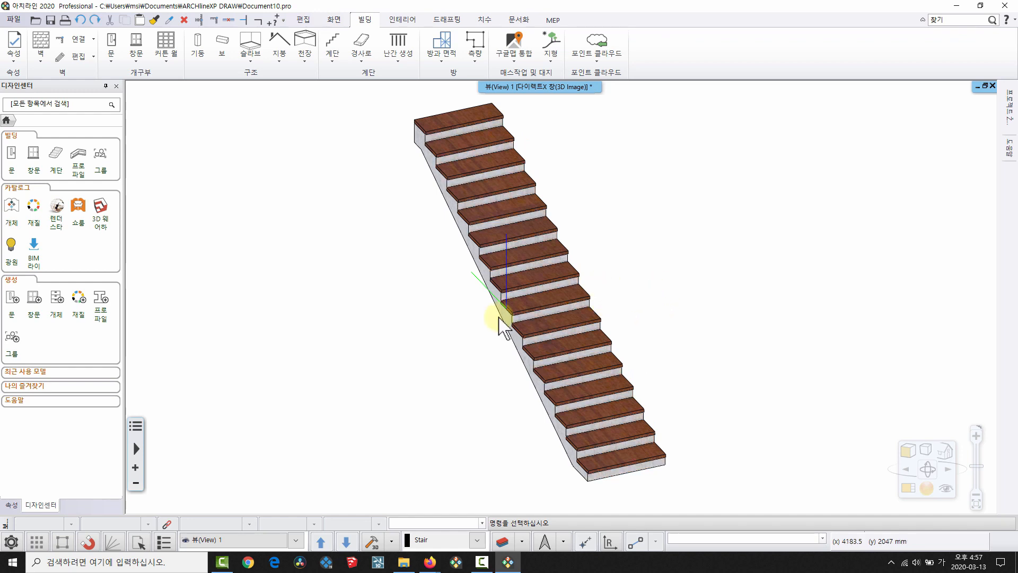
Tile the floor plan beside the 3D stair view and make the plan active.
middle_drag(535, 305, 579, 294)
key(F4)
middle_drag(869, 308, 664, 324)
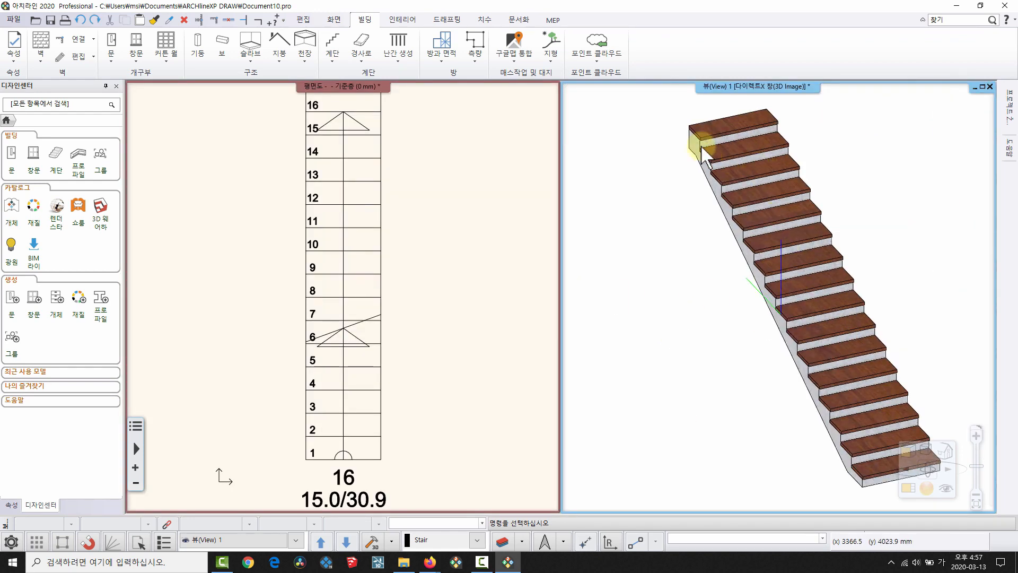
click(370, 336)
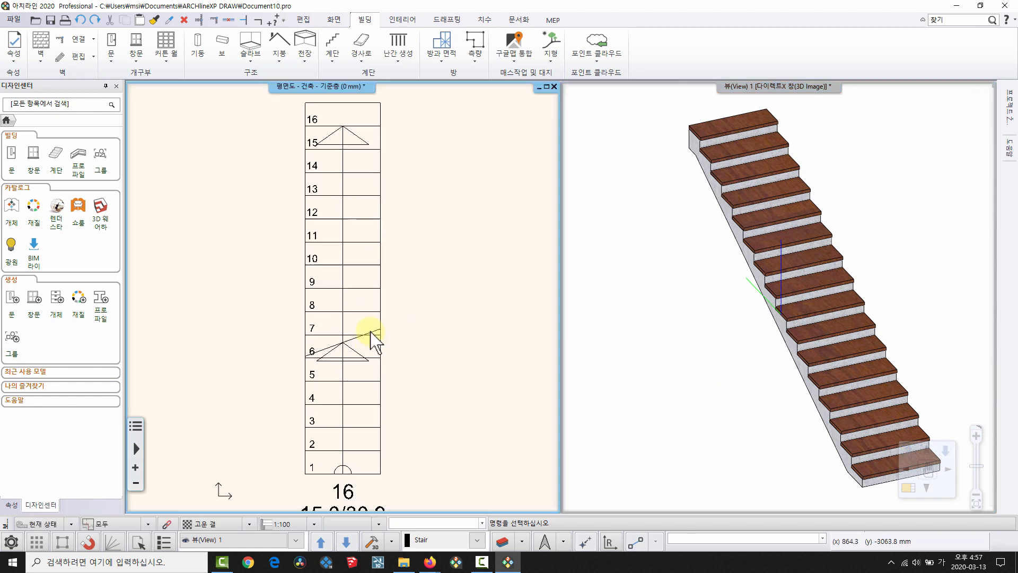
scroll(366, 336, down, 2)
Convert the stair with 멍에 계단으로 변환 using Middle stringer stair support - Basic.
click(334, 56)
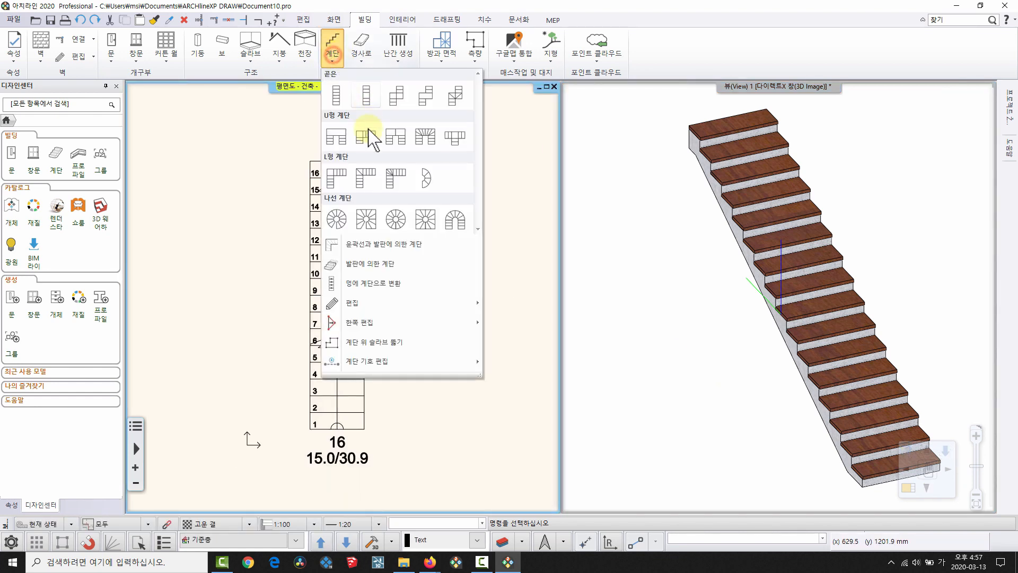
click(393, 283)
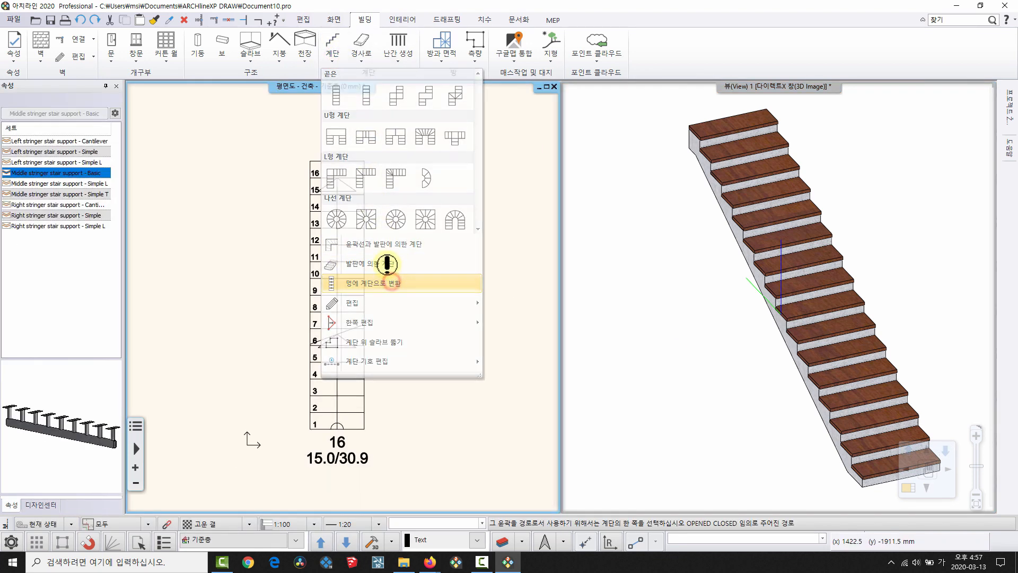
click(337, 243)
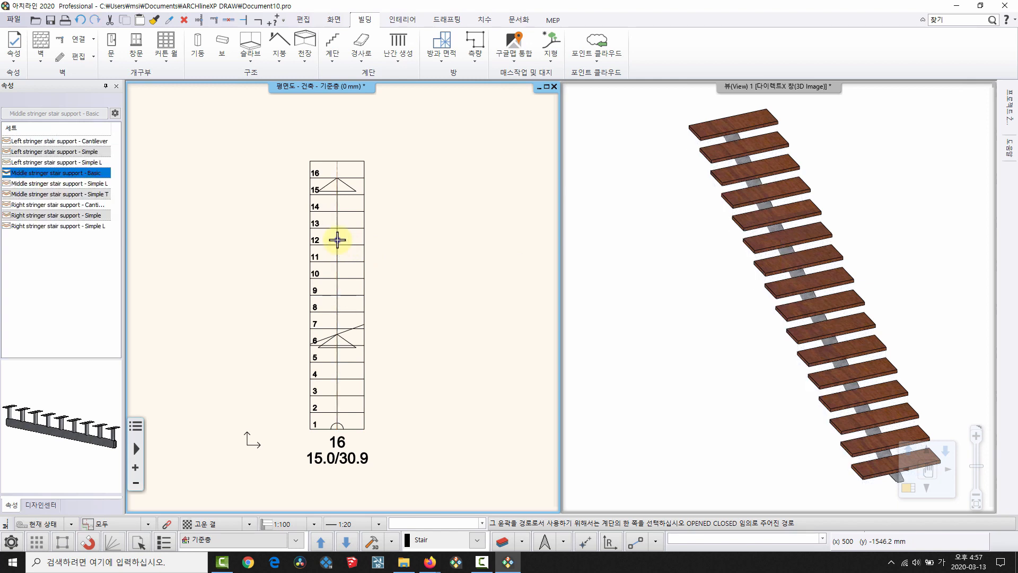
key(Escape)
Orbit the 3D view to inspect the middle stringer under the treads.
right_drag(651, 329, 652, 299)
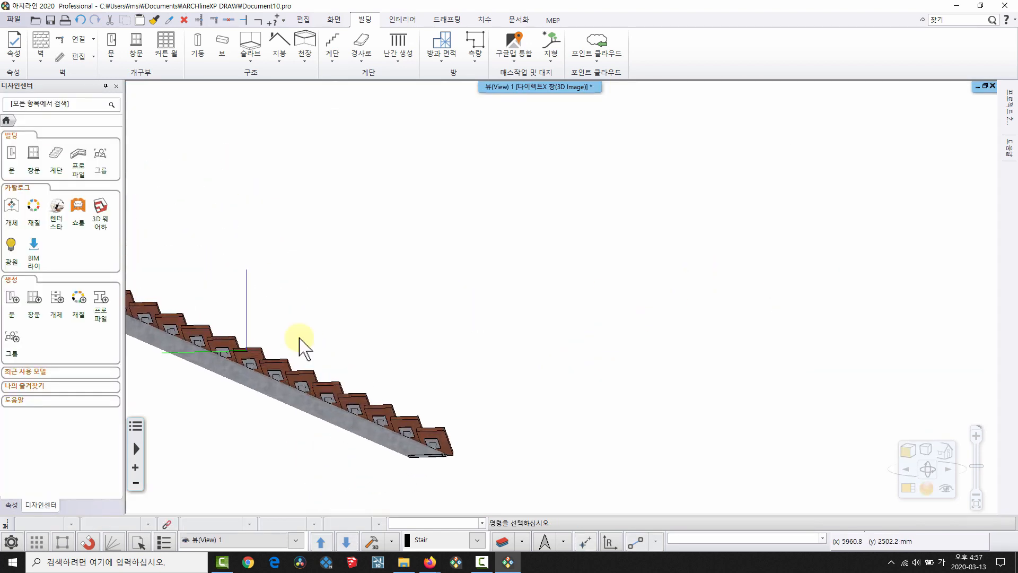
middle_drag(175, 324, 590, 310)
scroll(603, 311, up, 5)
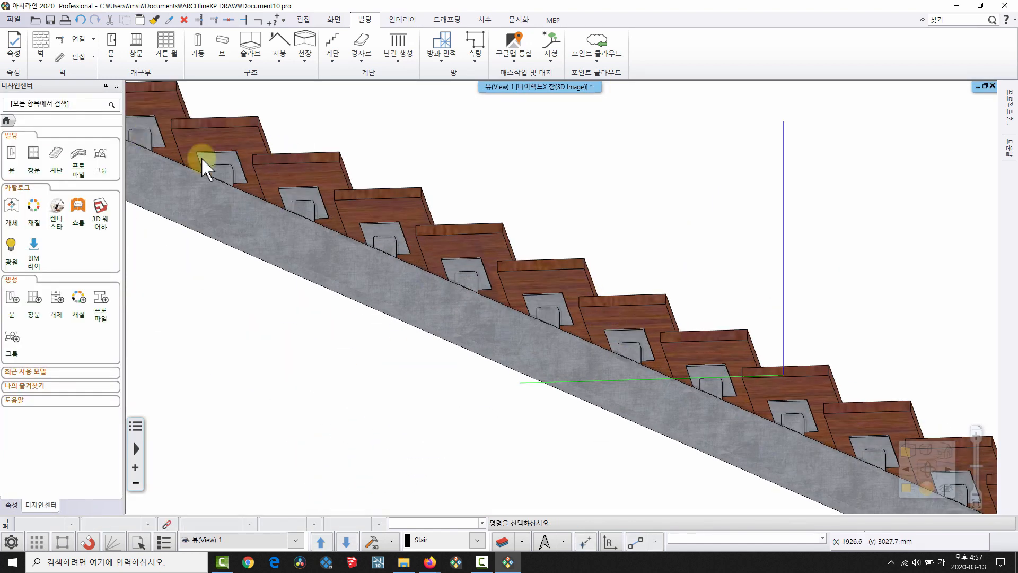
scroll(663, 339, down, 4)
right_drag(665, 335, 739, 351)
middle_drag(579, 297, 514, 226)
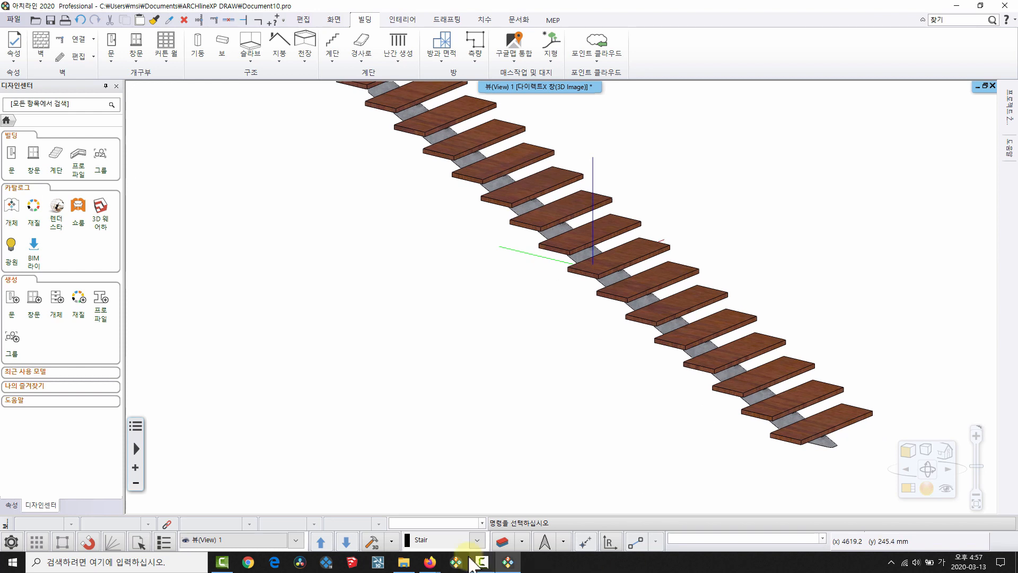
click(430, 564)
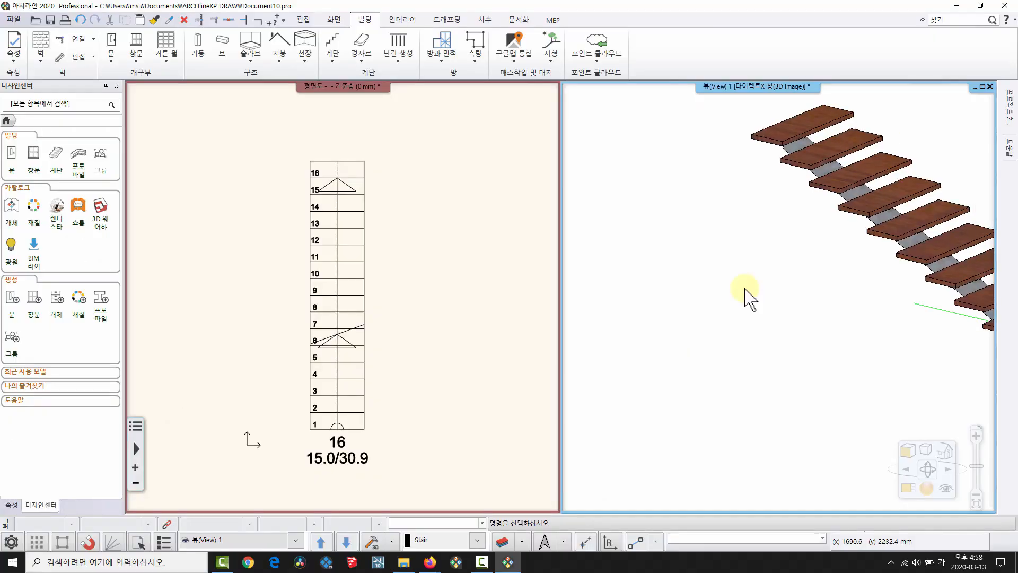
View the 액자 재질 변경 slide on swapping a framed picture's image.
scroll(746, 295, down, 3)
scroll(223, 295, down, 3)
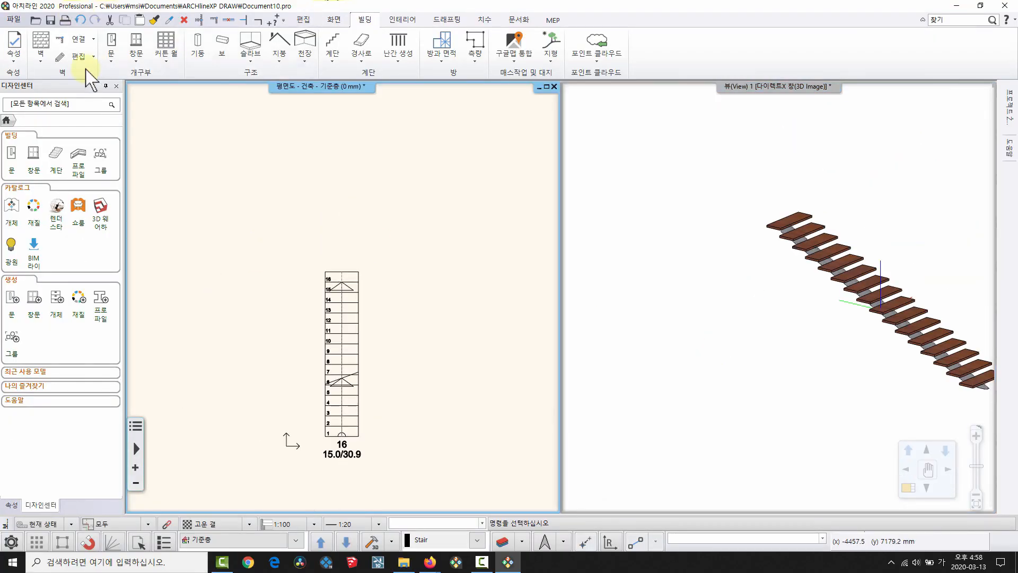
Draw a straight wall in the floor plan with the 벽 tool.
click(41, 50)
click(55, 81)
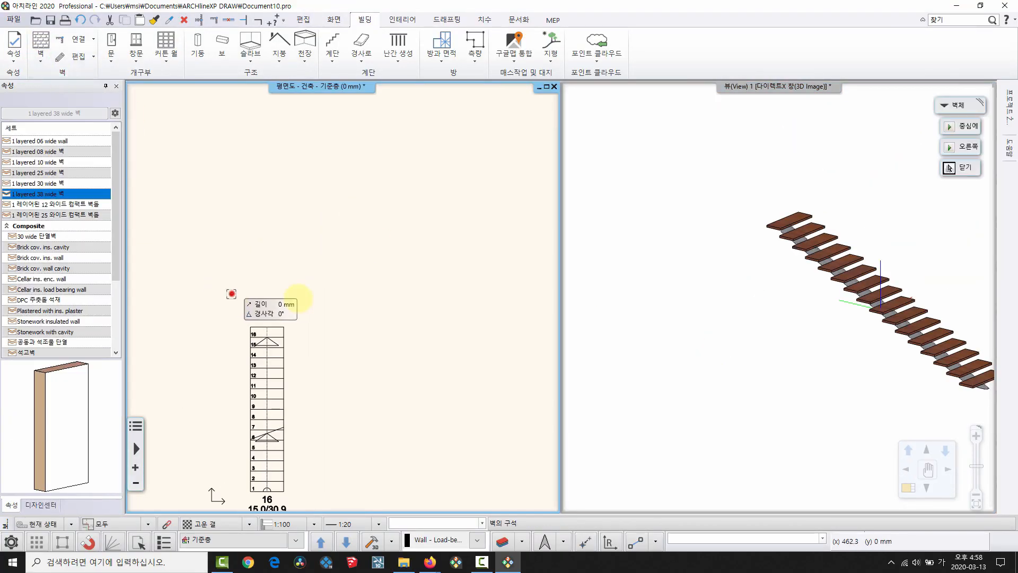
click(505, 294)
right_click(379, 355)
scroll(382, 354, down, 1)
middle_drag(713, 353, 555, 429)
scroll(555, 429, up, 1)
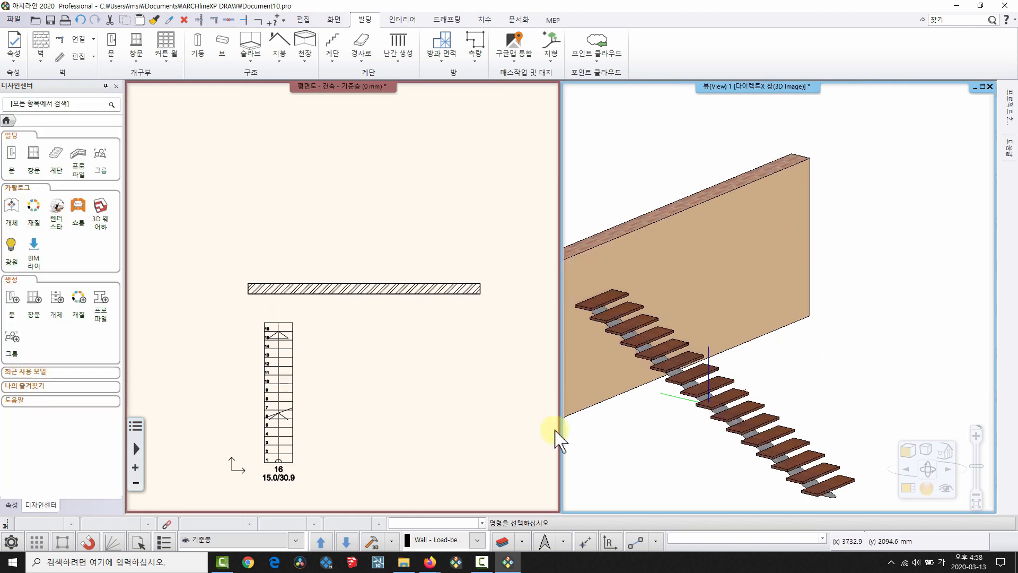
Delete the middle-stringer stair and enlarge the 3D view on the wall.
click(291, 382)
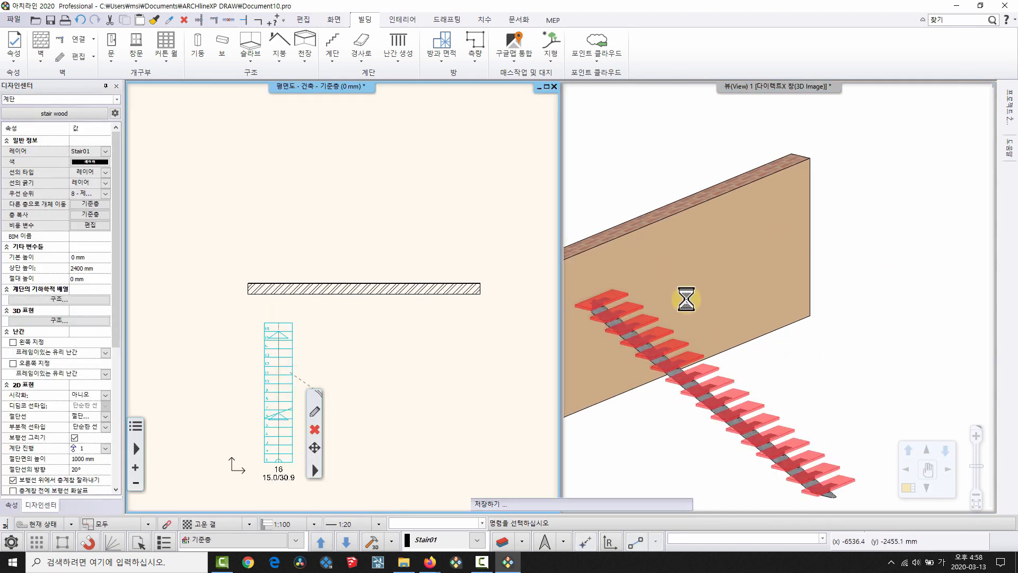
click(778, 369)
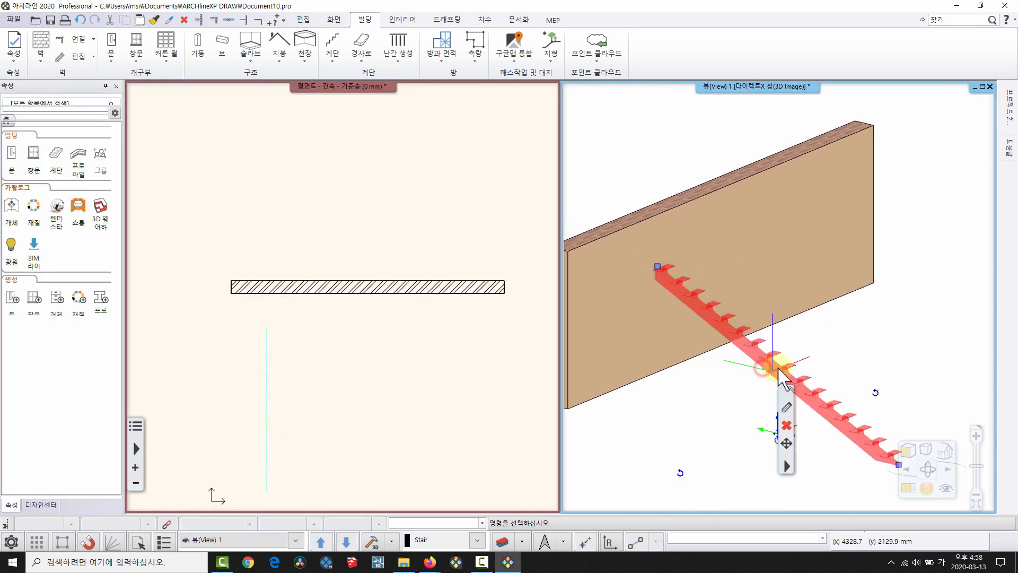
key(Delete)
key(F3)
middle_drag(345, 227, 531, 277)
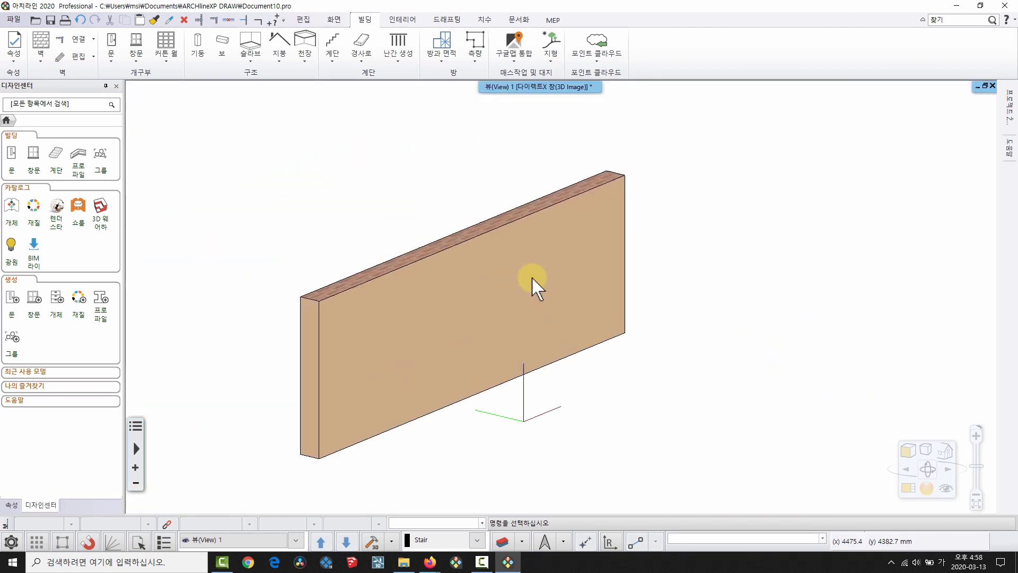
scroll(532, 277, up, 3)
Place a 벽면에 그림 framed Mona Lisa picture on the wall from the single objects.
click(403, 19)
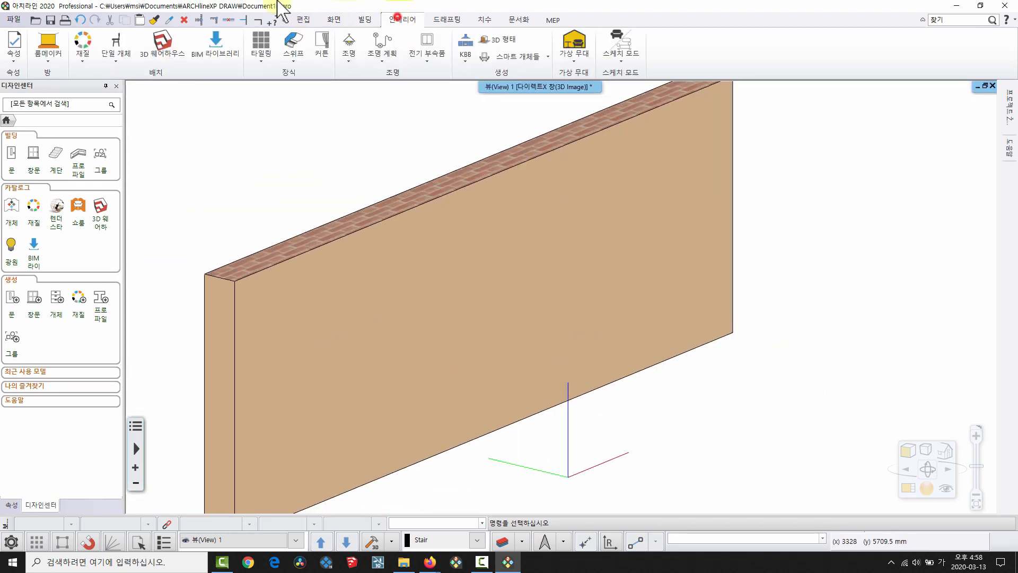
click(129, 59)
click(124, 208)
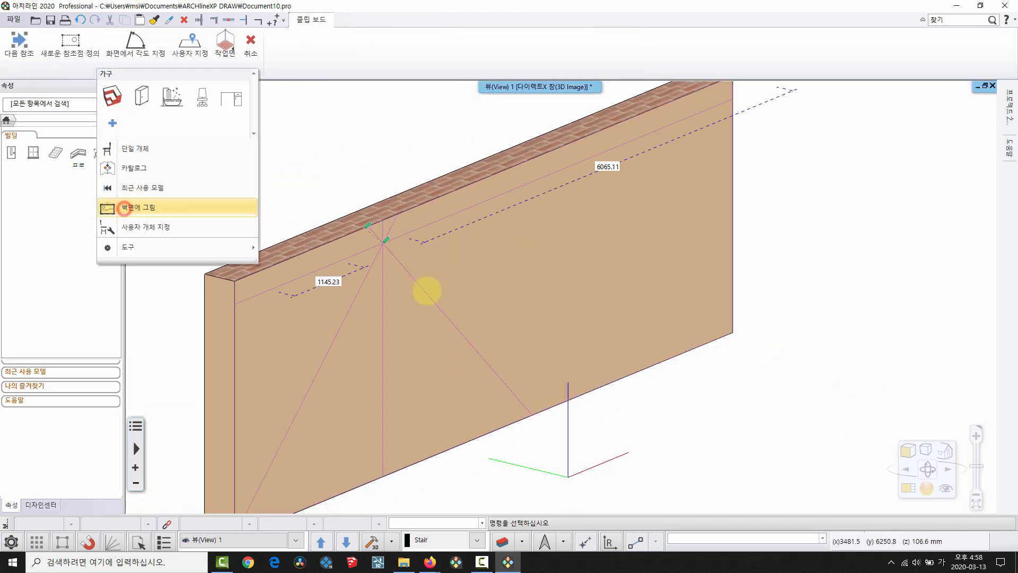
click(497, 368)
right_click(498, 375)
scroll(468, 322, up, 3)
middle_drag(469, 321, 533, 278)
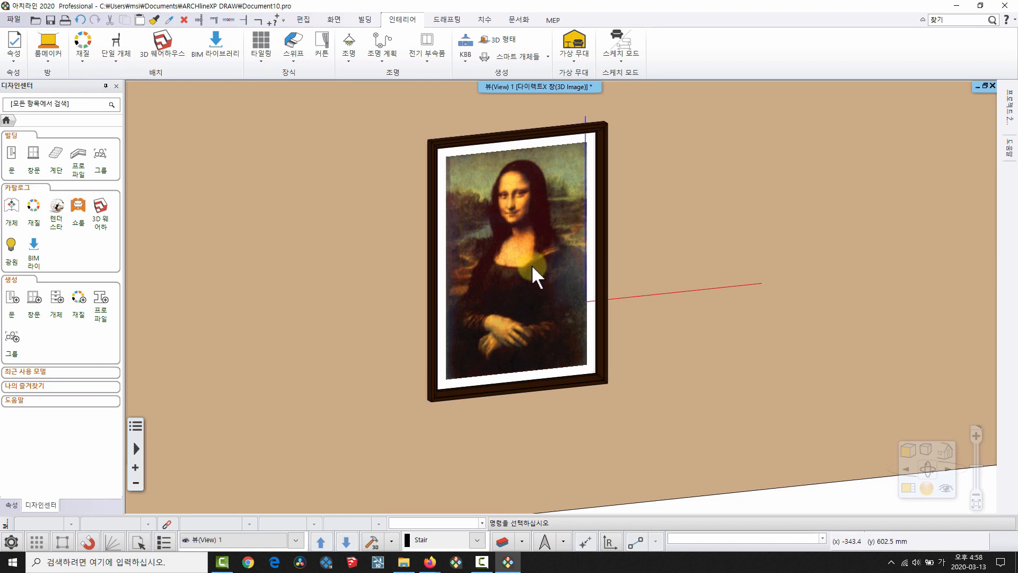
From 재질 > 그림 > 근대 예술, swap the picture to abstract-art-soul-wave, then art modern 5.
click(33, 206)
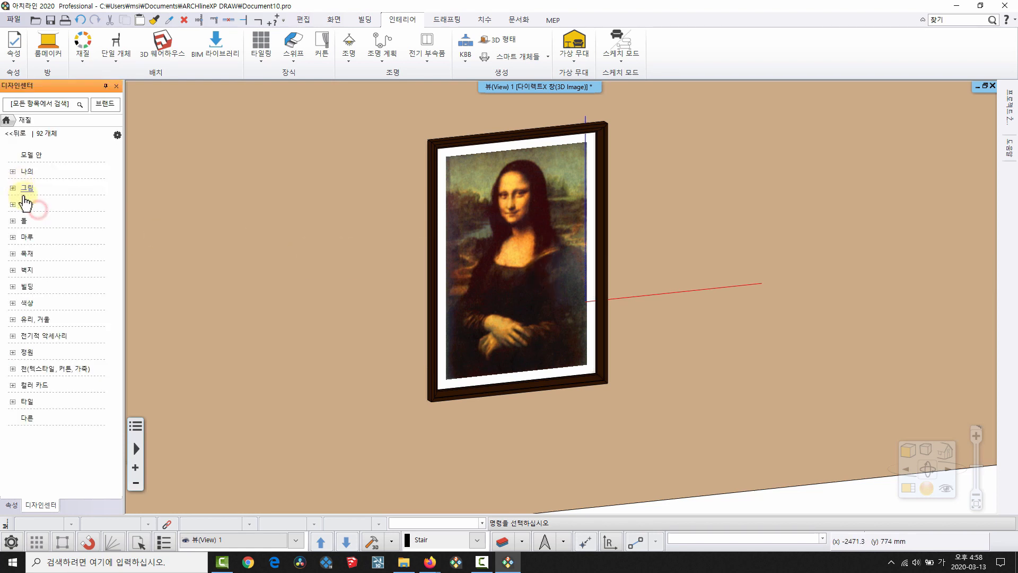
click(27, 203)
click(25, 188)
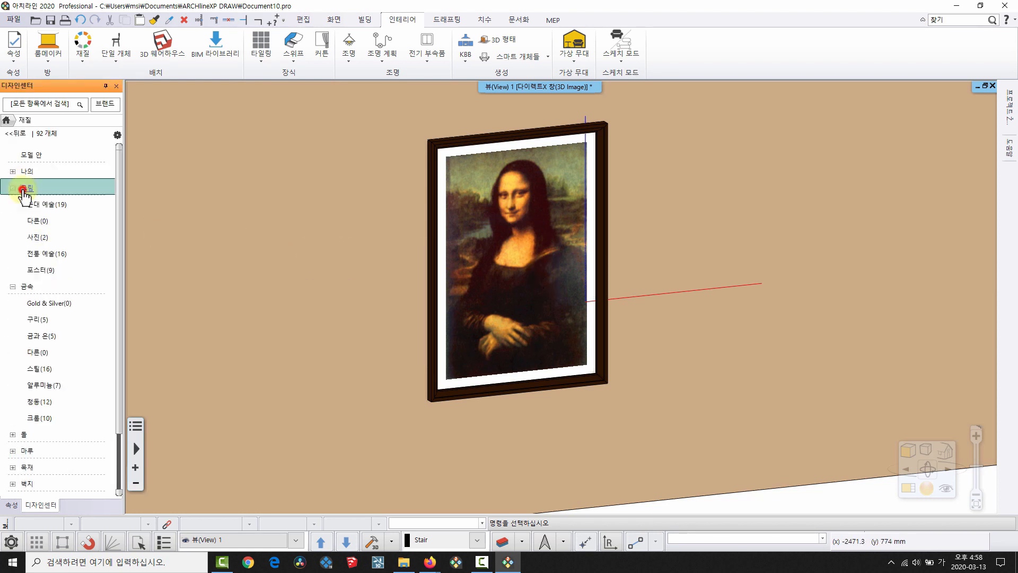
click(40, 206)
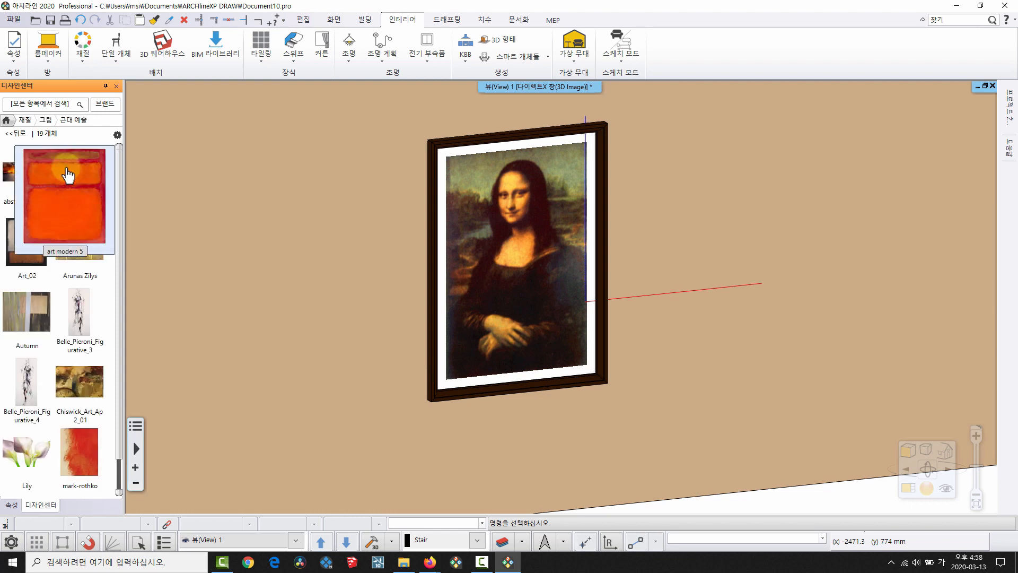
drag(41, 180, 495, 263)
click(560, 279)
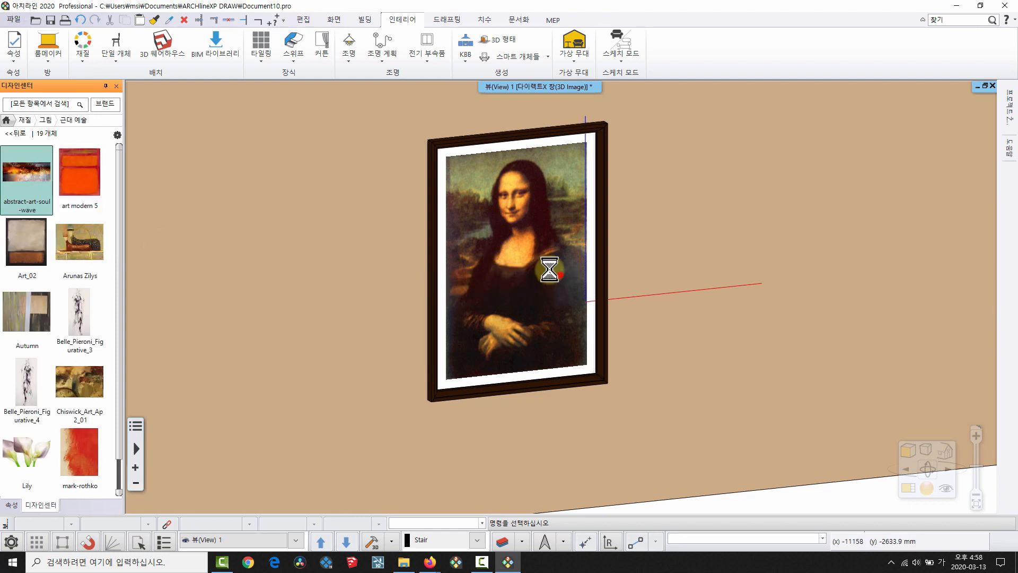
drag(134, 236, 524, 331)
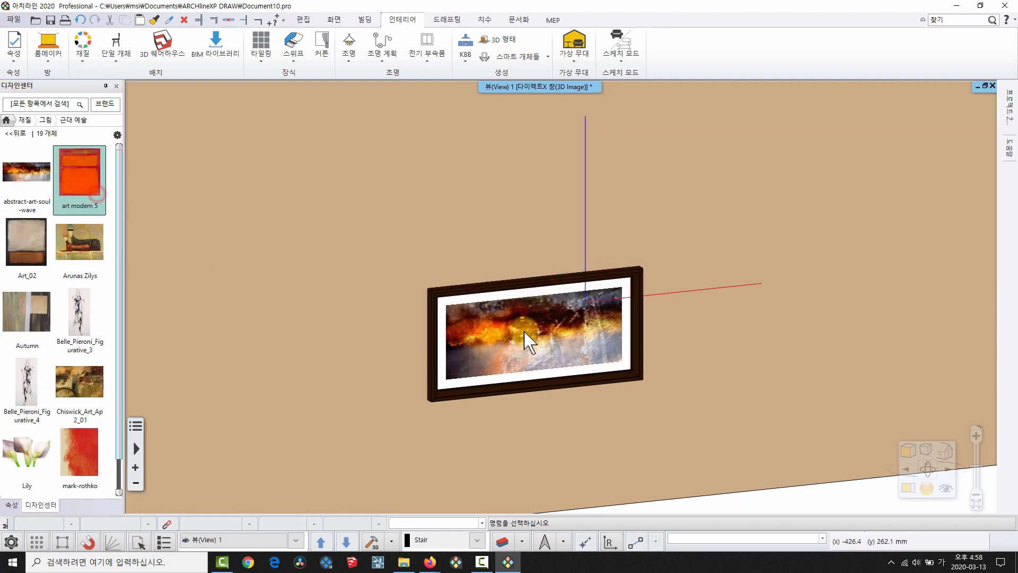
drag(88, 176, 517, 320)
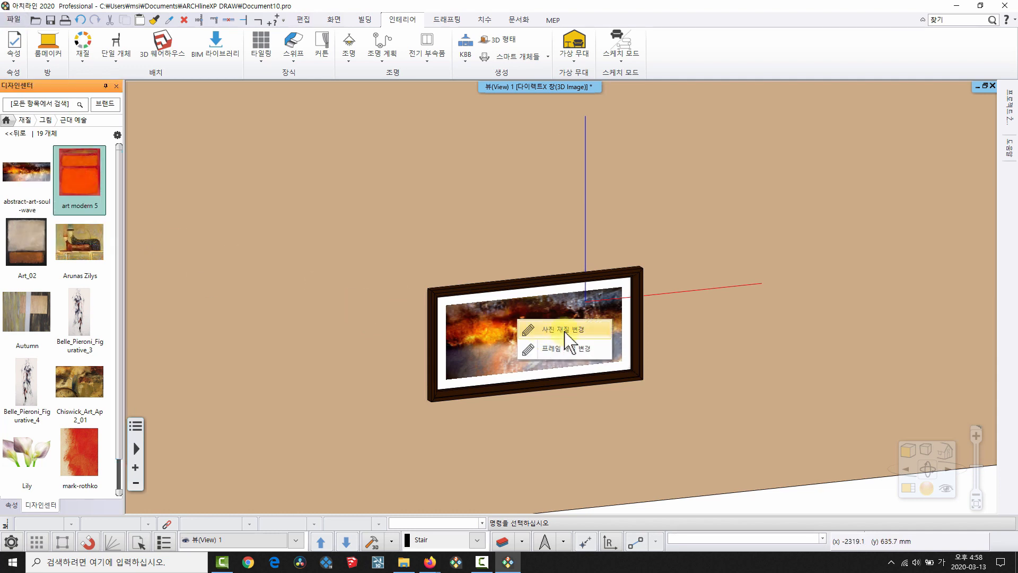
click(564, 329)
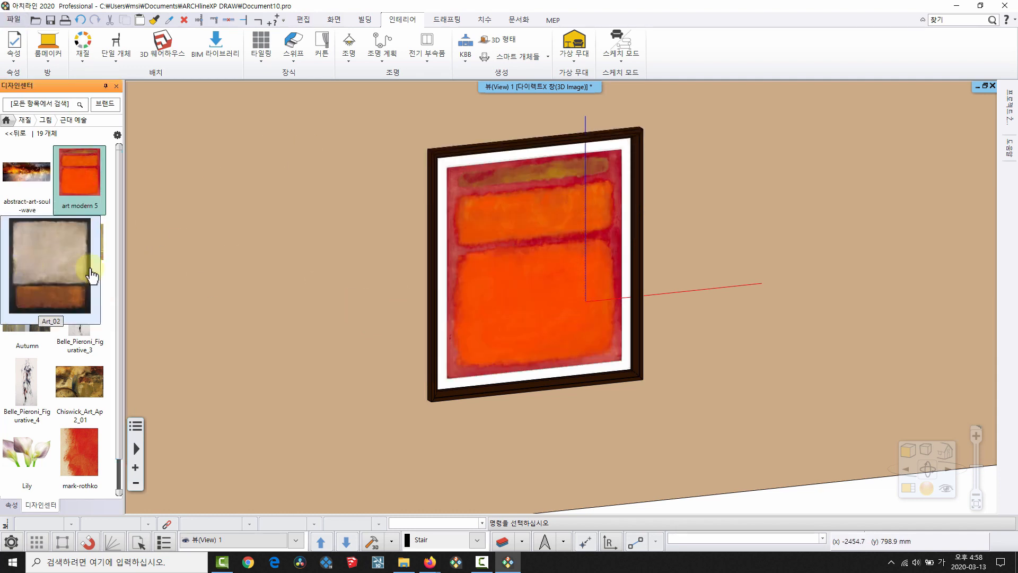
Swap the picture to Arunas Zilys, then Belle_Pieroni_Figurative_4, and return to the slides.
drag(80, 242, 513, 259)
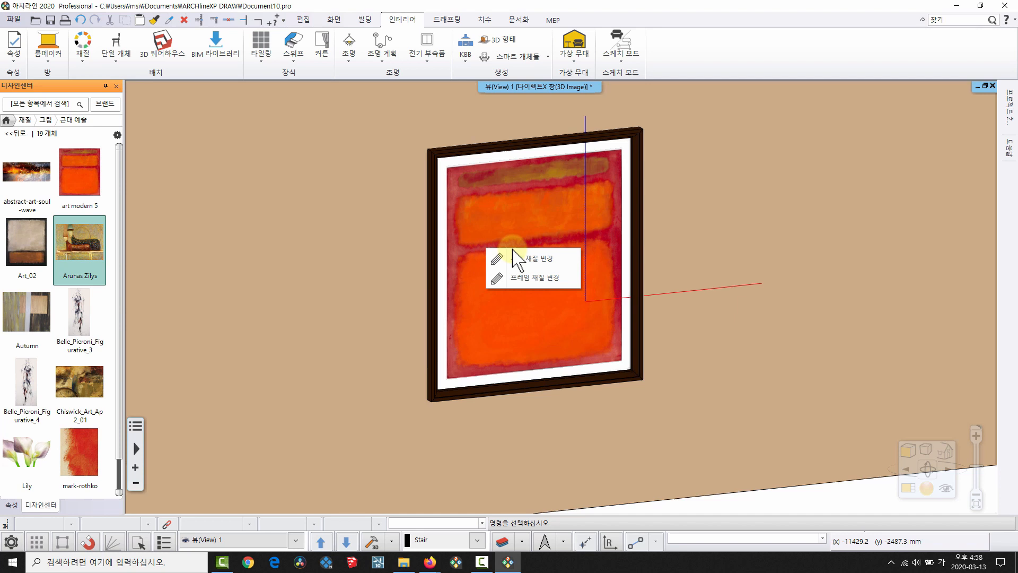
click(550, 260)
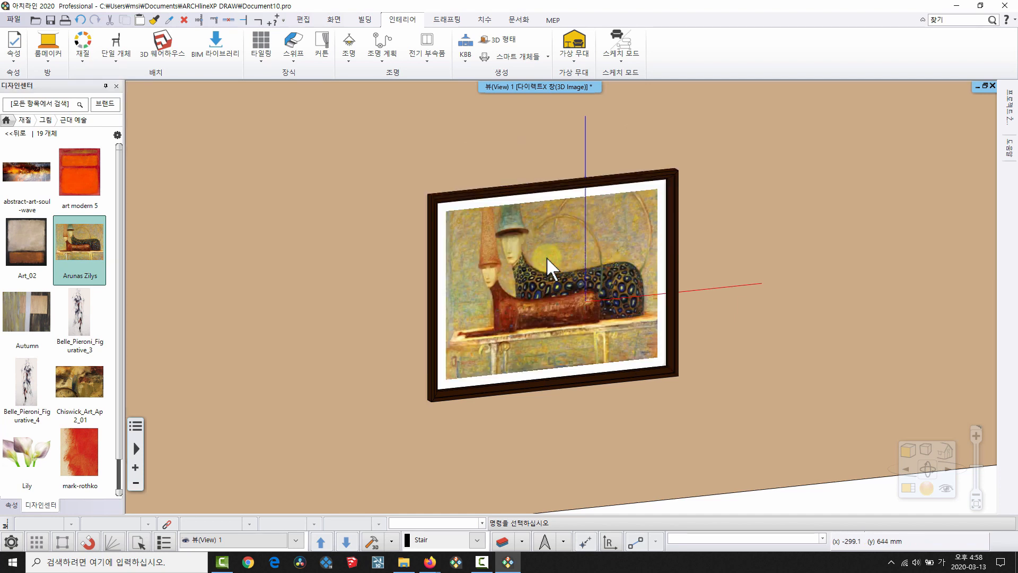
drag(27, 382, 597, 324)
click(596, 321)
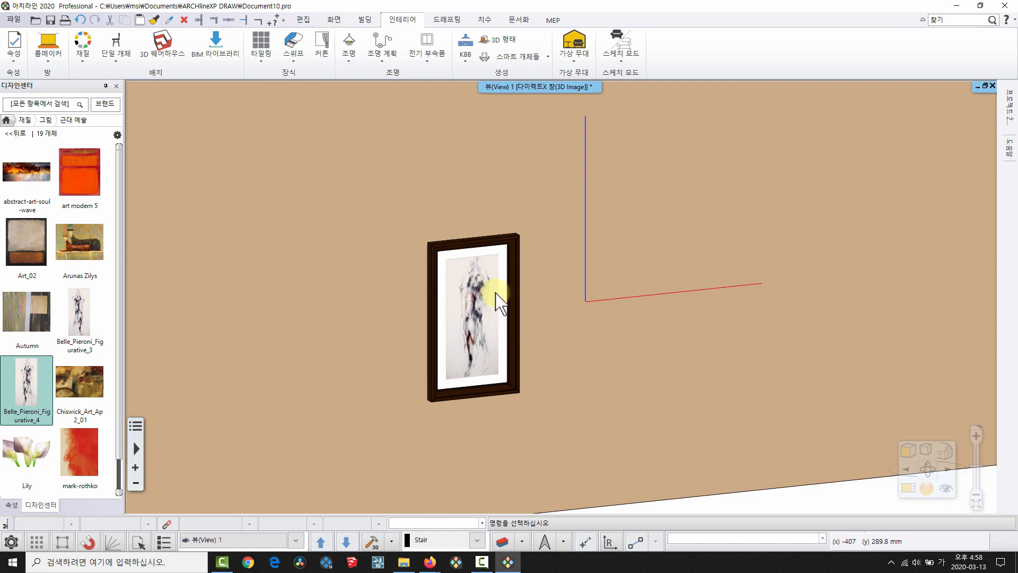
scroll(501, 299, down, 5)
scroll(566, 266, up, 4)
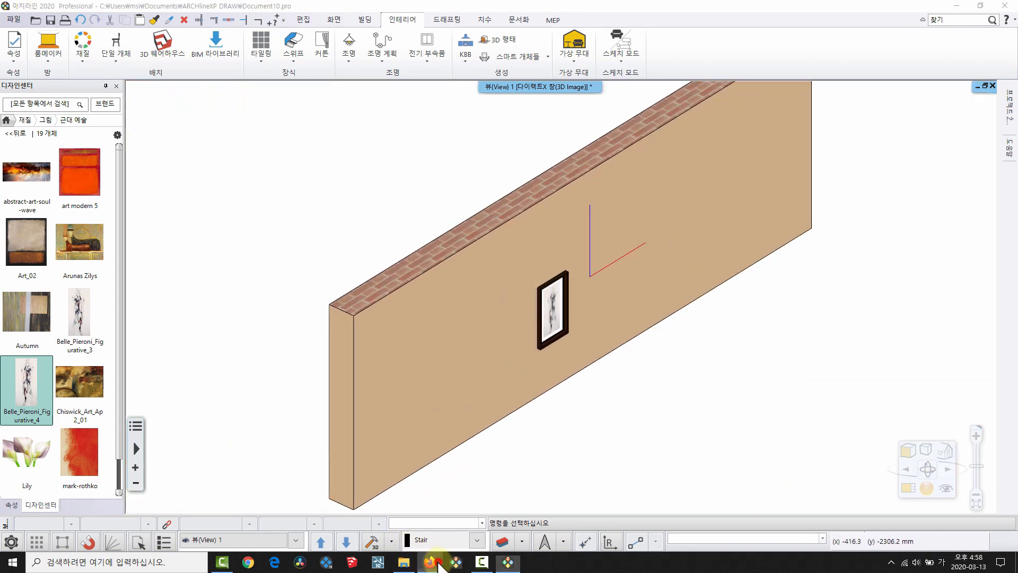
click(438, 562)
click(471, 535)
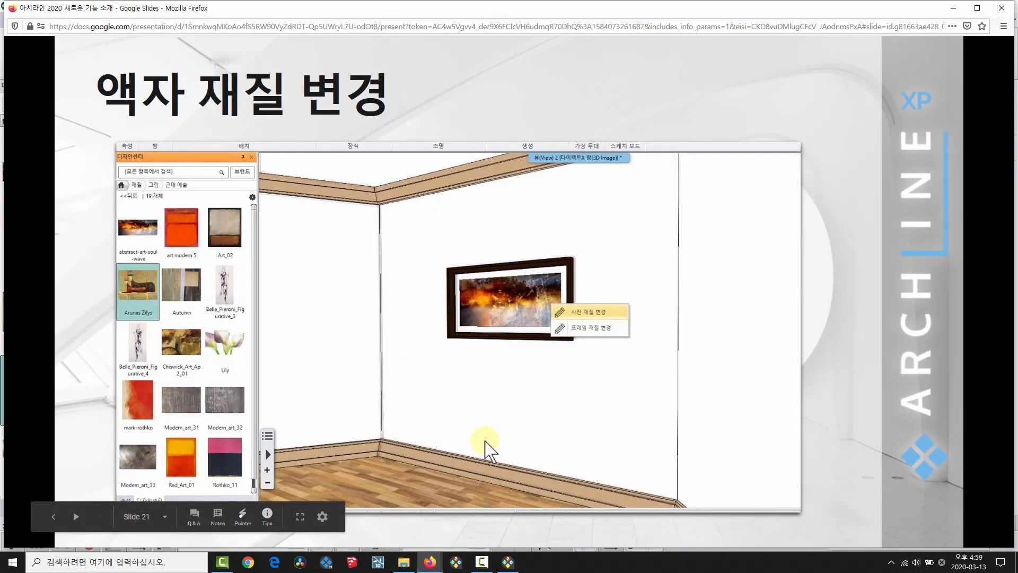